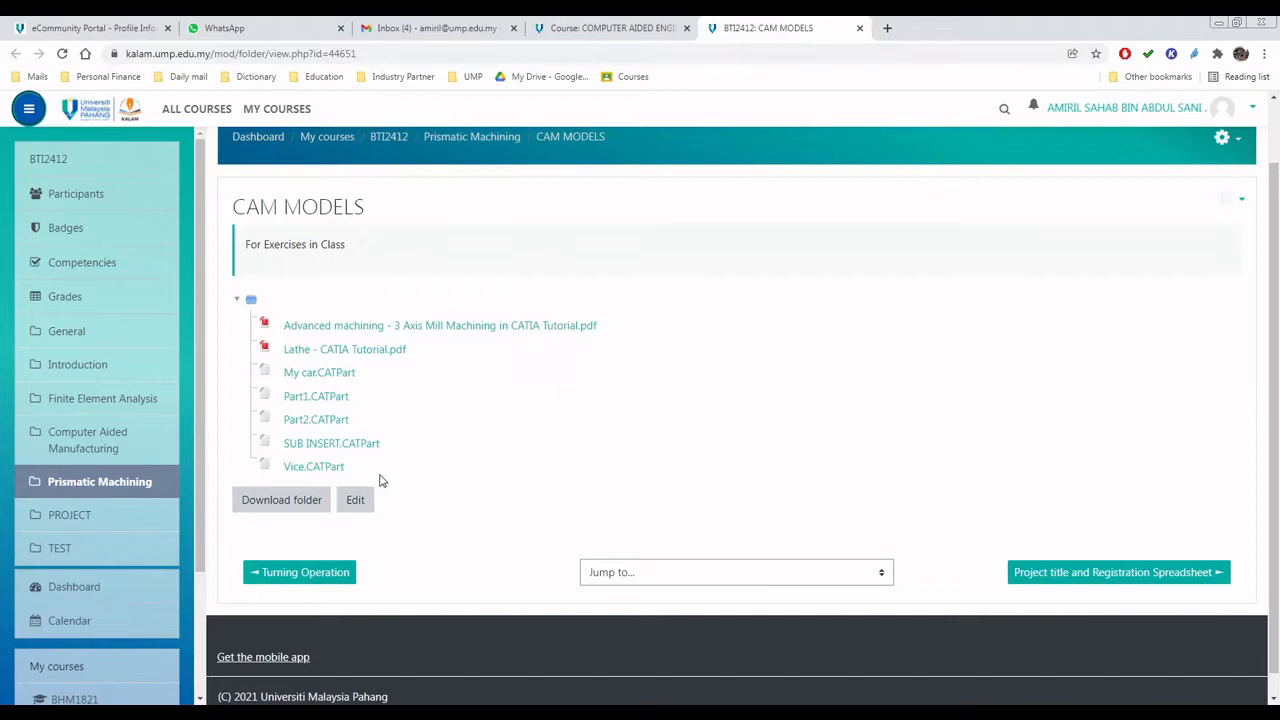
{"action": "scroll", "coordinate": [830, 420], "scroll_direction": "up", "scroll_amount": 1}
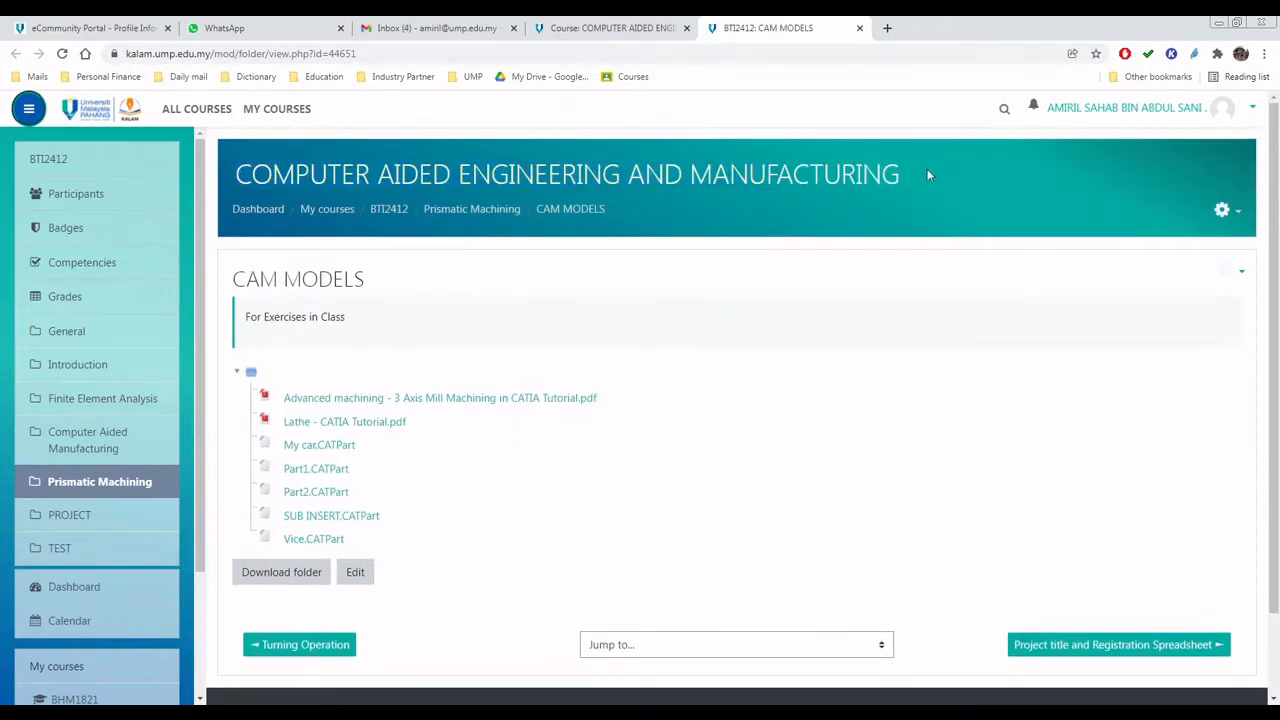
{"action": "left_click_drag", "start_coordinate": [881, 173], "coordinate": [236, 176]}
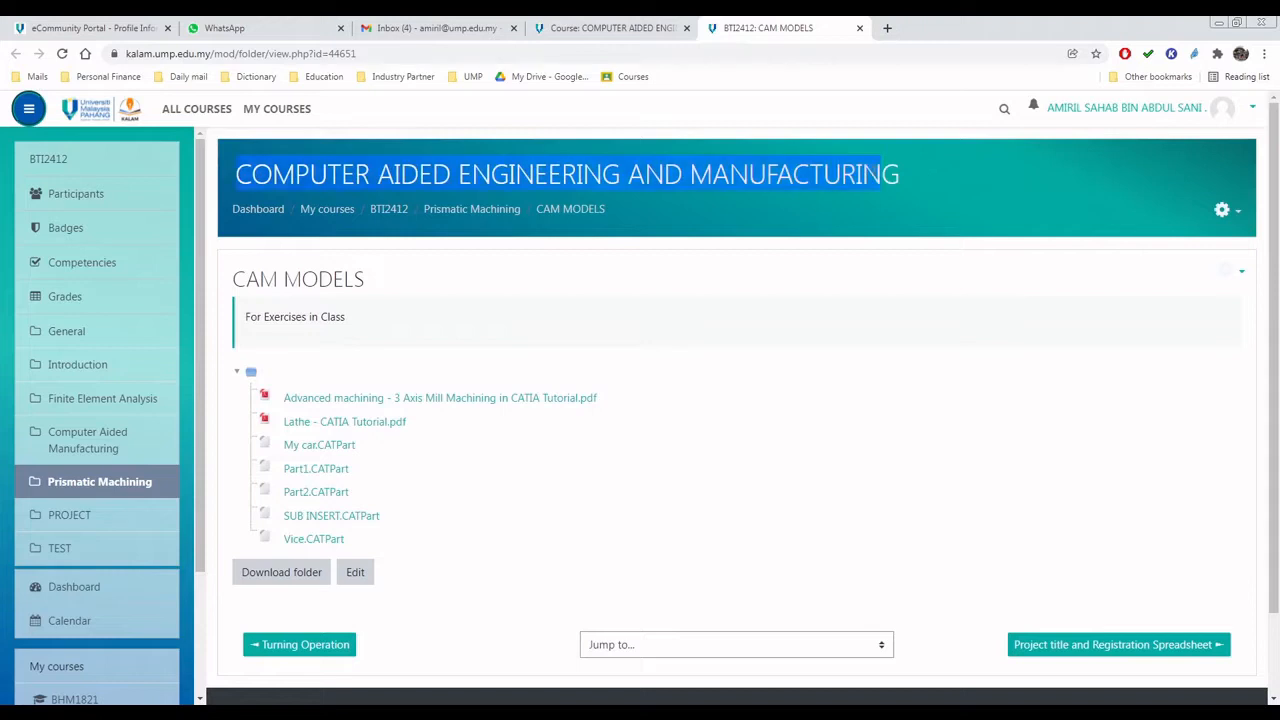
{"action": "left_click", "coordinate": [792, 280]}
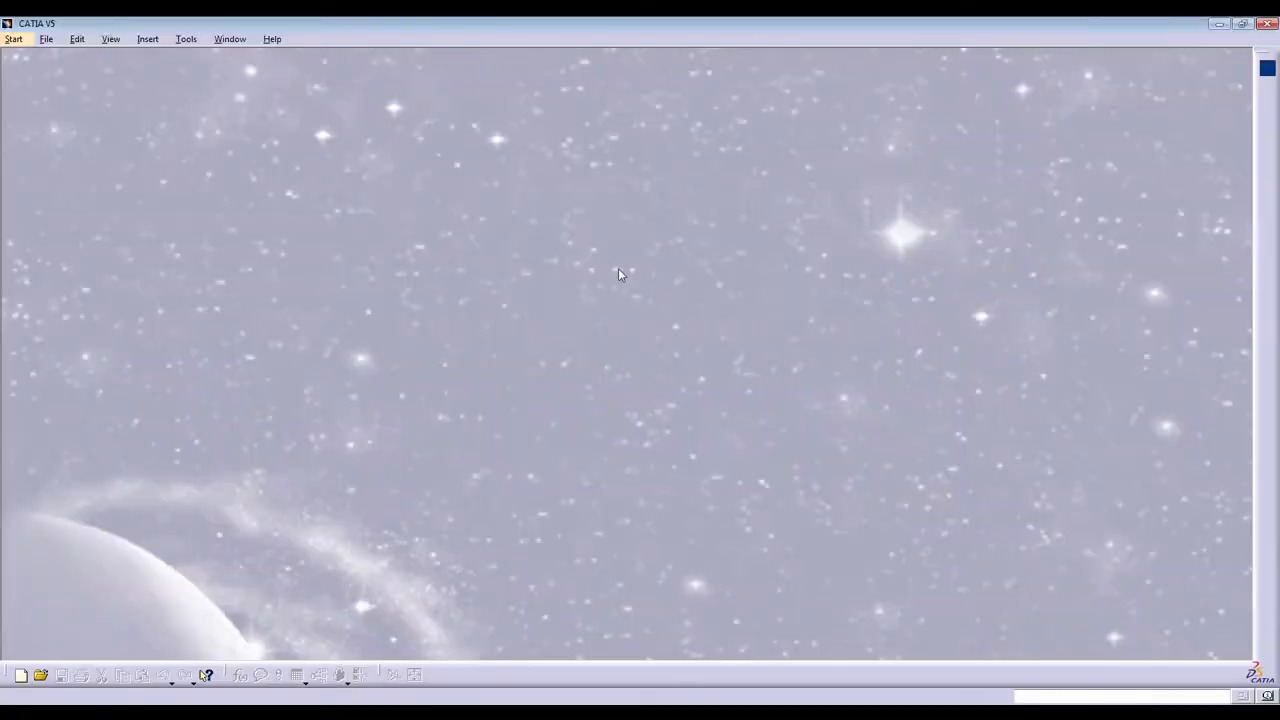
In CATIA, open the Vice CATIA part file from the 3. Prismatic Machining folder.
{"action": "left_click", "coordinate": [230, 39]}
{"action": "left_click", "coordinate": [79, 137]}
{"action": "left_click", "coordinate": [46, 40]}
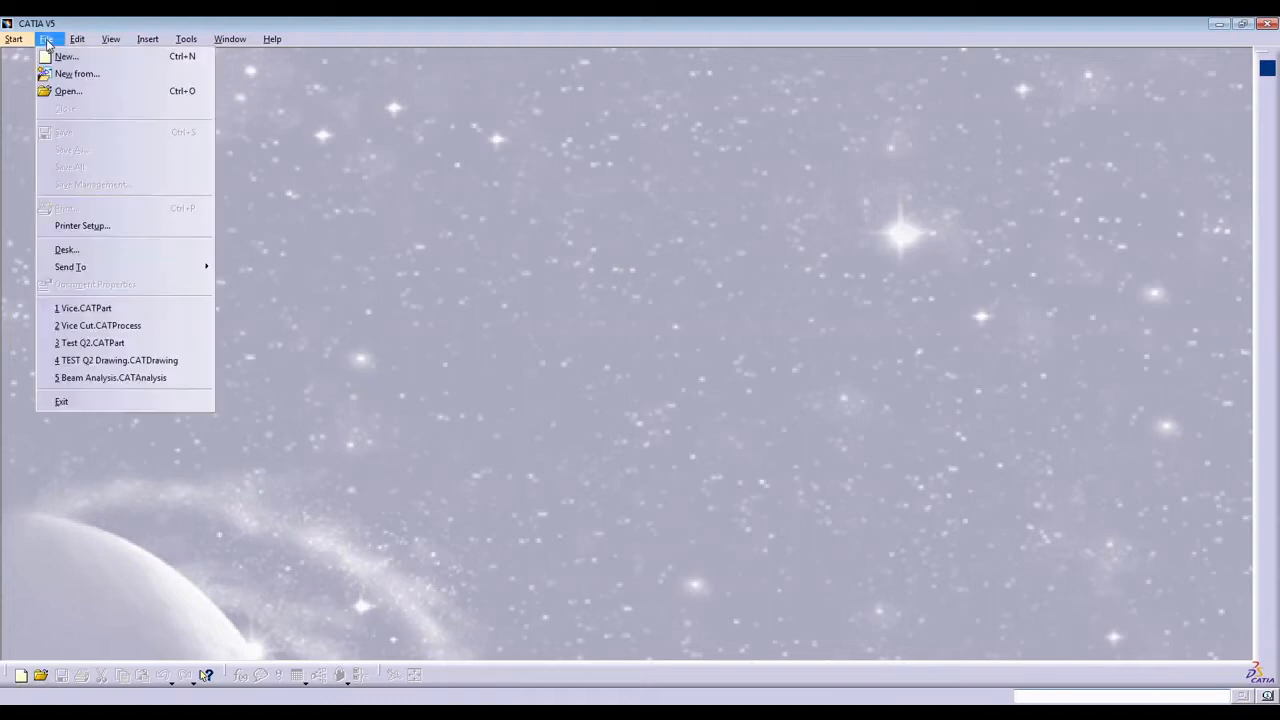
{"action": "left_click", "coordinate": [66, 91]}
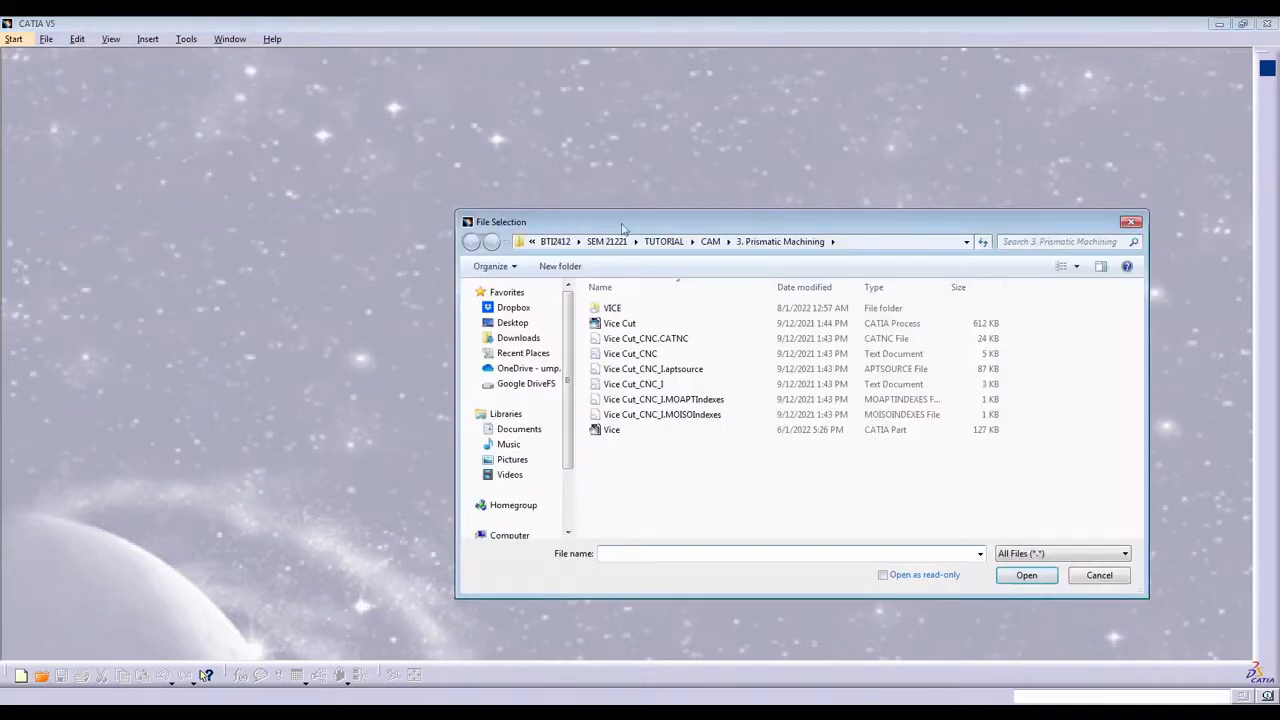
{"action": "left_click_drag", "start_coordinate": [882, 211], "coordinate": [657, 186]}
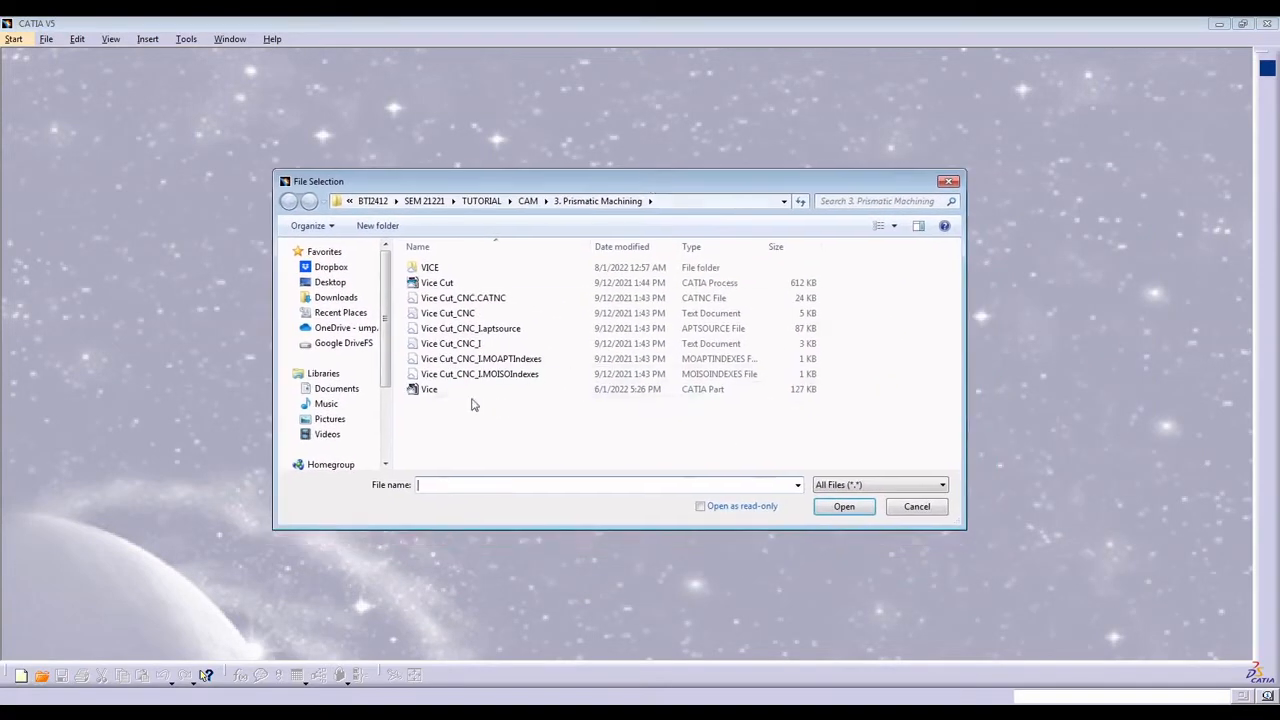
{"action": "left_click", "coordinate": [428, 391]}
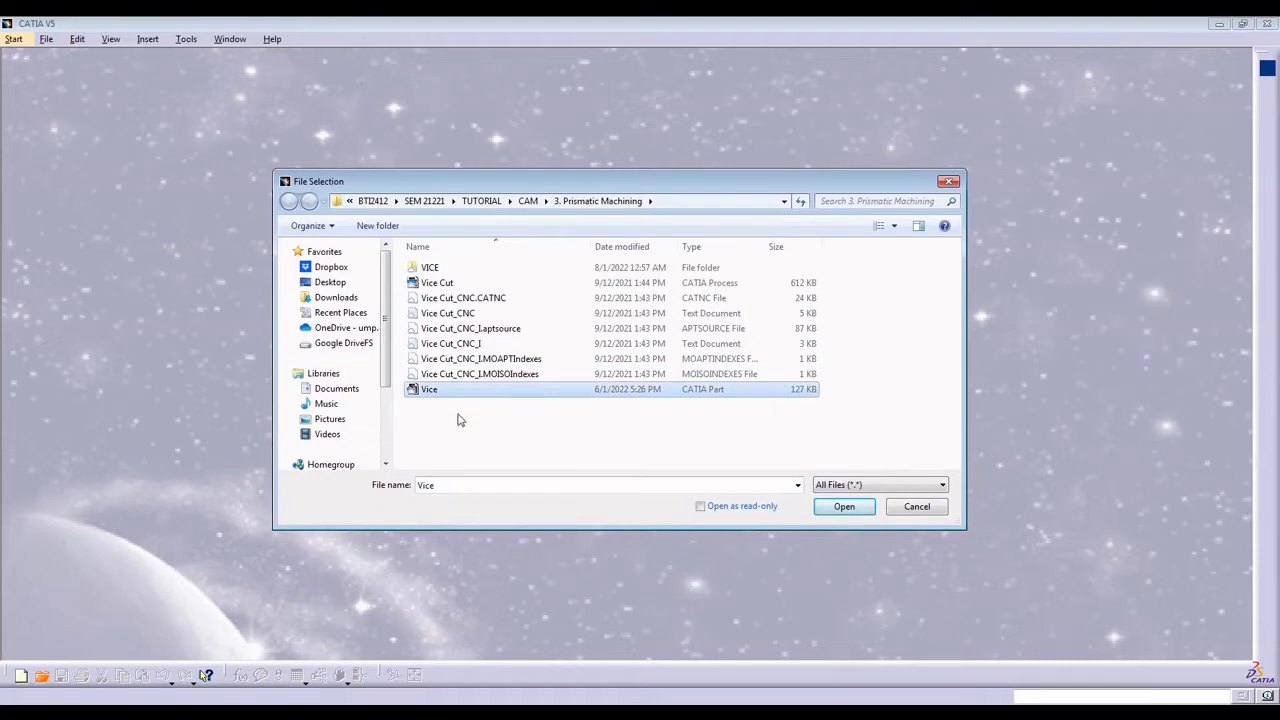
{"action": "left_click", "coordinate": [843, 507]}
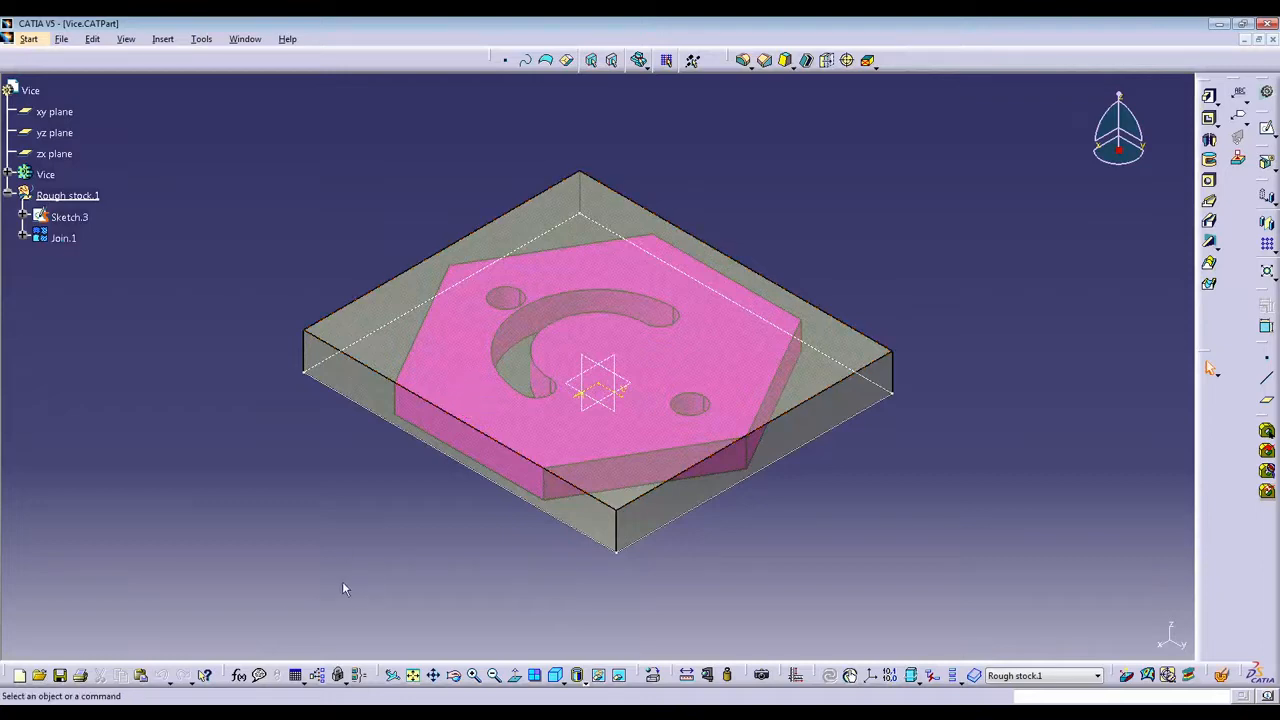
In File Explorer, browse Google Drive (G:) through My Drive, 1. UNDERGRADUATE, BTI2412, SEM 21221, TUTORIAL and CAM to the 3. Prismatic Machining folder.
{"action": "key", "text": "super+e"}
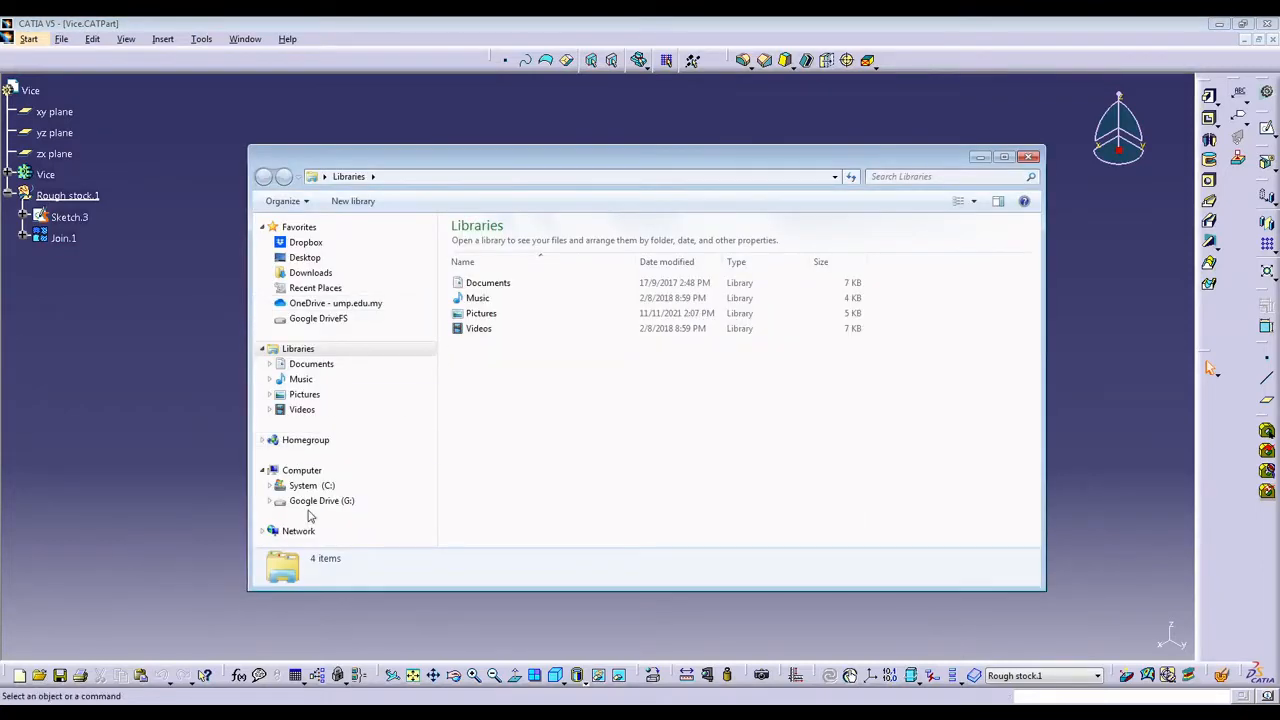
{"action": "left_click", "coordinate": [312, 502]}
{"action": "double_click", "coordinate": [481, 245]}
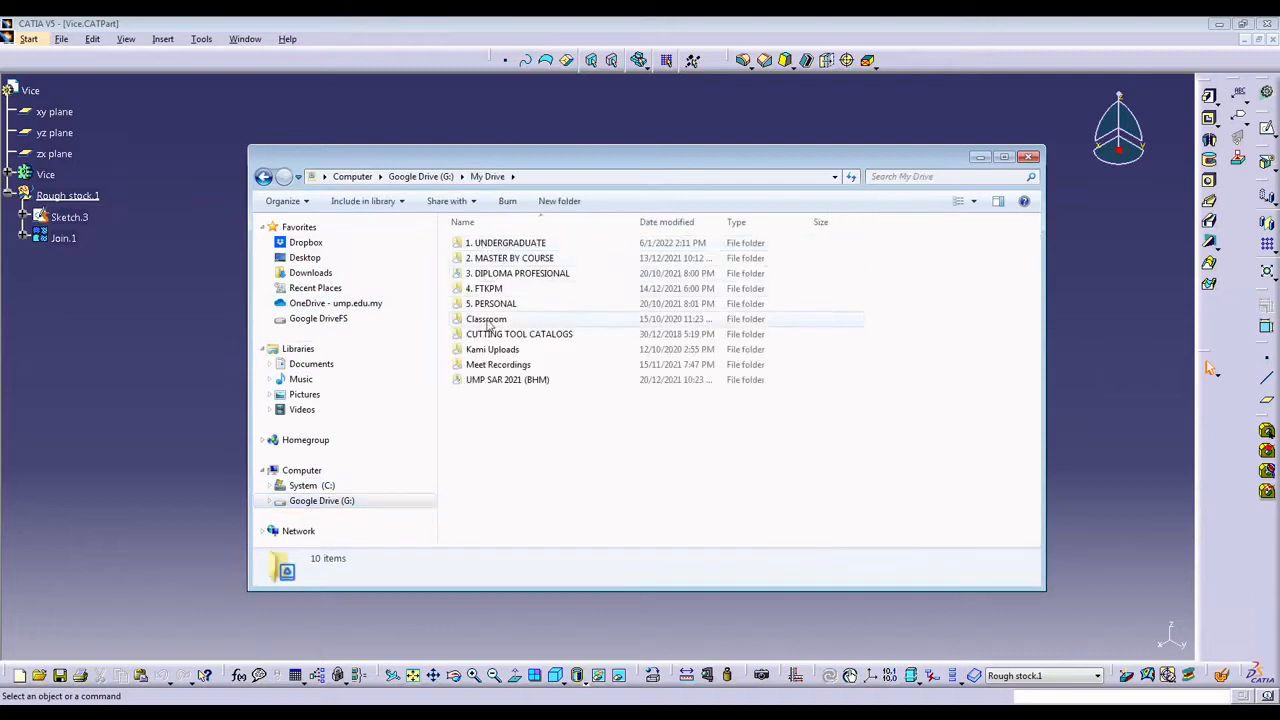
{"action": "double_click", "coordinate": [491, 246]}
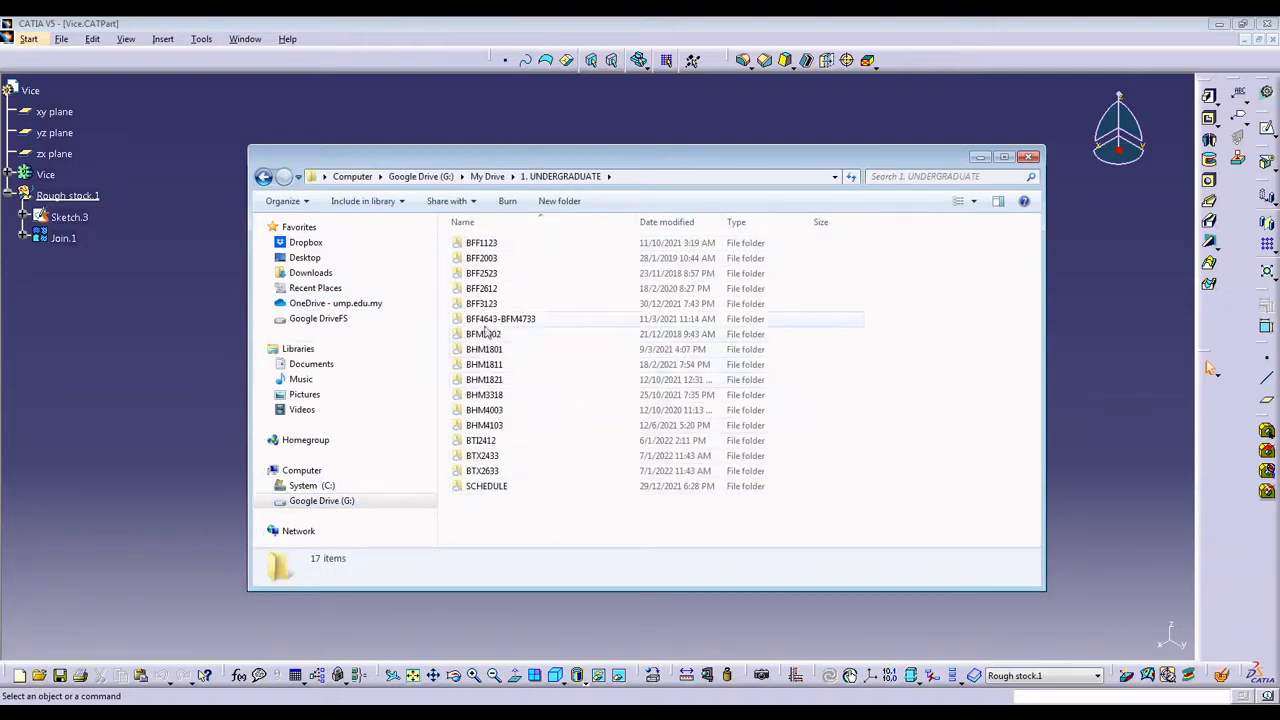
{"action": "double_click", "coordinate": [483, 441]}
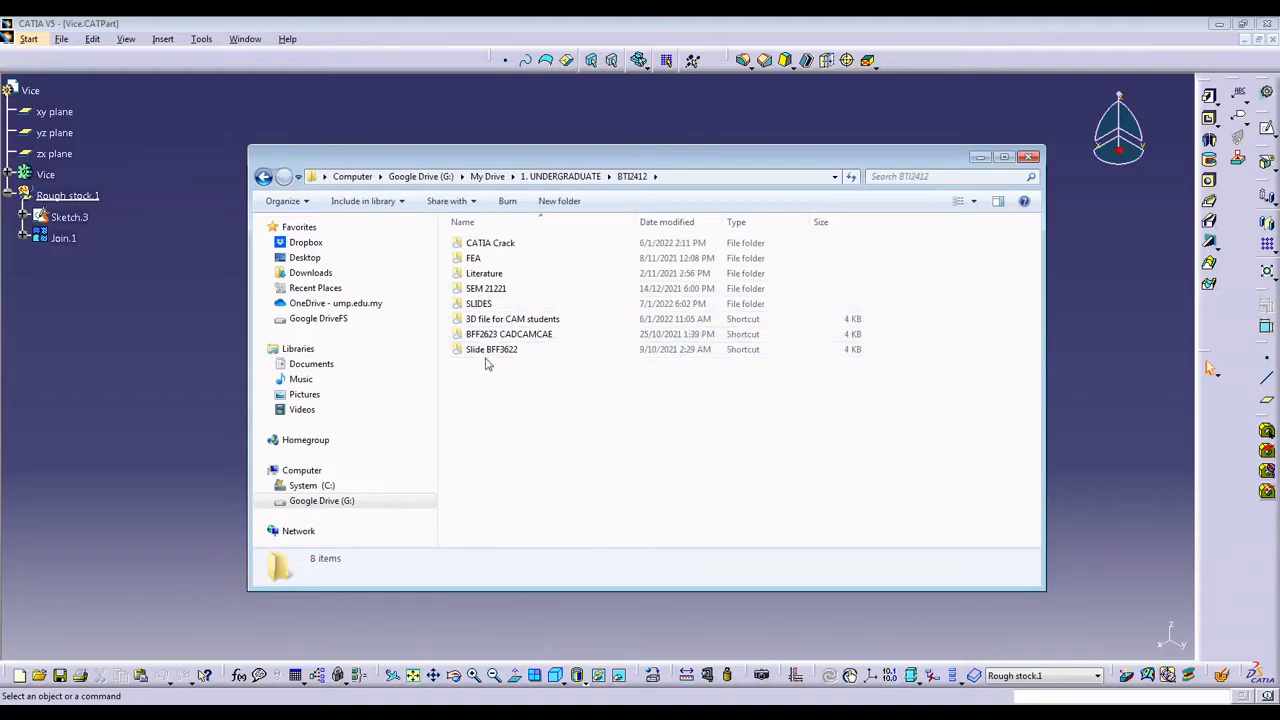
{"action": "double_click", "coordinate": [486, 288]}
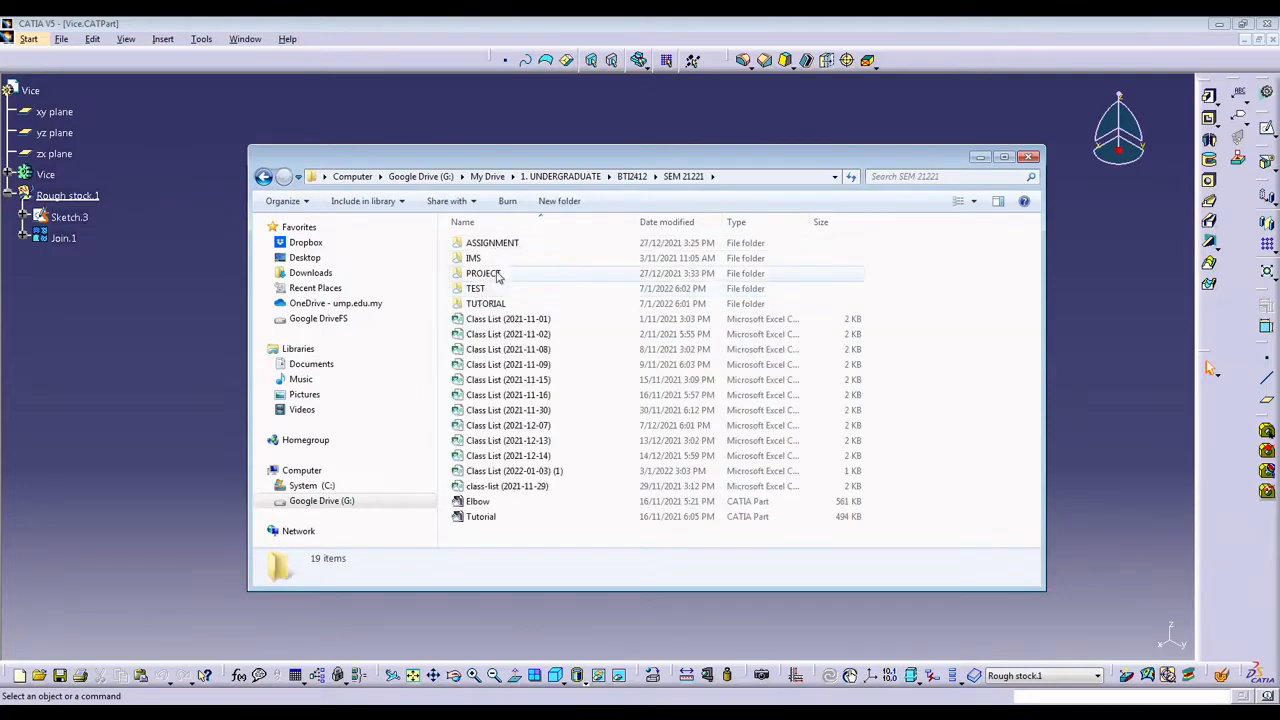
{"action": "left_click", "coordinate": [497, 304]}
{"action": "double_click", "coordinate": [497, 304]}
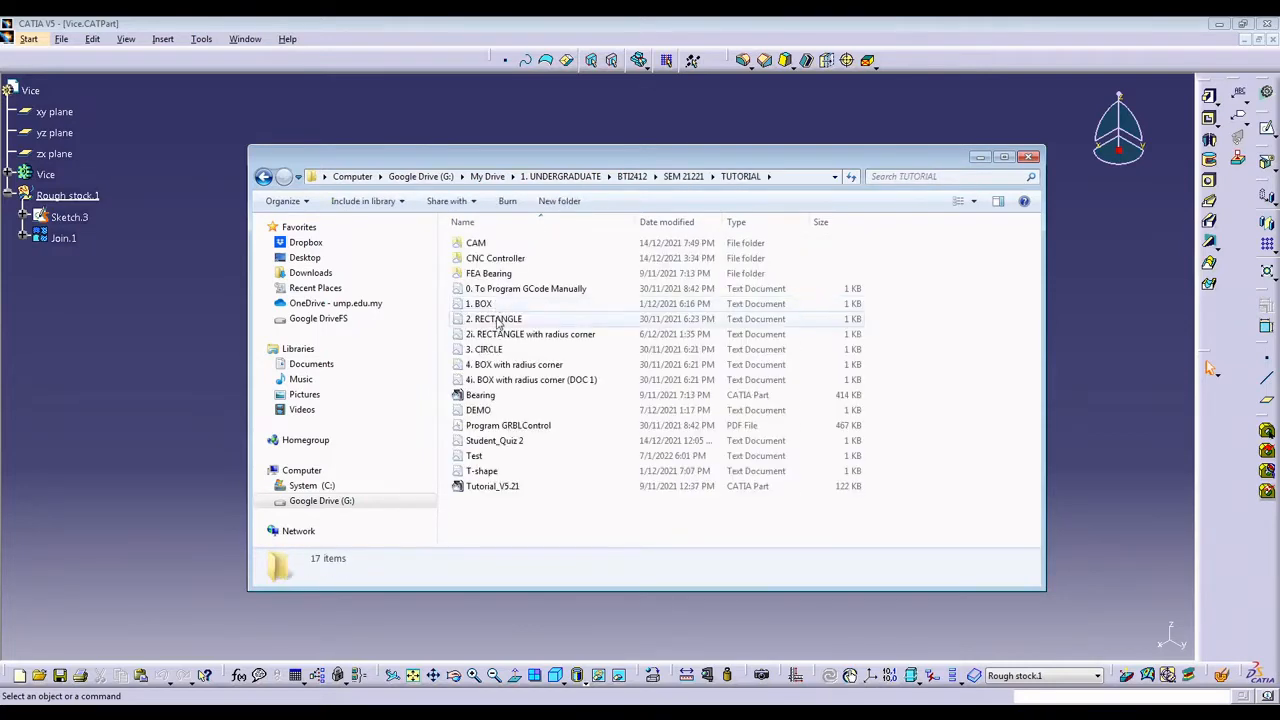
{"action": "double_click", "coordinate": [488, 244]}
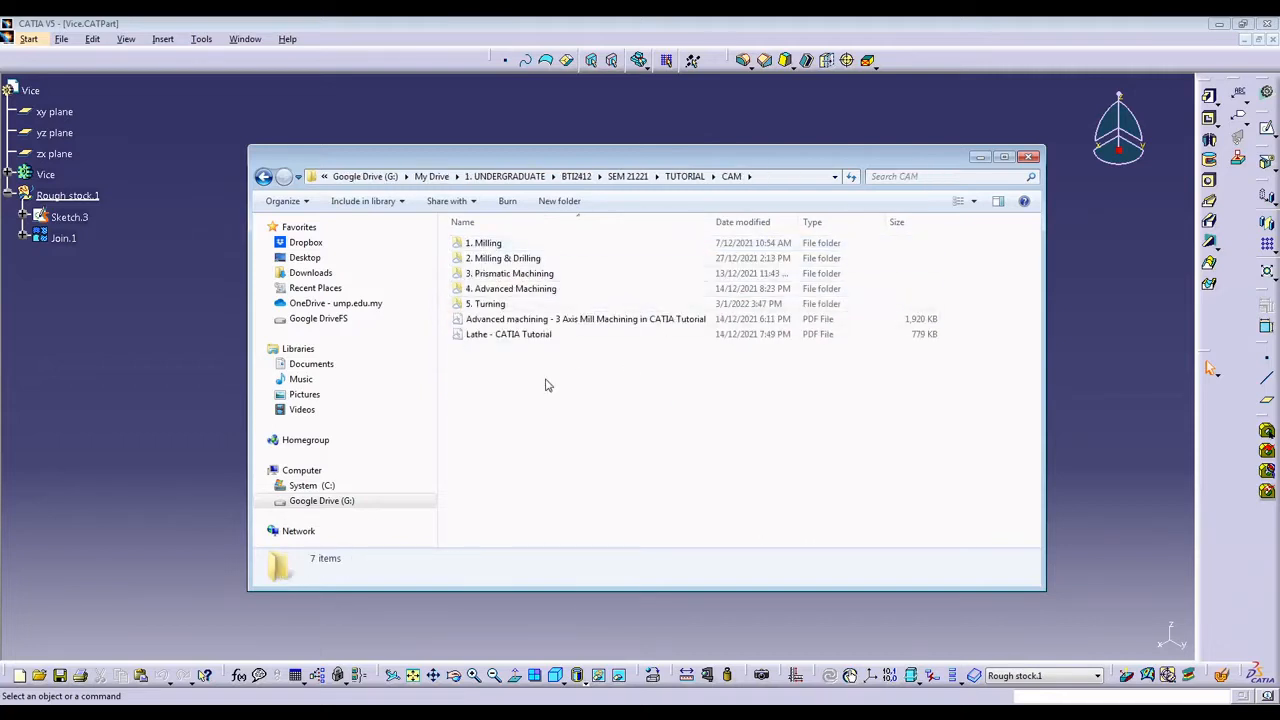
{"action": "double_click", "coordinate": [492, 273]}
Check the contents of the existing VICE folder and go back to its parent folder.
{"action": "left_click", "coordinate": [477, 246]}
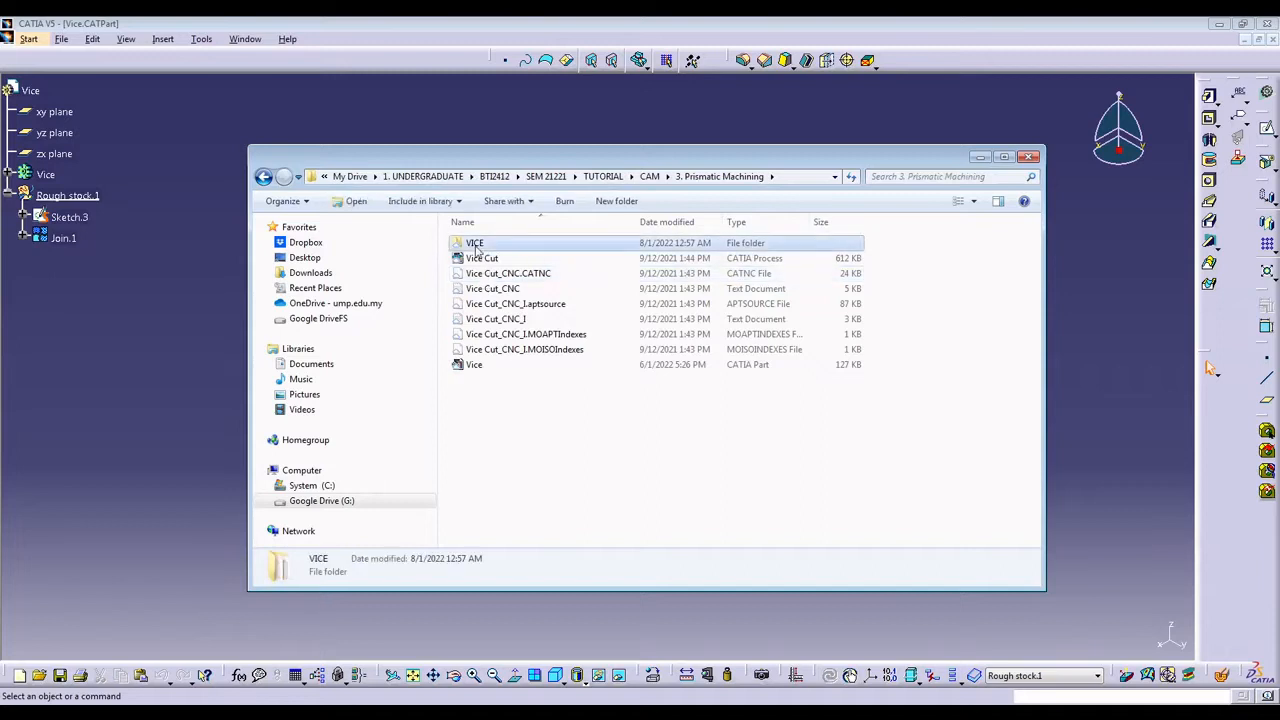
{"action": "double_click", "coordinate": [477, 246]}
{"action": "key", "text": "BackSpace"}
{"action": "left_click", "coordinate": [505, 430]}
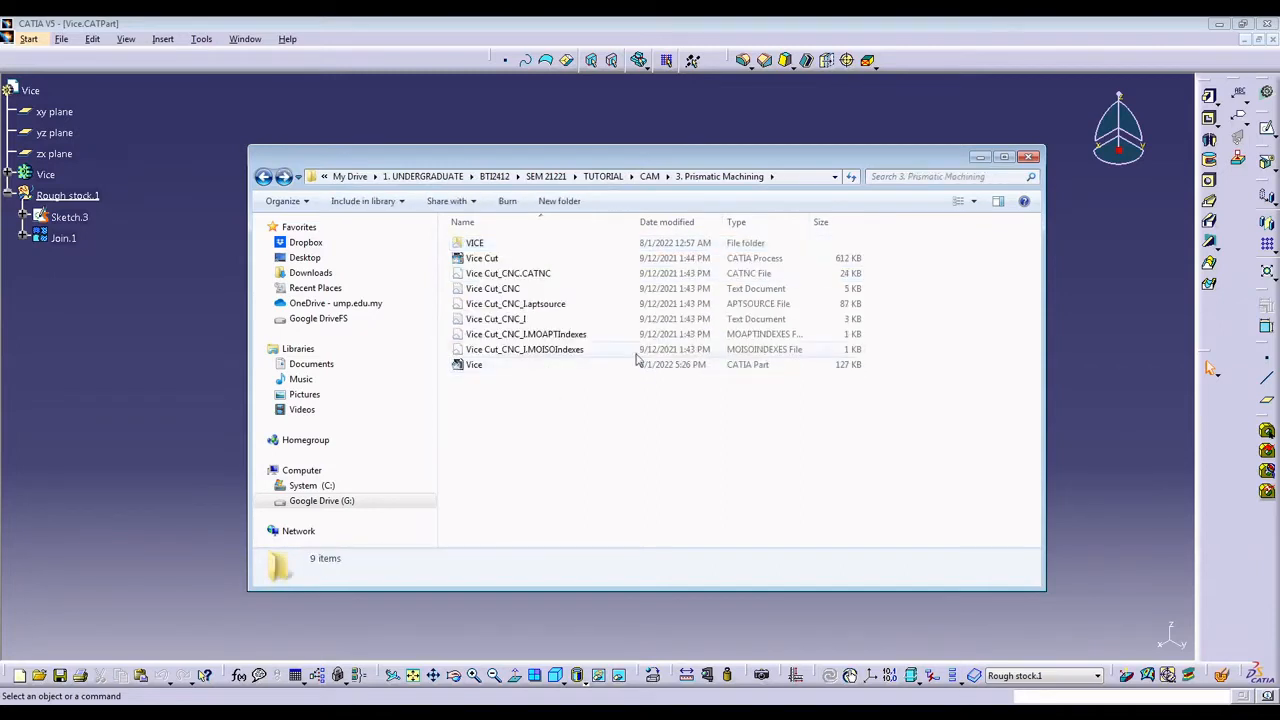
{"action": "left_click", "coordinate": [982, 158]}
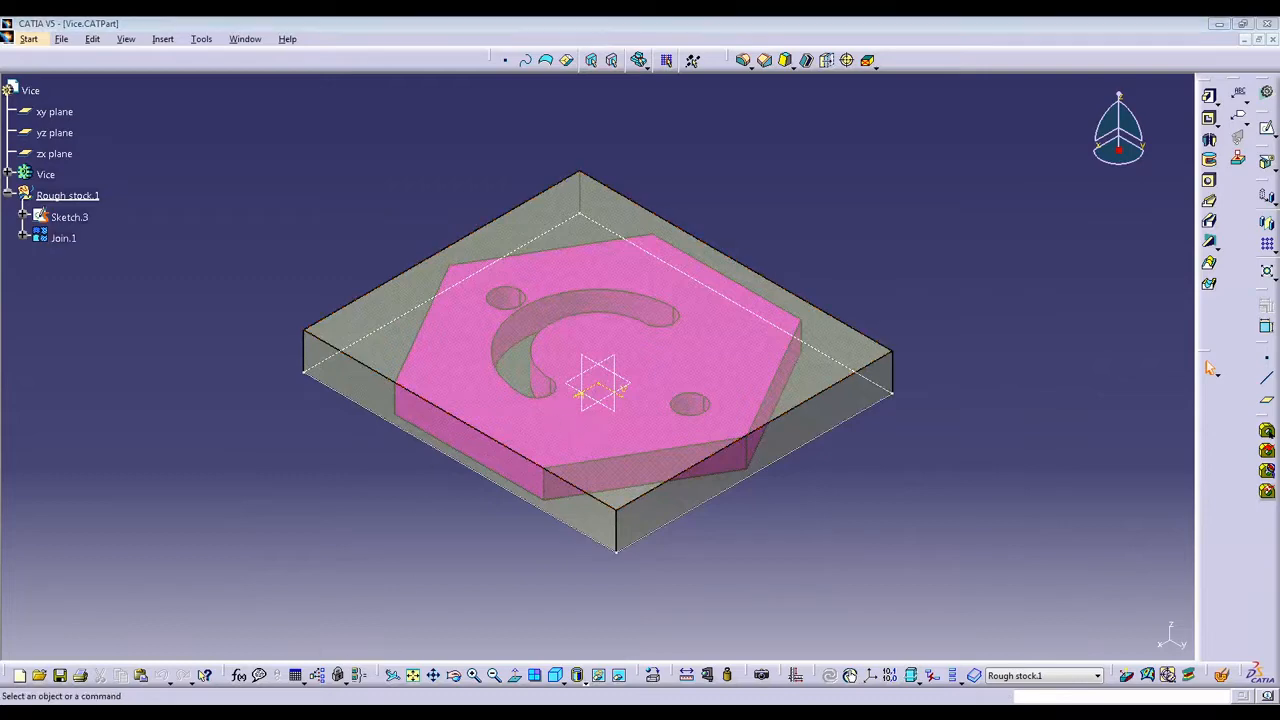
Create a new folder named VICE2 inside 3. Prismatic Machining and return to the part in CATIA.
{"action": "key", "text": "alt+Tab"}
{"action": "right_click", "coordinate": [505, 422]}
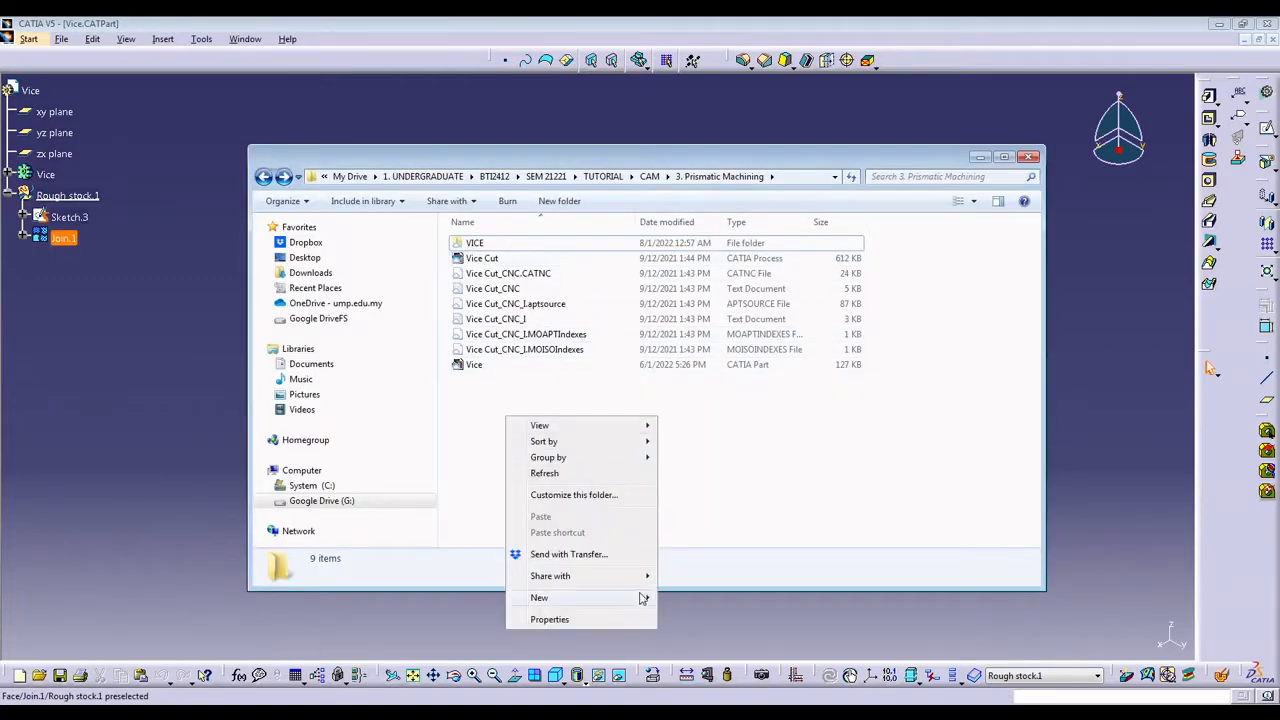
{"action": "mouse_move", "coordinate": [640, 600]}
{"action": "left_click", "coordinate": [700, 259]}
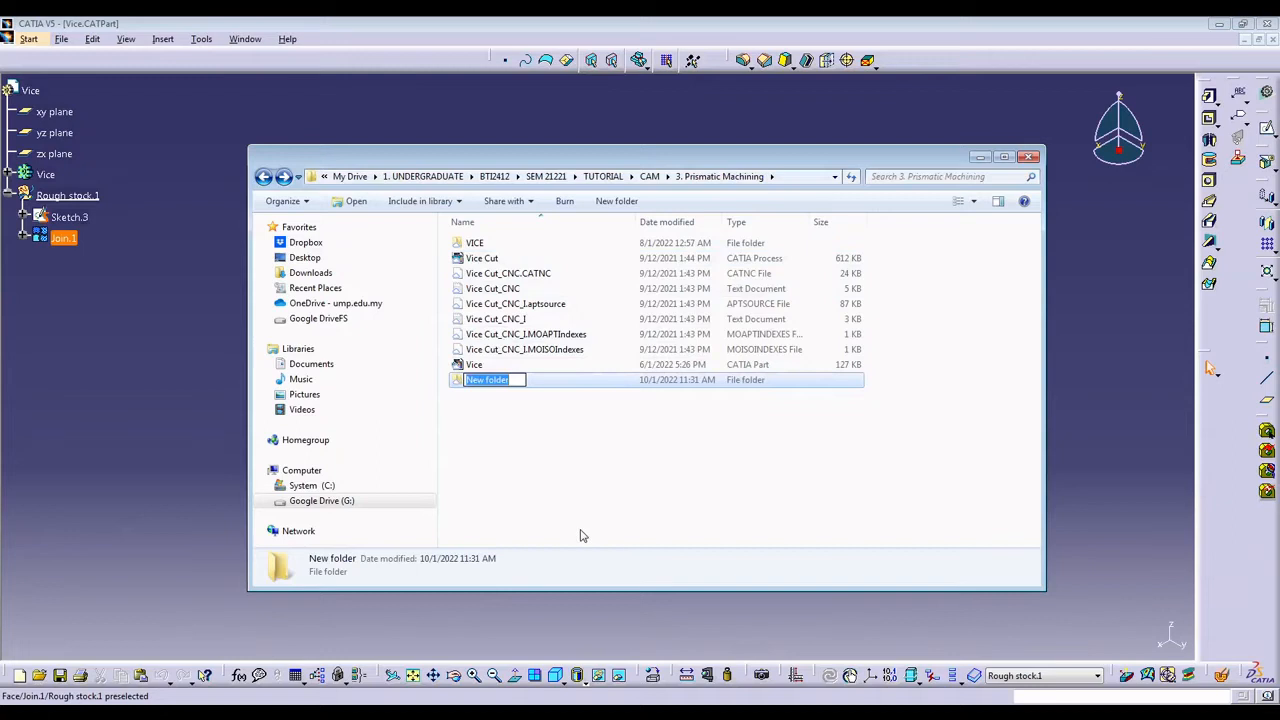
{"action": "type", "text": "VICE2"}
{"action": "key", "text": "Return"}
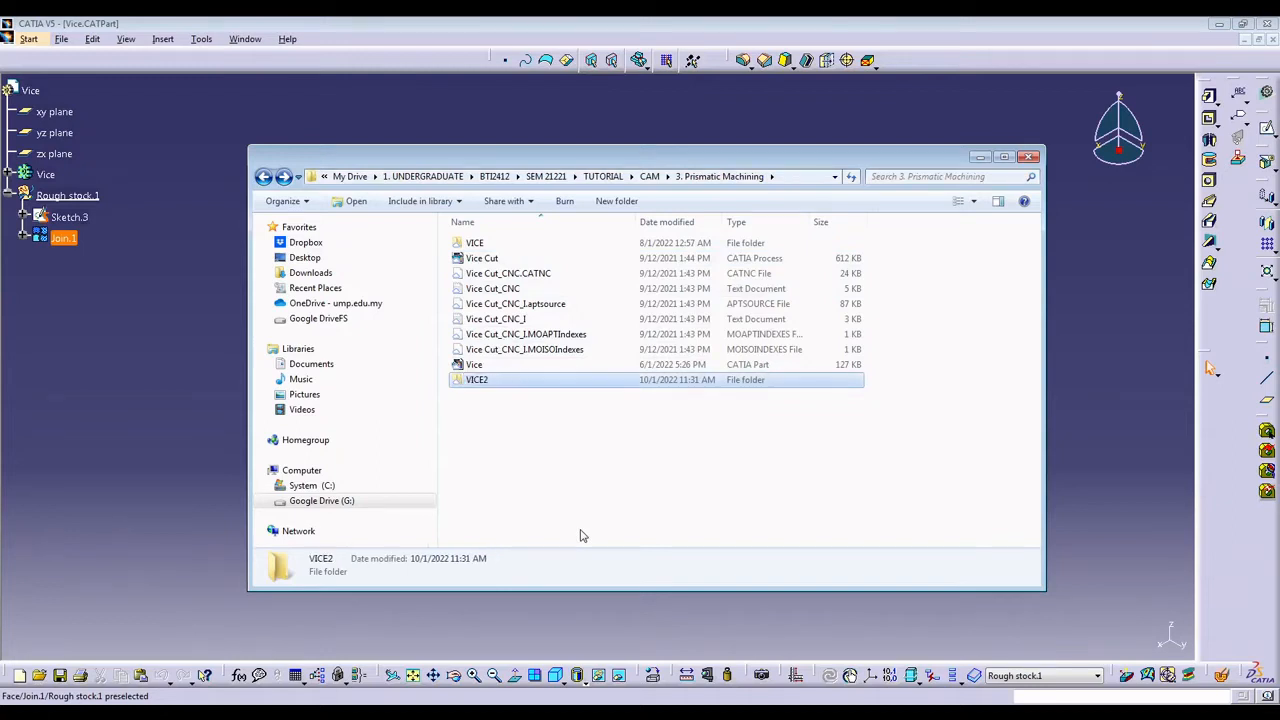
{"action": "left_click", "coordinate": [979, 158]}
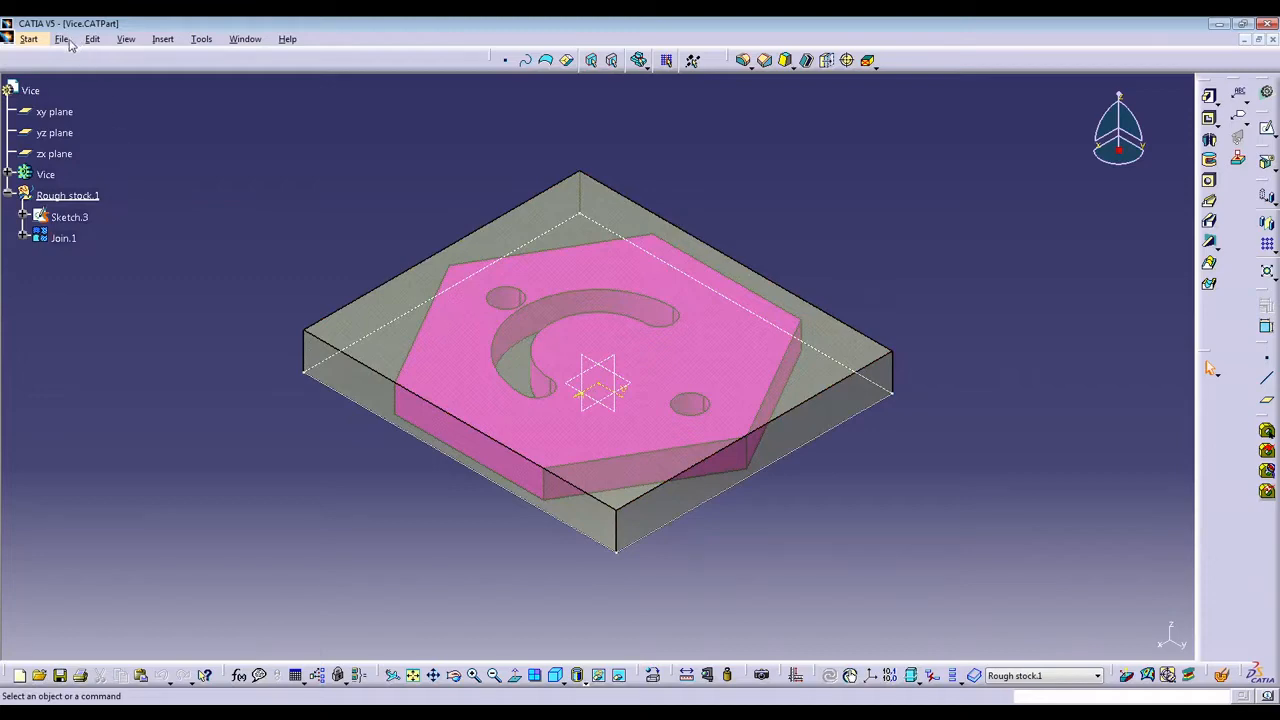
Open the output options for Machining and choose IMS as the post processor and controller emulator.
{"action": "left_click", "coordinate": [201, 39]}
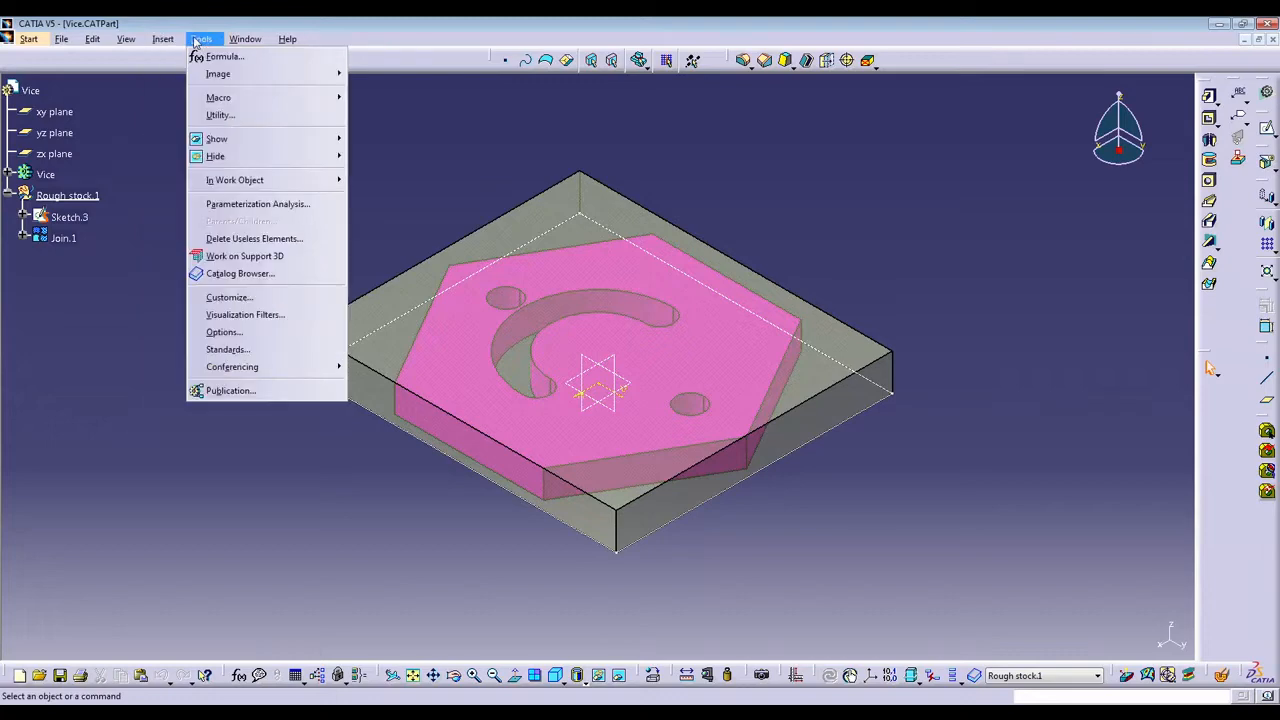
{"action": "left_click", "coordinate": [215, 333]}
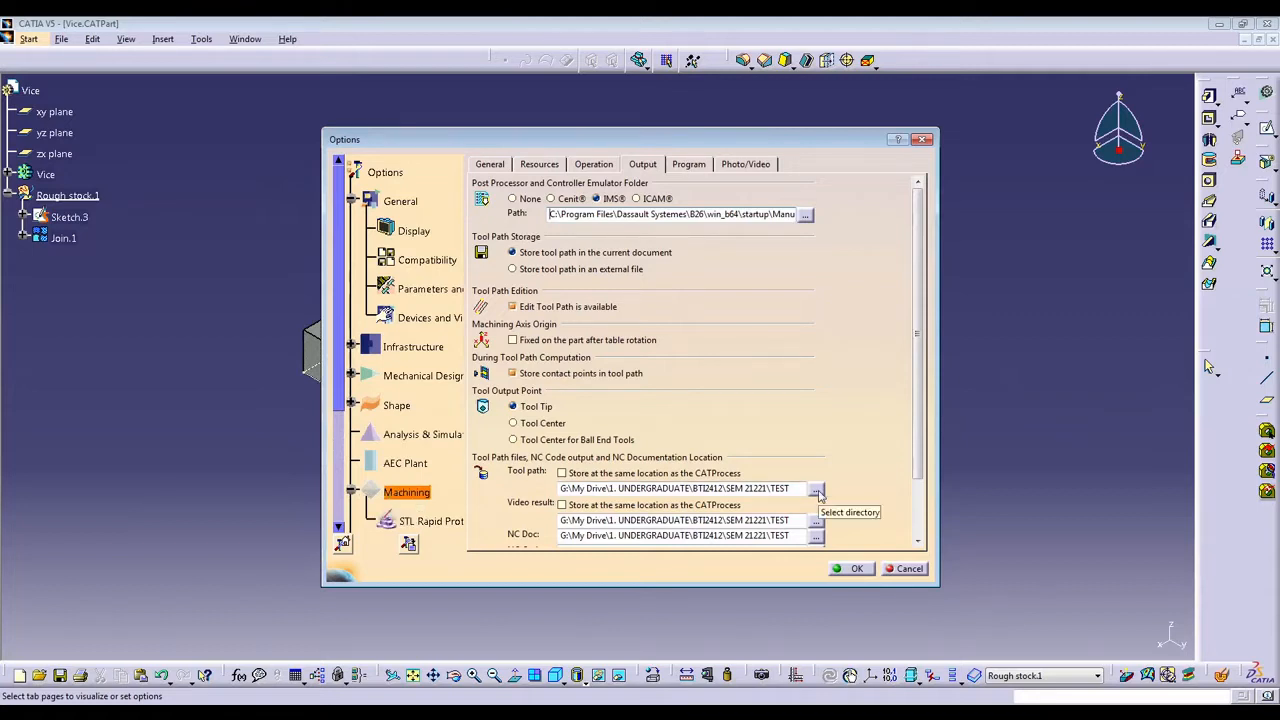
{"action": "scroll", "coordinate": [918, 230], "scroll_direction": "down", "scroll_amount": 1}
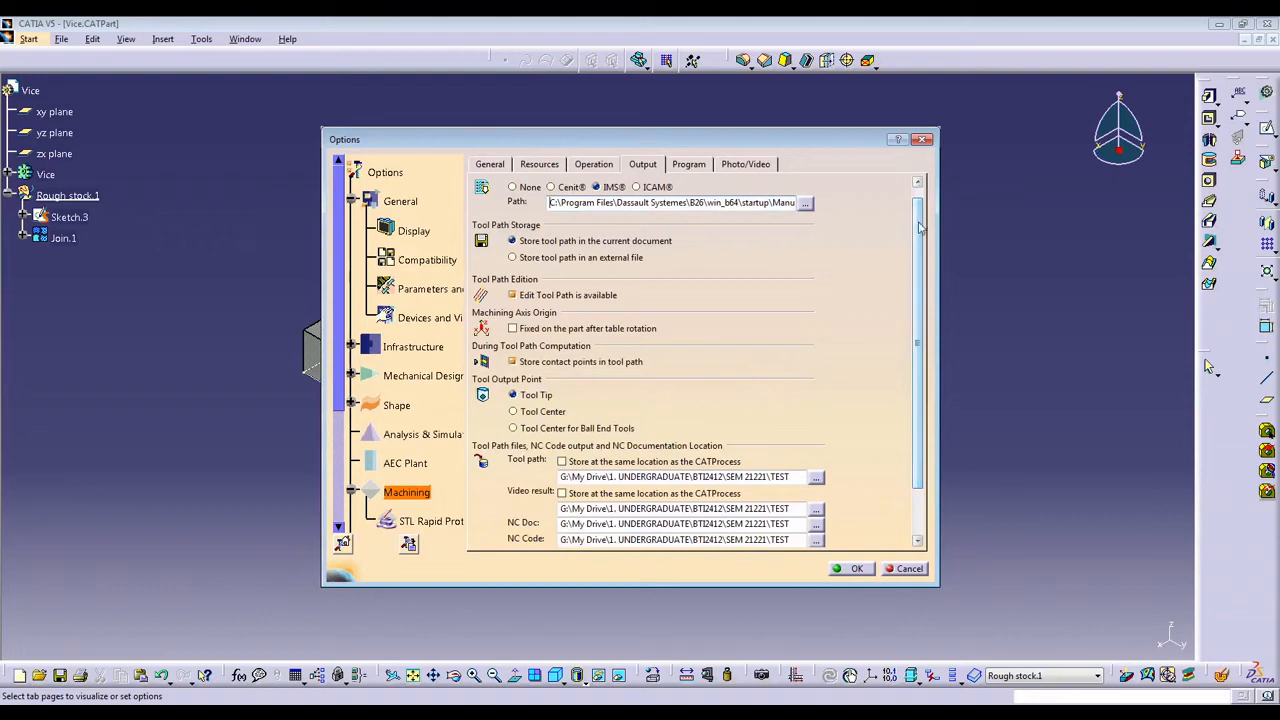
{"action": "left_click", "coordinate": [917, 182]}
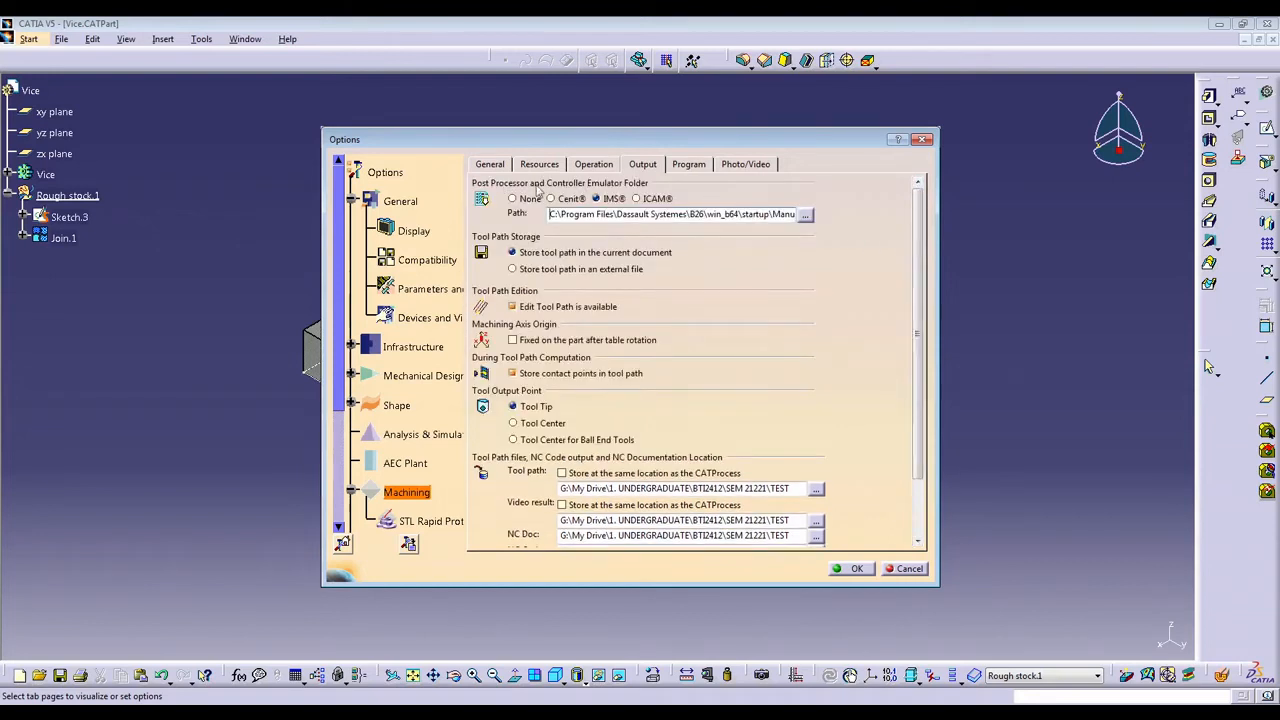
{"action": "left_click", "coordinate": [612, 198]}
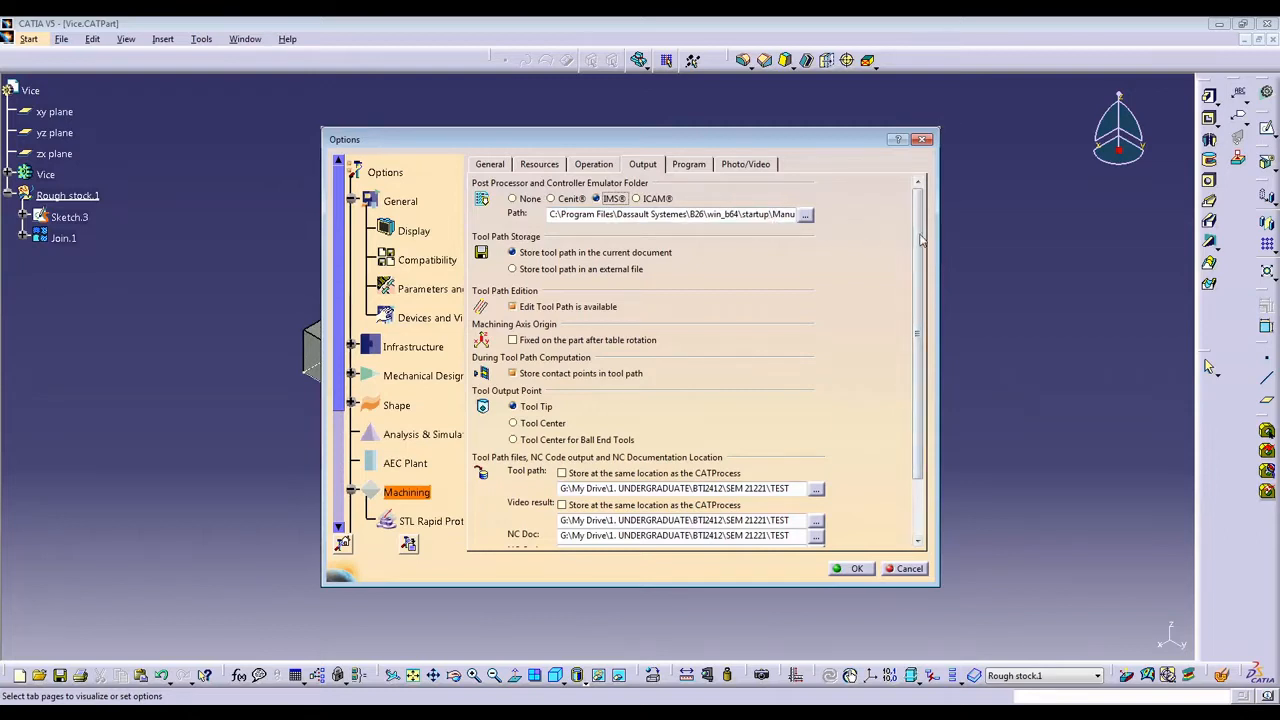
Set the tool path storage location to the VICE2 folder in 3. Prismatic Machining, using the folder path copied from File Explorer.
{"action": "left_click_drag", "start_coordinate": [922, 240], "coordinate": [940, 300]}
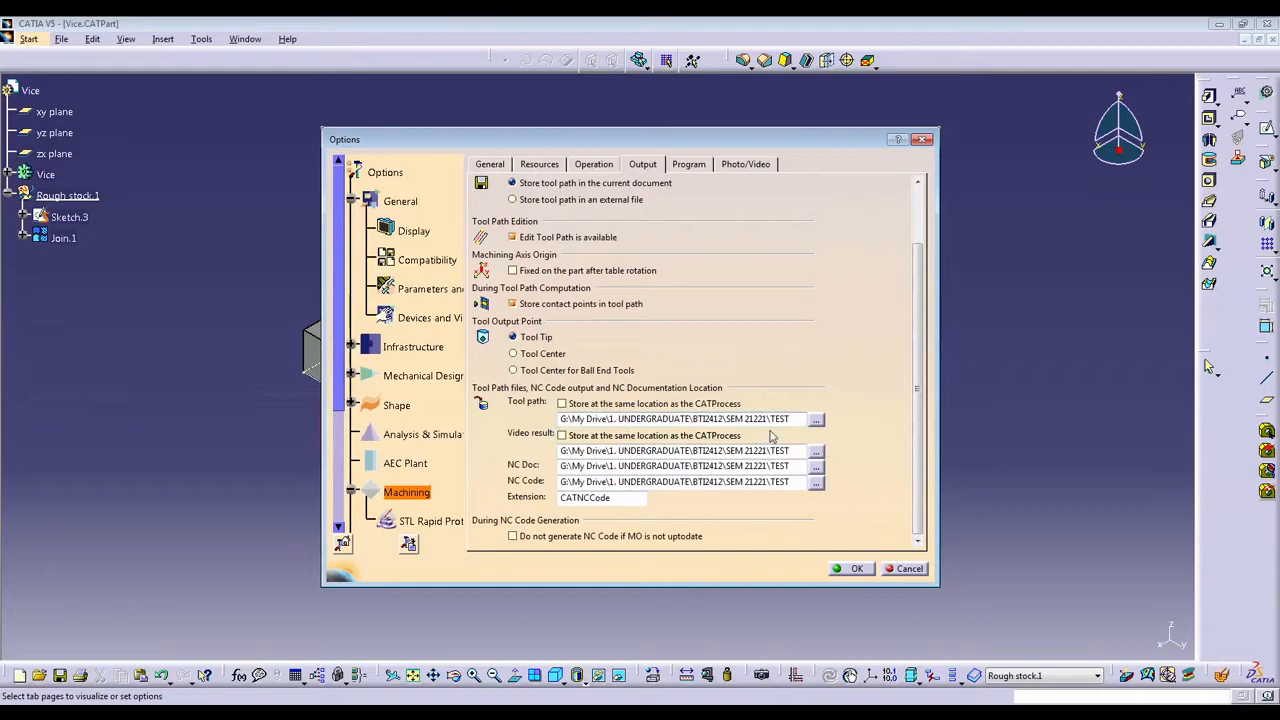
{"action": "left_click", "coordinate": [815, 421]}
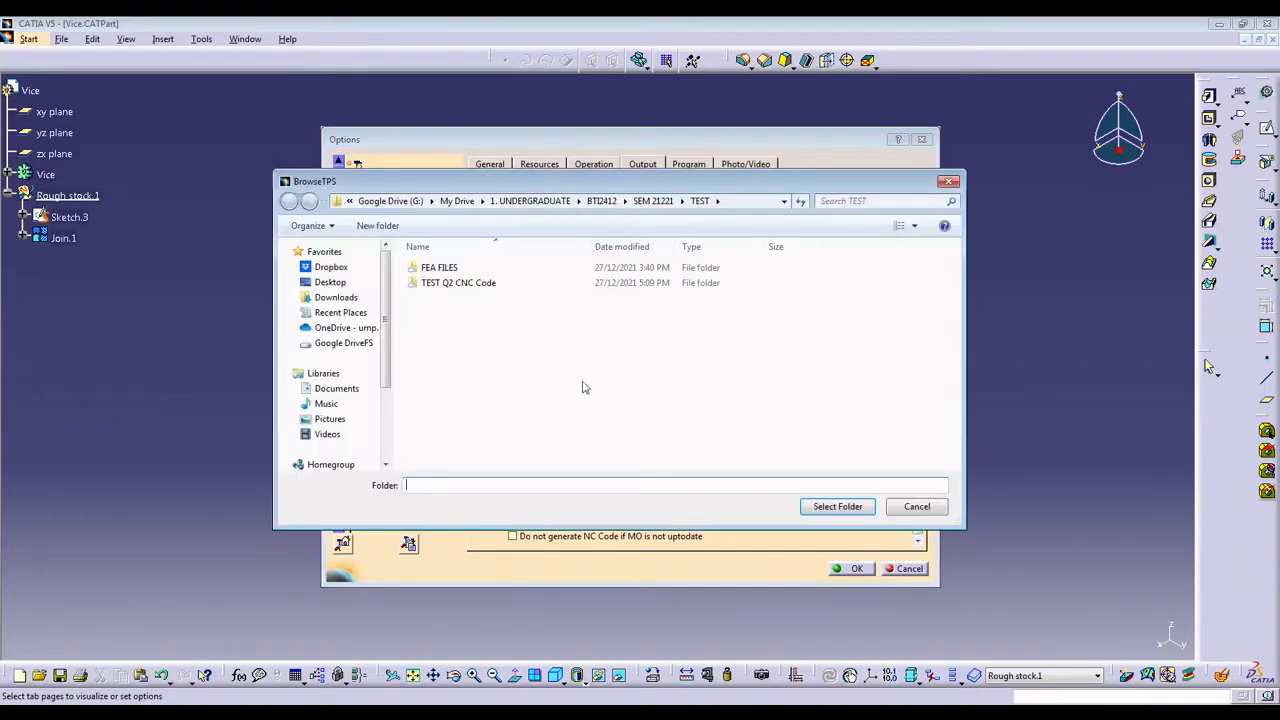
{"action": "key", "text": "alt+Tab"}
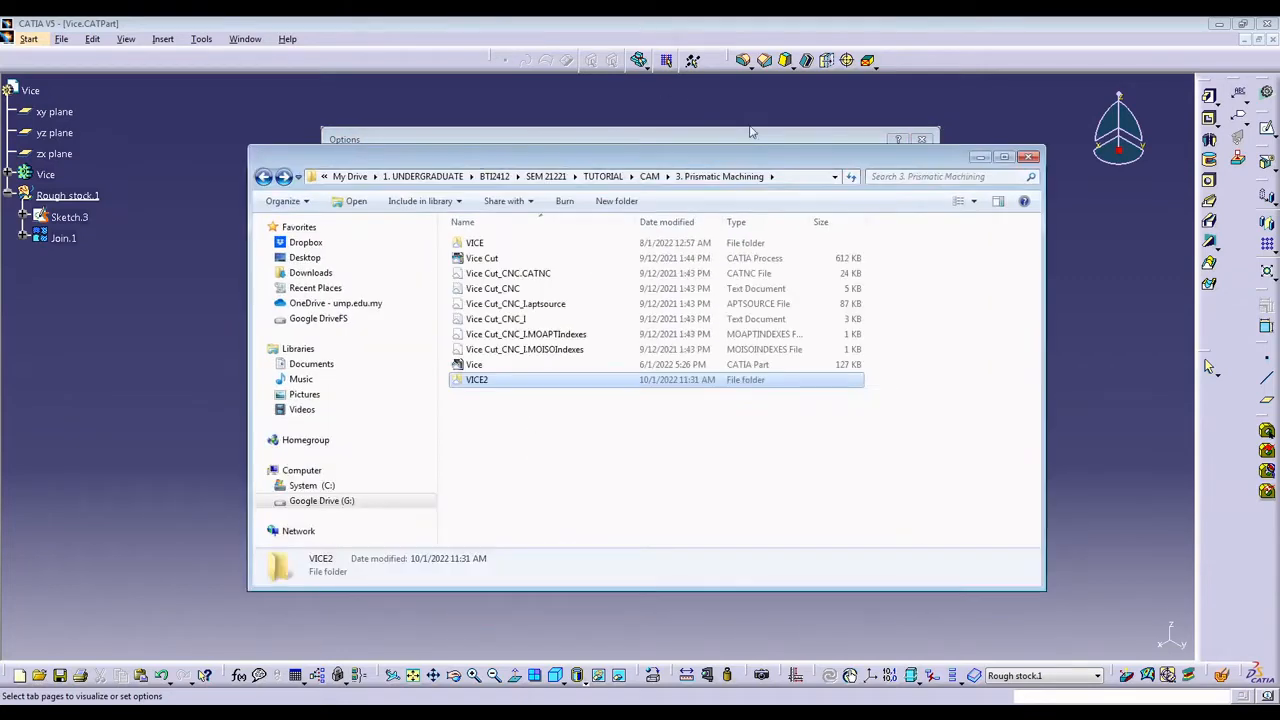
{"action": "left_click", "coordinate": [787, 176]}
{"action": "double_click", "coordinate": [480, 381]}
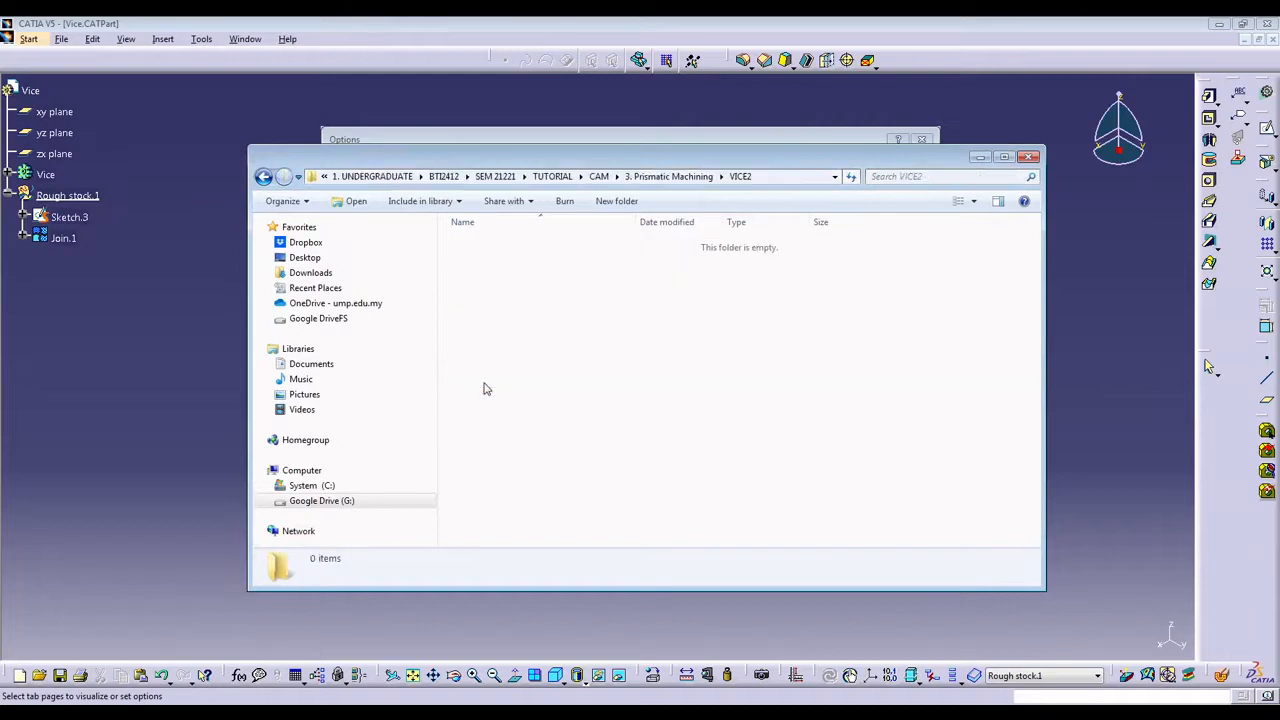
{"action": "left_click", "coordinate": [782, 177]}
{"action": "key", "text": "ctrl+c"}
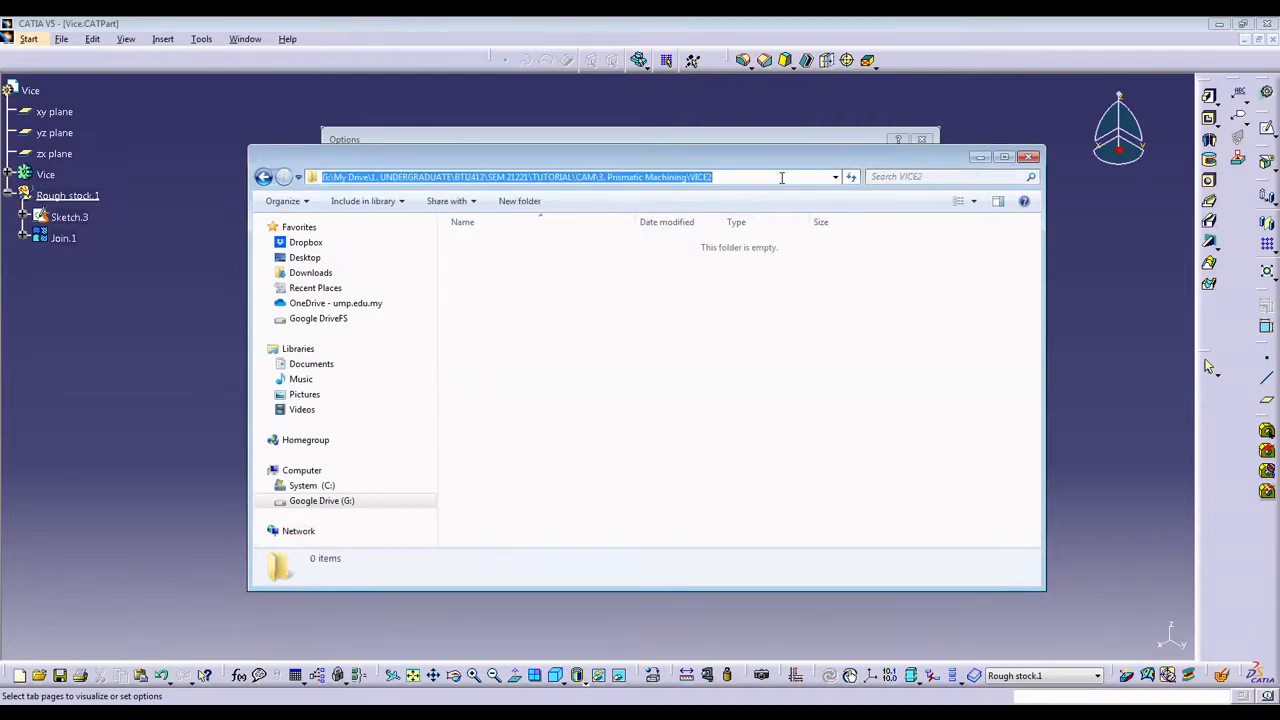
{"action": "left_click", "coordinate": [978, 158]}
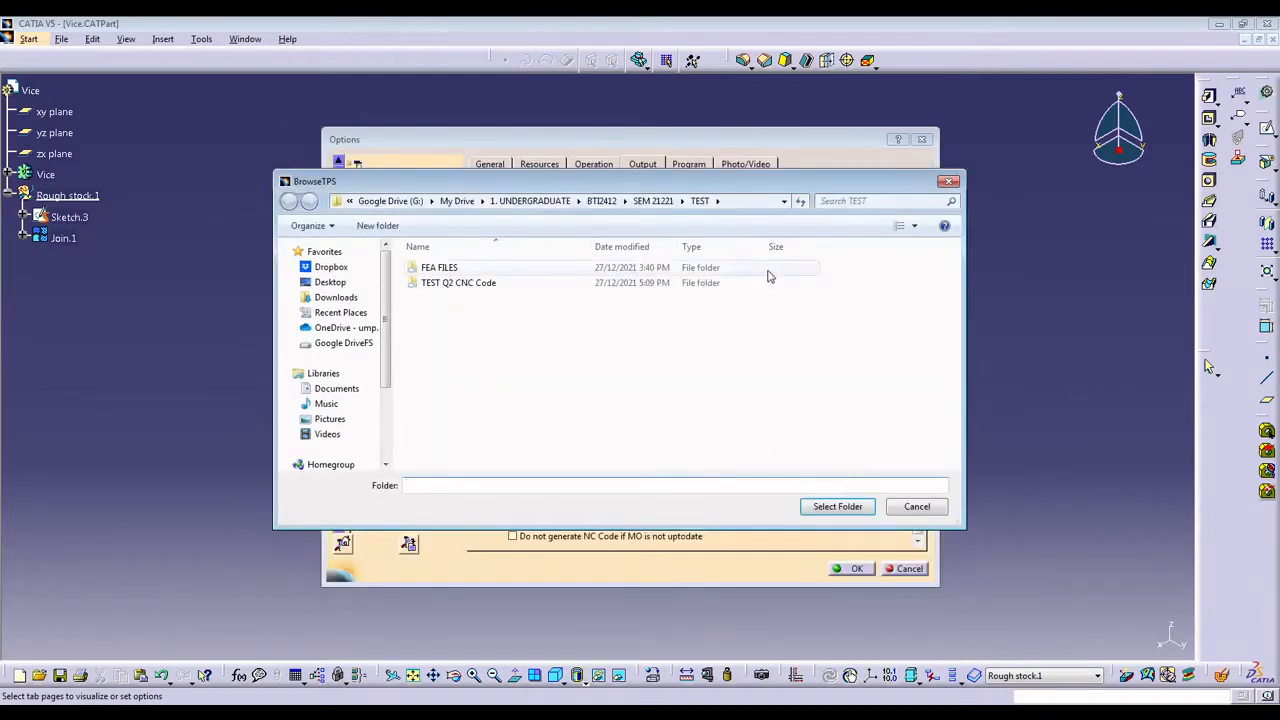
{"action": "left_click", "coordinate": [728, 201]}
{"action": "key", "text": "ctrl+v"}
{"action": "key", "text": "Return"}
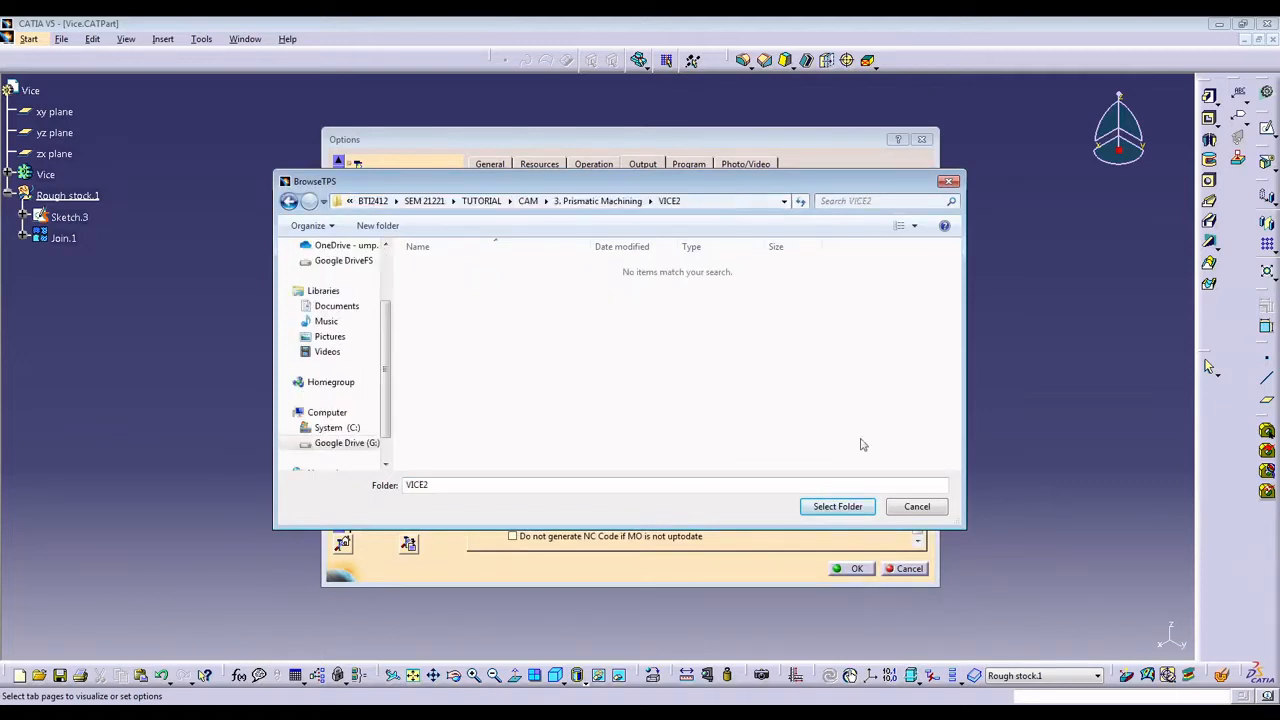
{"action": "left_click", "coordinate": [850, 508]}
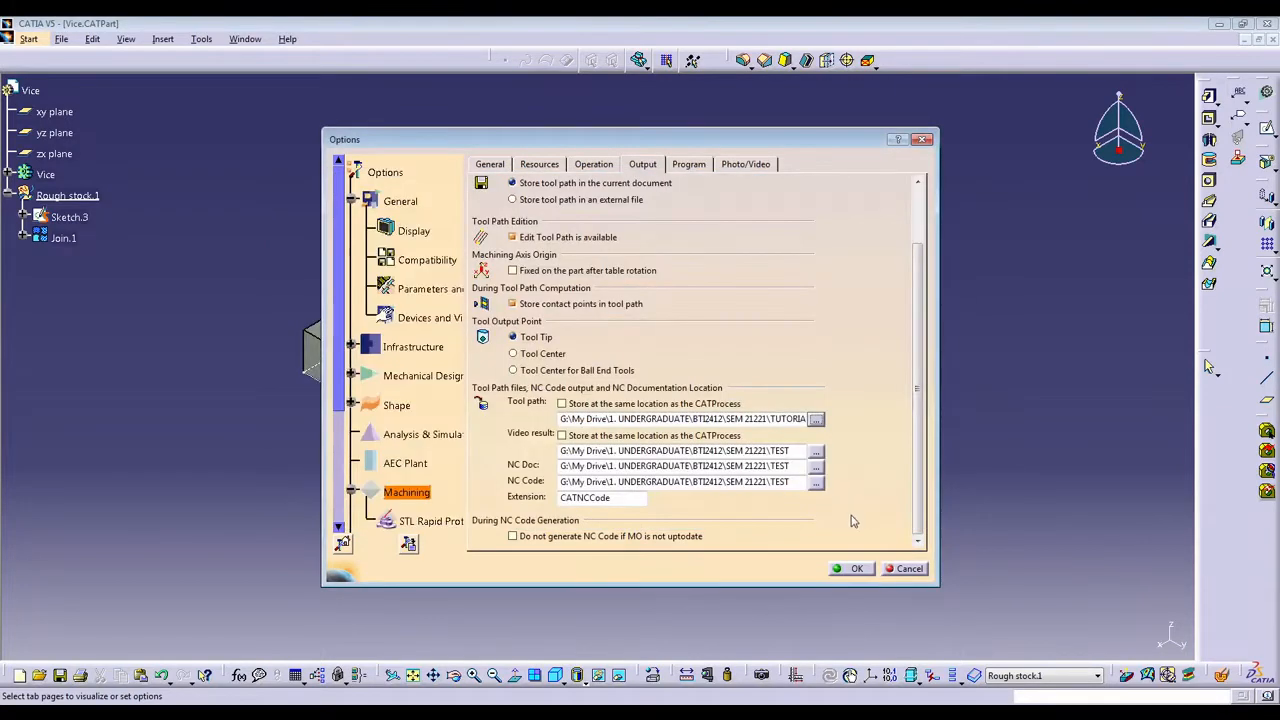
Set the video result, NC Doc and NC Code locations to the copied VICE2 folder path in 3. Prismatic Machining.
{"action": "left_click", "coordinate": [816, 451]}
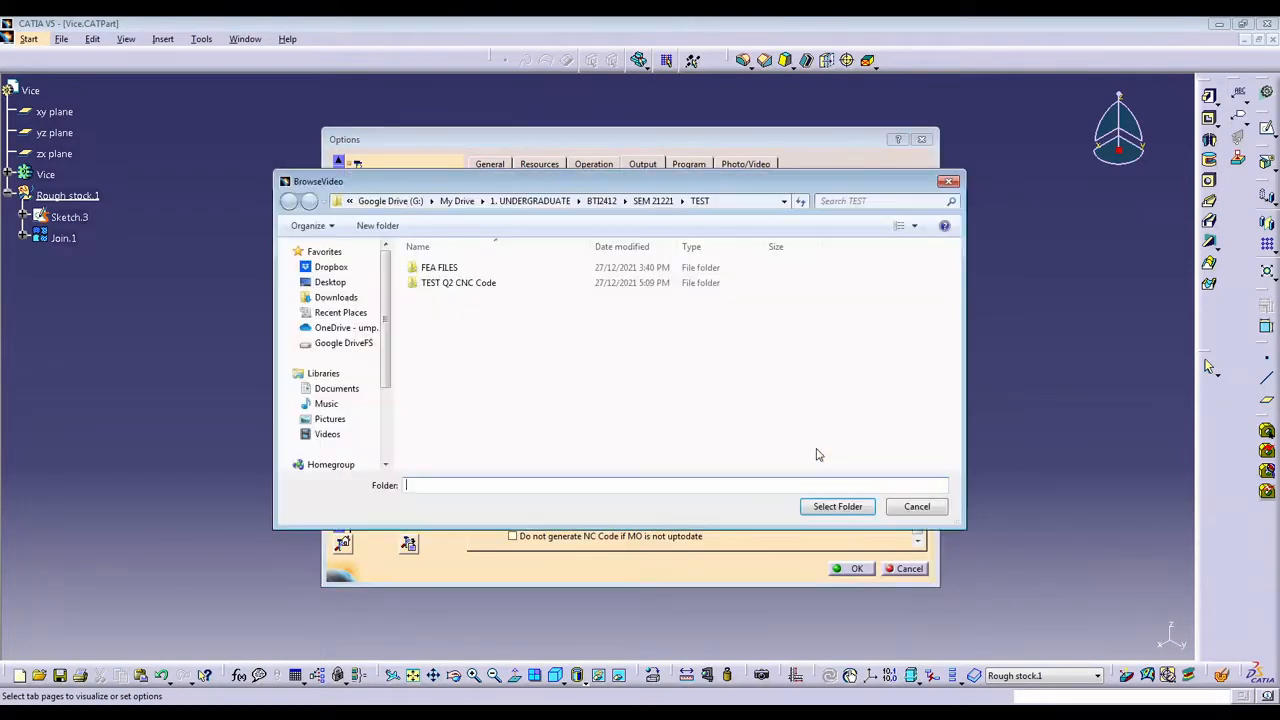
{"action": "left_click", "coordinate": [838, 507]}
{"action": "triple_click", "coordinate": [711, 451]}
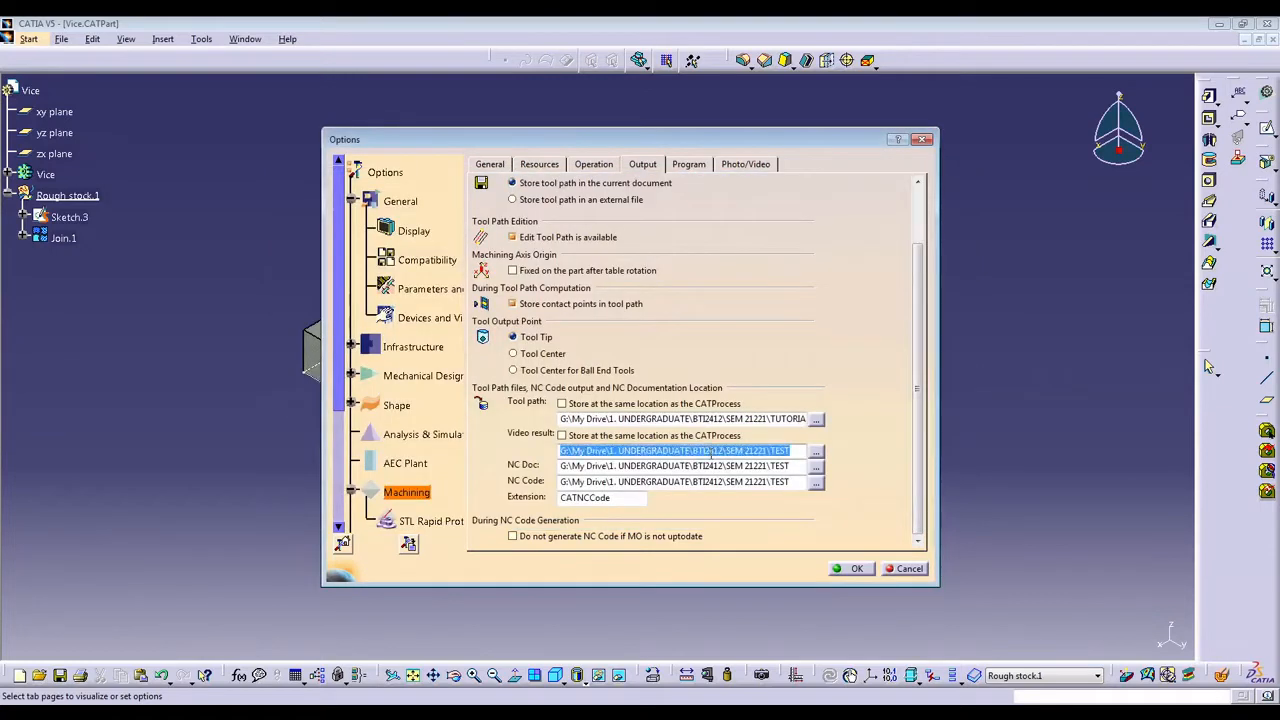
{"action": "key", "text": "ctrl+v"}
{"action": "triple_click", "coordinate": [720, 466]}
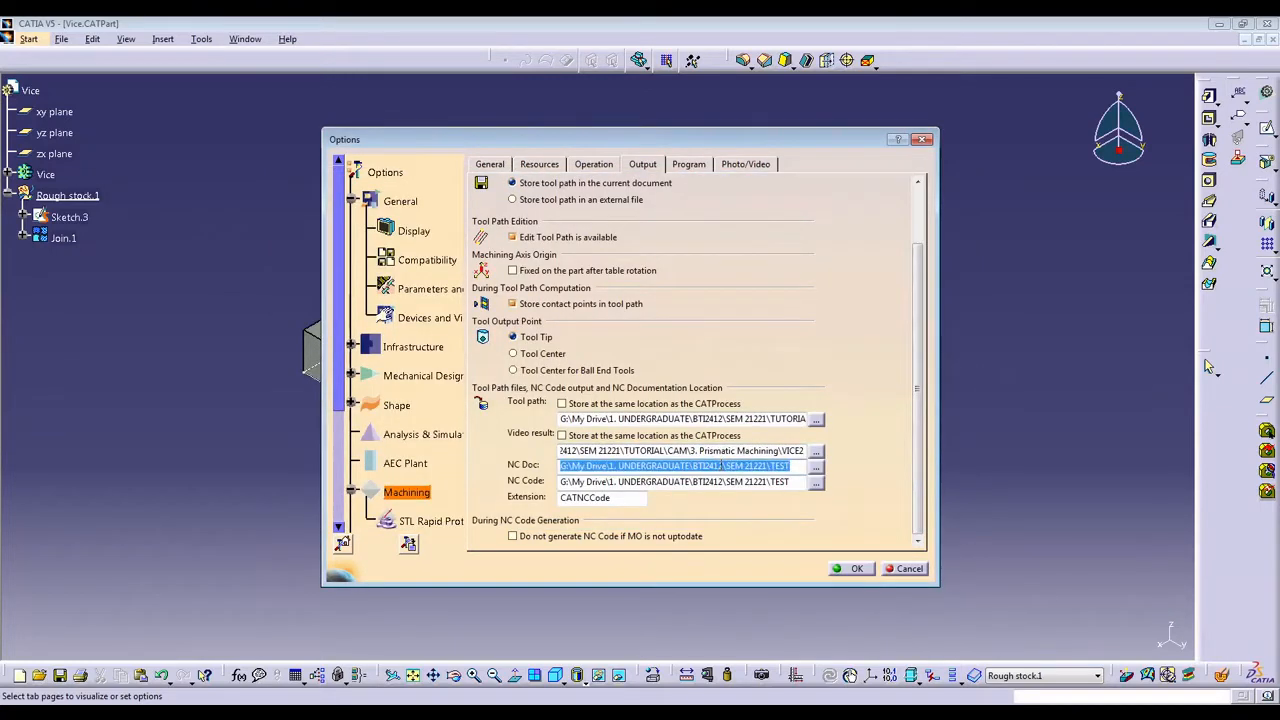
{"action": "key", "text": "ctrl+v"}
{"action": "triple_click", "coordinate": [720, 483]}
{"action": "key", "text": "ctrl+v"}
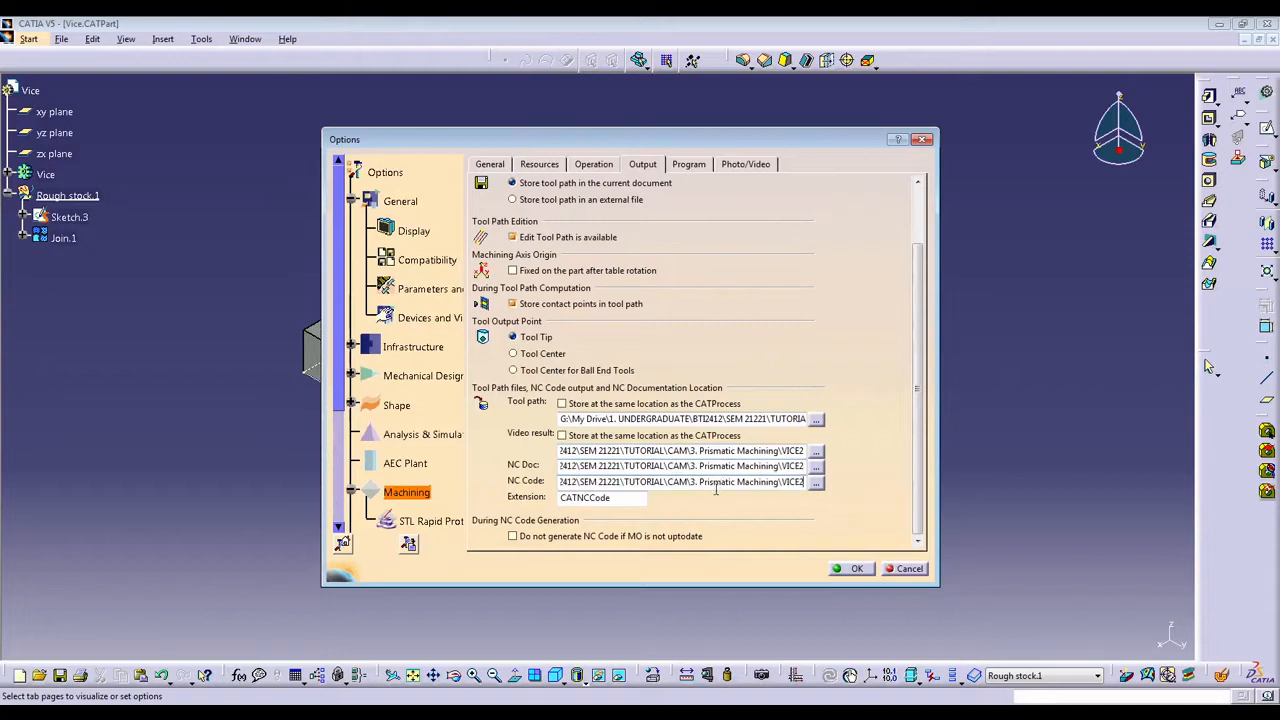
Shorten the NC code file extension to CATNC and accept the machining output options.
{"action": "left_click", "coordinate": [620, 498]}
{"action": "key", "text": "BackSpace"}
{"action": "key", "text": "BackSpace"}
{"action": "key", "text": "BackSpace"}
{"action": "key", "text": "BackSpace"}
{"action": "left_click", "coordinate": [848, 569]}
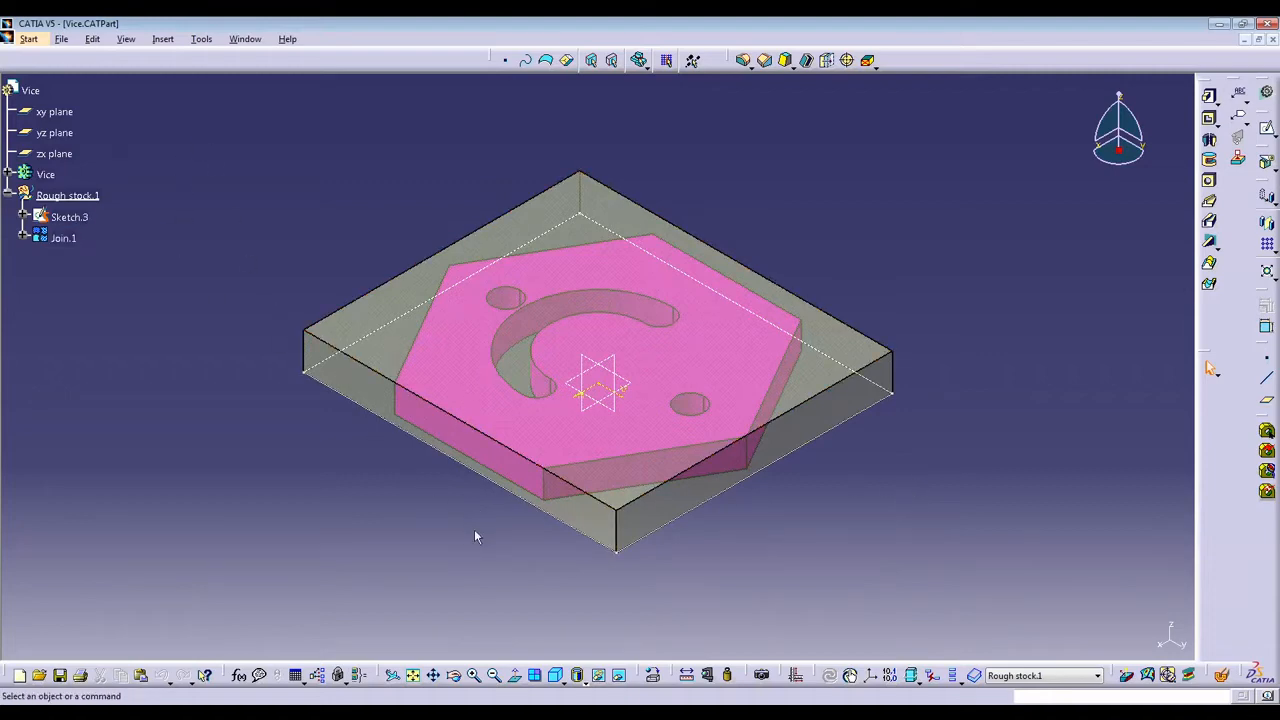
Delete the Rough stock.1 geometrical set from the part, keeping only the Vice body.
{"action": "left_click", "coordinate": [50, 175]}
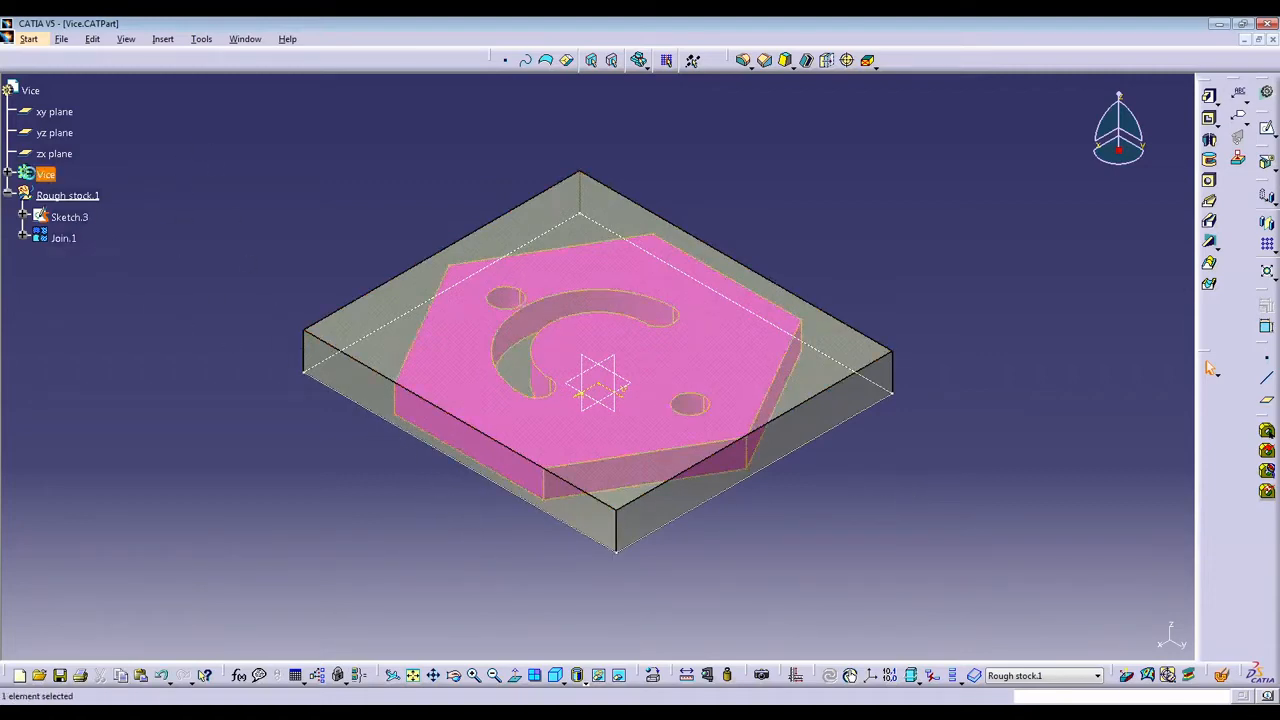
{"action": "left_click", "coordinate": [8, 195]}
{"action": "left_click", "coordinate": [67, 195]}
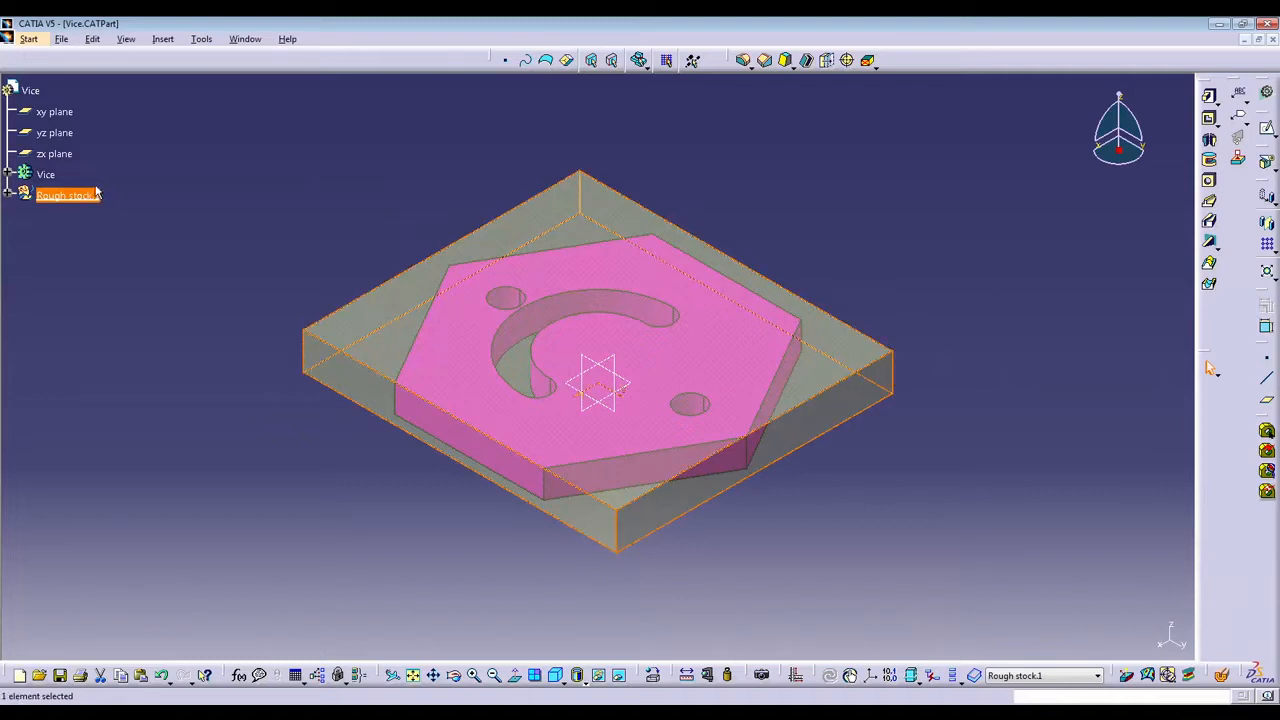
{"action": "left_click", "coordinate": [203, 40]}
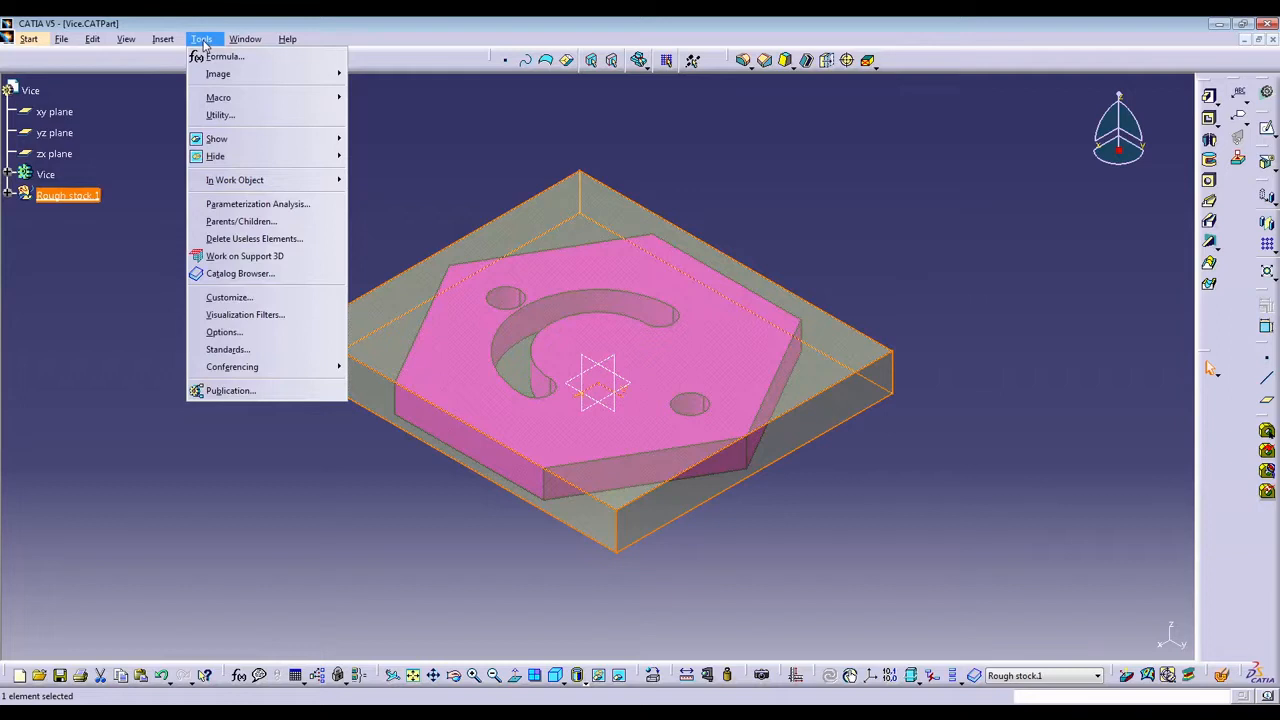
{"action": "mouse_move", "coordinate": [155, 50]}
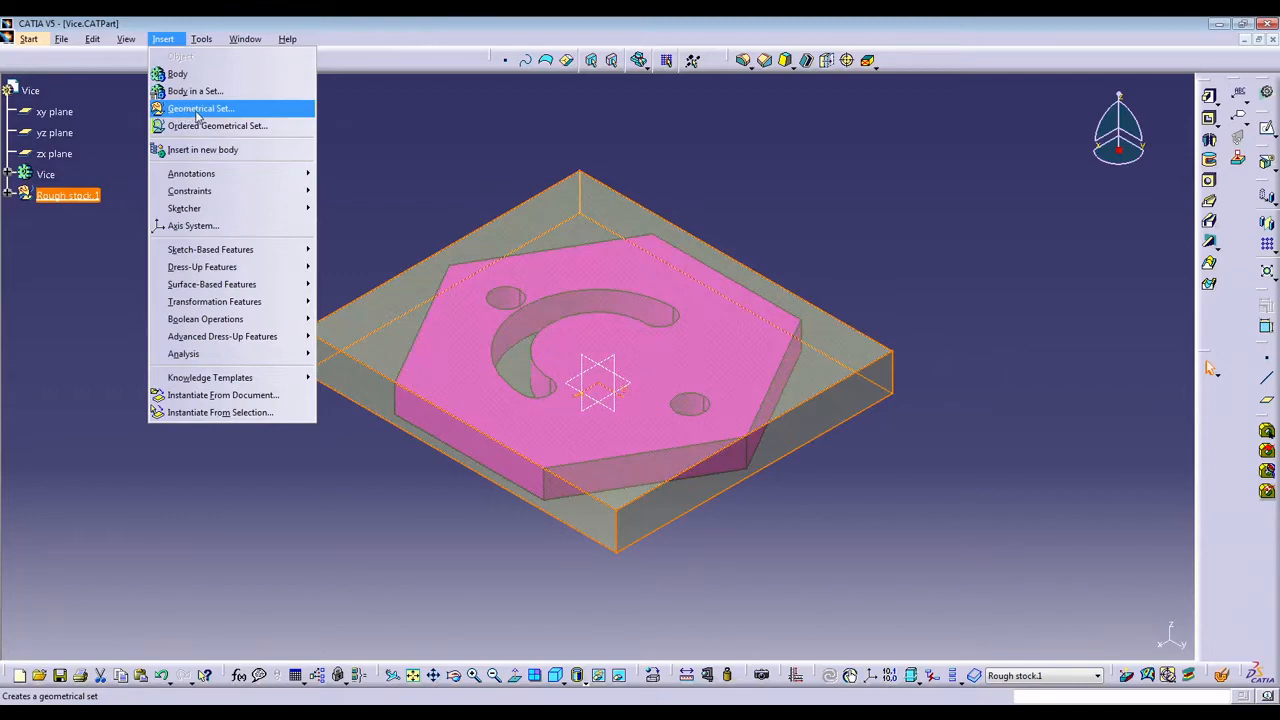
{"action": "left_click", "coordinate": [390, 145]}
{"action": "right_click", "coordinate": [73, 198]}
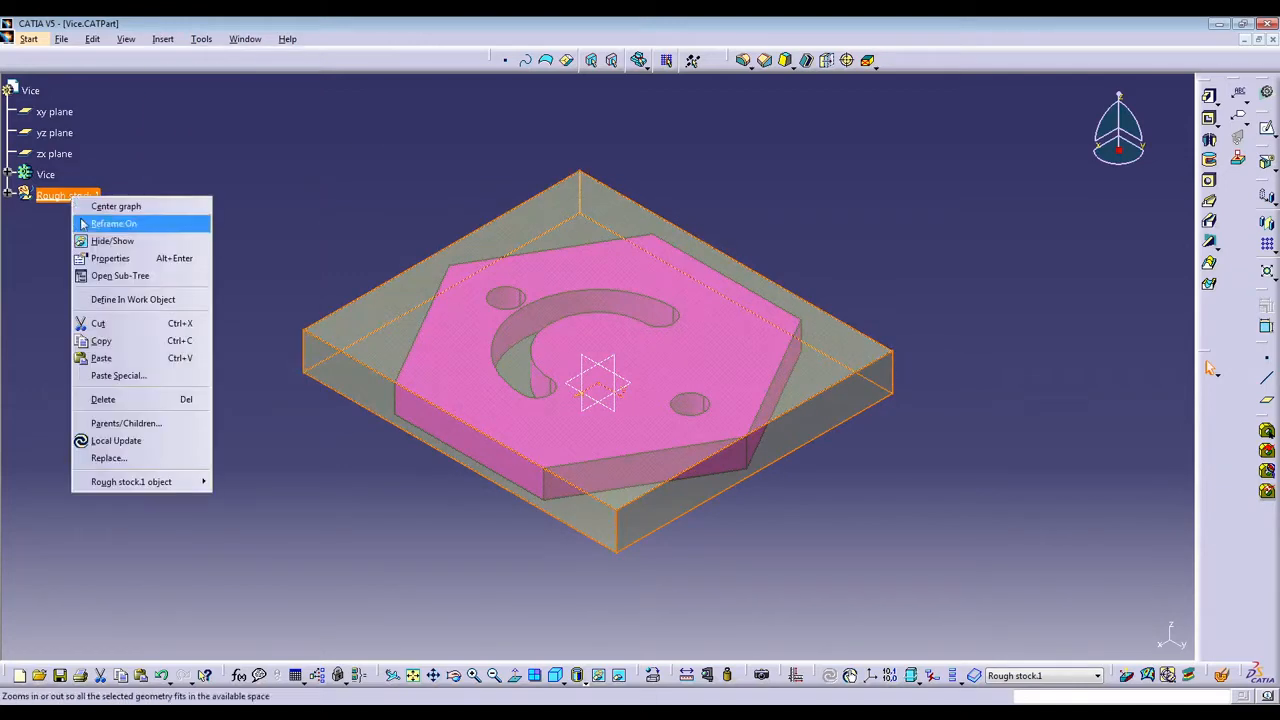
{"action": "left_click", "coordinate": [101, 399]}
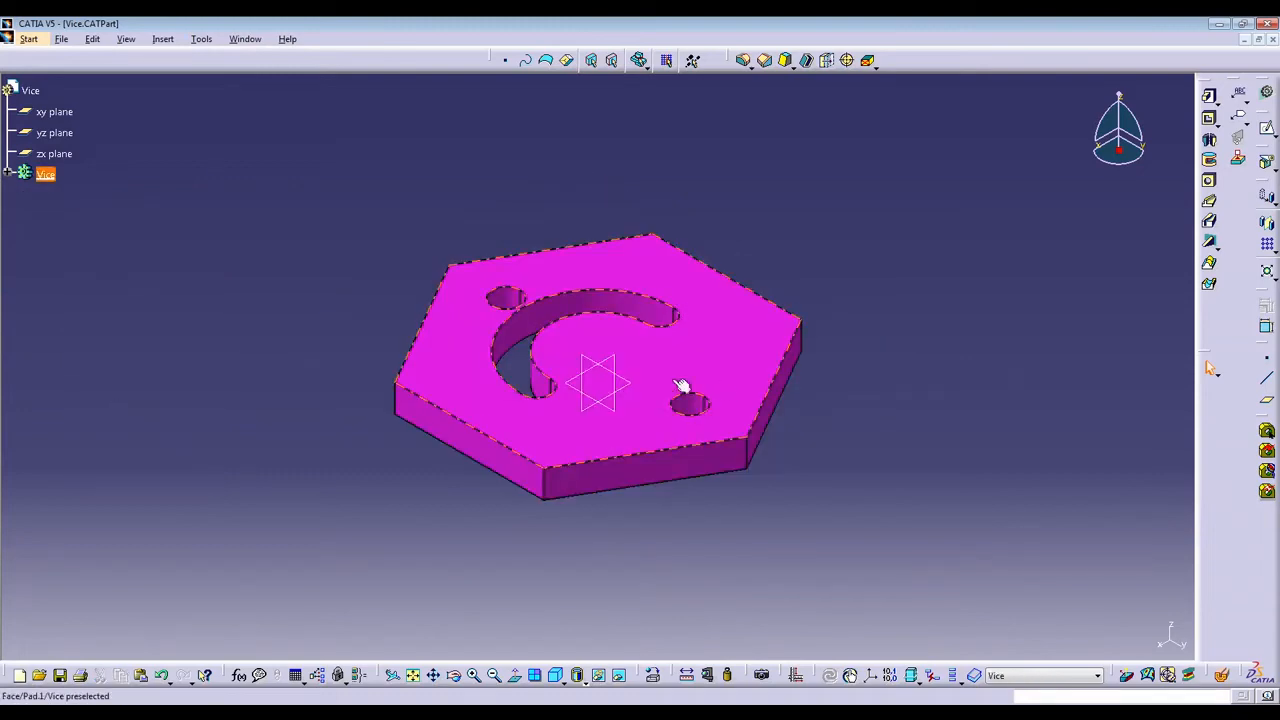
Save the part under the new name Vice2 as a CATPart in the VICE2 folder.
{"action": "left_click", "coordinate": [62, 39]}
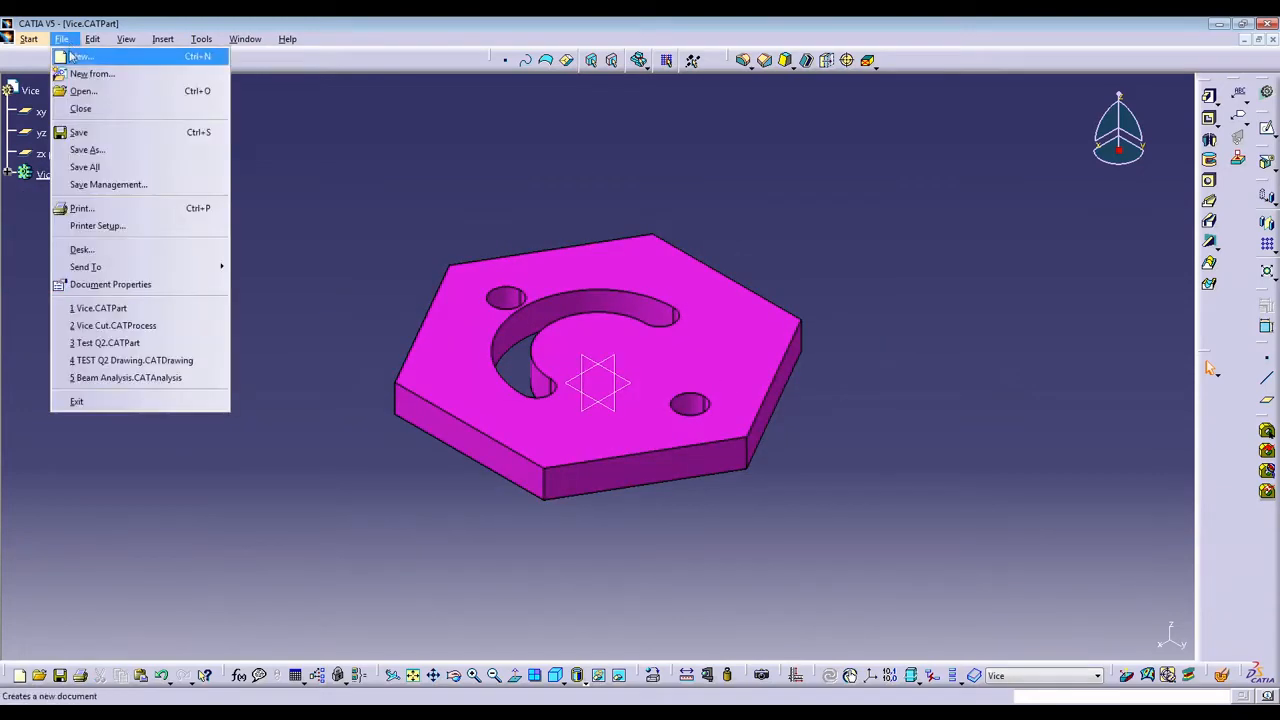
{"action": "left_click", "coordinate": [100, 152]}
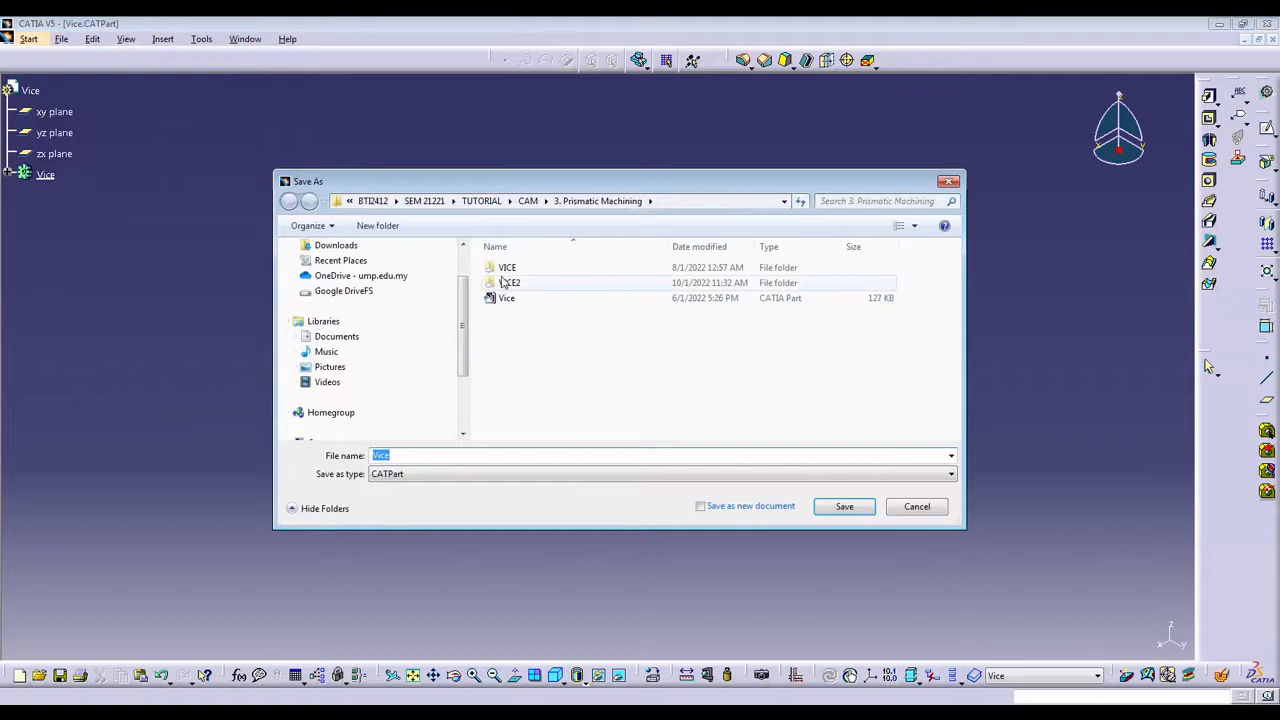
{"action": "double_click", "coordinate": [503, 283]}
{"action": "left_click", "coordinate": [503, 453]}
{"action": "left_click", "coordinate": [556, 456]}
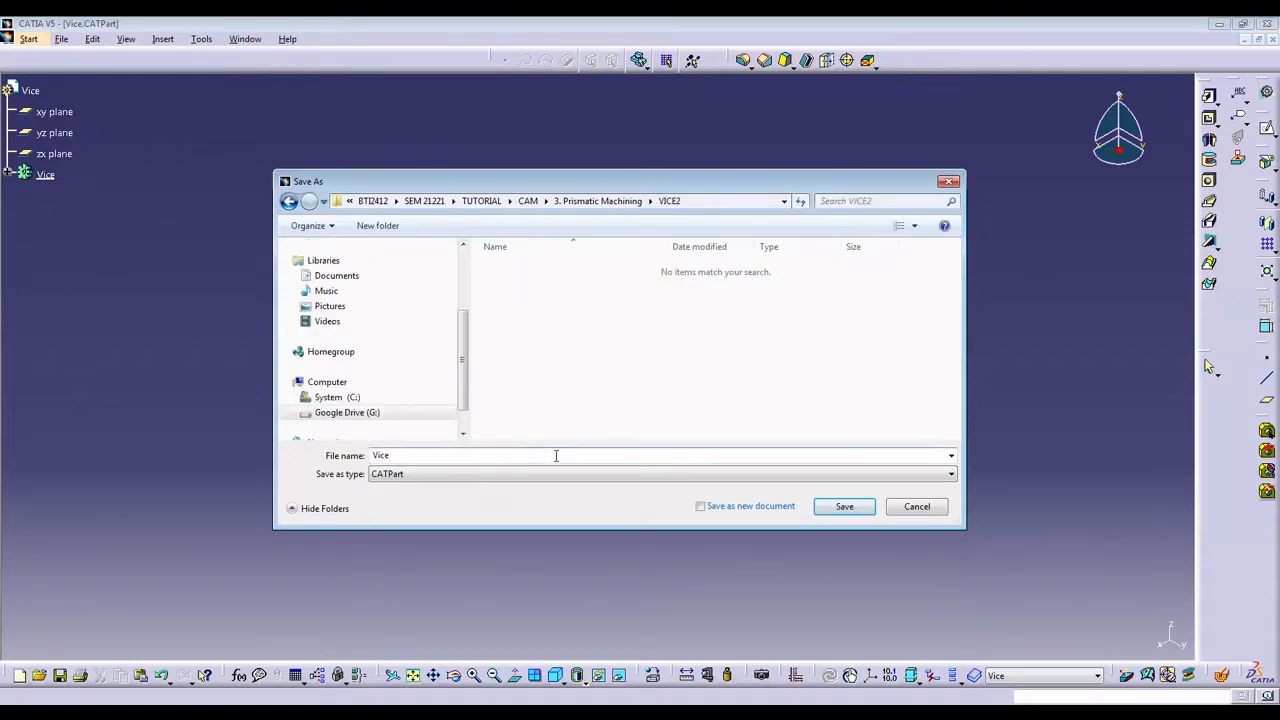
{"action": "left_click", "coordinate": [840, 507]}
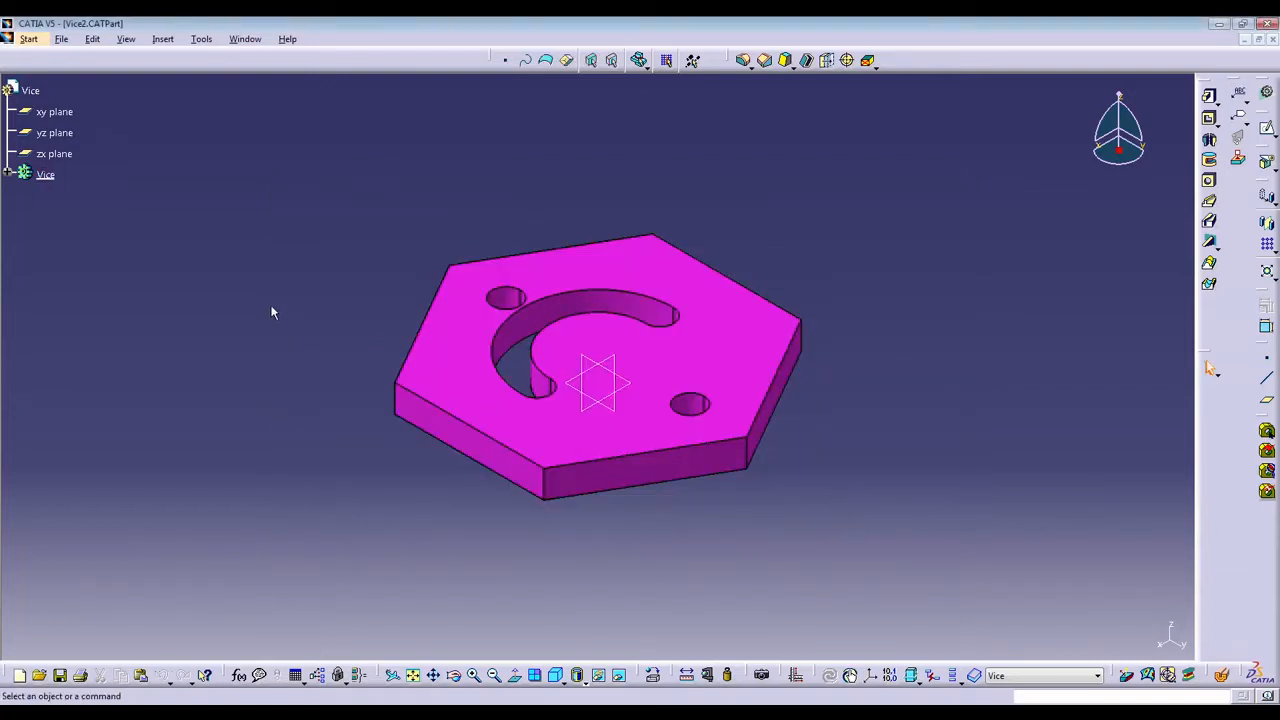
Insert a new body into the Vice part and rename it Stock.
{"action": "left_click", "coordinate": [32, 92]}
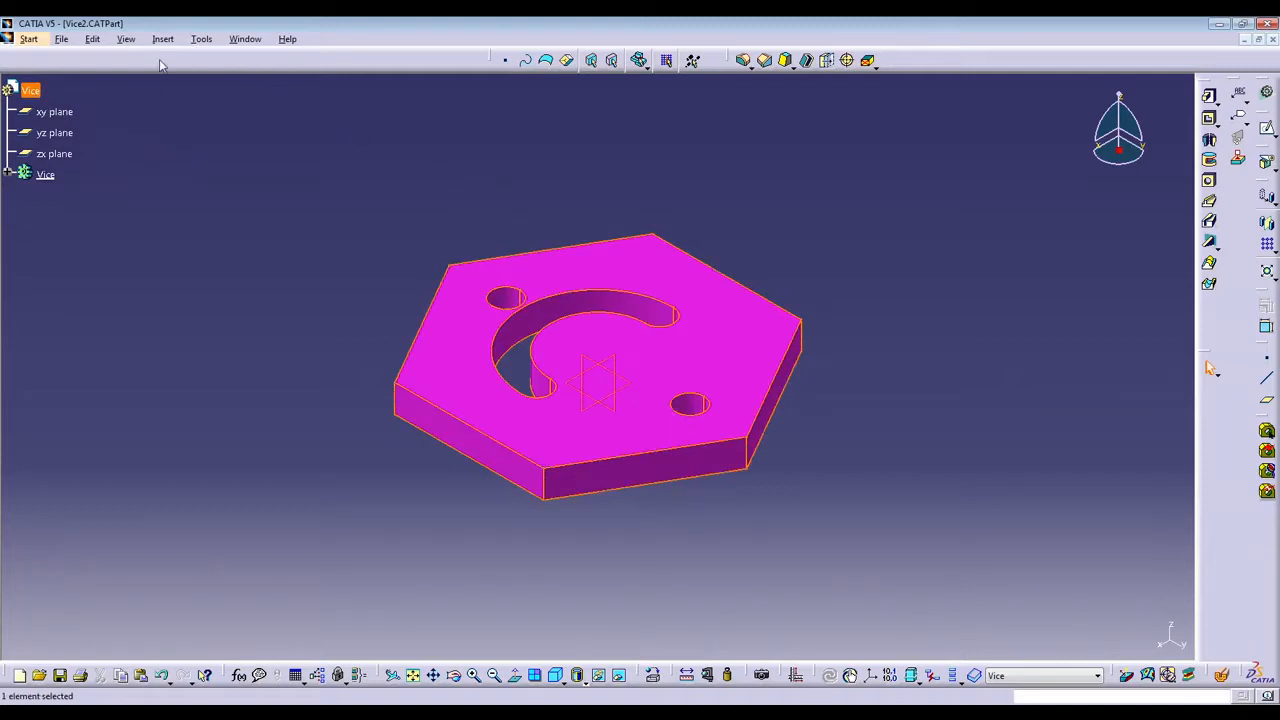
{"action": "left_click", "coordinate": [163, 39]}
{"action": "left_click", "coordinate": [172, 76]}
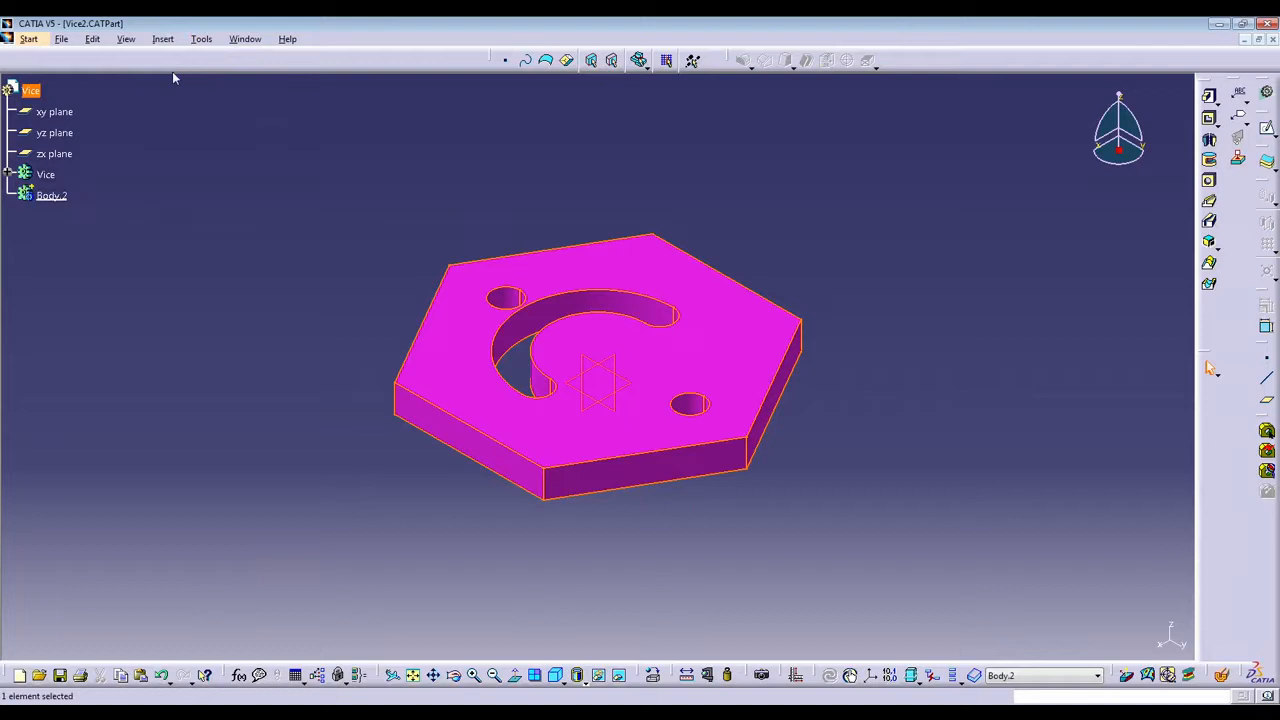
{"action": "right_click", "coordinate": [50, 197]}
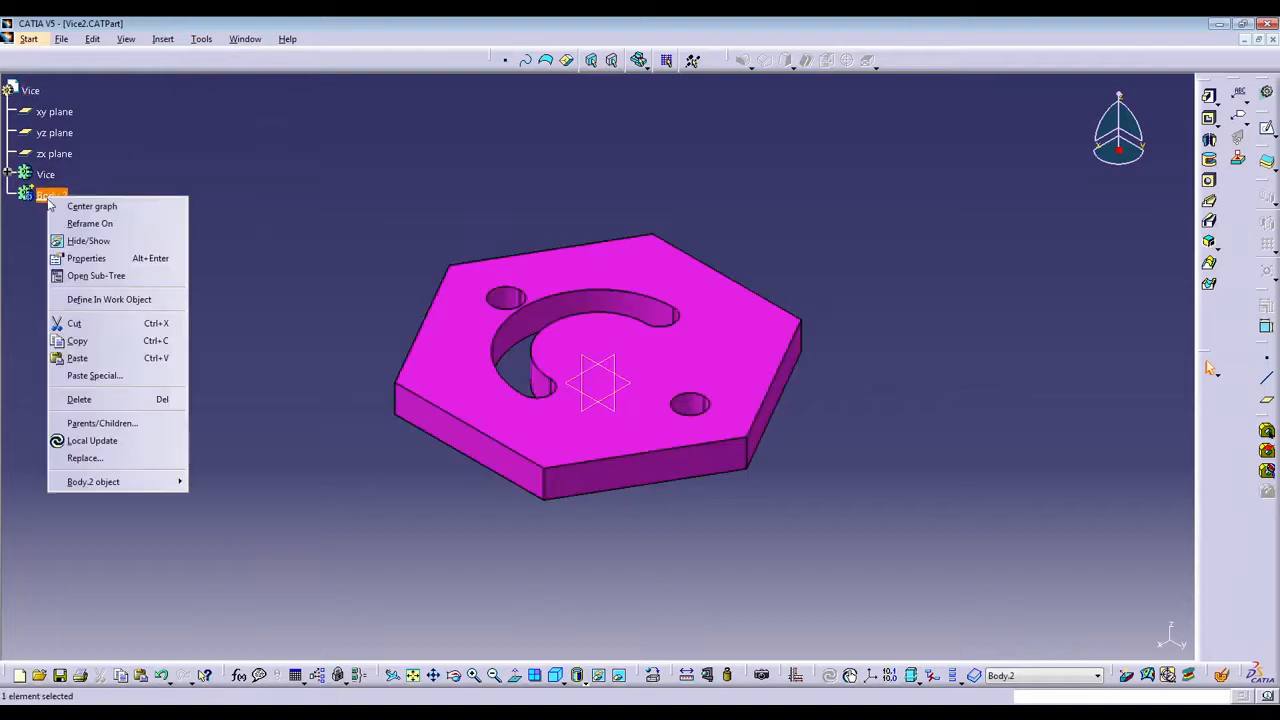
{"action": "left_click", "coordinate": [118, 259]}
{"action": "left_click", "coordinate": [877, 210]}
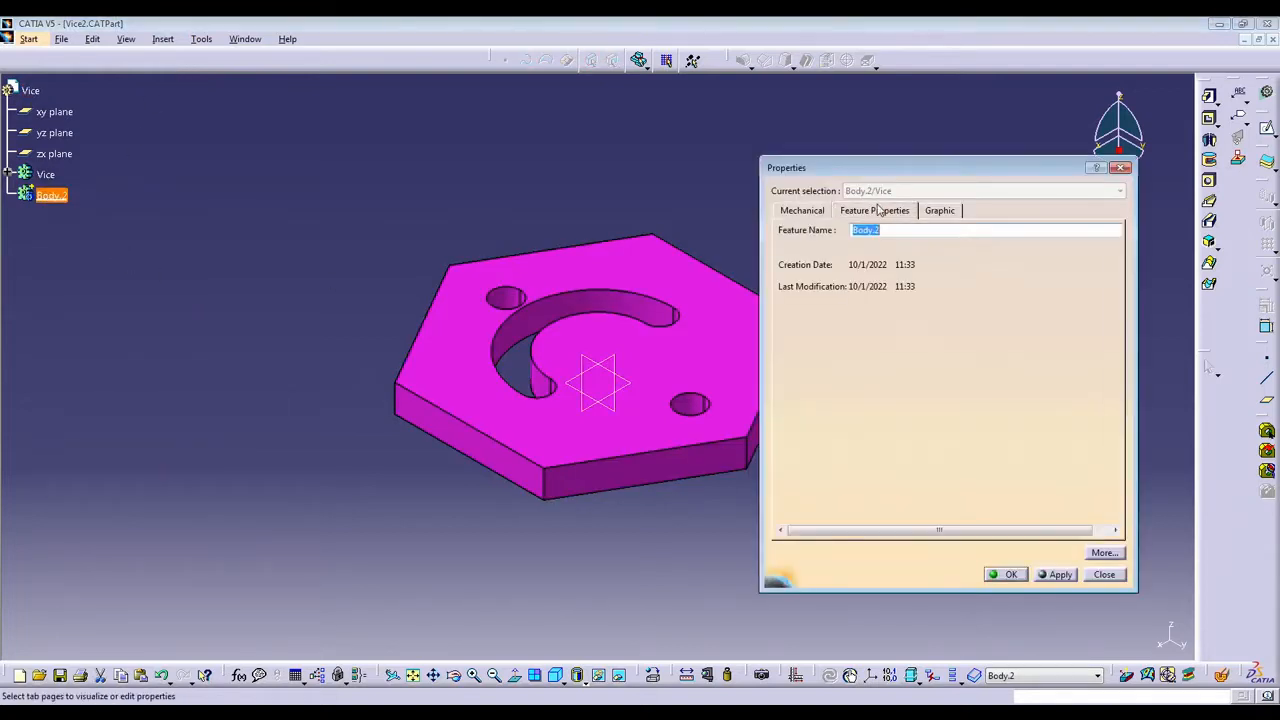
{"action": "type", "text": "Stock"}
{"action": "left_click", "coordinate": [1006, 575]}
Start a sketch on the underside face of the Vice body and draw a rectangle about 159 by 188 mm around the hexagon.
{"action": "middle_click_drag", "start_coordinate": [691, 522], "coordinate": [600, 440]}
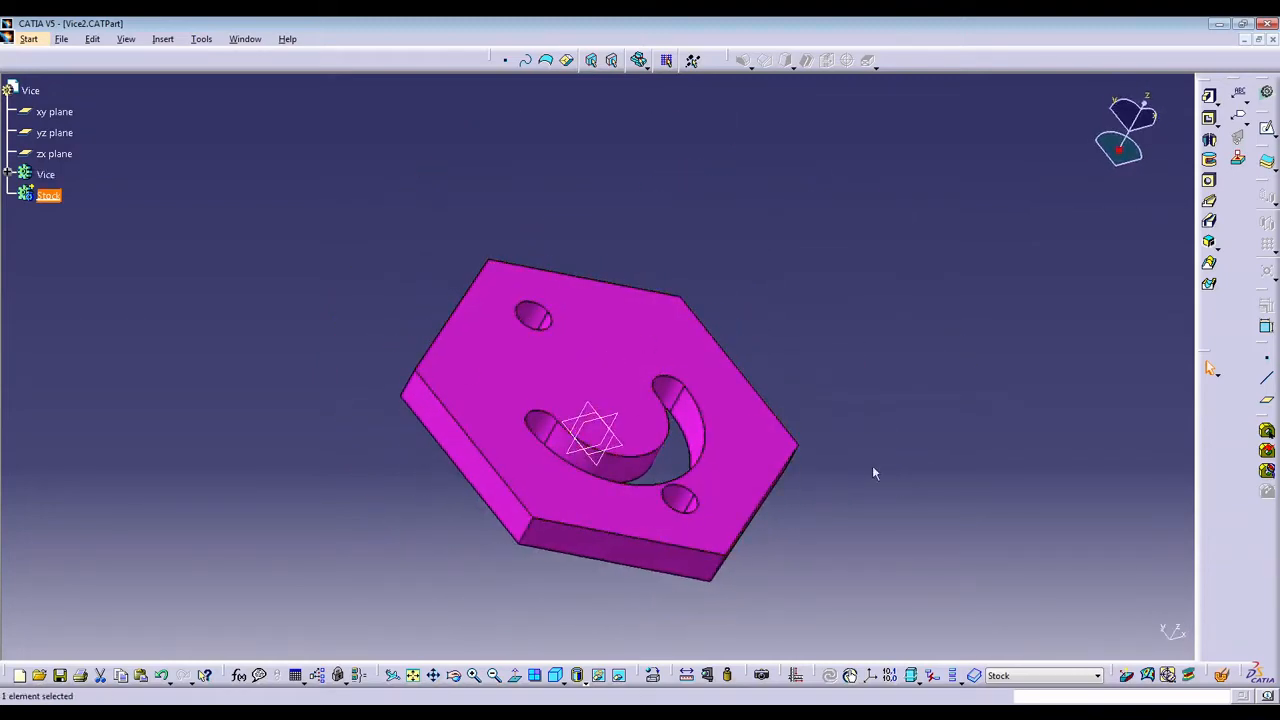
{"action": "middle_click_drag", "start_coordinate": [871, 471], "coordinate": [437, 320]}
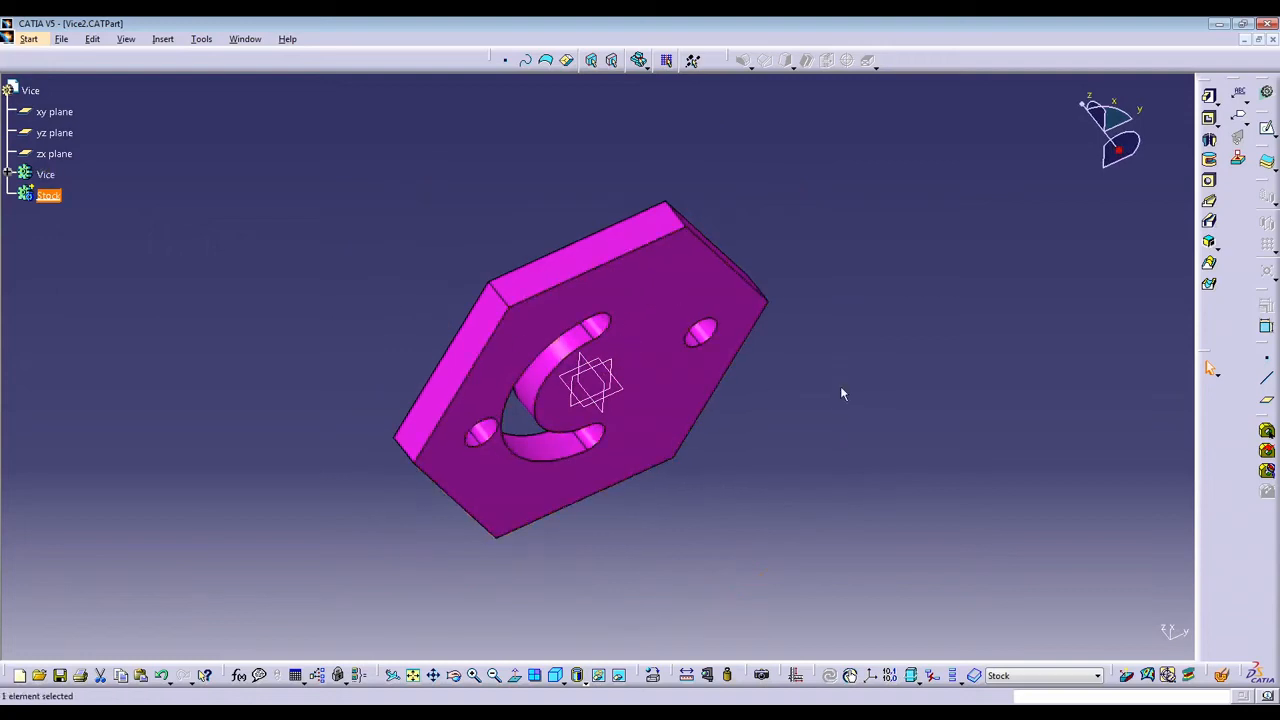
{"action": "left_click", "coordinate": [389, 214]}
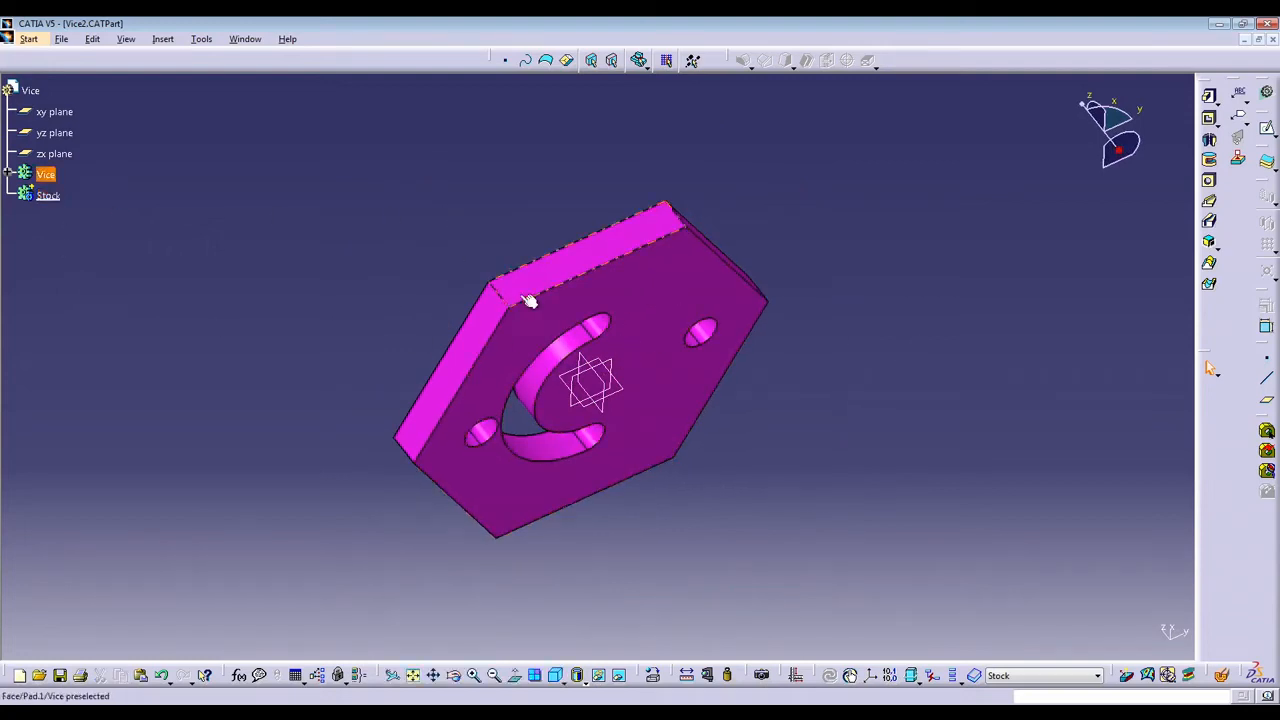
{"action": "left_click", "coordinate": [659, 291]}
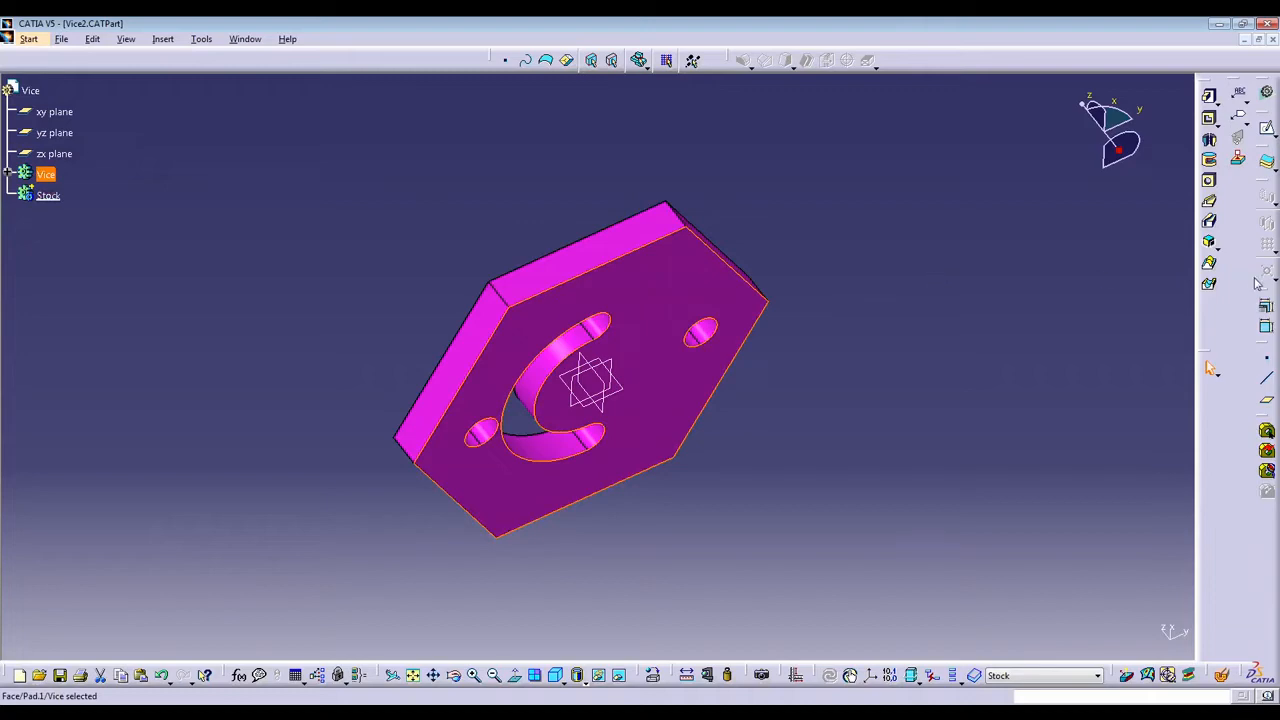
{"action": "left_click", "coordinate": [1266, 133]}
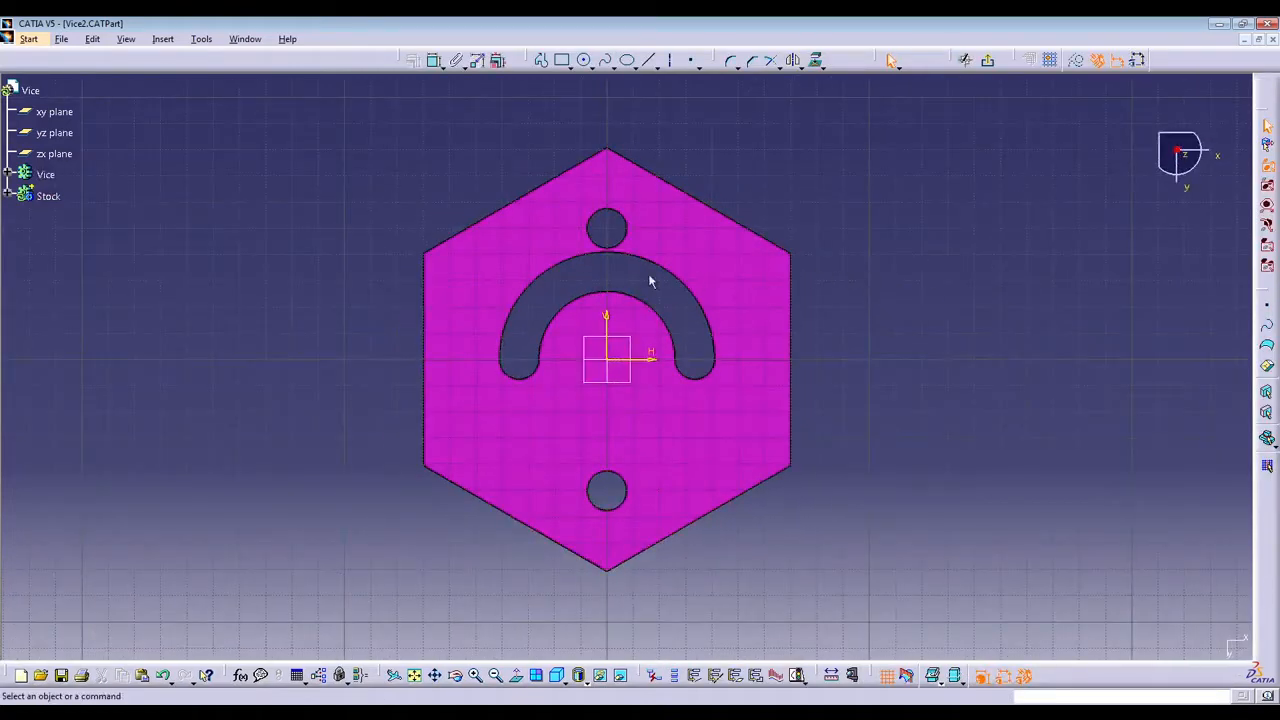
{"action": "left_click", "coordinate": [562, 60]}
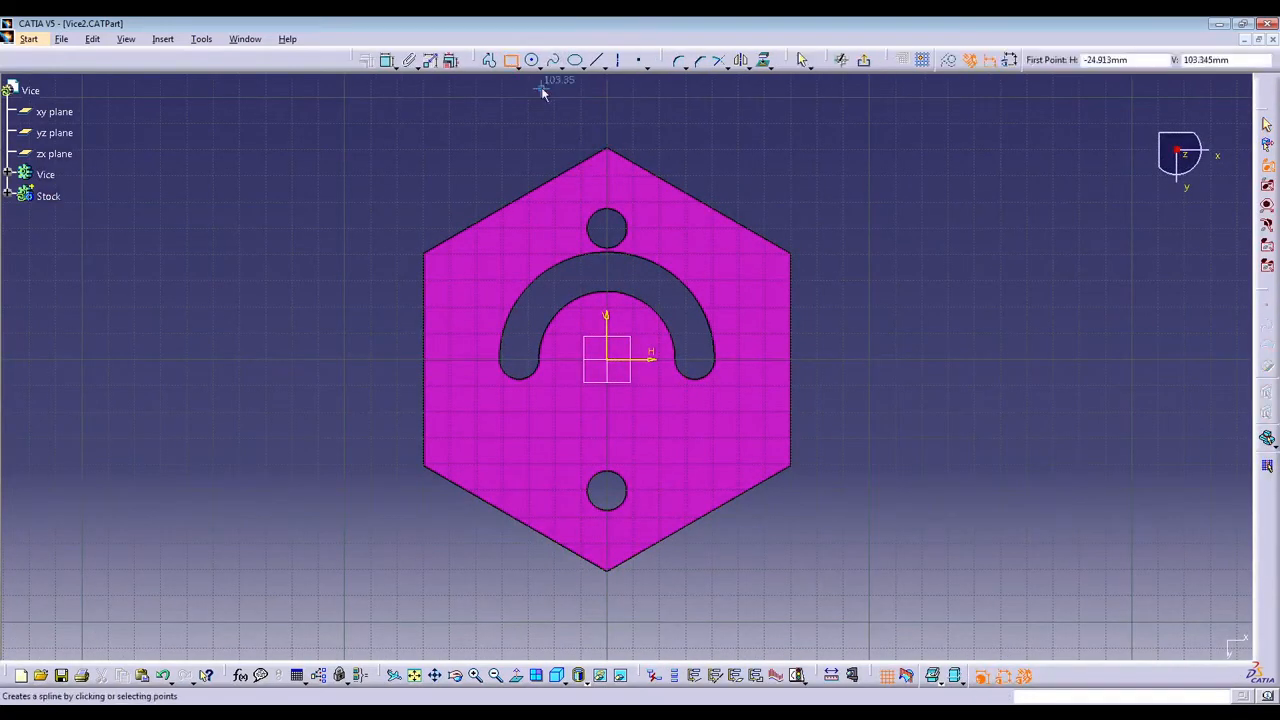
{"action": "left_click", "coordinate": [400, 104]}
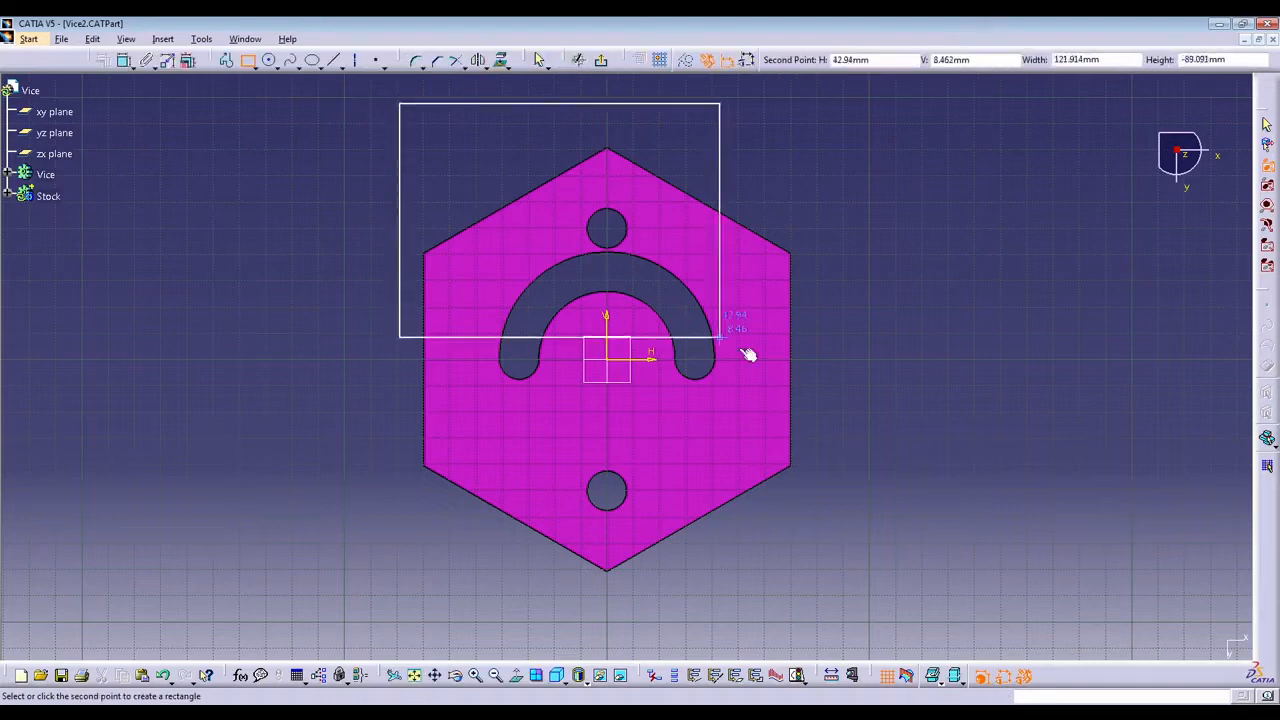
{"action": "left_click", "coordinate": [815, 596]}
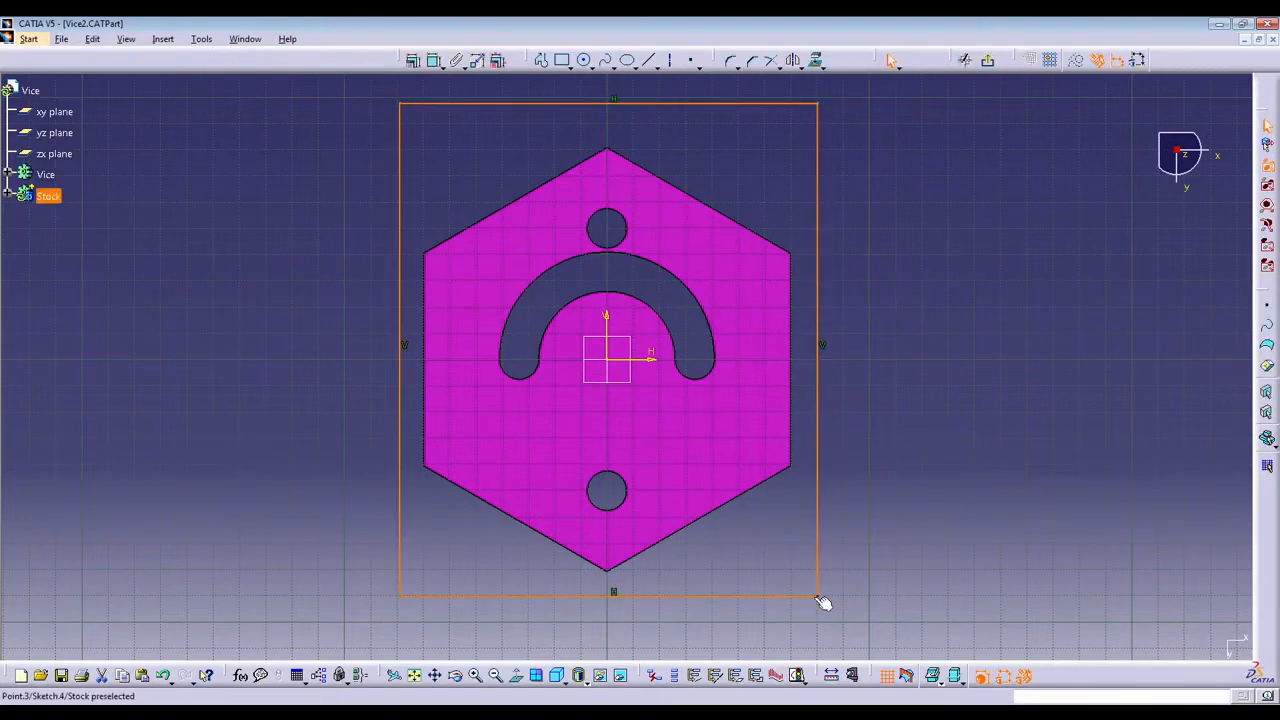
Add dimensions to the rectangle's left vertical side and its top horizontal side, placed outside the profile.
{"action": "left_click", "coordinate": [400, 205]}
{"action": "left_click", "coordinate": [434, 60]}
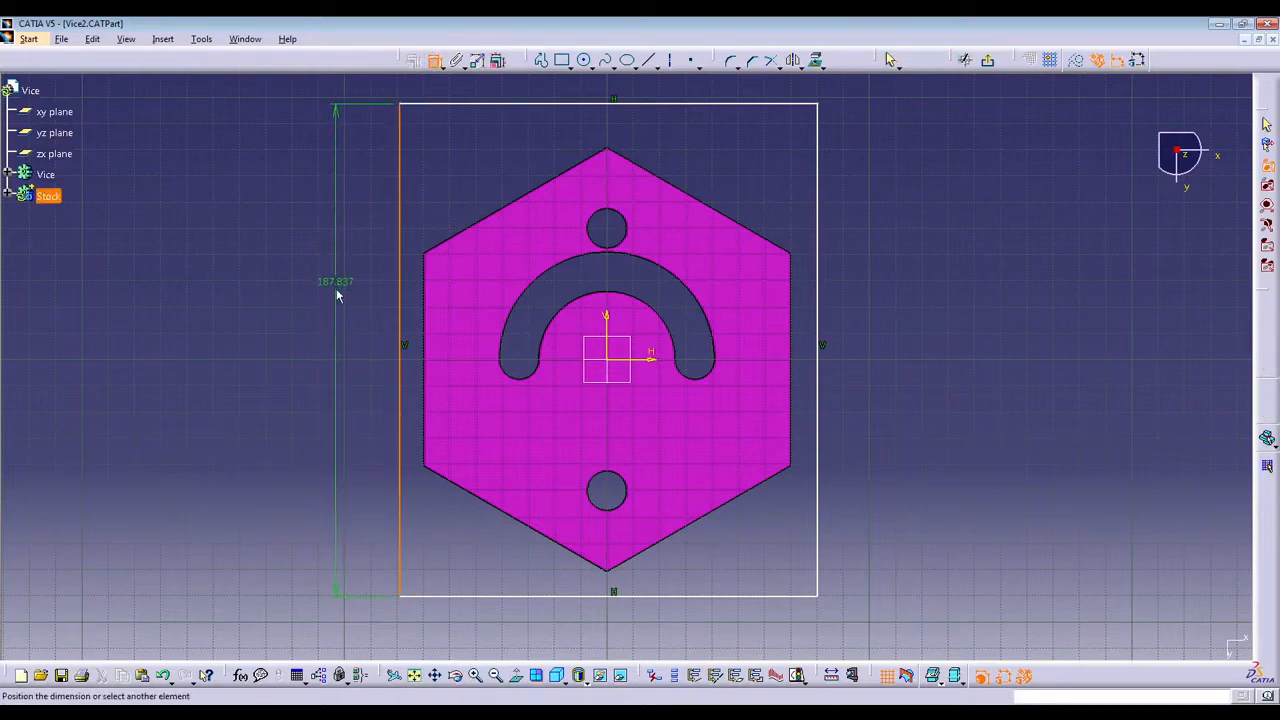
{"action": "left_click", "coordinate": [338, 332]}
{"action": "left_click", "coordinate": [625, 105]}
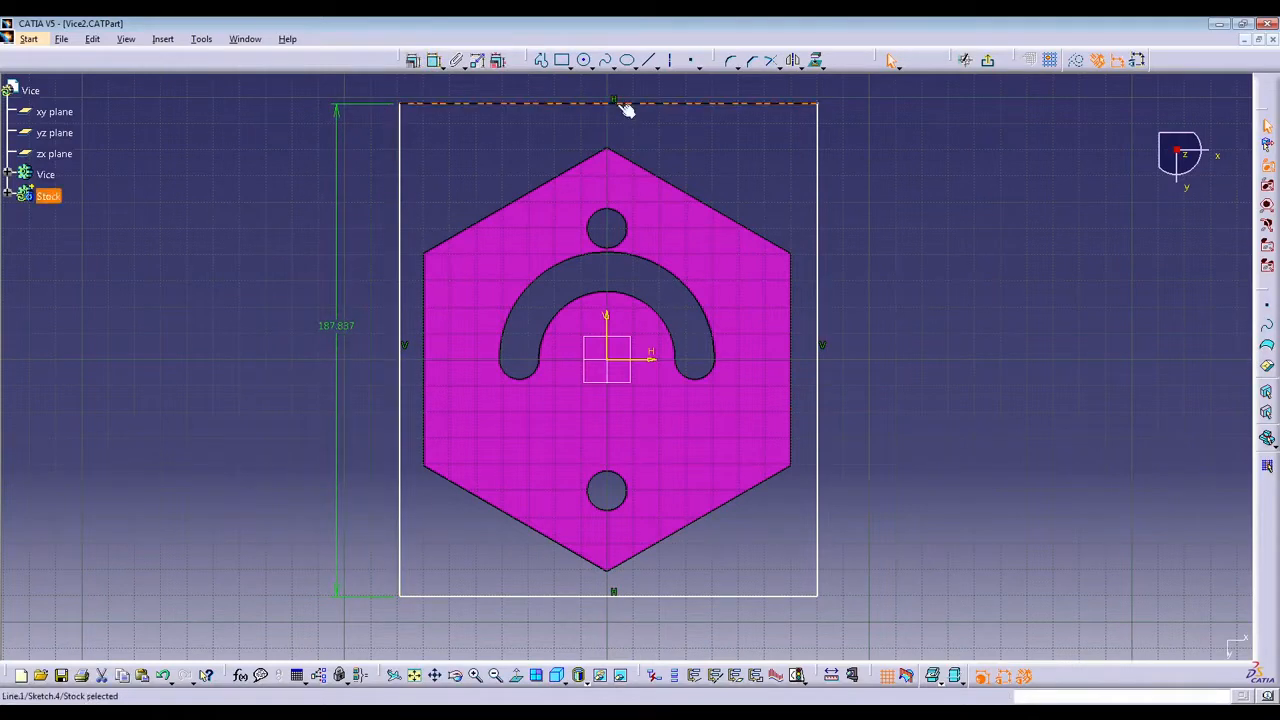
{"action": "left_click", "coordinate": [434, 60]}
{"action": "middle_click_drag", "start_coordinate": [611, 134], "coordinate": [601, 219]}
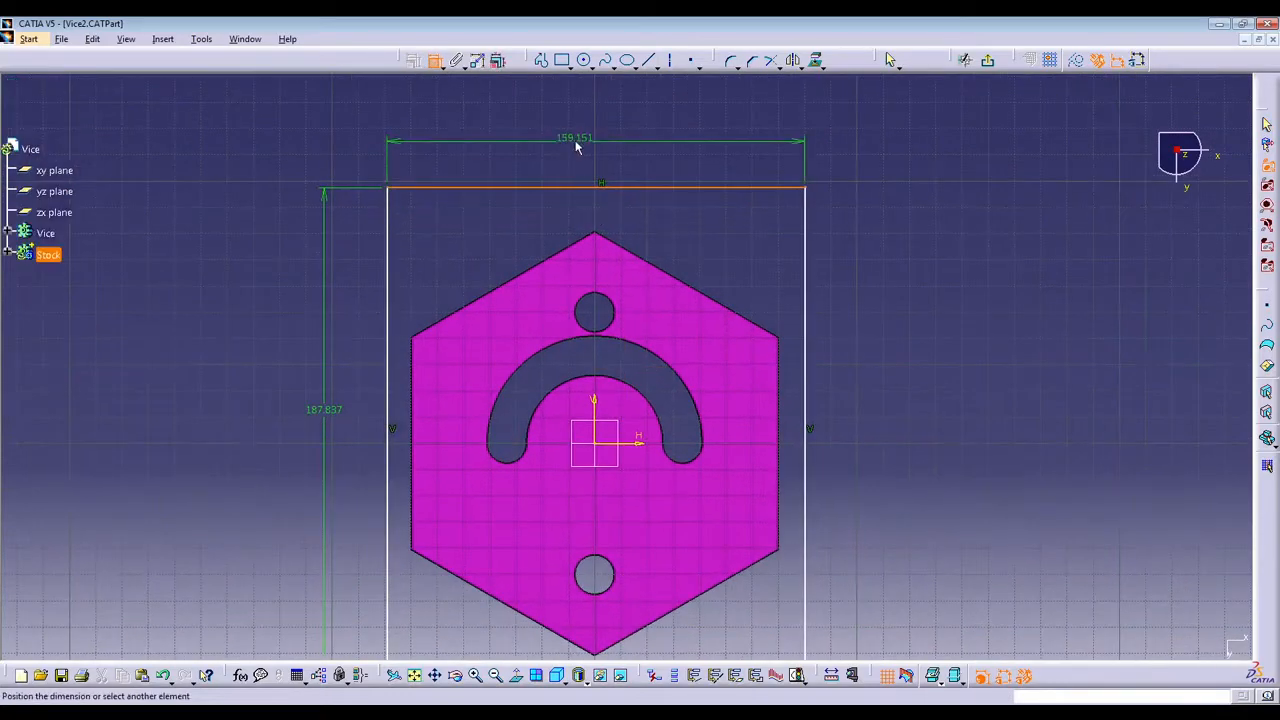
{"action": "left_click", "coordinate": [600, 153]}
{"action": "middle_click_drag", "start_coordinate": [727, 290], "coordinate": [733, 242]}
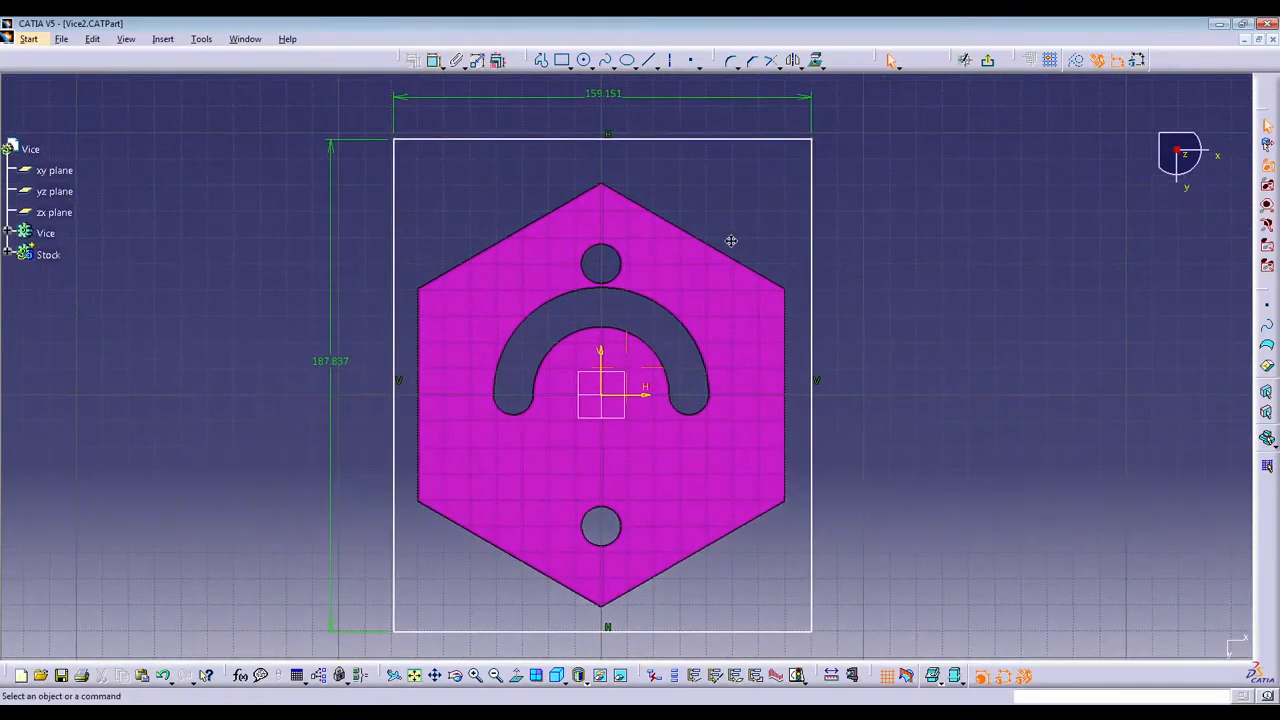
Set the rectangle's vertical dimension to 170 mm.
{"action": "double_click", "coordinate": [340, 362]}
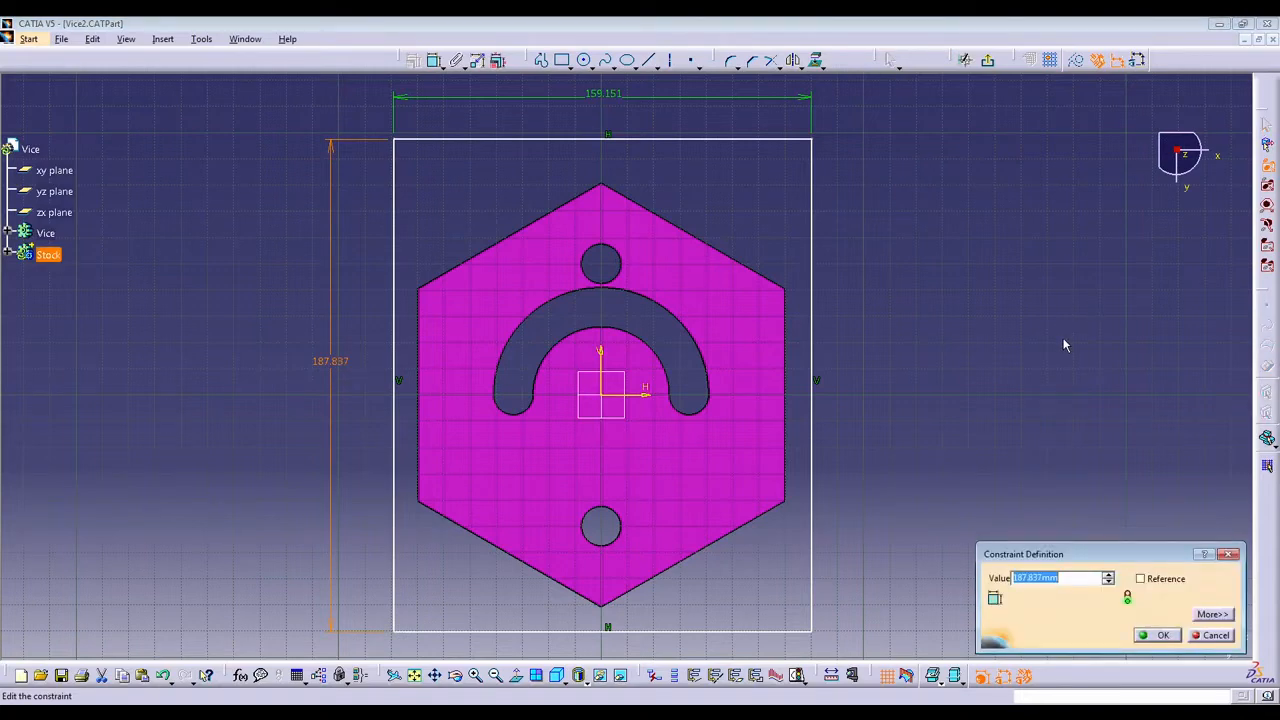
{"action": "type", "text": "170"}
{"action": "key", "text": "Return"}
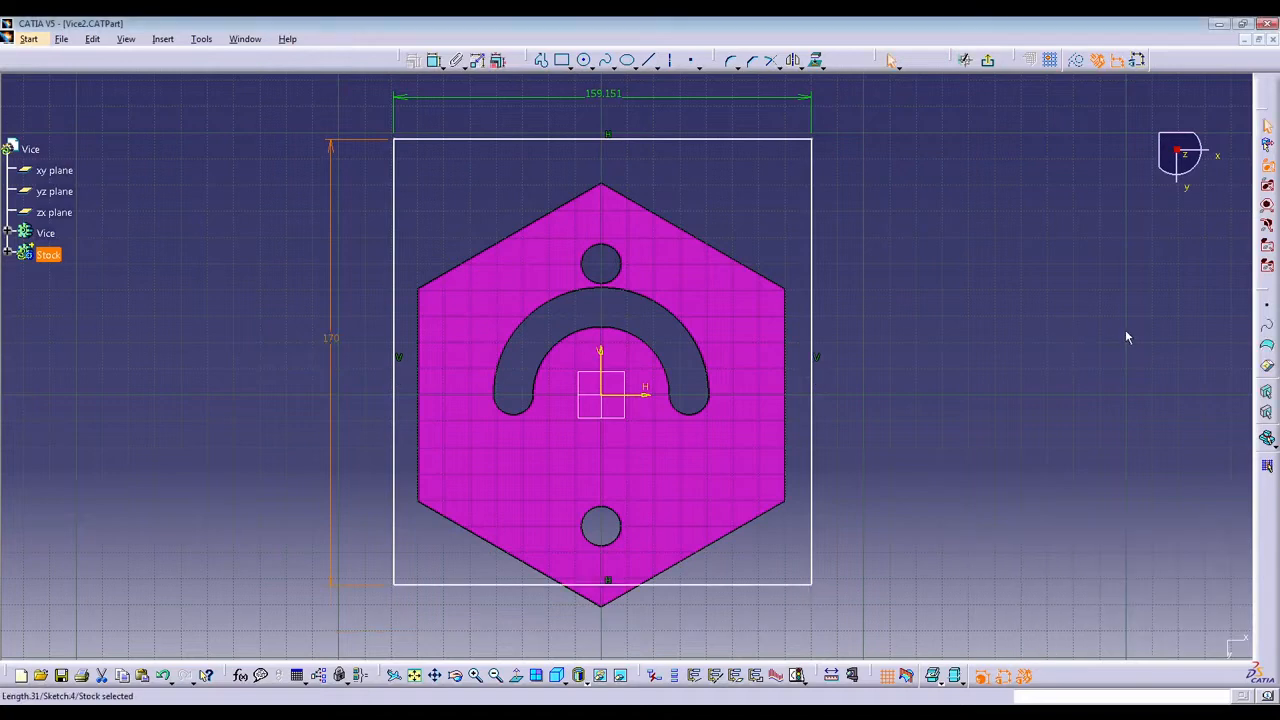
{"action": "left_click", "coordinate": [863, 194]}
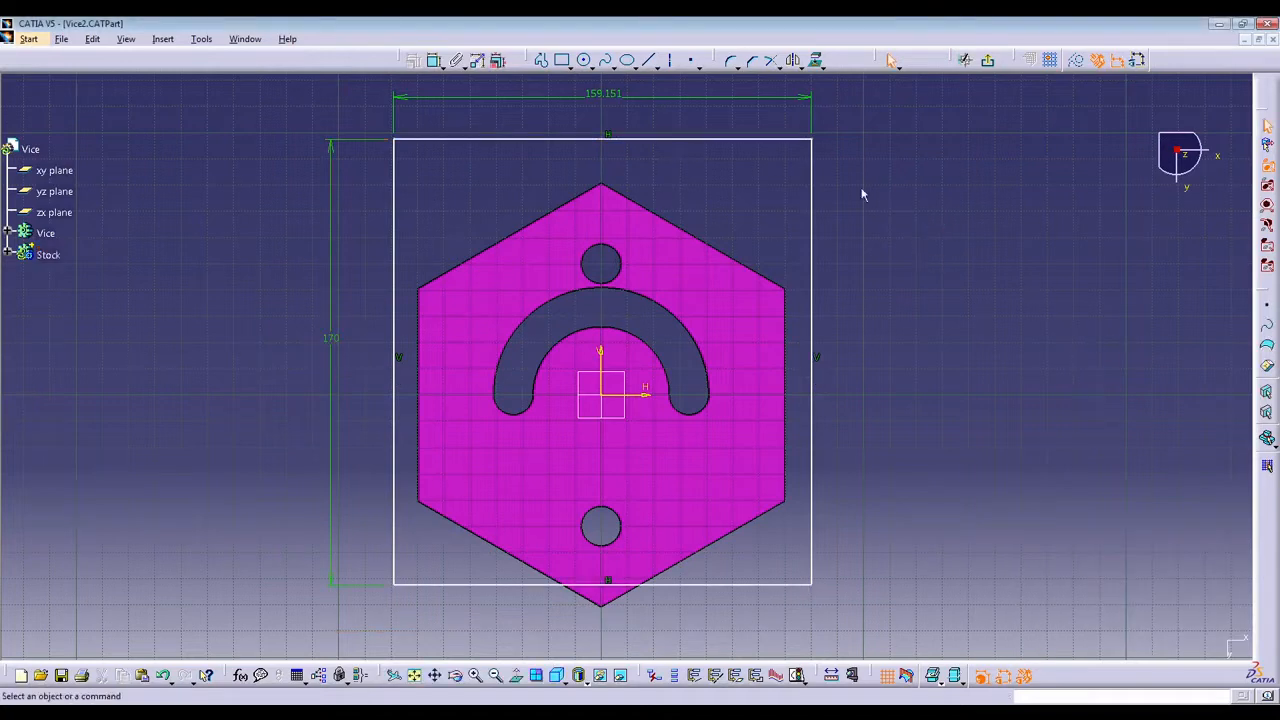
Reposition the rectangle so it roughly centres around the hexagon, and set its horizontal dimension to 150 mm.
{"action": "left_click_drag", "start_coordinate": [763, 139], "coordinate": [766, 173]}
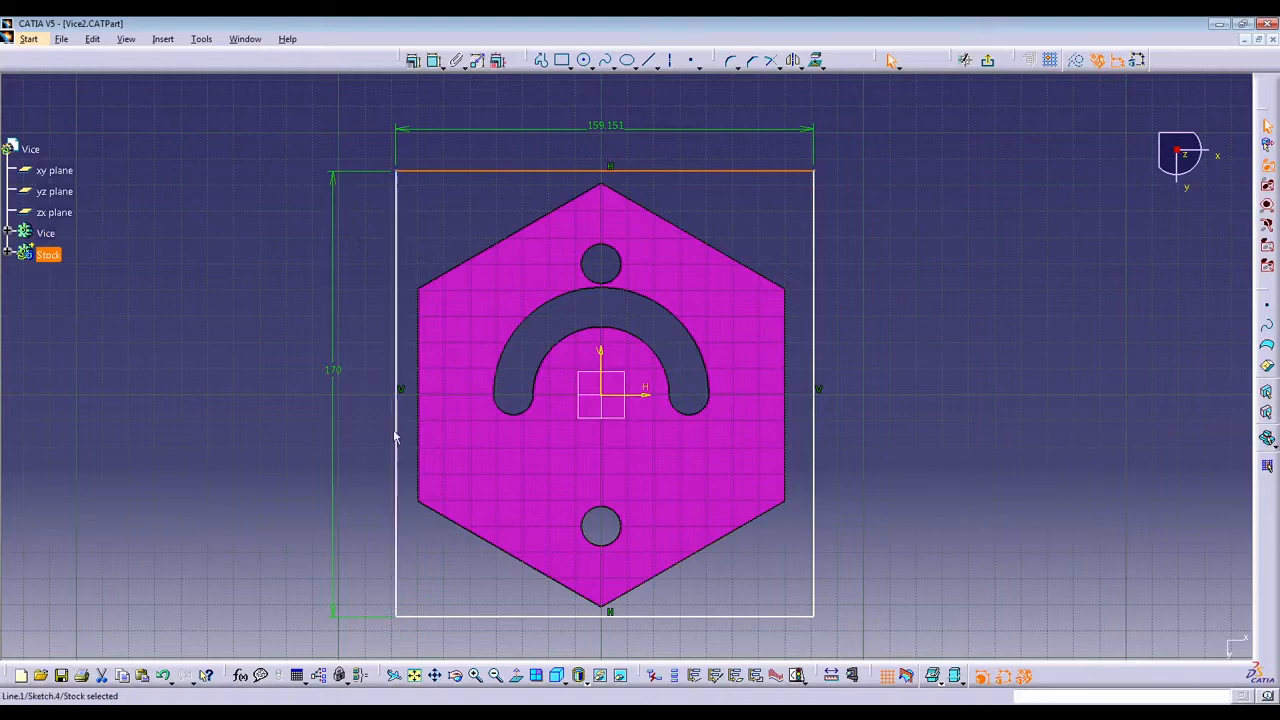
{"action": "left_click", "coordinate": [610, 125]}
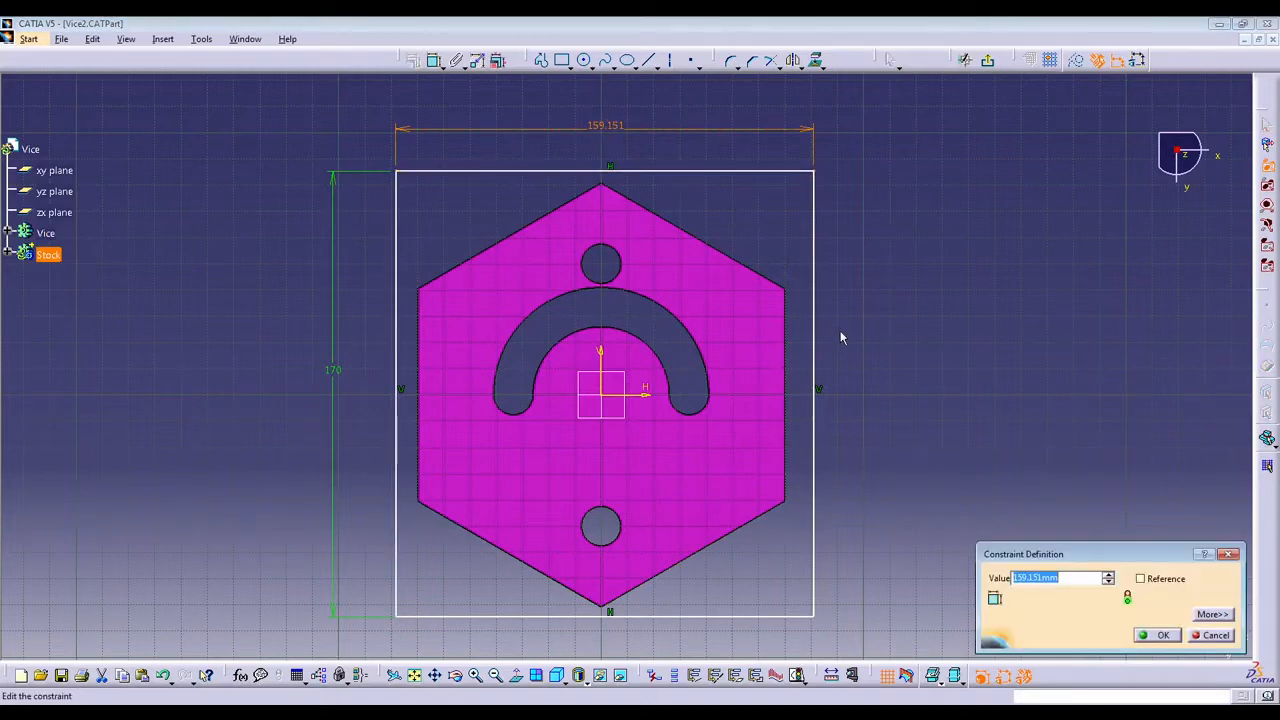
{"action": "type", "text": "150"}
{"action": "key", "text": "Return"}
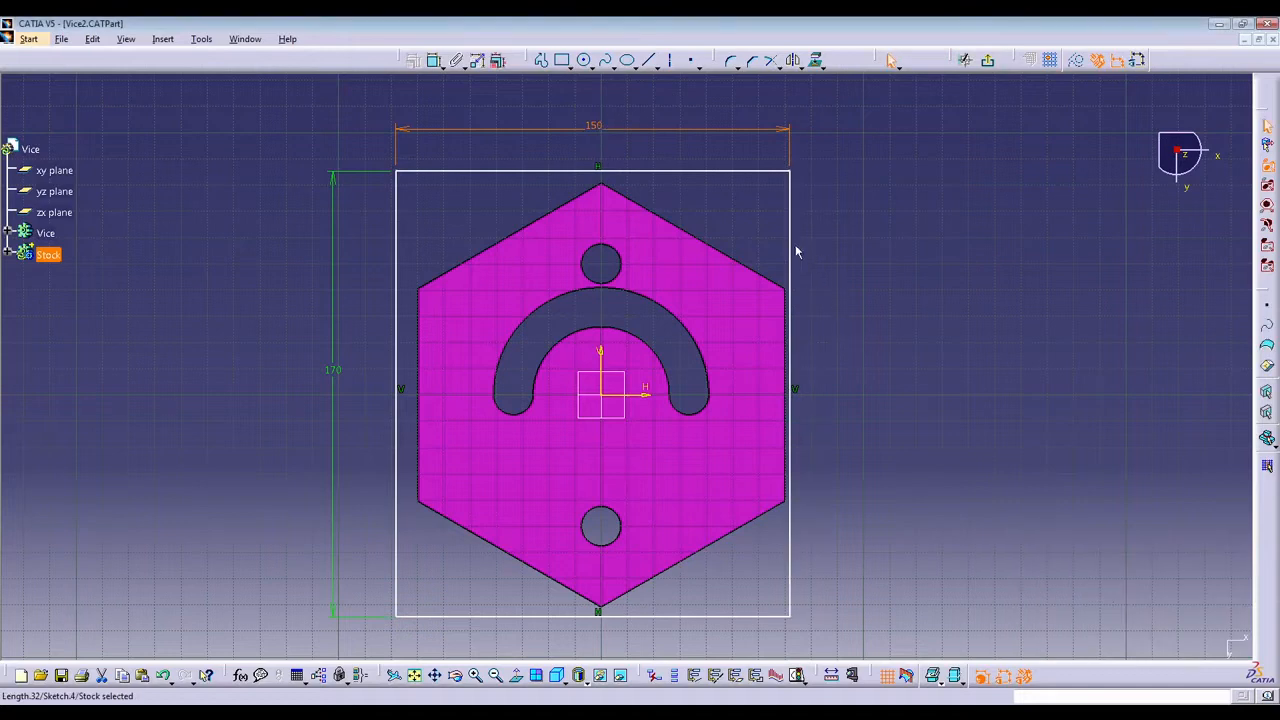
{"action": "left_click_drag", "start_coordinate": [795, 246], "coordinate": [798, 245]}
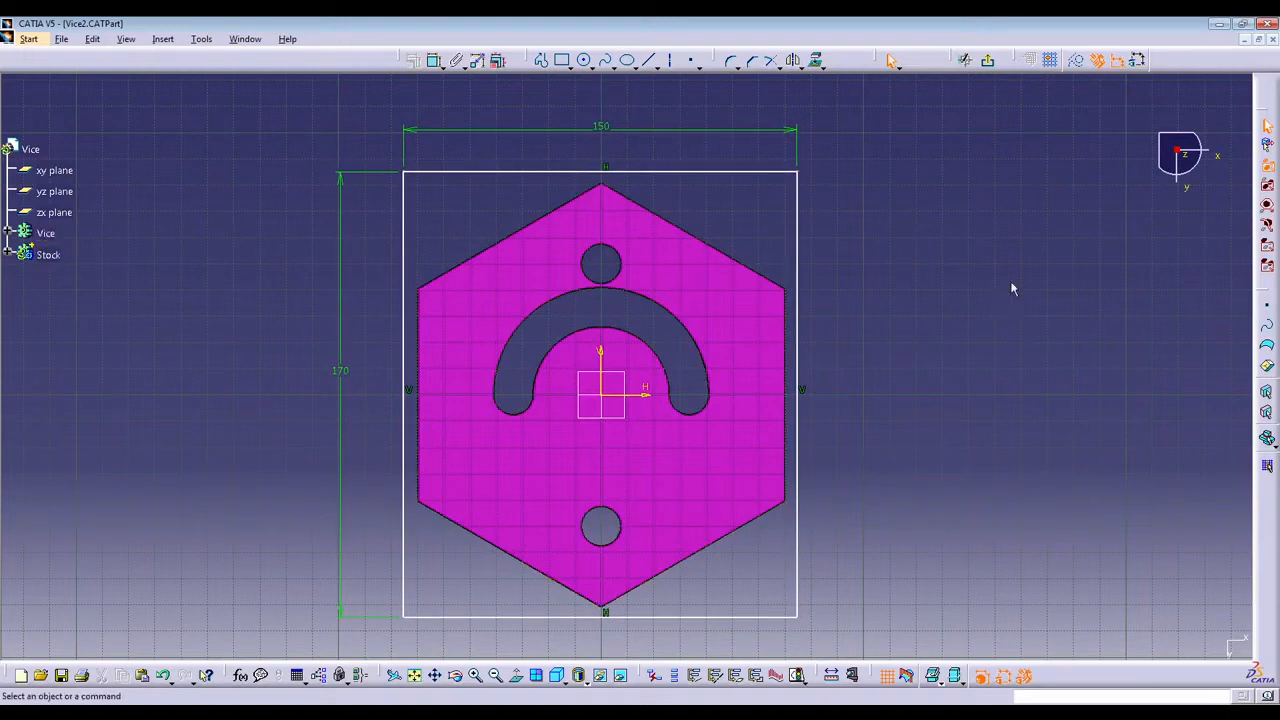
{"action": "left_click", "coordinate": [643, 174]}
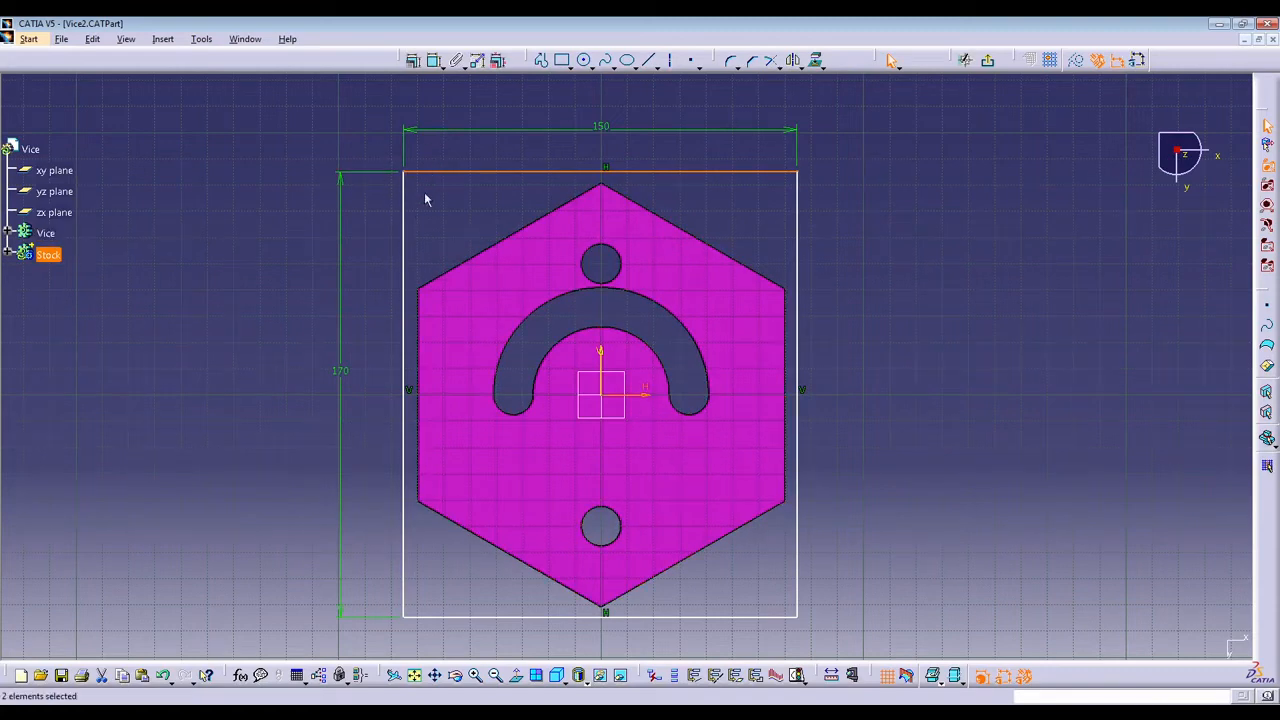
{"action": "left_click", "coordinate": [599, 176]}
{"action": "left_click", "coordinate": [1020, 331]}
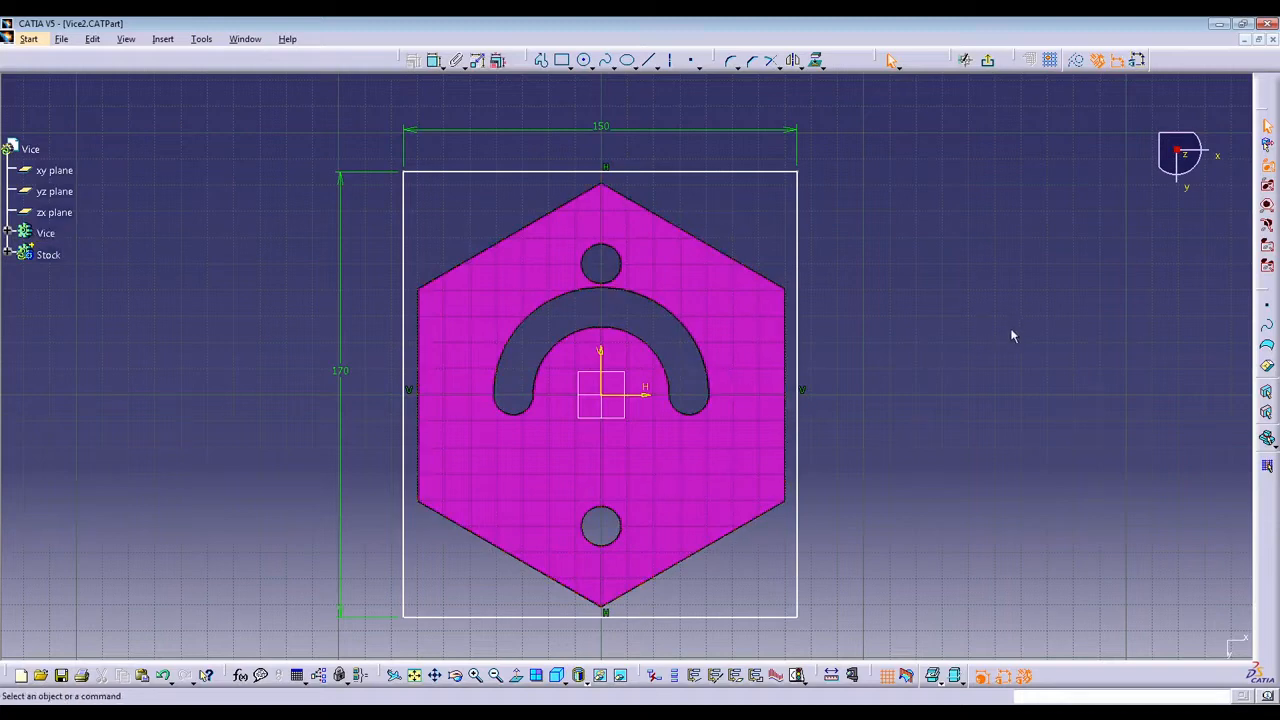
{"action": "left_click", "coordinate": [750, 172]}
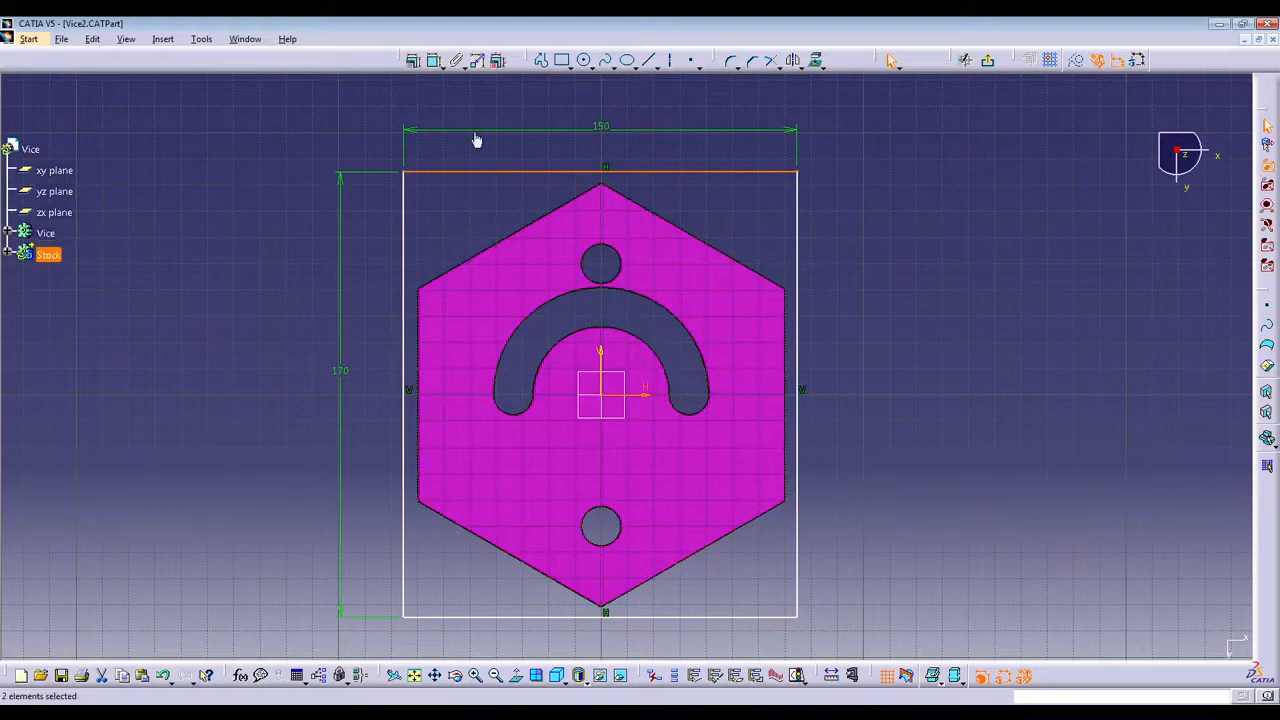
{"action": "left_click", "coordinate": [414, 62]}
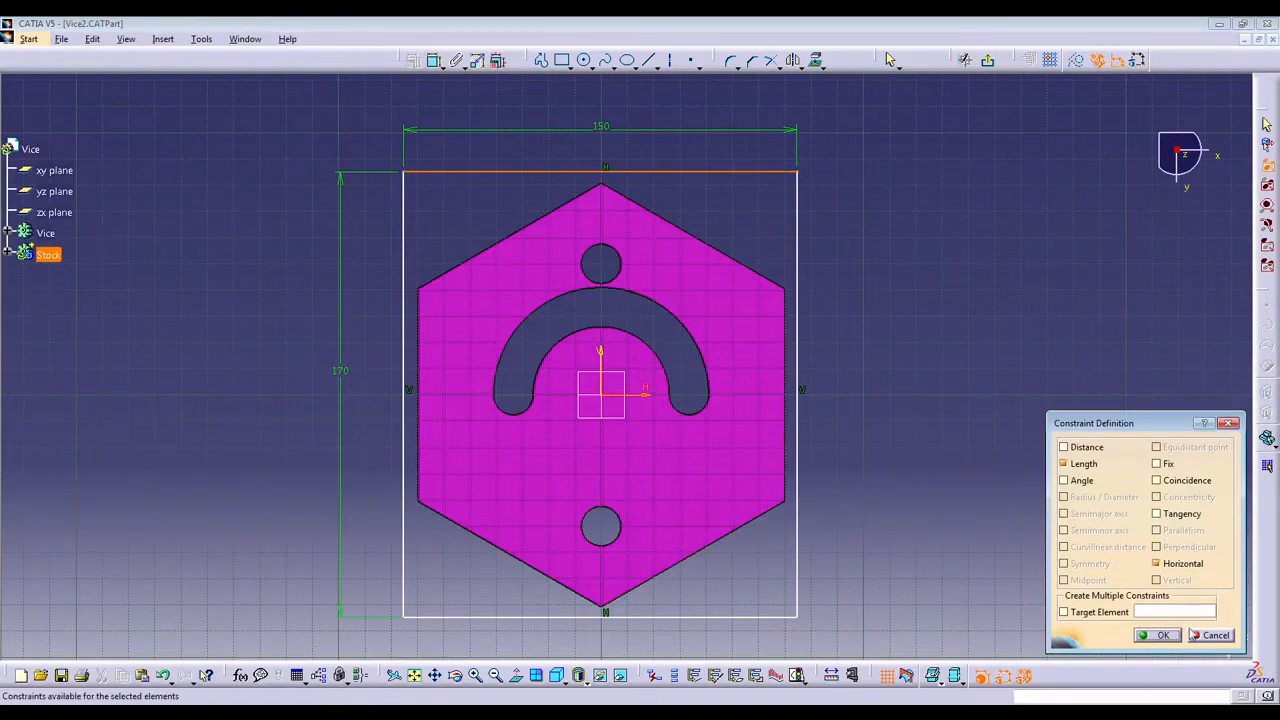
{"action": "left_click", "coordinate": [1207, 635]}
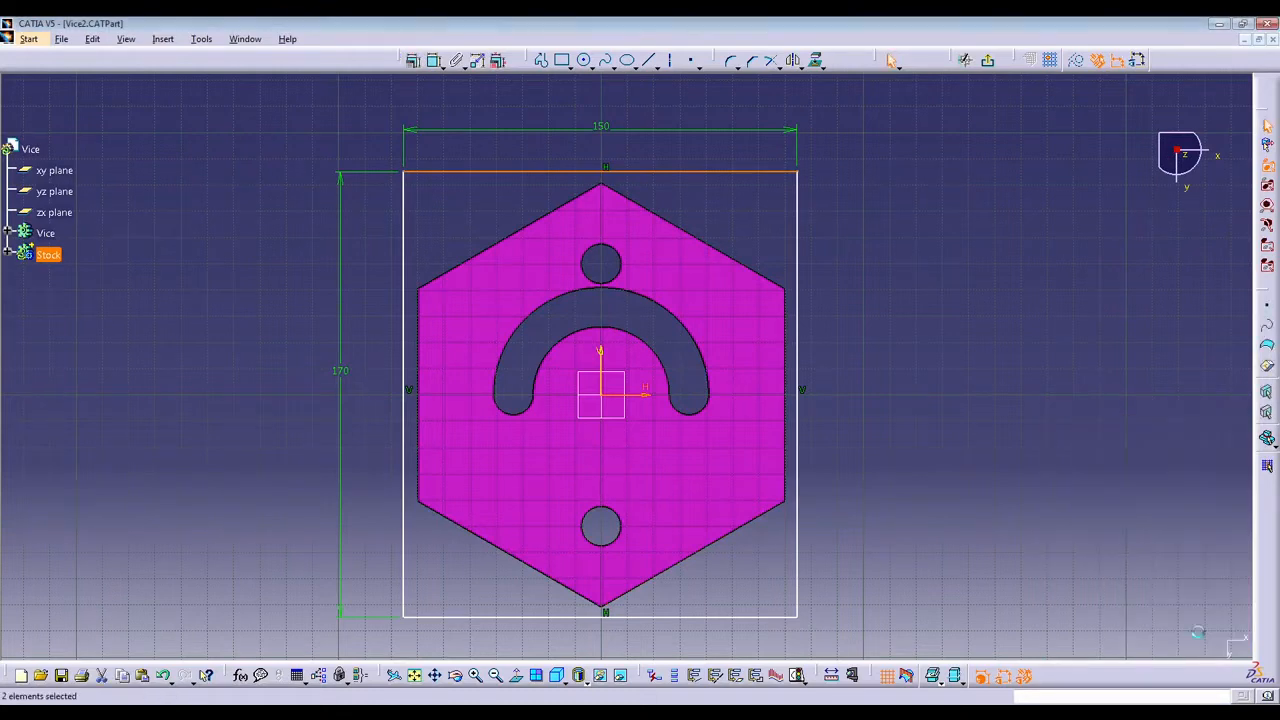
{"action": "left_click", "coordinate": [696, 173]}
{"action": "left_click", "coordinate": [692, 617], "text": "ctrl"}
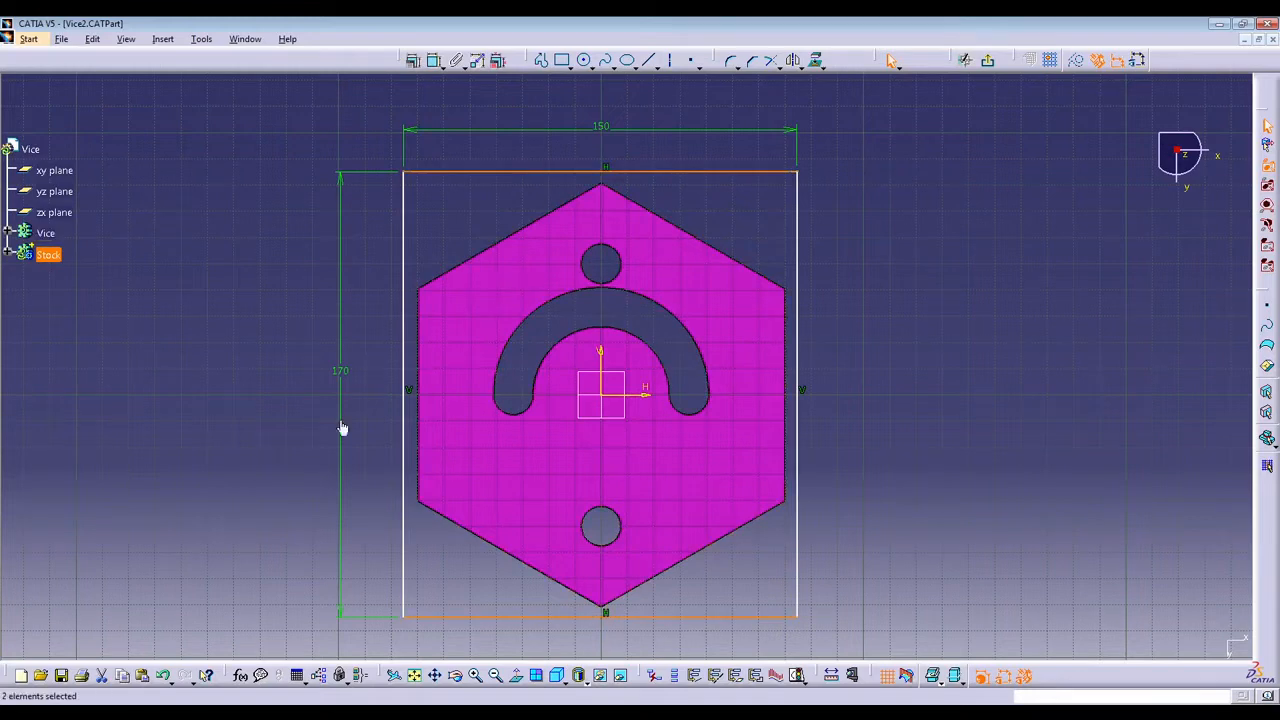
{"action": "left_click", "coordinate": [413, 60]}
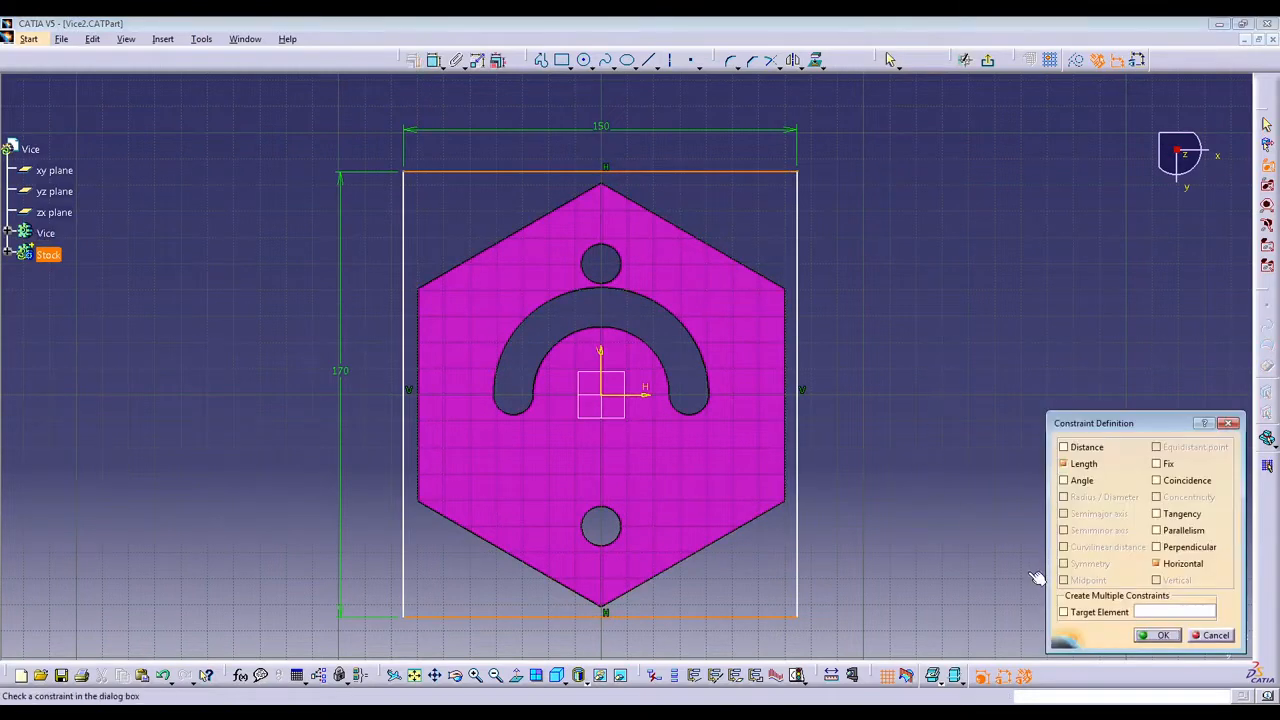
{"action": "left_click", "coordinate": [1200, 531]}
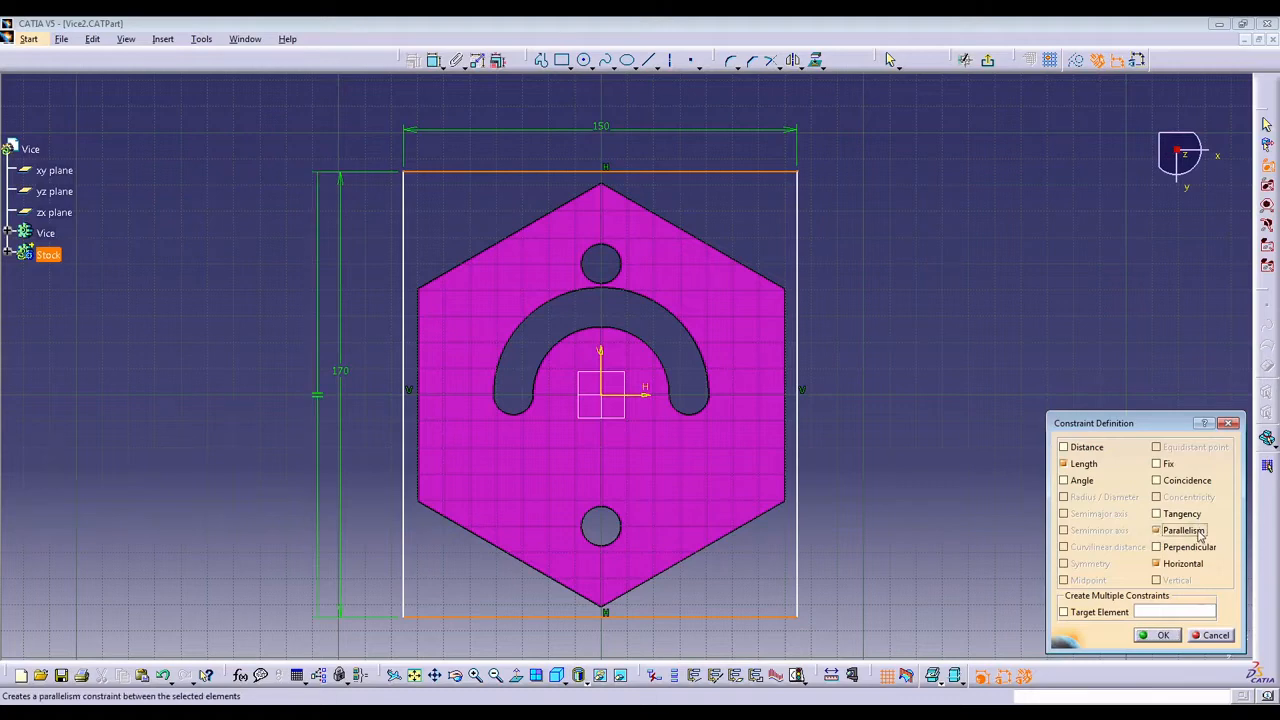
{"action": "left_click", "coordinate": [1218, 634]}
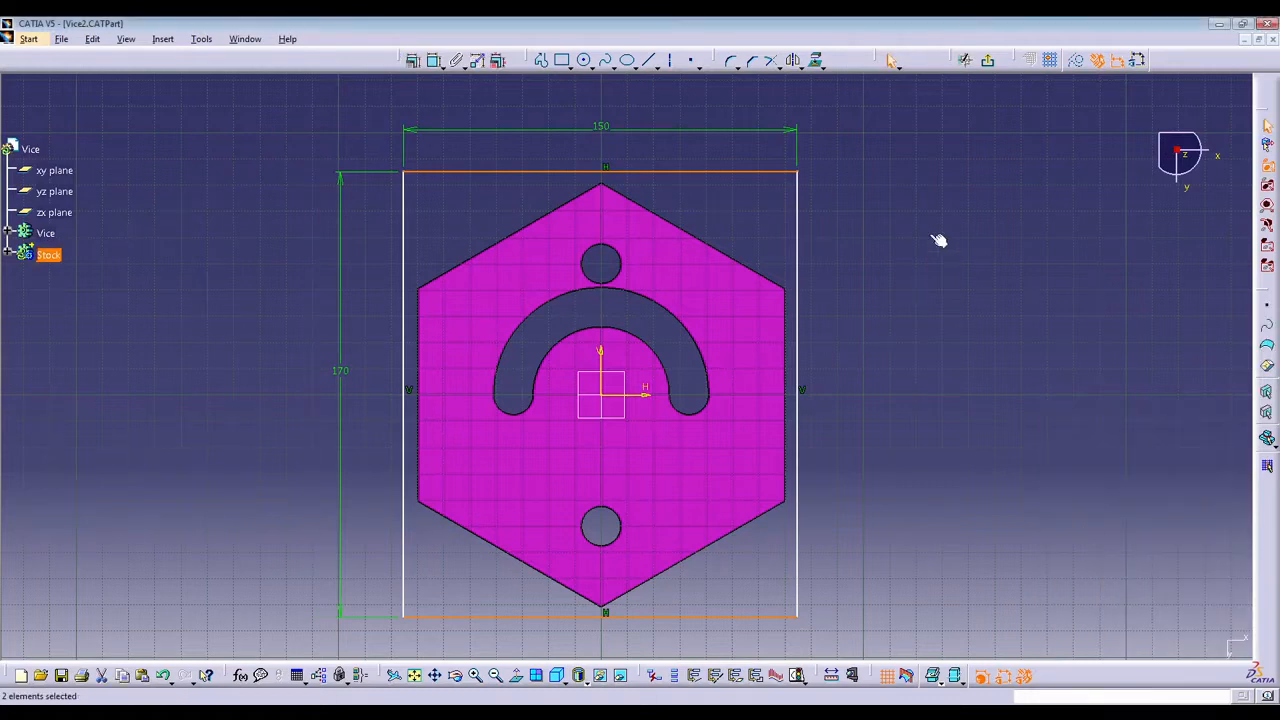
Constrain the rectangle's top and bottom sides to be symmetric about the horizontal sketch axis.
{"action": "left_click", "coordinate": [746, 173]}
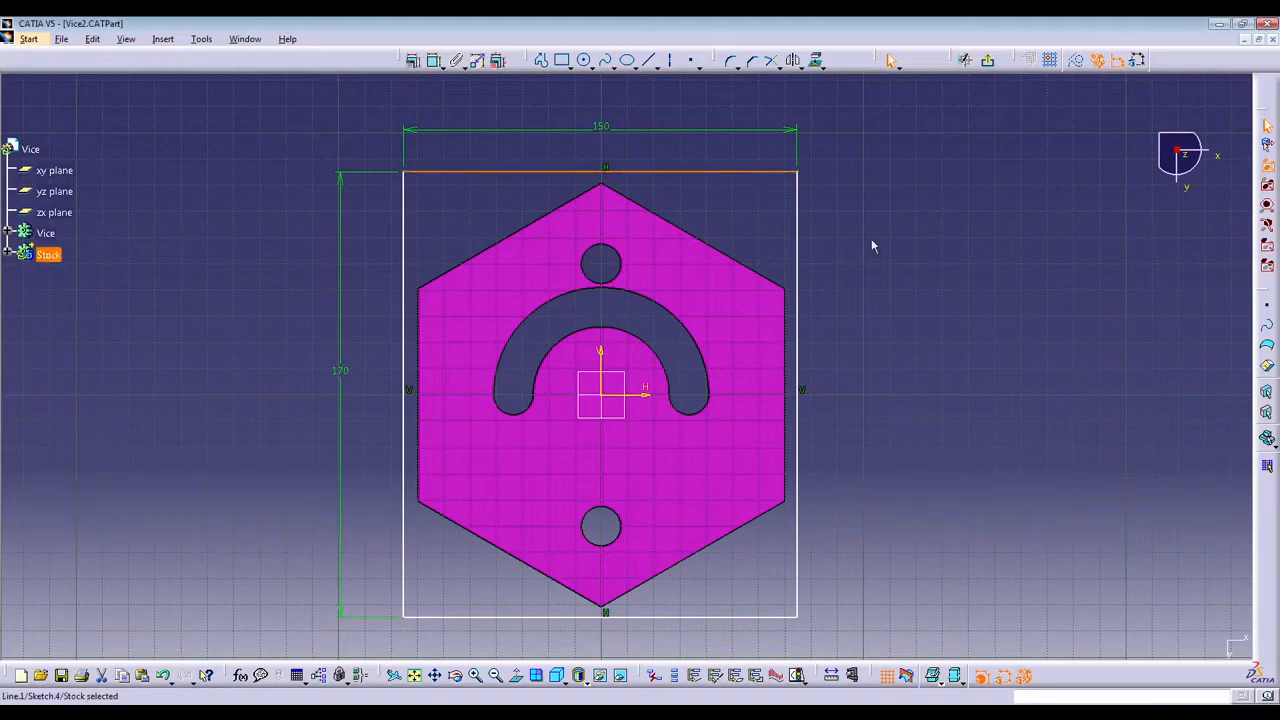
{"action": "left_click", "coordinate": [744, 618], "text": "ctrl"}
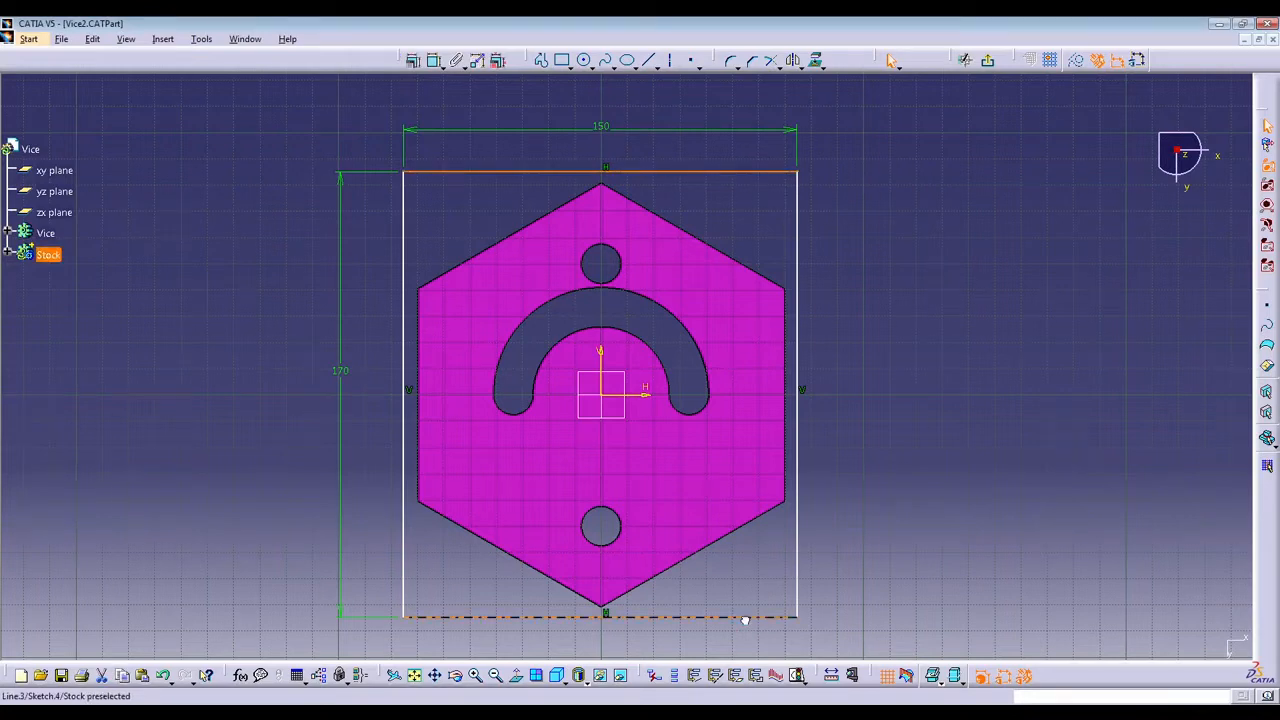
{"action": "left_click", "coordinate": [644, 396], "text": "ctrl"}
{"action": "left_click", "coordinate": [412, 60]}
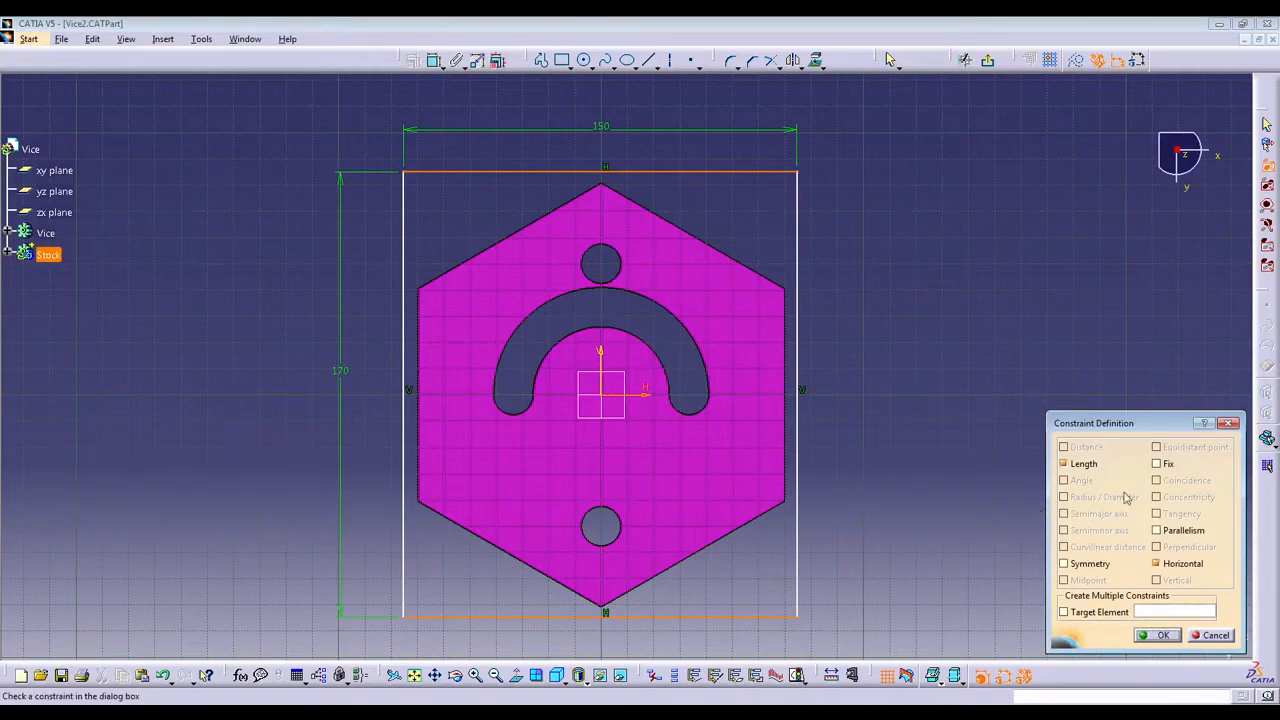
{"action": "left_click", "coordinate": [1090, 565]}
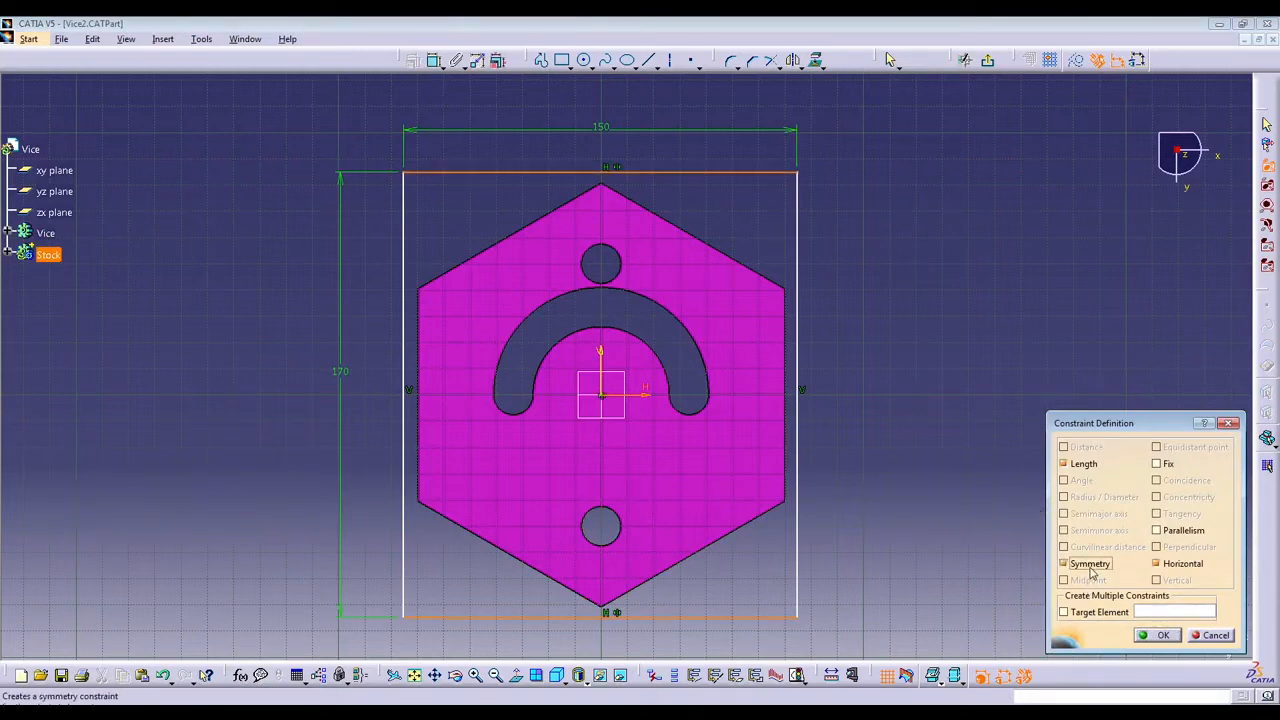
{"action": "left_click", "coordinate": [1156, 636]}
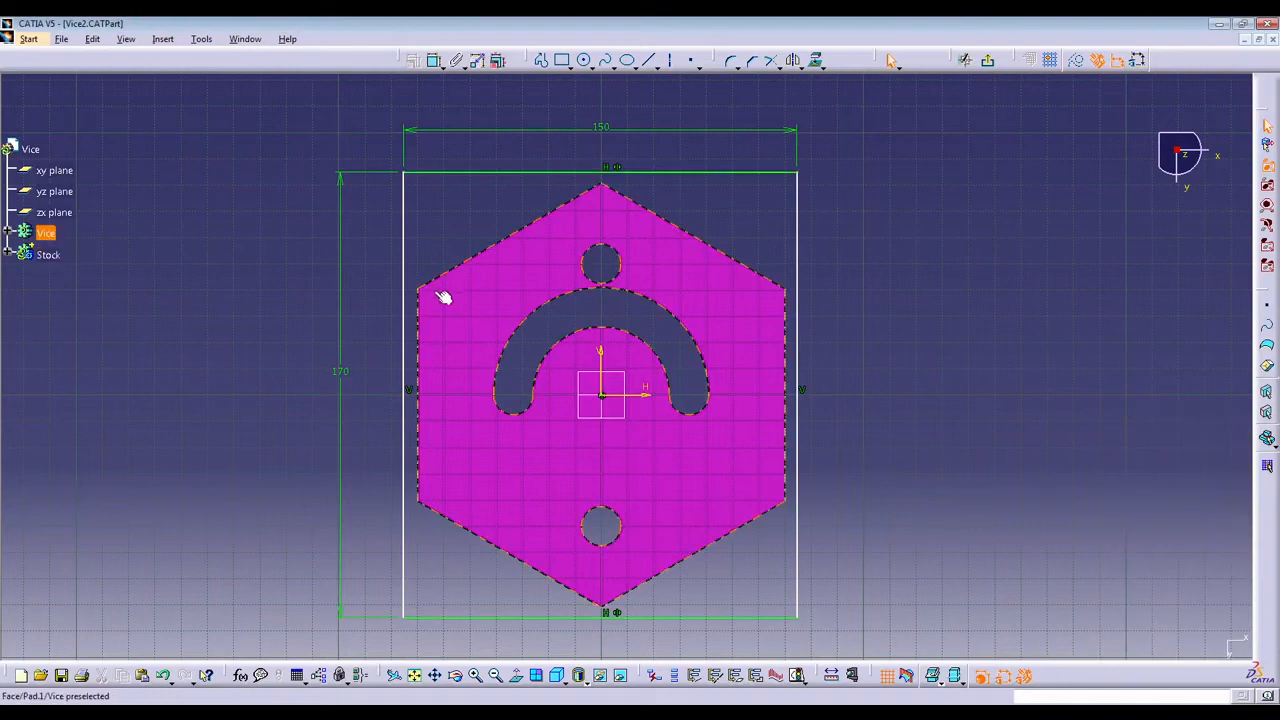
Constrain the rectangle's left and right sides to be symmetric about the vertical sketch axis.
{"action": "left_click", "coordinate": [412, 276]}
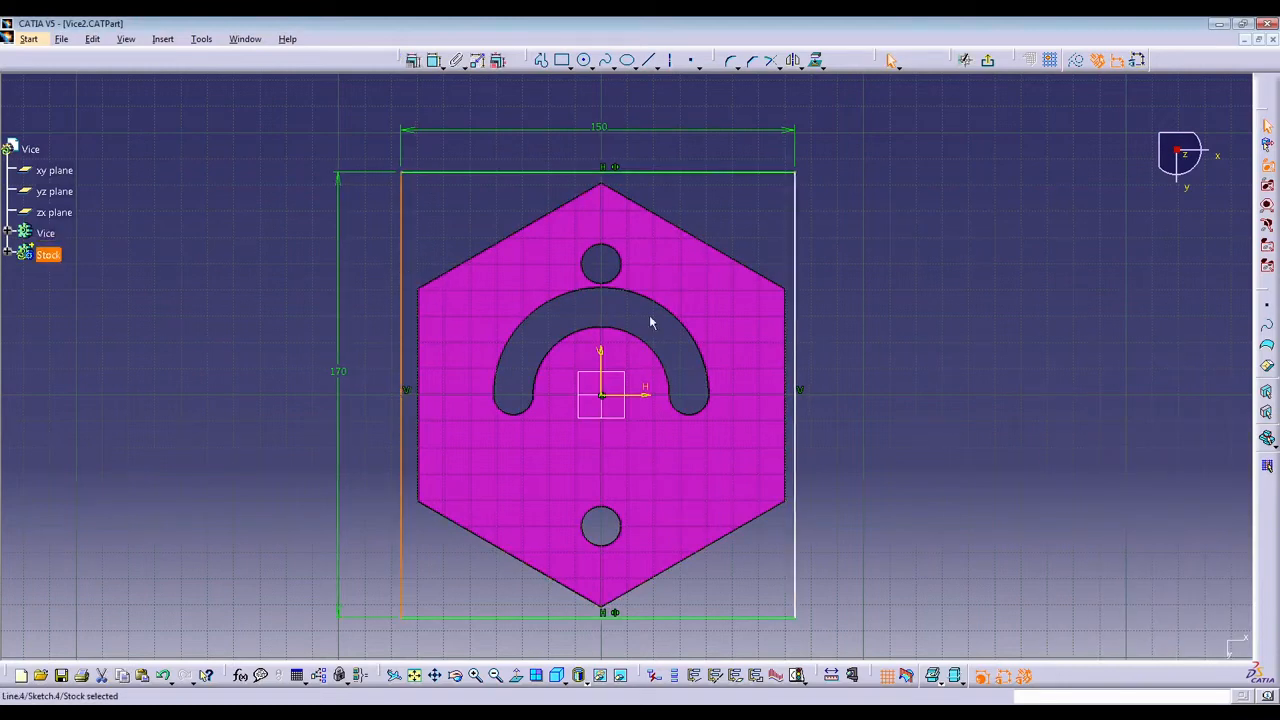
{"action": "left_click", "coordinate": [797, 312], "text": "ctrl"}
{"action": "left_click", "coordinate": [605, 362], "text": "ctrl"}
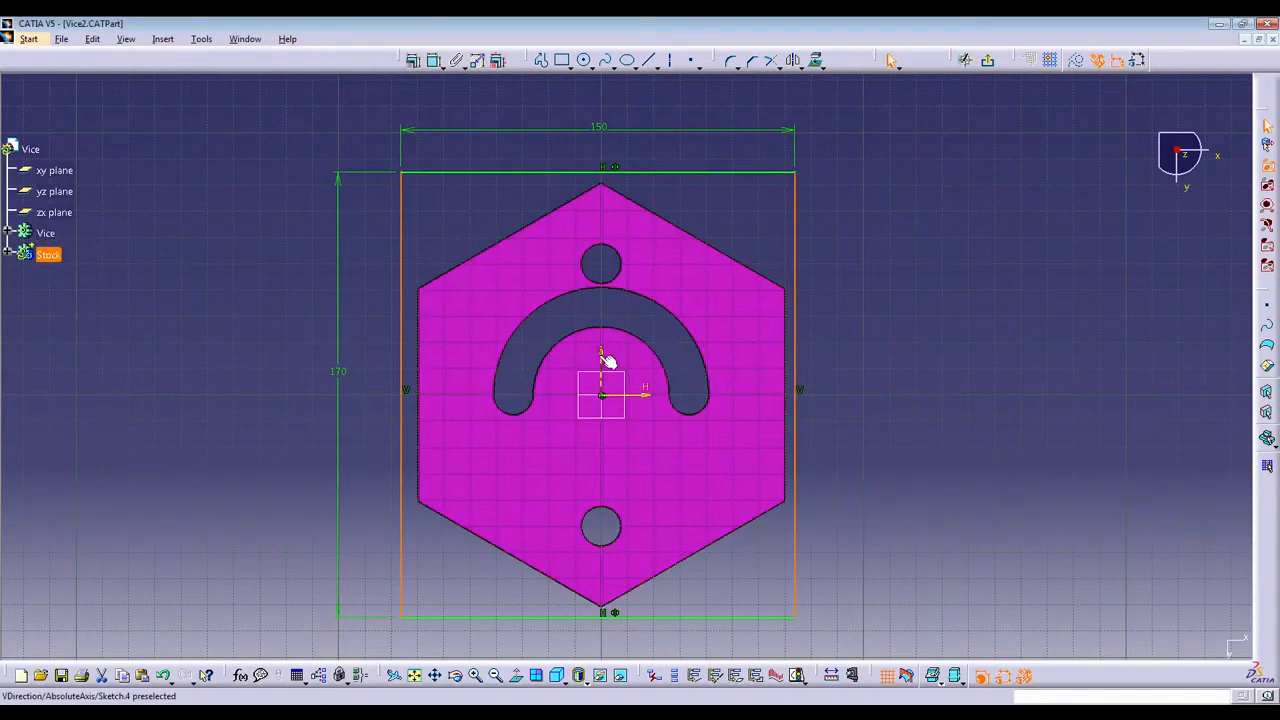
{"action": "left_click", "coordinate": [412, 60]}
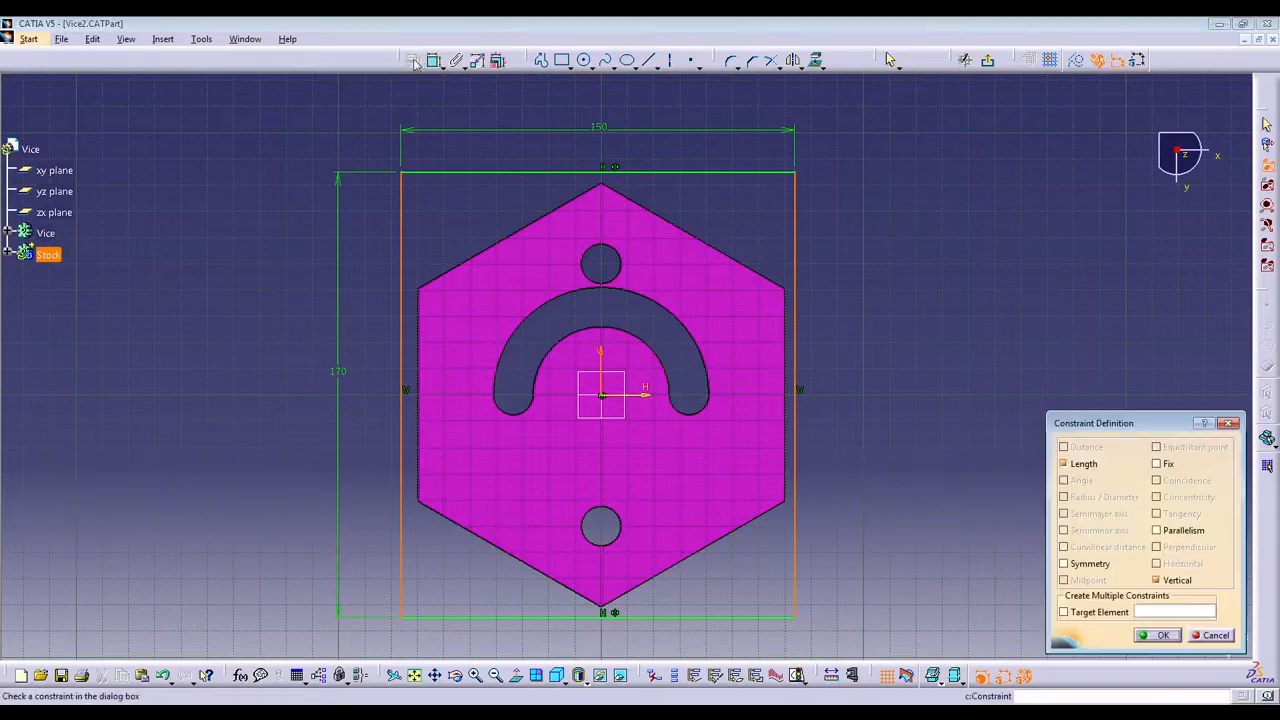
{"action": "left_click", "coordinate": [1064, 564]}
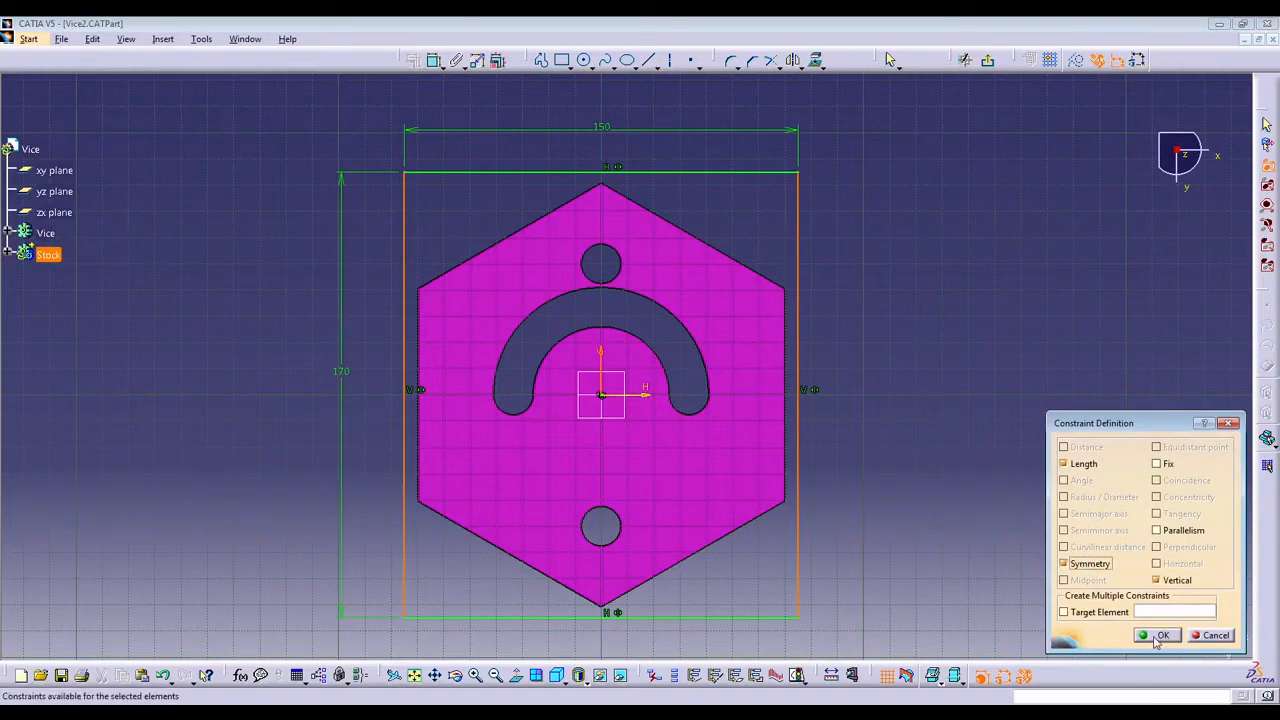
{"action": "left_click", "coordinate": [1157, 635]}
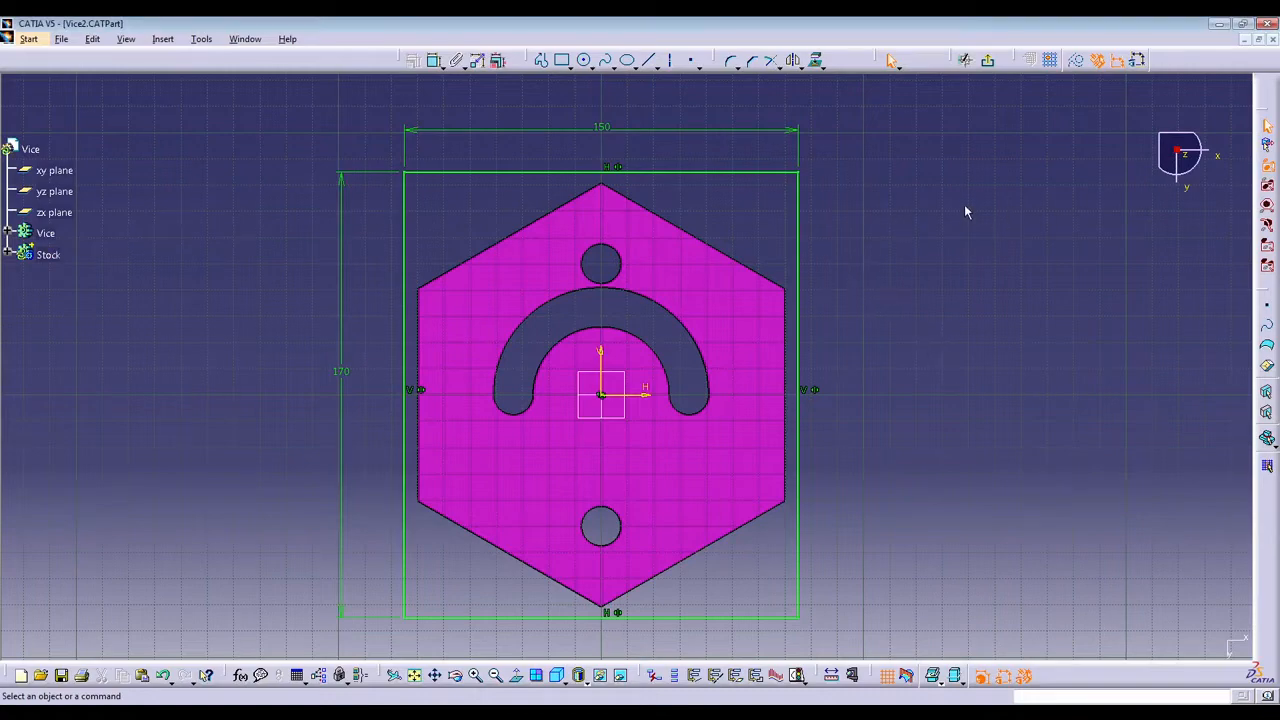
Exit the sketch and start a Pad from the rectangle, with its direction reversed to extend upward around the Vice body.
{"action": "left_click", "coordinate": [988, 62]}
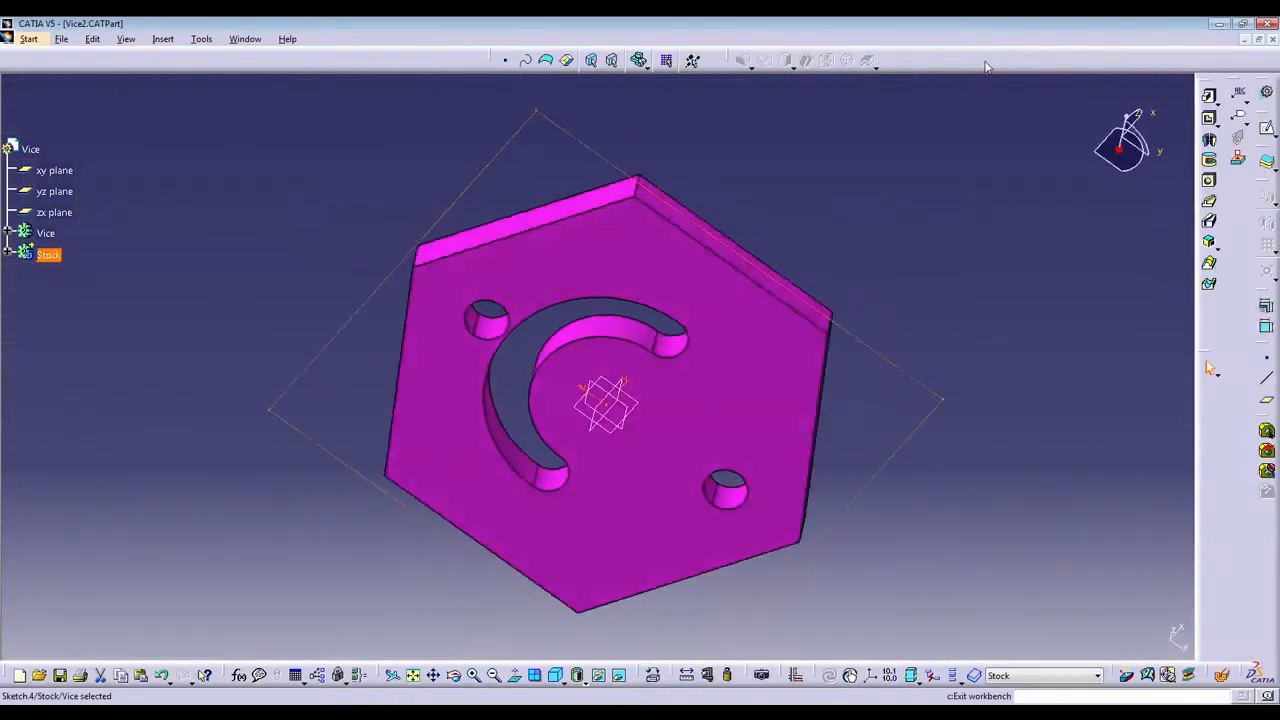
{"action": "mouse_move", "coordinate": [857, 250]}
{"action": "middle_mouse_down"}
{"action": "mouse_move", "coordinate": [489, 358]}
{"action": "mouse_move", "coordinate": [723, 491]}
{"action": "mouse_move", "coordinate": [491, 437]}
{"action": "mouse_move", "coordinate": [606, 371]}
{"action": "mouse_move", "coordinate": [694, 242]}
{"action": "mouse_move", "coordinate": [628, 394]}
{"action": "mouse_move", "coordinate": [663, 380]}
{"action": "middle_mouse_up"}
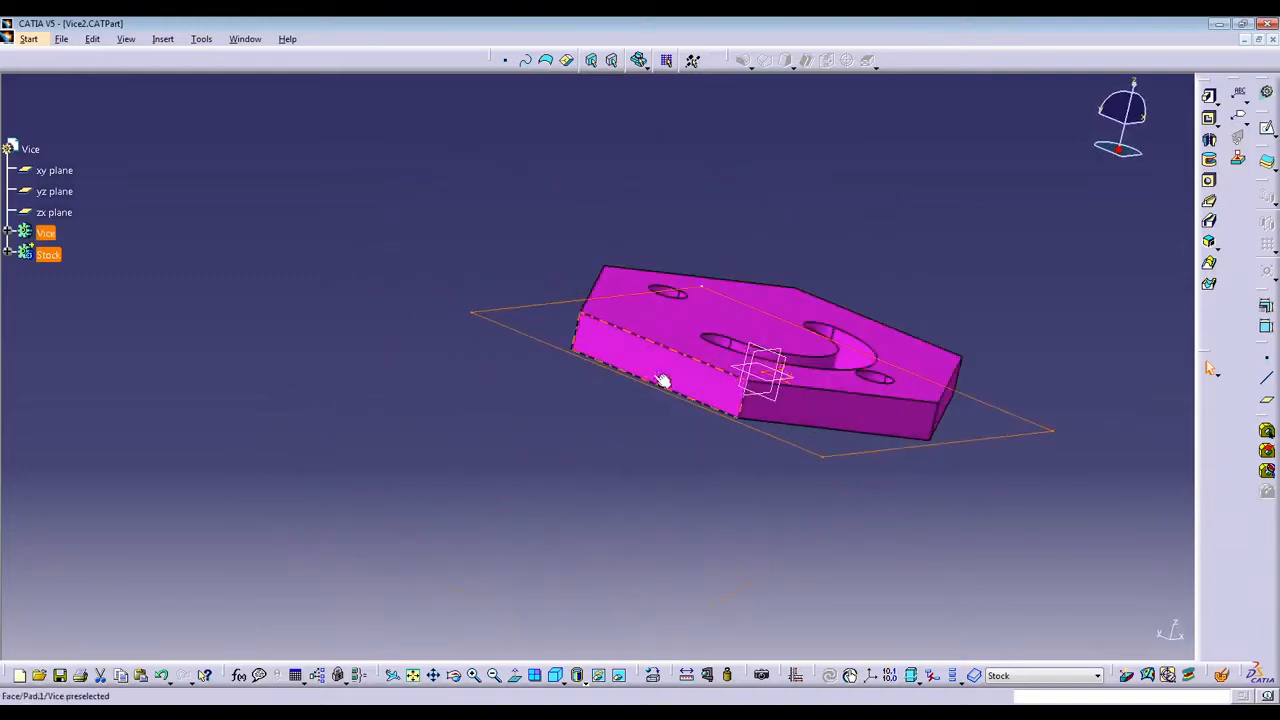
{"action": "middle_click_drag", "start_coordinate": [622, 245], "coordinate": [470, 330]}
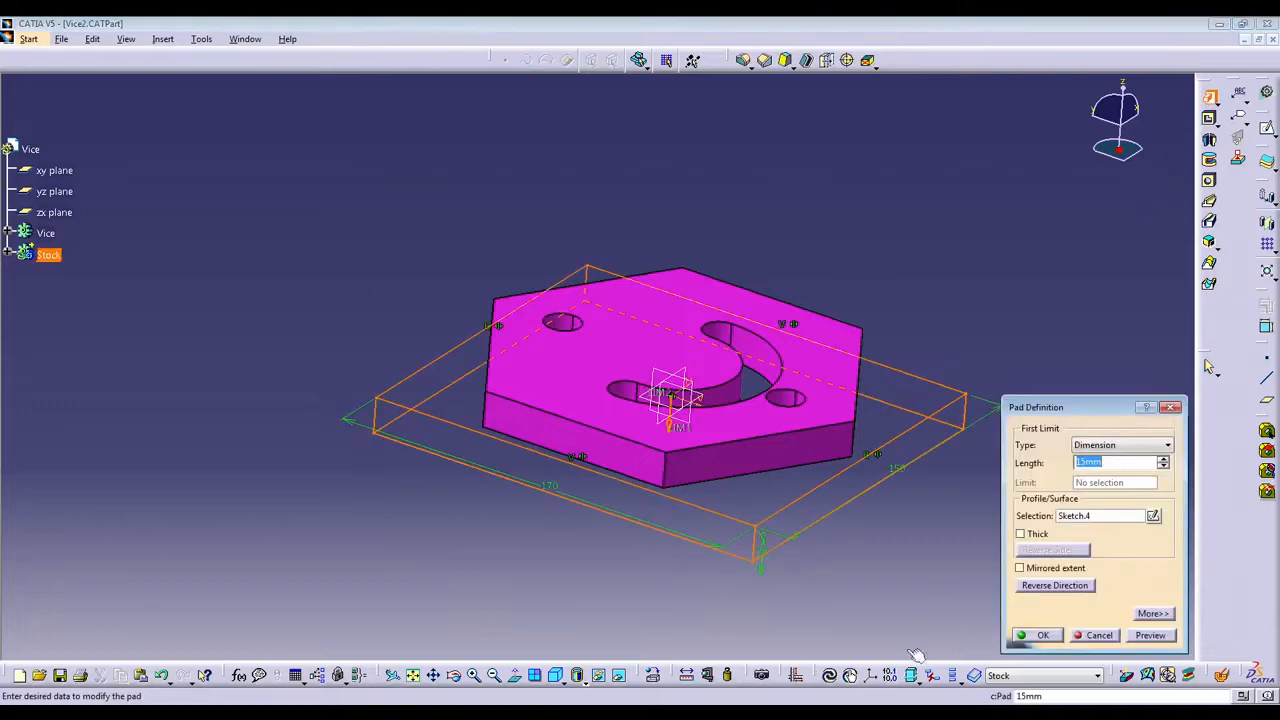
{"action": "middle_click_drag", "start_coordinate": [636, 584], "coordinate": [740, 495]}
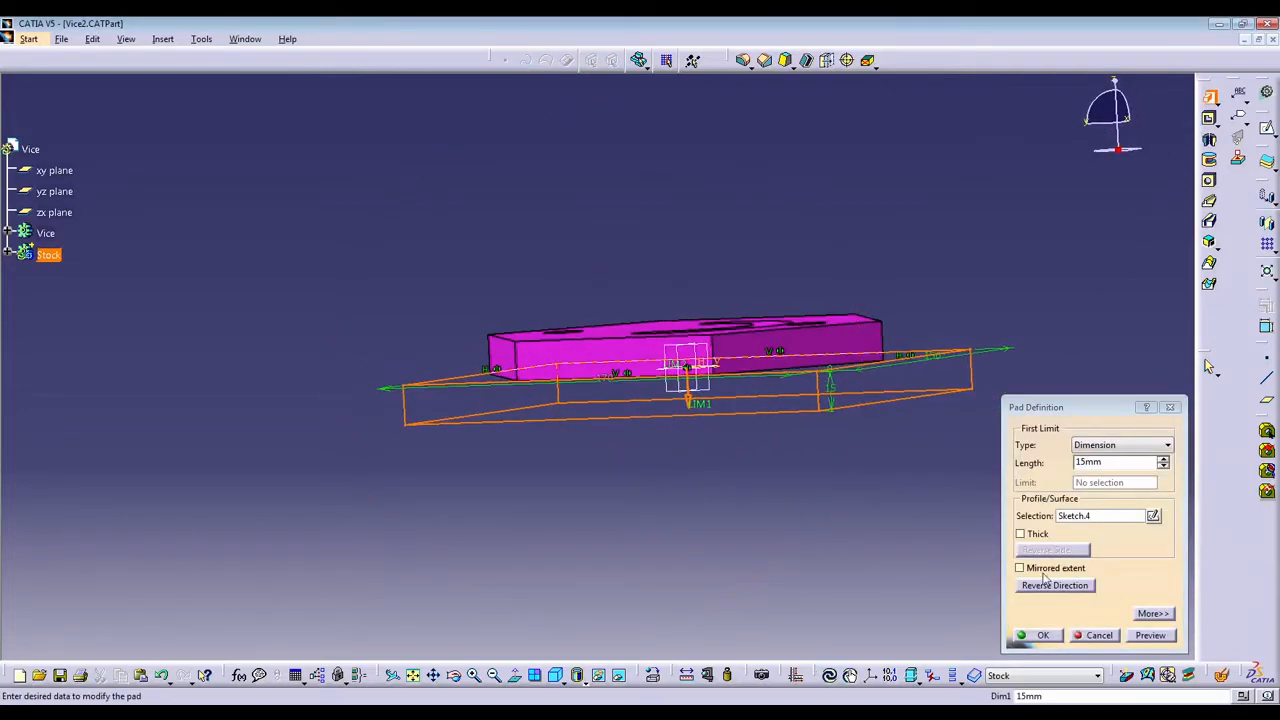
{"action": "left_click", "coordinate": [1048, 588]}
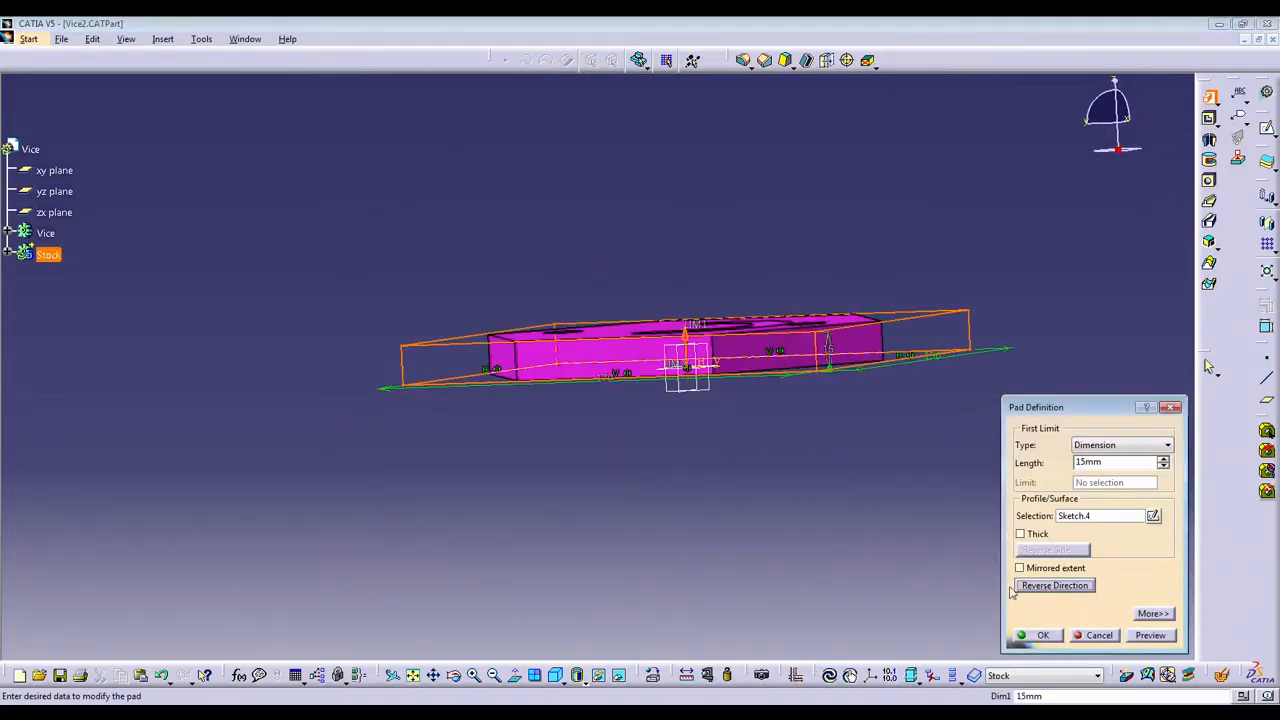
{"action": "left_click", "coordinate": [1048, 588]}
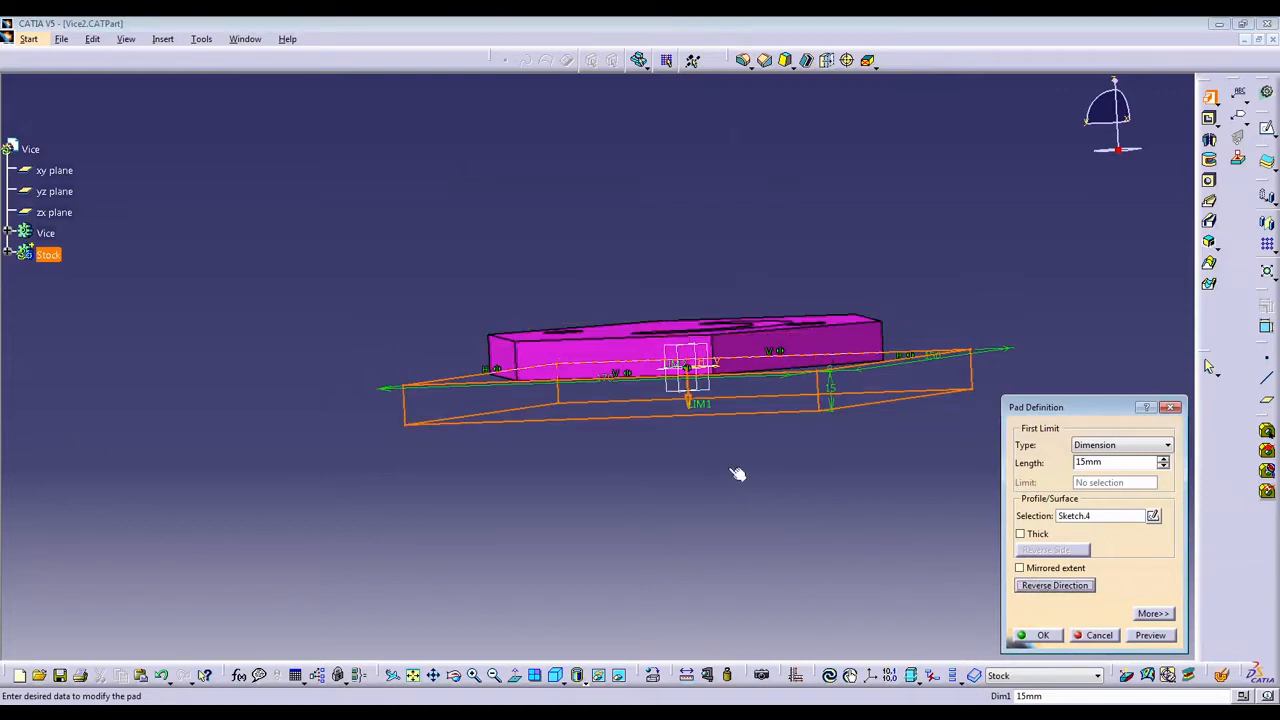
{"action": "left_click", "coordinate": [690, 398]}
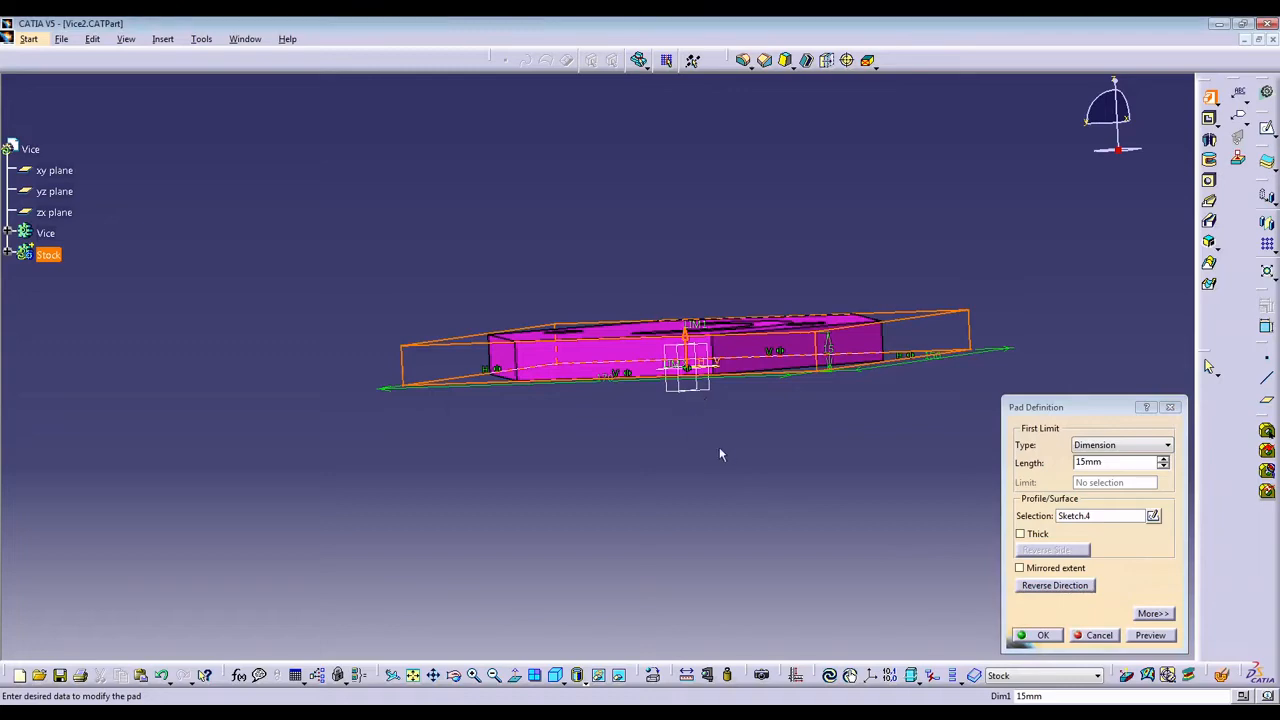
{"action": "middle_click_drag", "start_coordinate": [719, 455], "coordinate": [681, 563]}
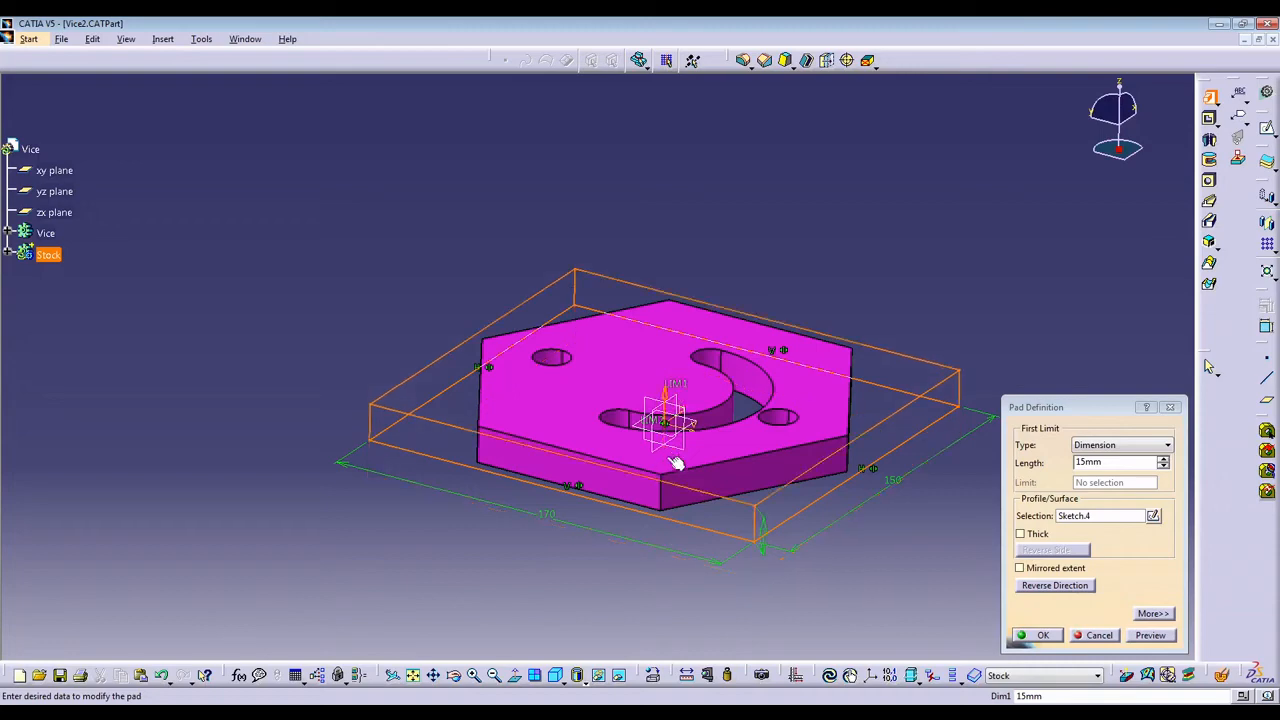
{"action": "mouse_move", "coordinate": [660, 500]}
{"action": "middle_mouse_down"}
{"action": "mouse_move", "coordinate": [646, 445]}
{"action": "mouse_move", "coordinate": [722, 445]}
{"action": "mouse_move", "coordinate": [671, 491]}
{"action": "middle_mouse_up"}
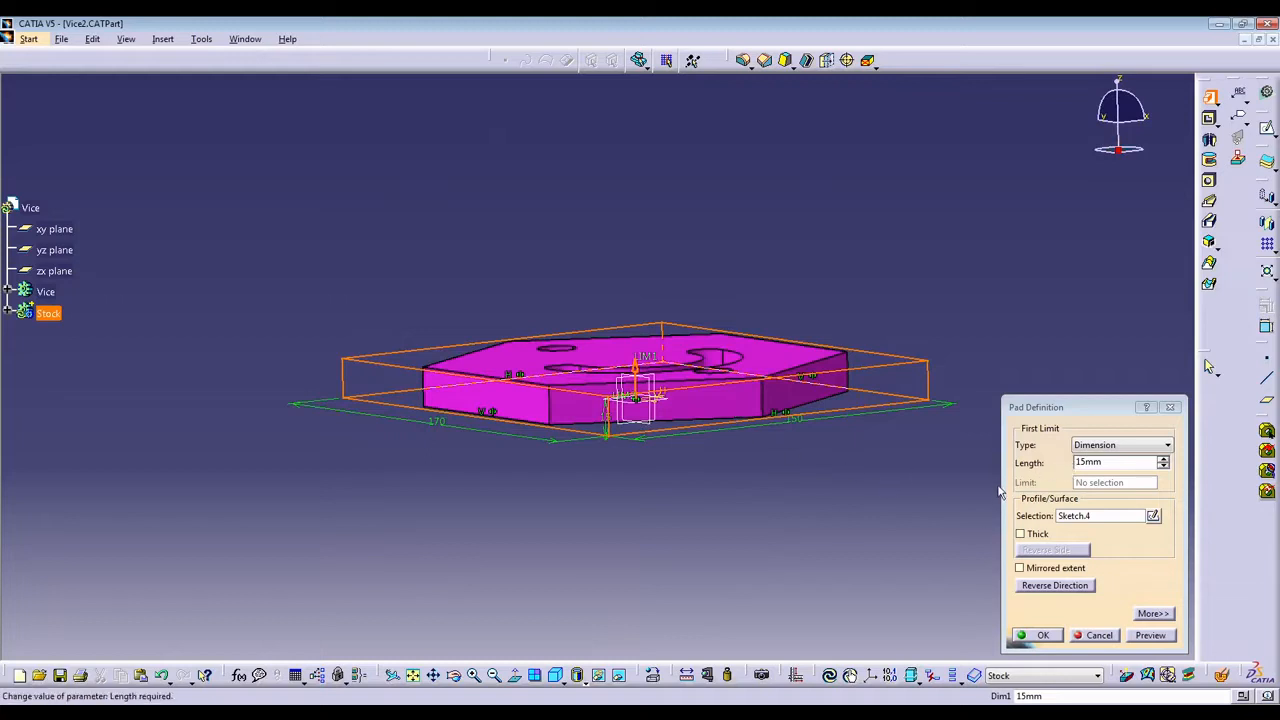
Set the Stock pad's length to 20 mm and create the pad around the Vice body.
{"action": "double_click", "coordinate": [1080, 462]}
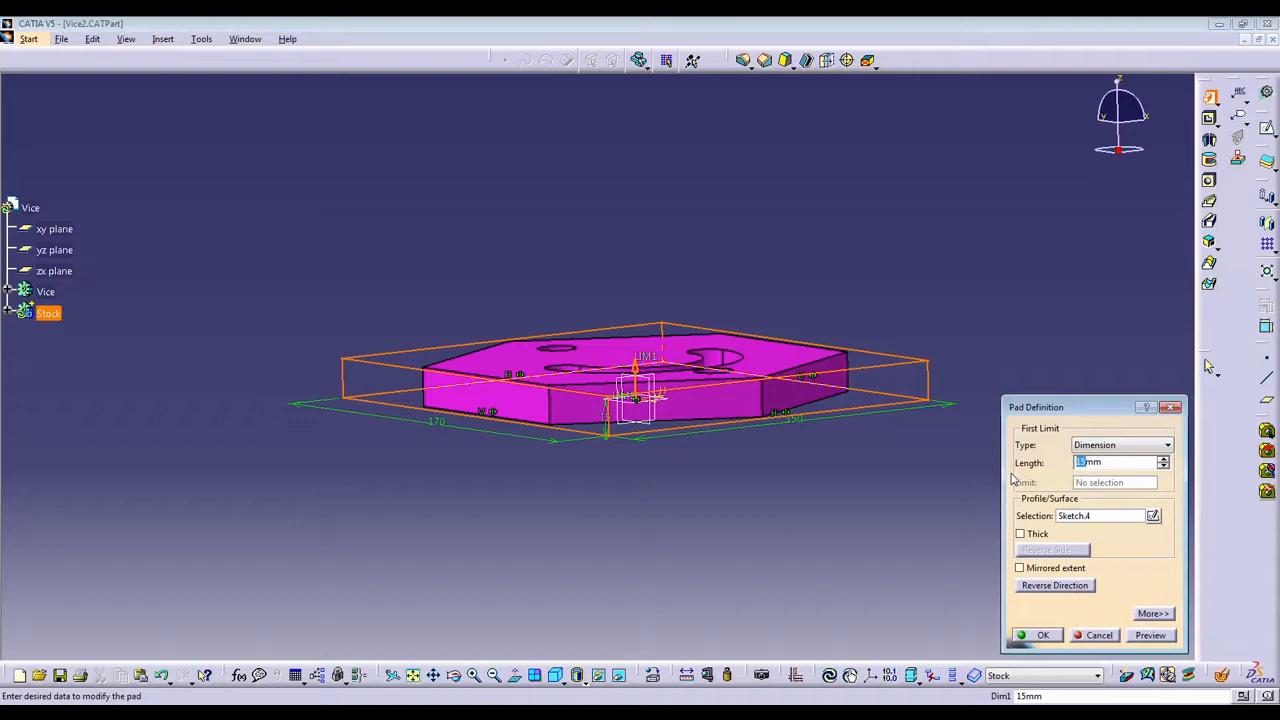
{"action": "type", "text": "1"}
{"action": "left_click", "coordinate": [1104, 518]}
{"action": "mouse_move", "coordinate": [806, 388]}
{"action": "middle_mouse_down"}
{"action": "mouse_move", "coordinate": [700, 474]}
{"action": "mouse_move", "coordinate": [748, 399]}
{"action": "mouse_move", "coordinate": [774, 450]}
{"action": "middle_mouse_up"}
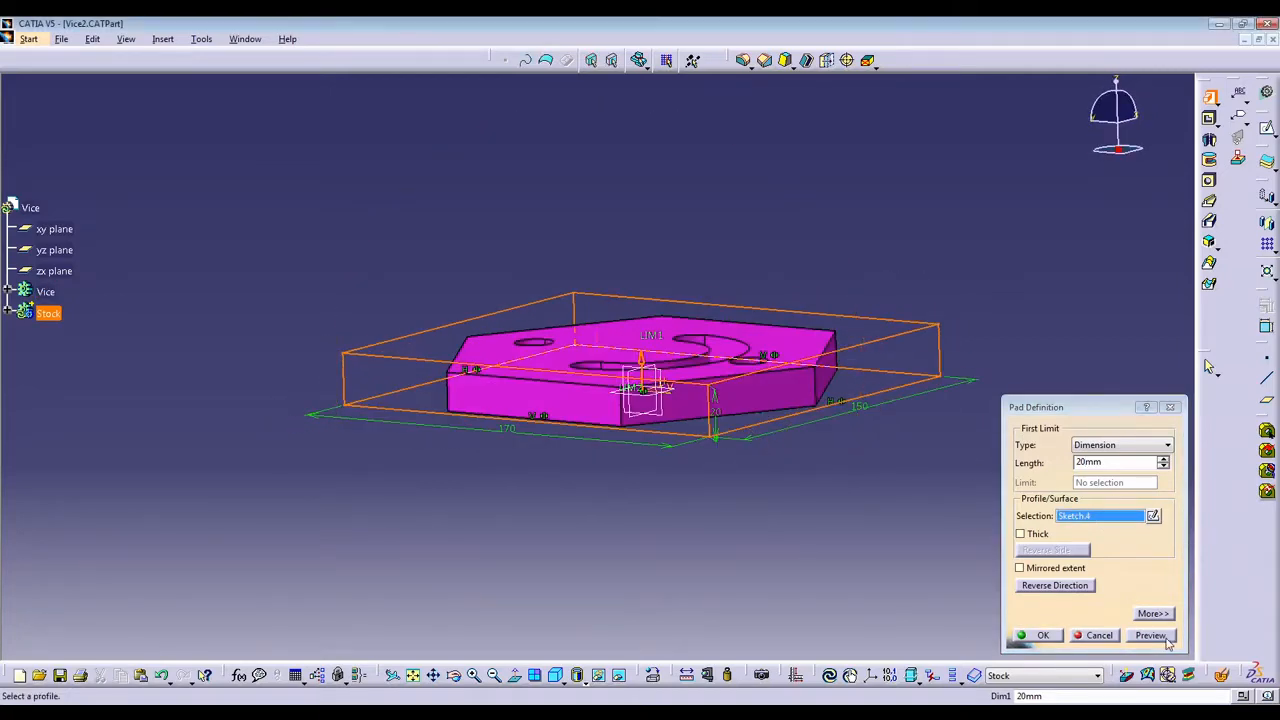
{"action": "middle_click_drag", "start_coordinate": [720, 472], "coordinate": [740, 437]}
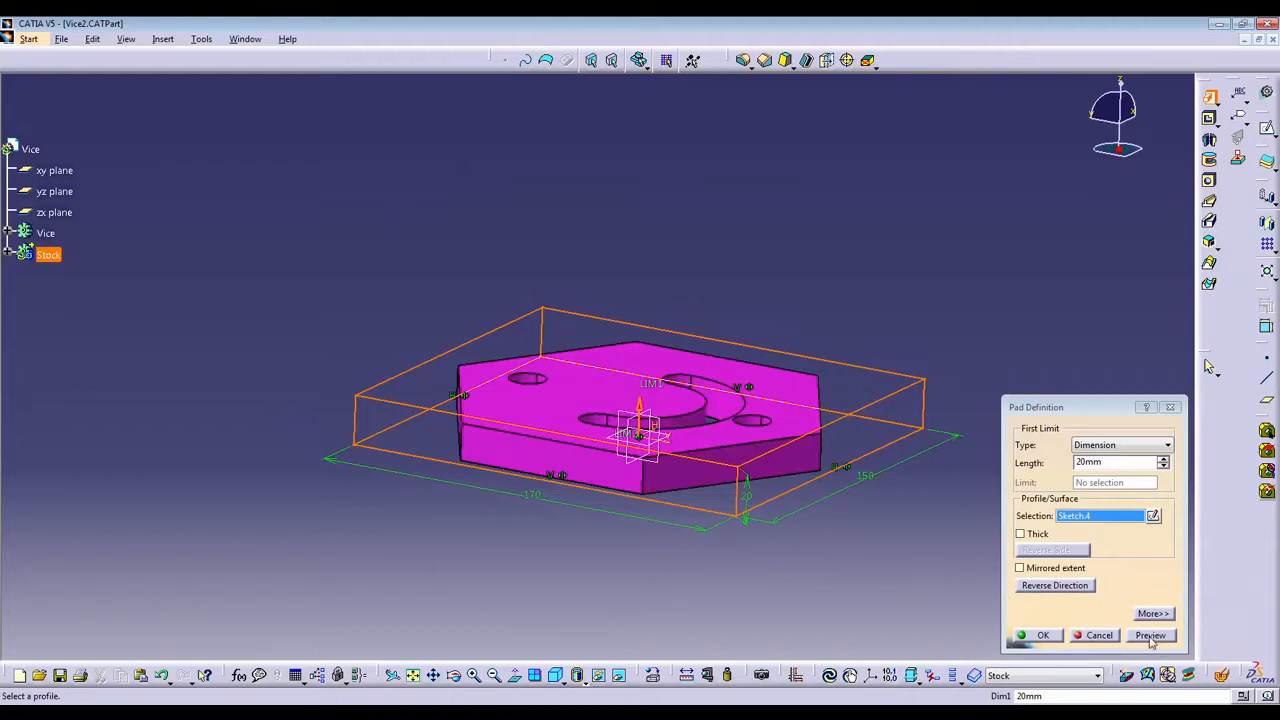
{"action": "left_click", "coordinate": [1040, 635]}
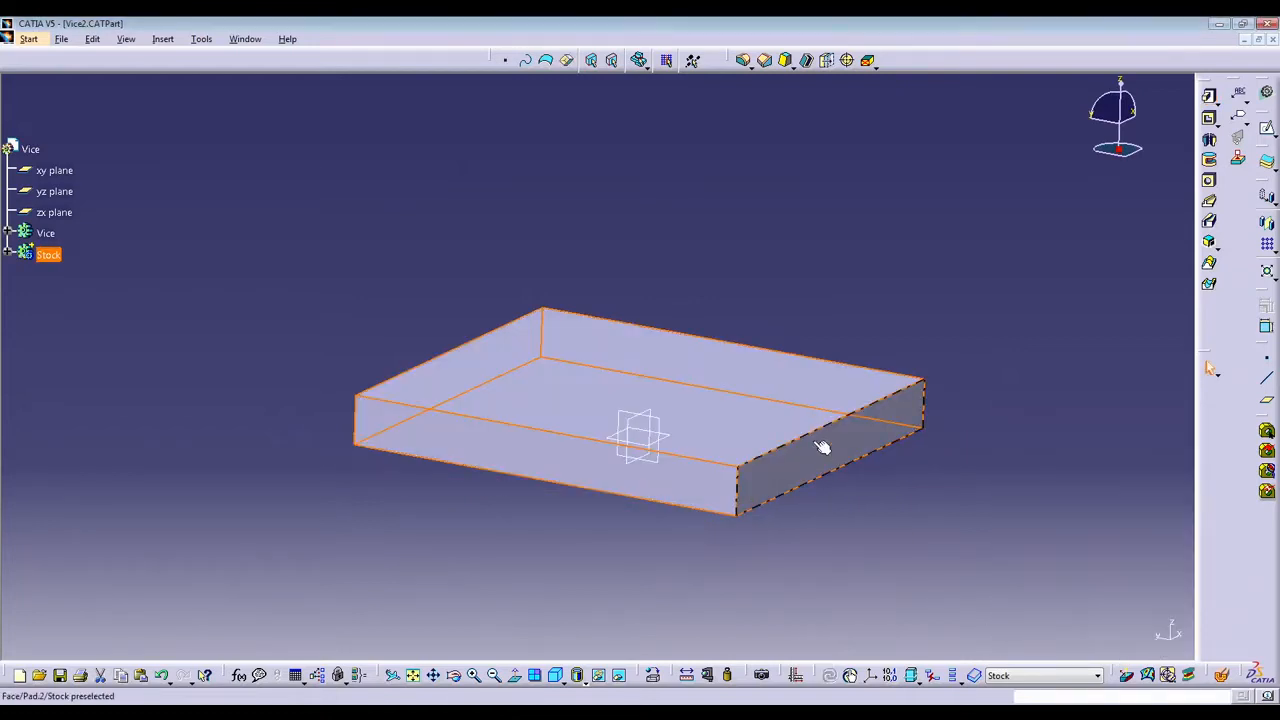
{"action": "middle_click_drag", "start_coordinate": [823, 449], "coordinate": [791, 389]}
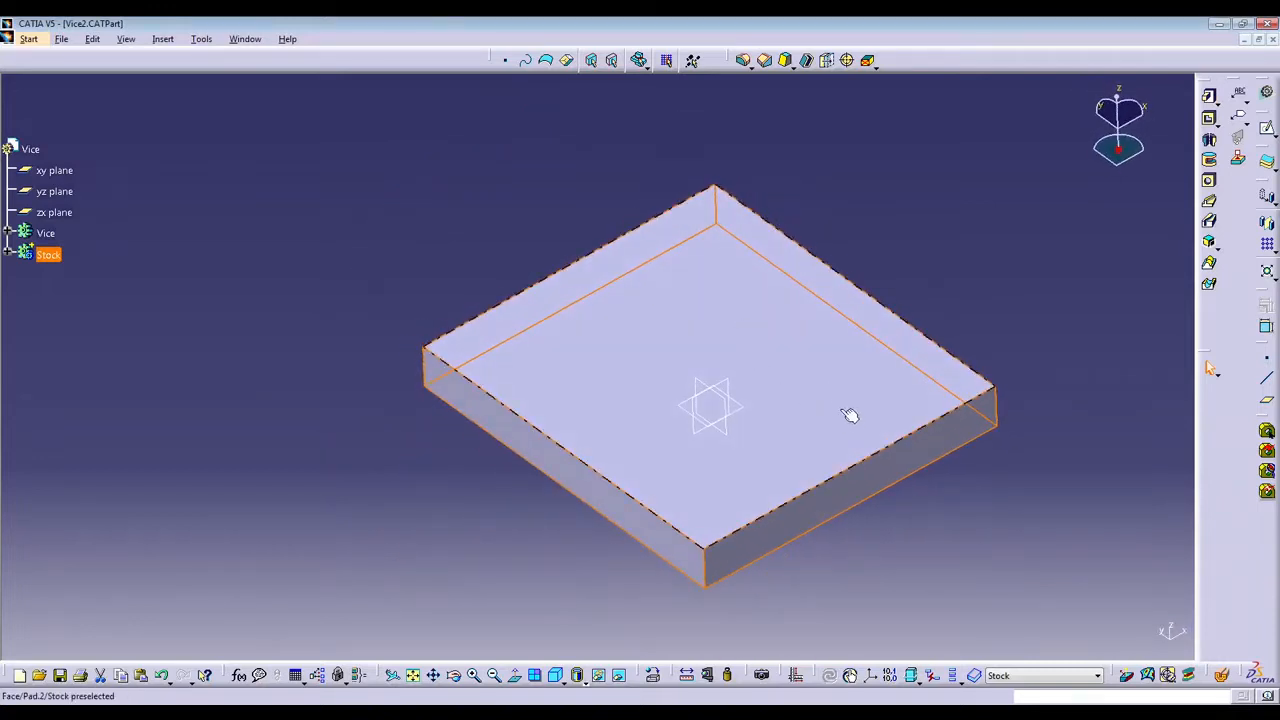
Try making only the top face of the Stock block see-through with transparency 255, and revert it.
{"action": "left_click", "coordinate": [256, 384]}
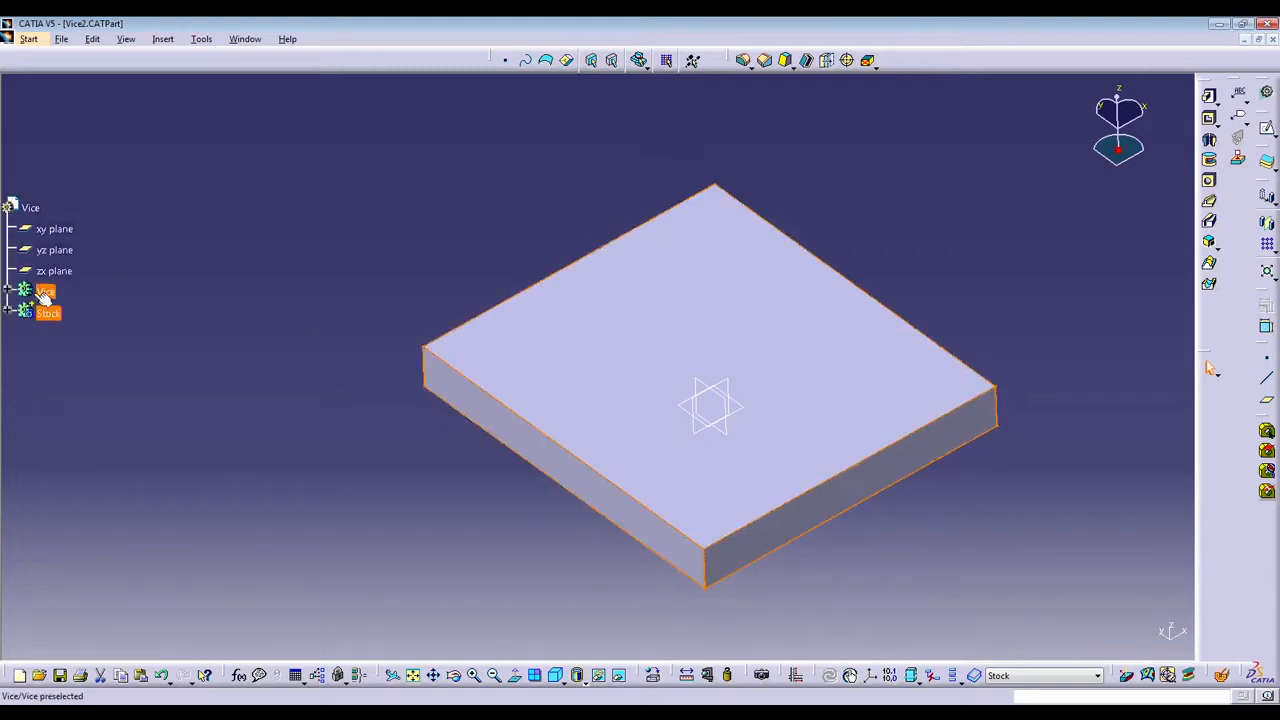
{"action": "left_click", "coordinate": [46, 300]}
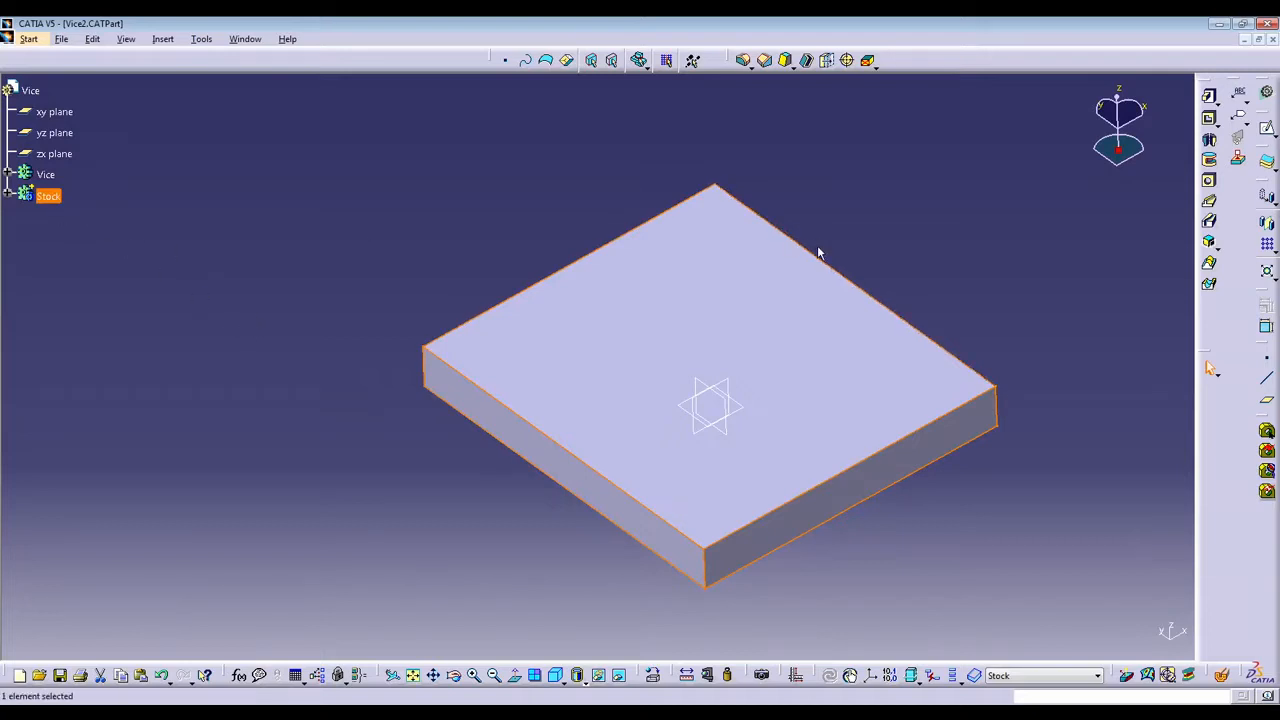
{"action": "right_click", "coordinate": [832, 339]}
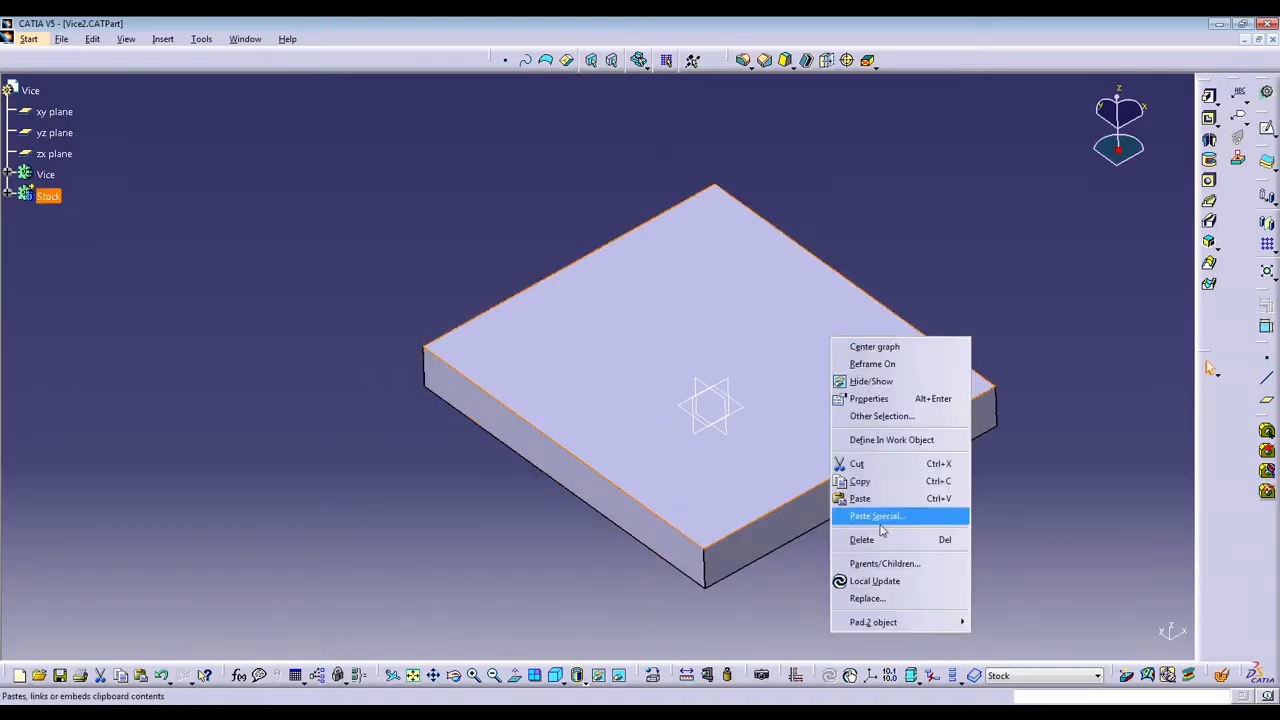
{"action": "left_click", "coordinate": [850, 399]}
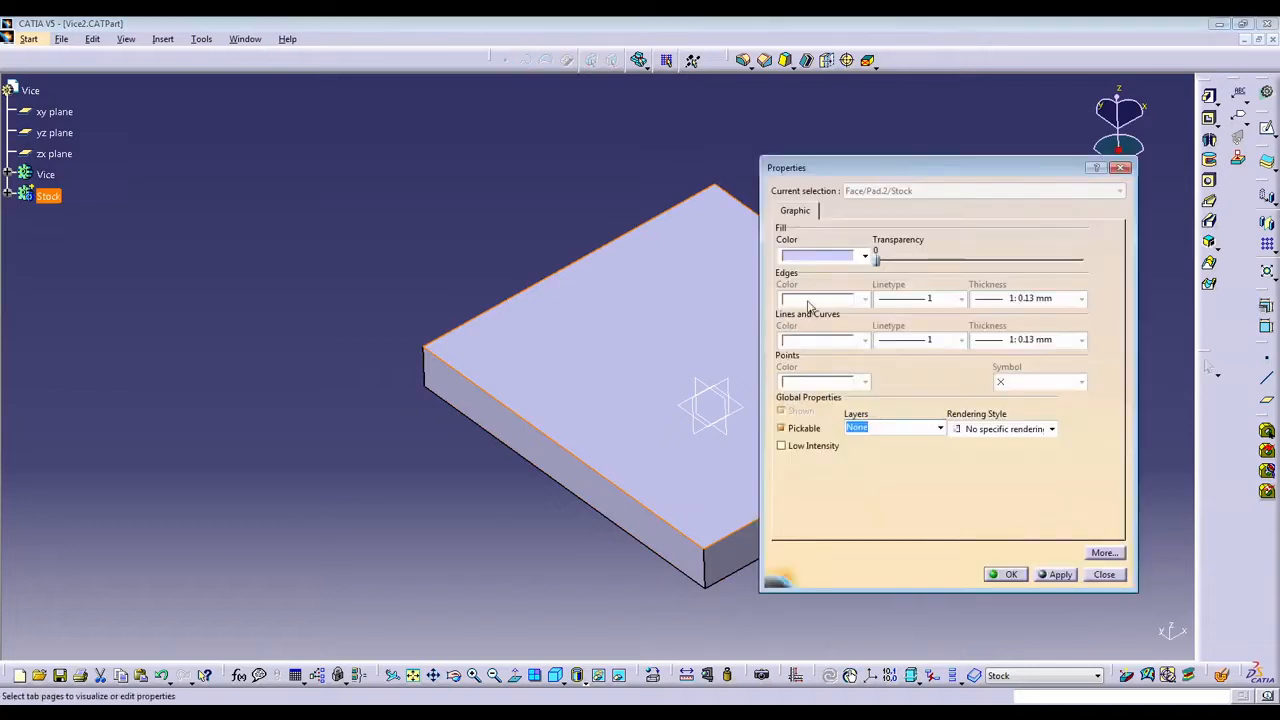
{"action": "left_click_drag", "start_coordinate": [868, 262], "coordinate": [1111, 264]}
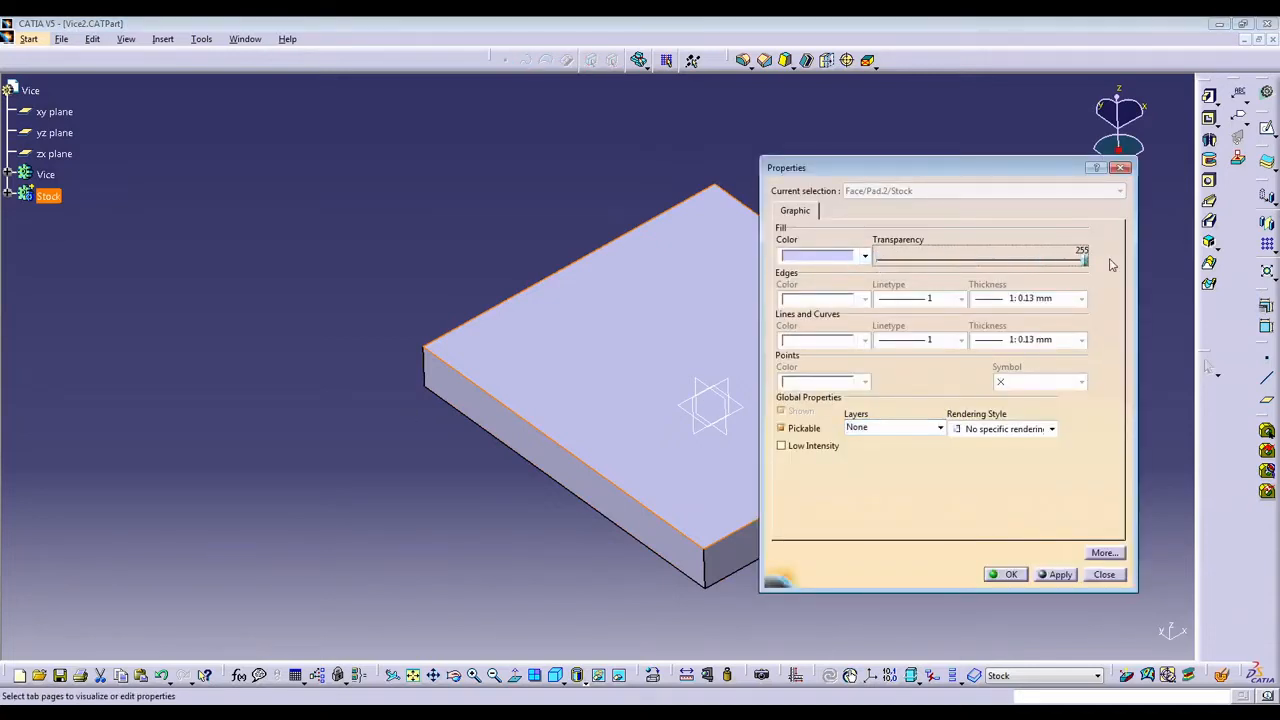
{"action": "left_click", "coordinate": [1062, 576]}
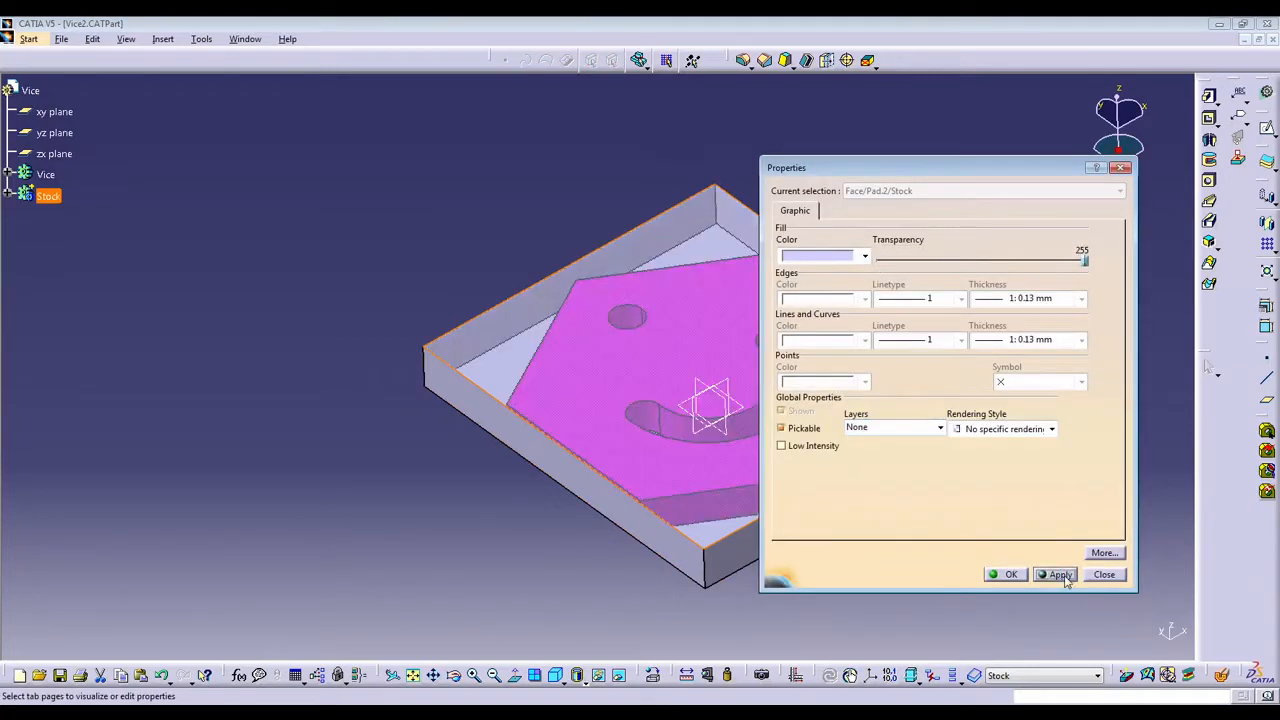
{"action": "left_click", "coordinate": [1012, 575]}
{"action": "middle_click_drag", "start_coordinate": [469, 523], "coordinate": [880, 280]}
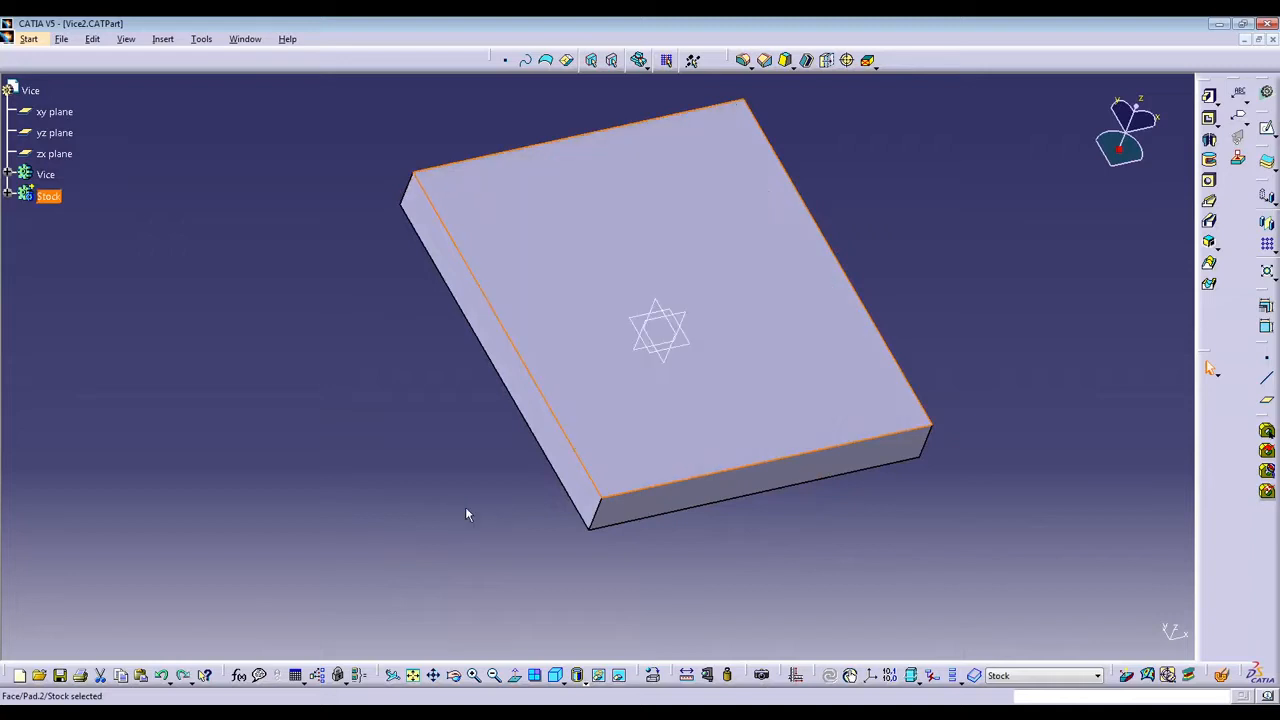
{"action": "left_click", "coordinate": [380, 366]}
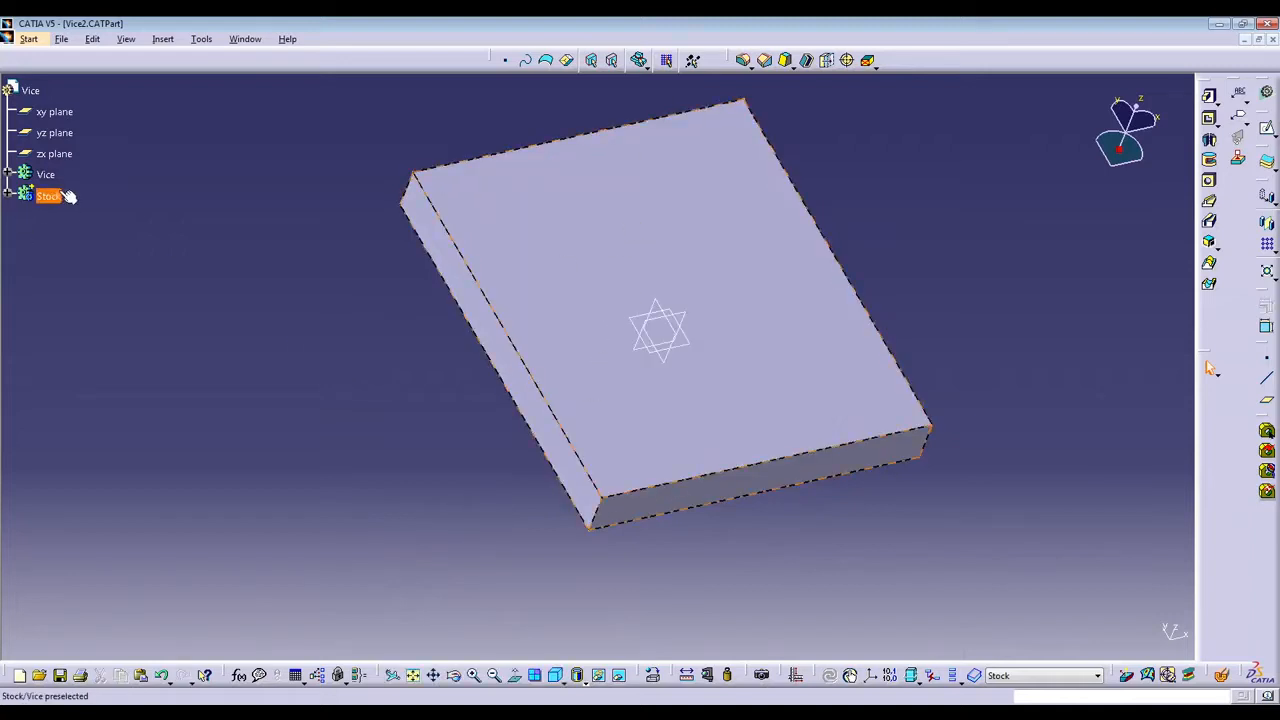
{"action": "left_click", "coordinate": [68, 197]}
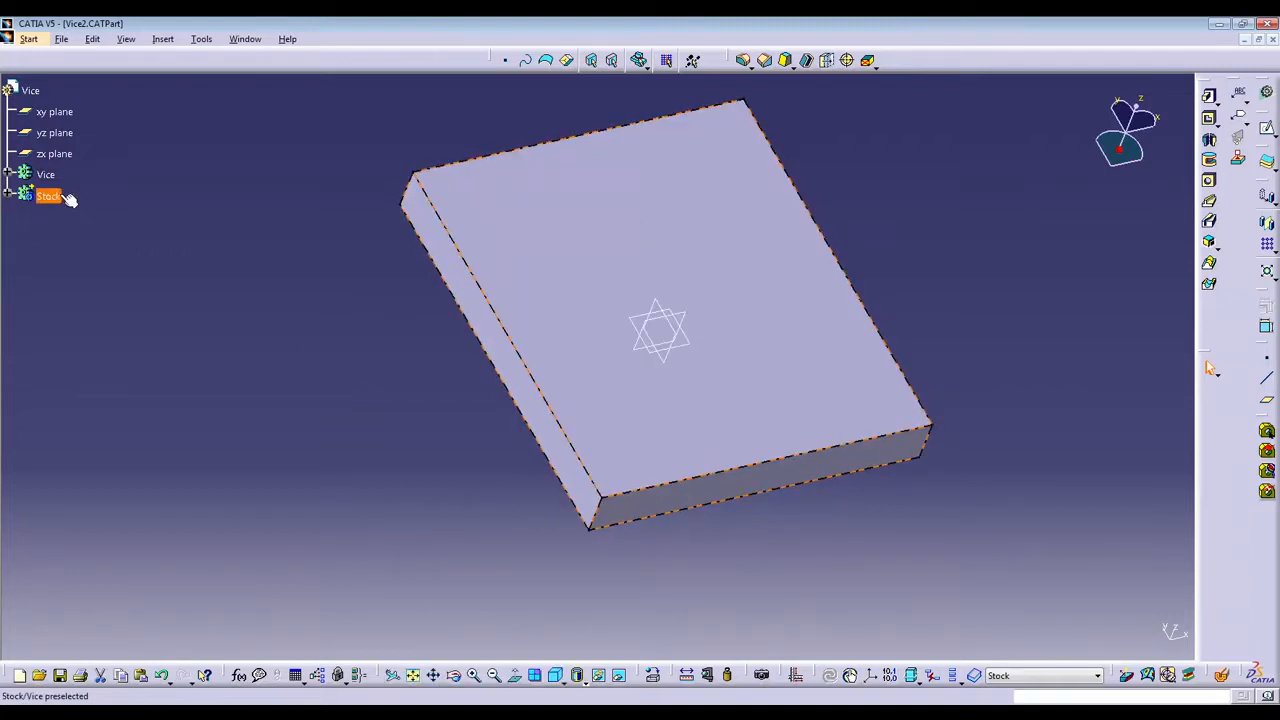
{"action": "right_click", "coordinate": [52, 197]}
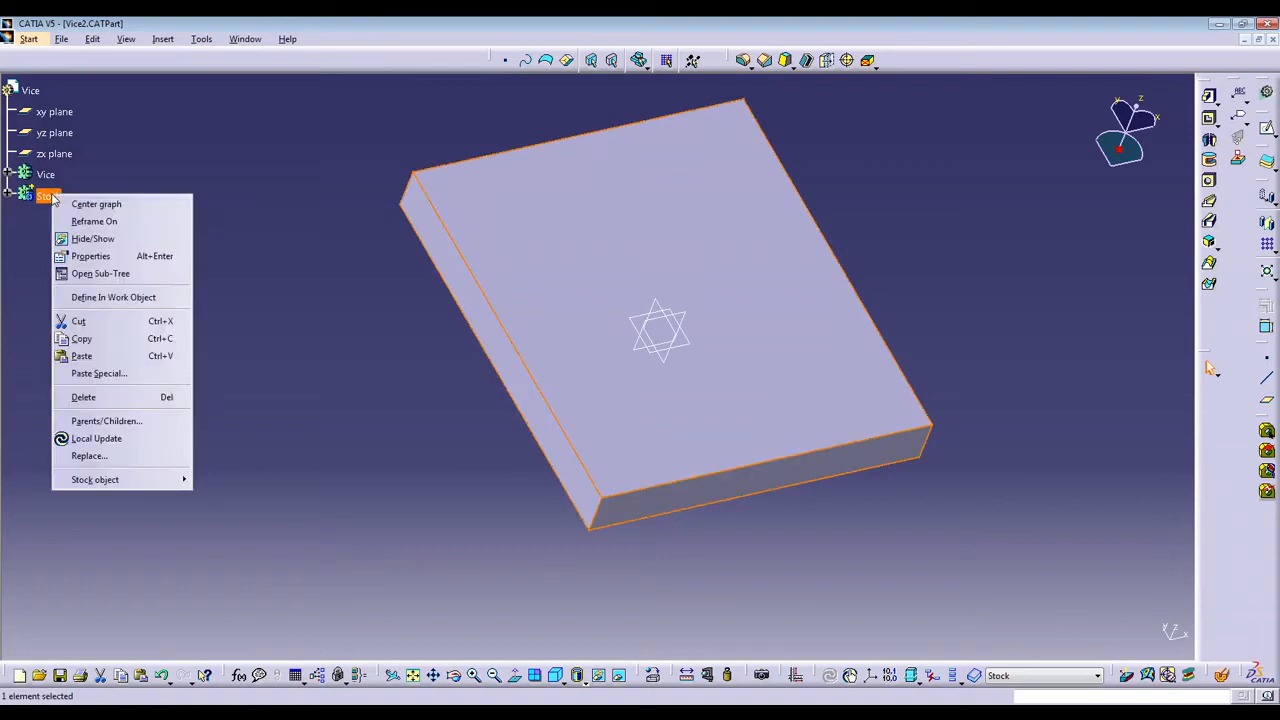
{"action": "left_click", "coordinate": [222, 166]}
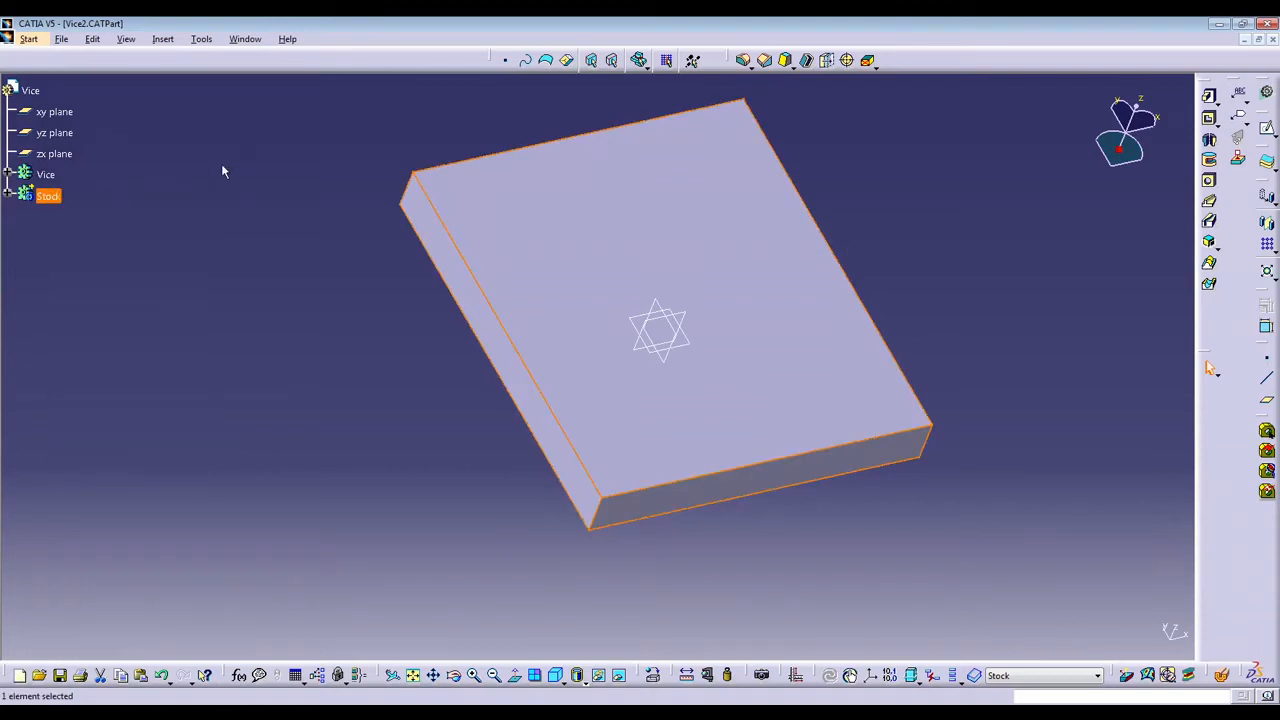
{"action": "left_click", "coordinate": [44, 196]}
{"action": "key", "text": "alt+e"}
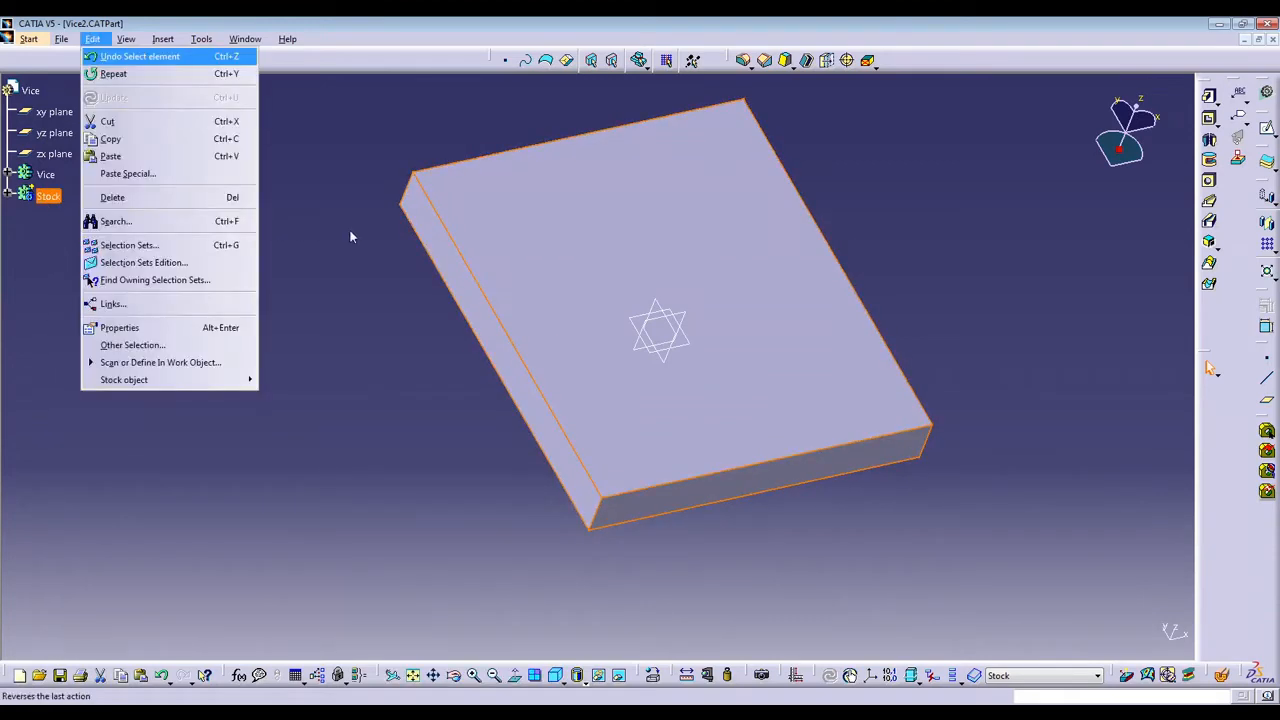
{"action": "left_click", "coordinate": [258, 304]}
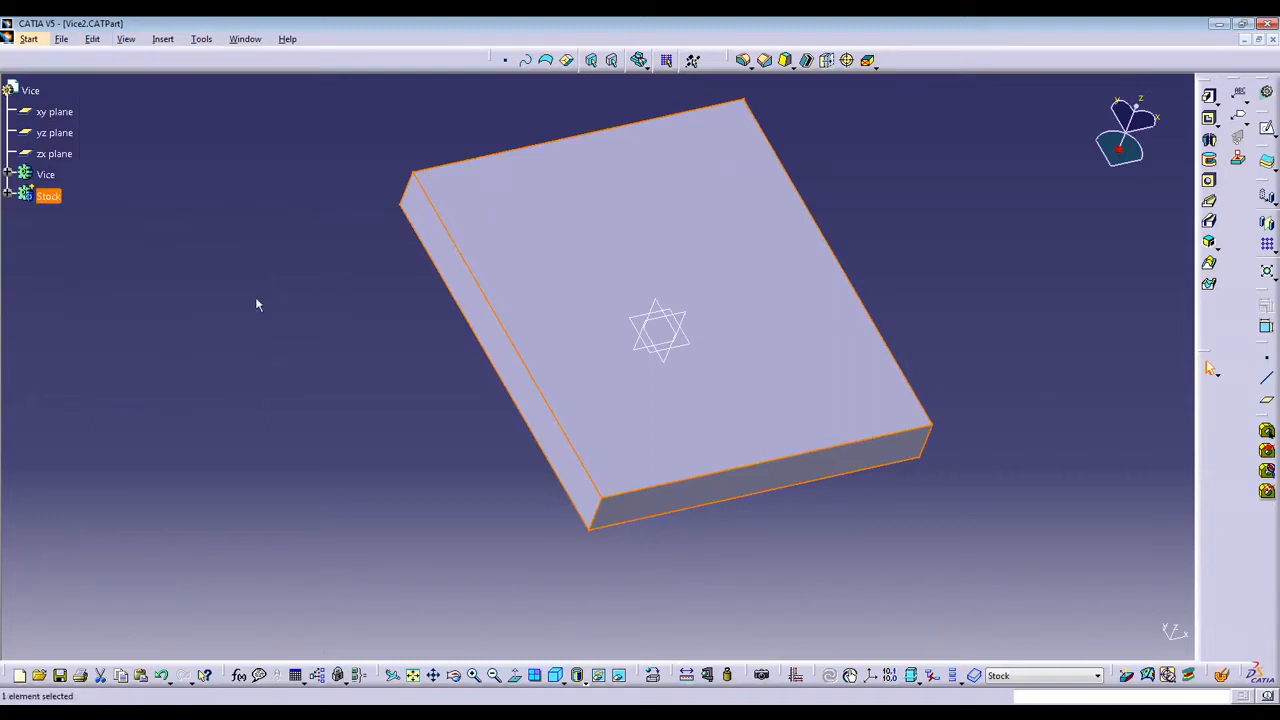
{"action": "key", "text": "alt+e"}
{"action": "left_click", "coordinate": [334, 349]}
Set the fill transparency of the whole Stock body to 255 in its graphic properties.
{"action": "right_click", "coordinate": [34, 200]}
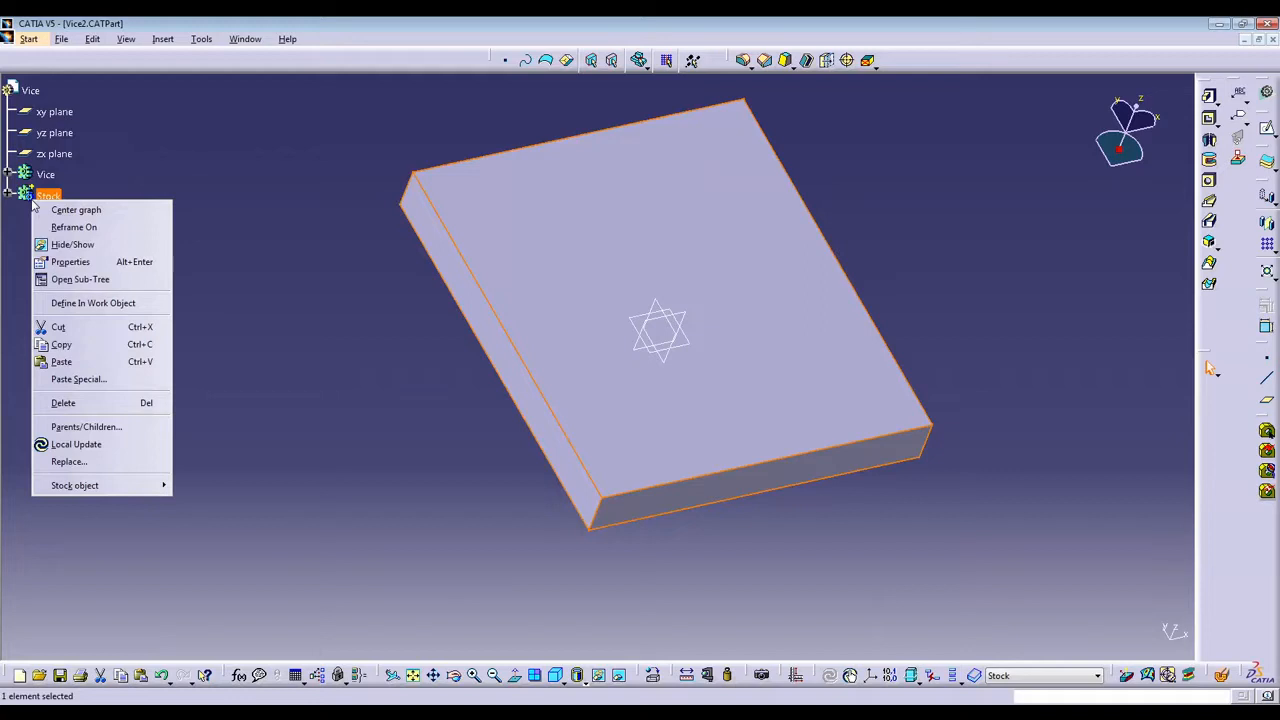
{"action": "left_click", "coordinate": [252, 252]}
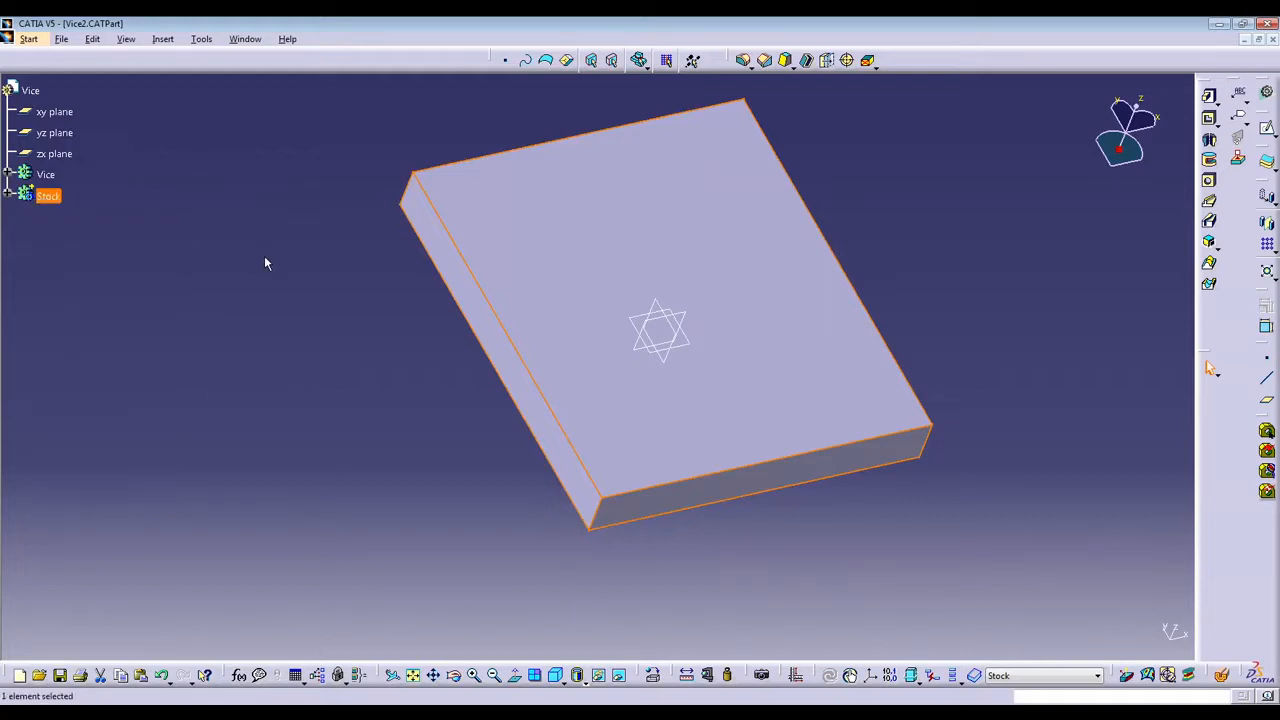
{"action": "key", "text": "alt+Return"}
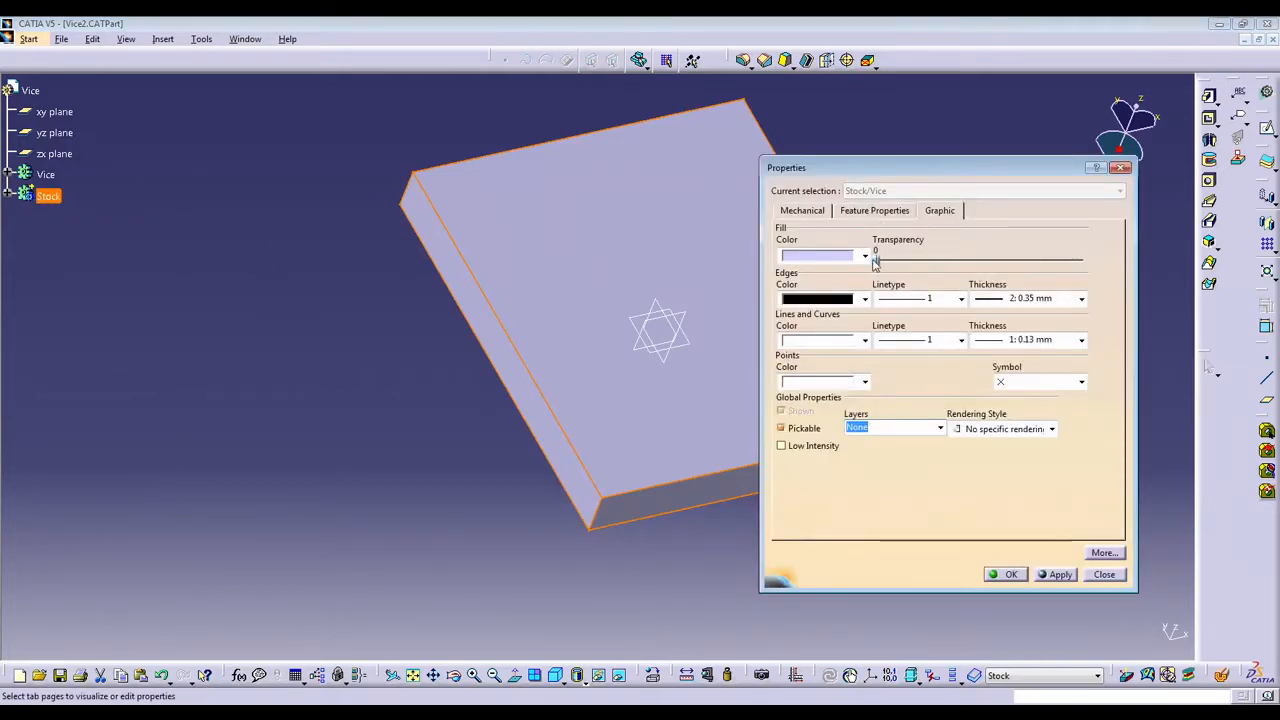
{"action": "left_click_drag", "start_coordinate": [875, 260], "coordinate": [1086, 259]}
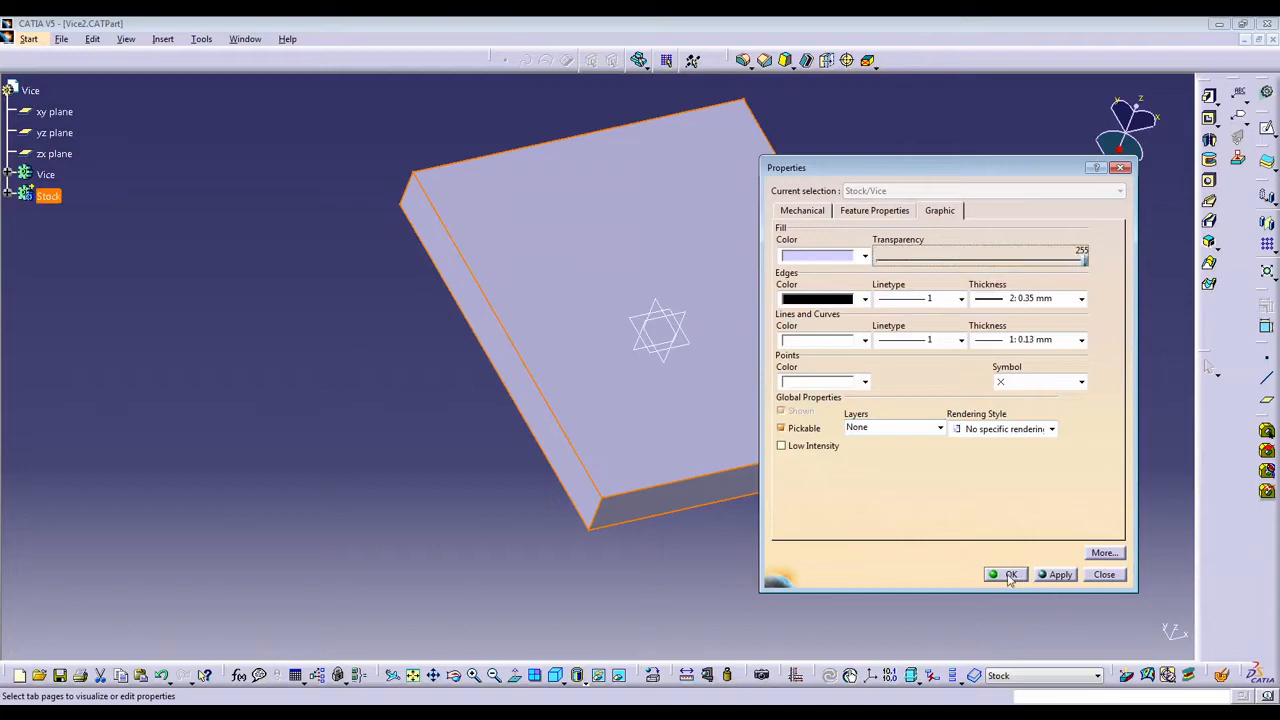
{"action": "left_click", "coordinate": [1037, 578]}
{"action": "left_click", "coordinate": [1006, 580]}
{"action": "middle_click_drag", "start_coordinate": [708, 386], "coordinate": [889, 400]}
{"action": "middle_click_drag", "start_coordinate": [597, 429], "coordinate": [629, 323]}
{"action": "middle_click_drag", "start_coordinate": [797, 251], "coordinate": [636, 404]}
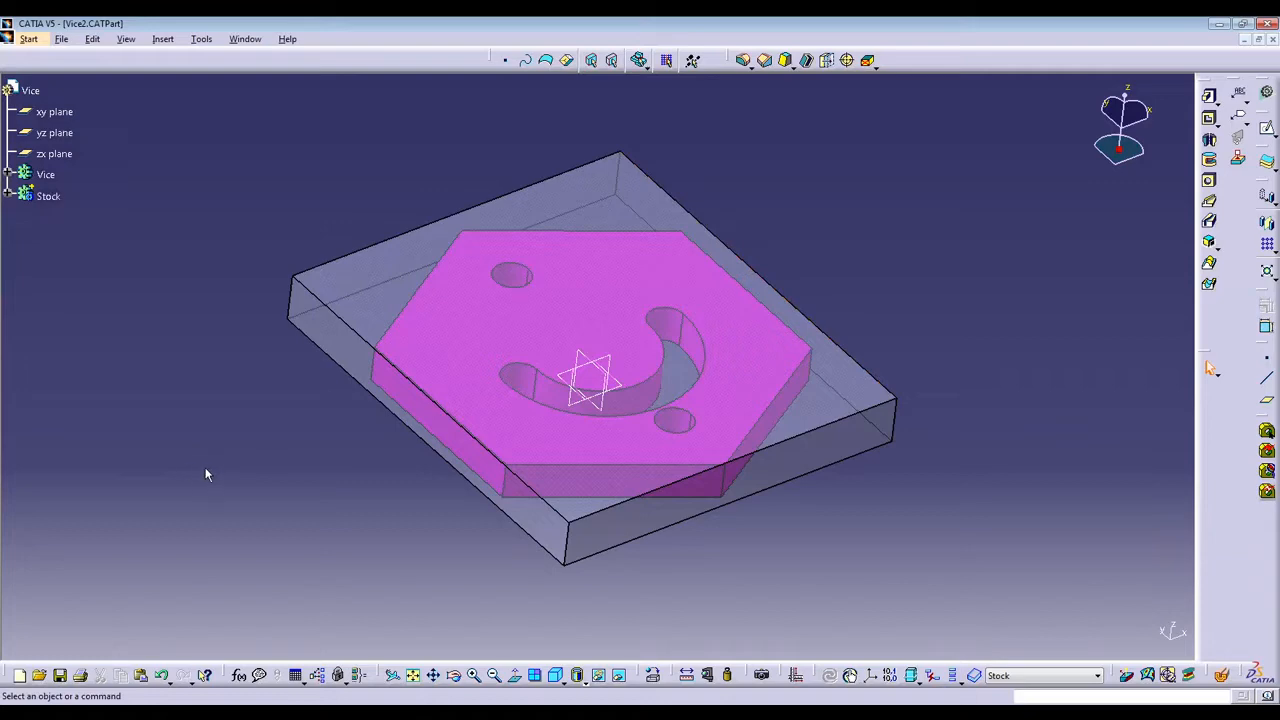
{"action": "left_click", "coordinate": [40, 197]}
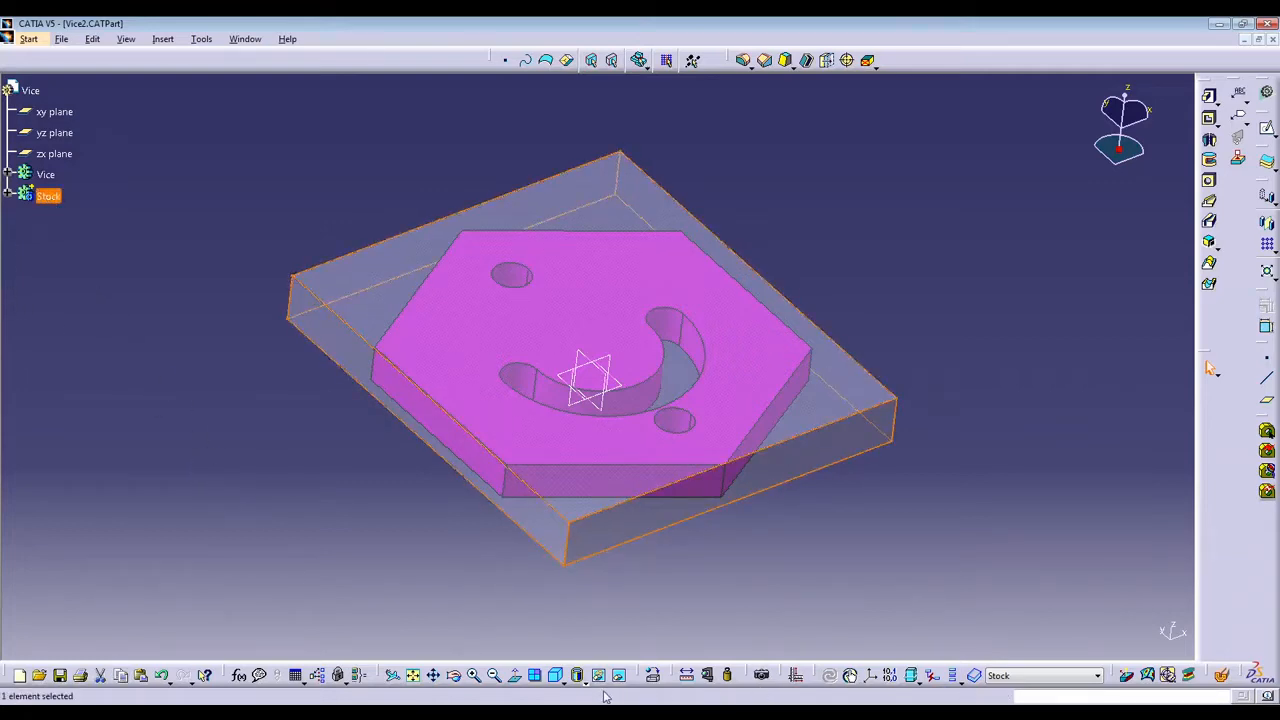
{"action": "left_click", "coordinate": [652, 676]}
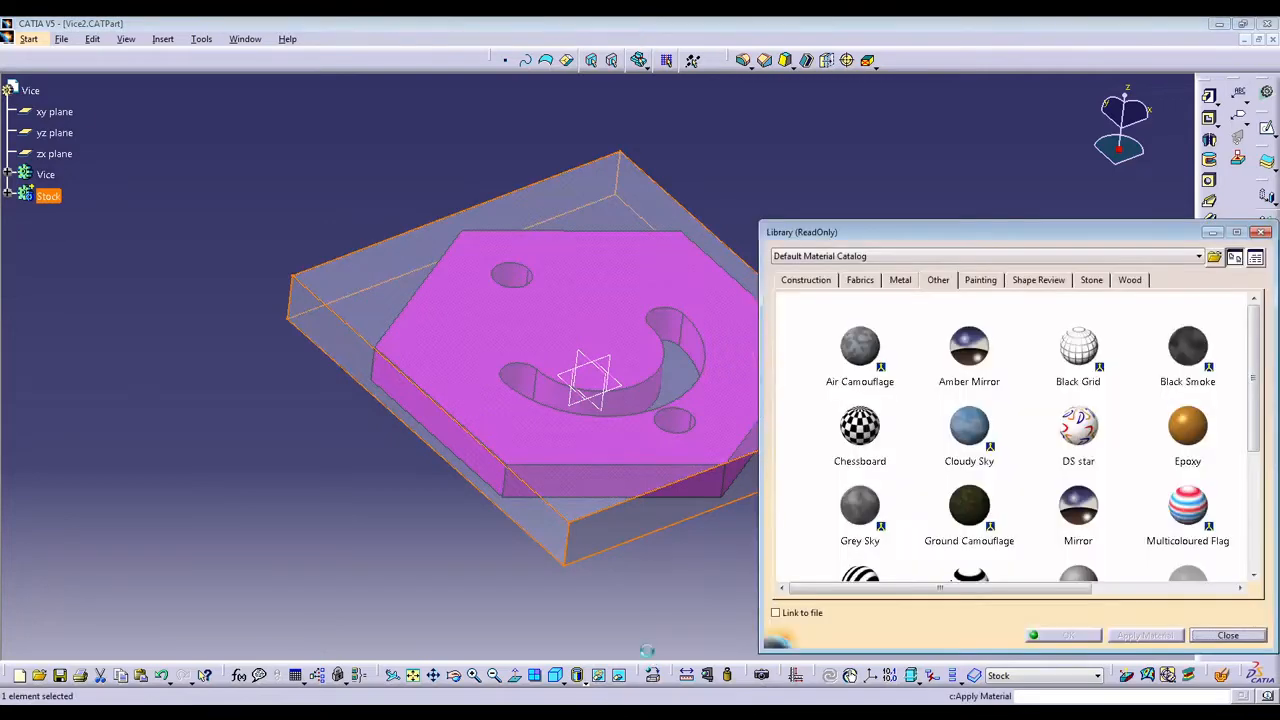
{"action": "middle_click_drag", "start_coordinate": [697, 535], "coordinate": [509, 549]}
{"action": "left_click", "coordinate": [519, 551]}
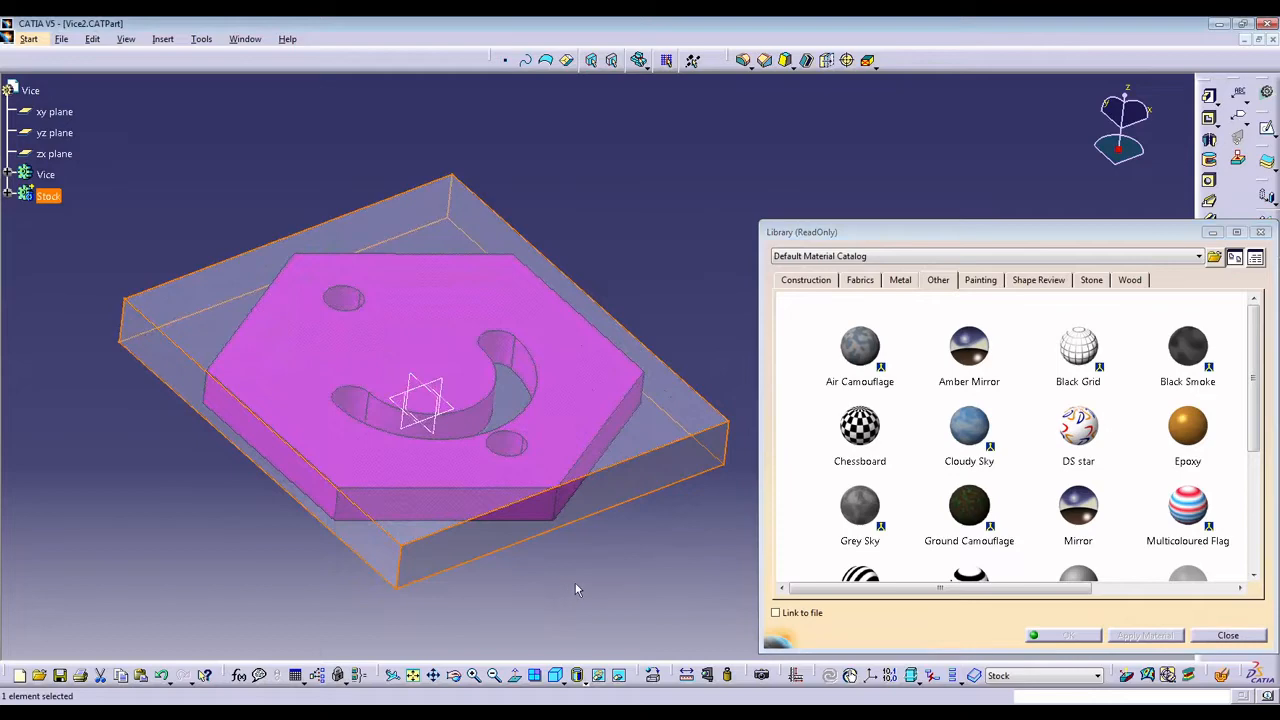
{"action": "left_click", "coordinate": [1198, 638]}
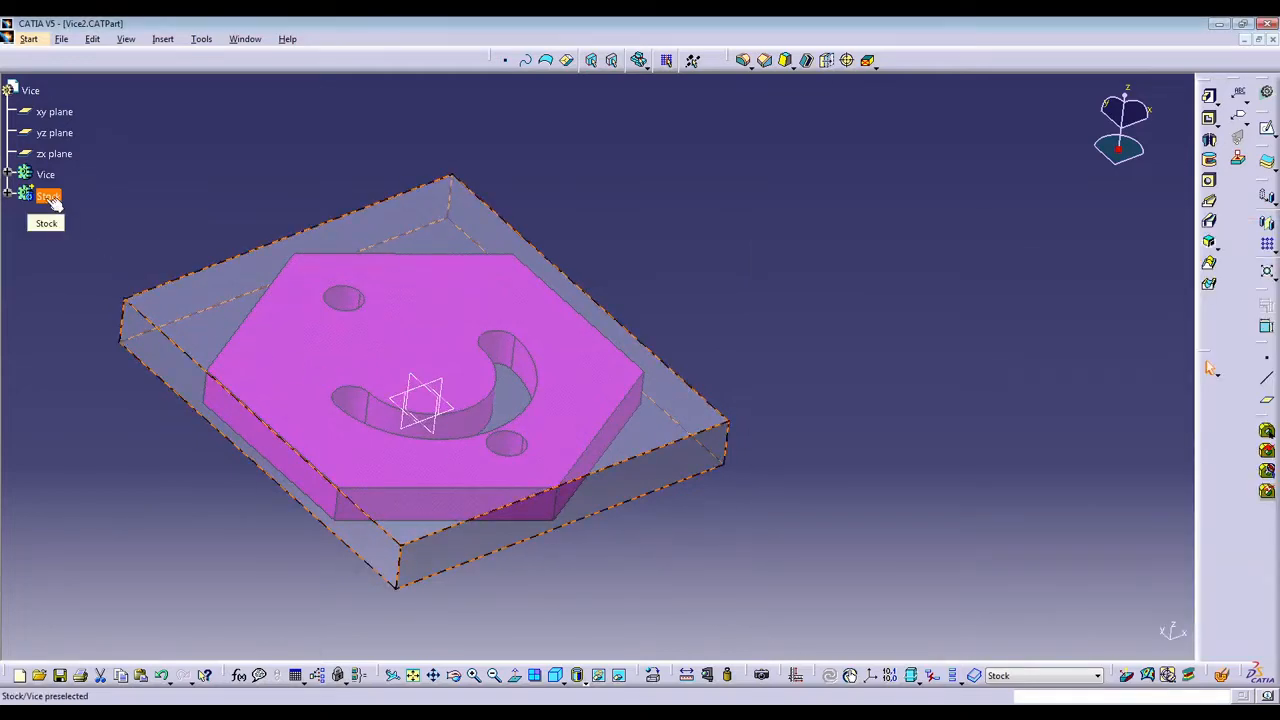
Apply the Aluminium metal from the Default Material Catalog to the Stock body.
{"action": "left_click", "coordinate": [48, 198]}
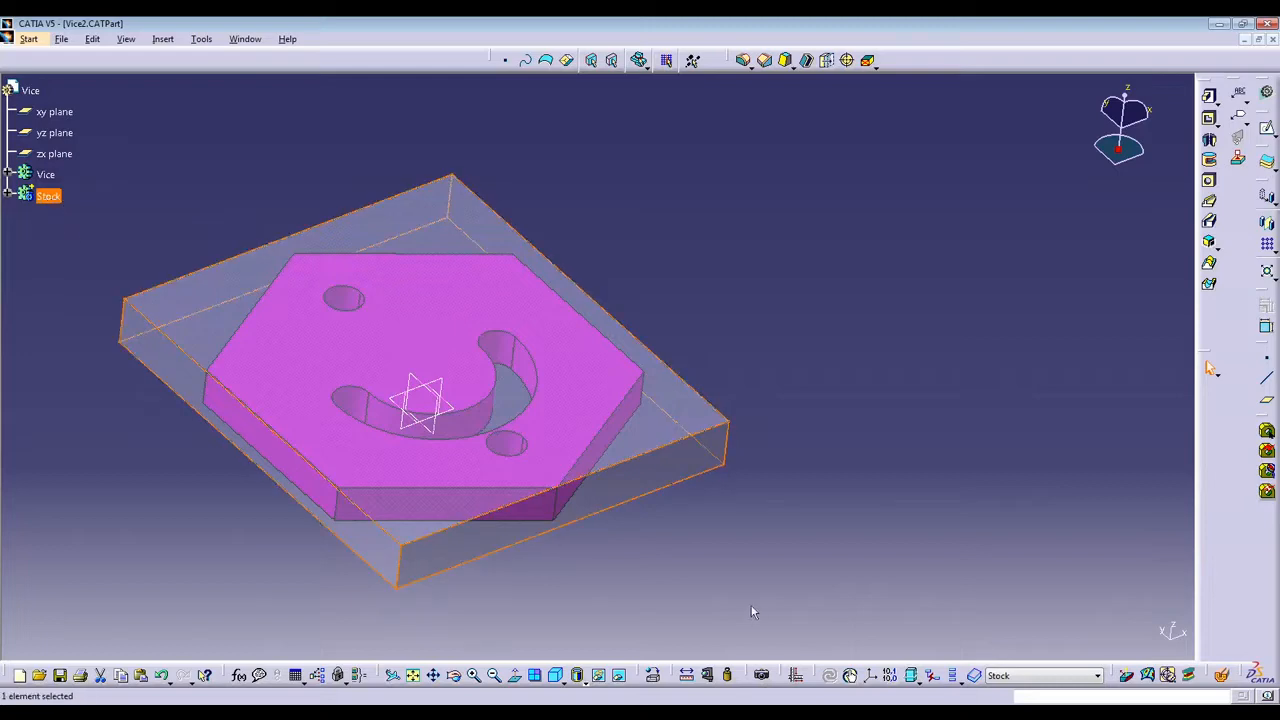
{"action": "left_click", "coordinate": [653, 675]}
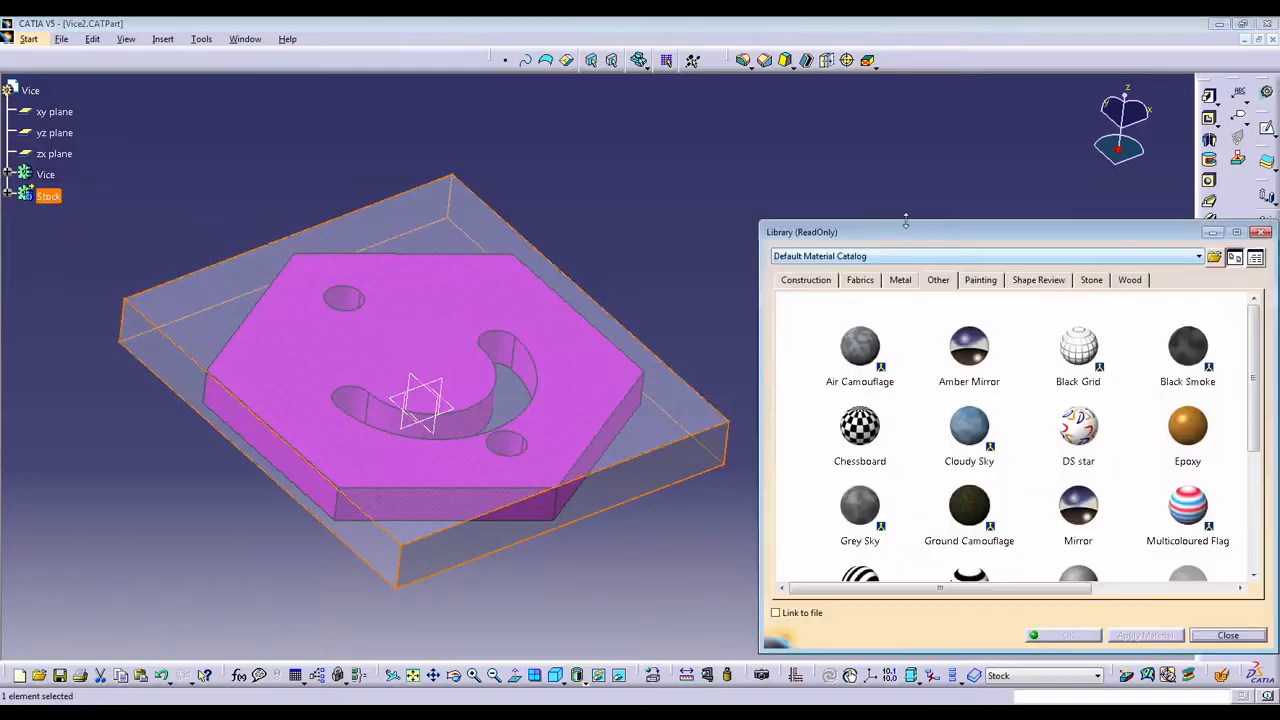
{"action": "left_click", "coordinate": [898, 281]}
{"action": "left_click", "coordinate": [842, 348]}
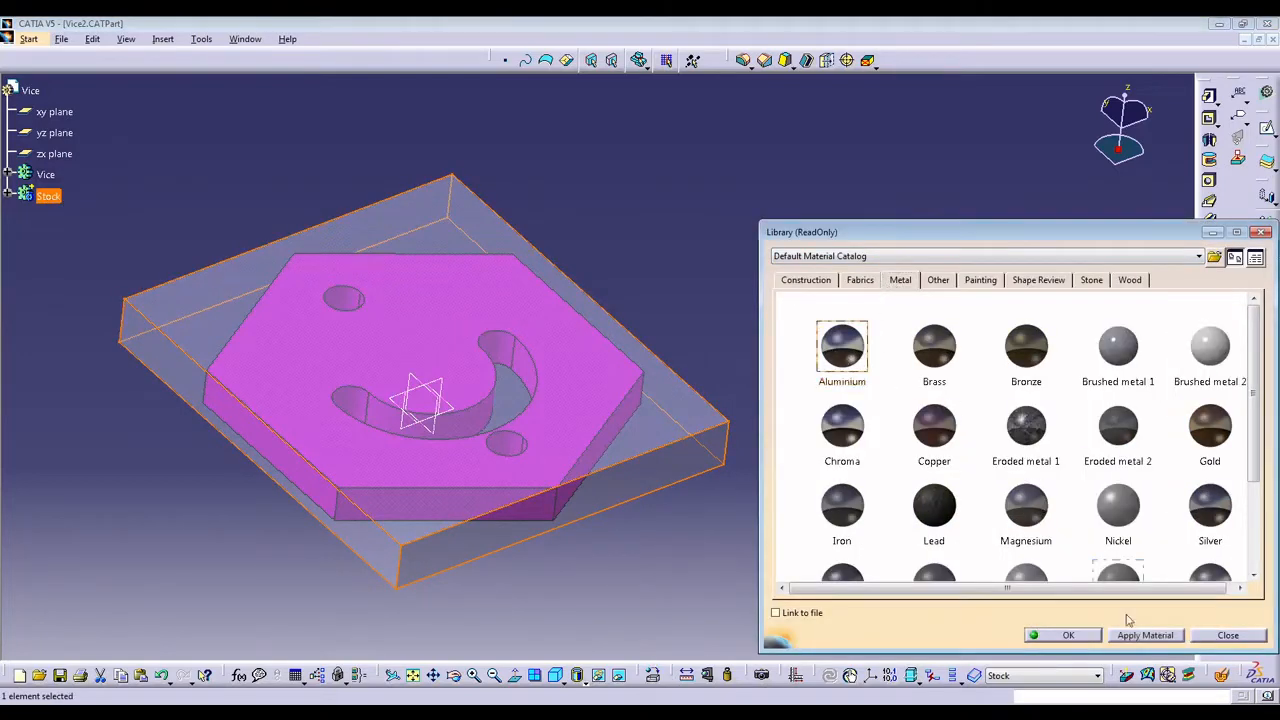
{"action": "left_click", "coordinate": [1143, 636]}
{"action": "left_click", "coordinate": [1066, 636]}
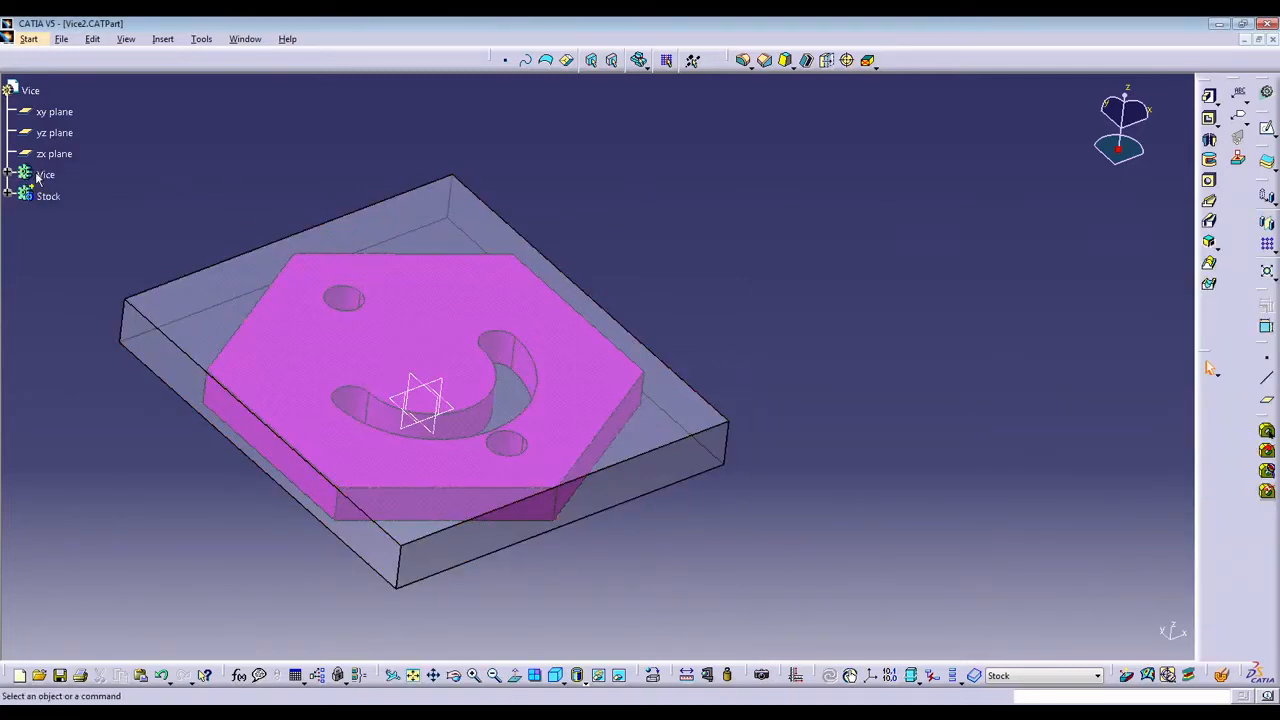
Expand the Stock and Vice bodies in the specification tree and define Vice as the in-work object.
{"action": "left_click", "coordinate": [8, 193]}
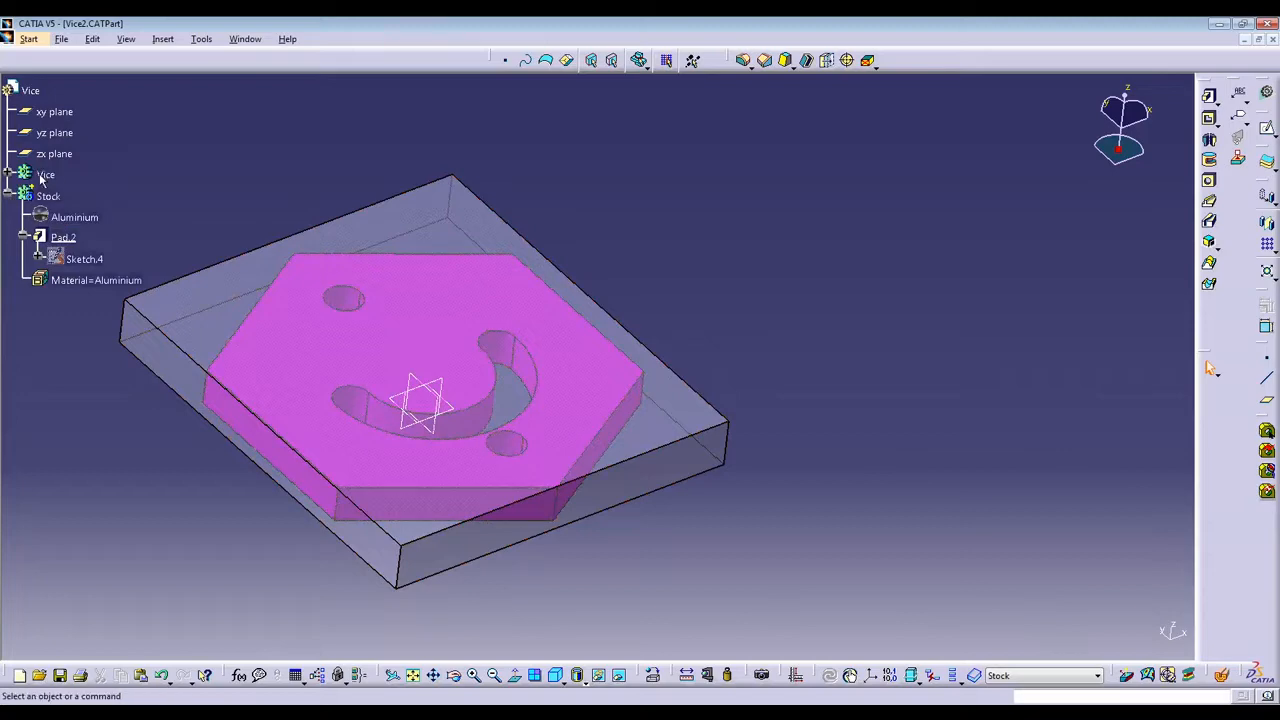
{"action": "left_click", "coordinate": [8, 175]}
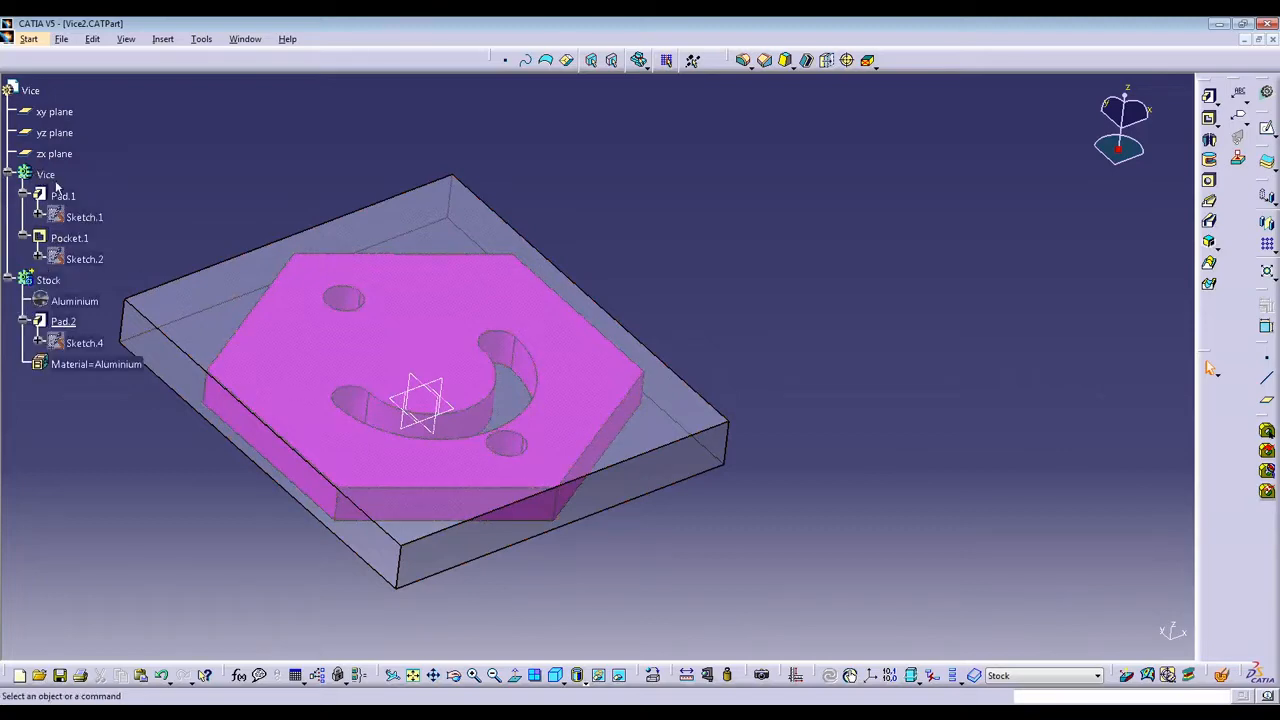
{"action": "right_click", "coordinate": [47, 176]}
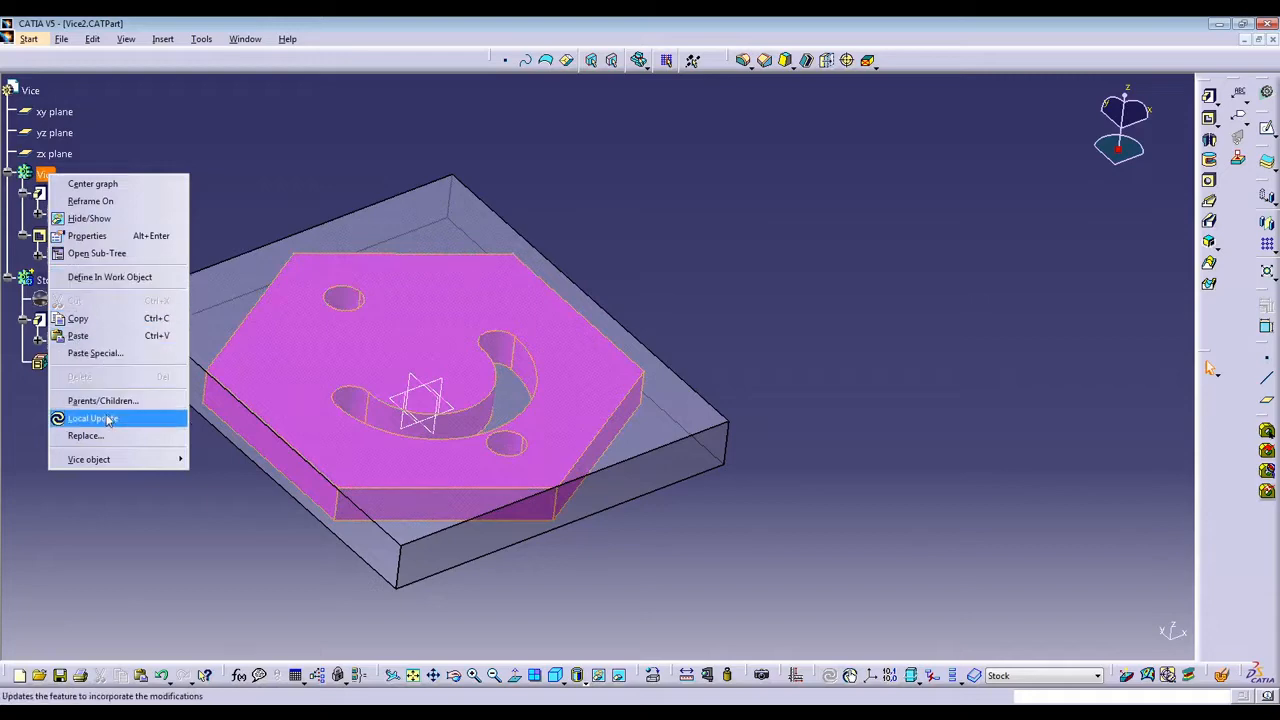
{"action": "left_click", "coordinate": [117, 280]}
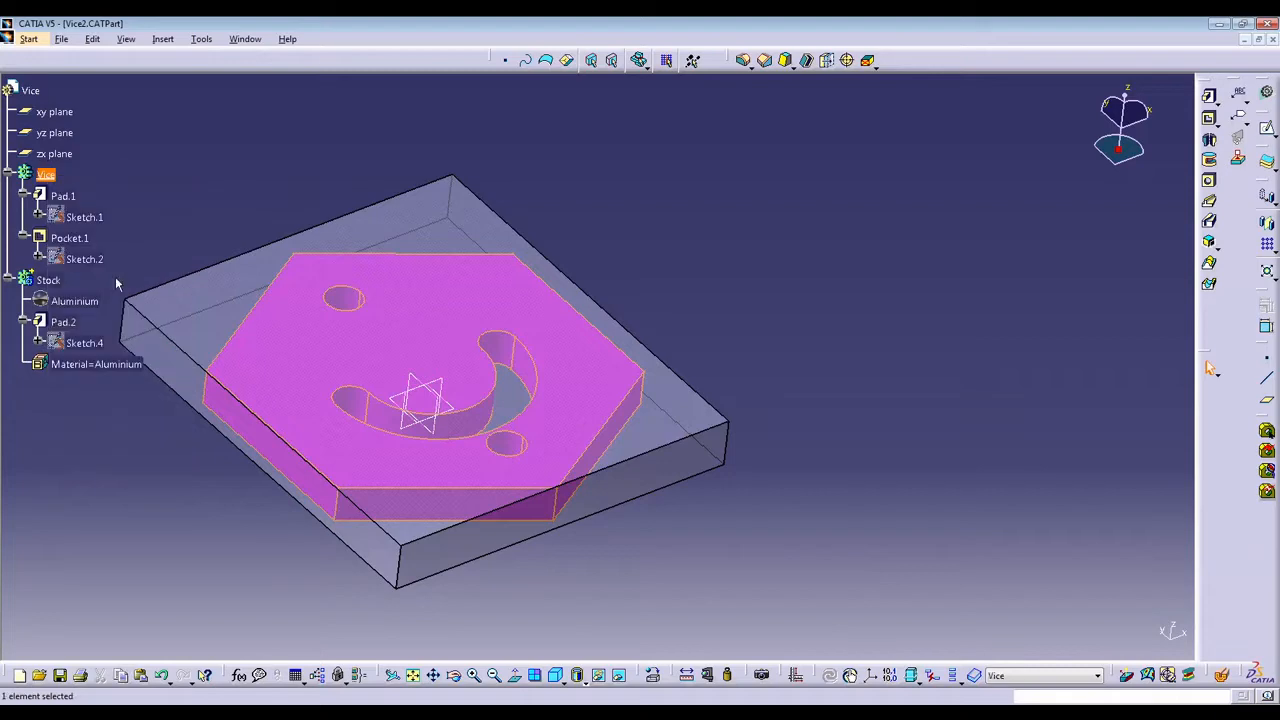
Apply the Aluminium metal from the Default Material Catalog to the Vice body, and collapse the Vice and Stock bodies in the specification tree.
{"action": "left_click", "coordinate": [653, 677]}
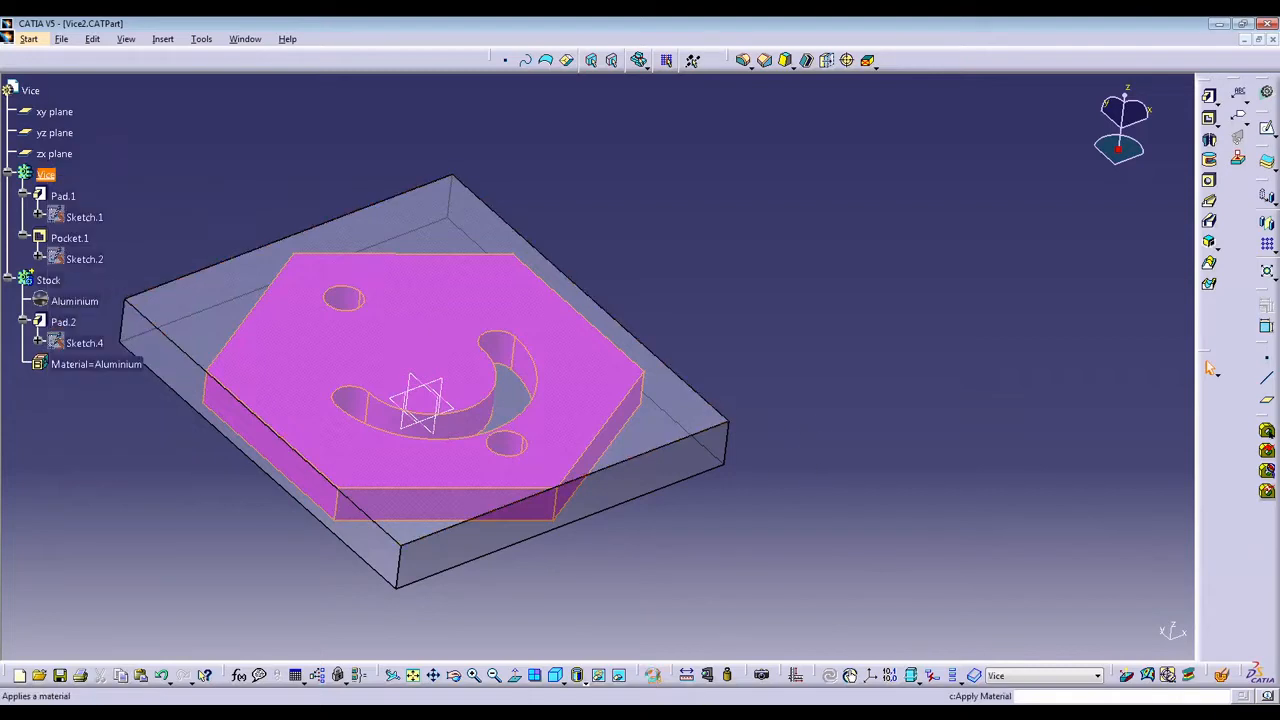
{"action": "left_click", "coordinate": [900, 280]}
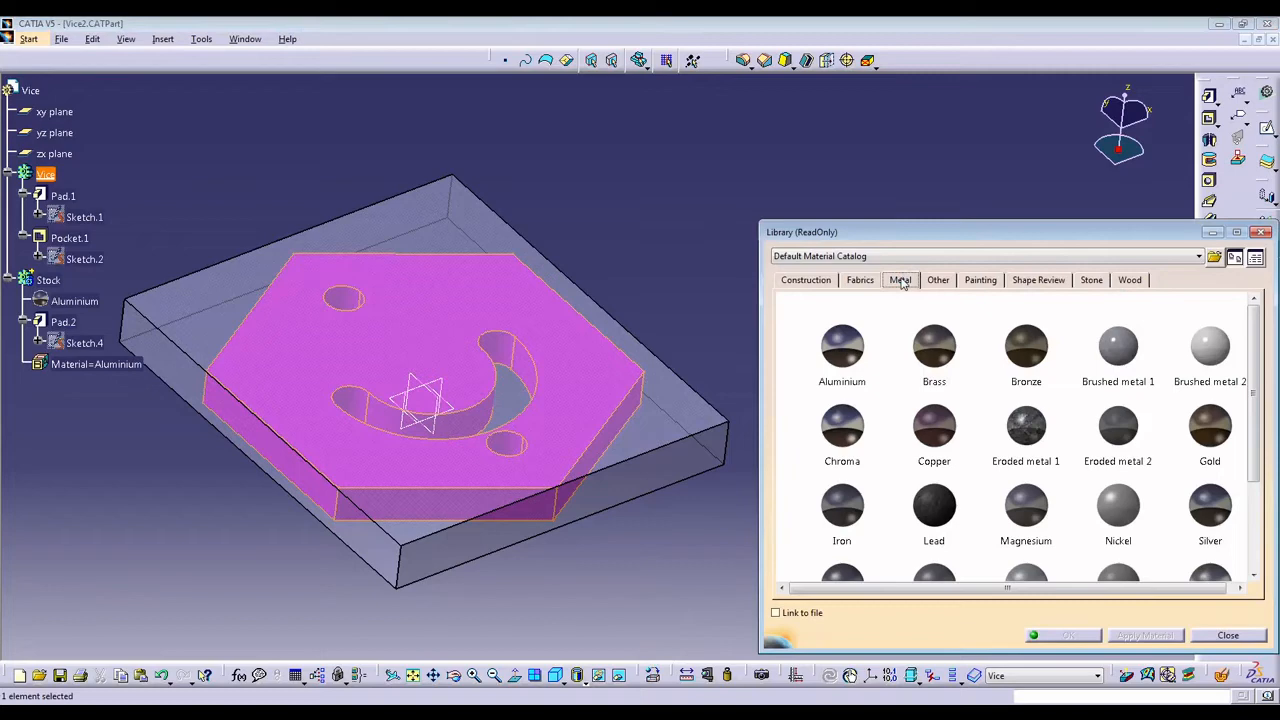
{"action": "left_click", "coordinate": [842, 346]}
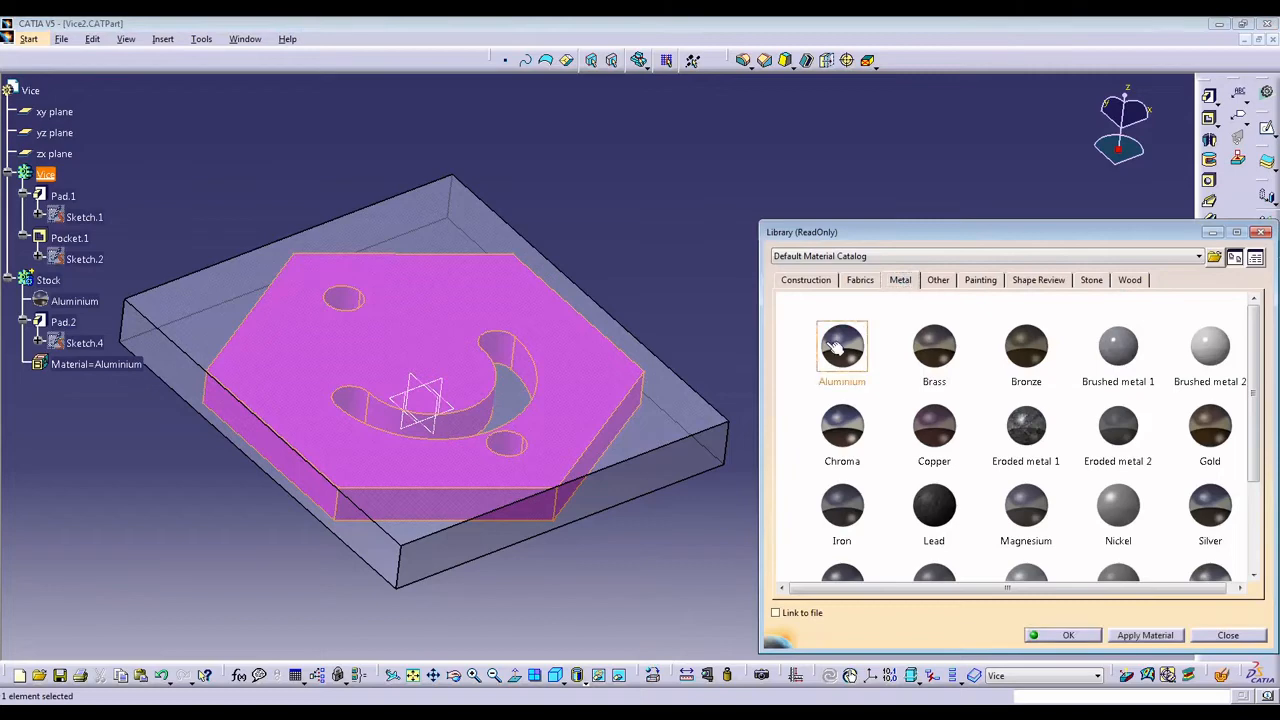
{"action": "left_click", "coordinate": [1092, 640]}
{"action": "left_click", "coordinate": [962, 457]}
{"action": "middle_click_drag", "start_coordinate": [663, 438], "coordinate": [773, 400]}
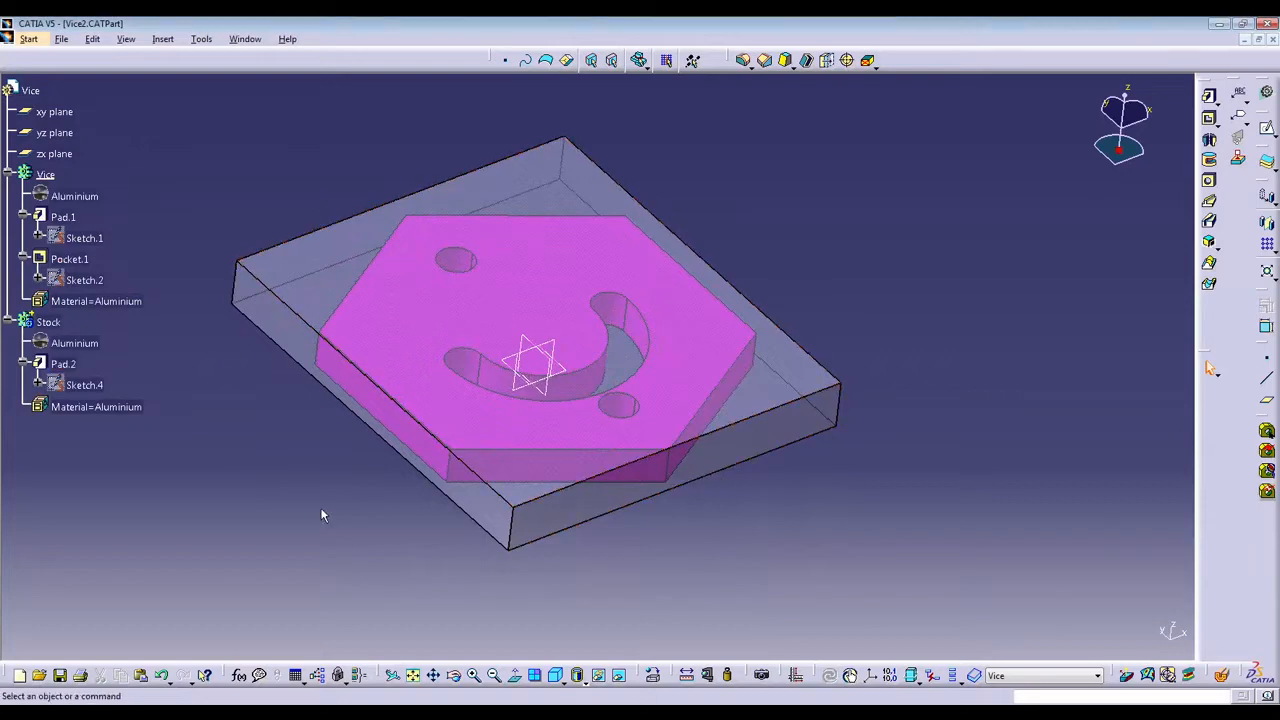
{"action": "left_click", "coordinate": [9, 322]}
{"action": "left_click", "coordinate": [8, 175]}
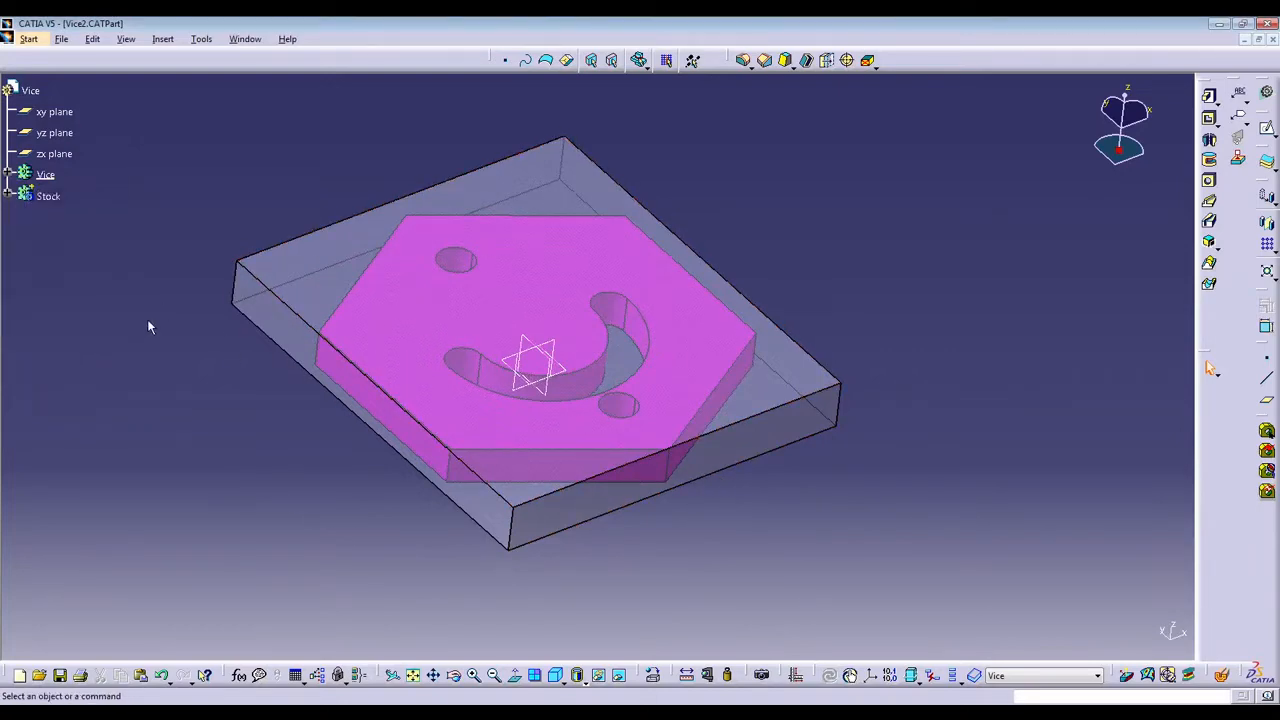
Review the mechanical, feature and graphic properties of the Stock body.
{"action": "right_click", "coordinate": [48, 197]}
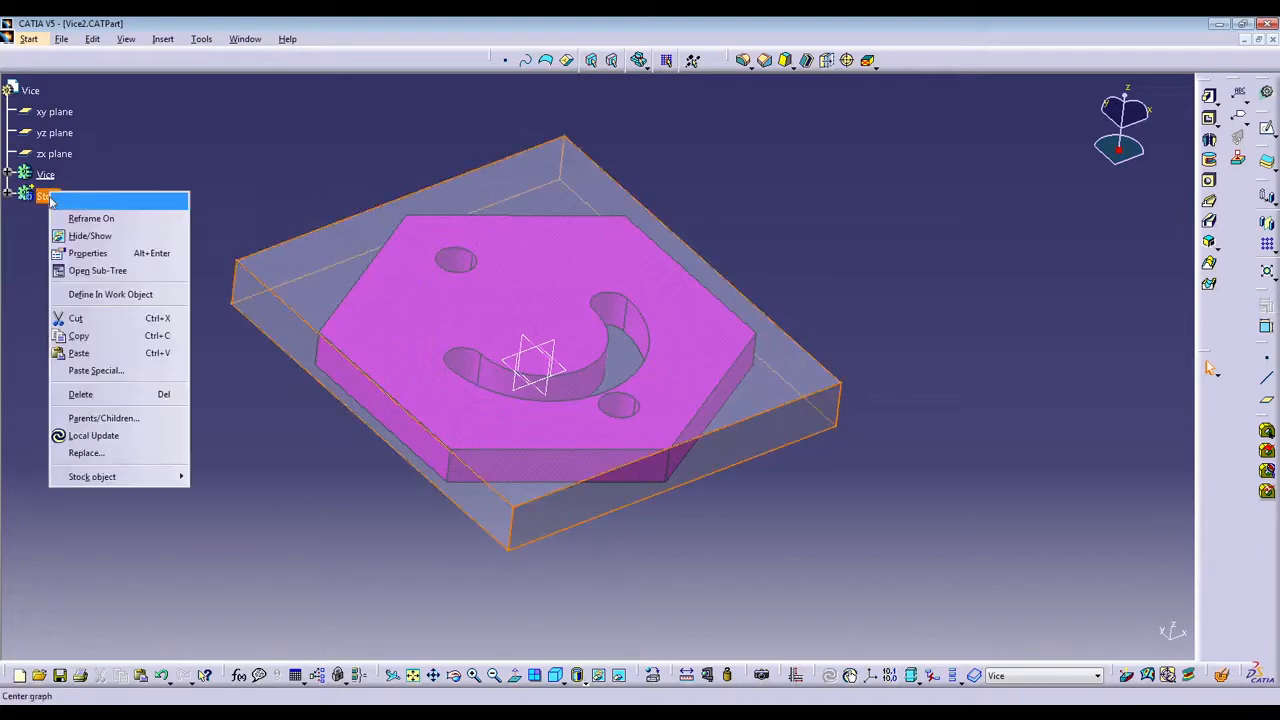
{"action": "left_click", "coordinate": [140, 254]}
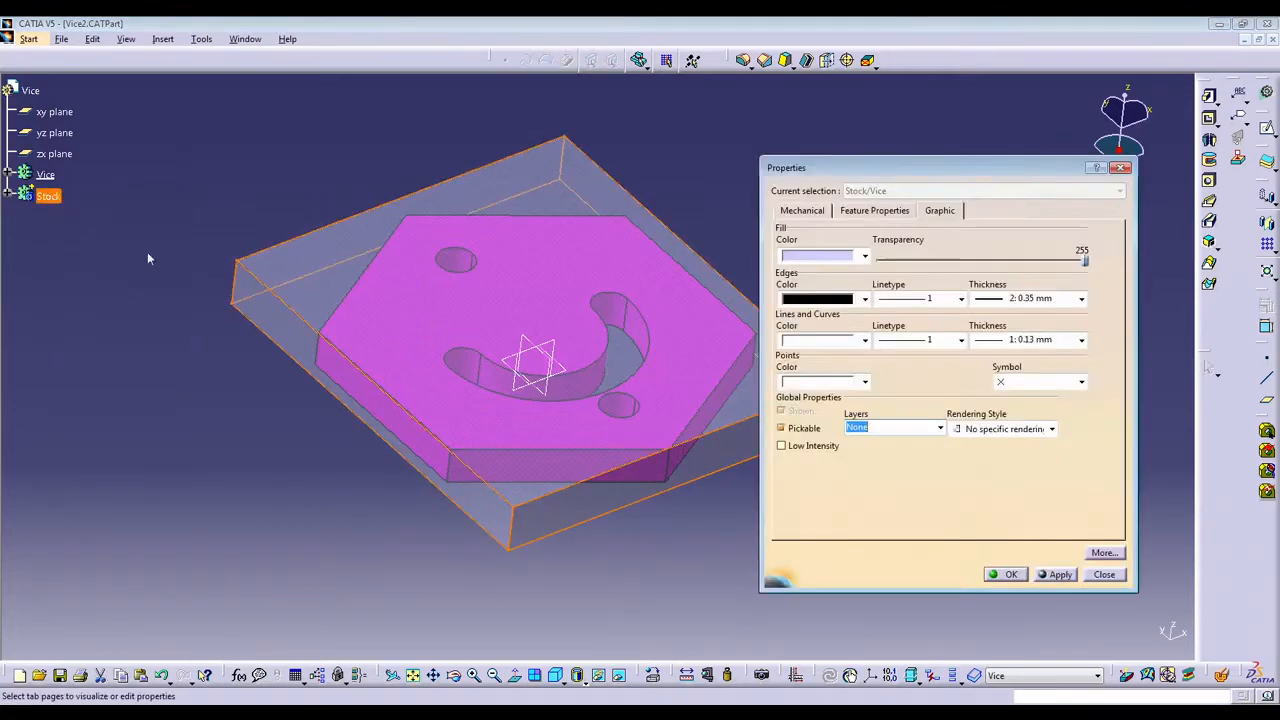
{"action": "left_click", "coordinate": [820, 212]}
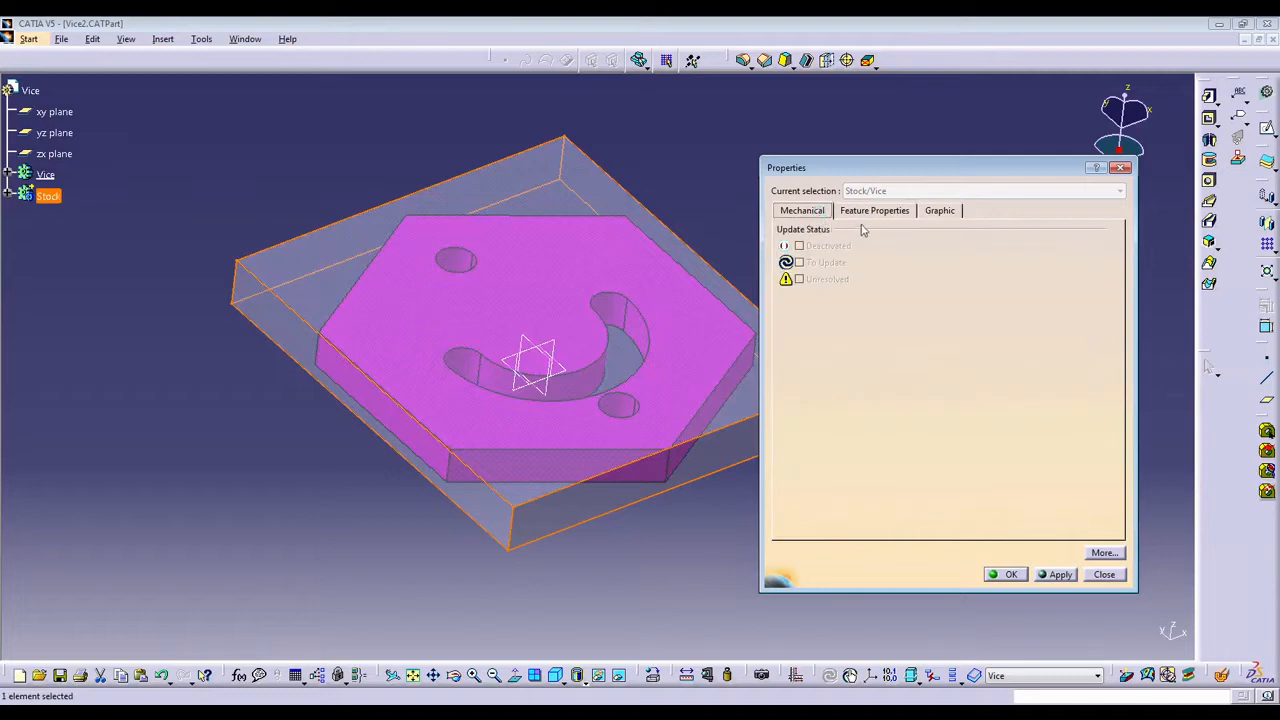
{"action": "left_click", "coordinate": [872, 212]}
{"action": "left_click", "coordinate": [942, 210]}
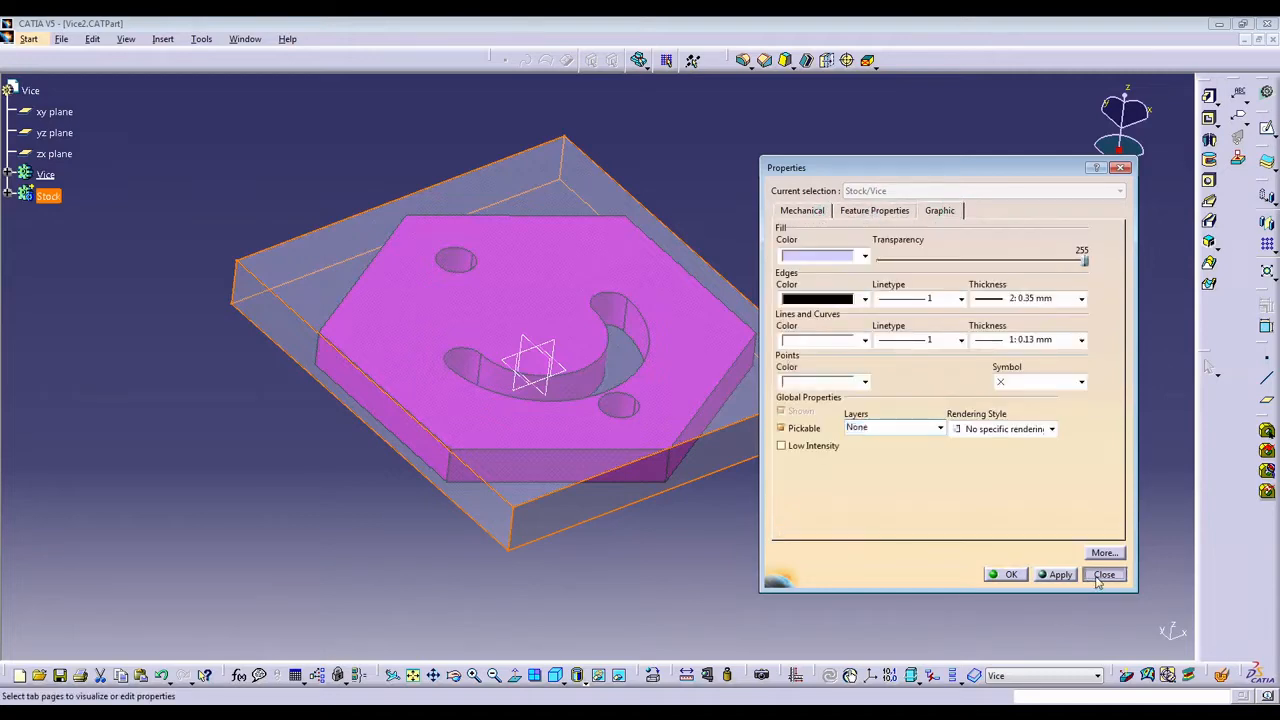
{"action": "left_click", "coordinate": [1104, 574]}
Examine the Stock body's full set of properties, including PLM document attributes, DRM protection, ENOVIA V6, design collaboration and standards.
{"action": "right_click", "coordinate": [46, 197]}
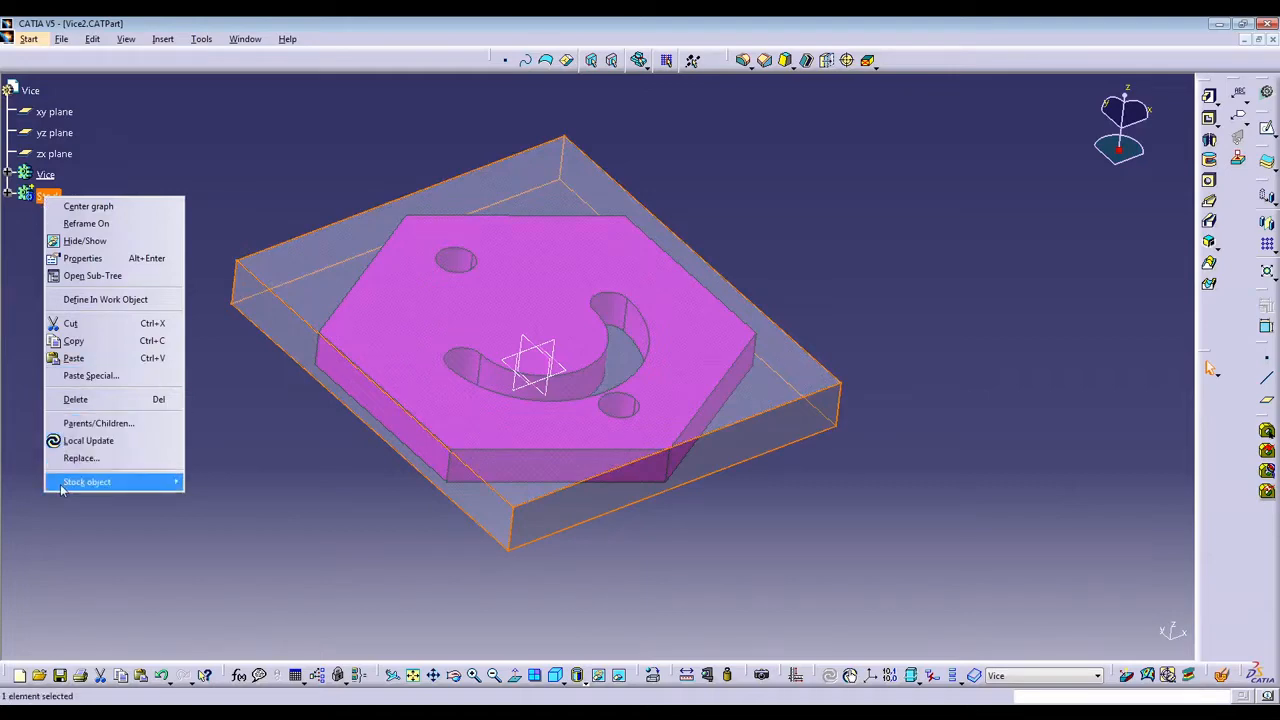
{"action": "left_click", "coordinate": [82, 258]}
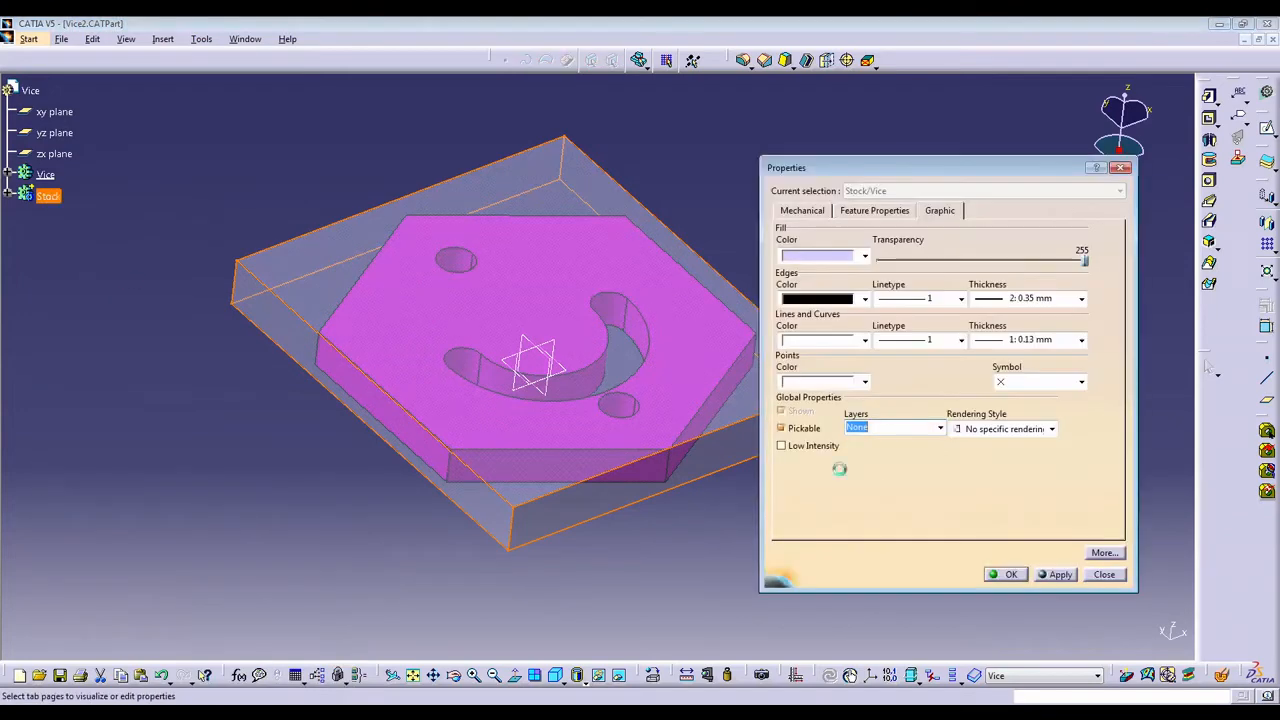
{"action": "left_click", "coordinate": [882, 212]}
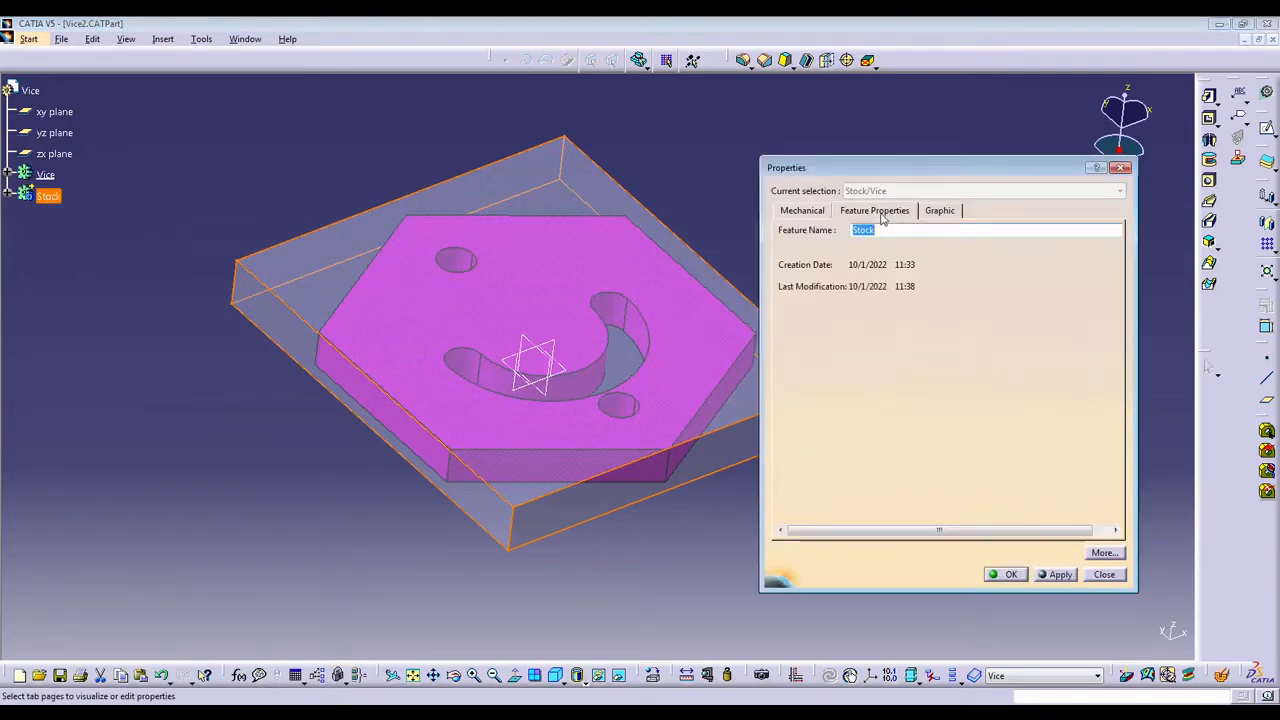
{"action": "left_click", "coordinate": [810, 211]}
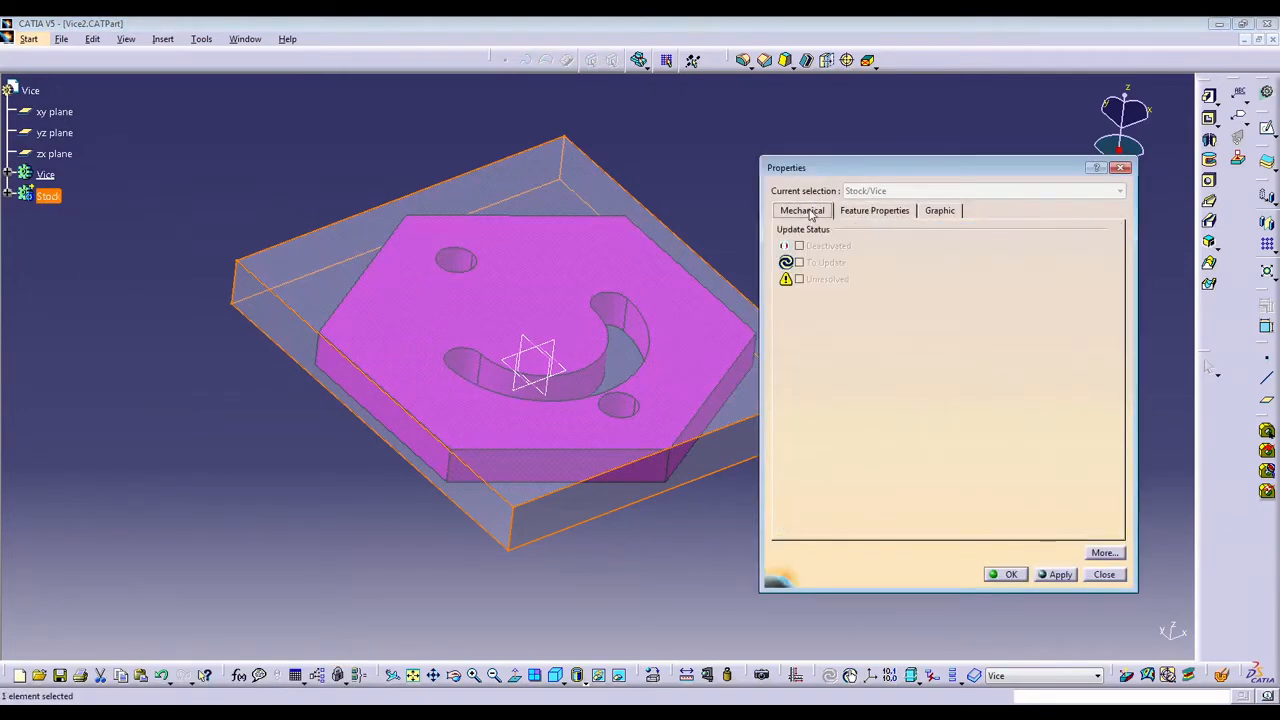
{"action": "left_click", "coordinate": [1104, 555]}
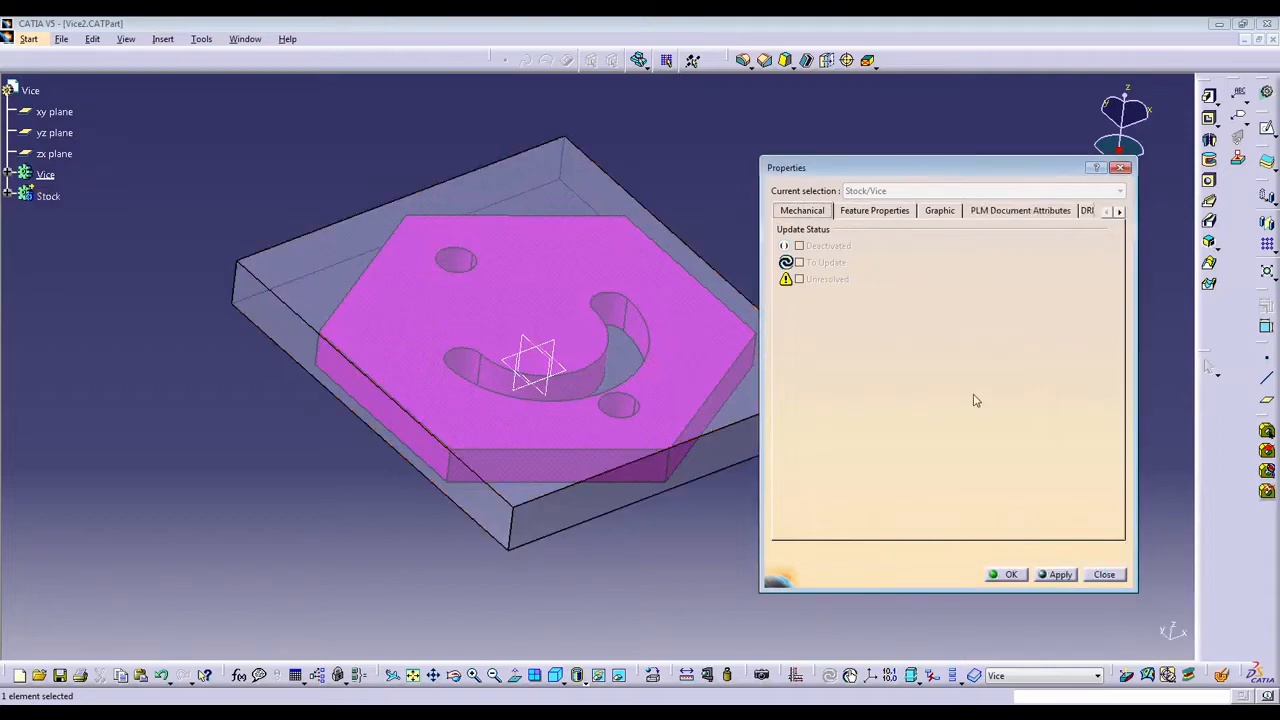
{"action": "left_click", "coordinate": [900, 211]}
{"action": "left_click", "coordinate": [942, 211]}
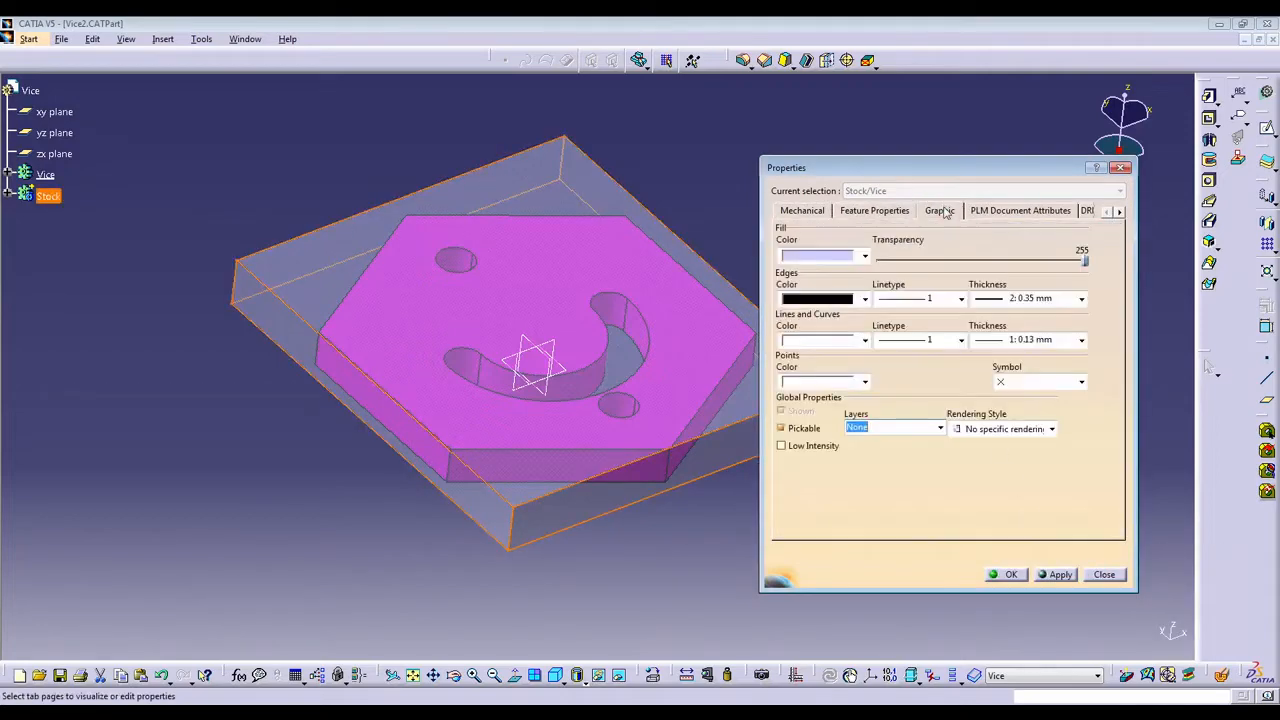
{"action": "left_click", "coordinate": [995, 211]}
{"action": "left_click", "coordinate": [1119, 212]}
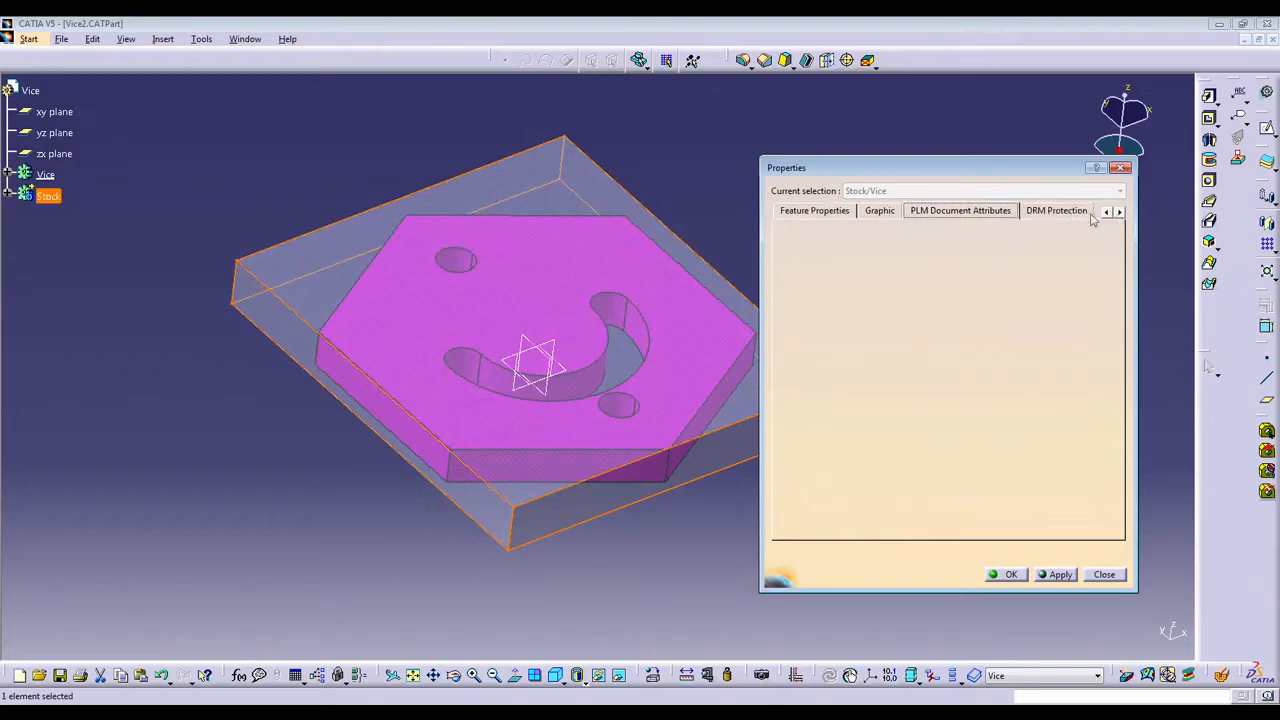
{"action": "left_click", "coordinate": [1088, 213]}
{"action": "left_click", "coordinate": [1088, 212]}
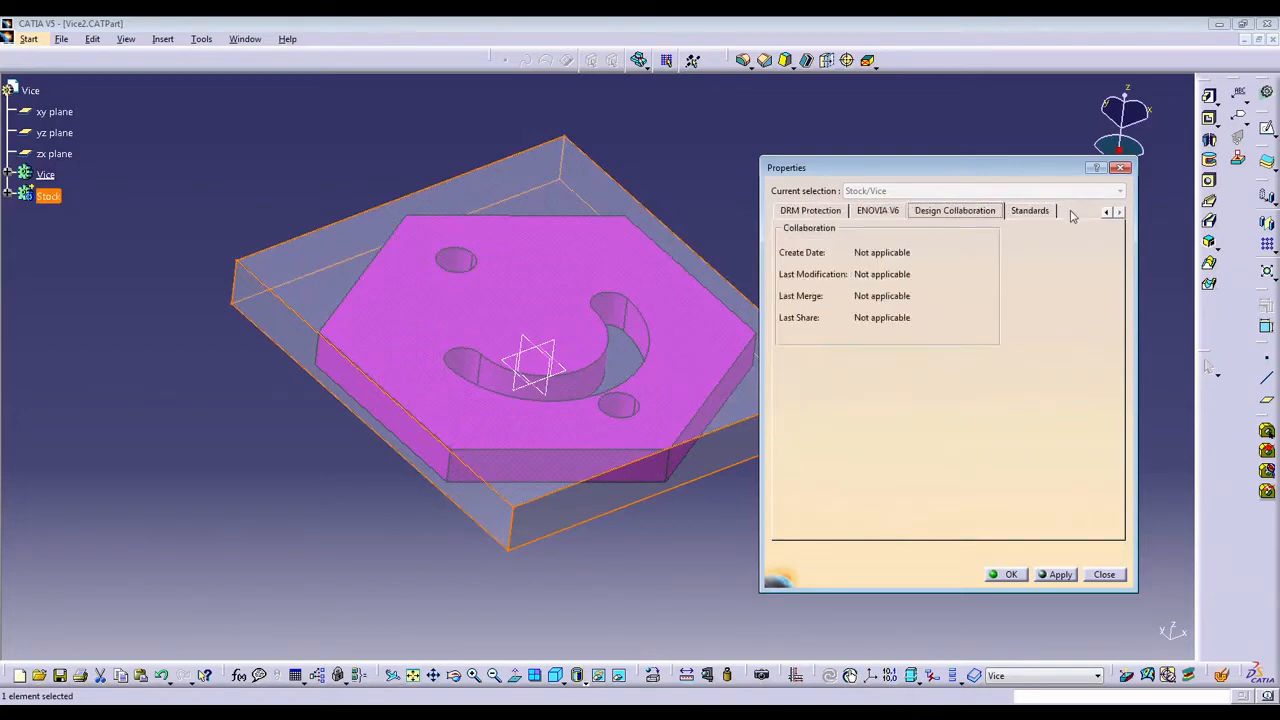
{"action": "left_click", "coordinate": [1040, 213]}
{"action": "left_click", "coordinate": [878, 213]}
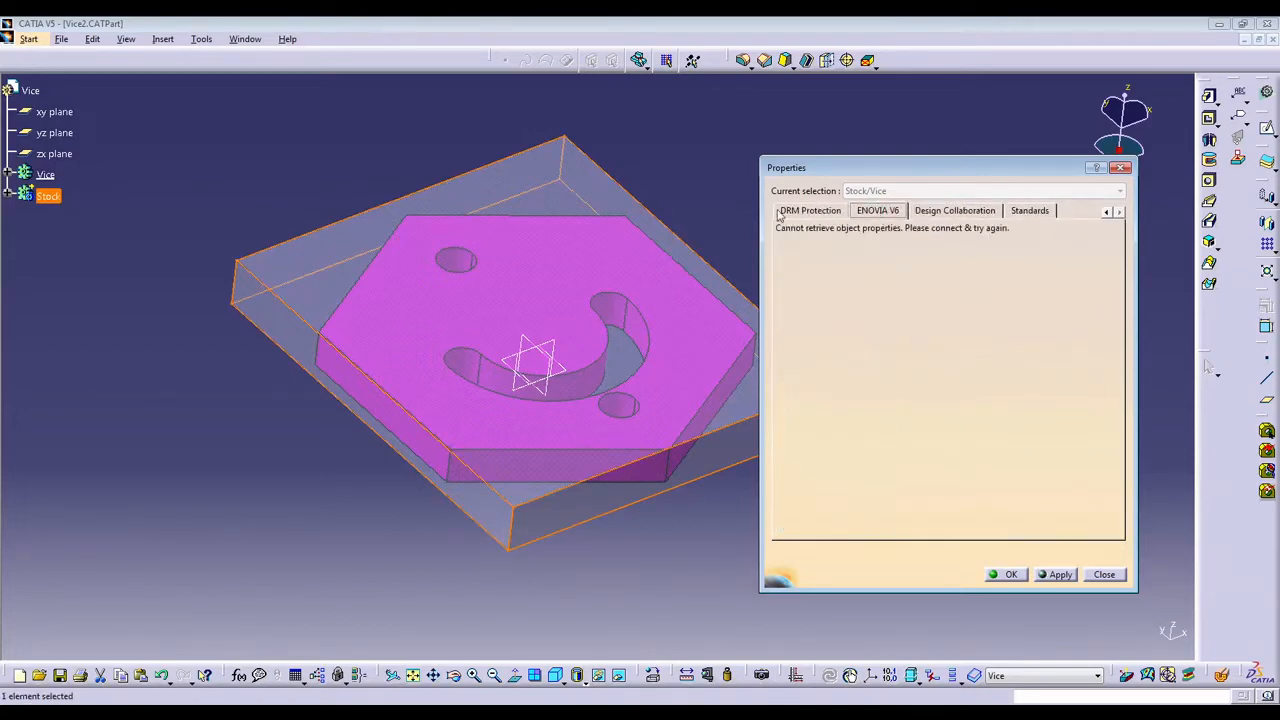
{"action": "left_click", "coordinate": [810, 212]}
{"action": "left_click", "coordinate": [1105, 213]}
{"action": "left_click", "coordinate": [1105, 213]}
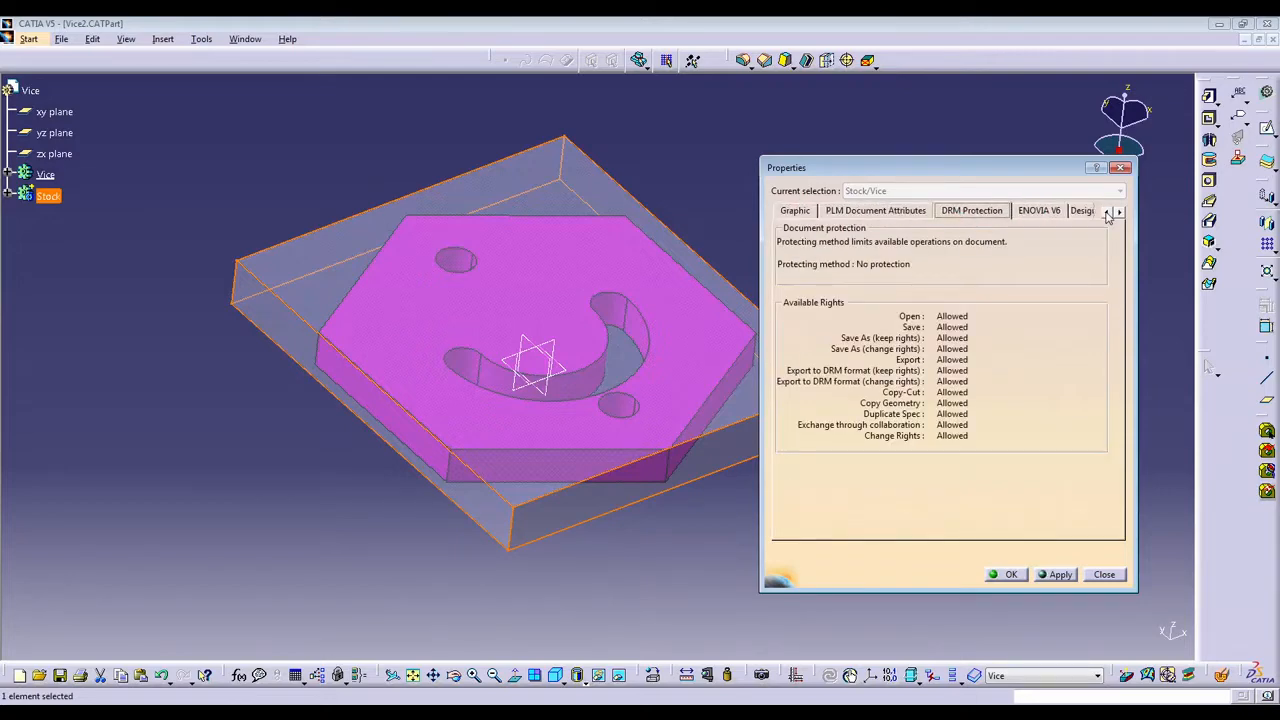
{"action": "left_click", "coordinate": [1106, 213]}
{"action": "left_click", "coordinate": [1106, 213]}
{"action": "left_click", "coordinate": [818, 211]}
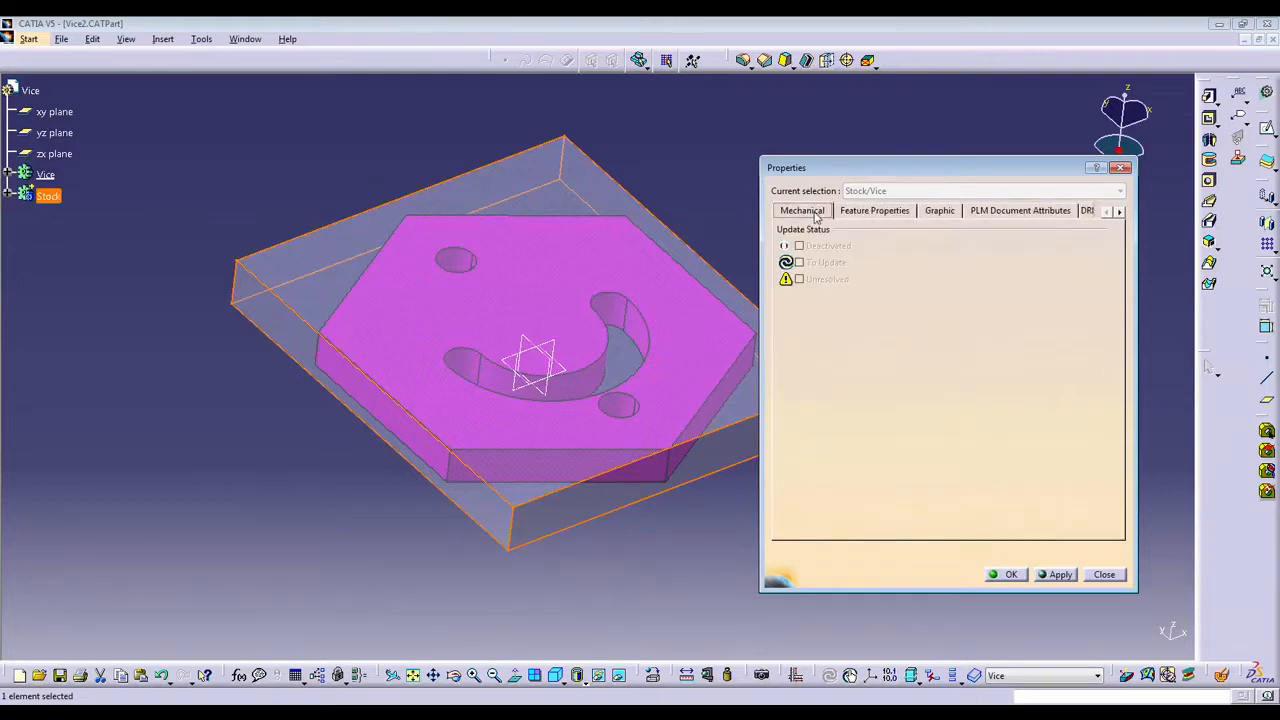
{"action": "left_click", "coordinate": [895, 212]}
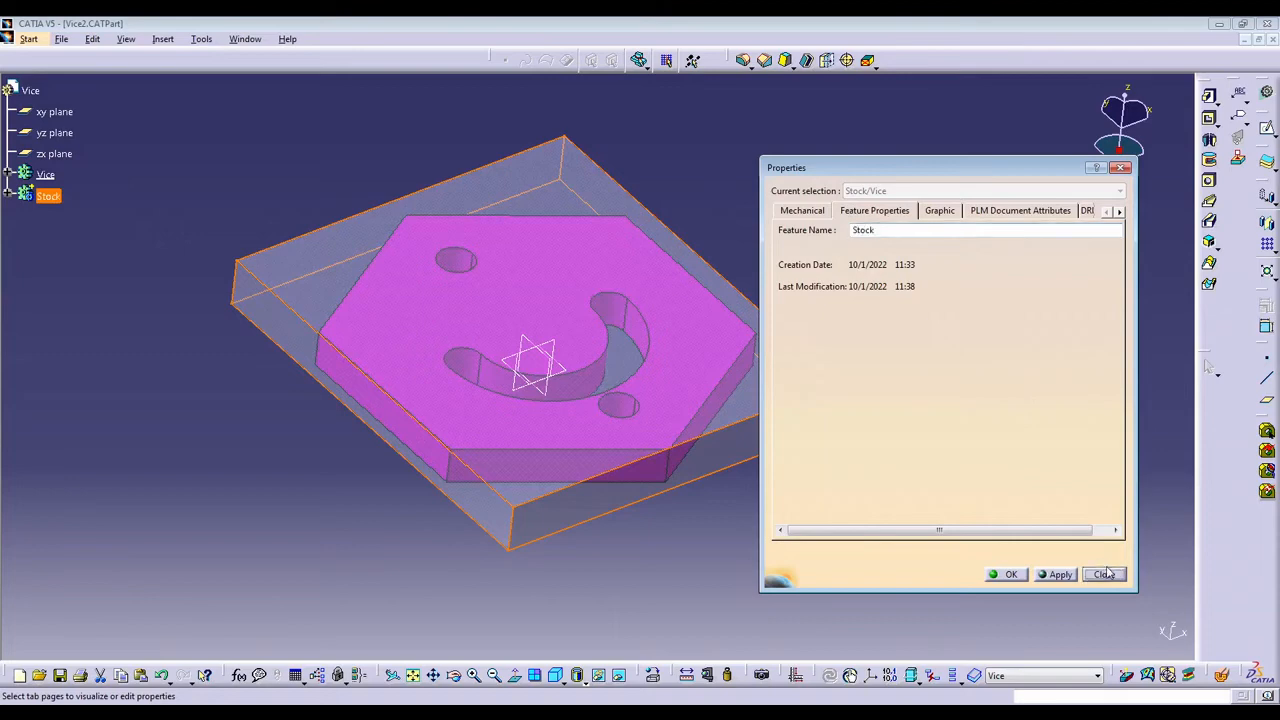
{"action": "left_click", "coordinate": [1105, 573]}
Switch to the Prismatic Machining workbench to start a machining process for the Vice part.
{"action": "middle_click_drag", "start_coordinate": [606, 289], "coordinate": [690, 300]}
{"action": "left_click", "coordinate": [352, 176]}
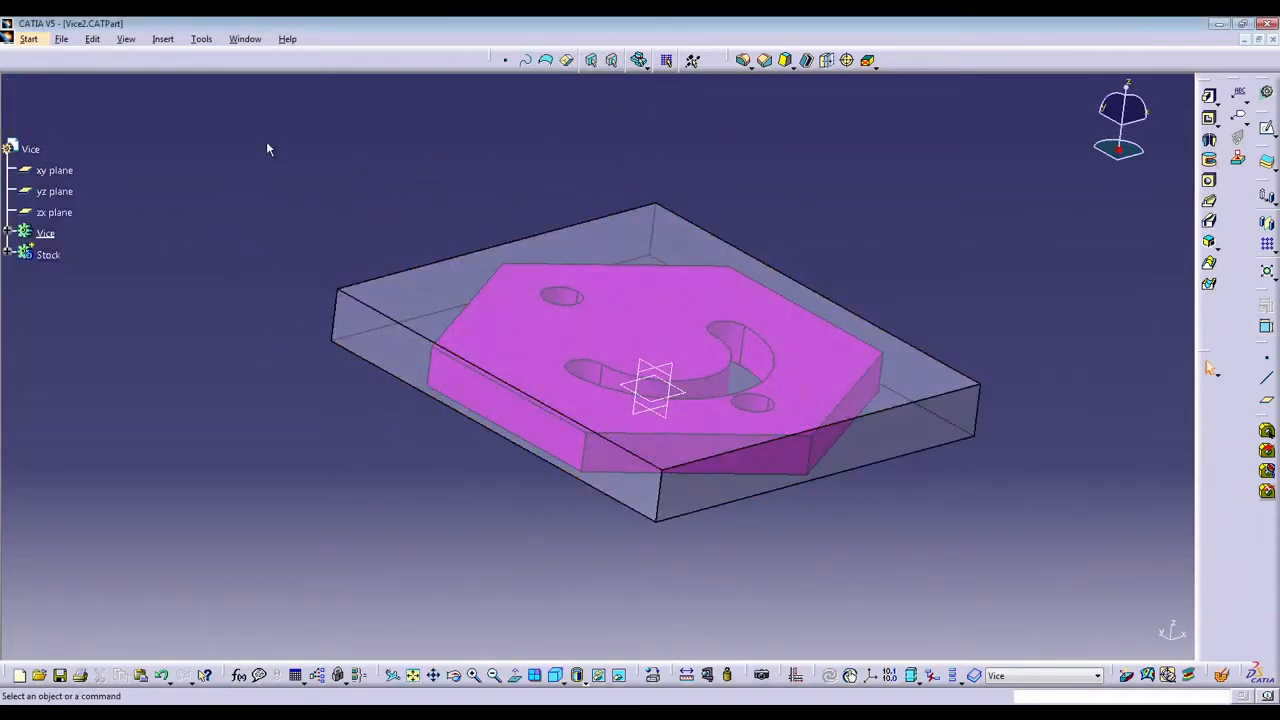
{"action": "middle_click_drag", "start_coordinate": [540, 254], "coordinate": [634, 455]}
{"action": "left_click", "coordinate": [40, 41]}
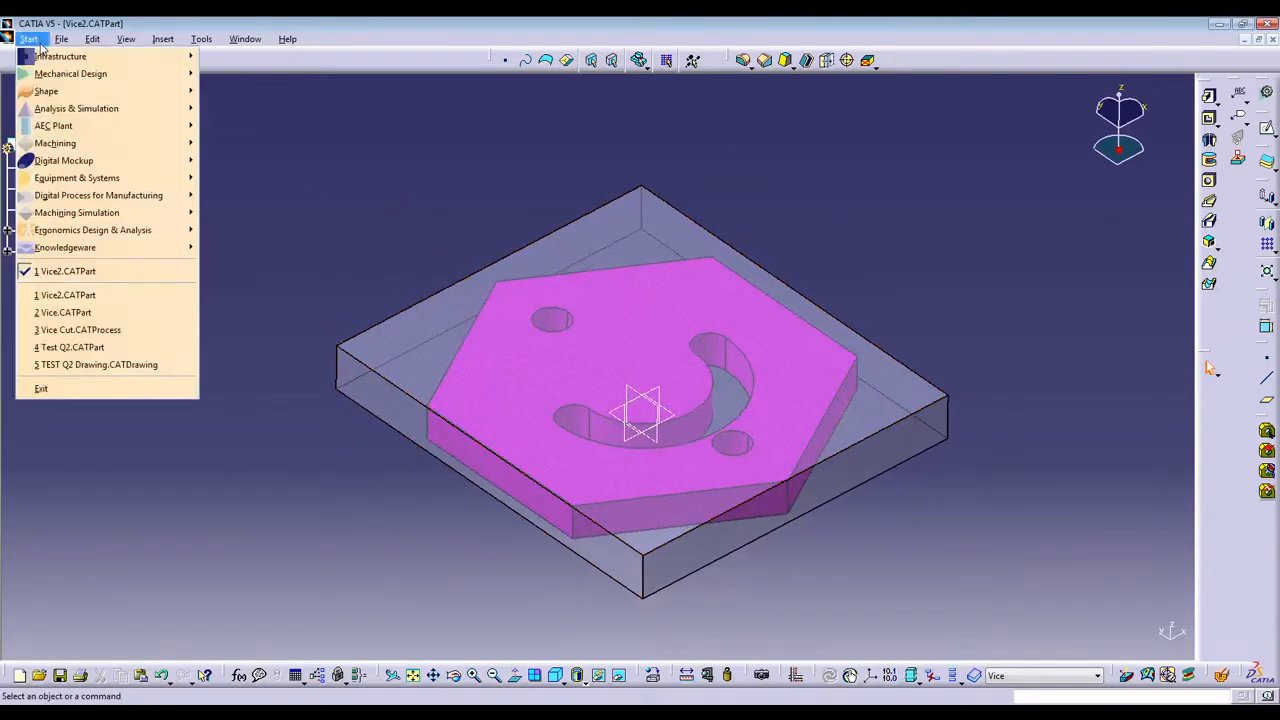
{"action": "mouse_move", "coordinate": [153, 149]}
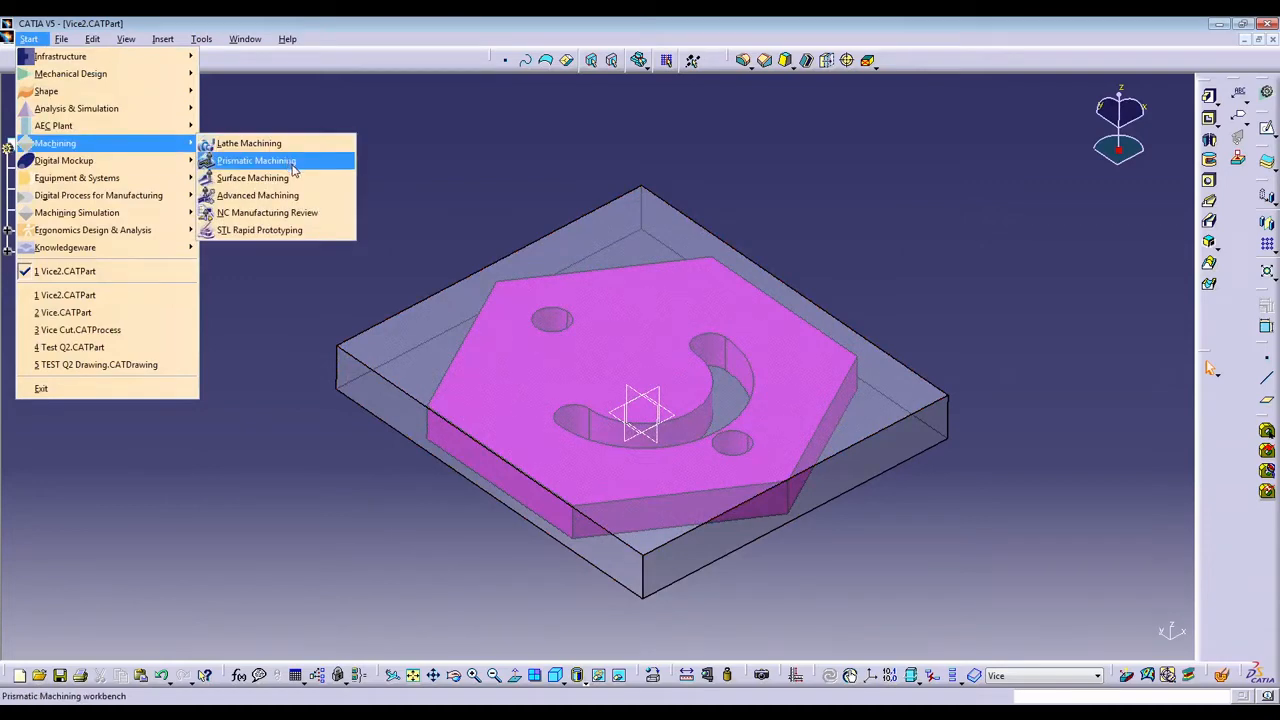
{"action": "left_click", "coordinate": [294, 170]}
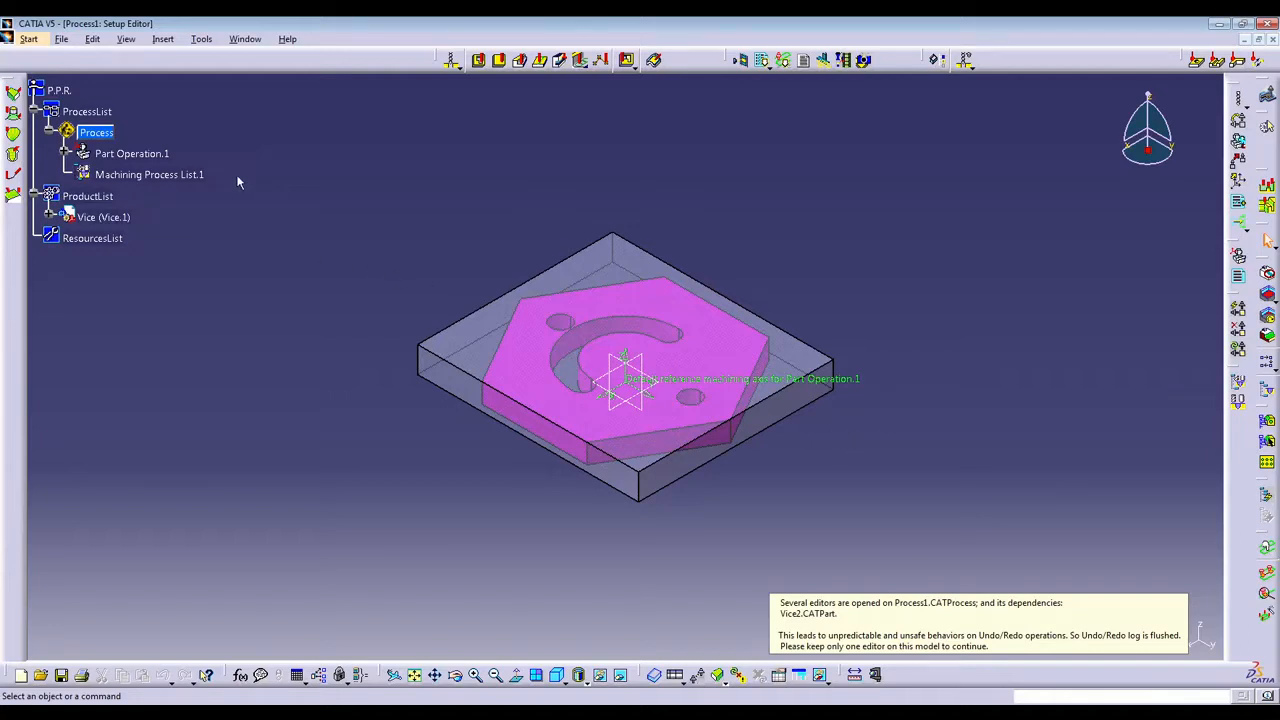
Open the machine settings of Part Operation.1 and check the available post processors in the 3-axis machine's numerical control data.
{"action": "left_click", "coordinate": [65, 155]}
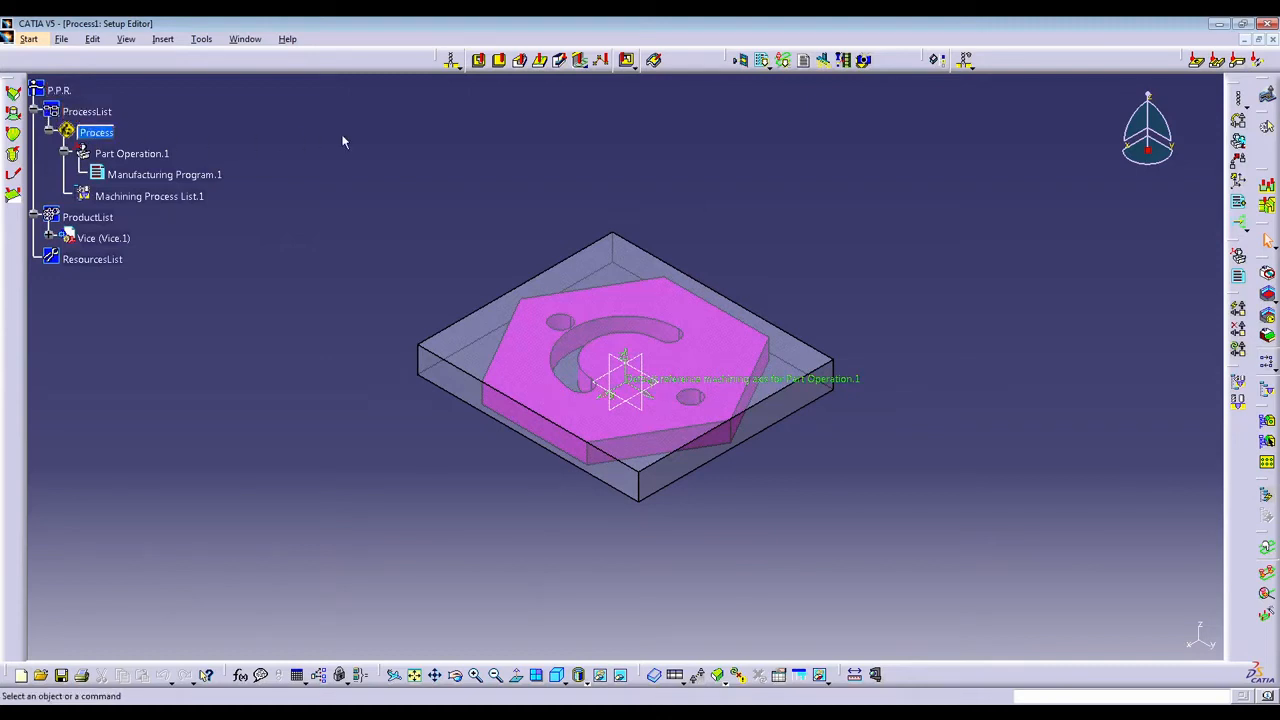
{"action": "left_click", "coordinate": [125, 154]}
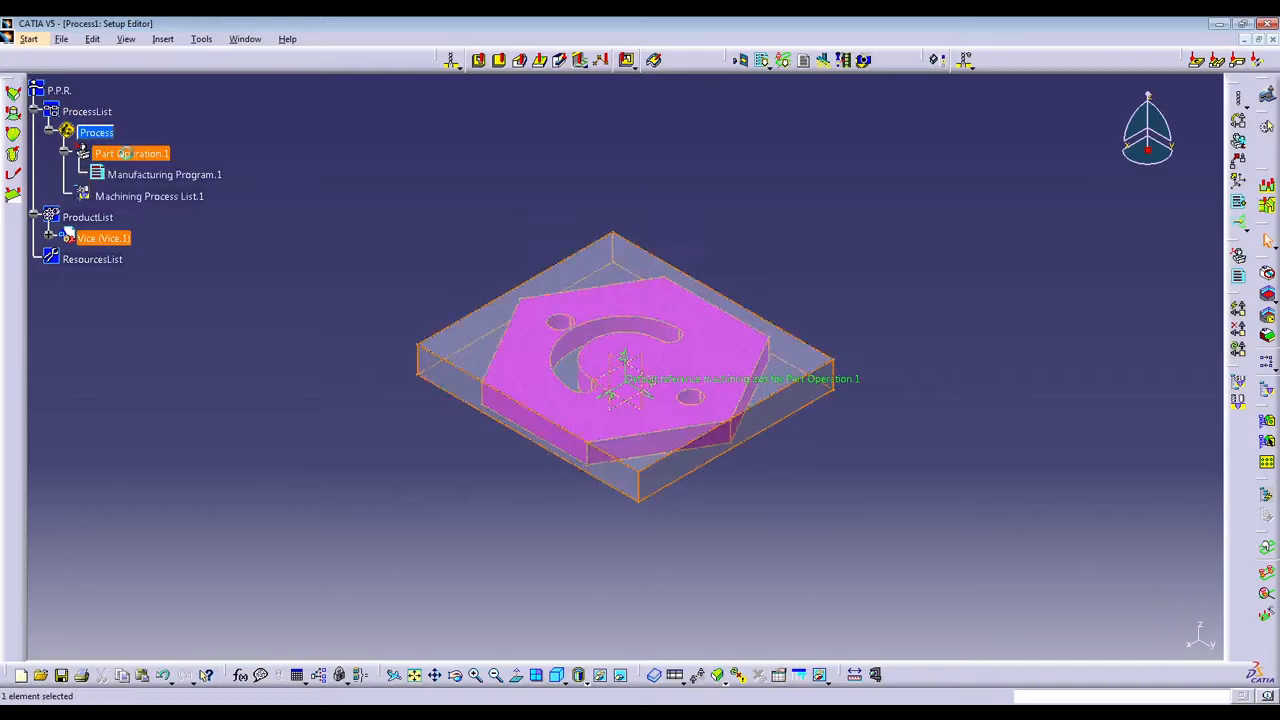
{"action": "double_click", "coordinate": [160, 155]}
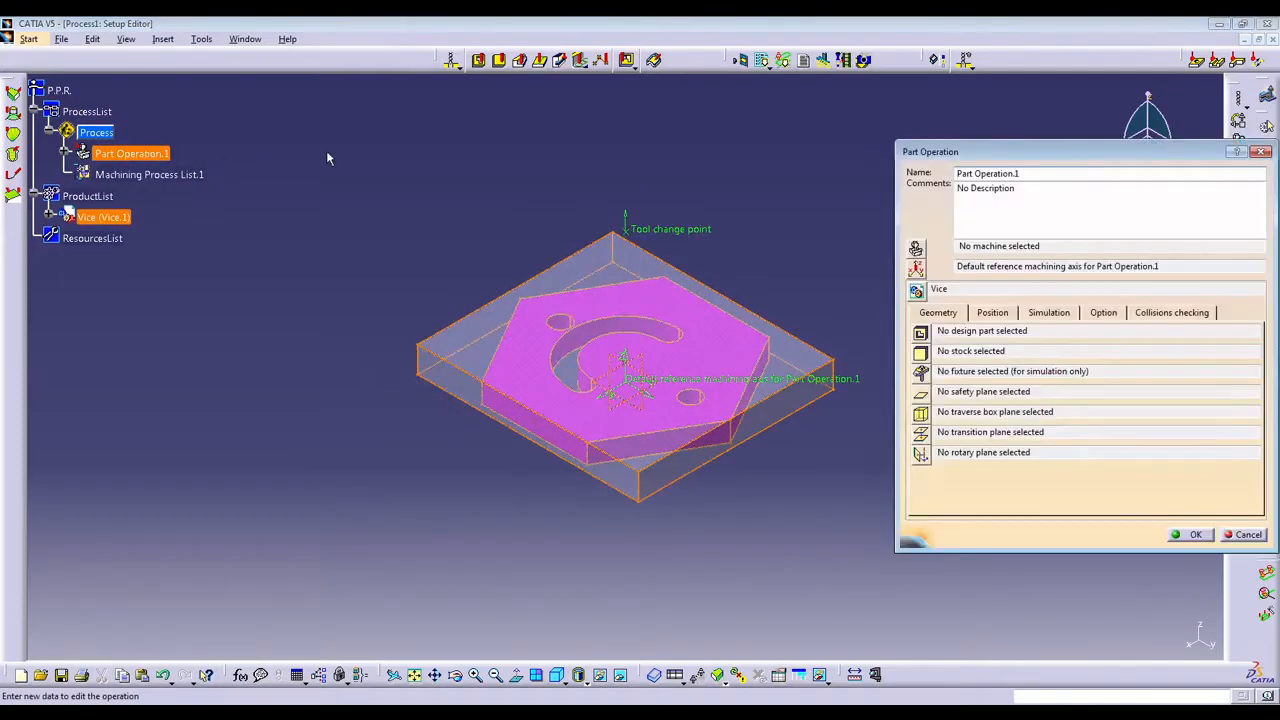
{"action": "left_click_drag", "start_coordinate": [1079, 159], "coordinate": [1023, 263]}
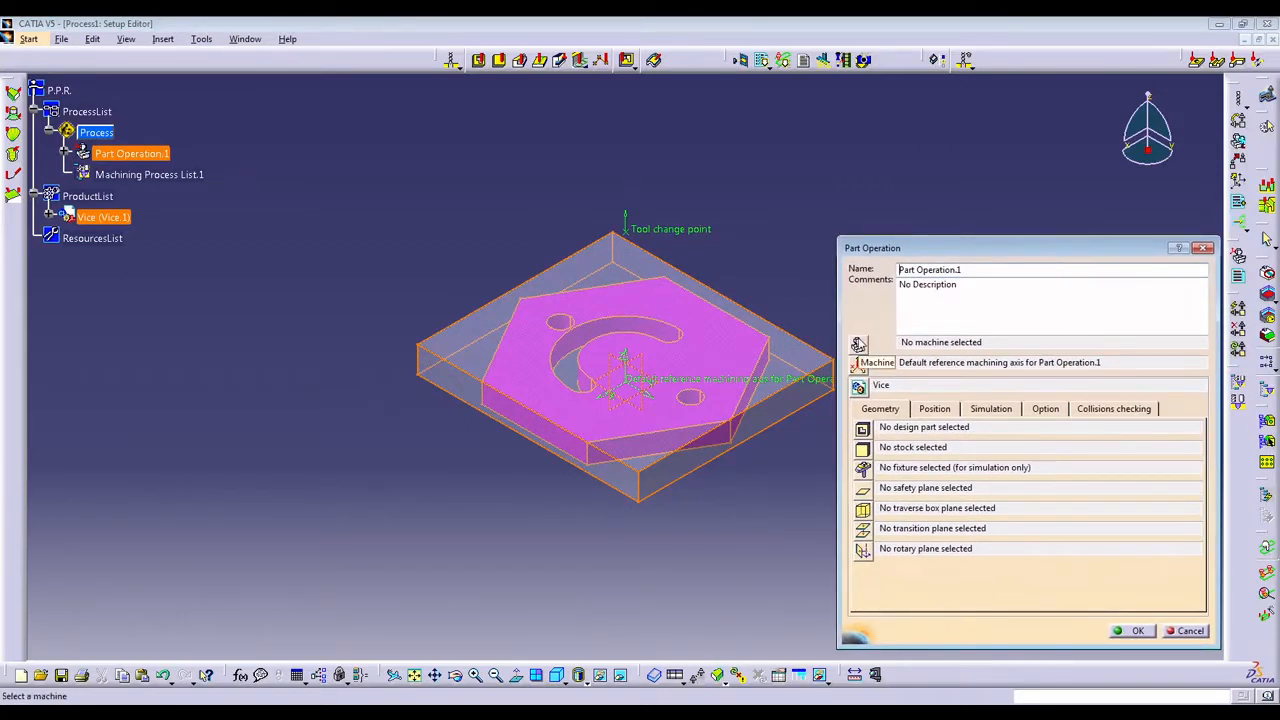
{"action": "left_click", "coordinate": [858, 343]}
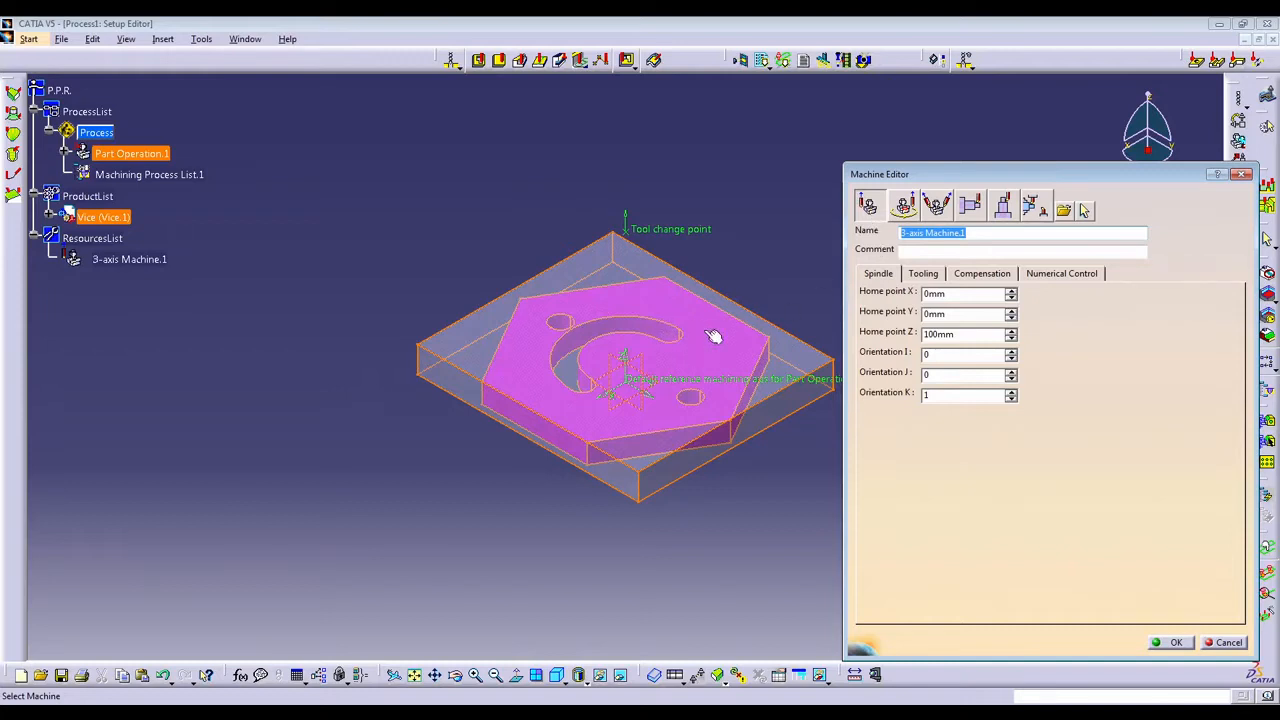
{"action": "left_click", "coordinate": [1080, 276]}
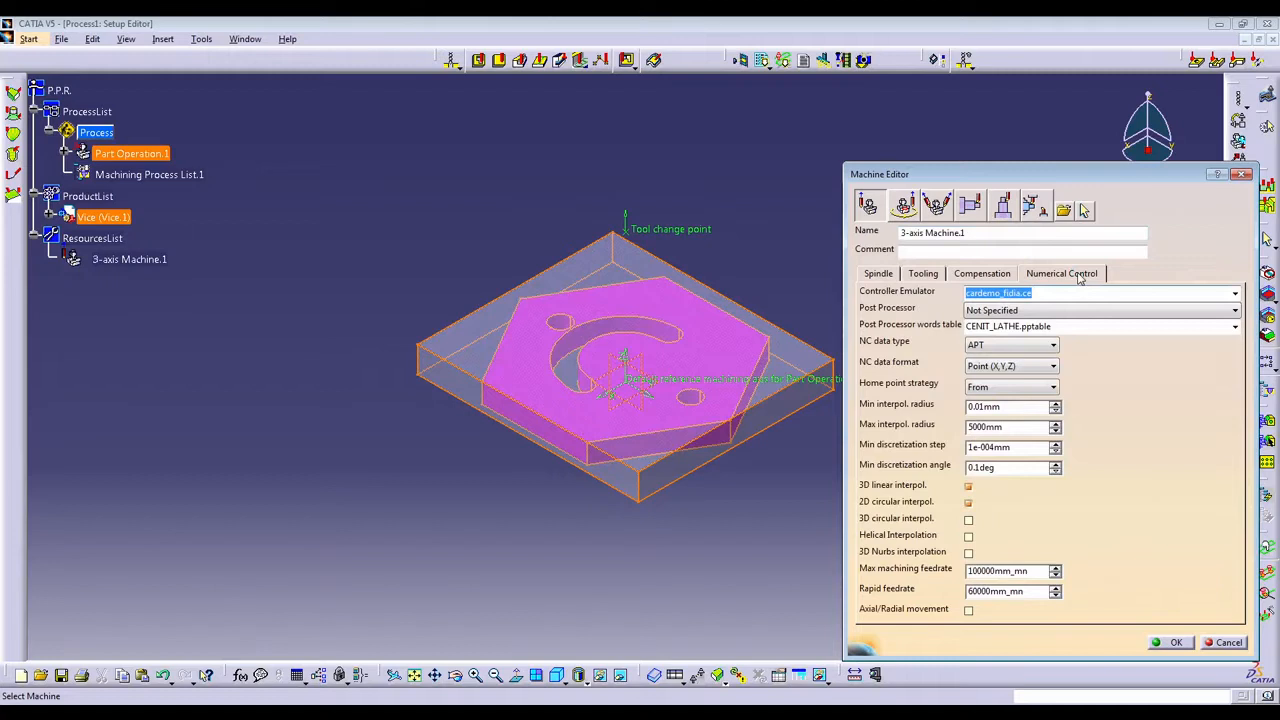
{"action": "left_click", "coordinate": [1092, 310]}
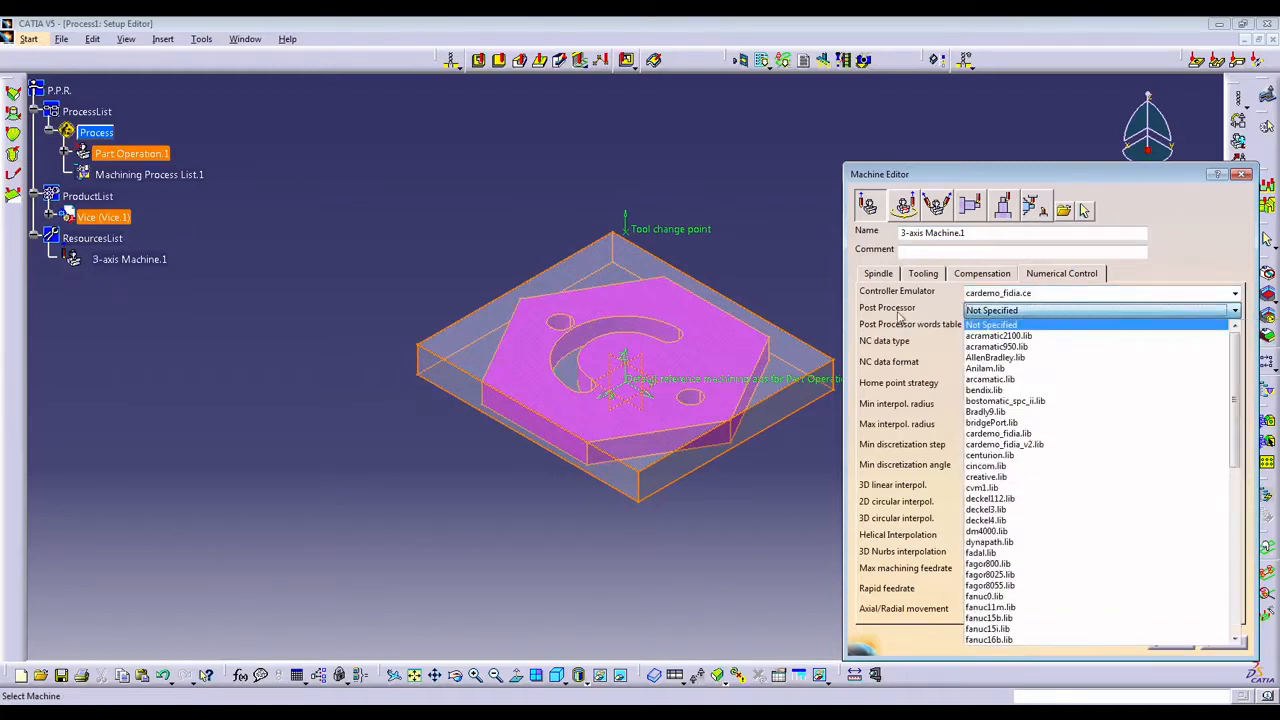
{"action": "left_click", "coordinate": [898, 317]}
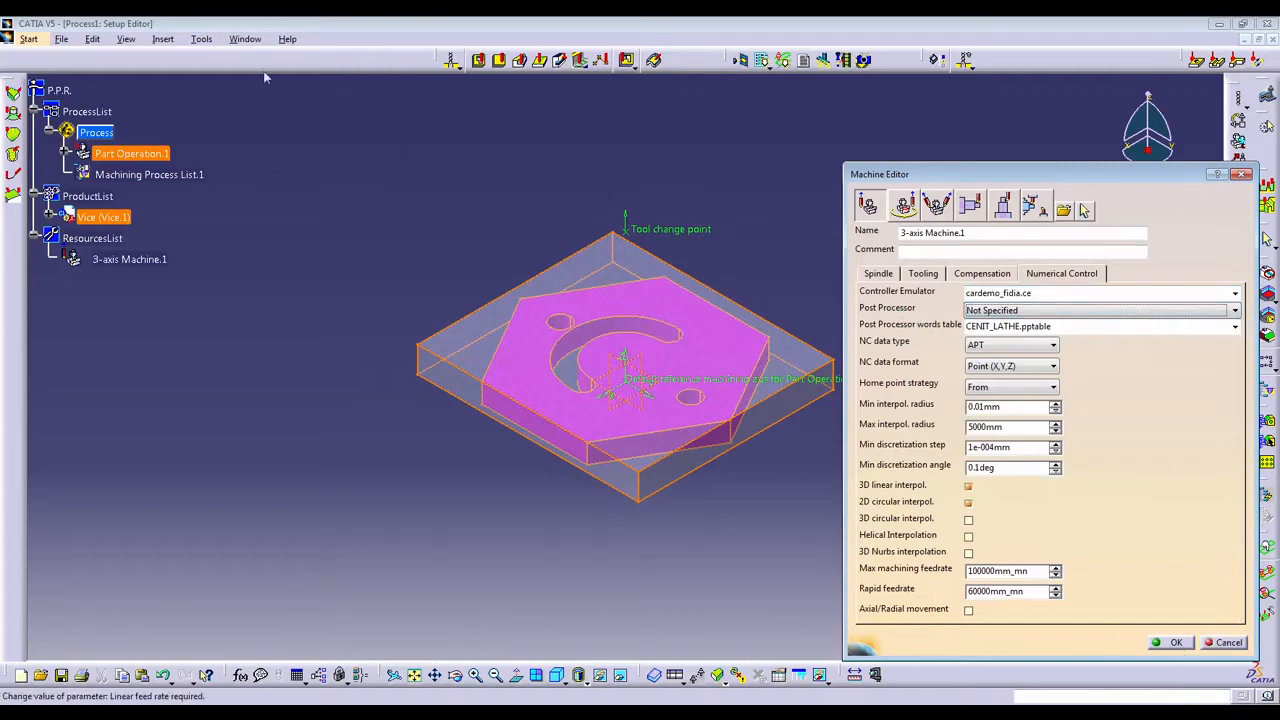
Check the post processor and controller emulator folder setting in the machining output options, leaving the dialog without changes.
{"action": "left_click", "coordinate": [206, 40]}
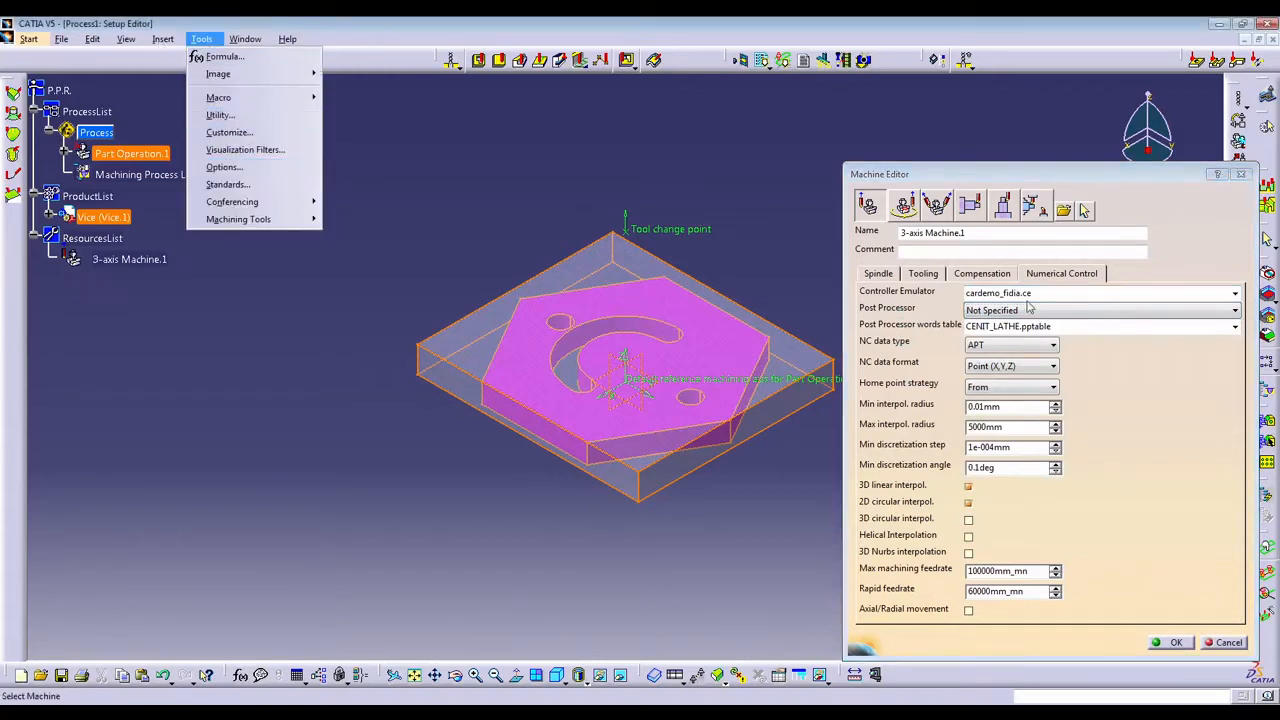
{"action": "left_click", "coordinate": [224, 167]}
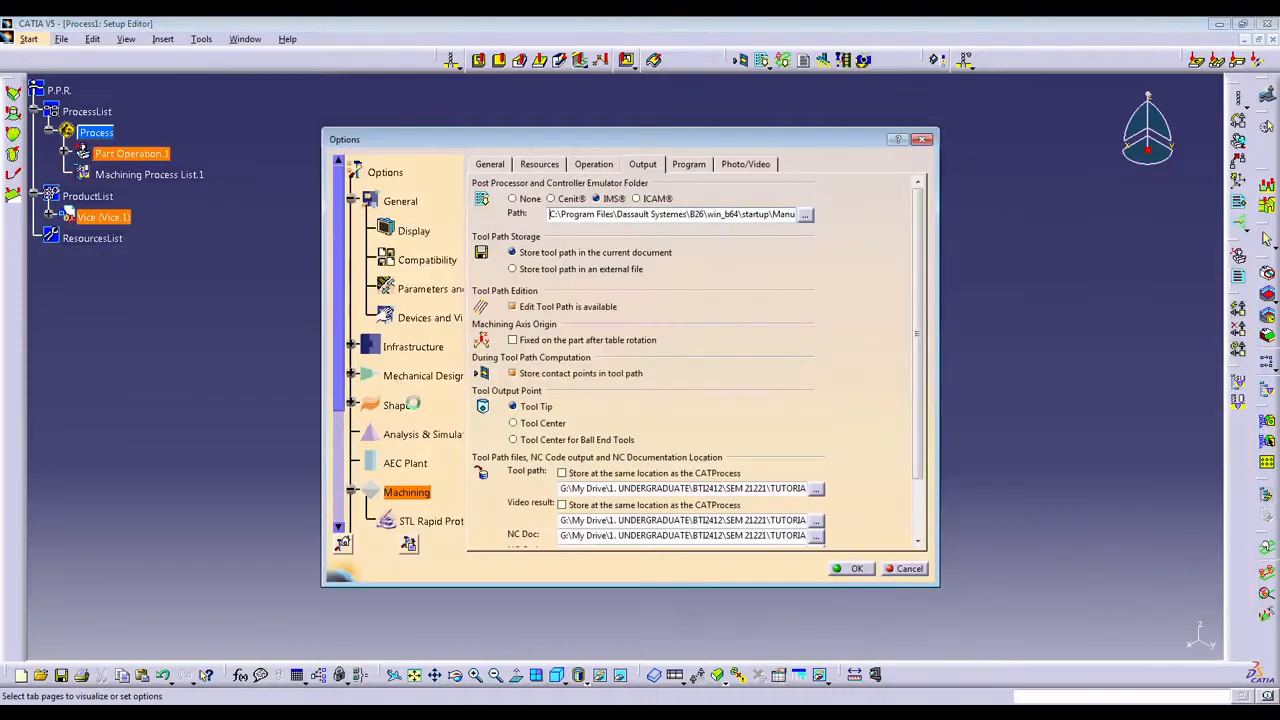
{"action": "left_click", "coordinate": [905, 569]}
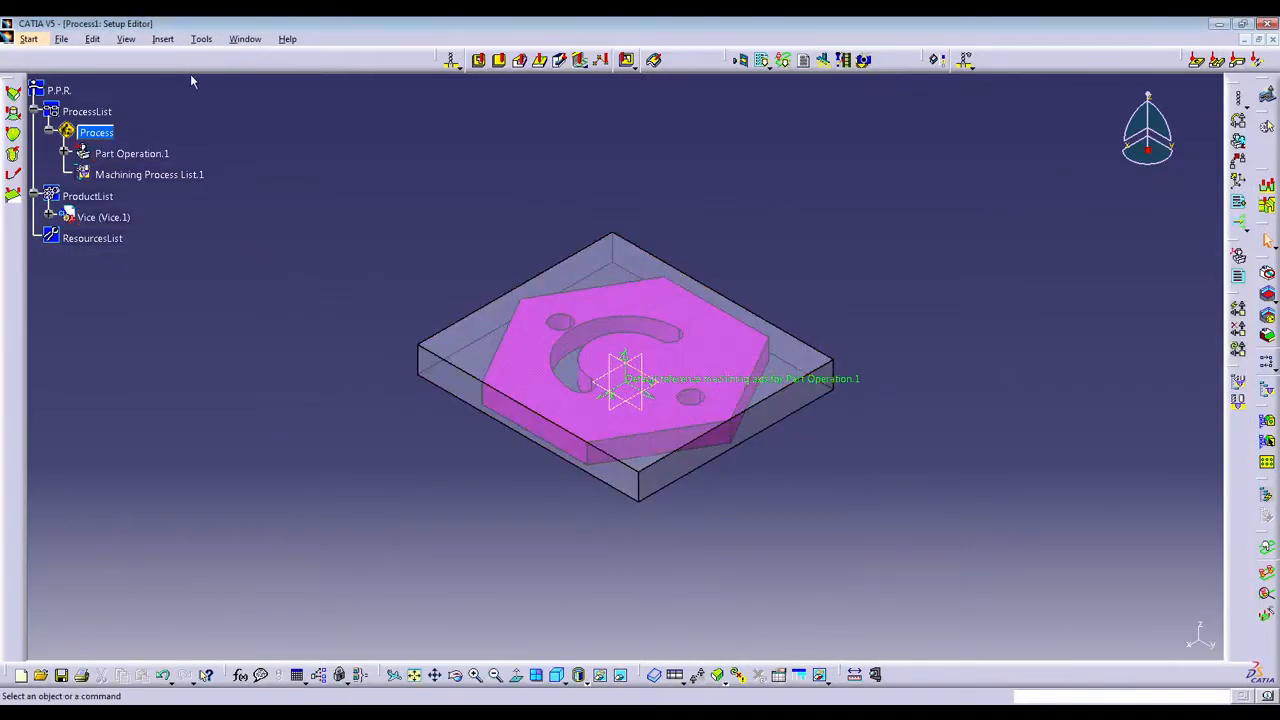
Assign the fanuc0.lib post processor in the numerical control data of Part Operation.1's 3-axis machine.
{"action": "double_click", "coordinate": [131, 153]}
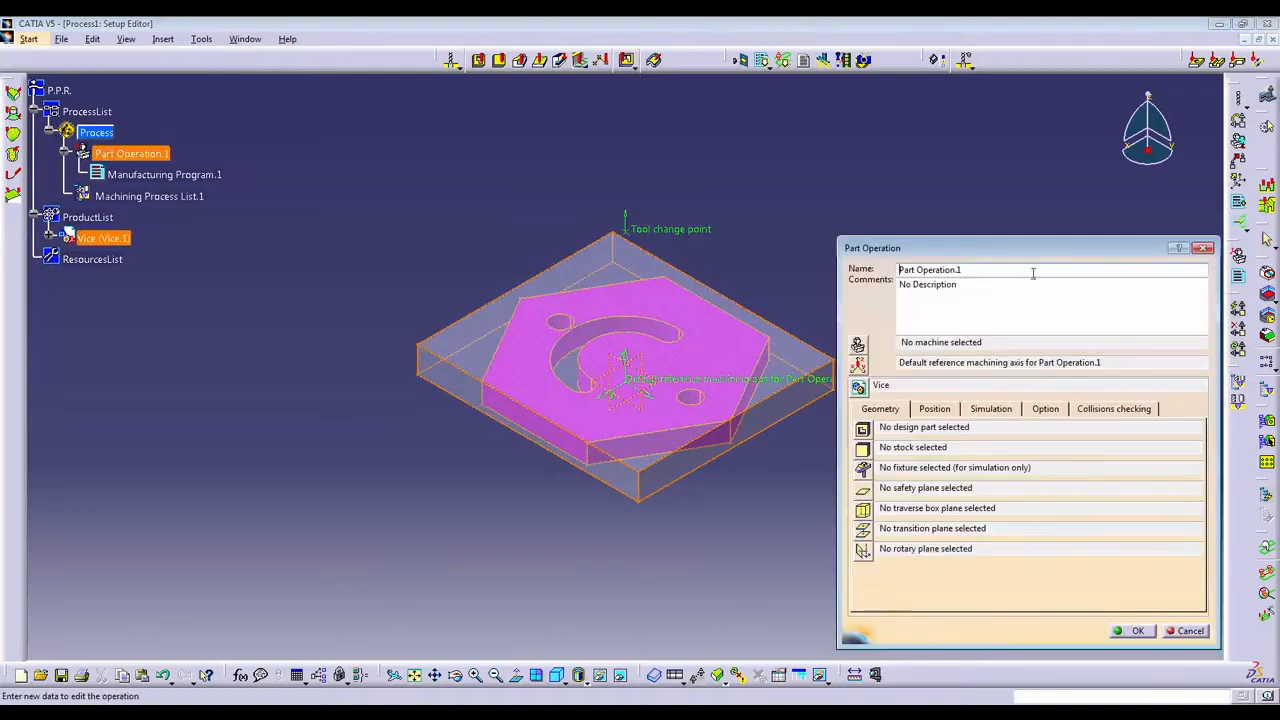
{"action": "left_click", "coordinate": [857, 344]}
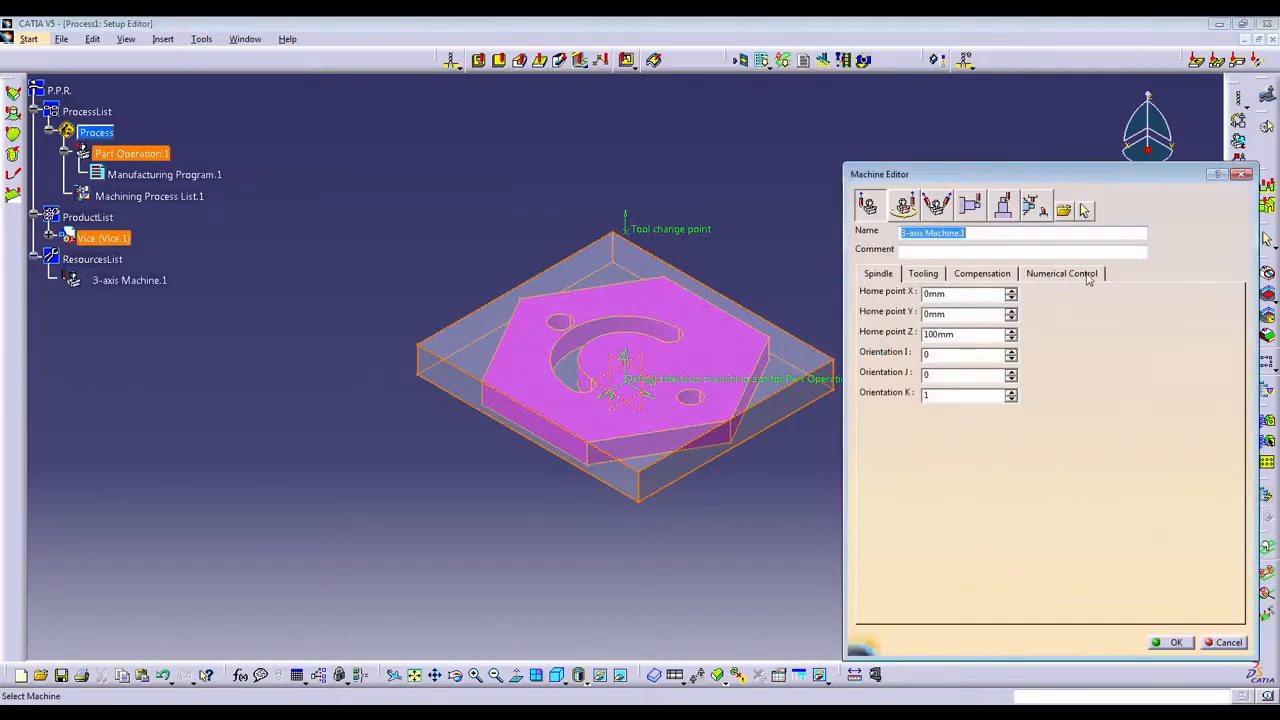
{"action": "left_click", "coordinate": [1086, 274]}
{"action": "left_click", "coordinate": [1217, 311]}
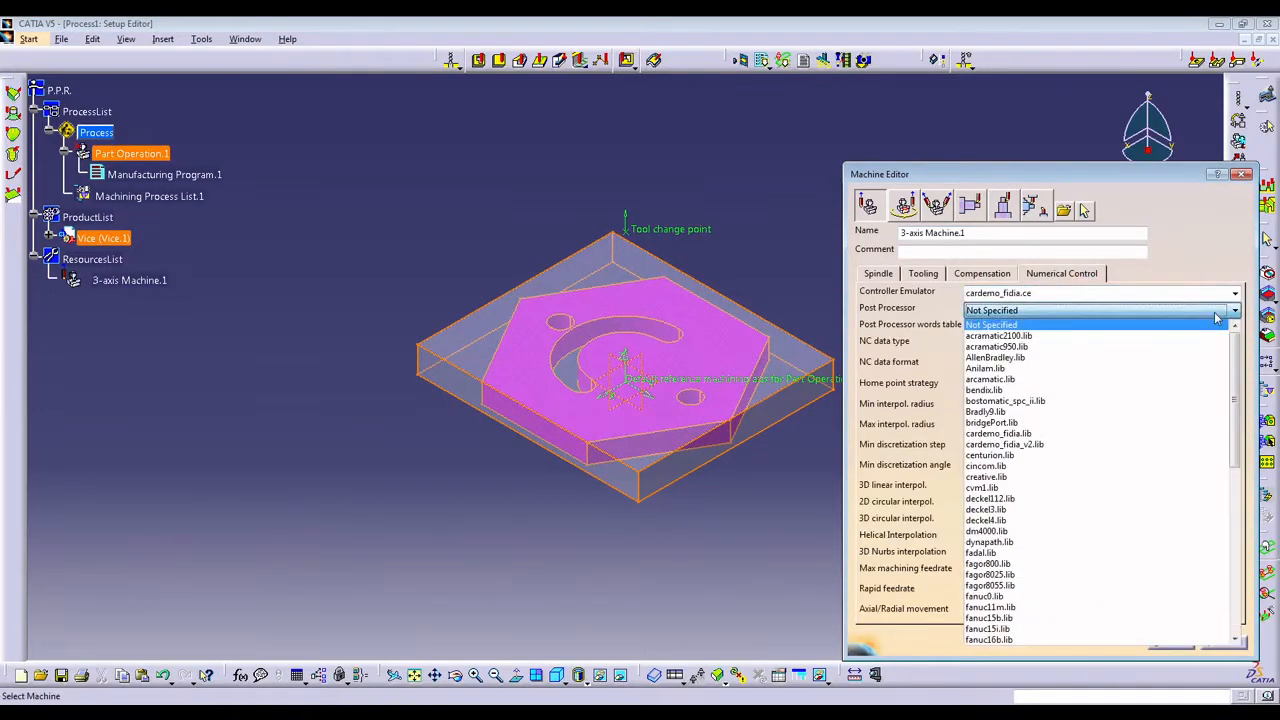
{"action": "scroll", "coordinate": [1137, 494], "scroll_direction": "down", "scroll_amount": 2}
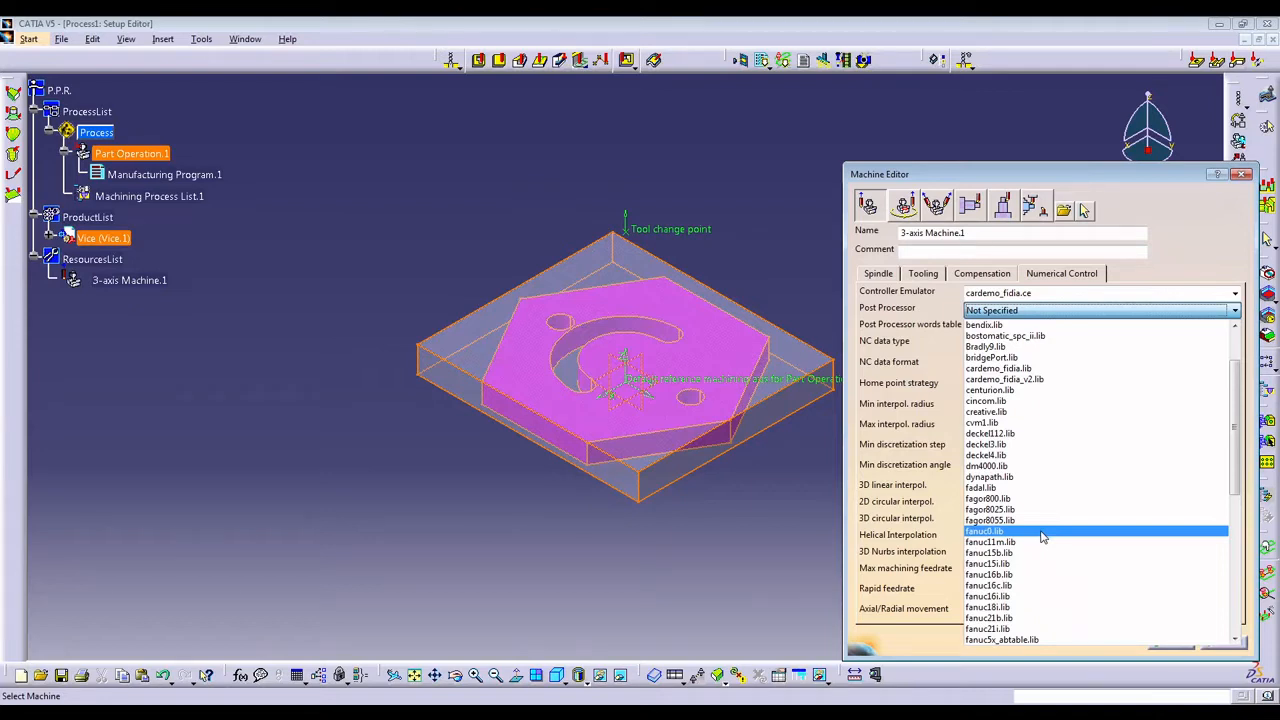
{"action": "scroll", "coordinate": [1043, 535], "scroll_direction": "down", "scroll_amount": 3}
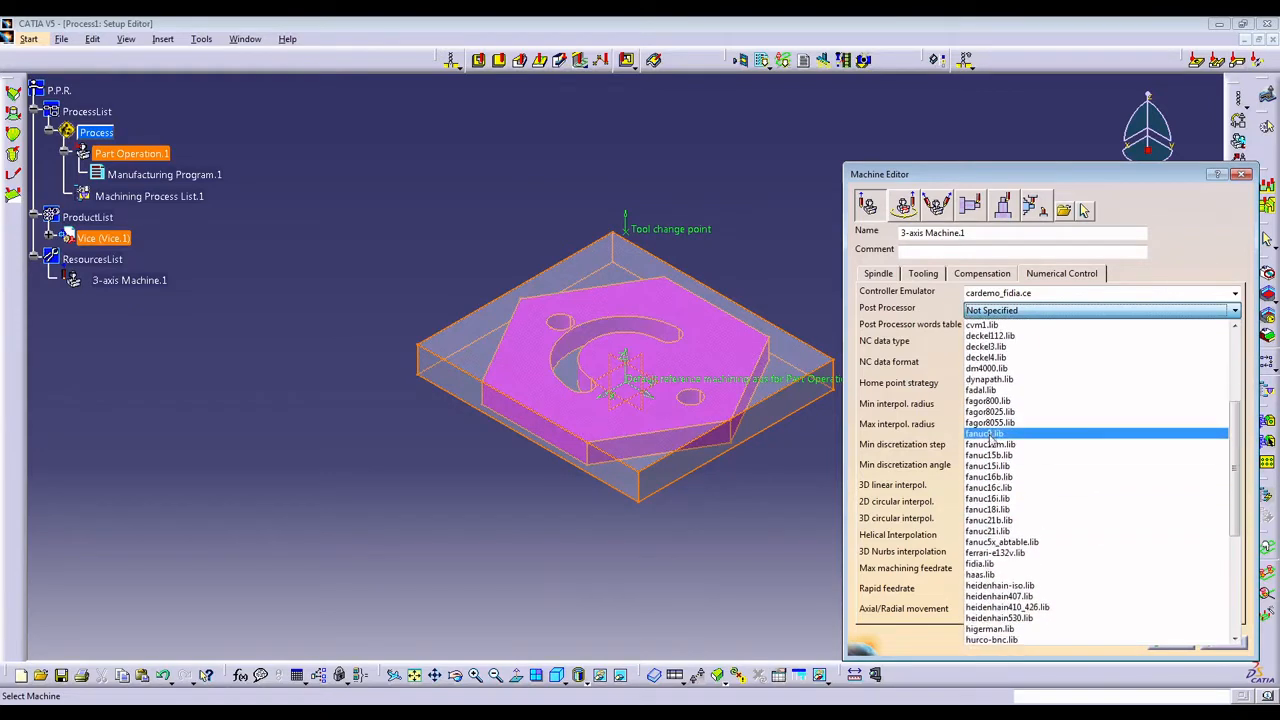
{"action": "left_click", "coordinate": [990, 437]}
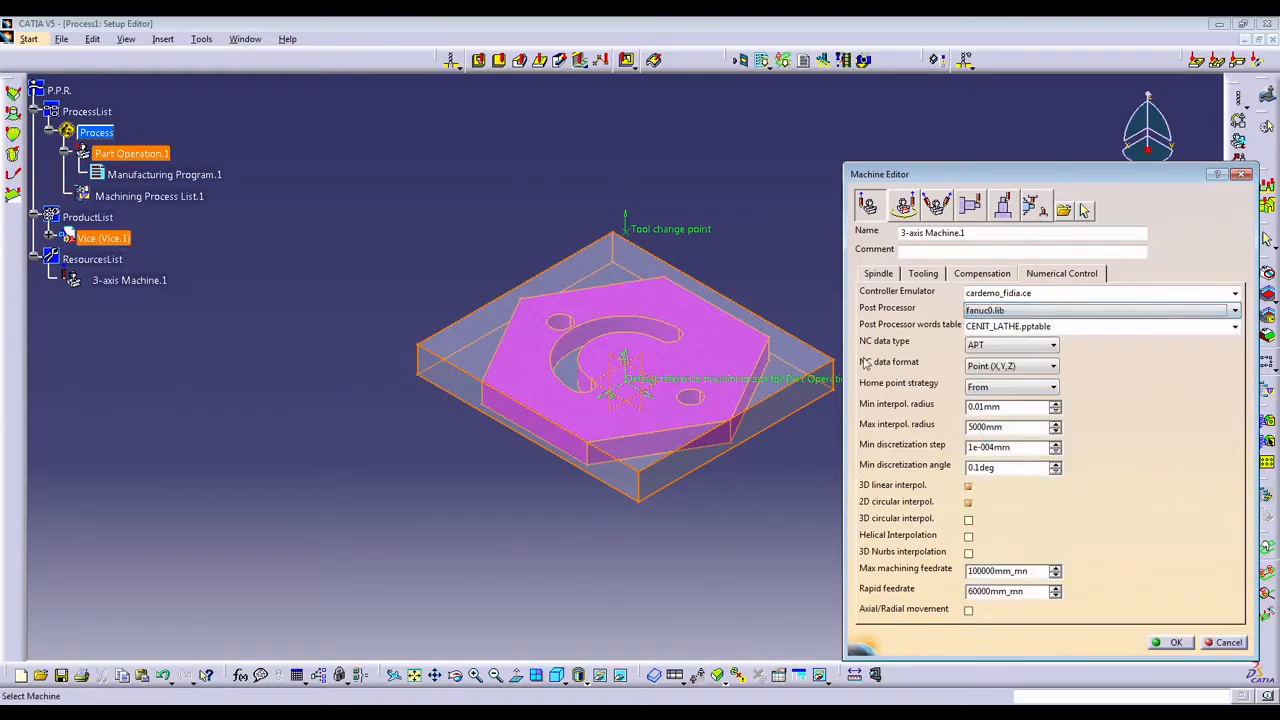
Set the 3-axis machine's post processor words table to IMS.pptable and its NC data type to ISO.
{"action": "left_click", "coordinate": [1236, 327]}
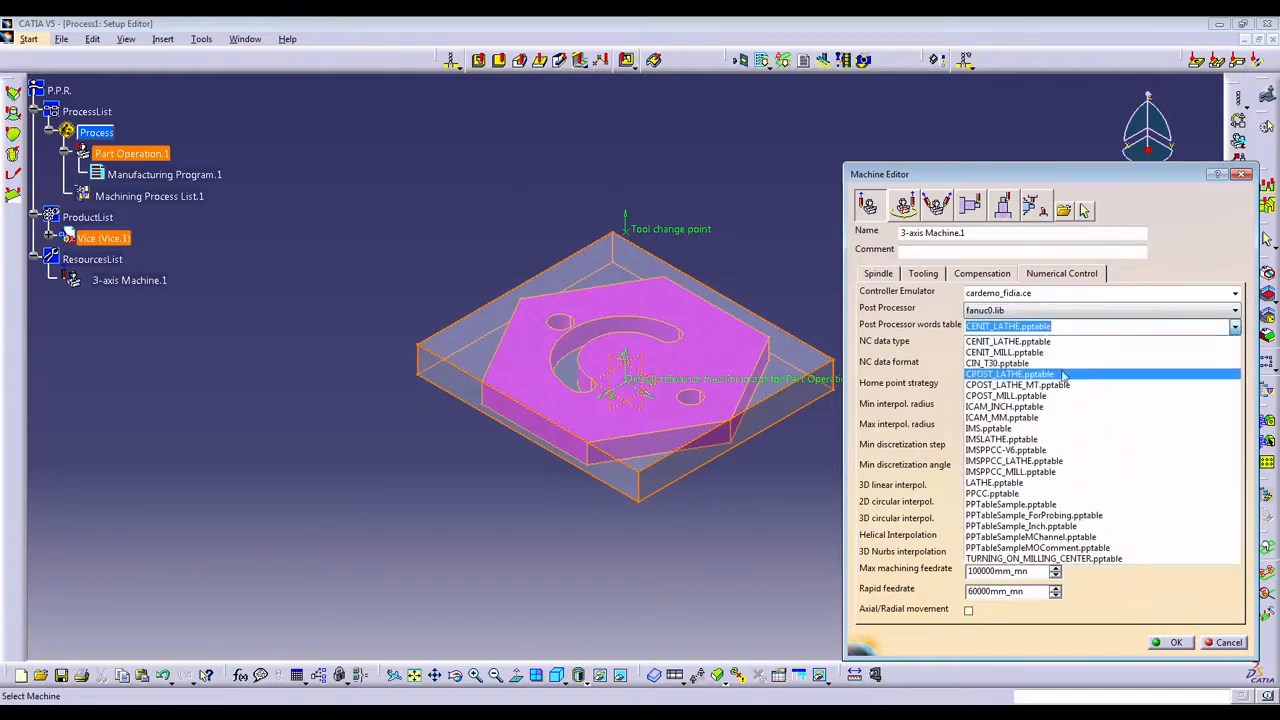
{"action": "left_click", "coordinate": [1042, 429]}
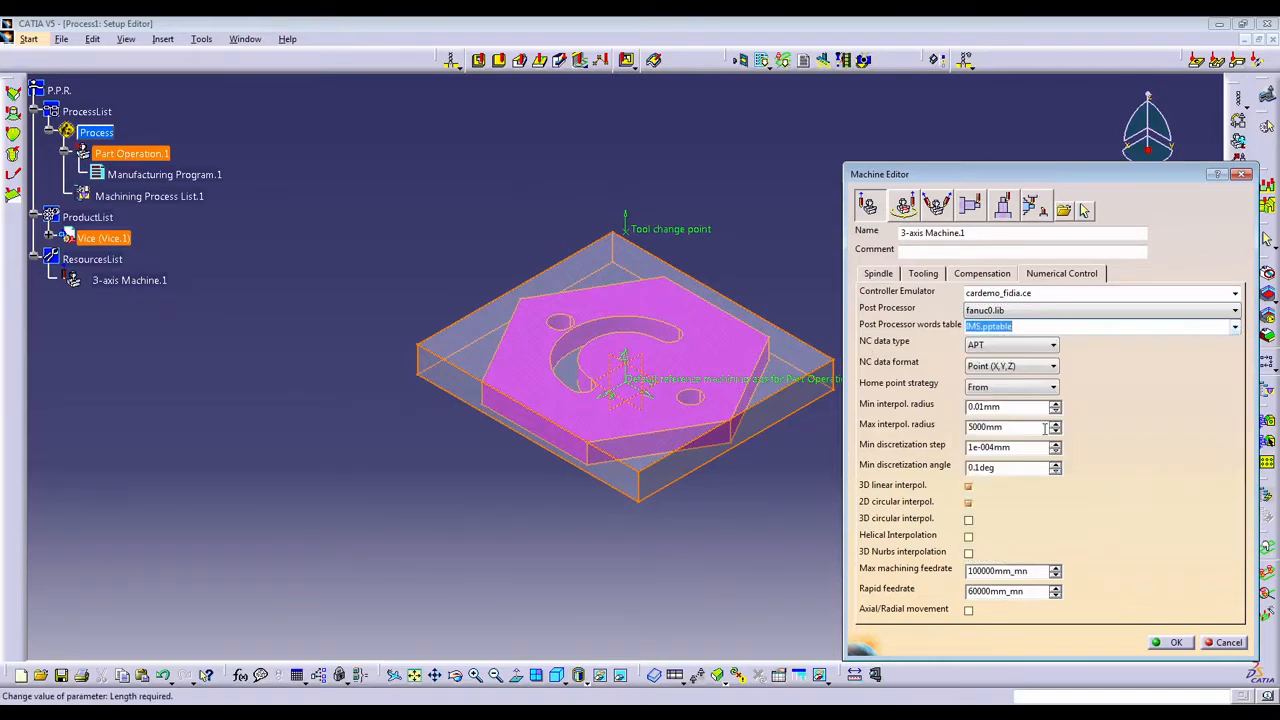
{"action": "left_click", "coordinate": [1025, 345]}
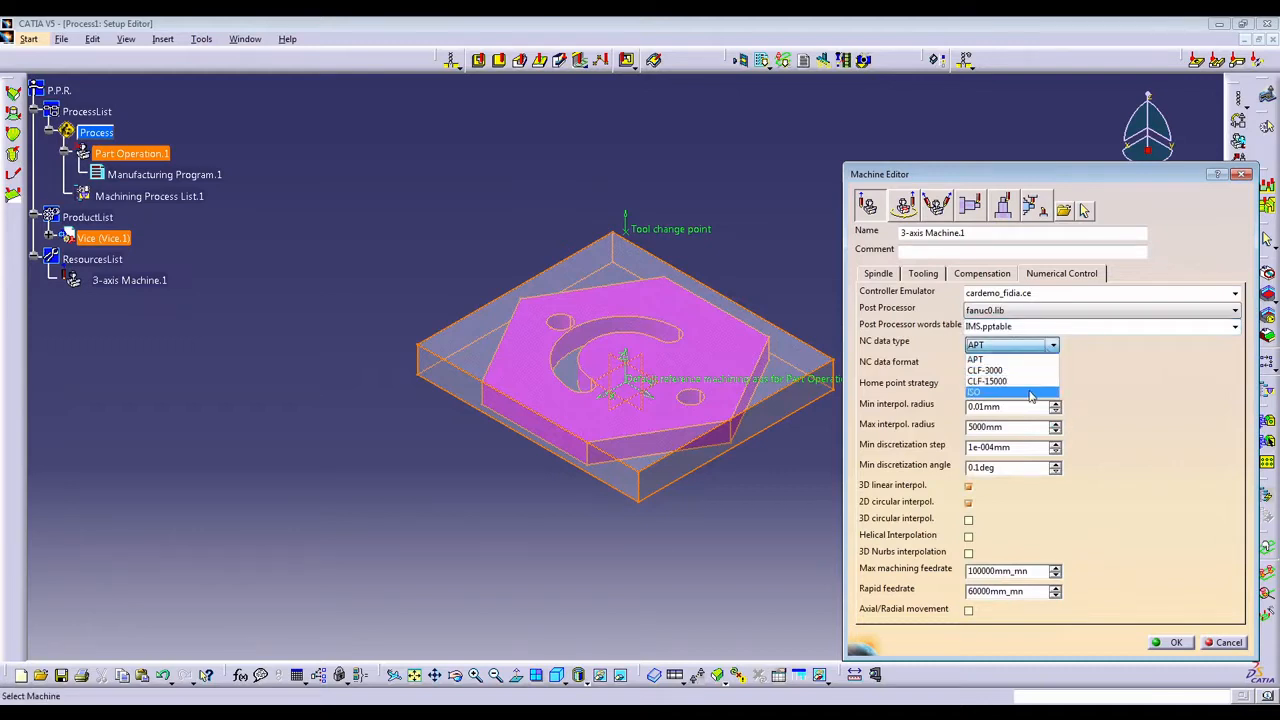
{"action": "left_click", "coordinate": [1030, 393]}
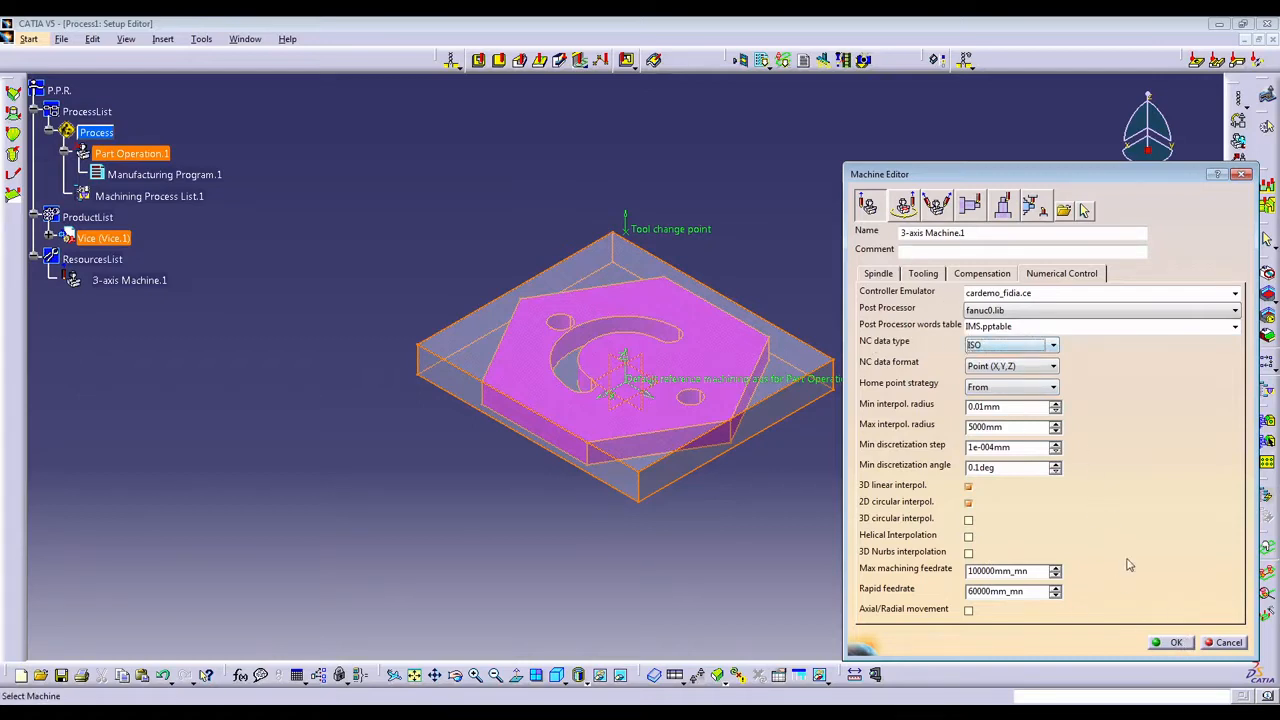
{"action": "left_click", "coordinate": [1170, 643]}
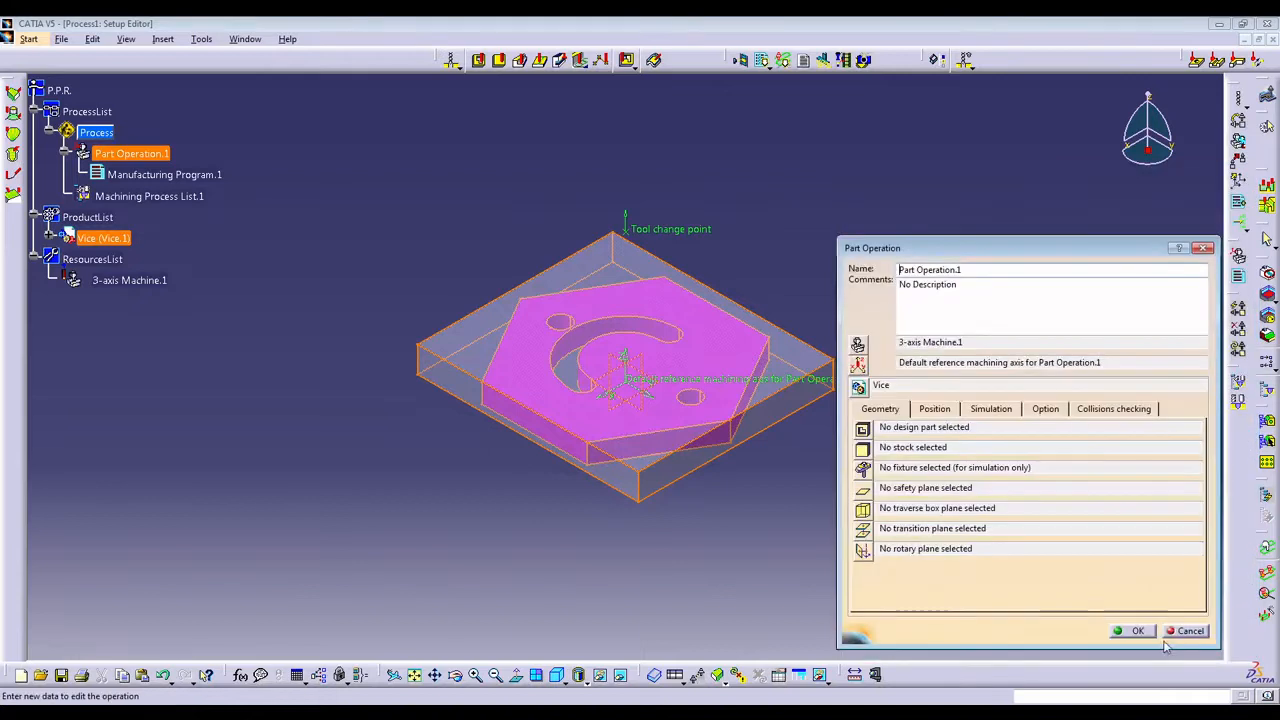
Place the origin of the reference machining axis at an upper corner vertex of the Stock.
{"action": "left_click", "coordinate": [858, 366]}
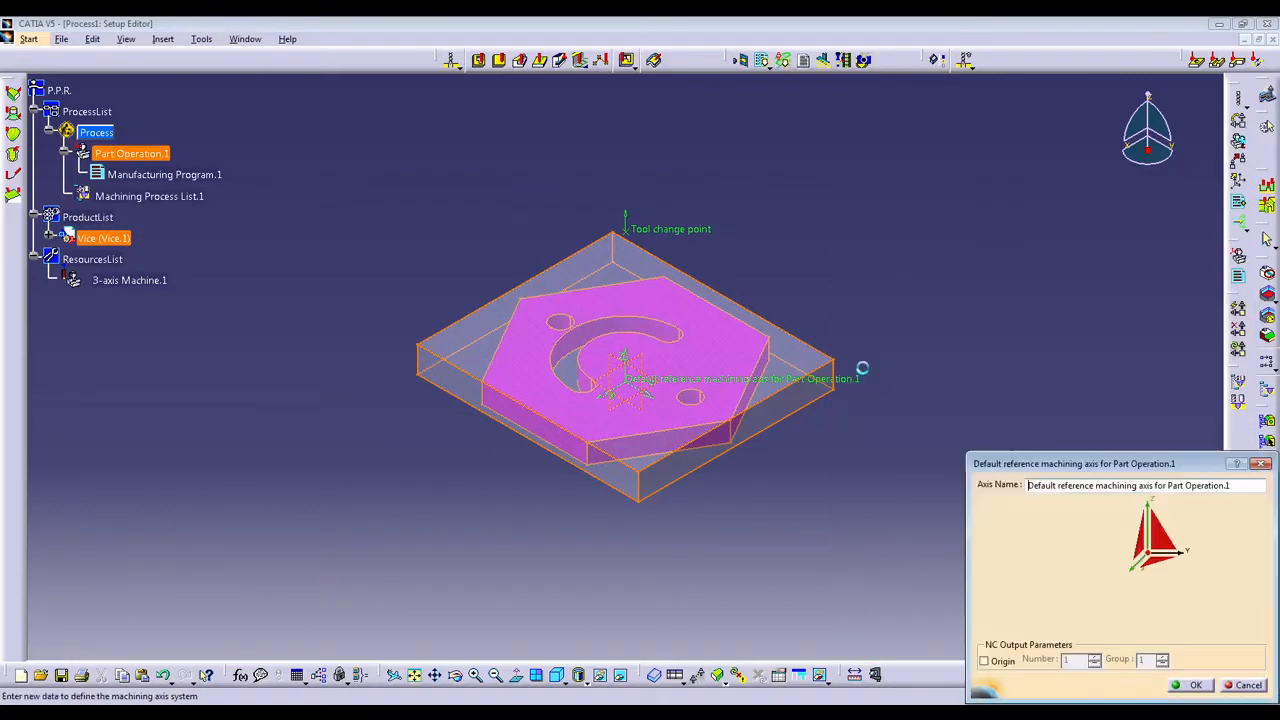
{"action": "left_click", "coordinate": [1149, 561]}
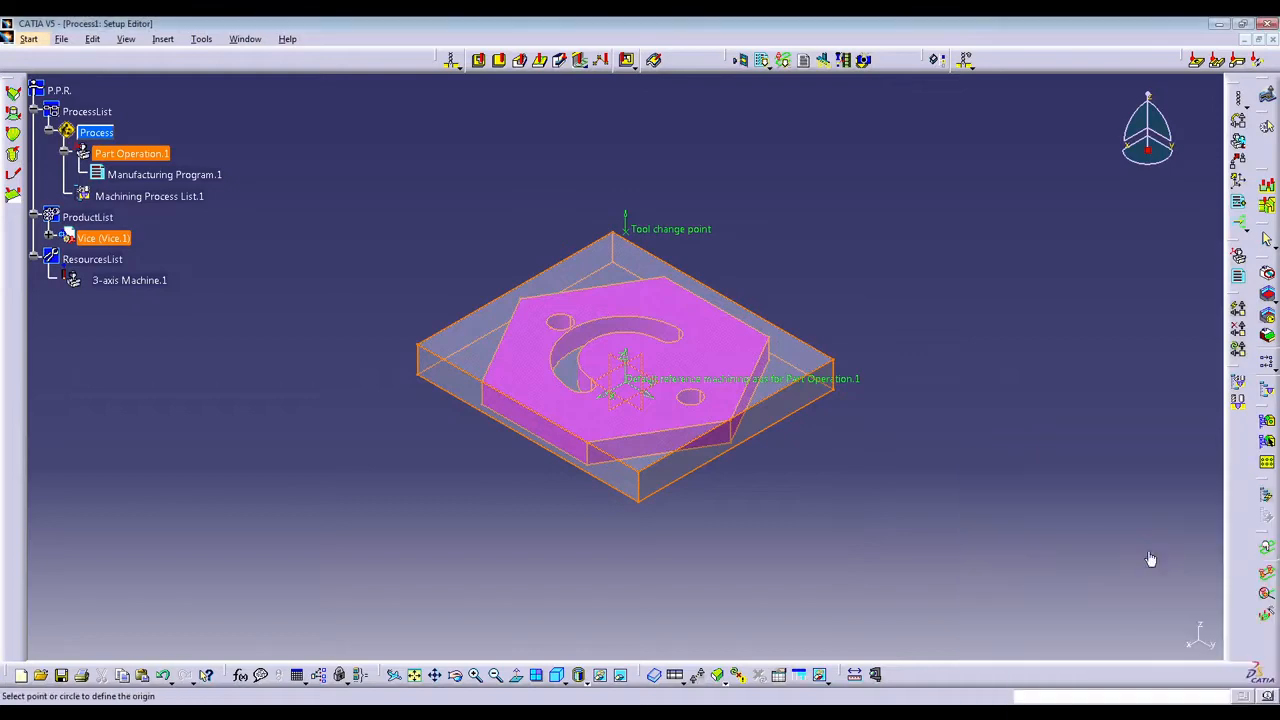
{"action": "middle_click_drag", "start_coordinate": [411, 428], "coordinate": [917, 325]}
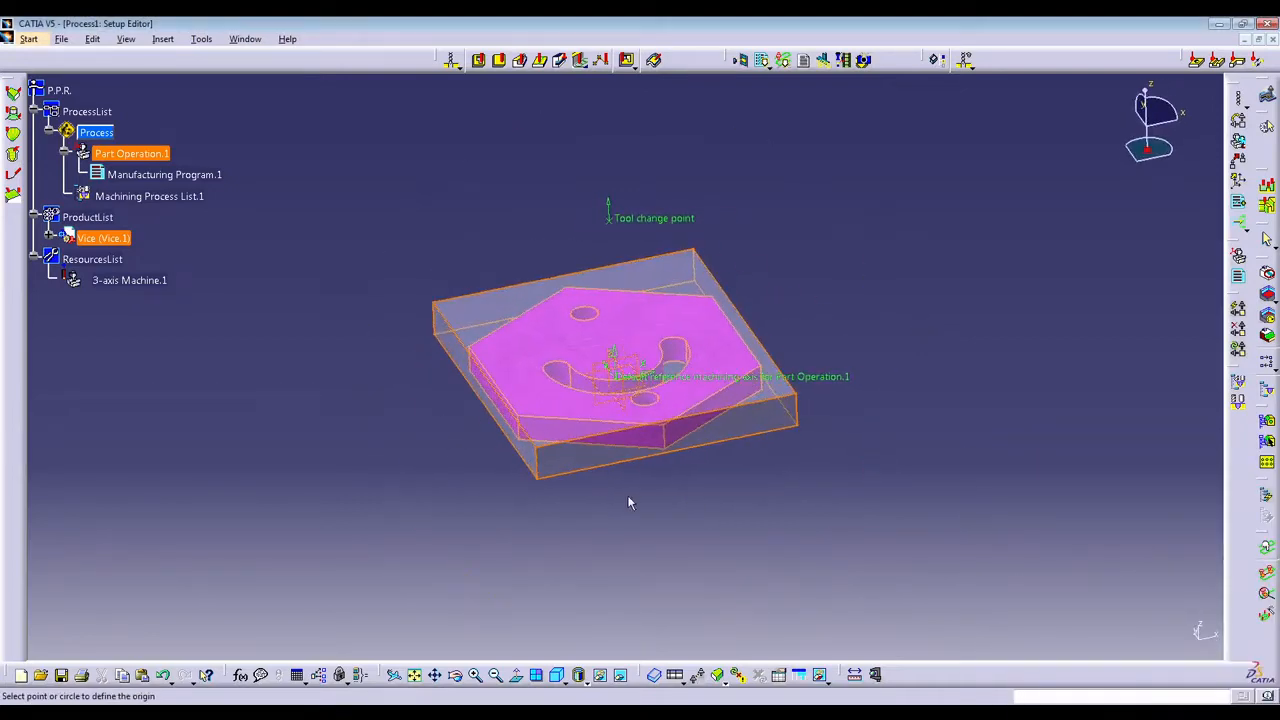
{"action": "middle_click_drag", "start_coordinate": [629, 500], "coordinate": [660, 268]}
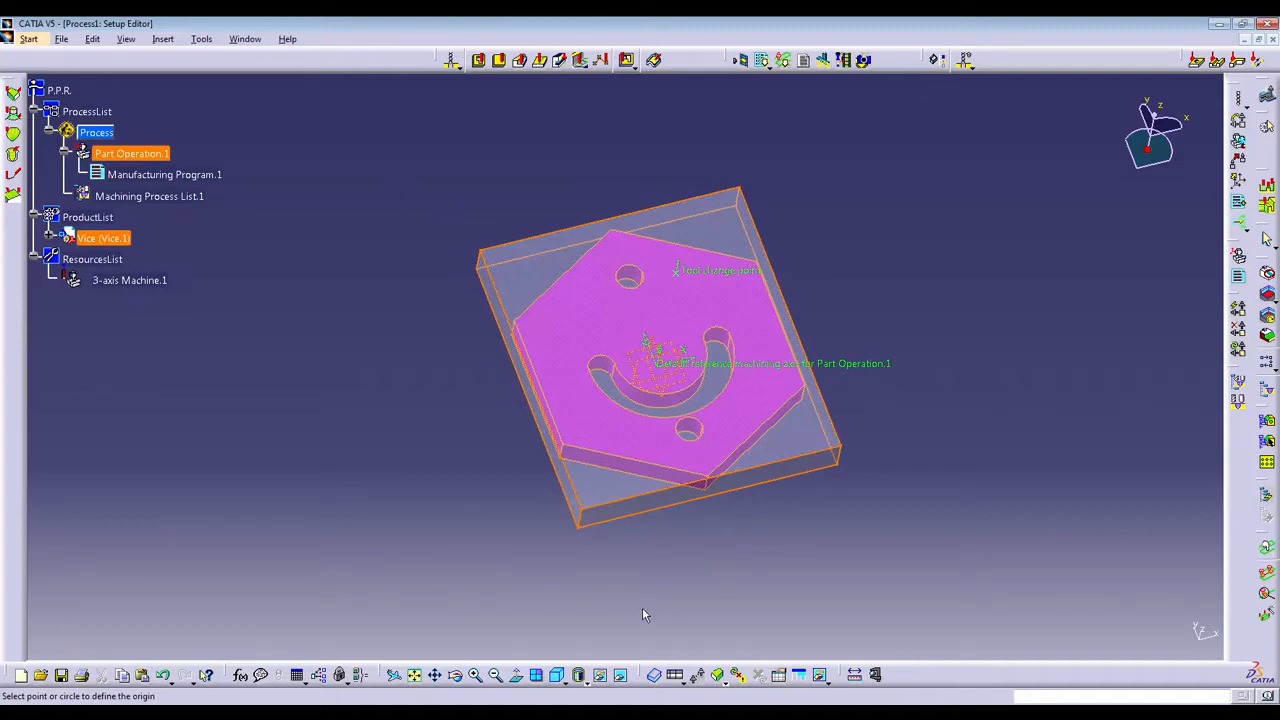
{"action": "left_click", "coordinate": [590, 512]}
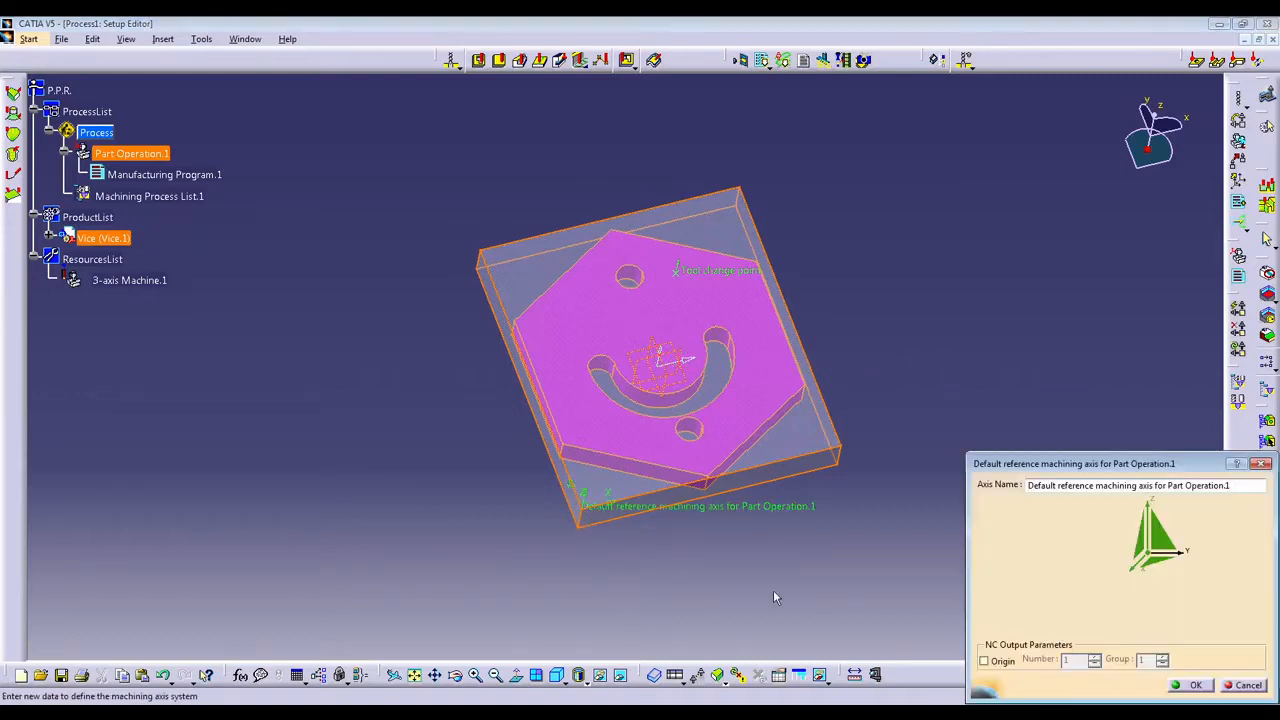
{"action": "left_click", "coordinate": [1180, 685]}
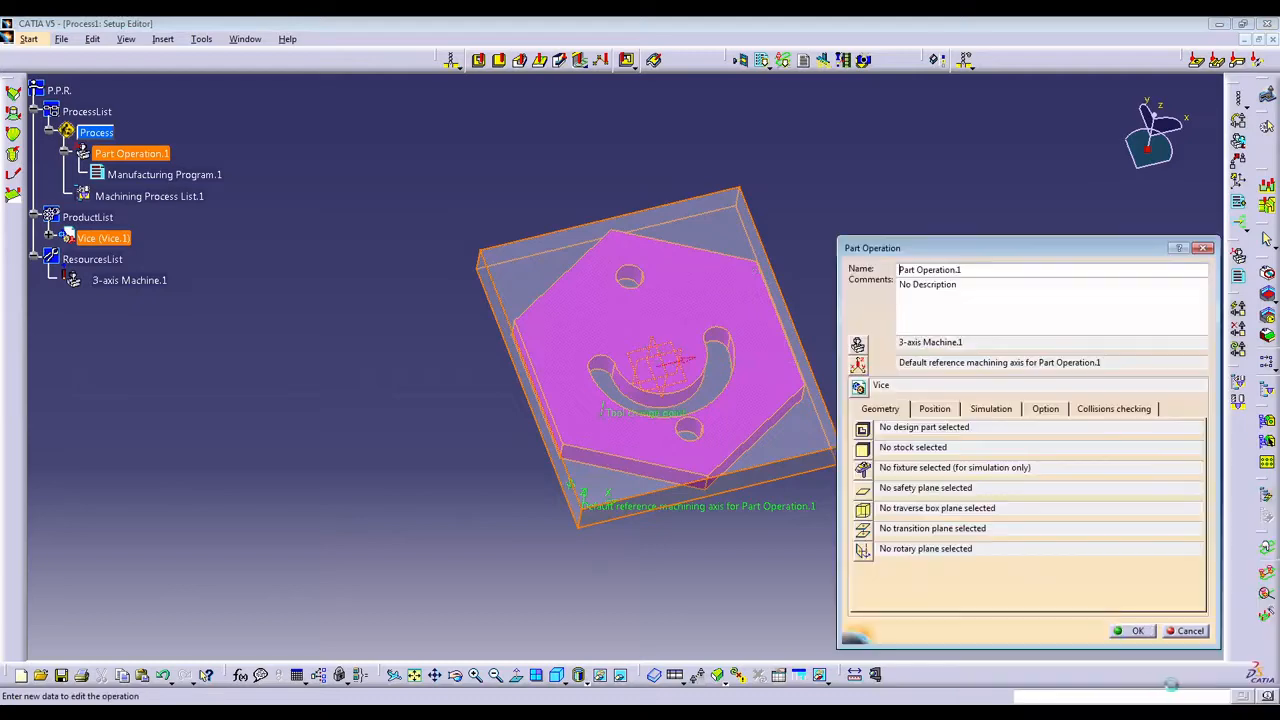
Relocate the reference machining axis origin to the diagonally opposite upper corner vertex of the Stock.
{"action": "middle_click_drag", "start_coordinate": [688, 595], "coordinate": [549, 522]}
{"action": "middle_click_drag", "start_coordinate": [443, 446], "coordinate": [350, 425]}
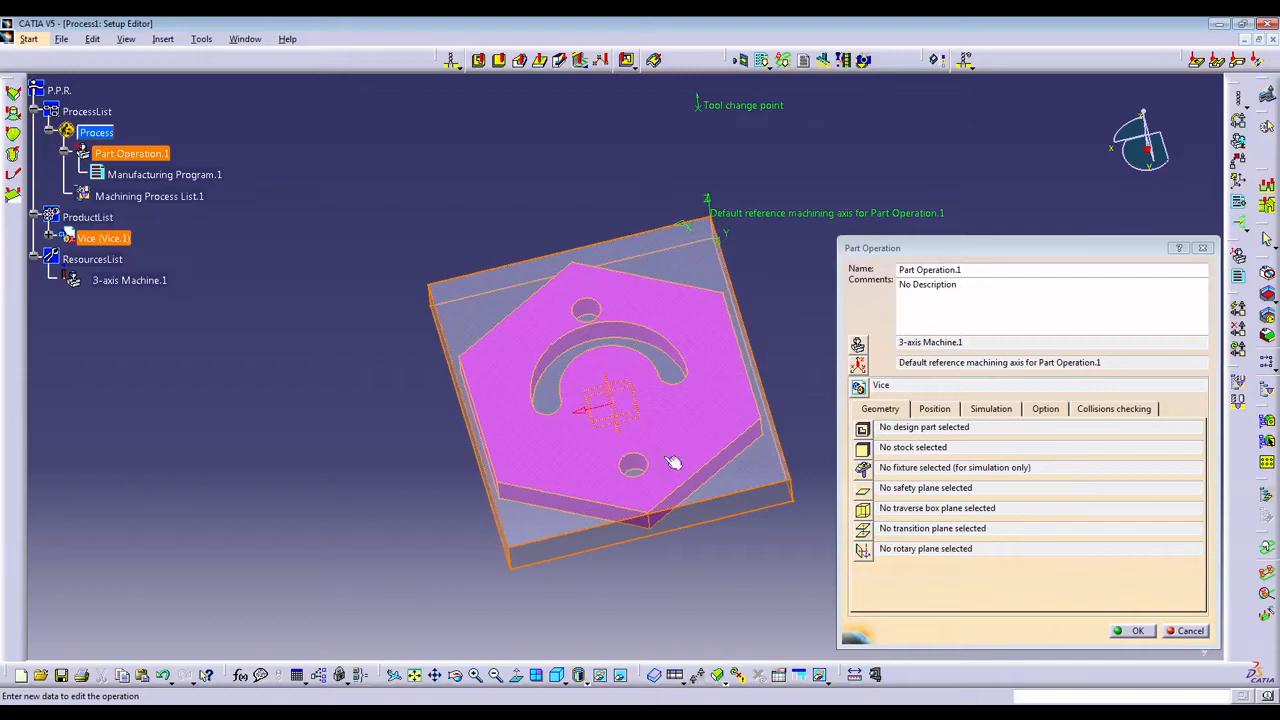
{"action": "middle_click_drag", "start_coordinate": [720, 254], "coordinate": [526, 411]}
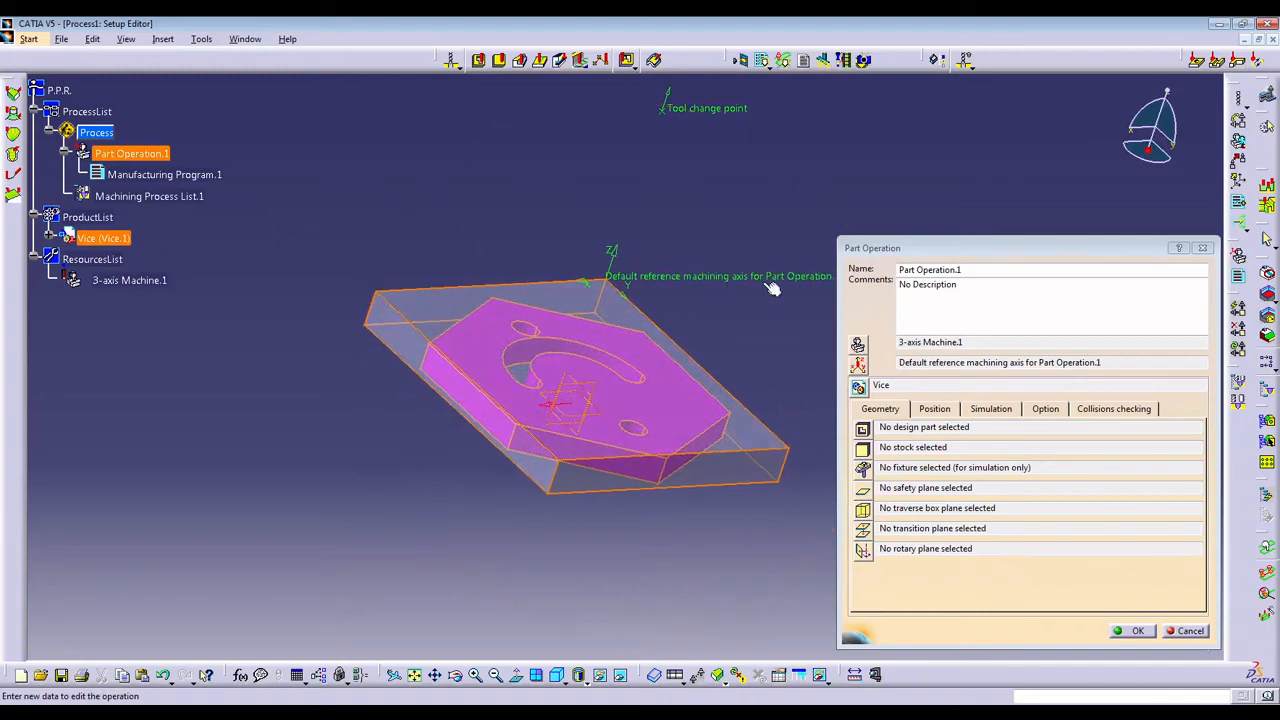
{"action": "middle_click_drag", "start_coordinate": [578, 455], "coordinate": [566, 502]}
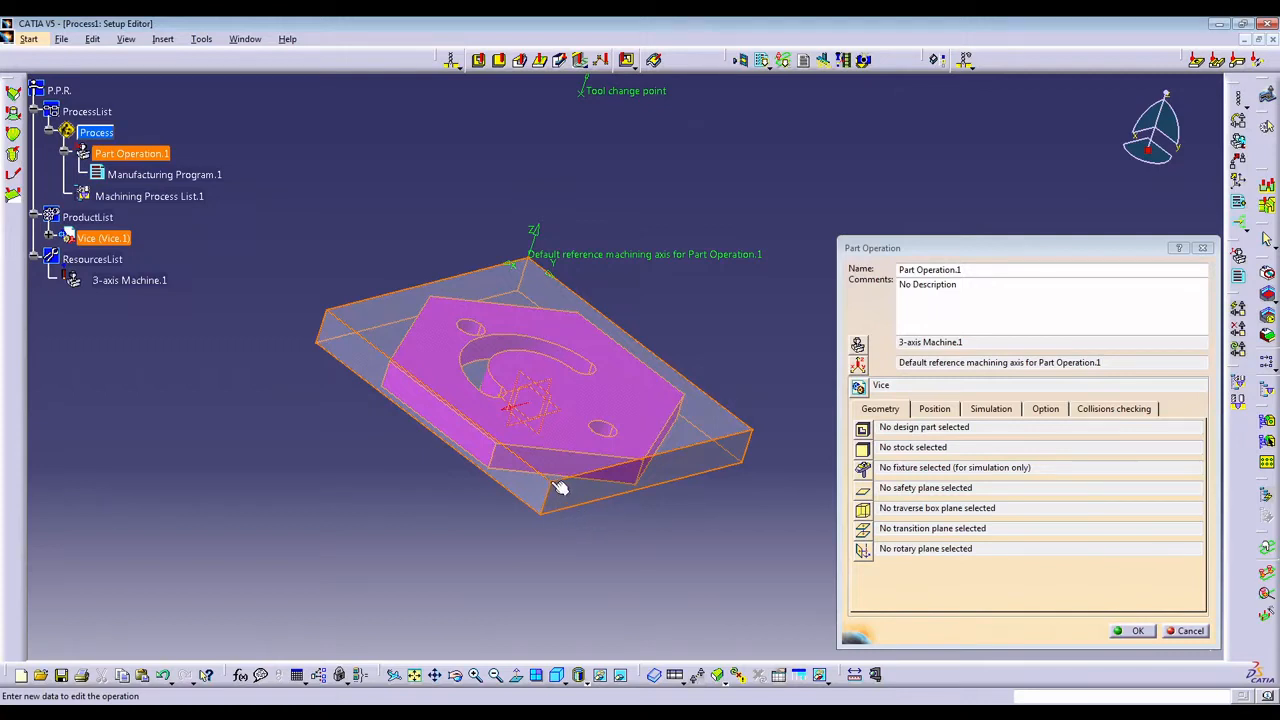
{"action": "middle_click_drag", "start_coordinate": [559, 483], "coordinate": [552, 518]}
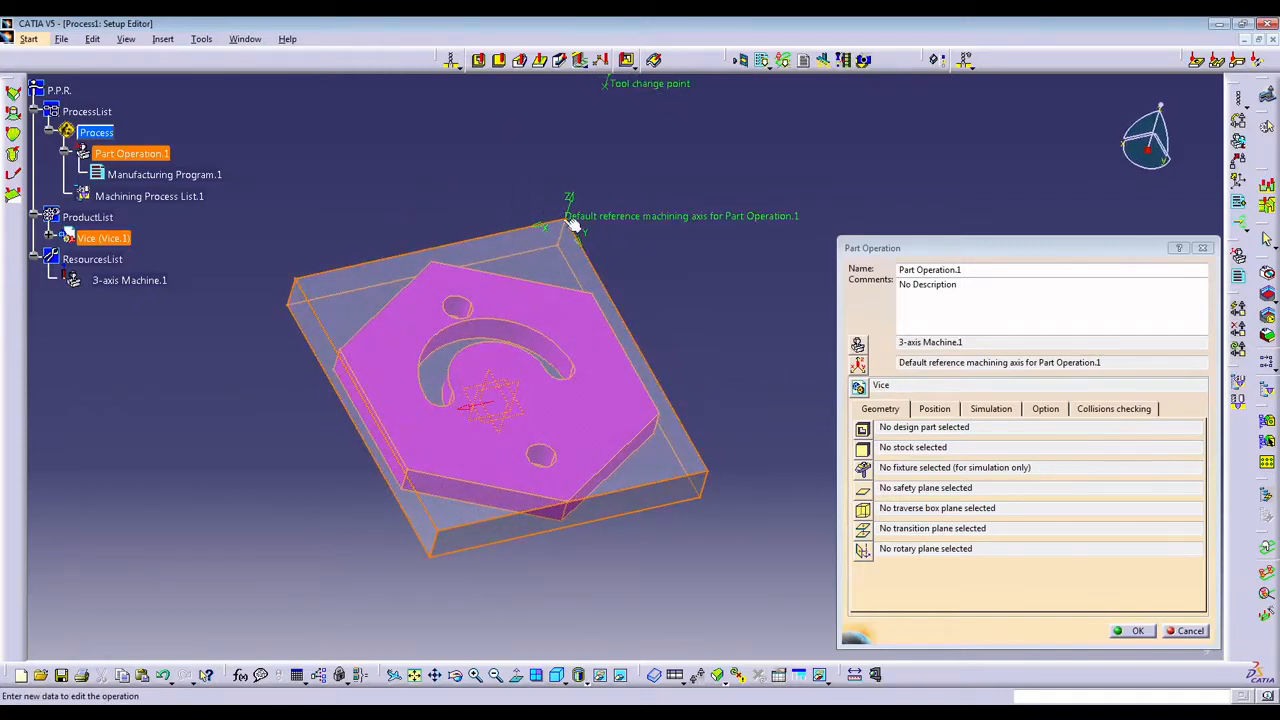
{"action": "left_click", "coordinate": [858, 365]}
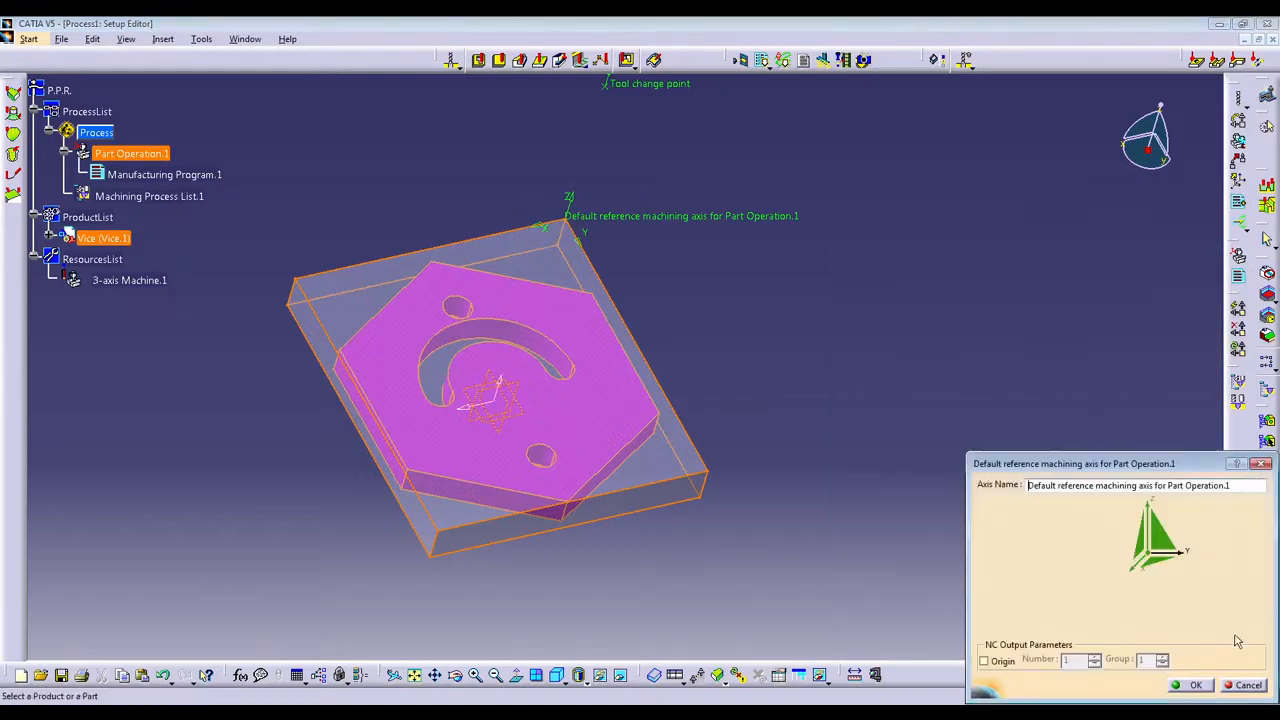
{"action": "left_click", "coordinate": [1151, 557]}
{"action": "left_click", "coordinate": [443, 531]}
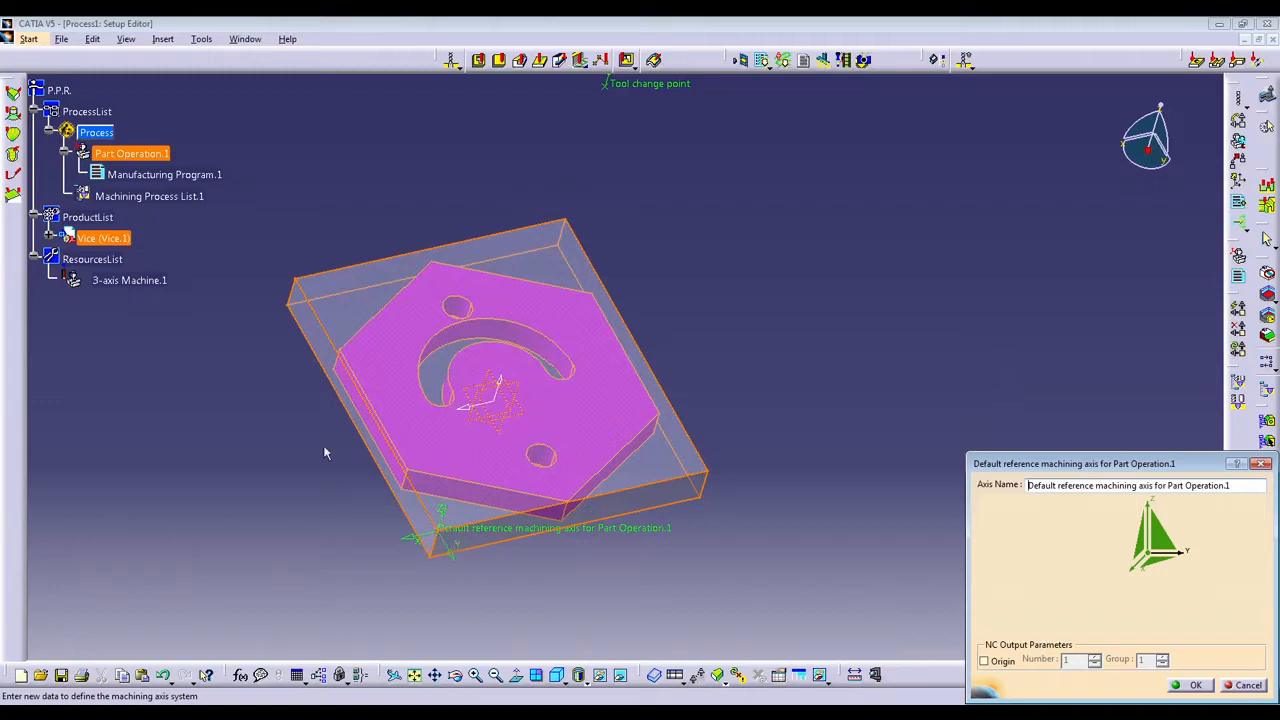
Reverse the X direction of the reference machining axis to components -1, 0, 0 and accept the axis definition.
{"action": "left_click", "coordinate": [1135, 577]}
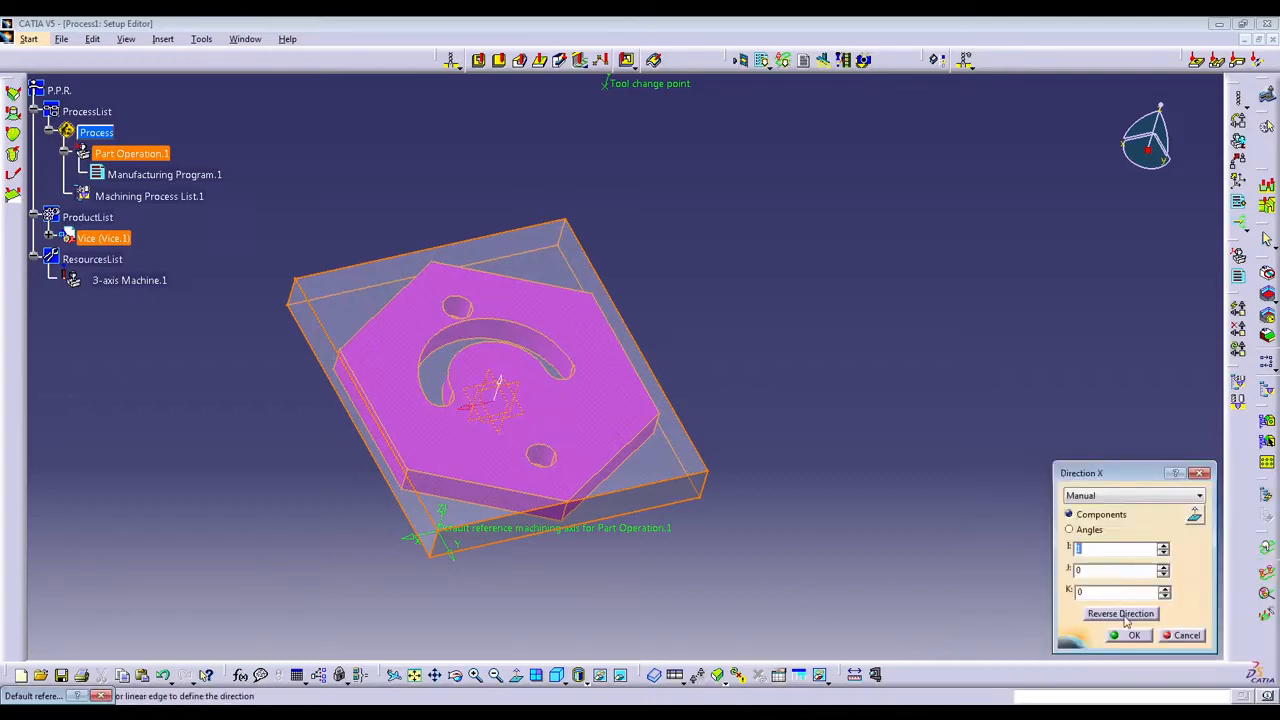
{"action": "left_click", "coordinate": [1125, 614]}
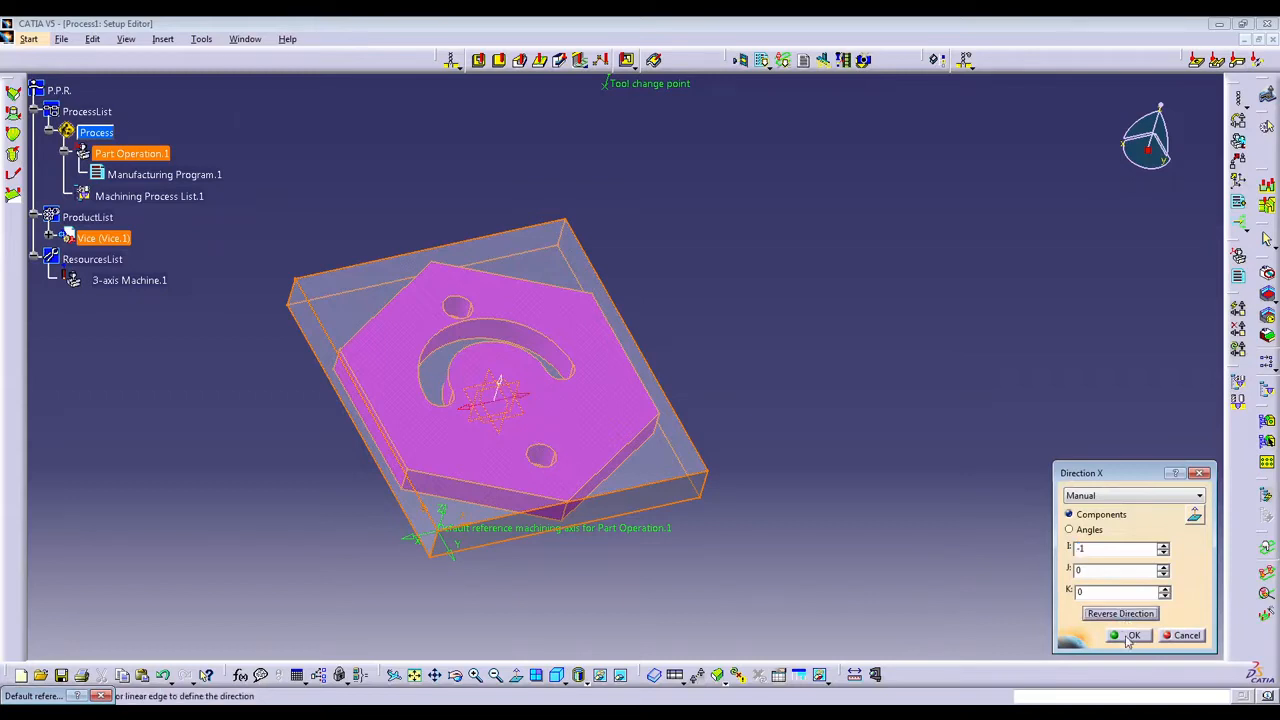
{"action": "left_click", "coordinate": [1130, 636]}
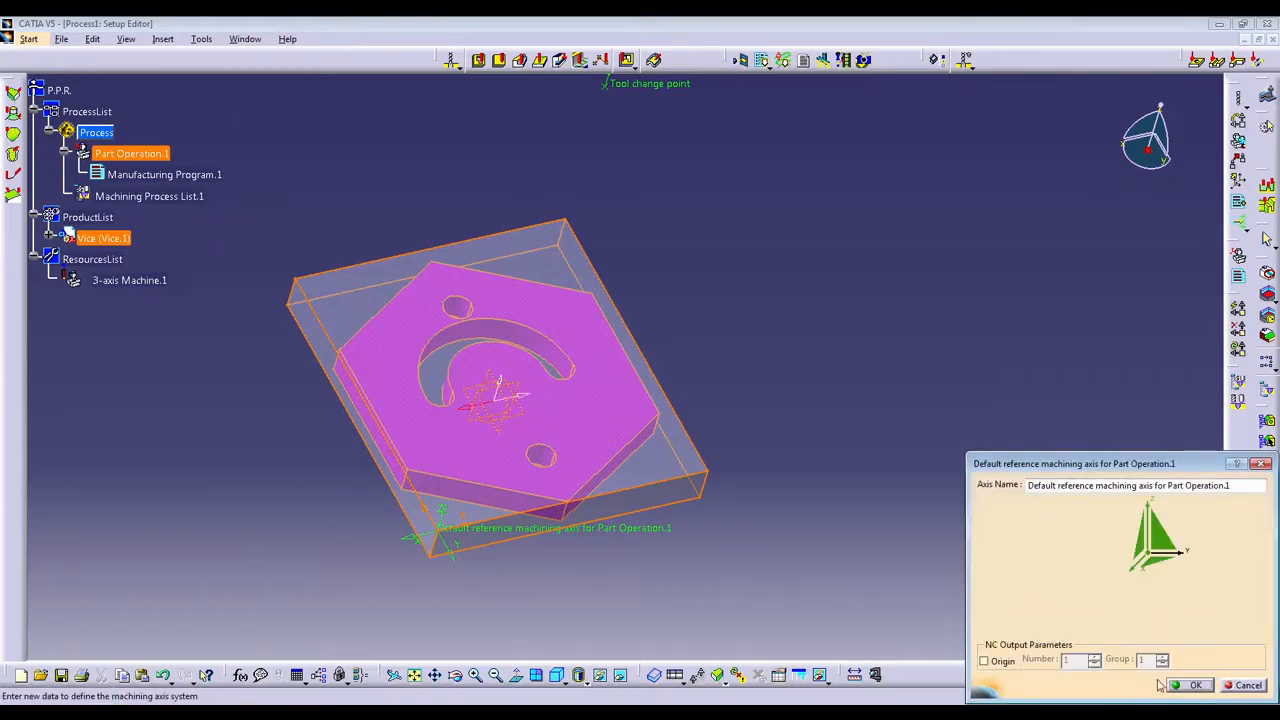
{"action": "left_click", "coordinate": [1190, 685]}
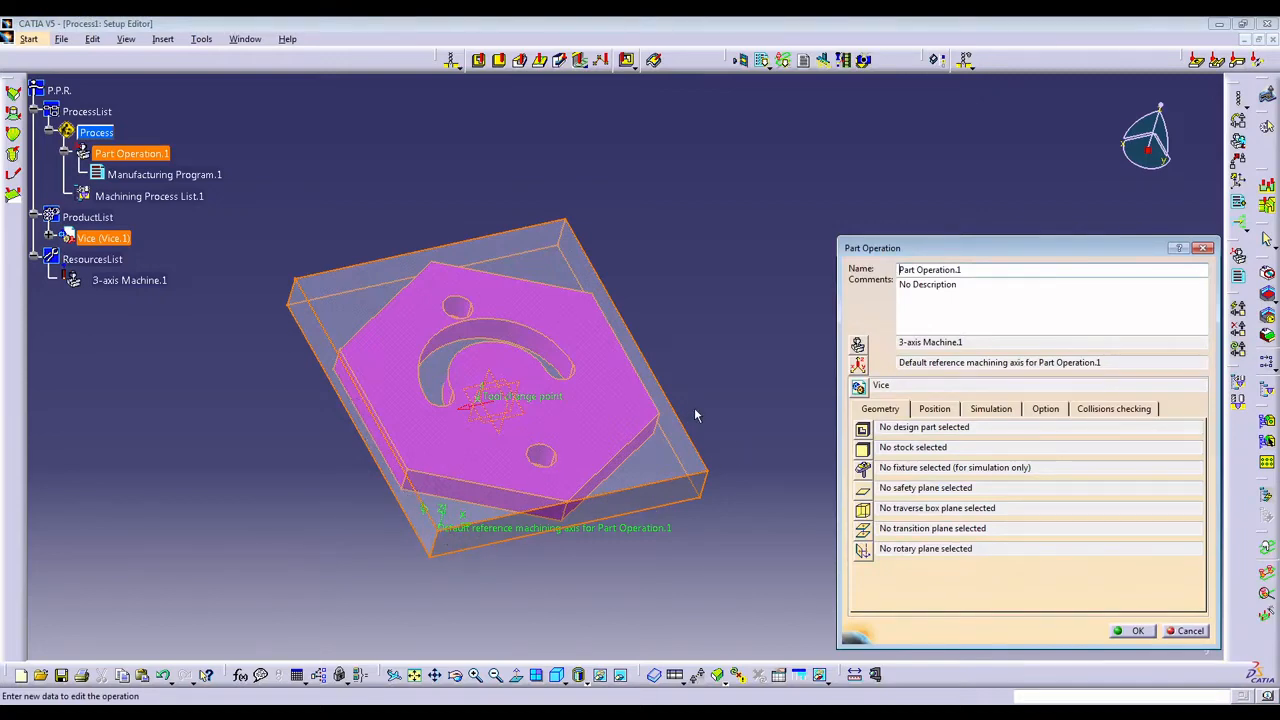
Assign the Vice body from the product tree as the design part of Part Operation.1.
{"action": "middle_click_drag", "start_coordinate": [457, 543], "coordinate": [616, 434]}
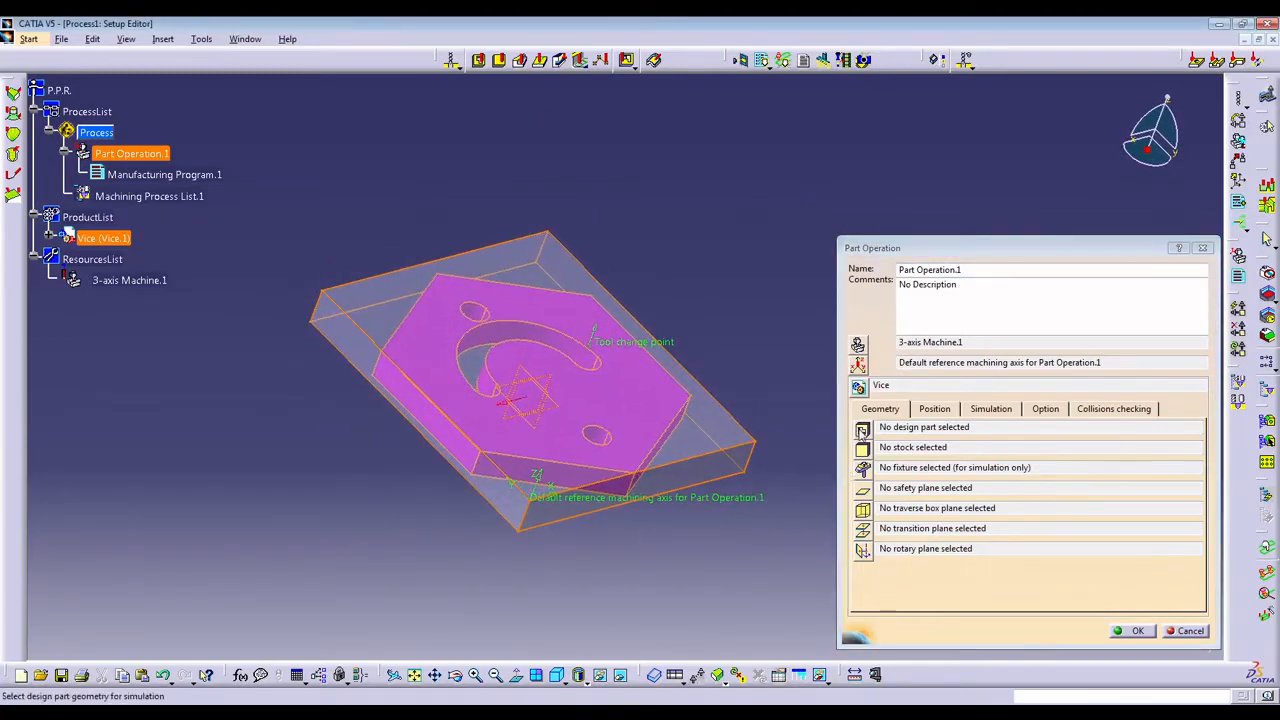
{"action": "left_click", "coordinate": [862, 430]}
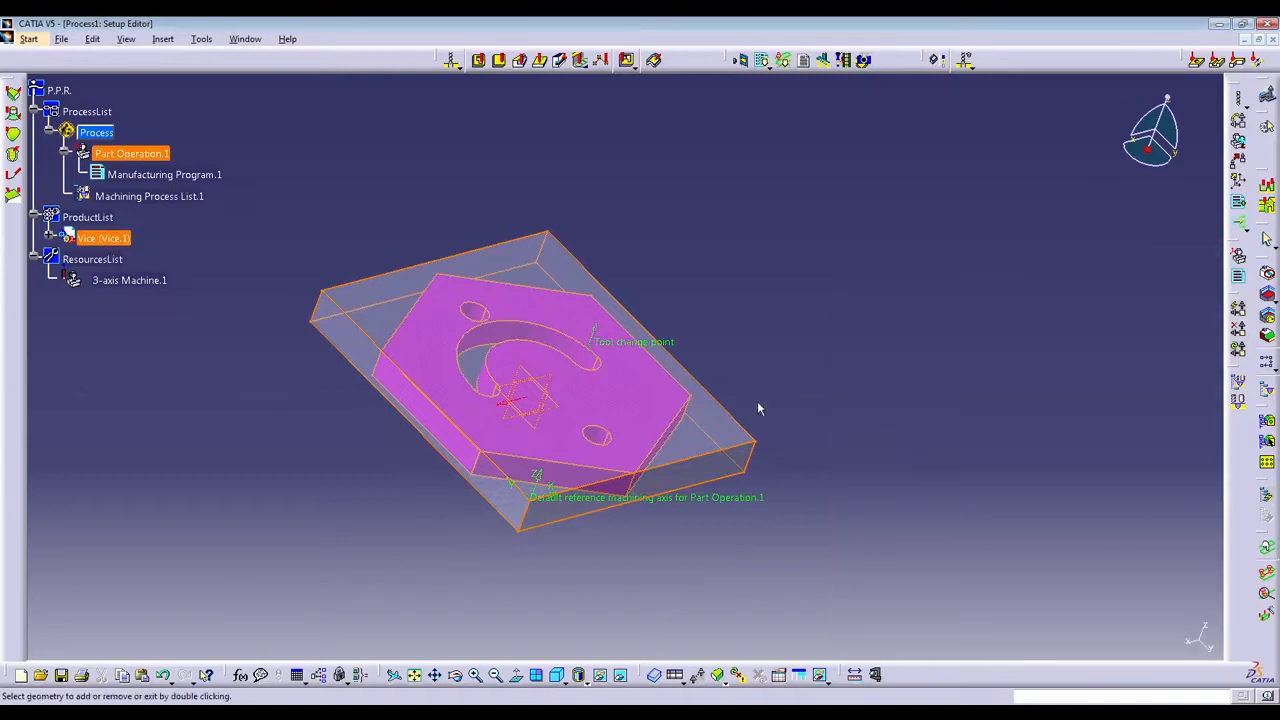
{"action": "left_click", "coordinate": [49, 240]}
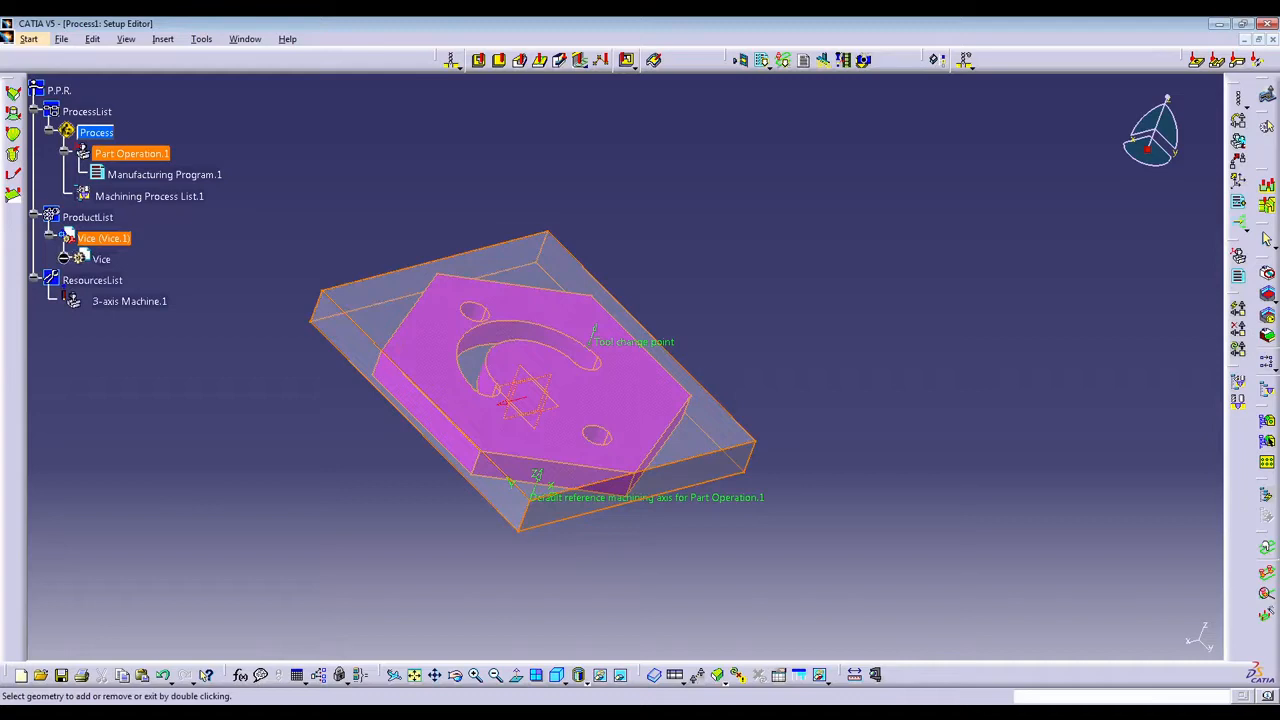
{"action": "left_click", "coordinate": [64, 259]}
{"action": "left_click", "coordinate": [114, 343]}
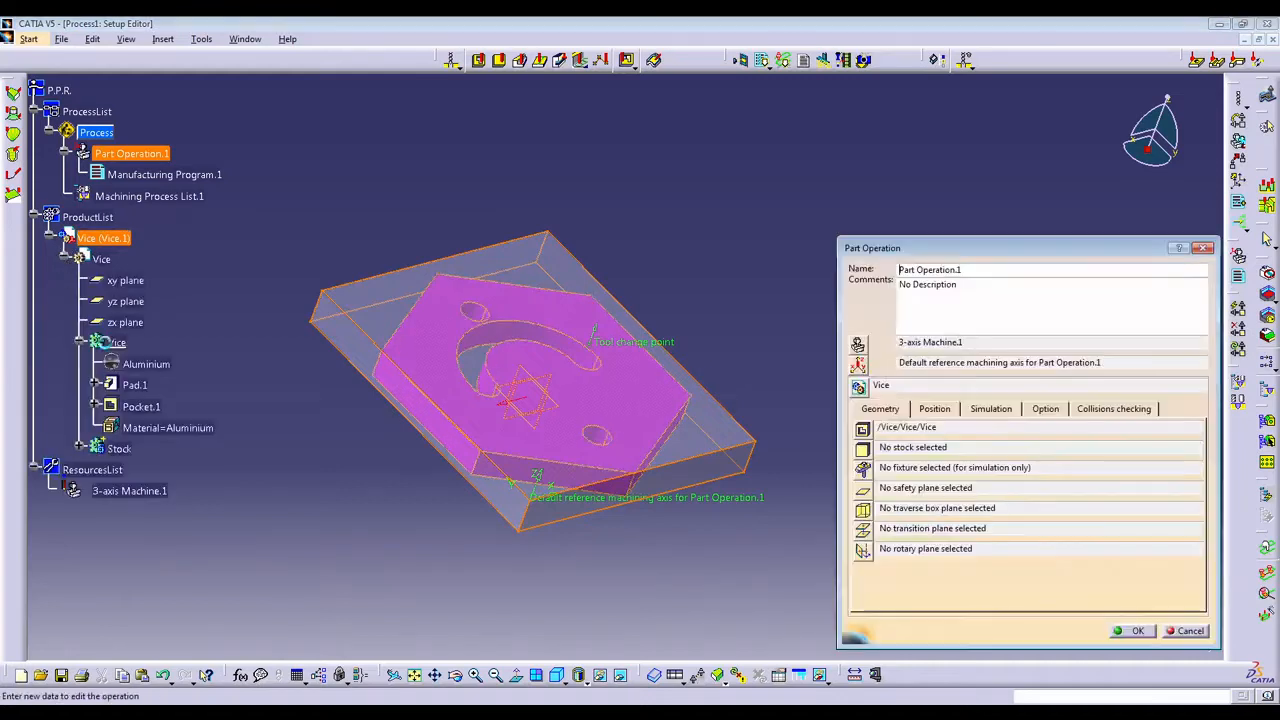
Assign the Stock body as the stock of Part Operation.1 and accept the part operation settings.
{"action": "left_click", "coordinate": [862, 448]}
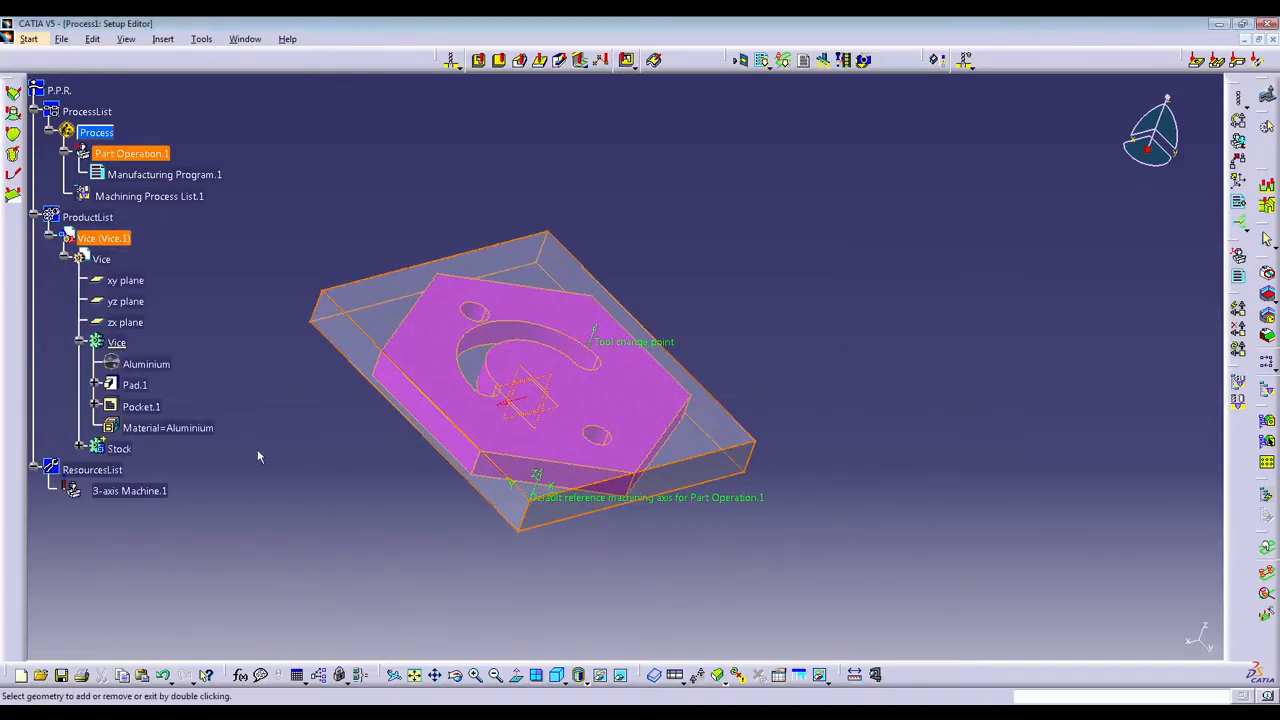
{"action": "double_click", "coordinate": [120, 450]}
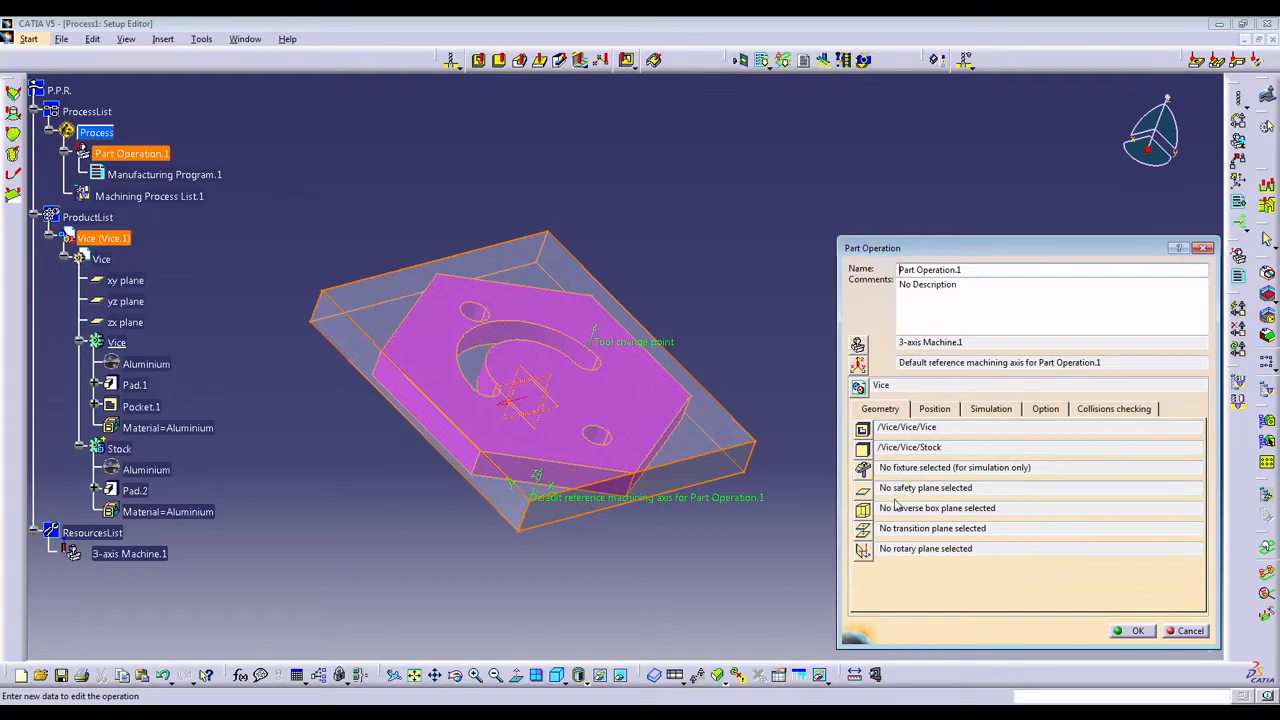
{"action": "left_click", "coordinate": [1131, 631]}
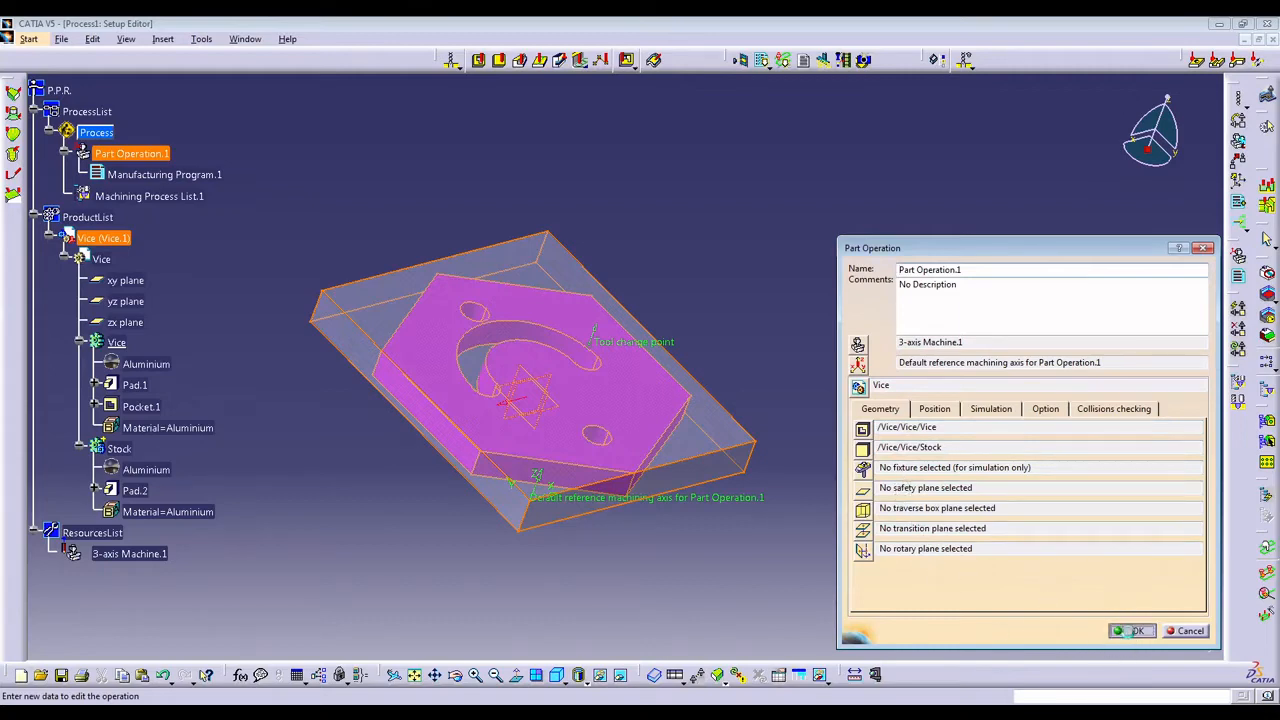
{"action": "middle_click_drag", "start_coordinate": [868, 426], "coordinate": [579, 402]}
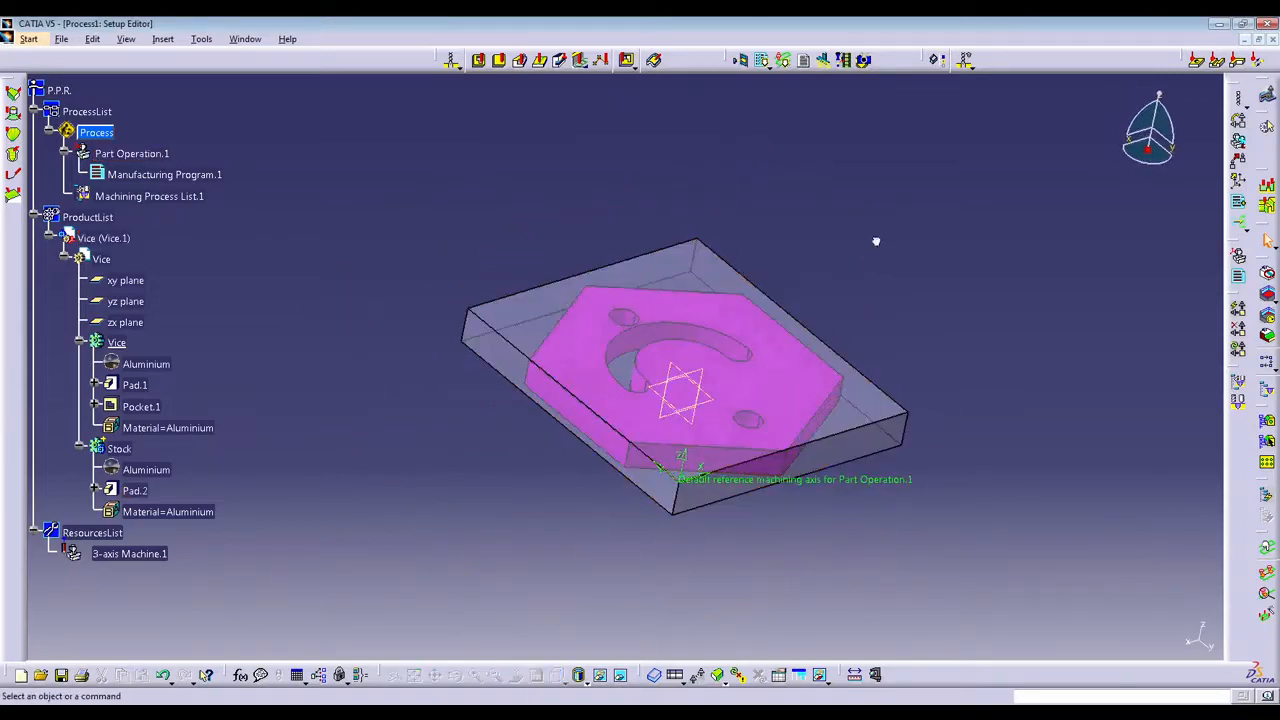
Rename the manufacturing program under Part Operation.1 as "Vice machining".
{"action": "middle_click_drag", "start_coordinate": [880, 334], "coordinate": [745, 288]}
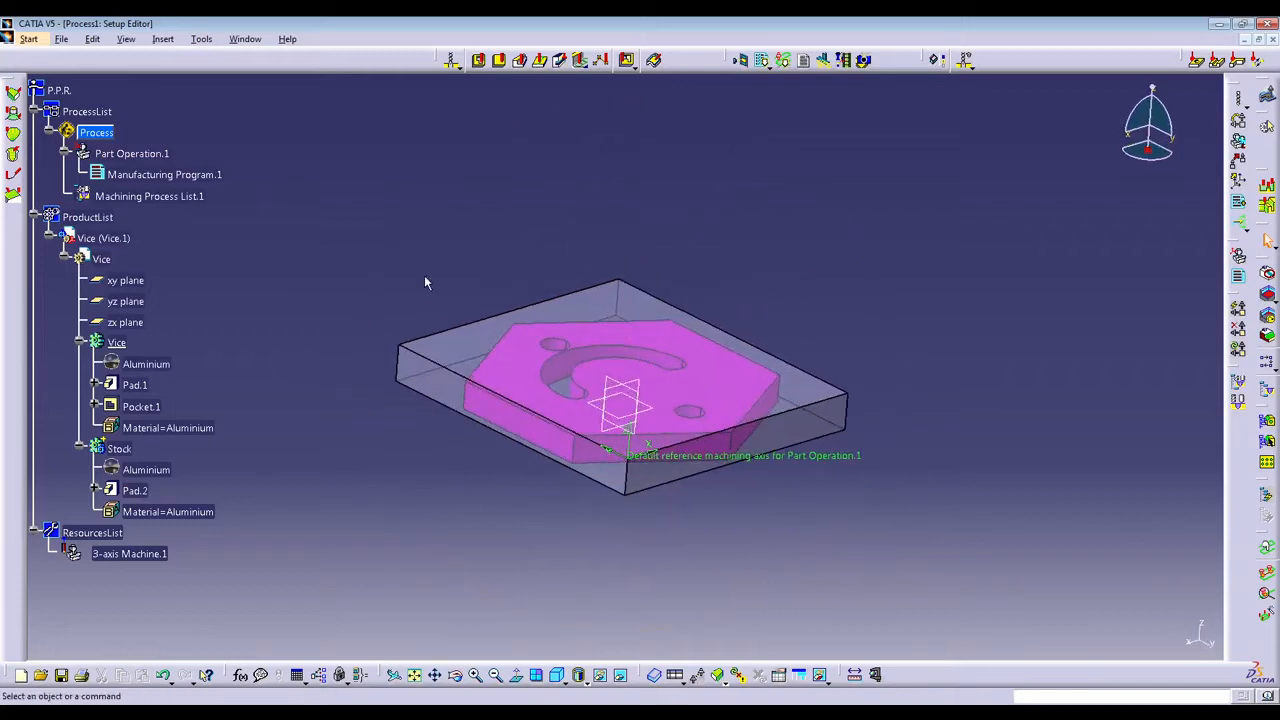
{"action": "left_click", "coordinate": [114, 172]}
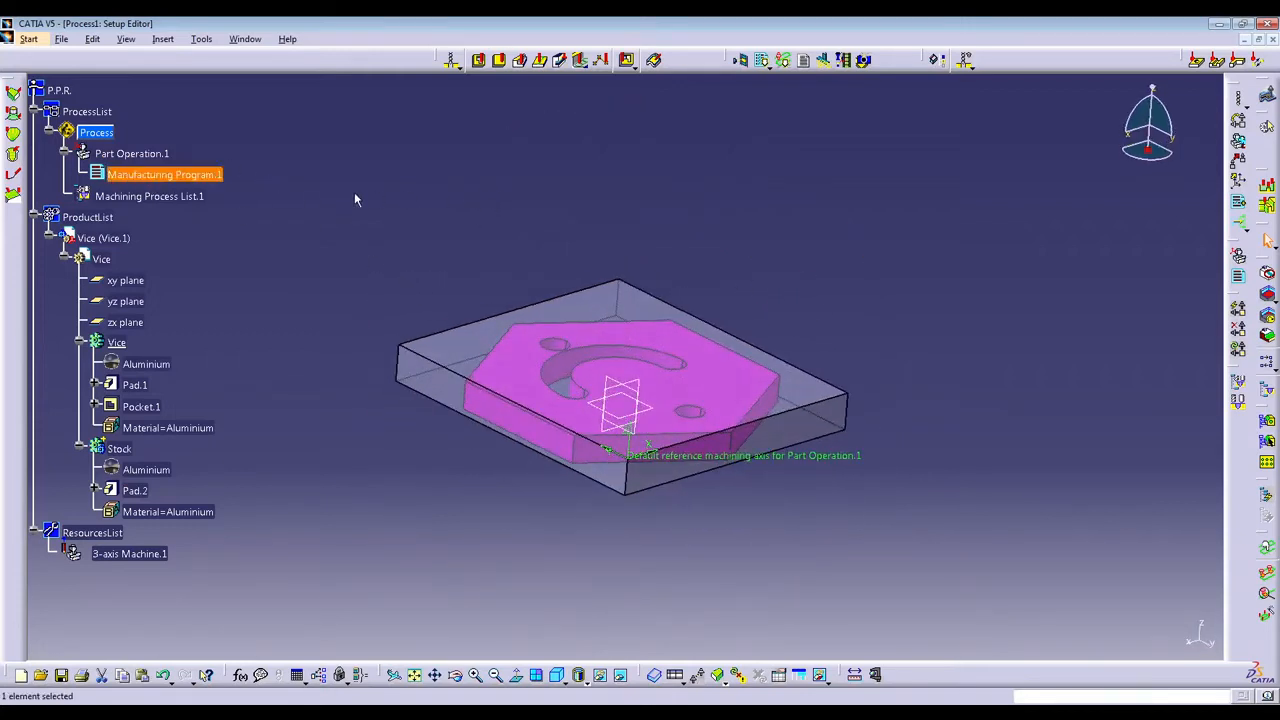
{"action": "double_click", "coordinate": [208, 176]}
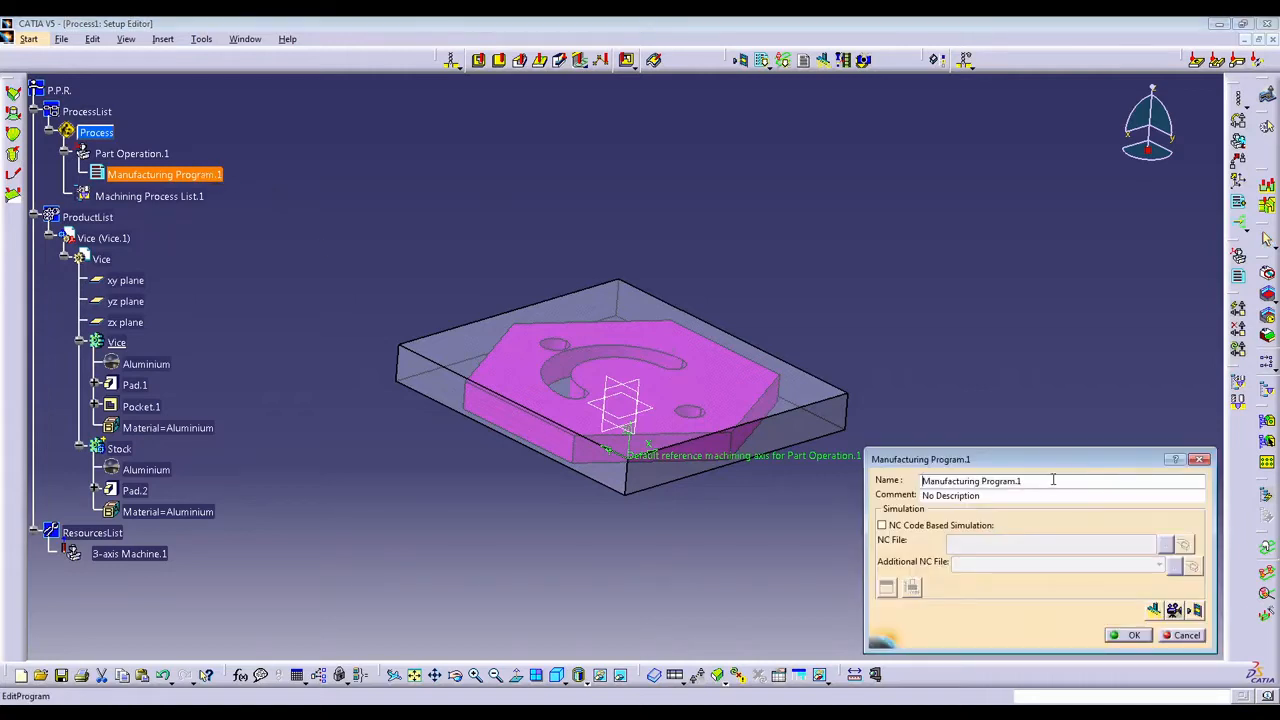
{"action": "left_click_drag", "start_coordinate": [1053, 480], "coordinate": [931, 480]}
{"action": "type", "text": "a"}
{"action": "key", "text": "BackSpace"}
{"action": "key", "text": "BackSpace"}
{"action": "key", "text": "BackSpace"}
{"action": "key", "text": "BackSpace"}
{"action": "key", "text": "BackSpace"}
{"action": "key", "text": "BackSpace"}
{"action": "key", "text": "BackSpace"}
{"action": "key", "text": "BackSpace"}
{"action": "key", "text": "BackSpace"}
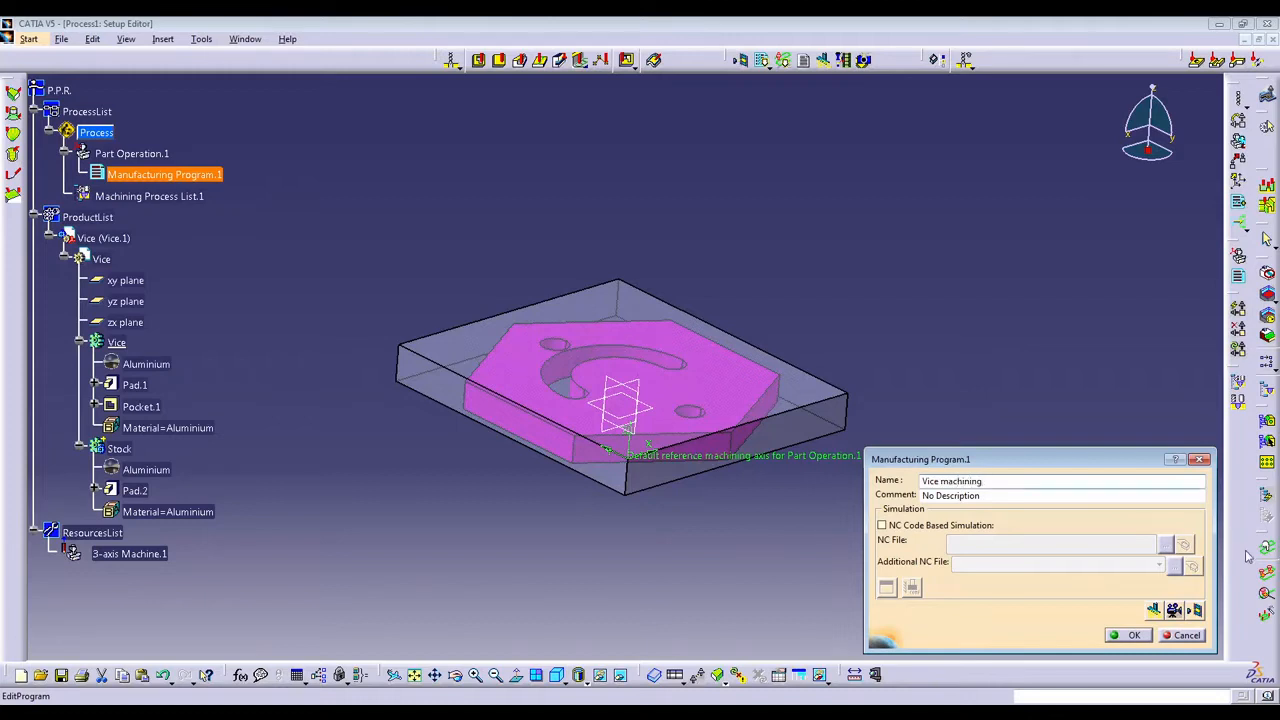
{"action": "key", "text": "Return"}
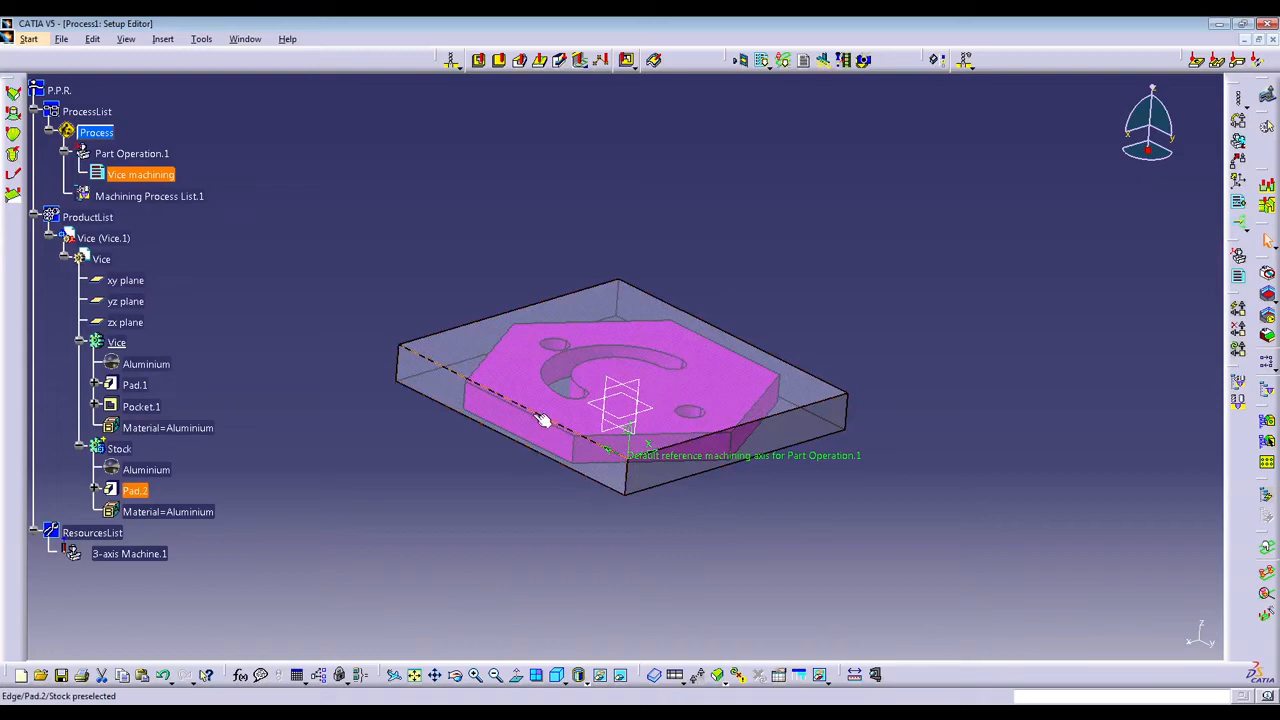
Insert a Facing operation in the Vice machining program and assign the Stock's upper face as its top plane.
{"action": "left_click", "coordinate": [499, 62]}
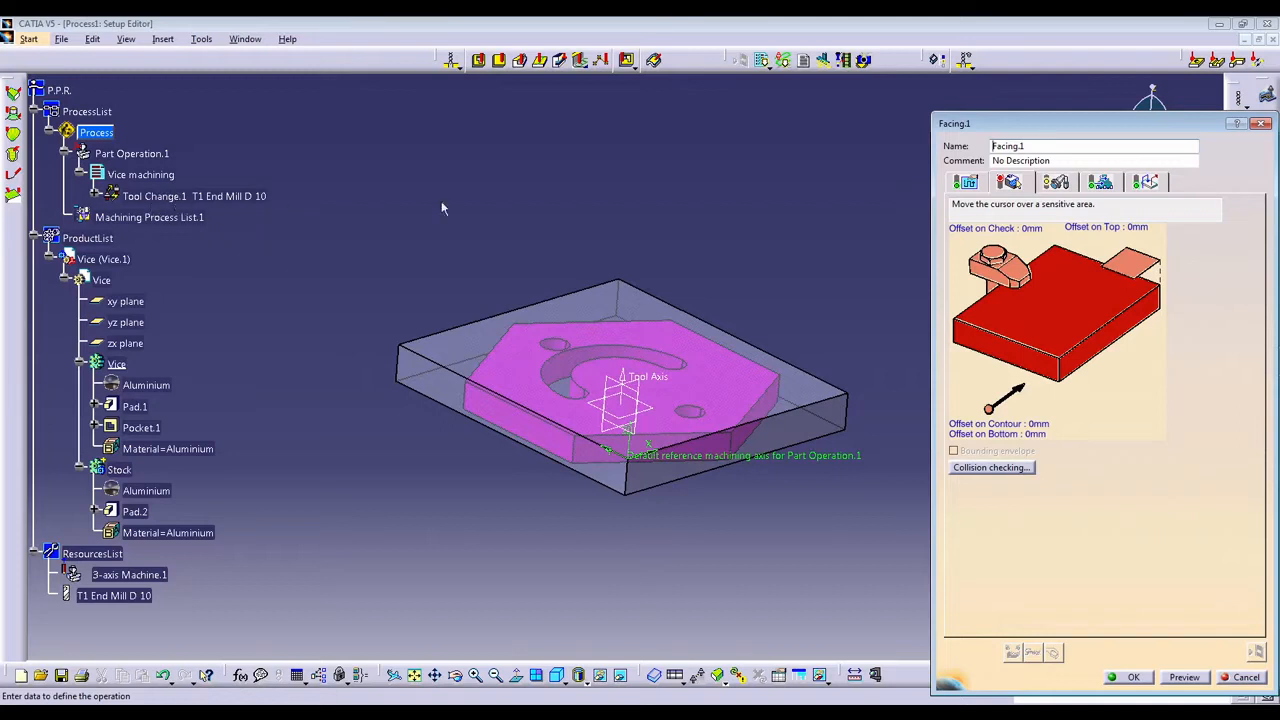
{"action": "left_click", "coordinate": [1127, 265]}
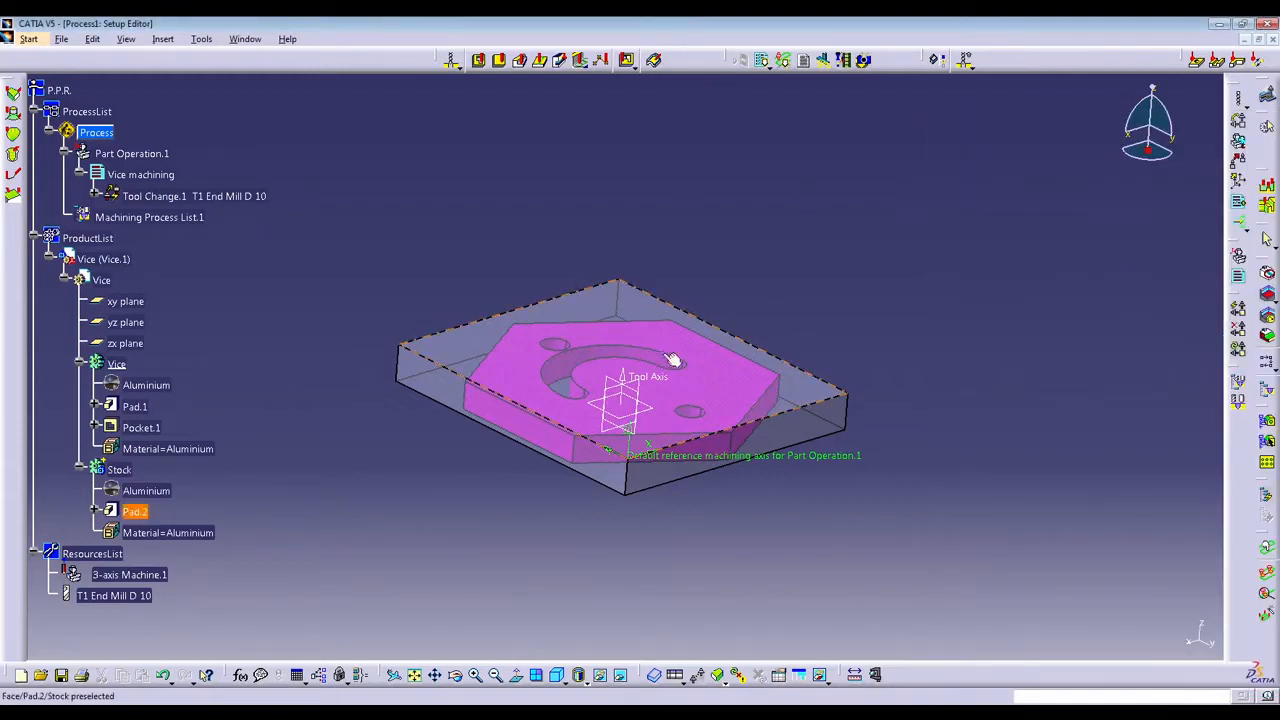
{"action": "left_click", "coordinate": [746, 375]}
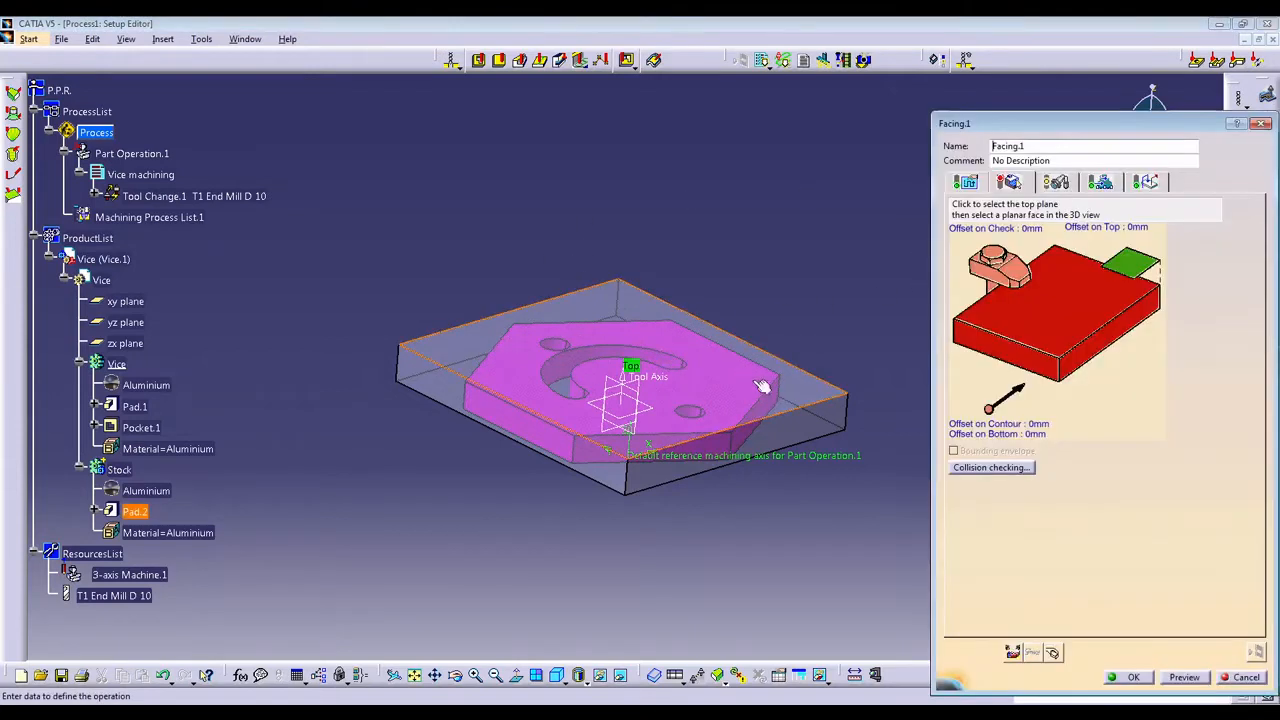
Hide the Stock body and assign the upper face of the Vice part as the bottom of the facing operation.
{"action": "left_click", "coordinate": [1072, 318]}
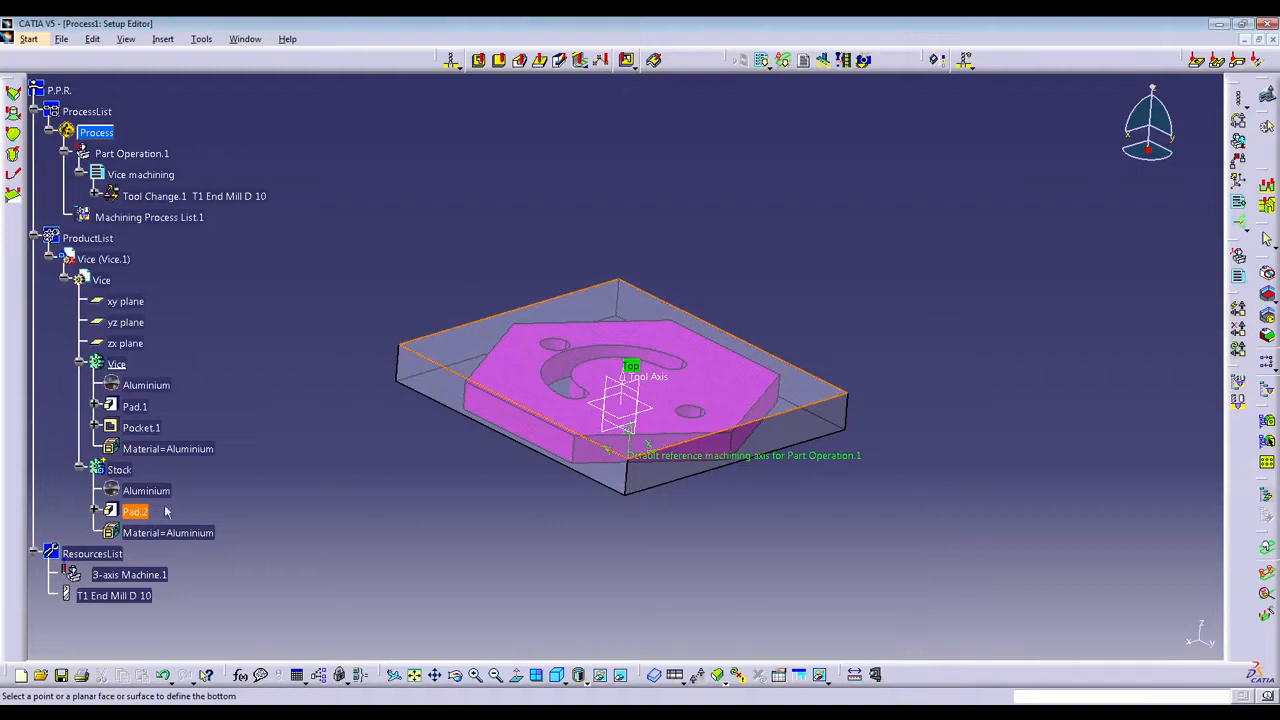
{"action": "right_click", "coordinate": [118, 469]}
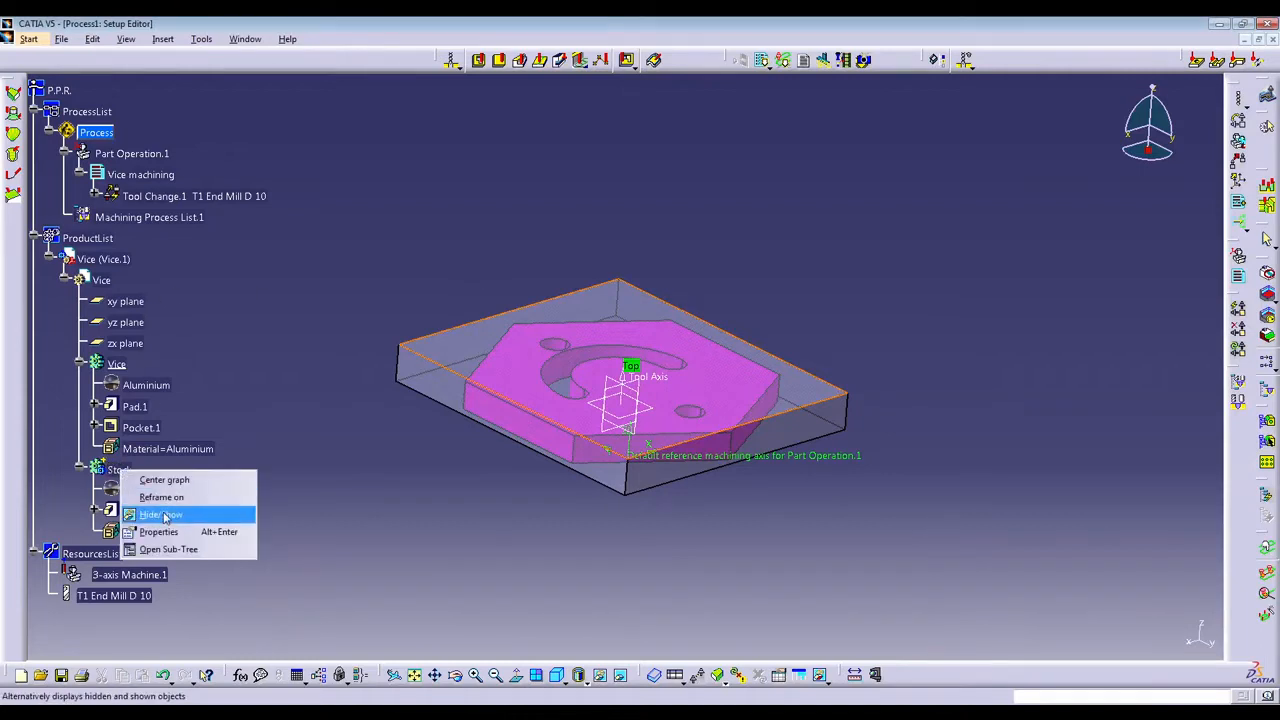
{"action": "left_click", "coordinate": [162, 514]}
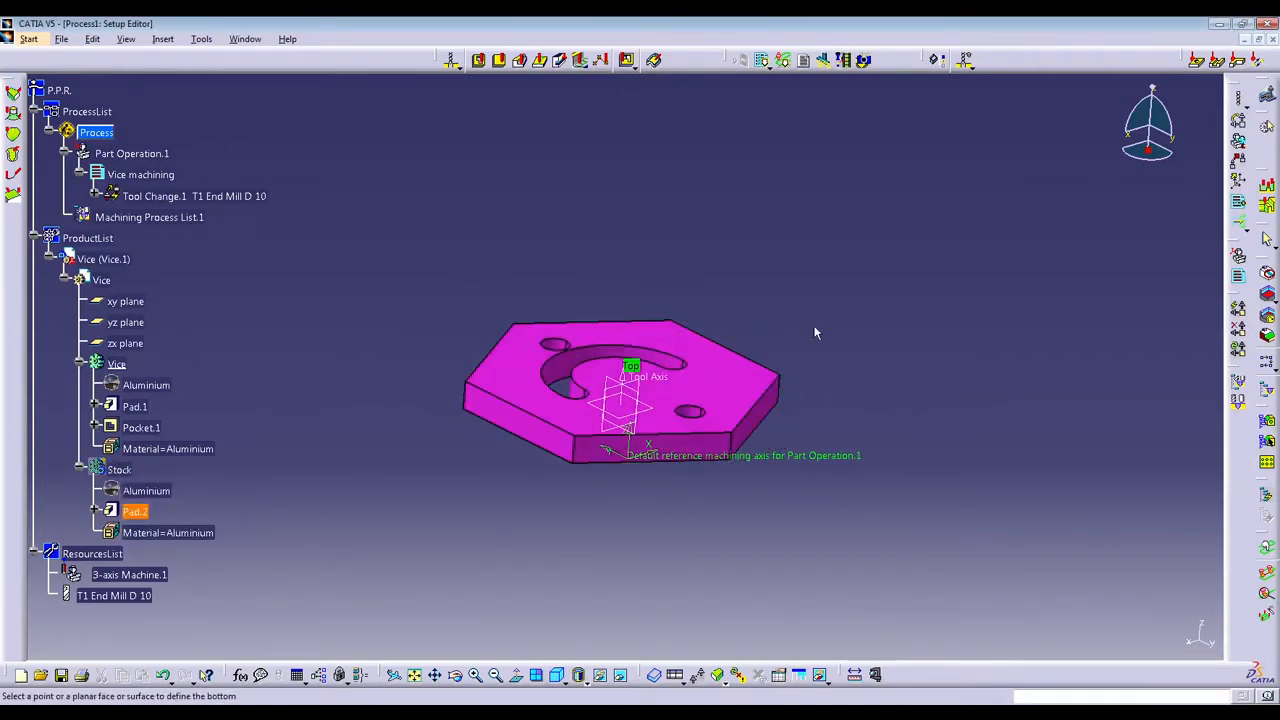
{"action": "left_click", "coordinate": [745, 383]}
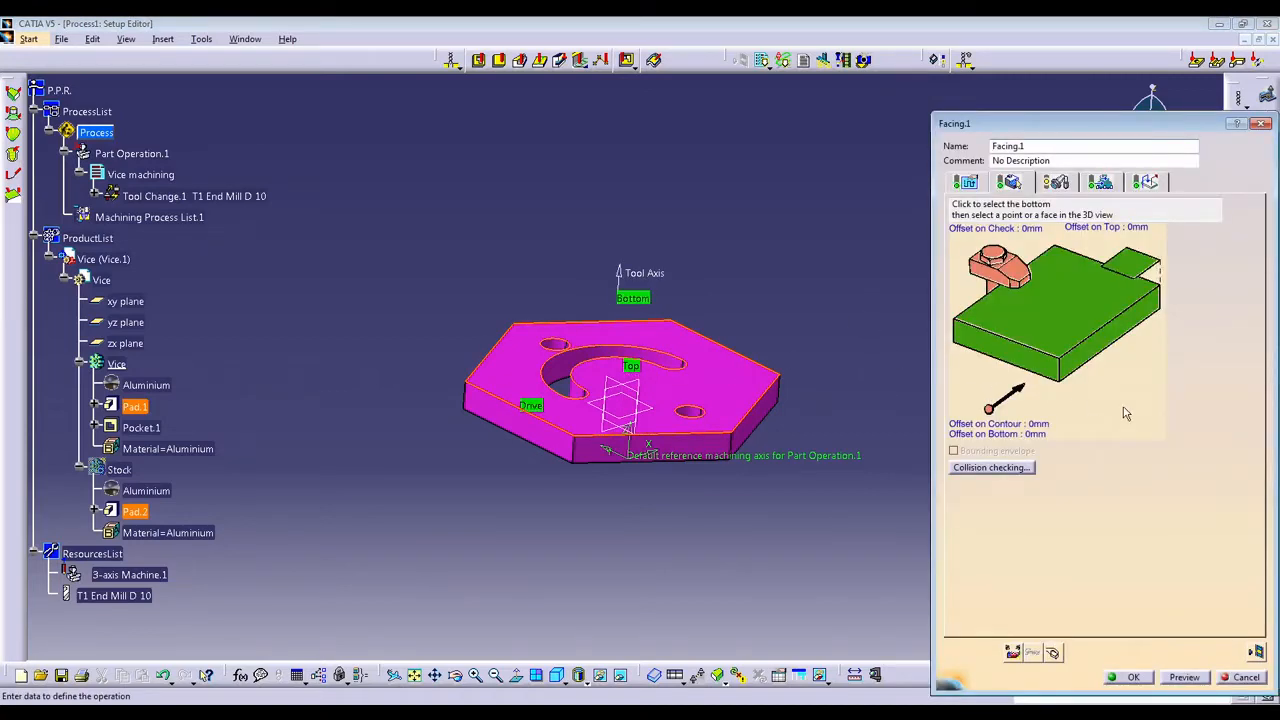
Switch the facing operation's tool from an end mill to a face mill.
{"action": "left_click", "coordinate": [1057, 182]}
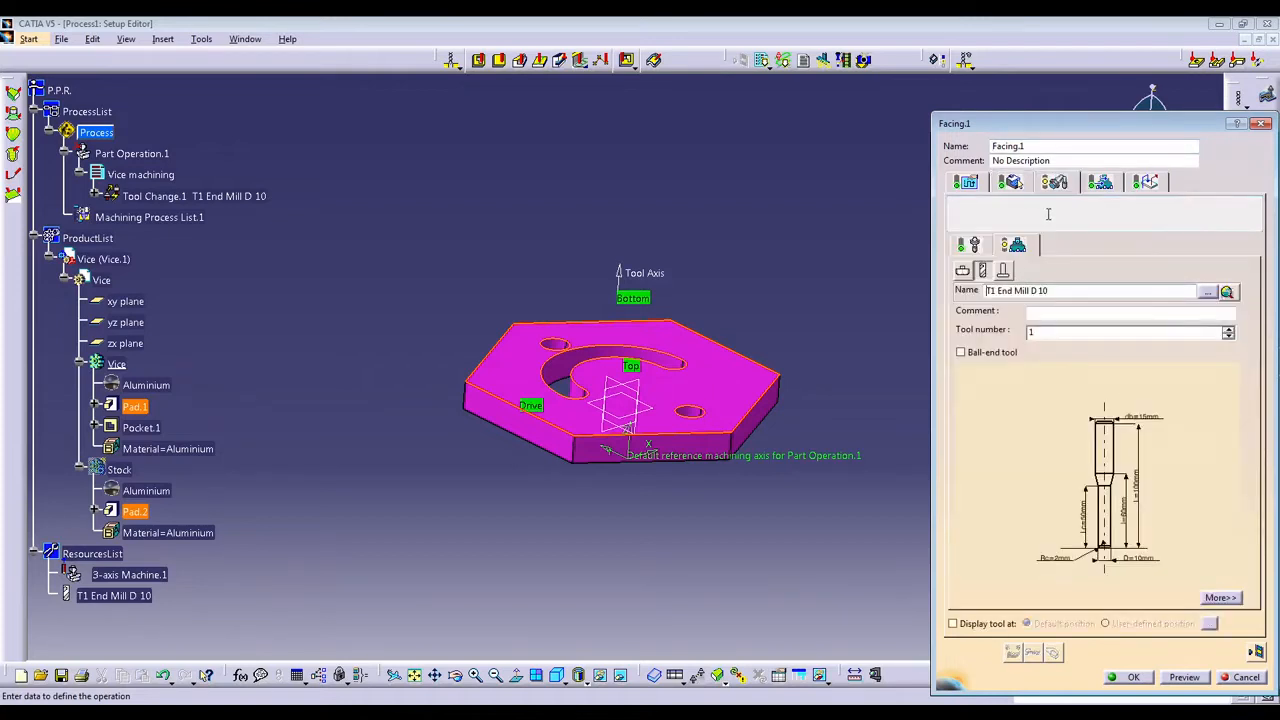
{"action": "left_click", "coordinate": [962, 271]}
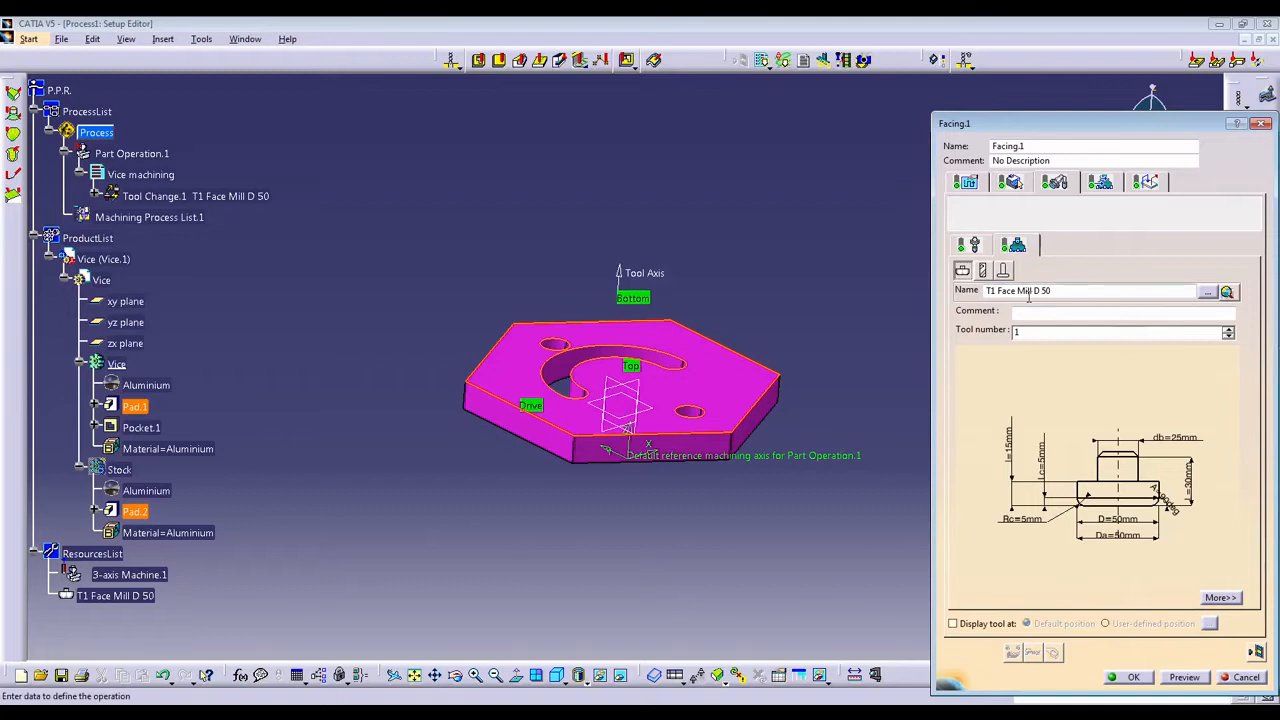
{"action": "left_click", "coordinate": [1227, 292]}
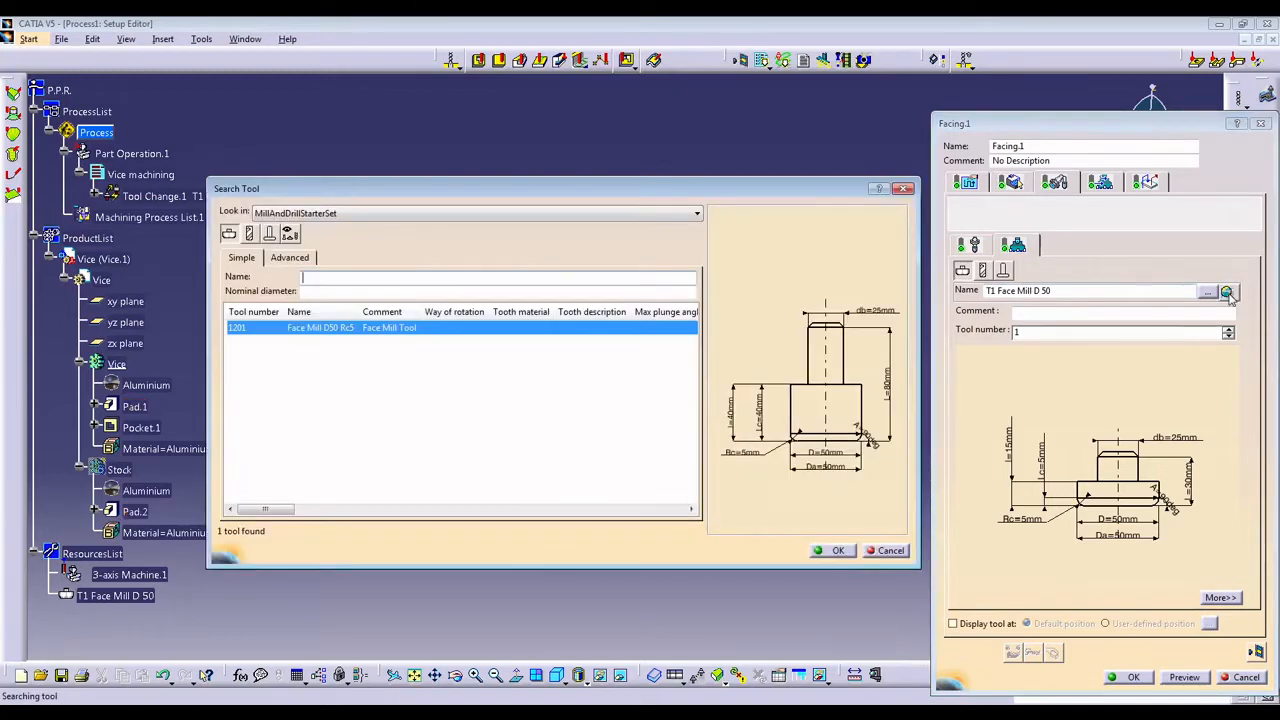
{"action": "left_click", "coordinate": [320, 213]}
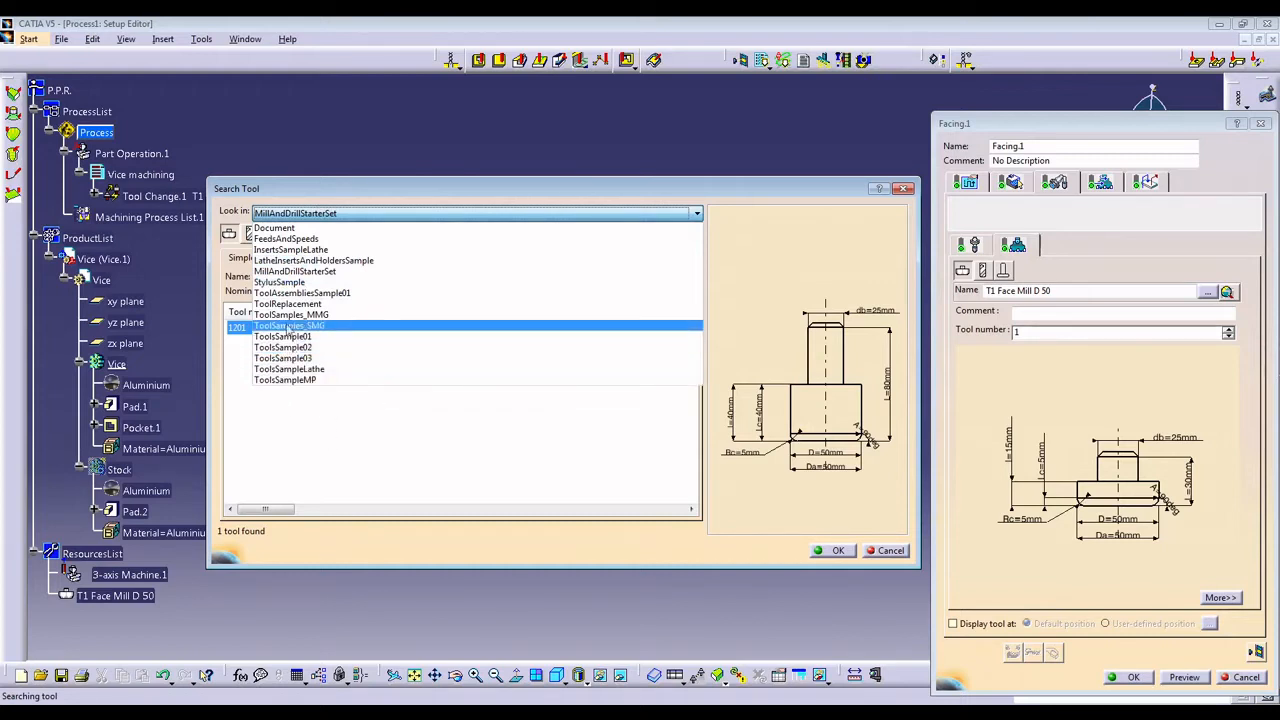
{"action": "left_click", "coordinate": [378, 445]}
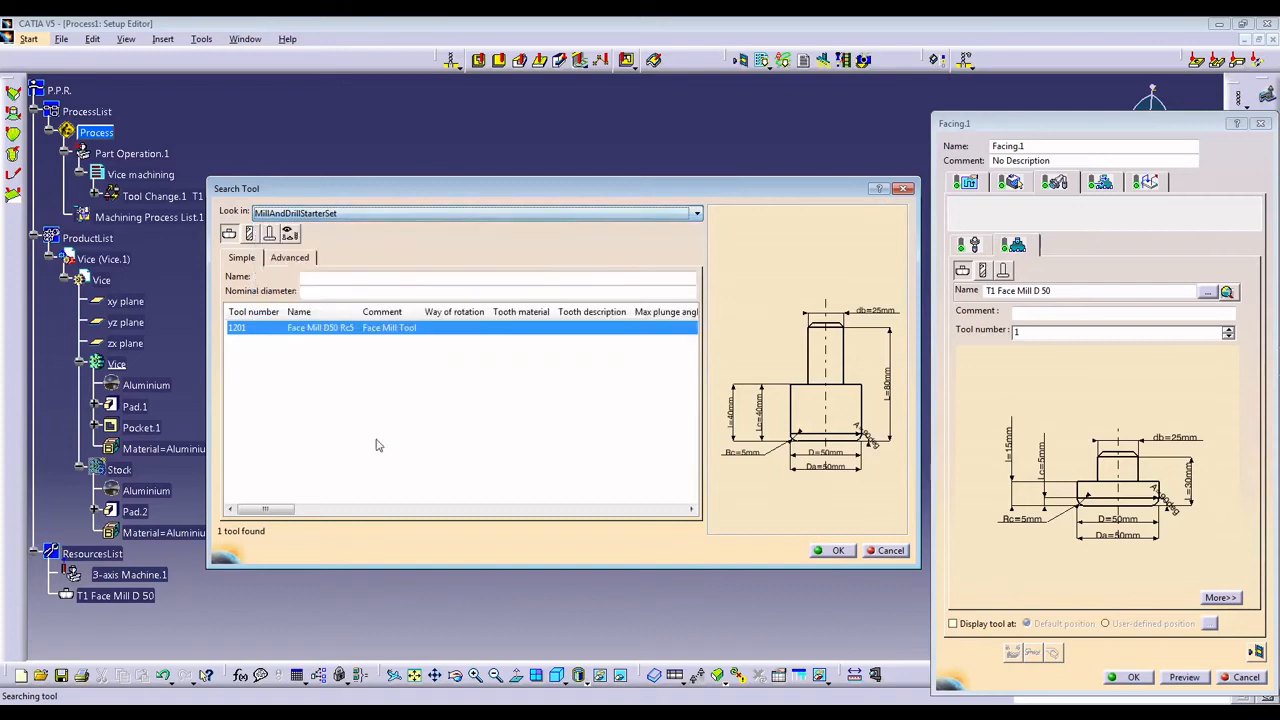
{"action": "left_click", "coordinate": [886, 551]}
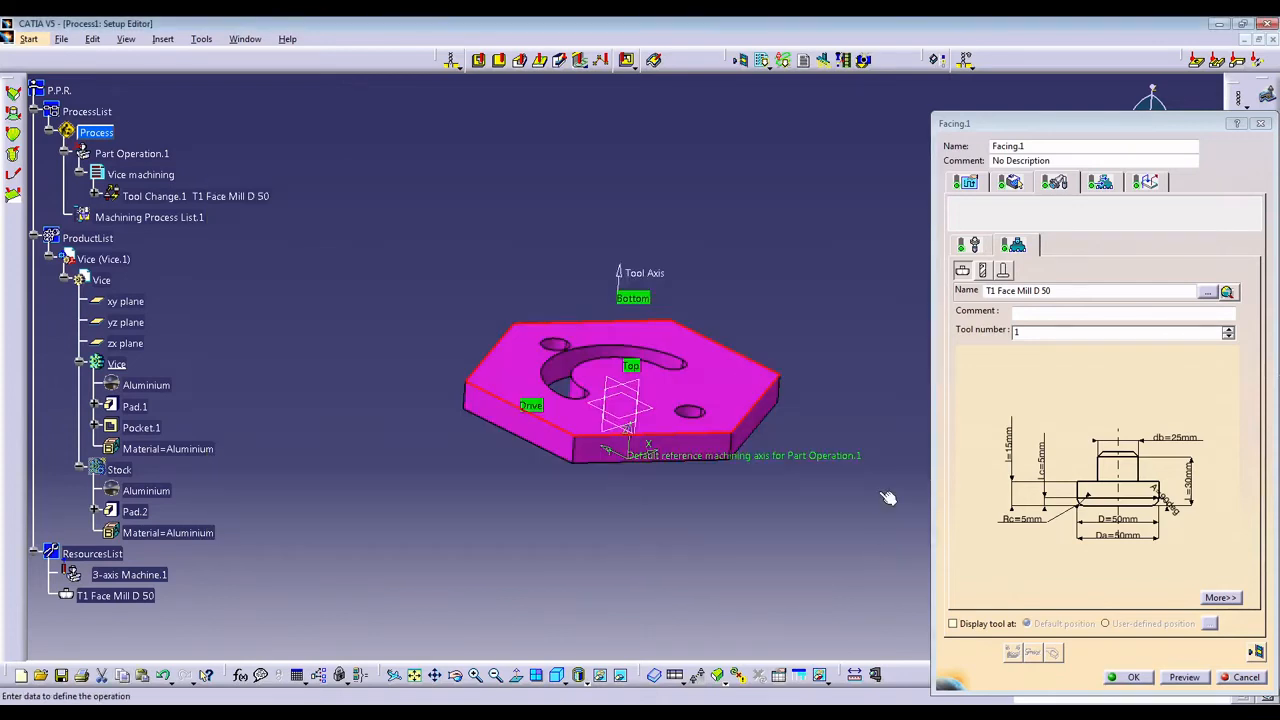
Set the face mill's outside diameter Da to 56 mm.
{"action": "double_click", "coordinate": [1135, 539]}
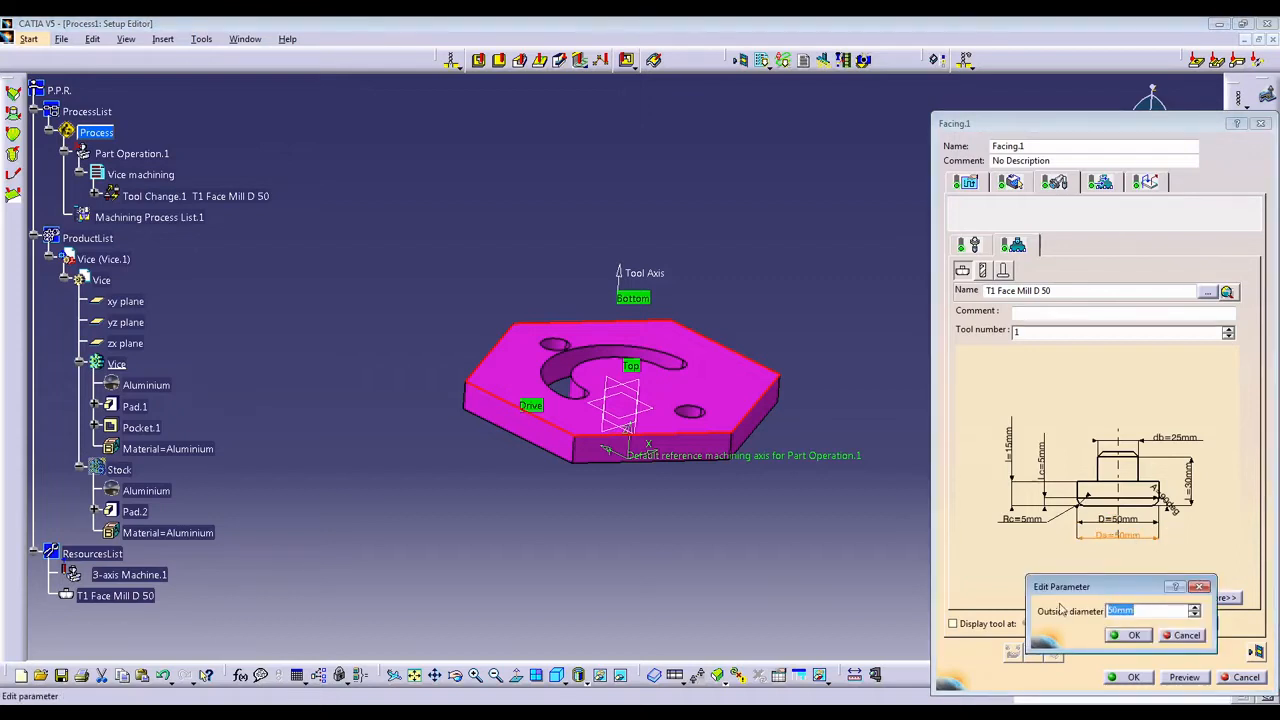
{"action": "type", "text": "56"}
{"action": "left_click", "coordinate": [1124, 636]}
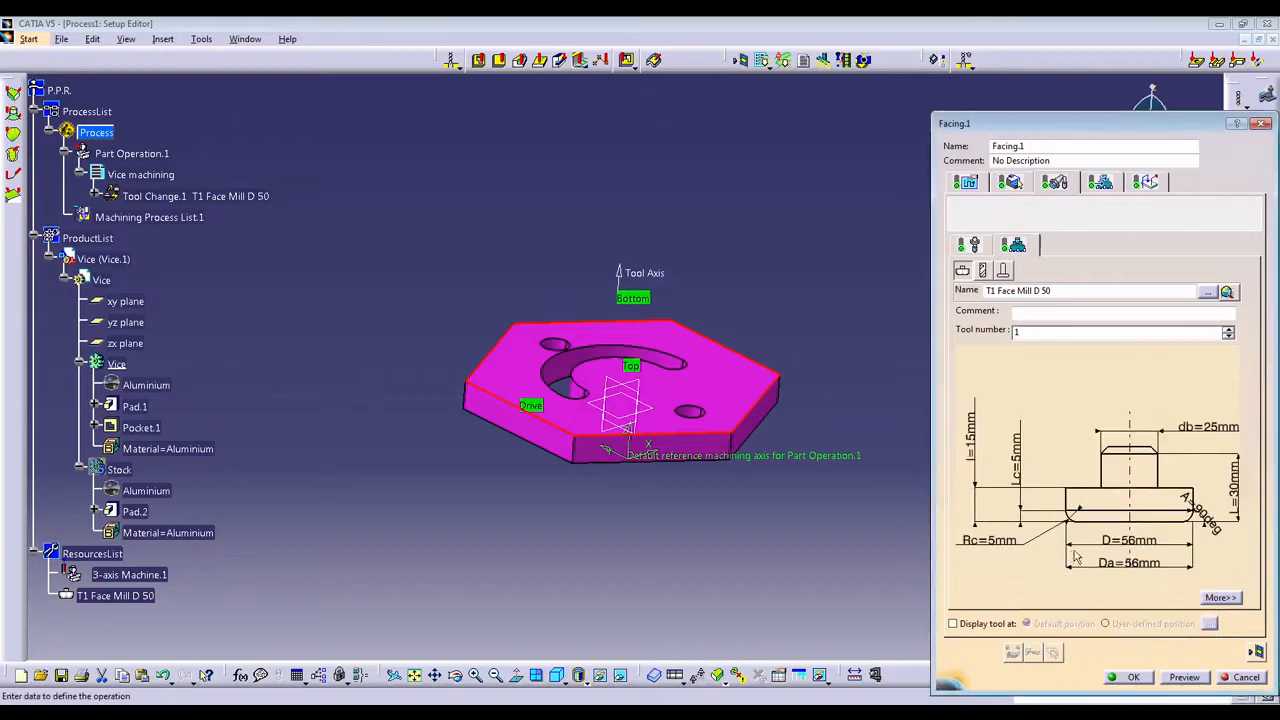
Rename the facing tool as "Face Mill D 56", without the T1 prefix.
{"action": "left_click", "coordinate": [1050, 291]}
{"action": "type", "text": "6"}
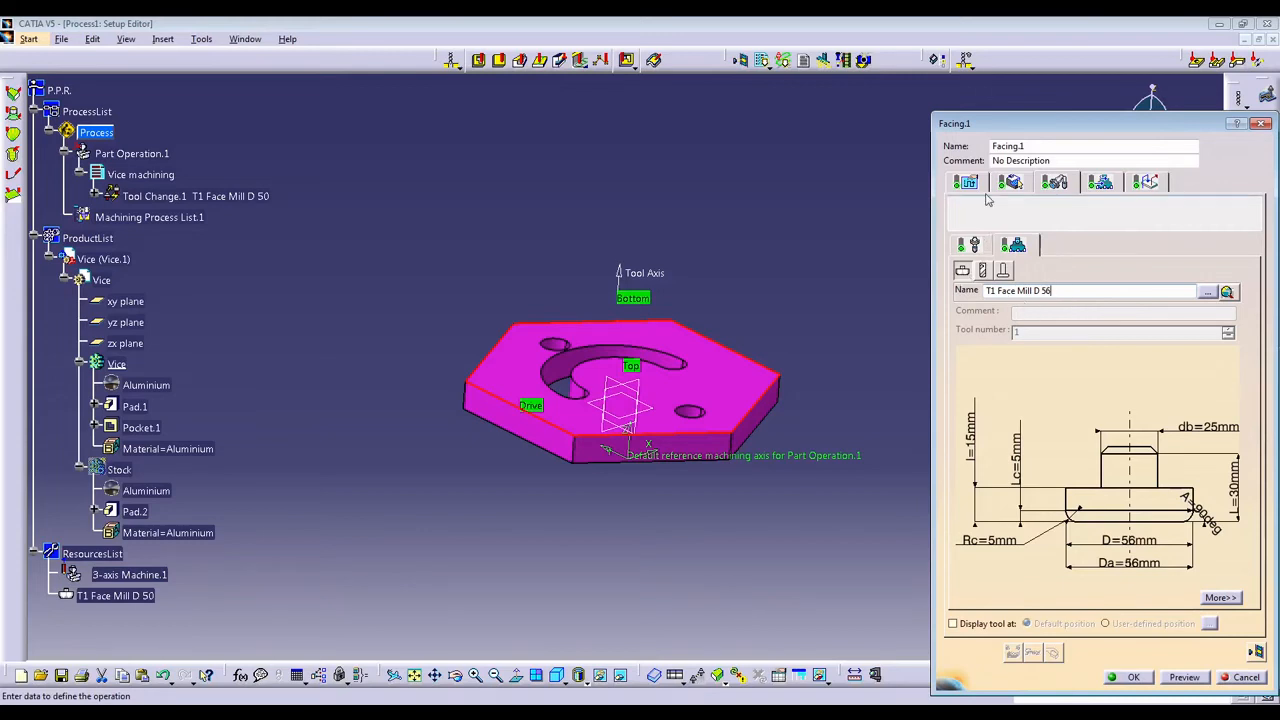
{"action": "left_click", "coordinate": [1013, 182]}
{"action": "left_click", "coordinate": [1054, 184]}
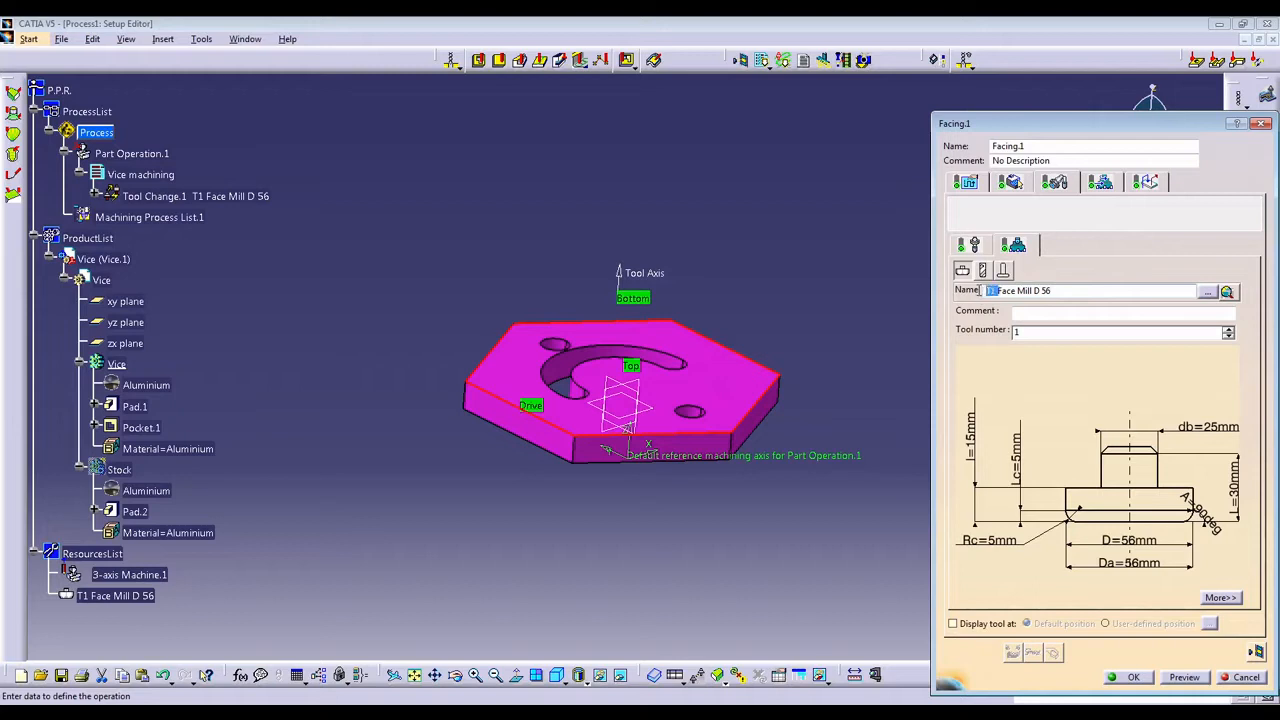
{"action": "key", "text": "Delete"}
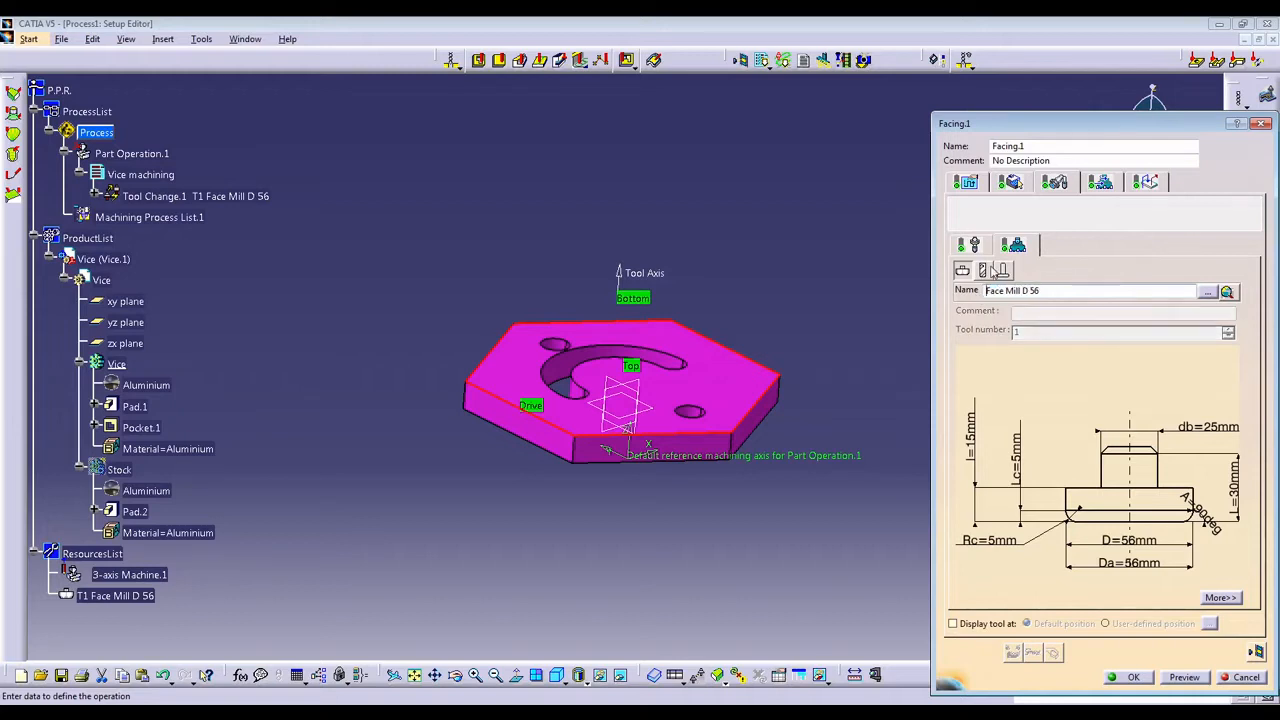
{"action": "left_click", "coordinate": [1053, 289]}
{"action": "left_click", "coordinate": [1009, 182]}
{"action": "left_click", "coordinate": [1058, 184]}
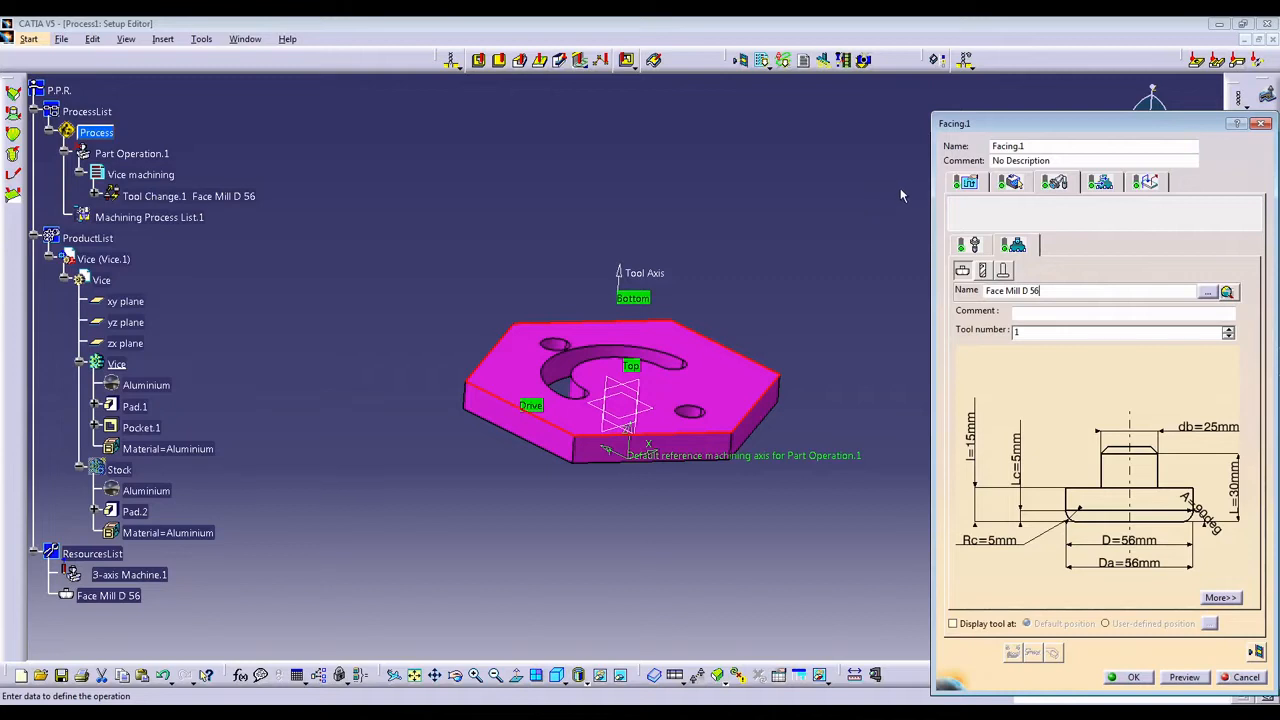
Try the Back and forth tool path style for the facing operation and set it to One-Way.
{"action": "left_click", "coordinate": [965, 183]}
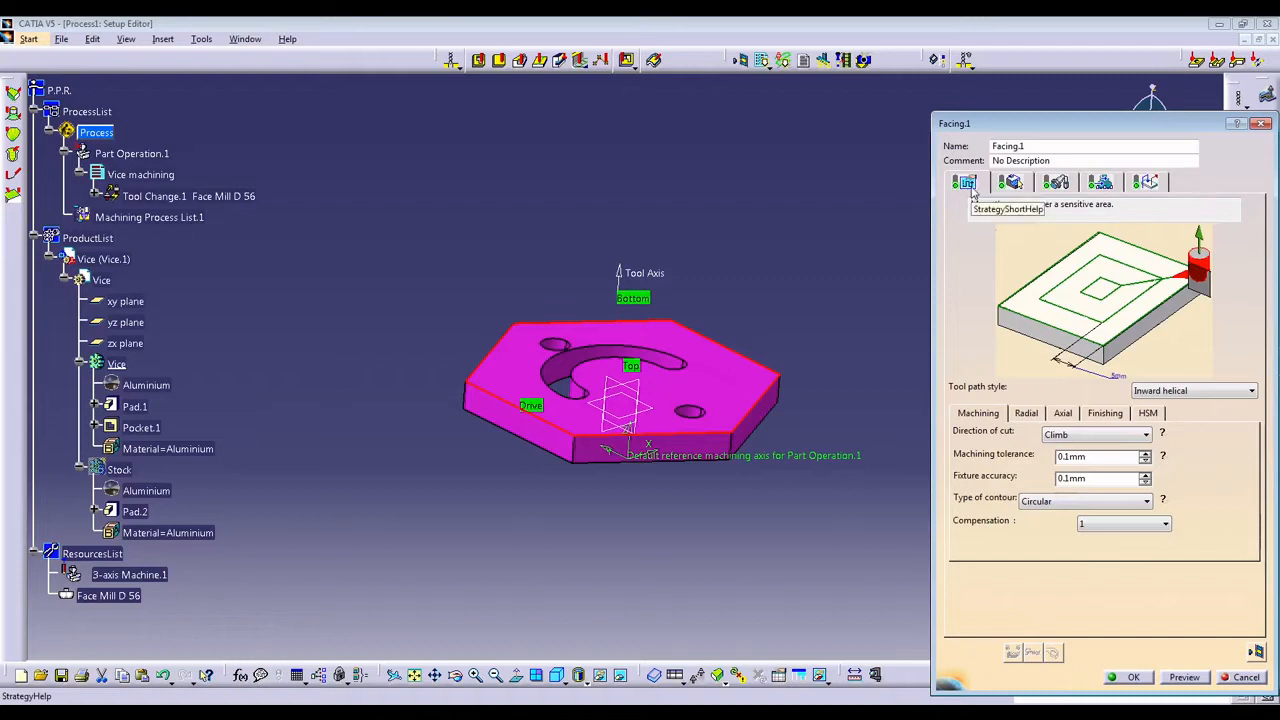
{"action": "left_click", "coordinate": [1251, 391]}
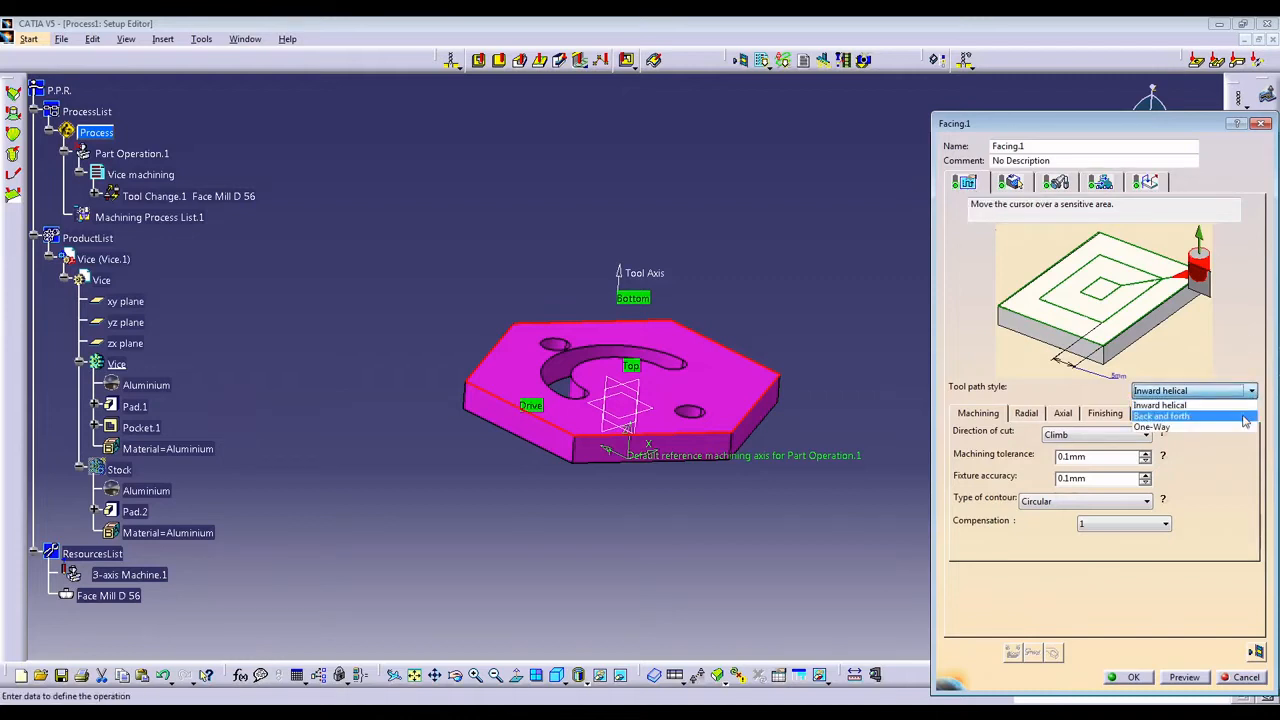
{"action": "left_click", "coordinate": [1245, 415]}
{"action": "left_click", "coordinate": [1243, 393]}
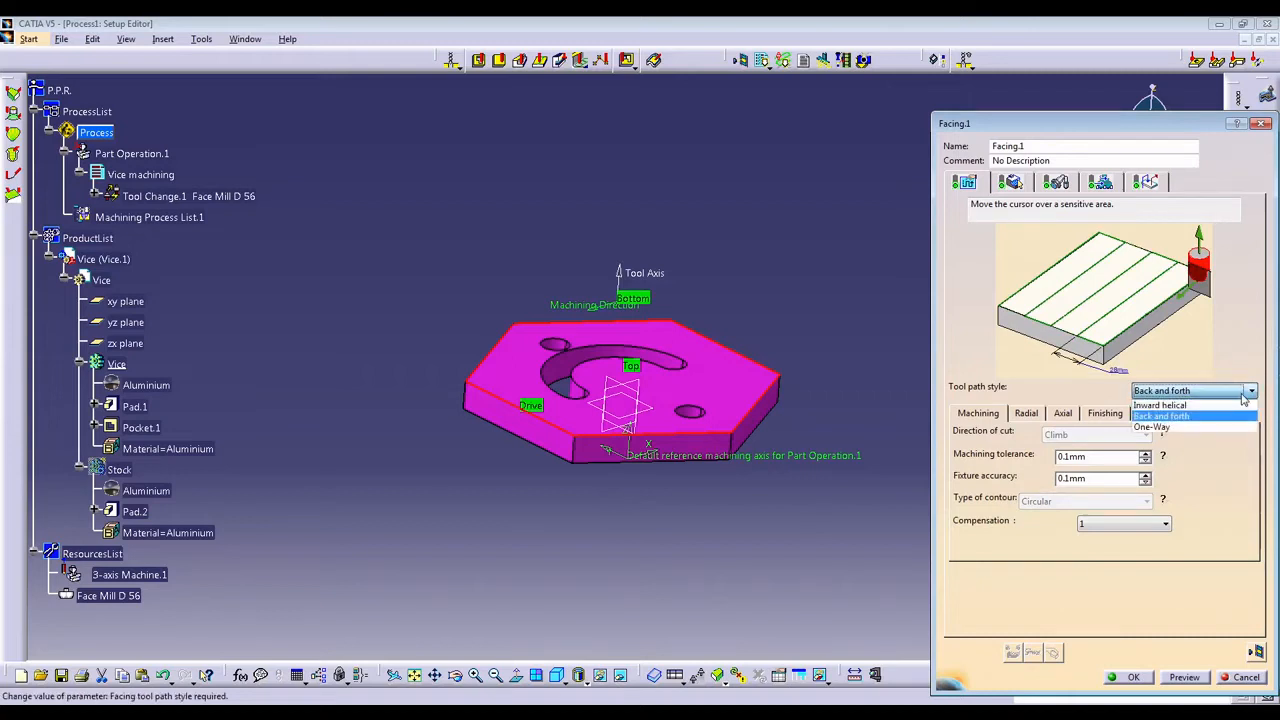
{"action": "left_click", "coordinate": [1231, 428]}
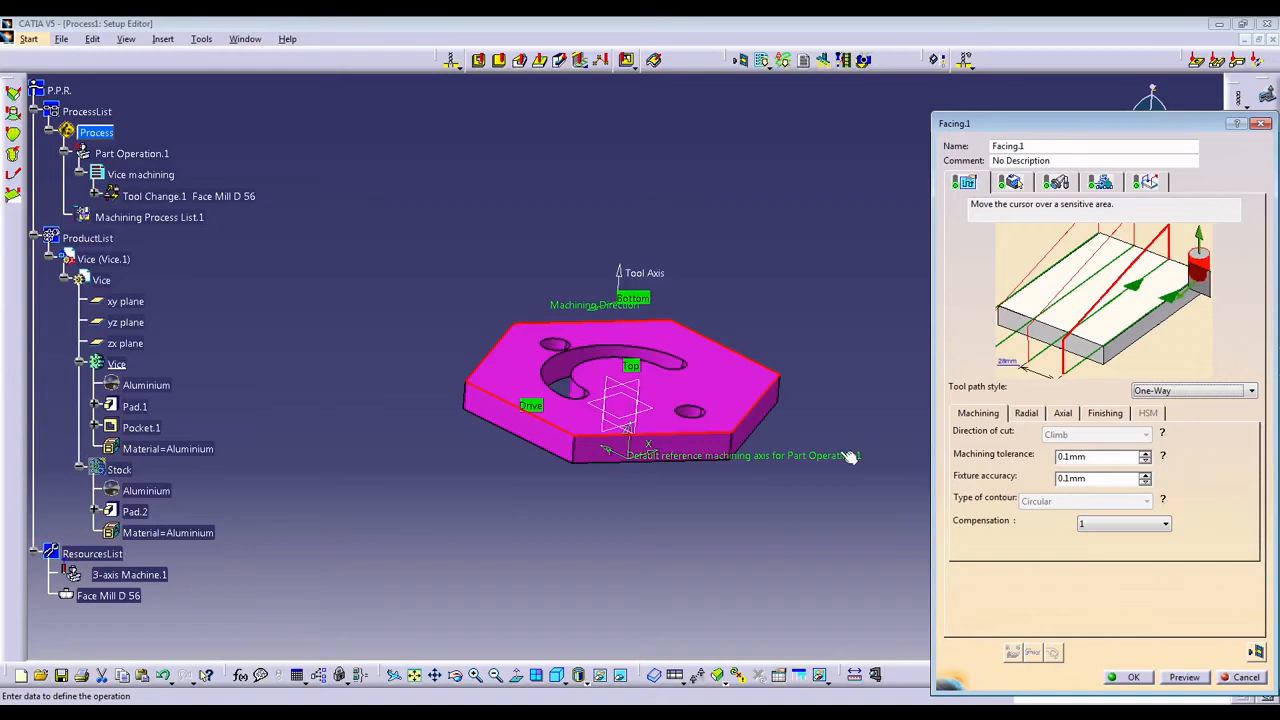
Show the Stock body again around the Vice part.
{"action": "right_click", "coordinate": [120, 470]}
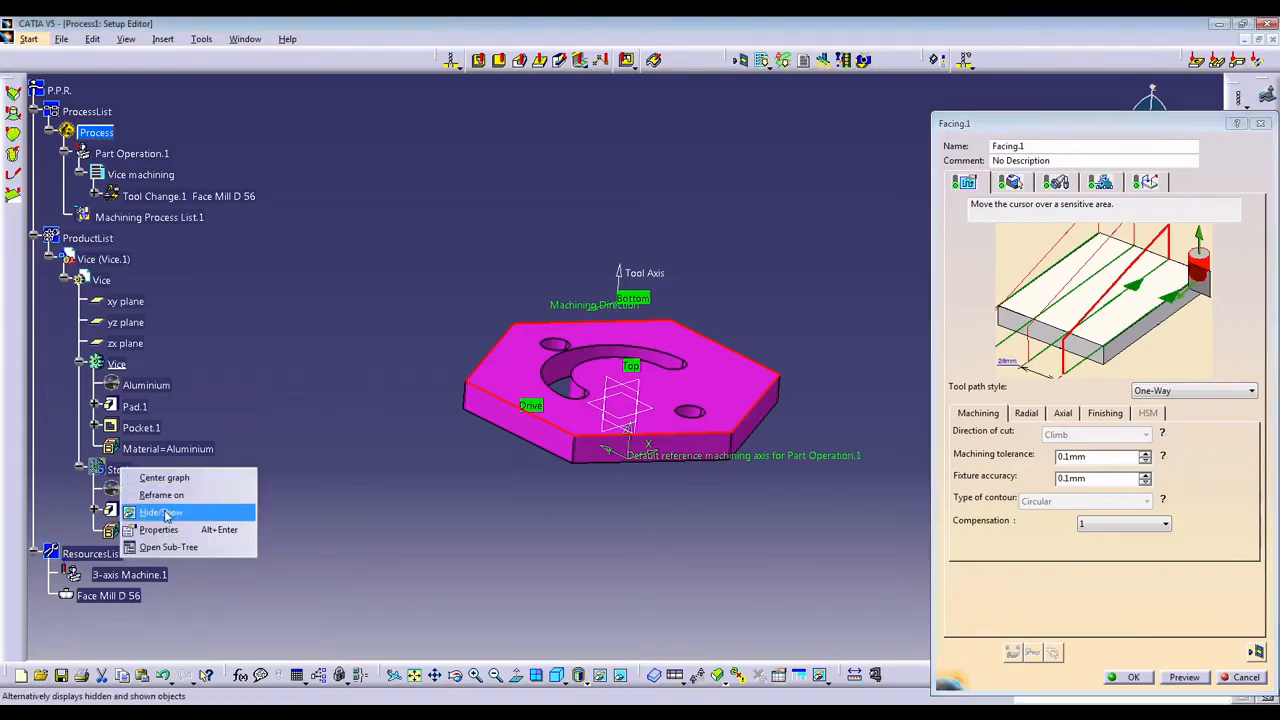
{"action": "left_click", "coordinate": [165, 512]}
{"action": "middle_click_drag", "start_coordinate": [613, 388], "coordinate": [563, 448]}
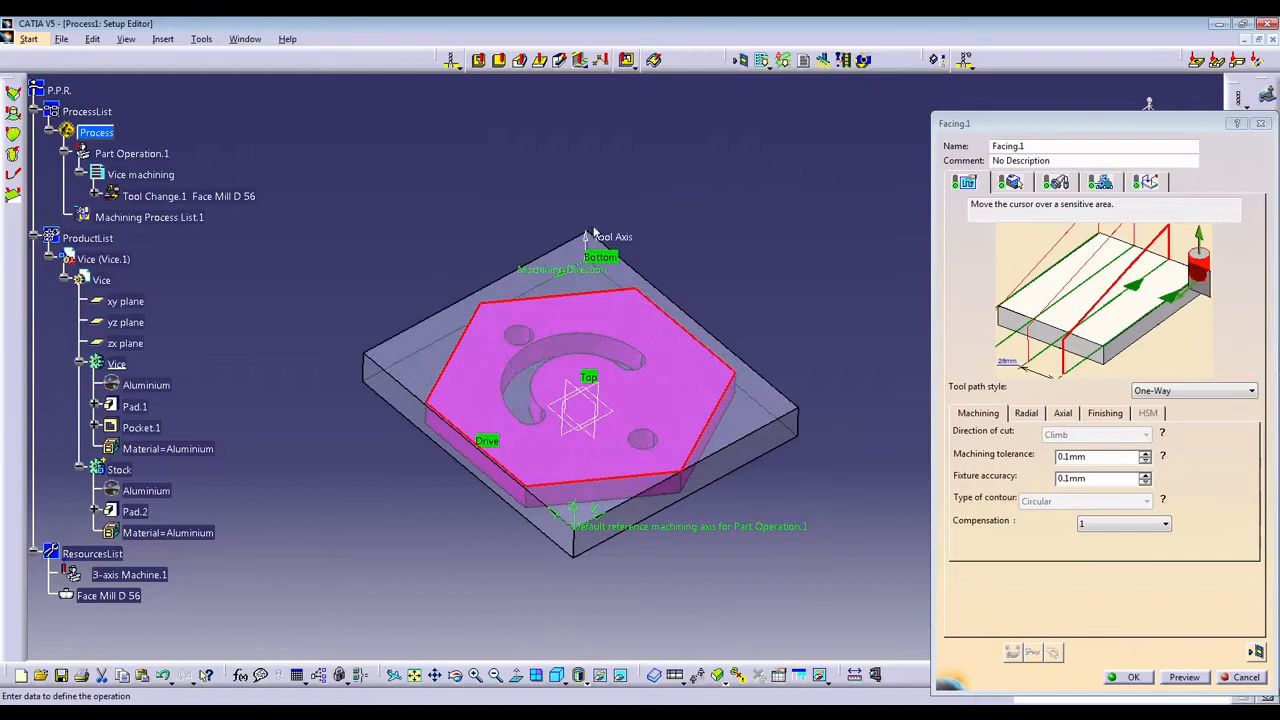
Compare the Back and forth and One-Way tool path styles for the facing operation, ending on One-Way.
{"action": "left_click", "coordinate": [1224, 389]}
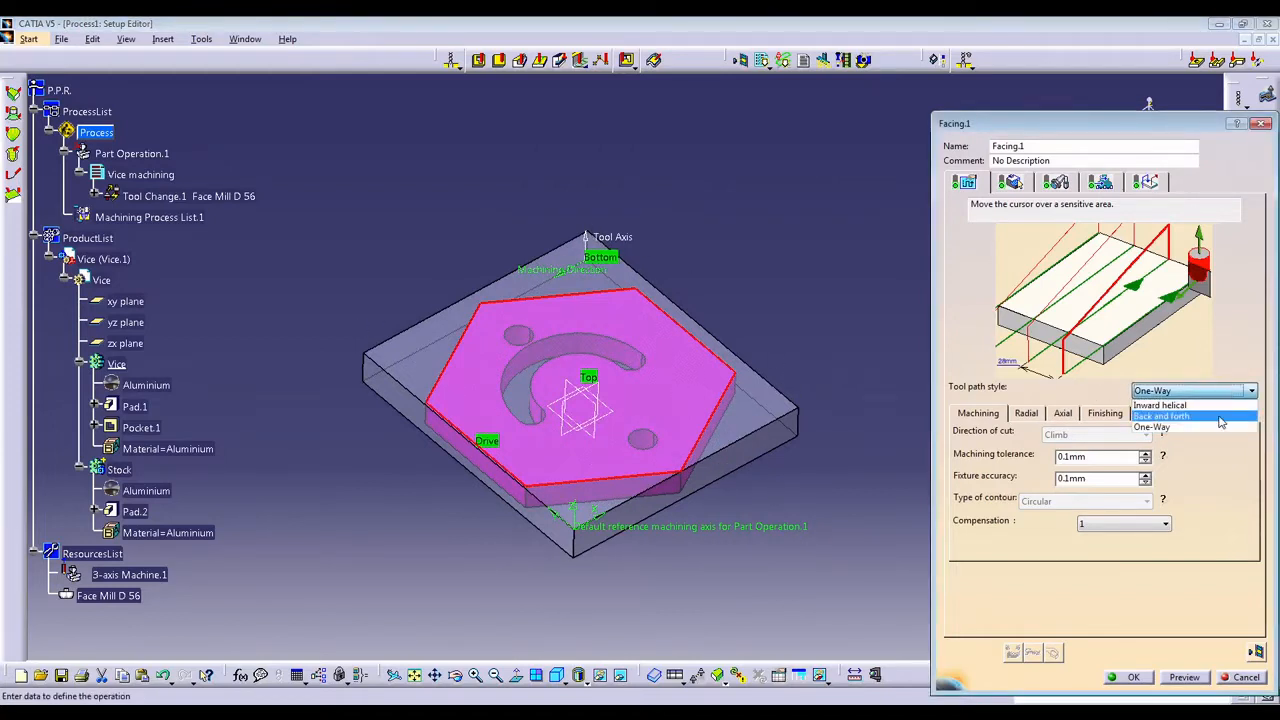
{"action": "left_click", "coordinate": [1200, 416]}
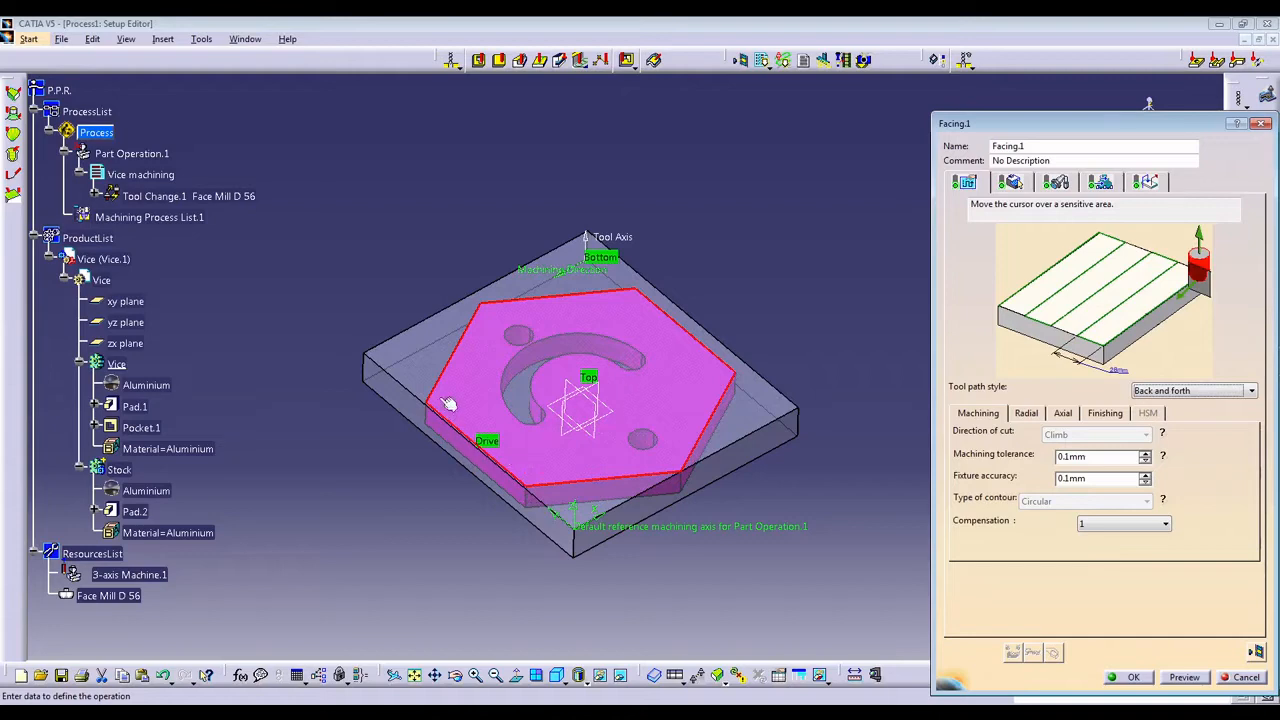
{"action": "left_click", "coordinate": [1250, 390]}
{"action": "left_click", "coordinate": [1236, 428]}
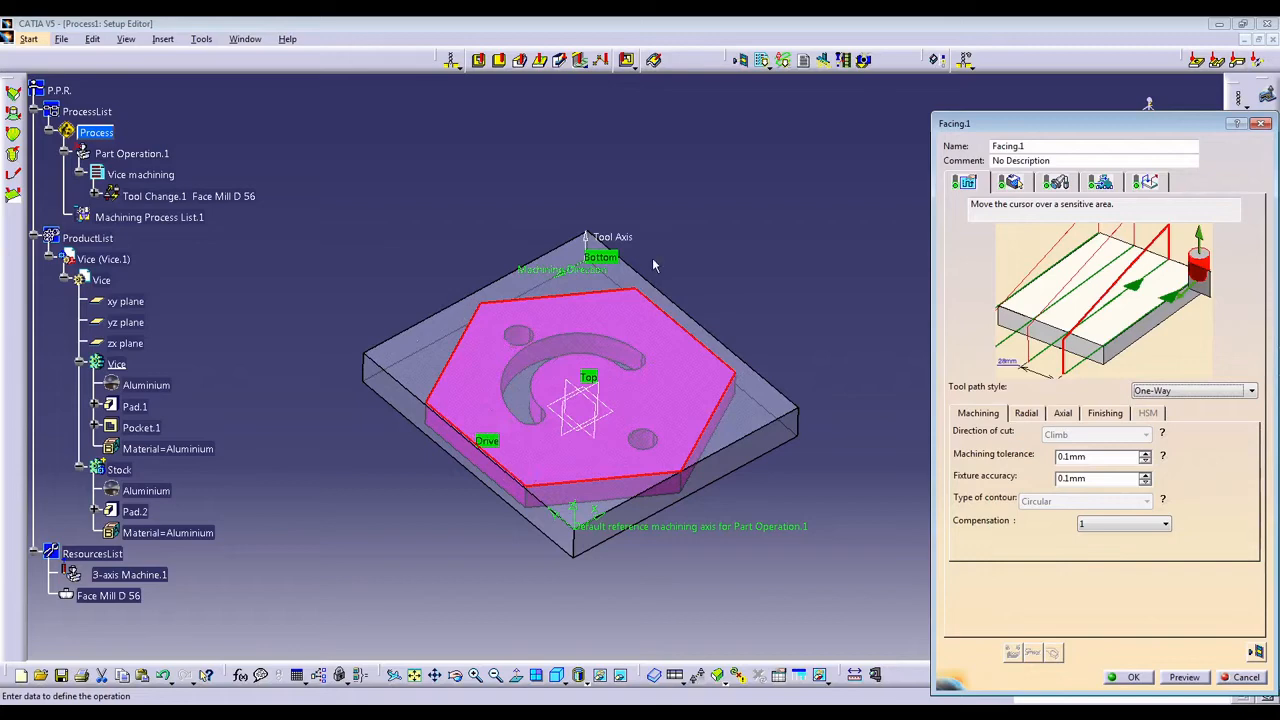
{"action": "left_click", "coordinate": [1206, 396]}
{"action": "left_click", "coordinate": [1208, 416]}
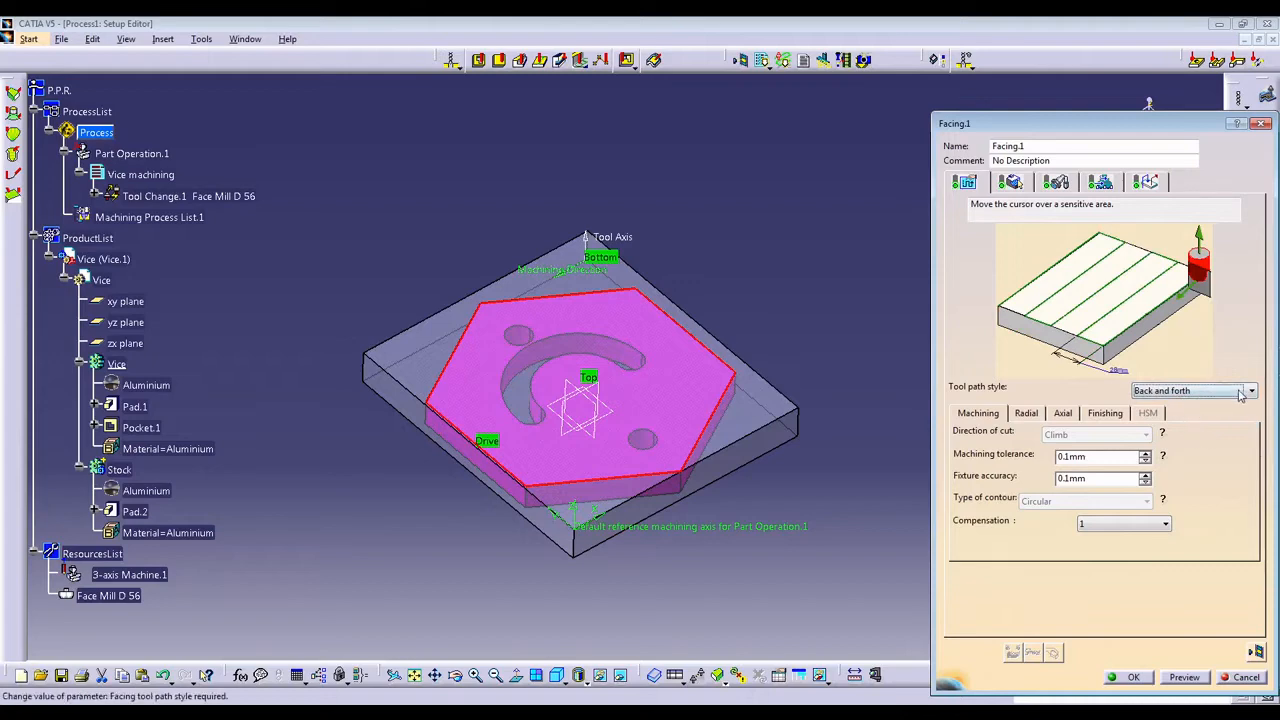
{"action": "left_click", "coordinate": [1200, 391]}
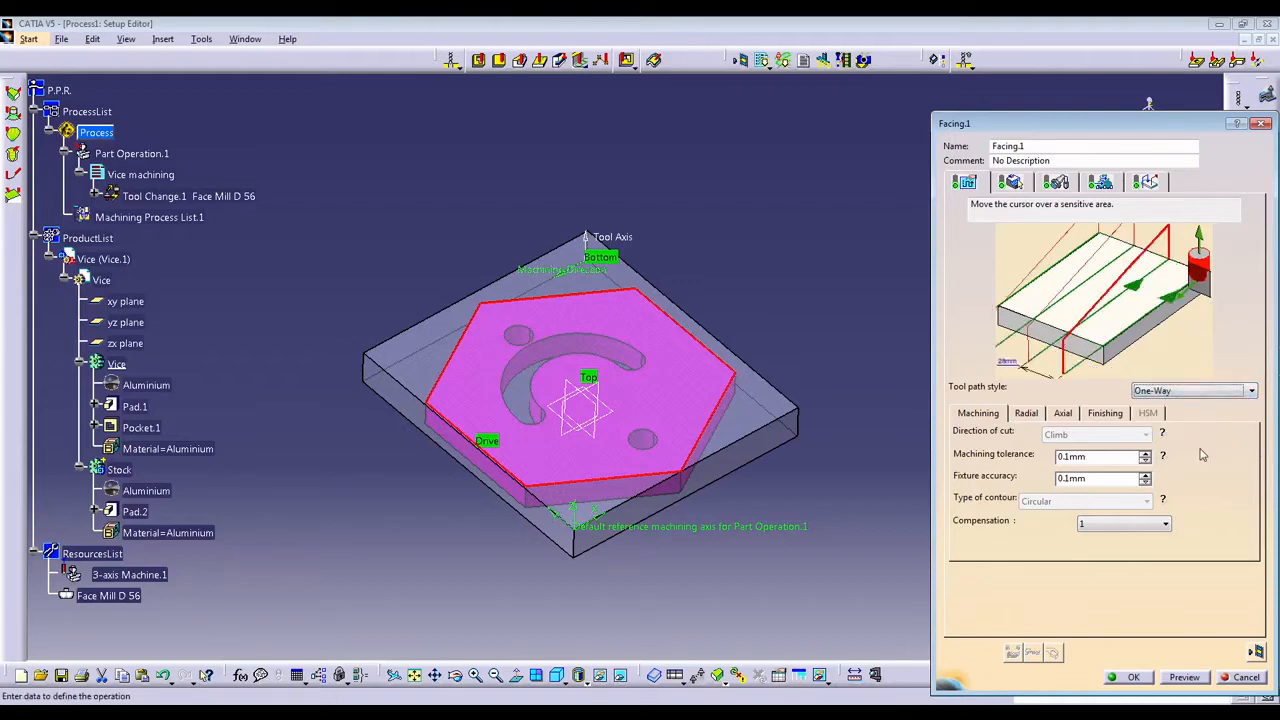
Set the facing operation's axial mode to Maximum depth of cut with a maximum depth of 1.5 mm.
{"action": "left_click", "coordinate": [1027, 417]}
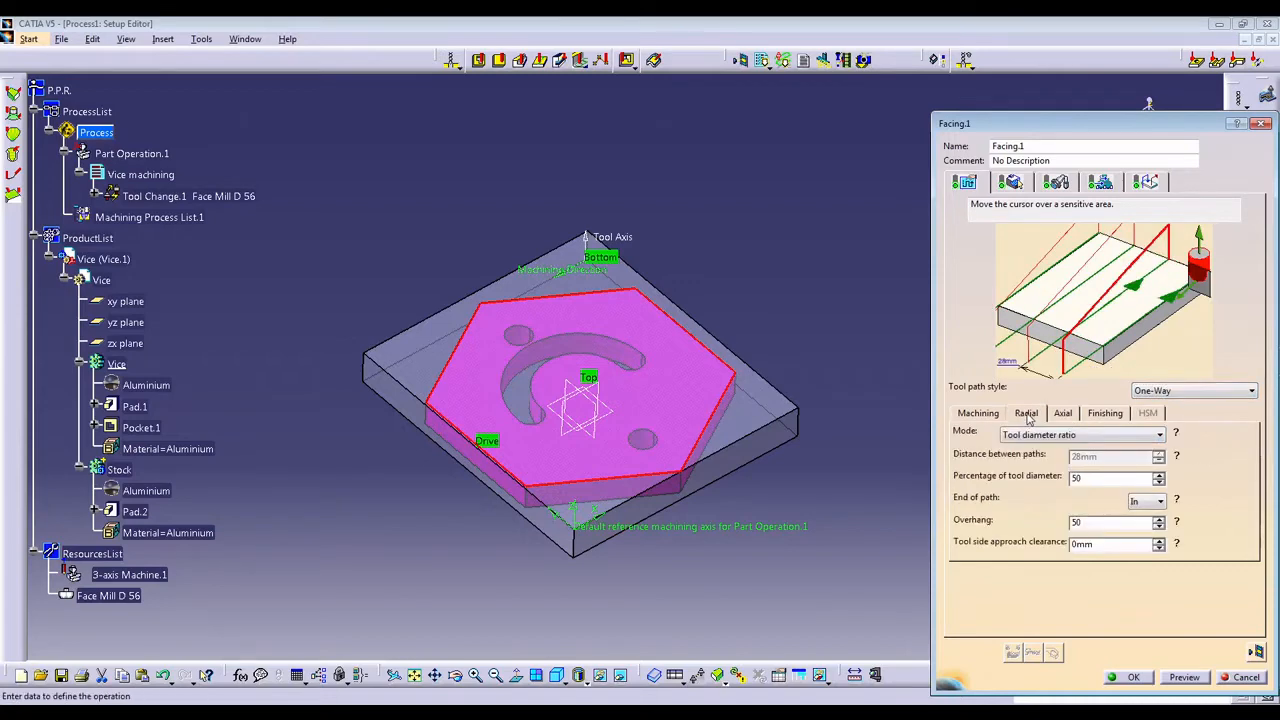
{"action": "left_click", "coordinate": [1067, 421]}
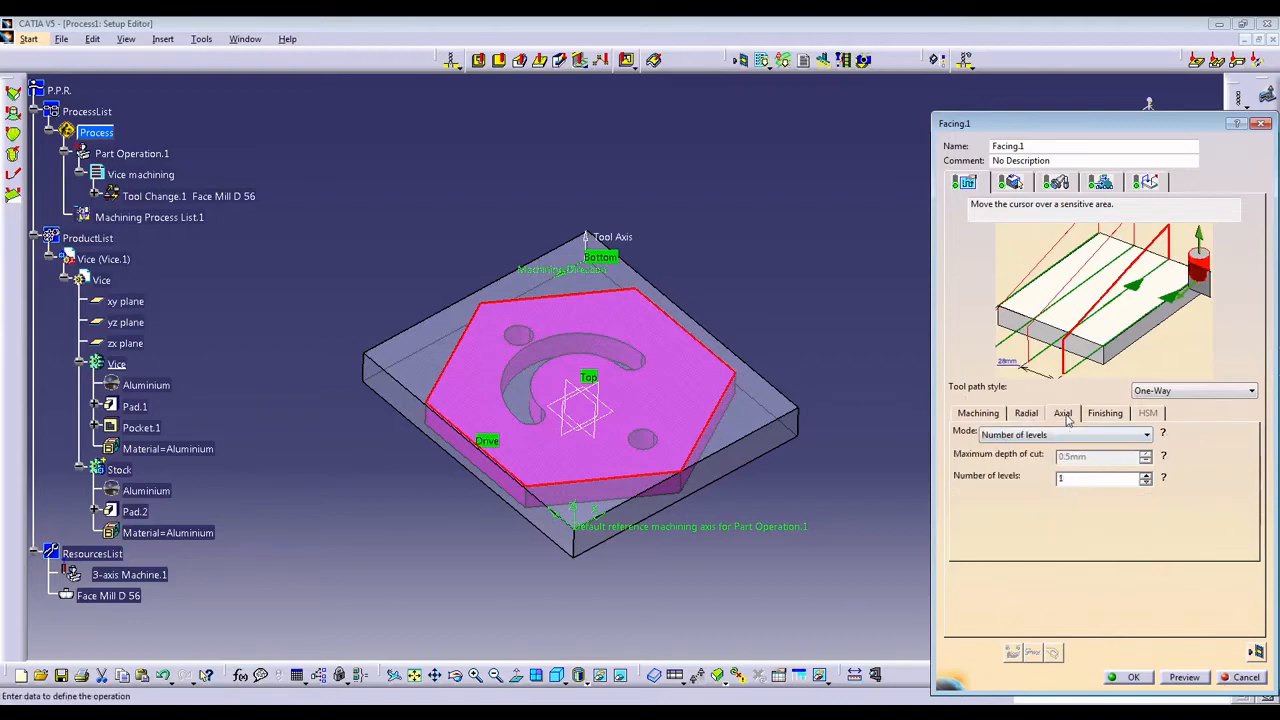
{"action": "left_click", "coordinate": [1032, 416]}
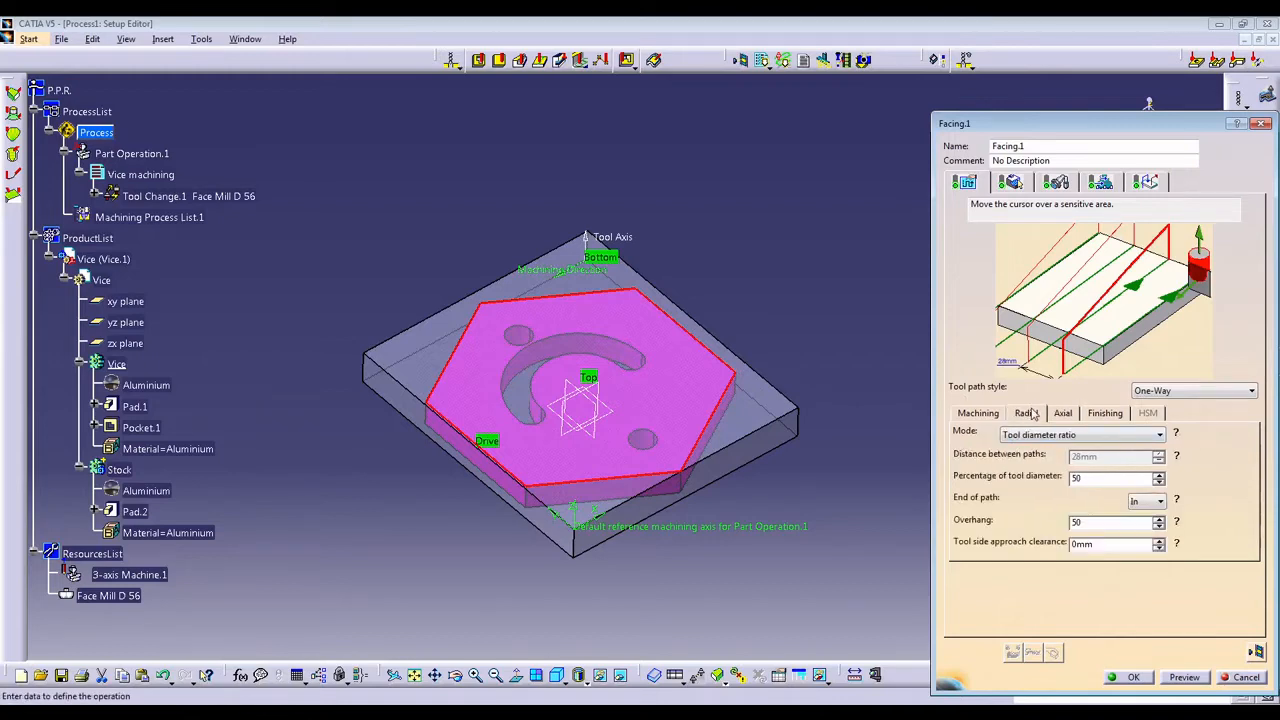
{"action": "left_click", "coordinate": [1045, 436]}
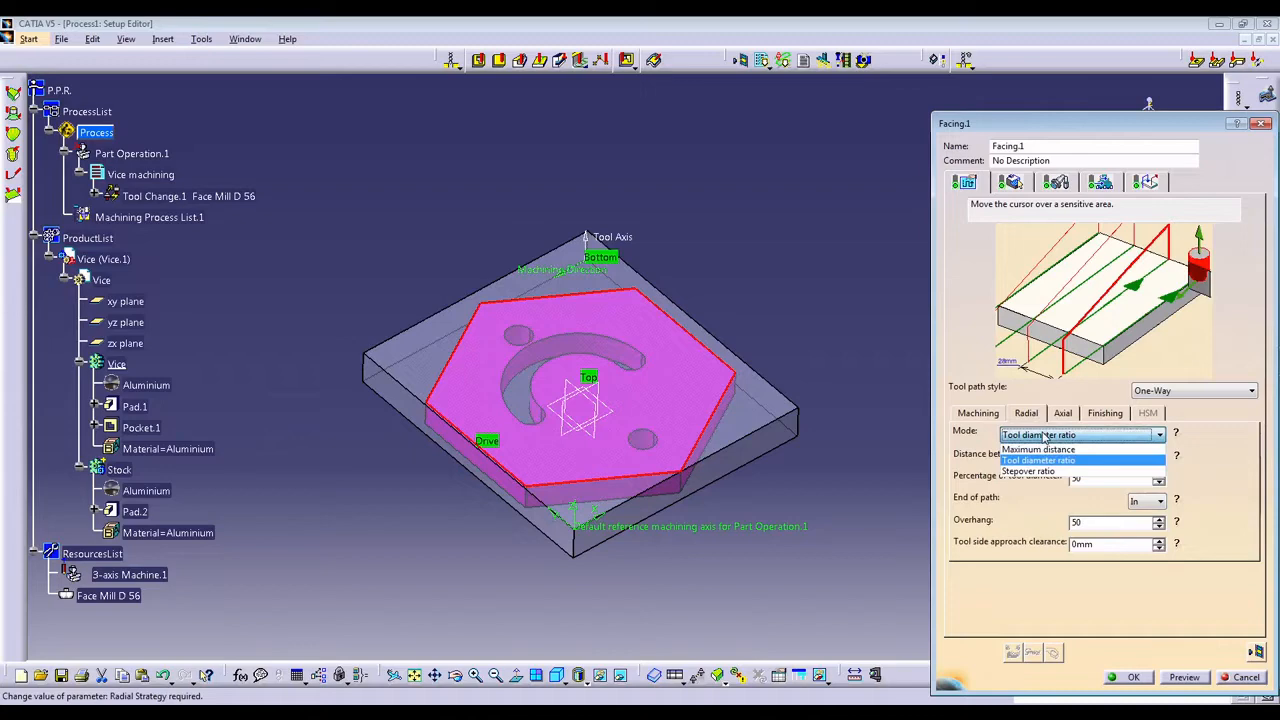
{"action": "left_click", "coordinate": [1045, 437]}
{"action": "left_click", "coordinate": [1063, 413]}
{"action": "left_click", "coordinate": [1043, 436]}
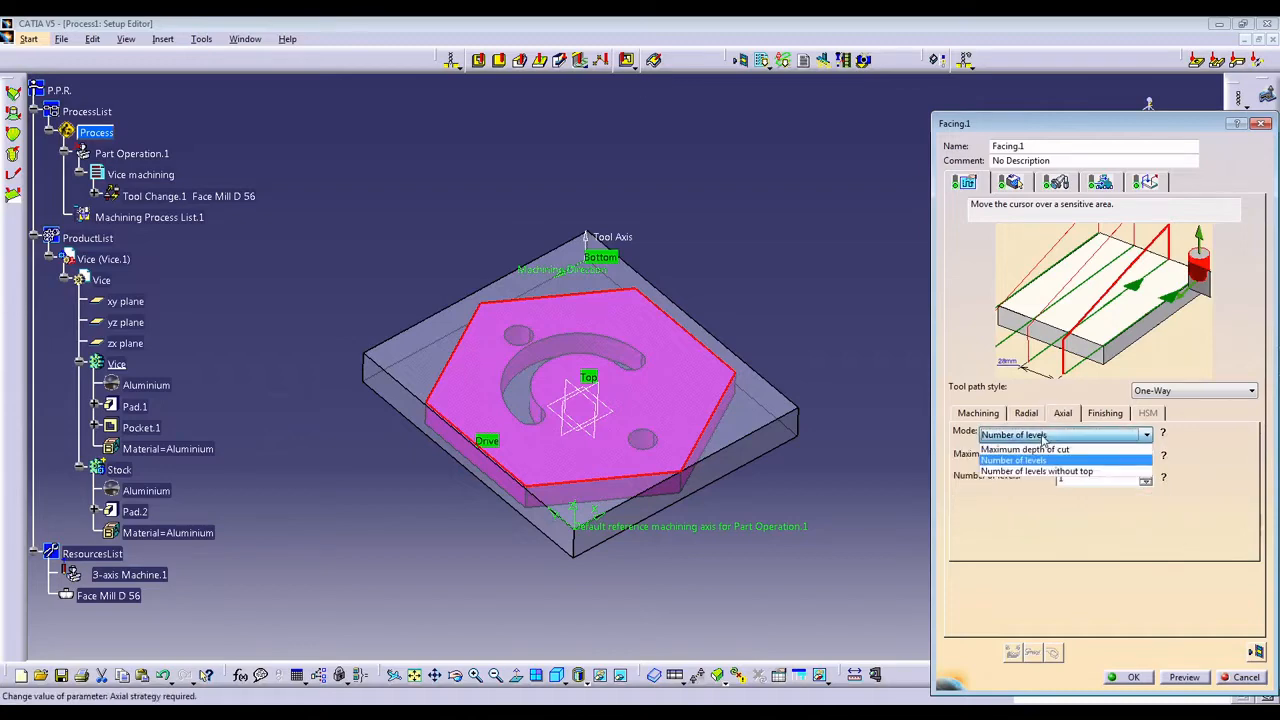
{"action": "left_click", "coordinate": [1030, 449]}
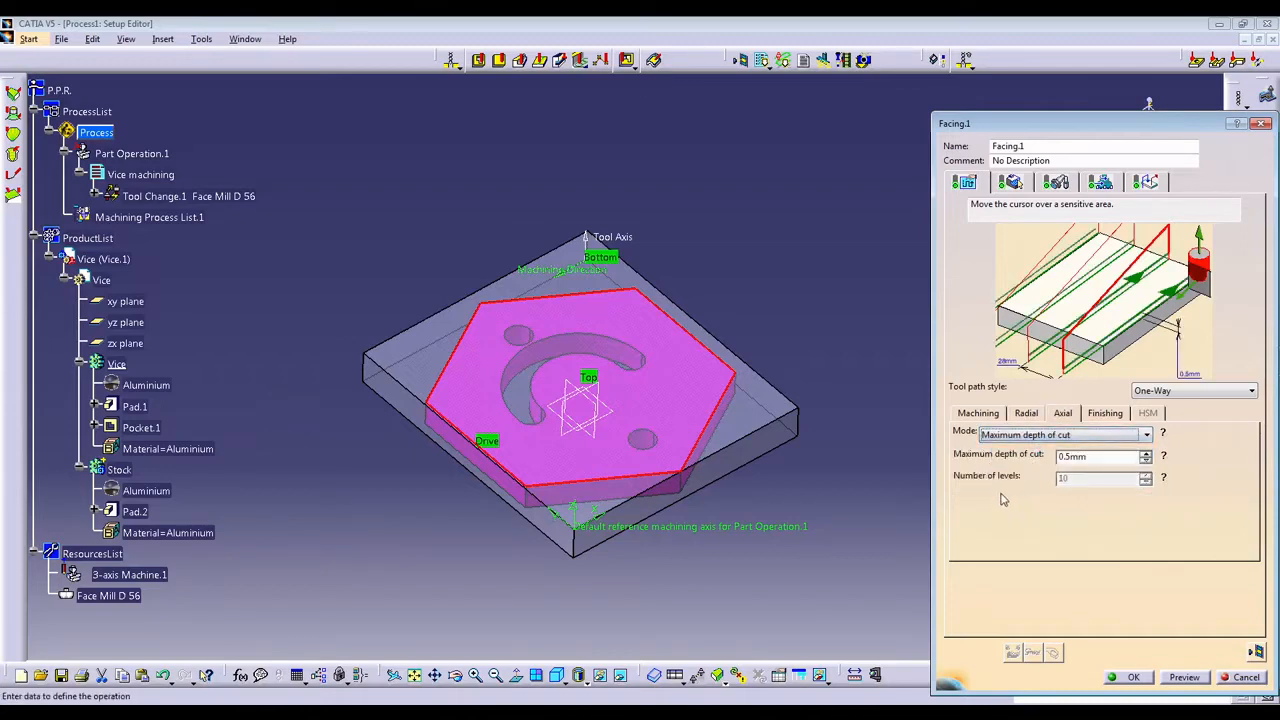
{"action": "left_click", "coordinate": [1061, 457]}
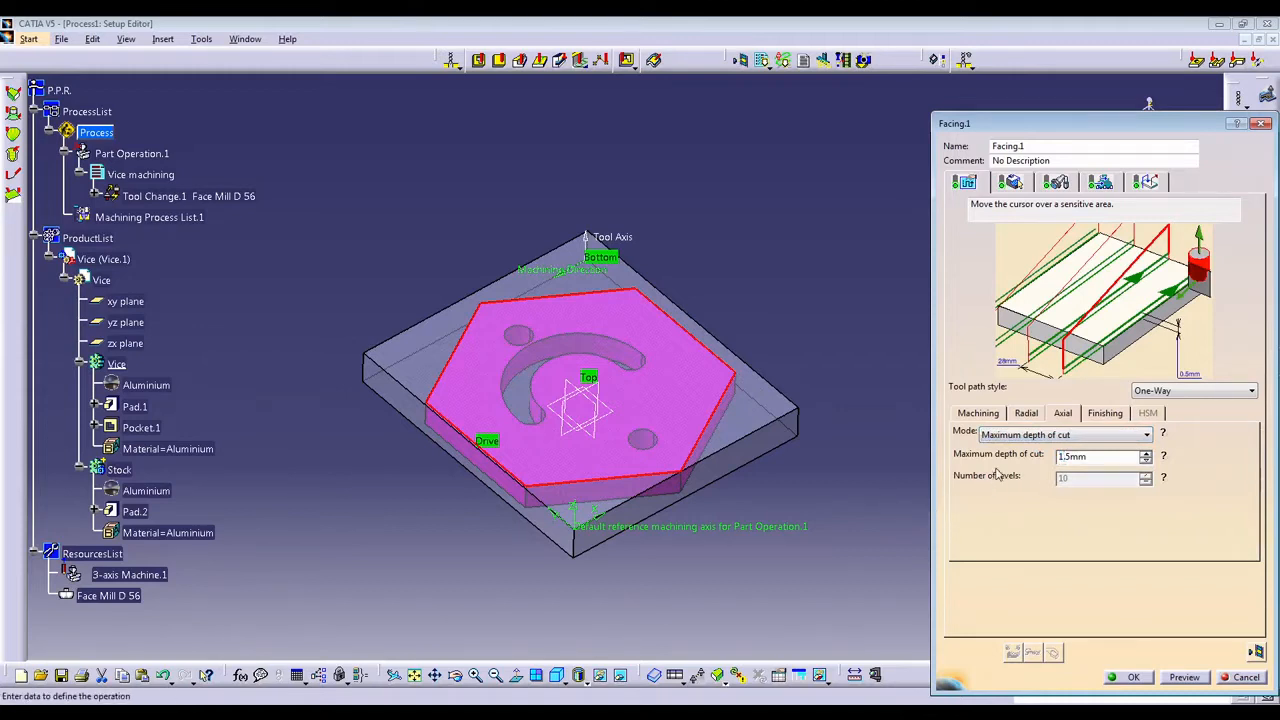
Set the facing operation's finishing mode to Finish bottom only with a bottom finish thickness of 0.5 mm.
{"action": "left_click", "coordinate": [1105, 414]}
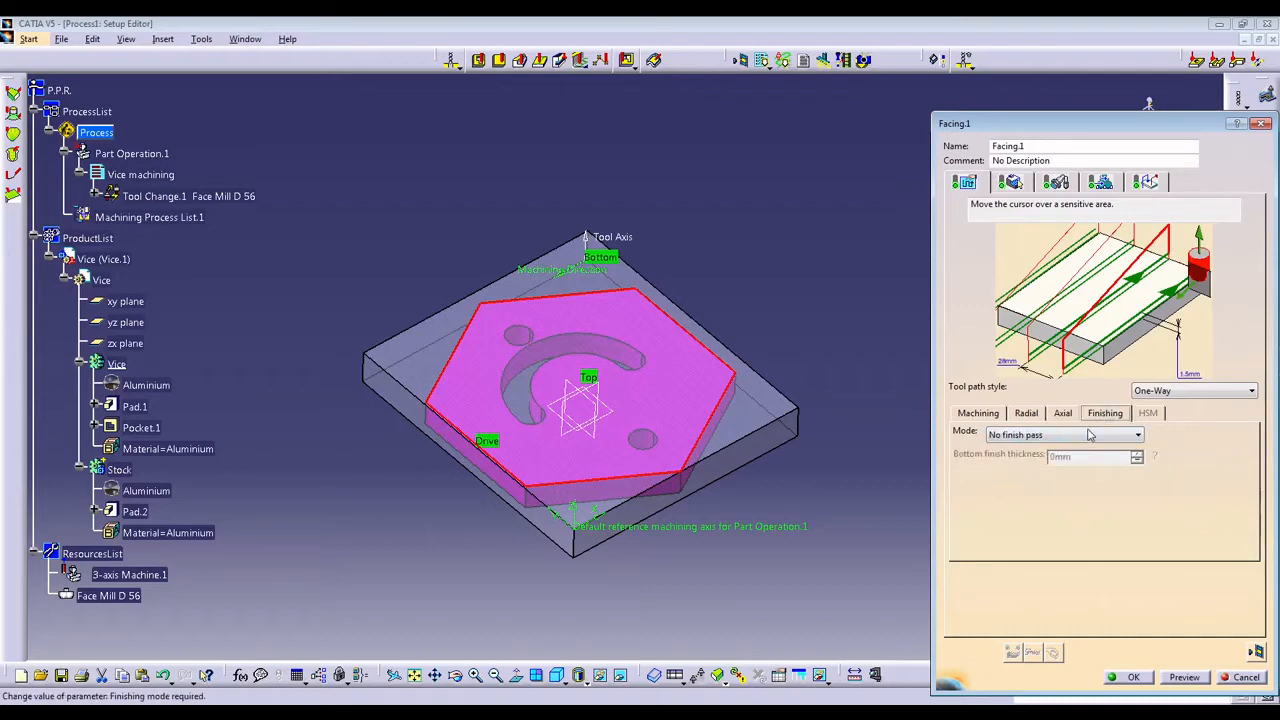
{"action": "left_click", "coordinate": [1089, 437]}
{"action": "left_click", "coordinate": [1089, 460]}
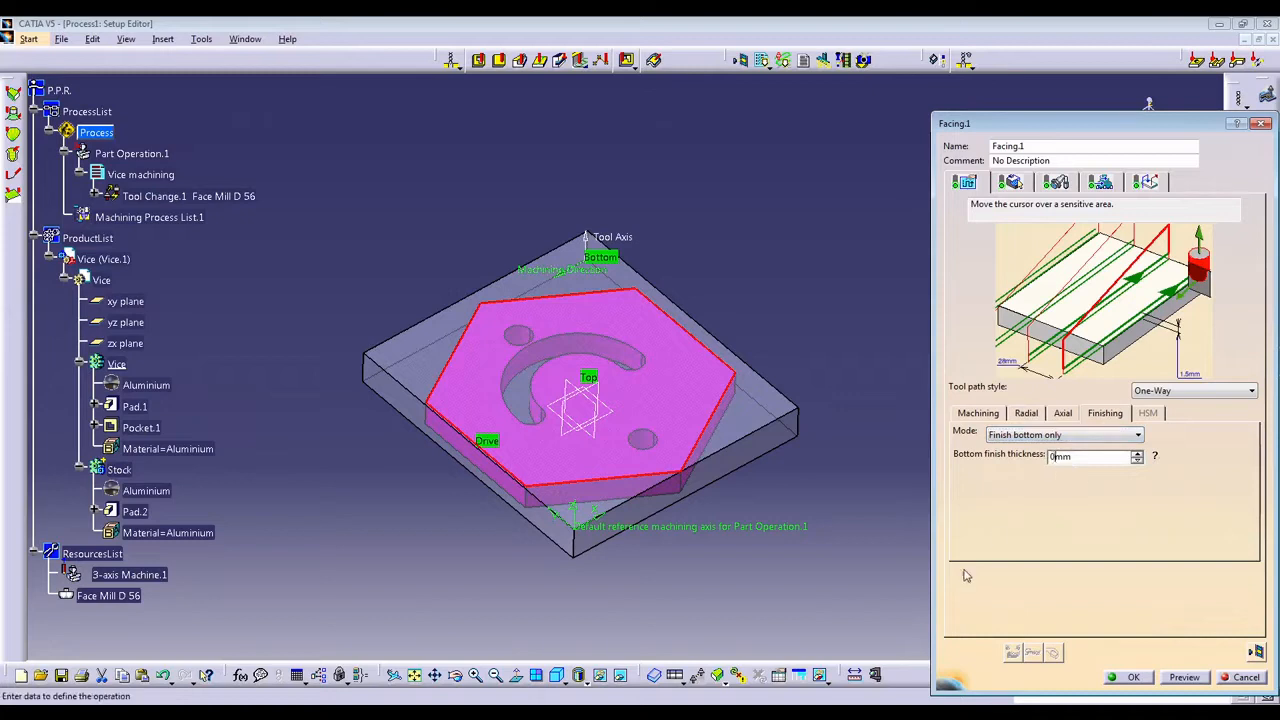
{"action": "type", "text": ".5"}
Choose Tool diameter ratio as the radial mode and open the facing operation's macro settings.
{"action": "left_click", "coordinate": [1030, 414]}
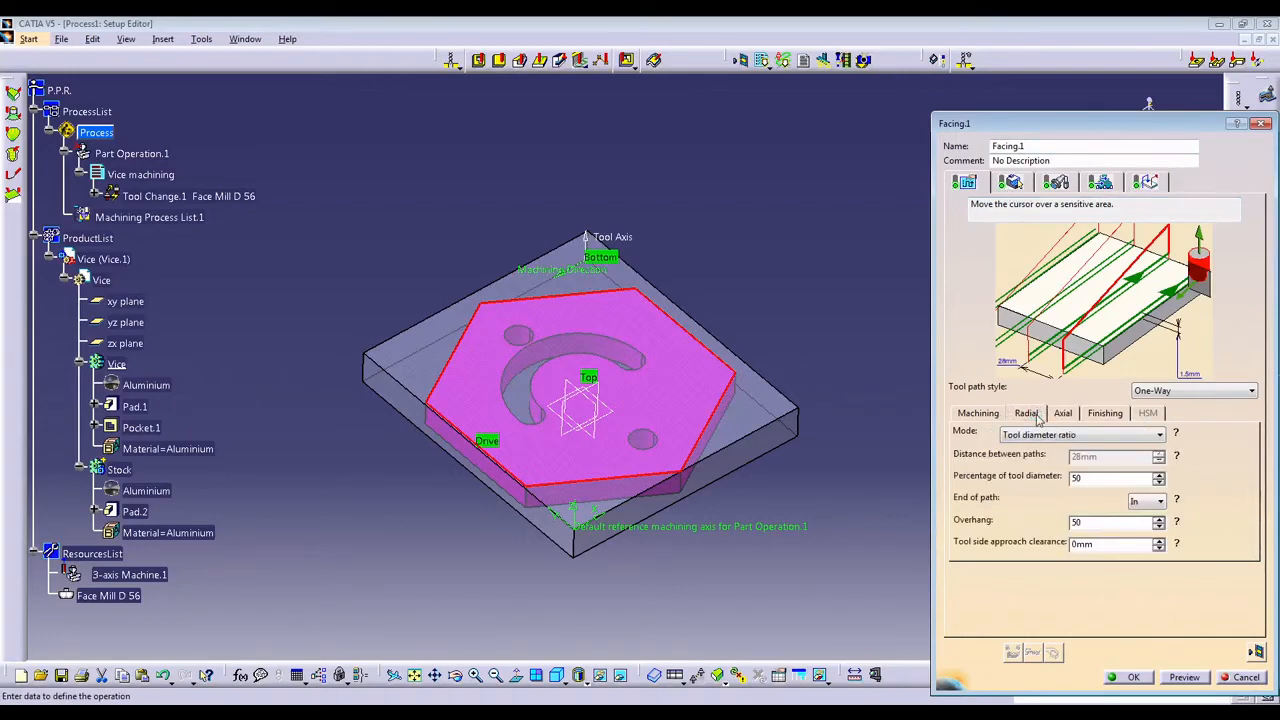
{"action": "left_click", "coordinate": [1146, 436]}
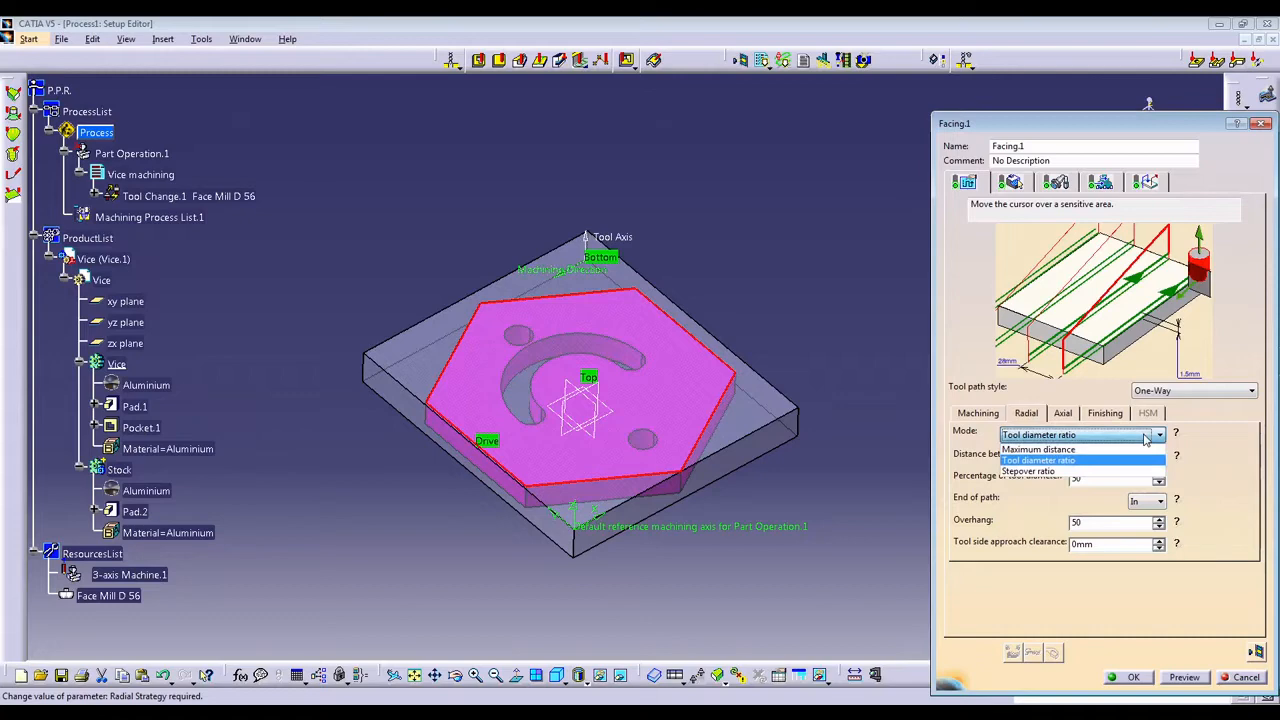
{"action": "left_click", "coordinate": [1045, 460]}
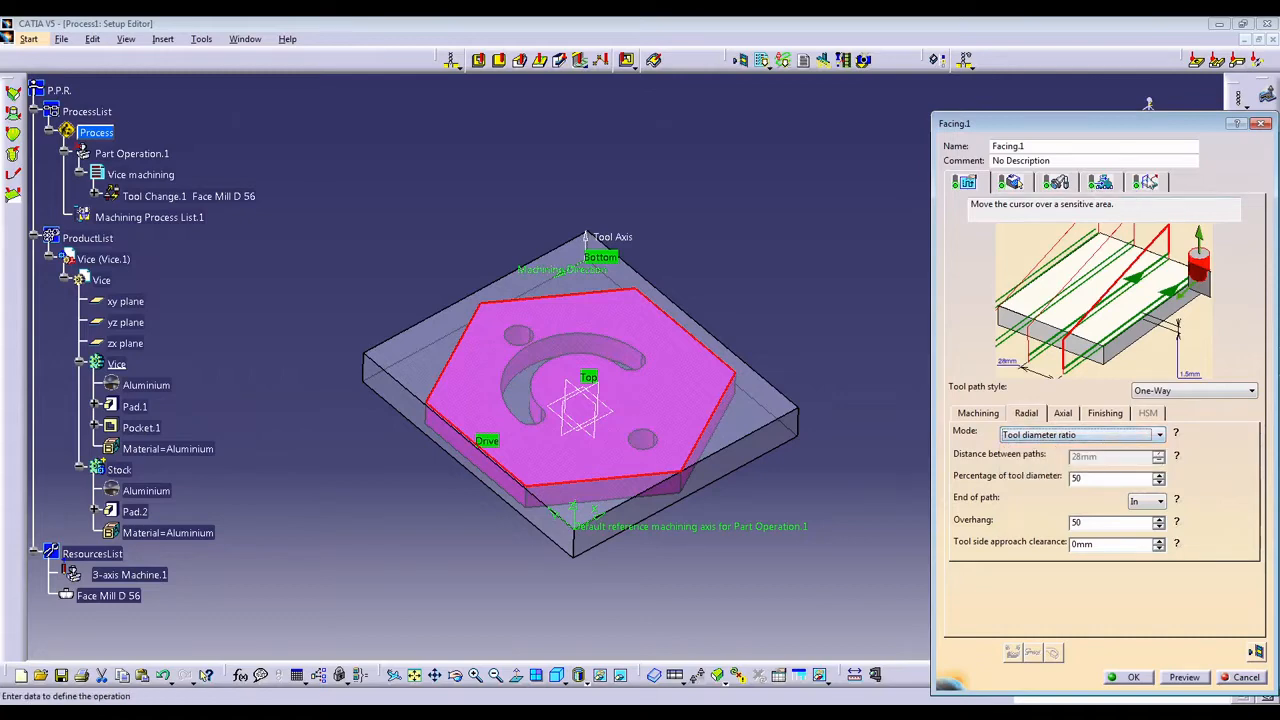
{"action": "left_click", "coordinate": [1146, 182]}
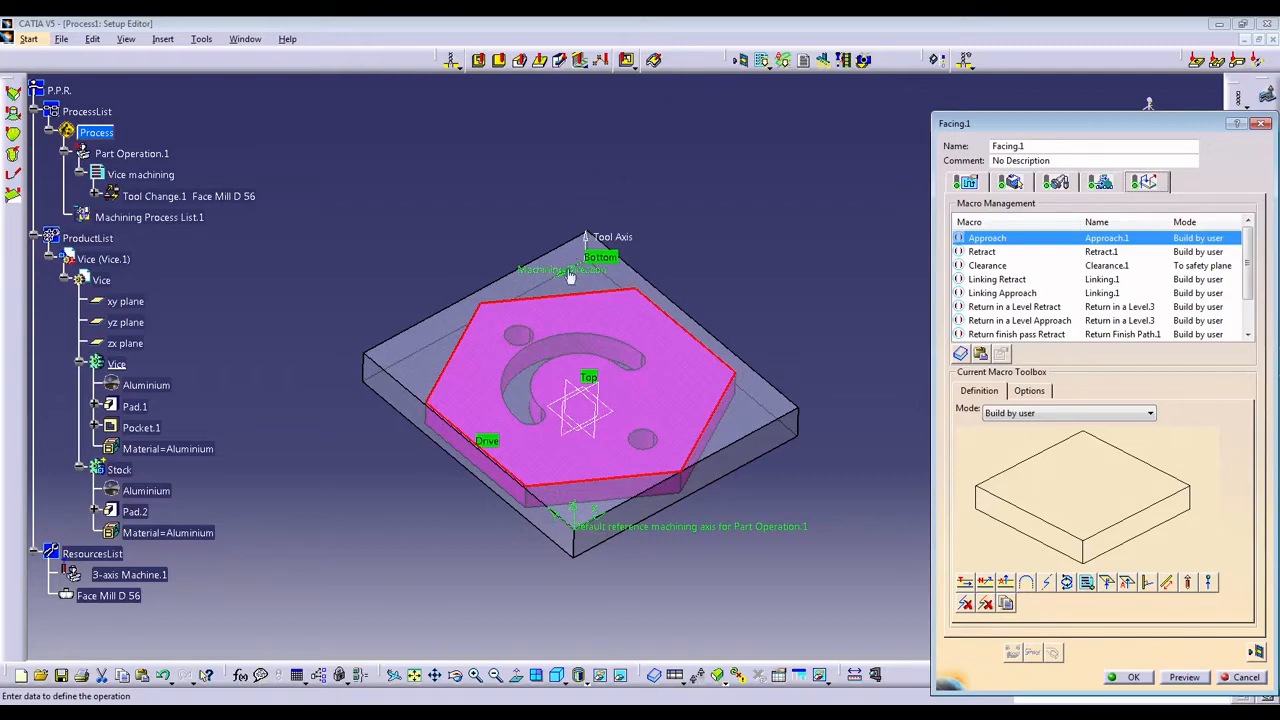
Try the Ramping, Axial, Build by user and Horizontal horizontal axial modes for the facing operation's approach macro.
{"action": "left_click", "coordinate": [1081, 414]}
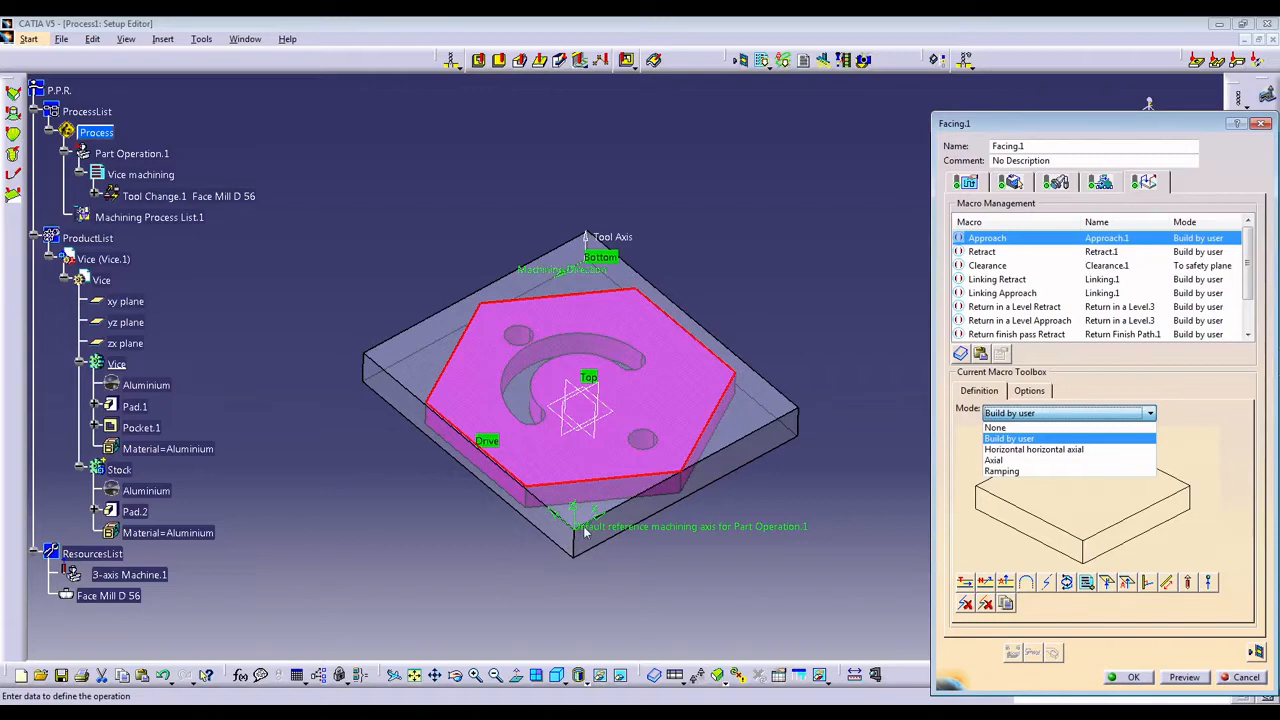
{"action": "left_click", "coordinate": [1008, 471]}
{"action": "left_click", "coordinate": [1020, 418]}
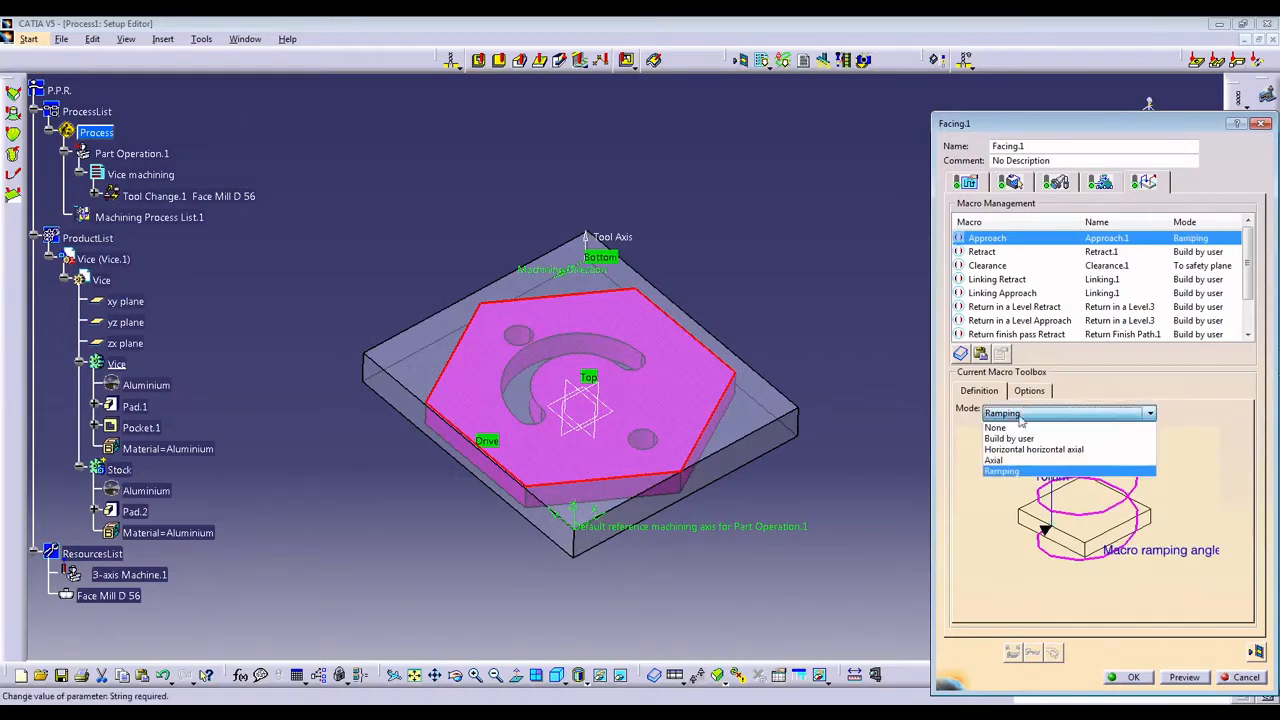
{"action": "left_click", "coordinate": [1020, 460]}
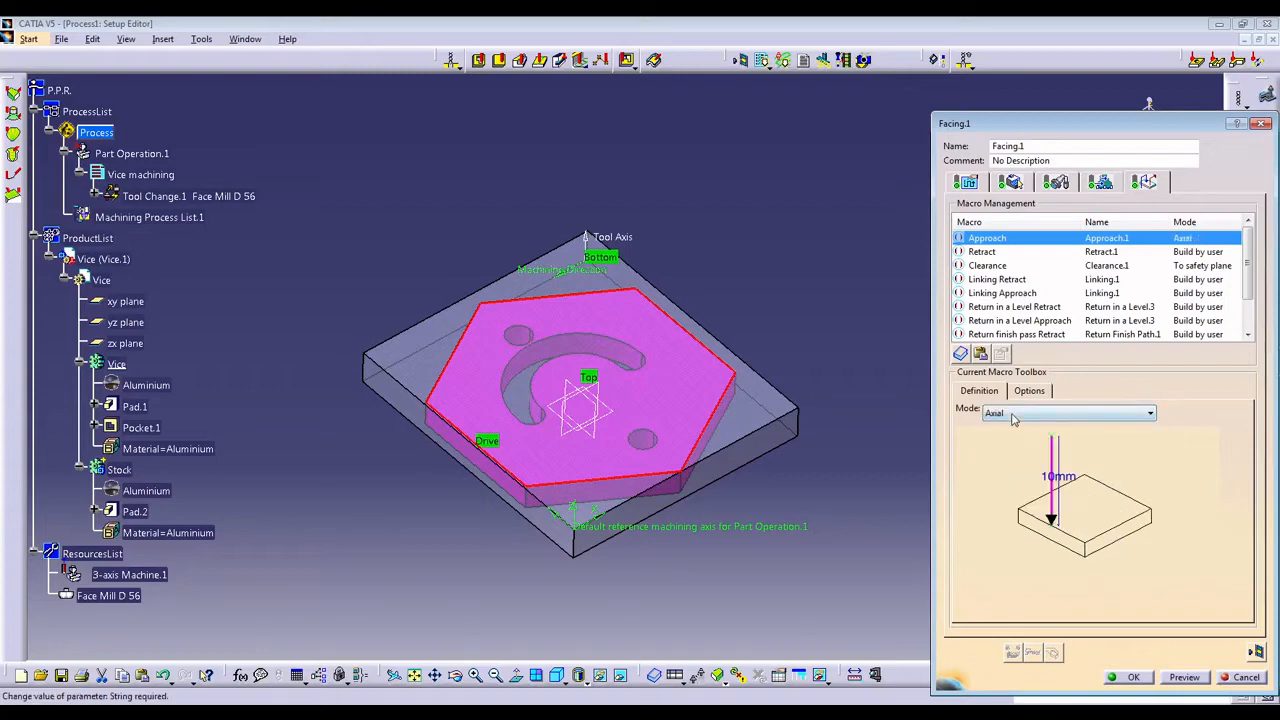
{"action": "left_click", "coordinate": [1013, 420]}
{"action": "left_click", "coordinate": [1010, 436]}
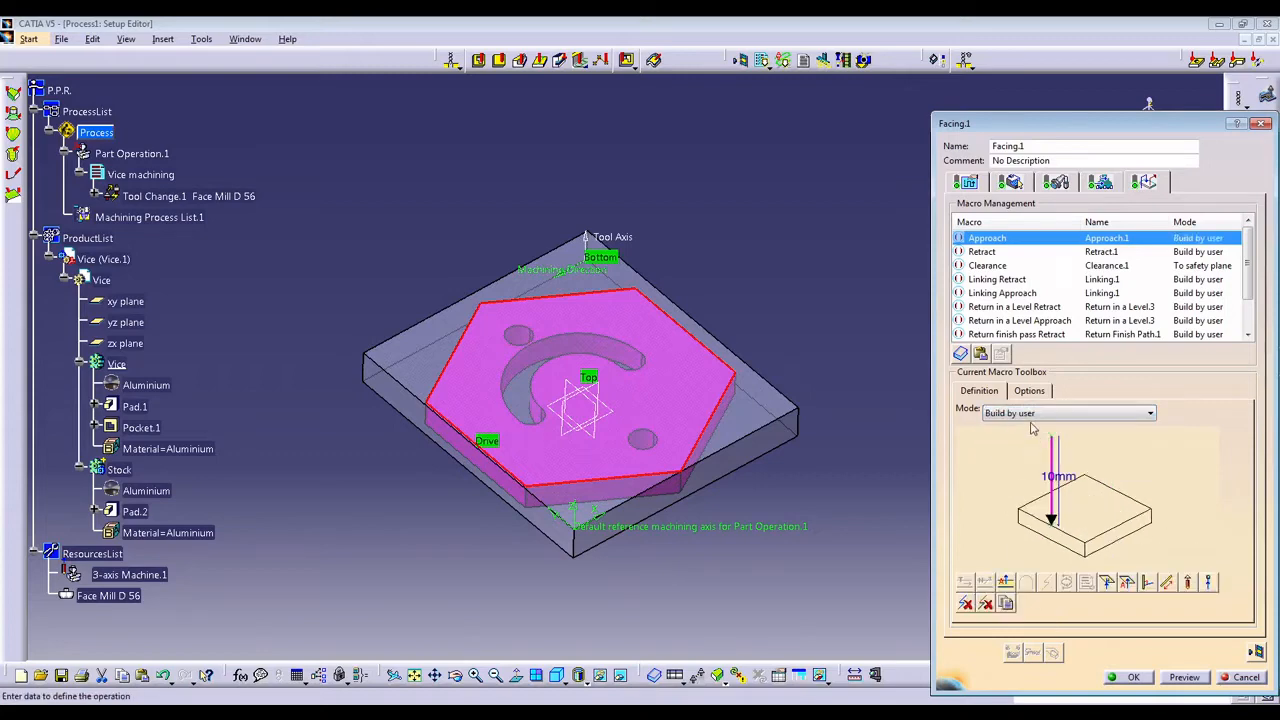
{"action": "left_click", "coordinate": [1033, 416]}
{"action": "left_click", "coordinate": [1026, 459]}
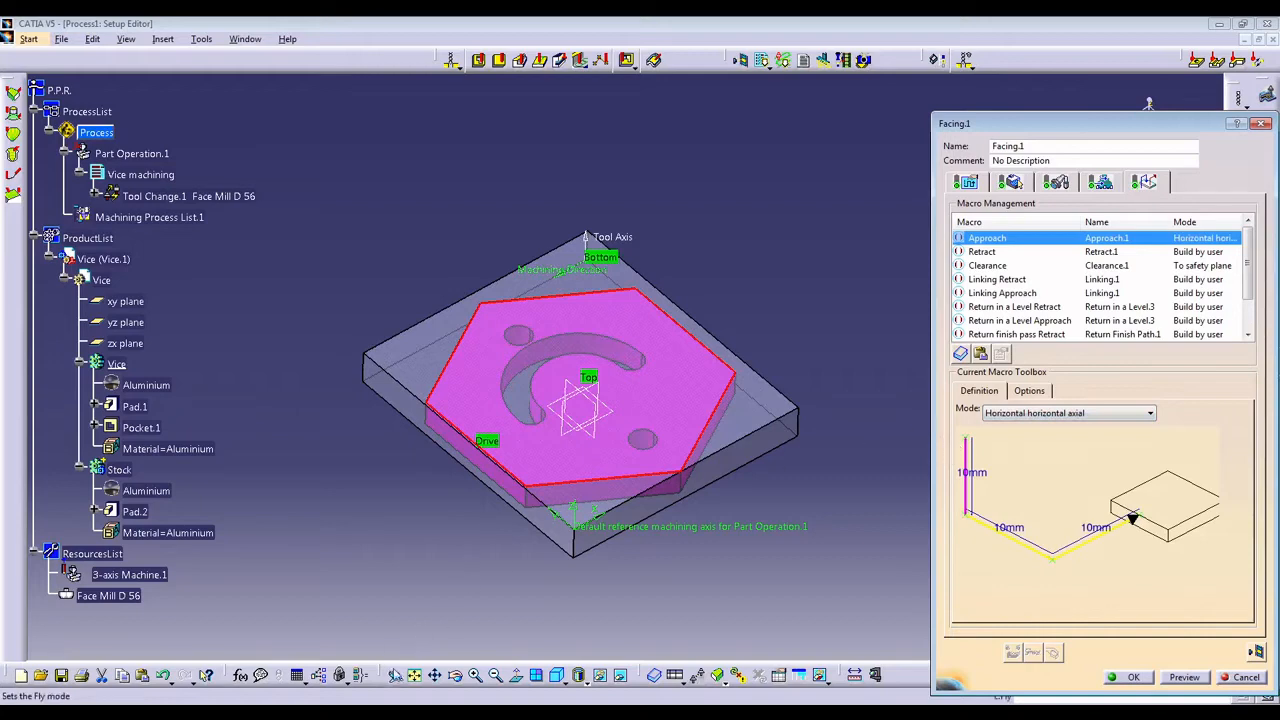
Set the approach macro to Axial mode with a distance of 50 mm and activate it.
{"action": "left_click", "coordinate": [1090, 413]}
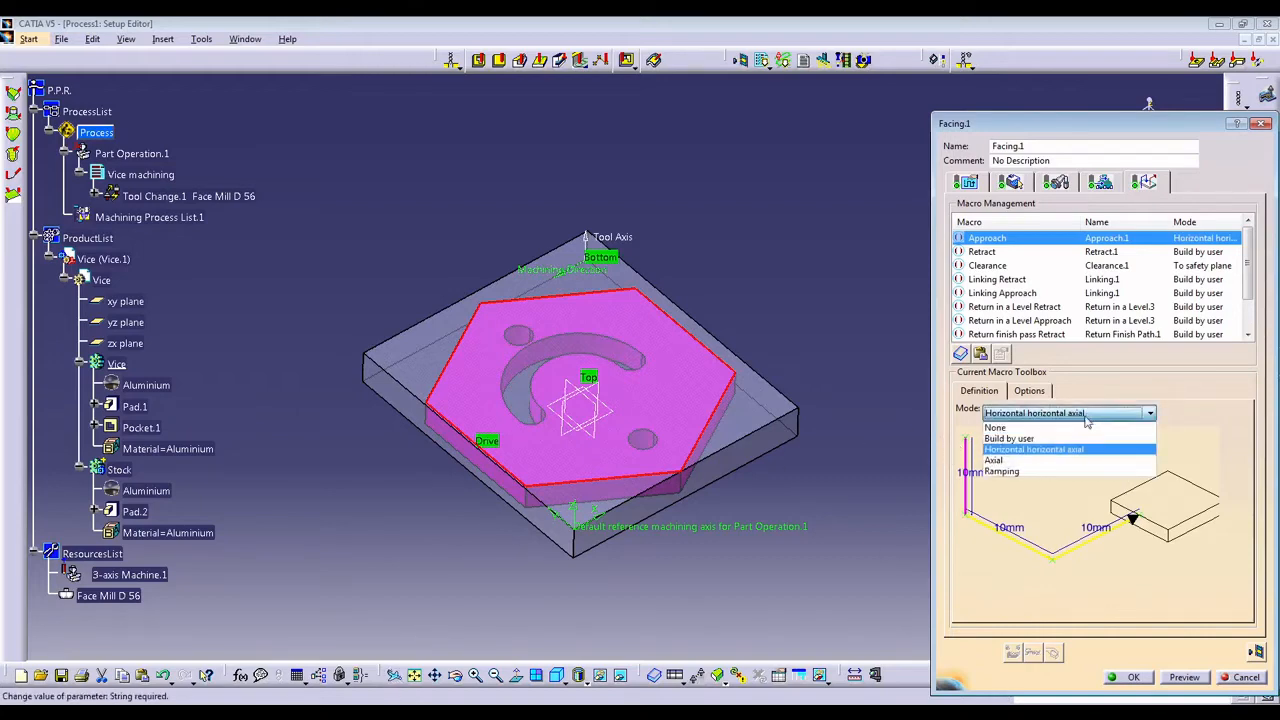
{"action": "left_click", "coordinate": [1036, 463]}
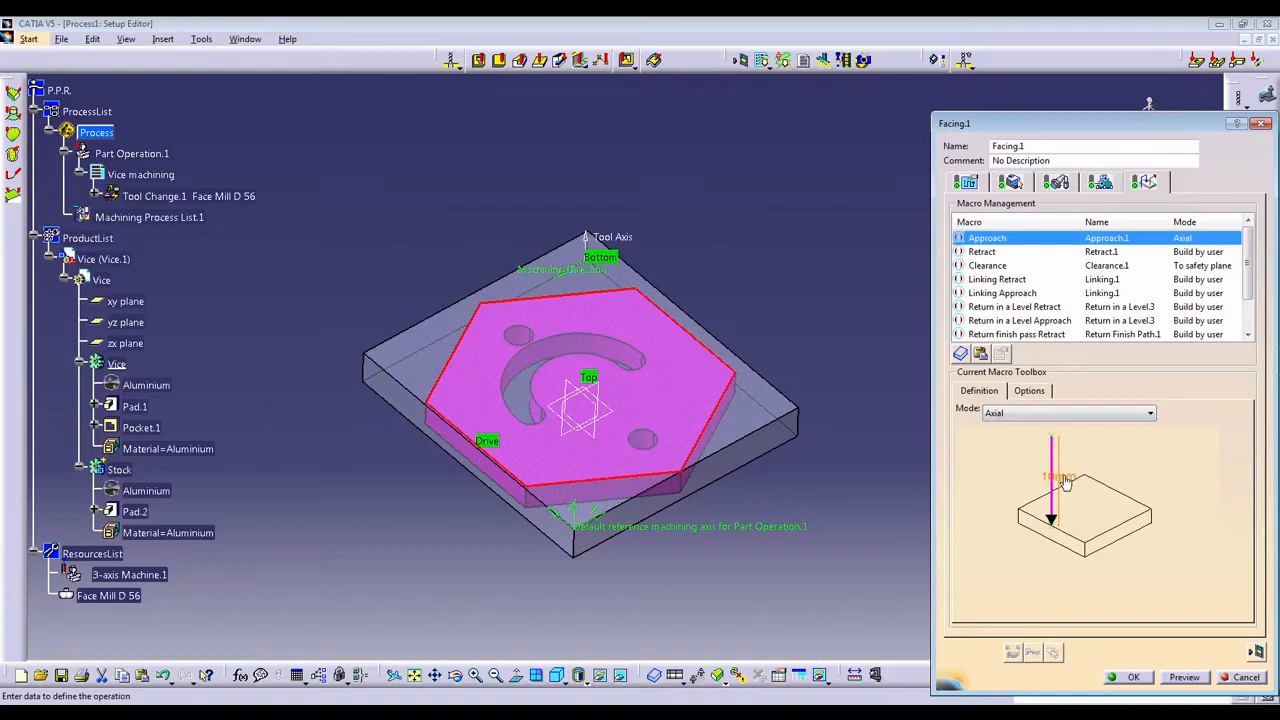
{"action": "double_click", "coordinate": [1066, 478]}
{"action": "type", "text": "50"}
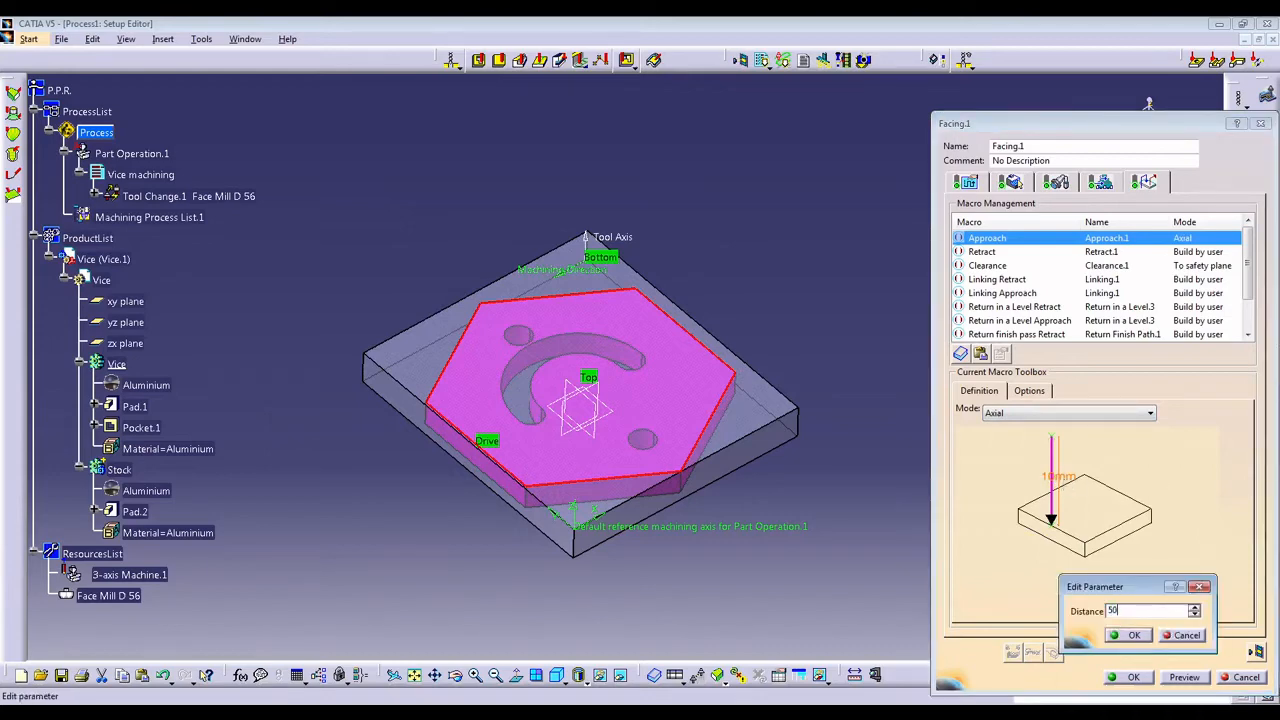
{"action": "key", "text": "Return"}
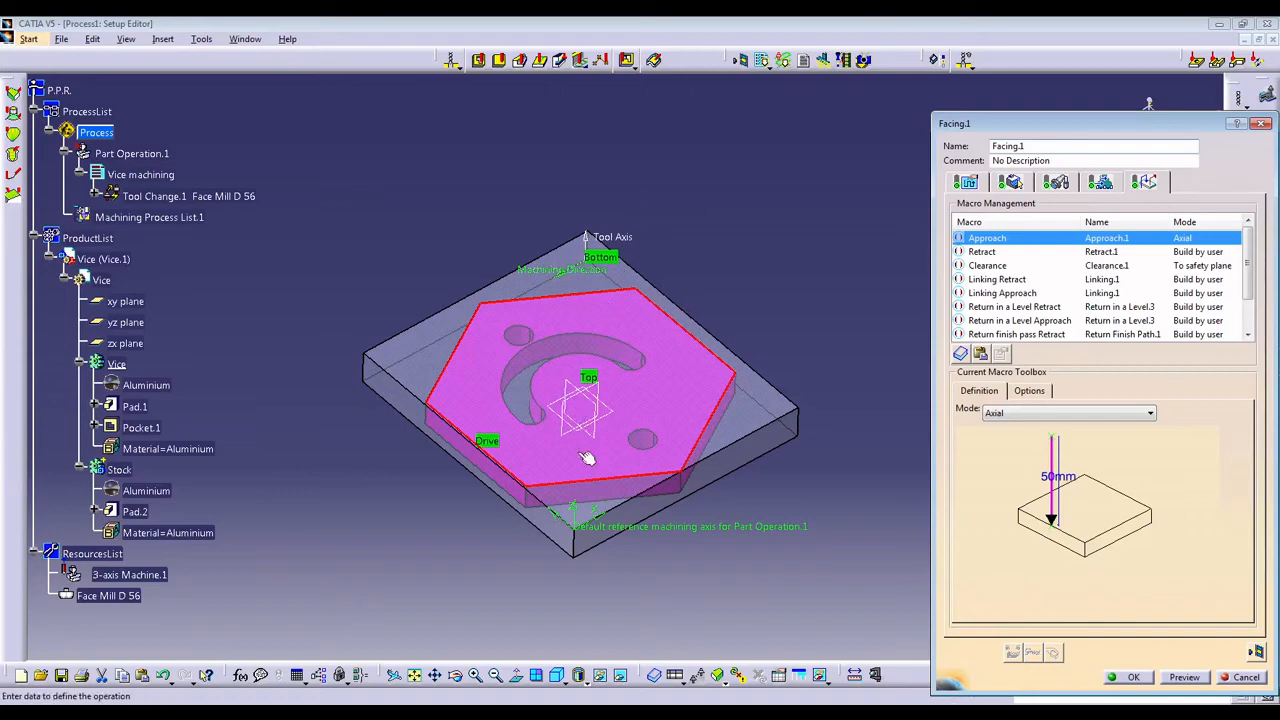
{"action": "middle_click_drag", "start_coordinate": [587, 459], "coordinate": [660, 400]}
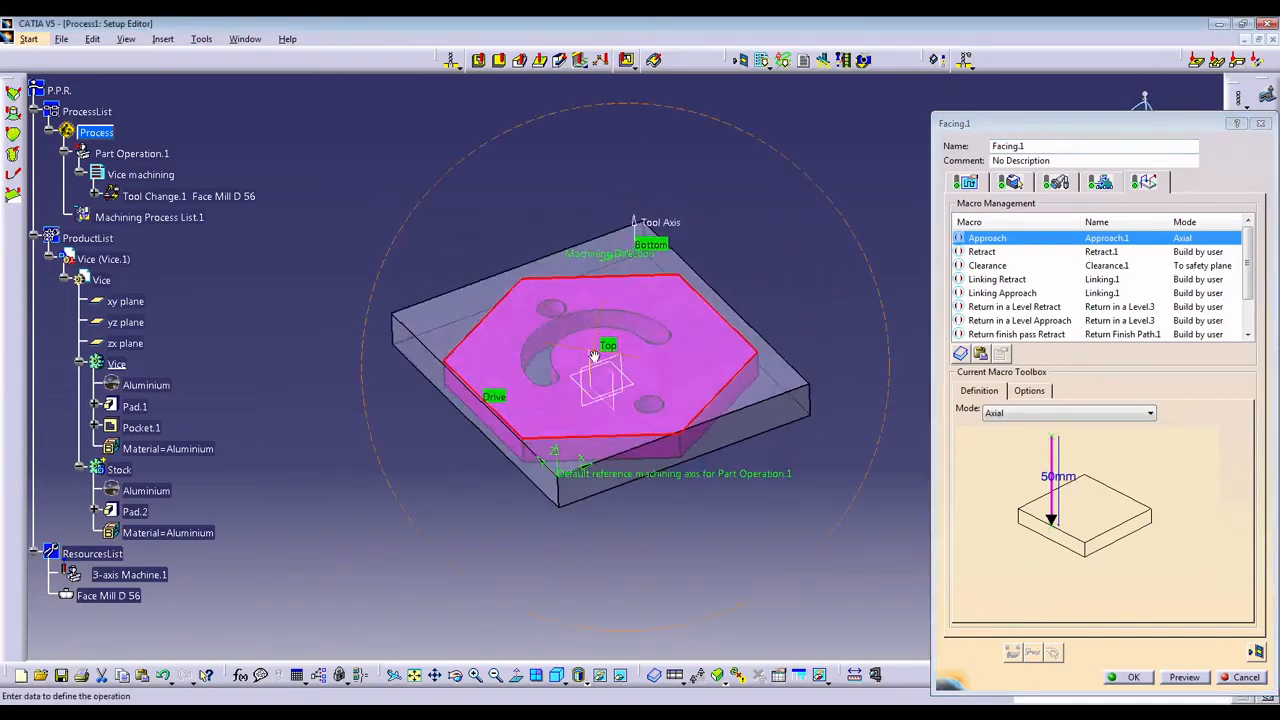
{"action": "right_click", "coordinate": [991, 242]}
{"action": "left_click", "coordinate": [1006, 252]}
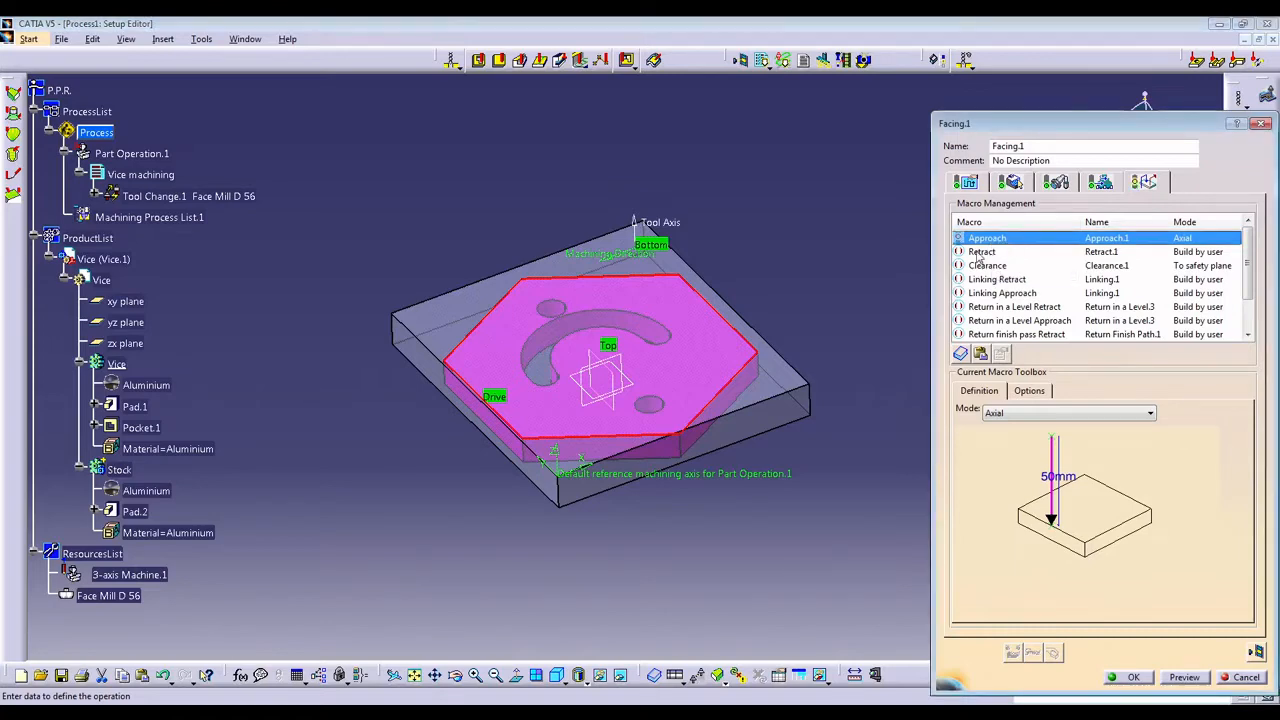
Set the retract macro to Axial mode with a distance of 50 mm and activate it.
{"action": "left_click", "coordinate": [979, 253]}
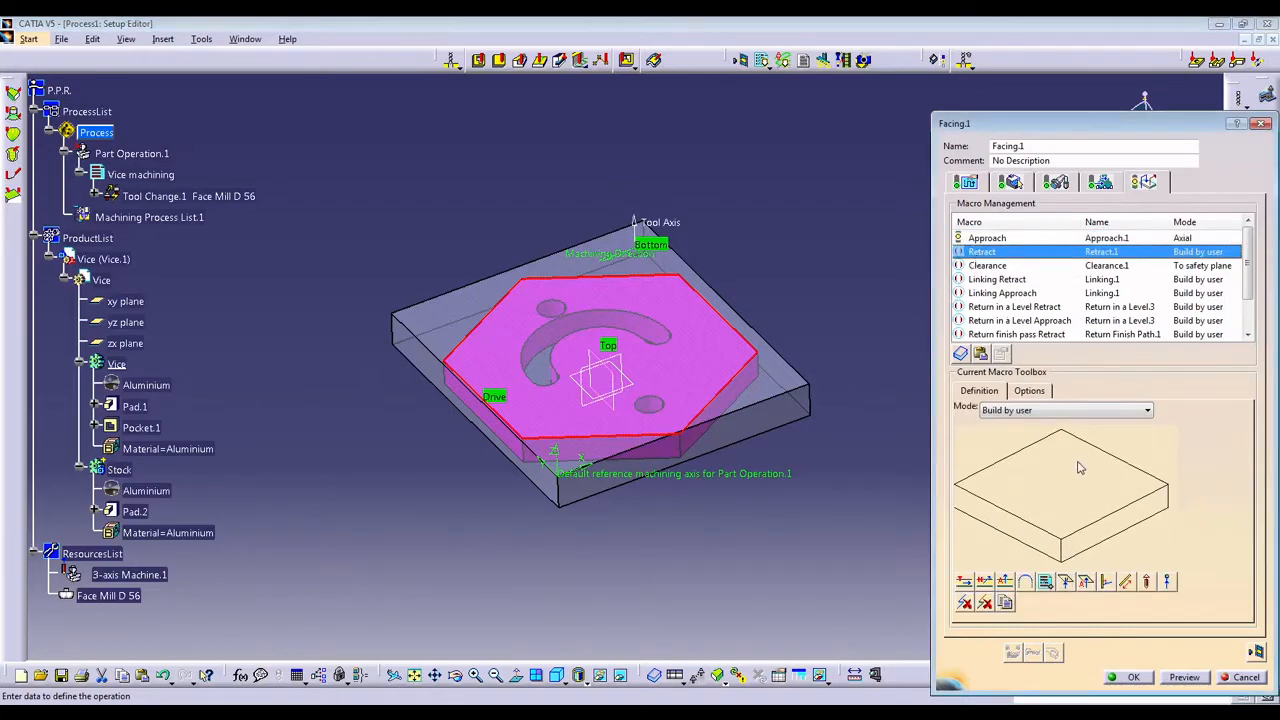
{"action": "left_click", "coordinate": [1030, 411]}
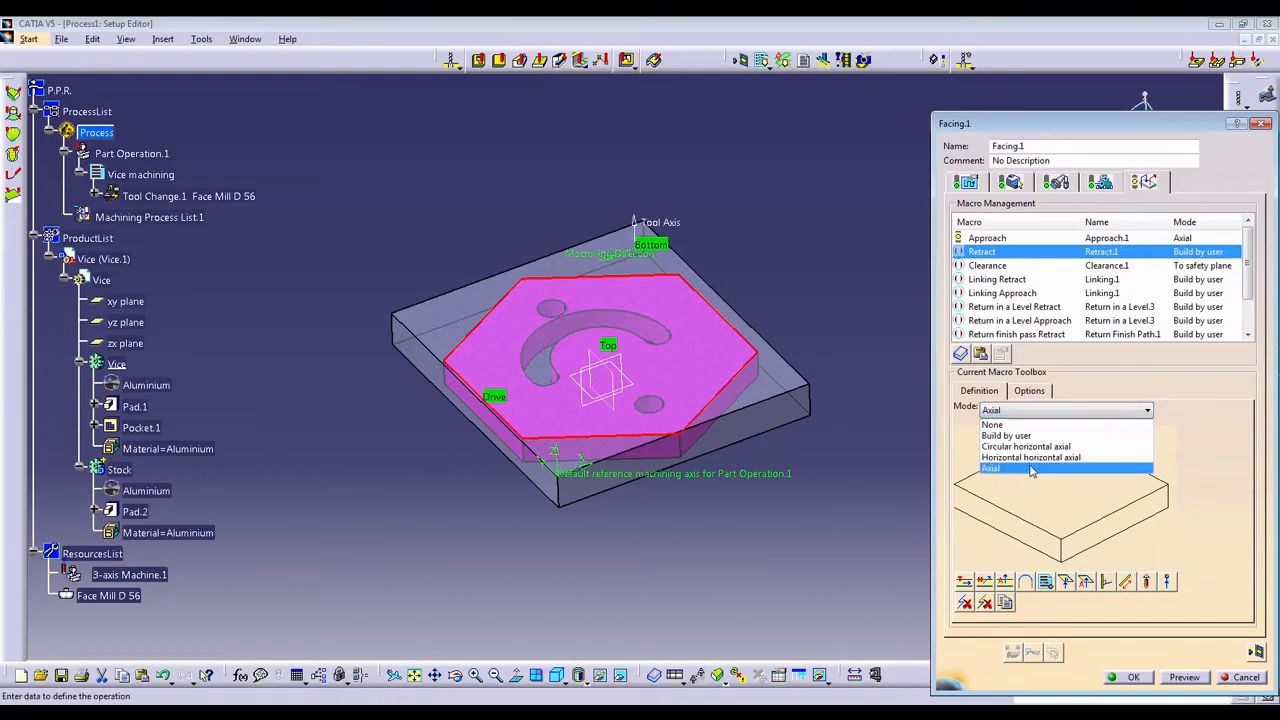
{"action": "left_click", "coordinate": [1030, 470]}
{"action": "double_click", "coordinate": [1040, 476]}
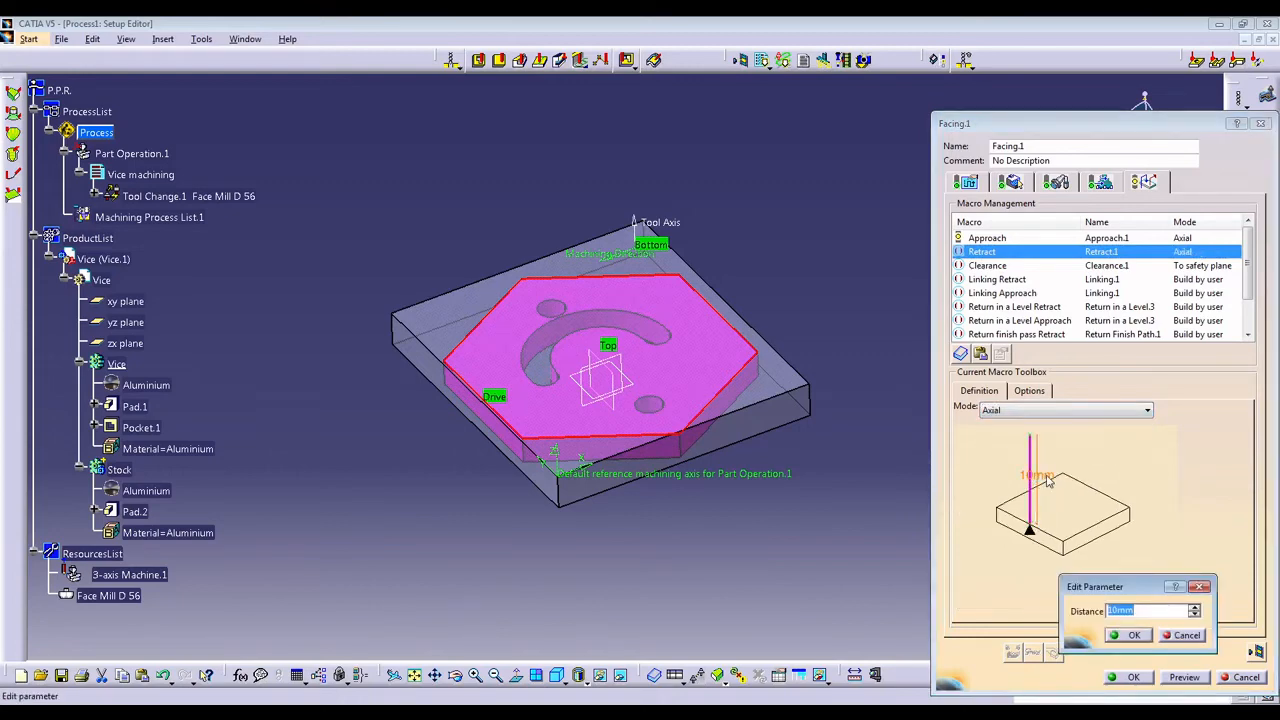
{"action": "type", "text": "50"}
{"action": "key", "text": "Return"}
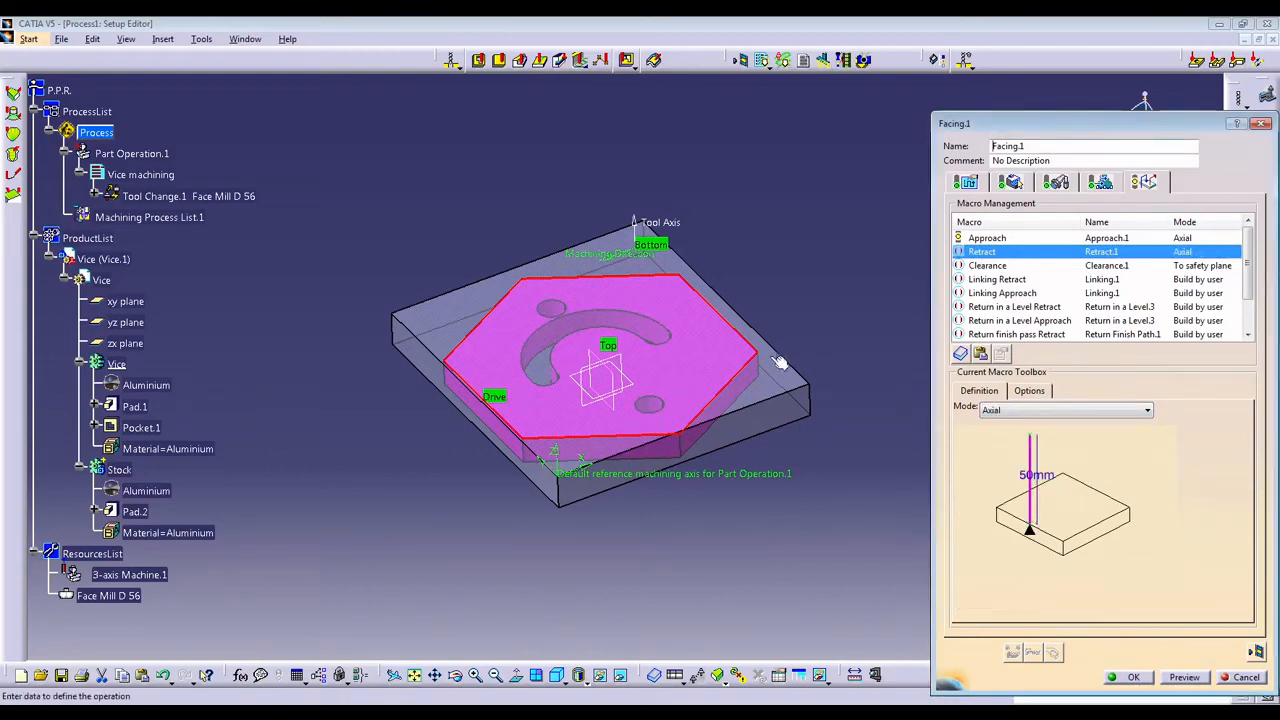
{"action": "right_click", "coordinate": [974, 254]}
{"action": "left_click", "coordinate": [991, 262]}
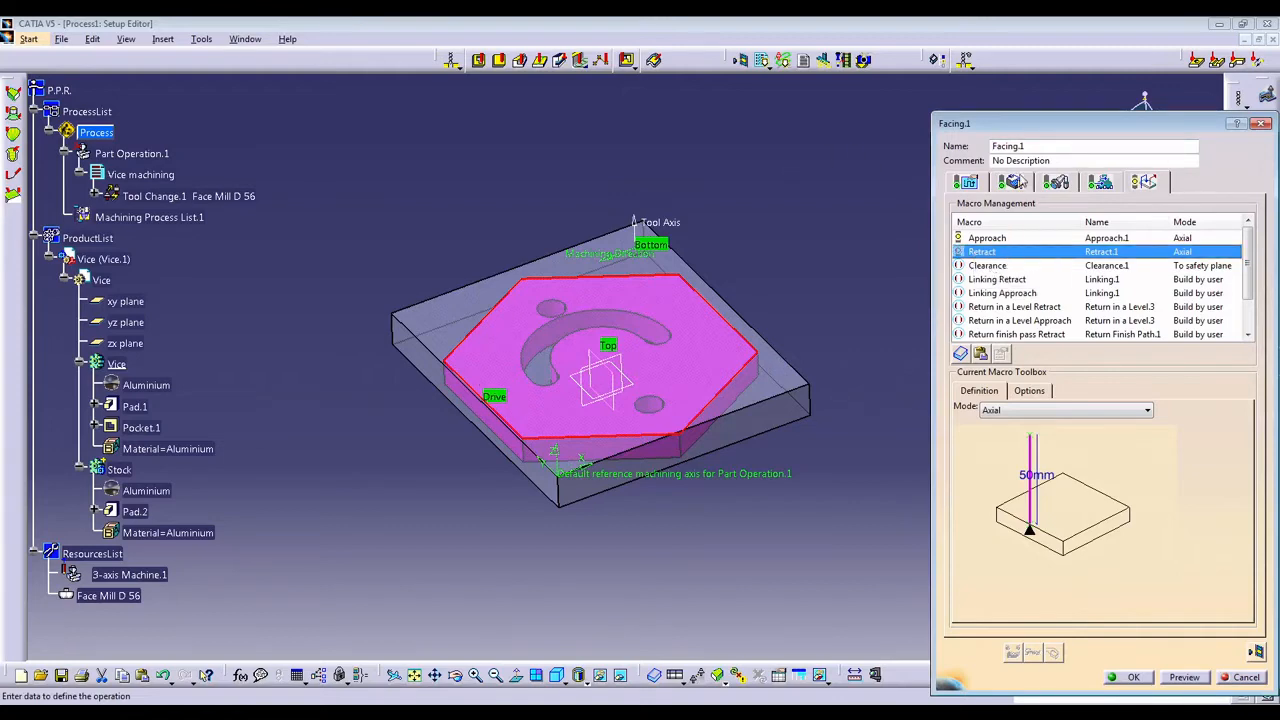
Compute and replay the facing tool path, and view the machined stock in the photo simulation.
{"action": "left_click", "coordinate": [1257, 652]}
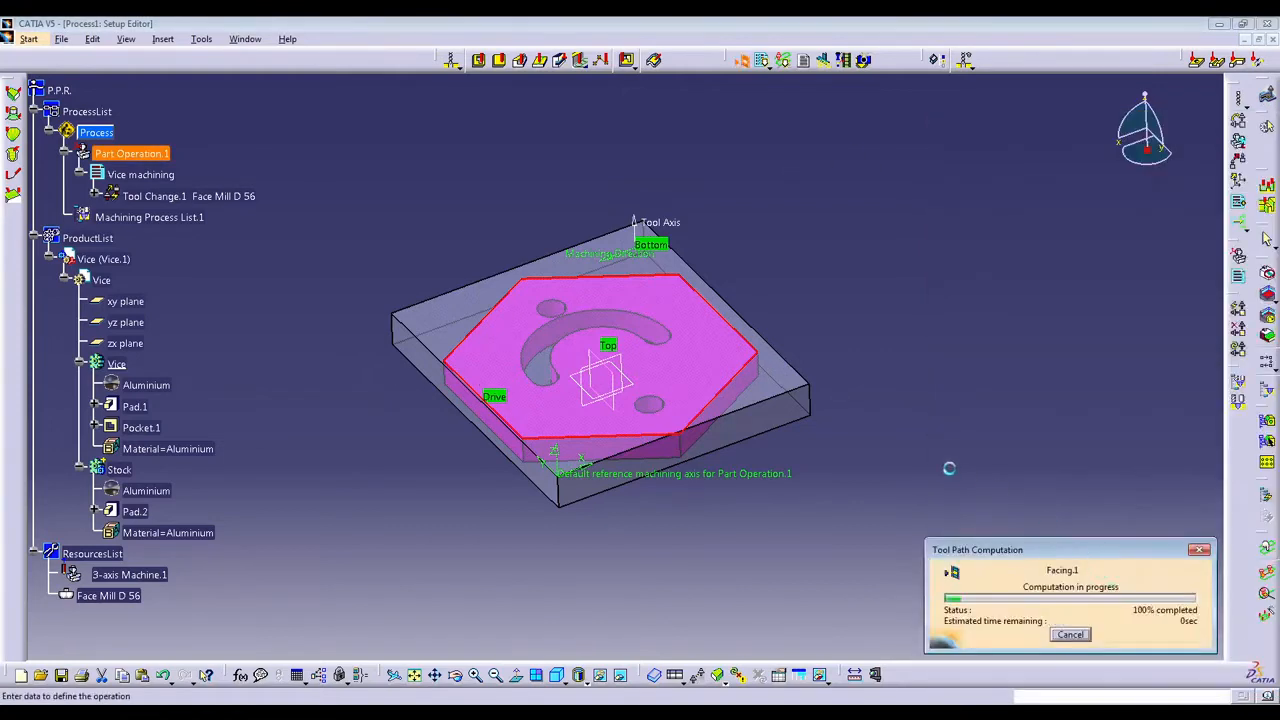
{"action": "mouse_move", "coordinate": [625, 412]}
{"action": "middle_mouse_down"}
{"action": "mouse_move", "coordinate": [634, 429]}
{"action": "mouse_move", "coordinate": [592, 288]}
{"action": "mouse_move", "coordinate": [731, 374]}
{"action": "mouse_move", "coordinate": [625, 455]}
{"action": "mouse_move", "coordinate": [720, 477]}
{"action": "middle_mouse_up"}
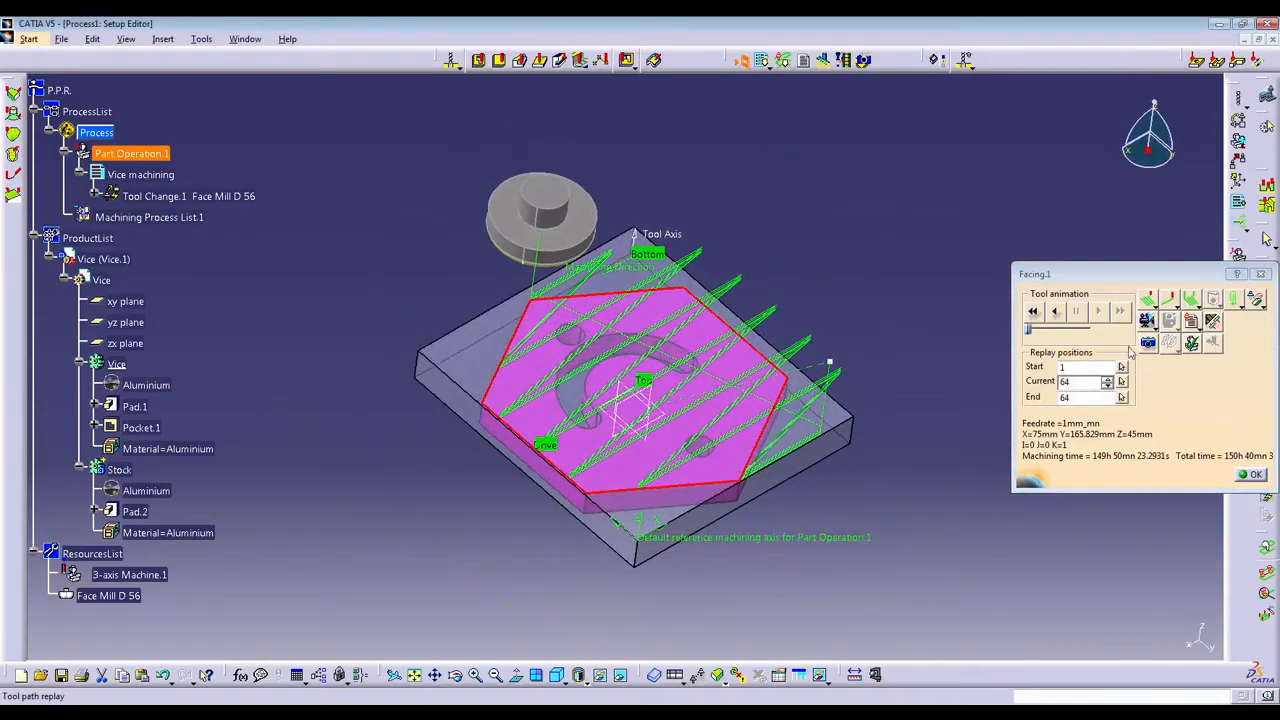
{"action": "left_click", "coordinate": [1148, 343]}
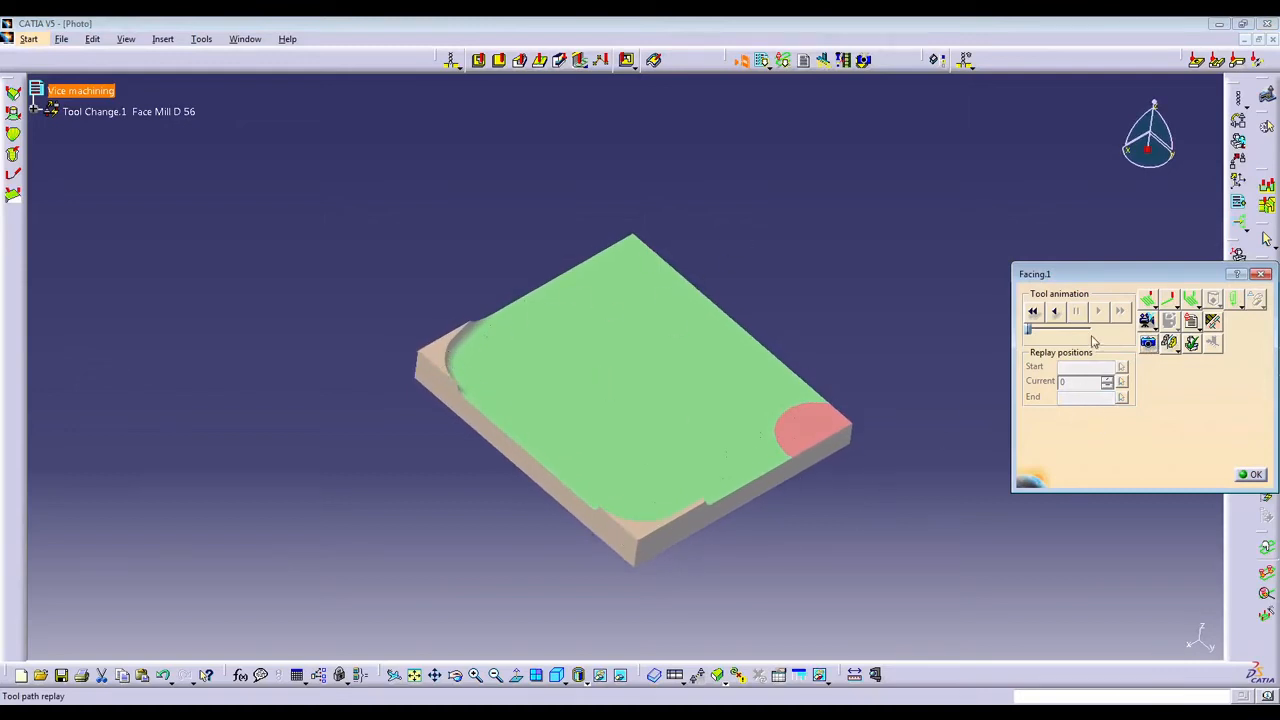
{"action": "left_click", "coordinate": [1250, 474]}
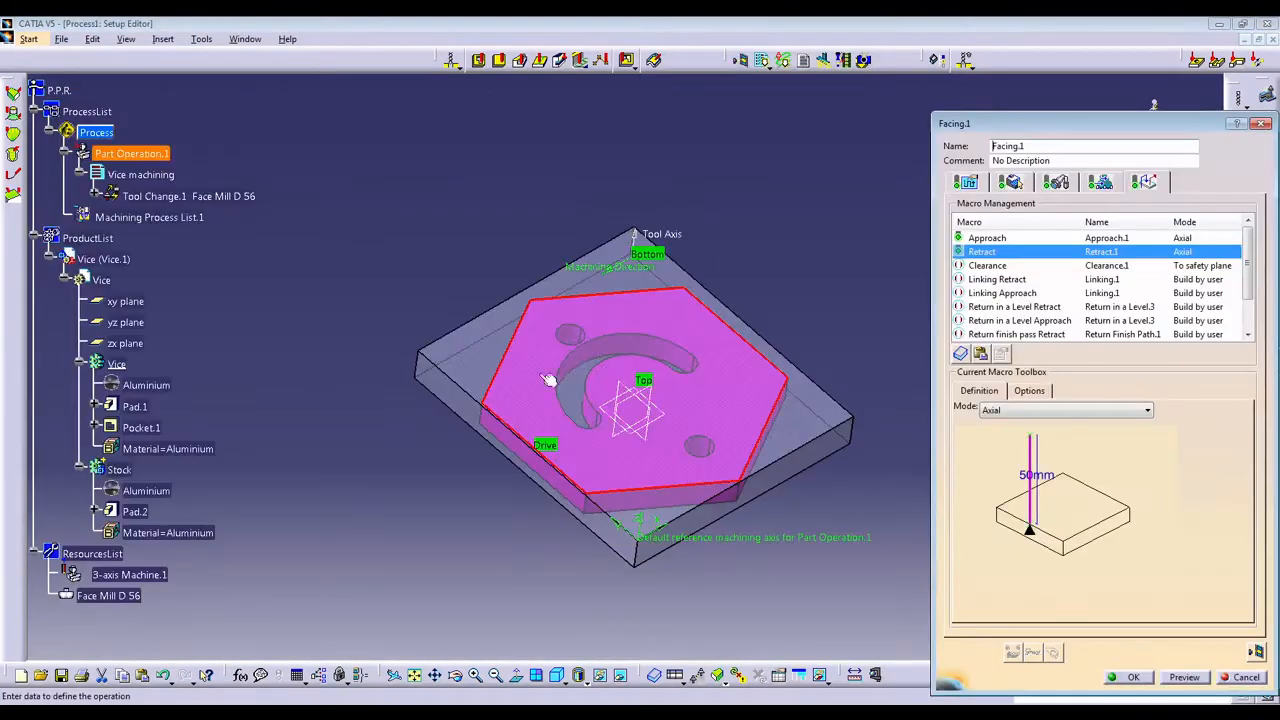
Try the Back and forth tool path style with a tool path replay and restore the One-Way style.
{"action": "left_click", "coordinate": [962, 184]}
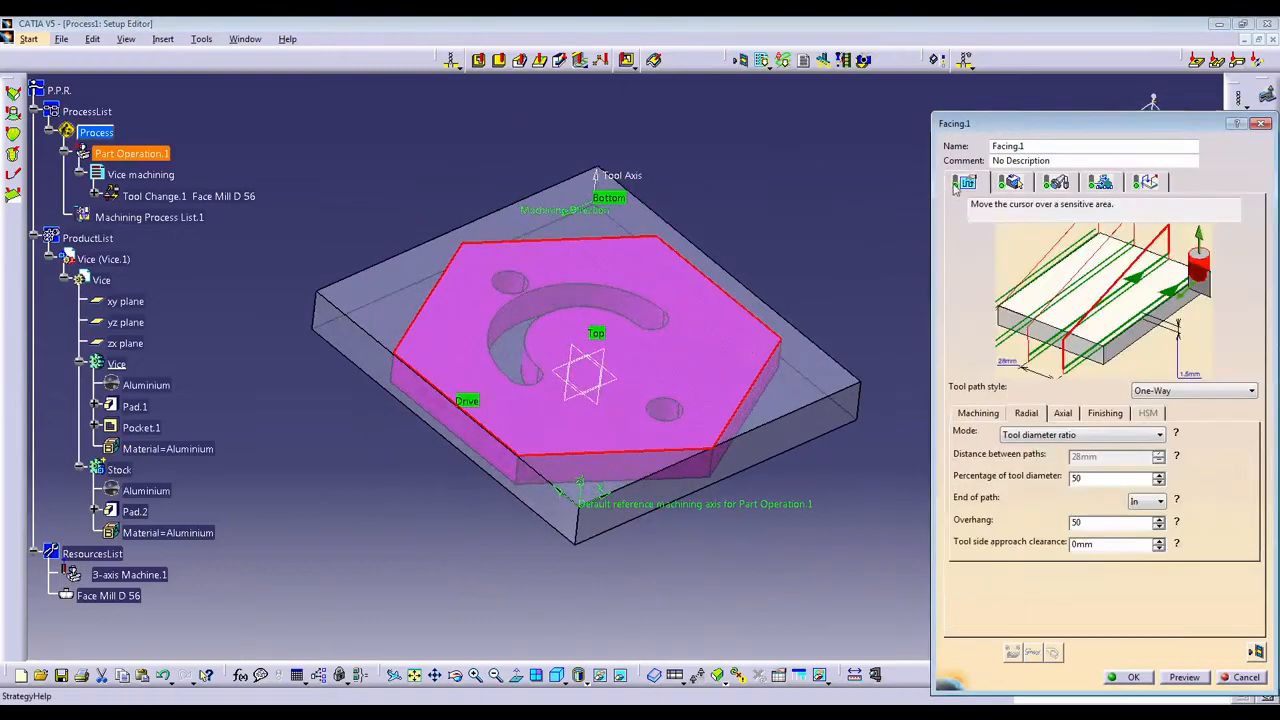
{"action": "left_click", "coordinate": [1251, 391]}
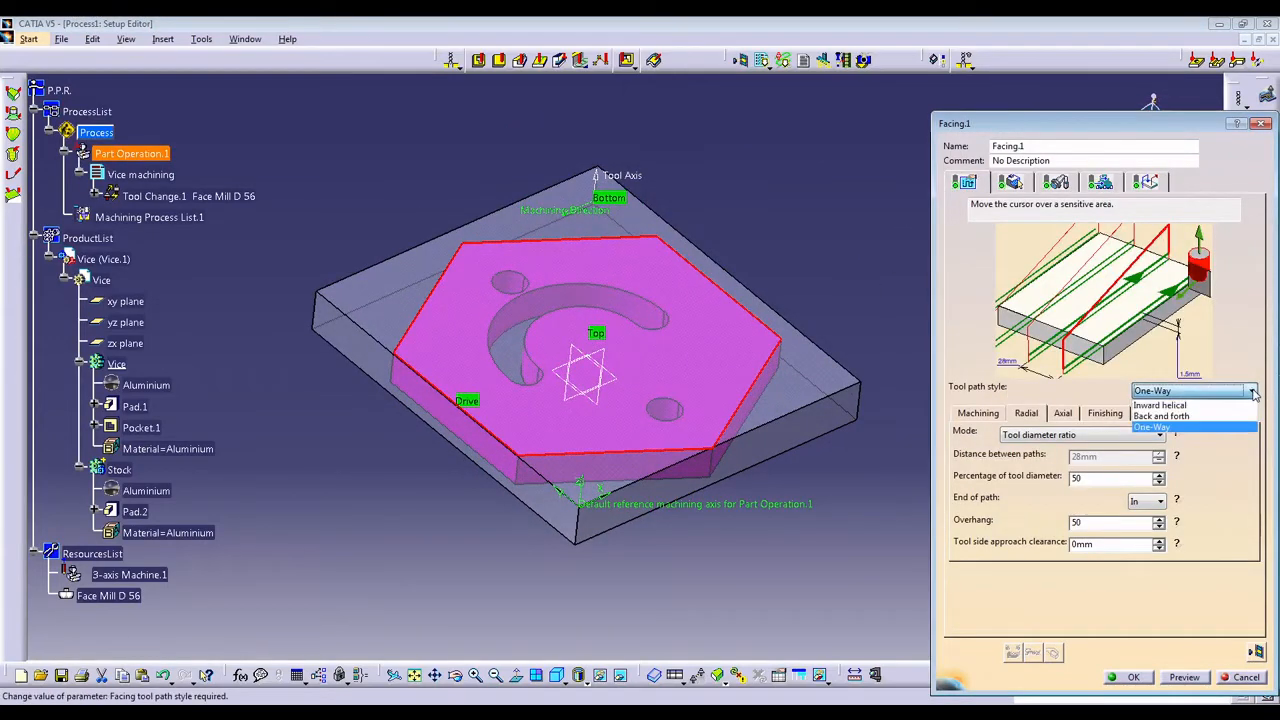
{"action": "left_click", "coordinate": [1161, 416]}
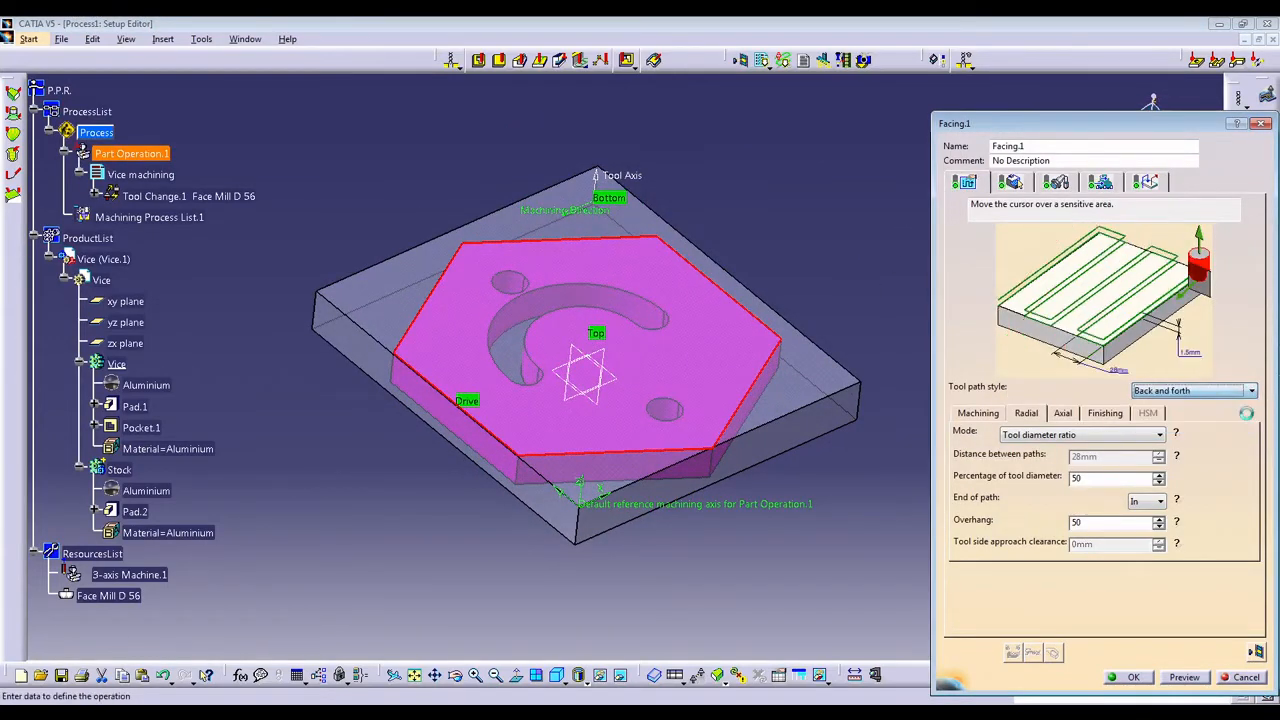
{"action": "left_click", "coordinate": [1256, 651]}
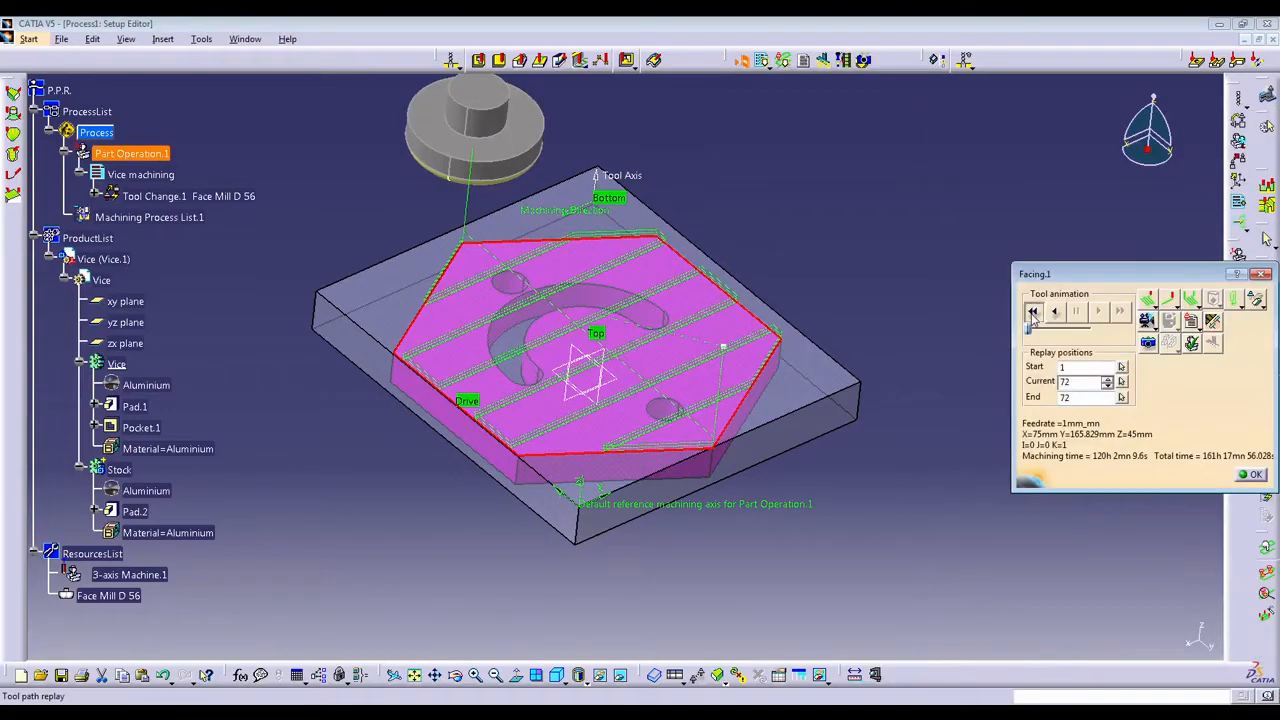
{"action": "left_click", "coordinate": [1033, 311]}
{"action": "left_click", "coordinate": [1098, 311]}
{"action": "middle_click_drag", "start_coordinate": [609, 460], "coordinate": [600, 490]}
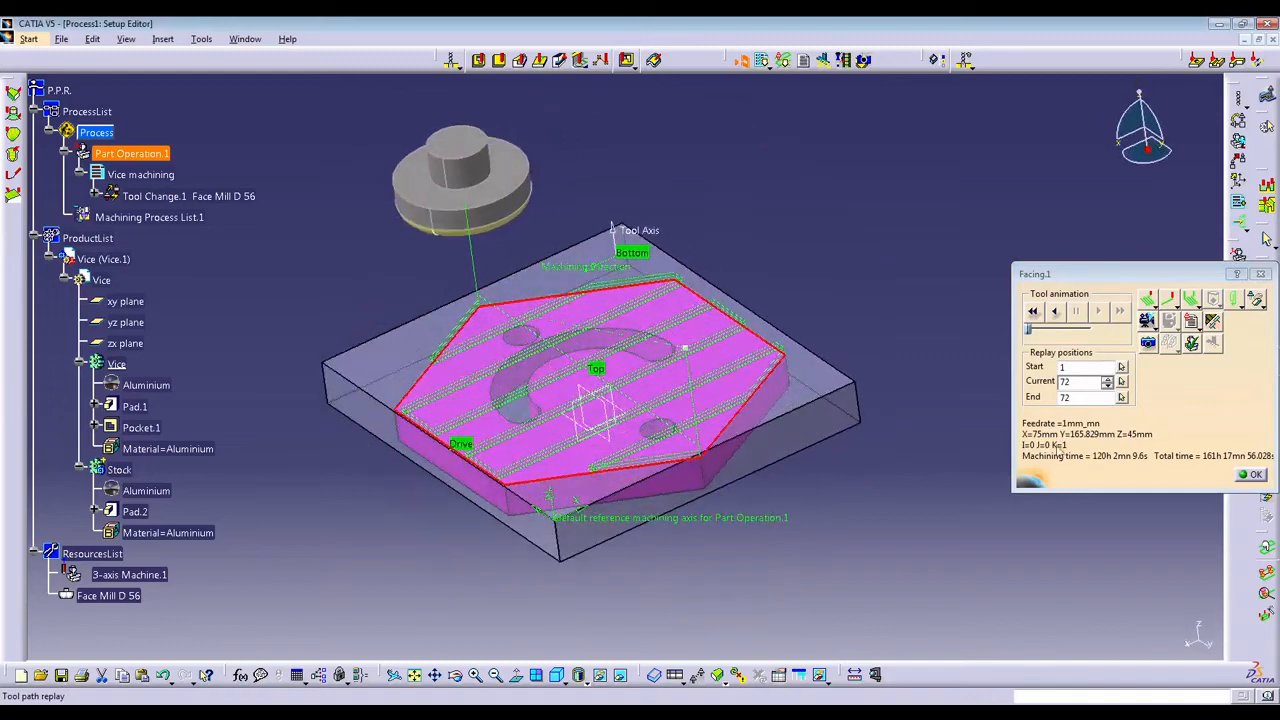
{"action": "left_click", "coordinate": [1254, 474]}
{"action": "left_click", "coordinate": [1195, 392]}
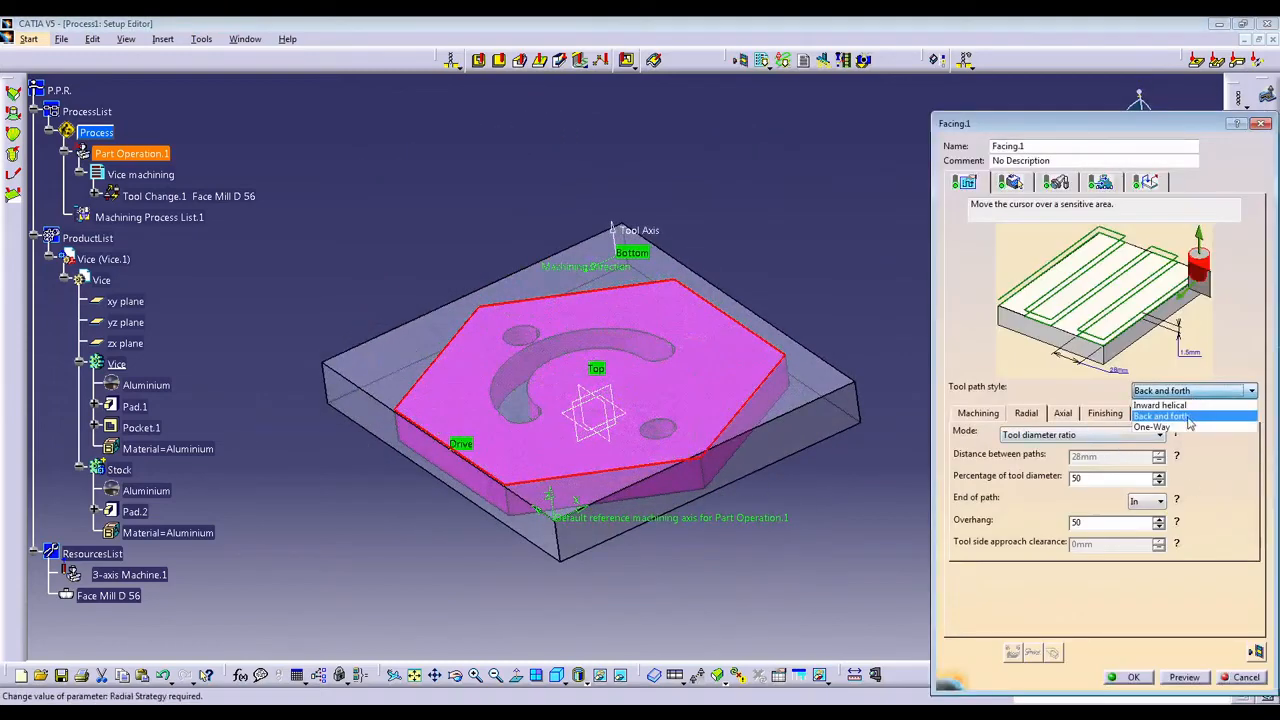
{"action": "left_click", "coordinate": [1186, 418]}
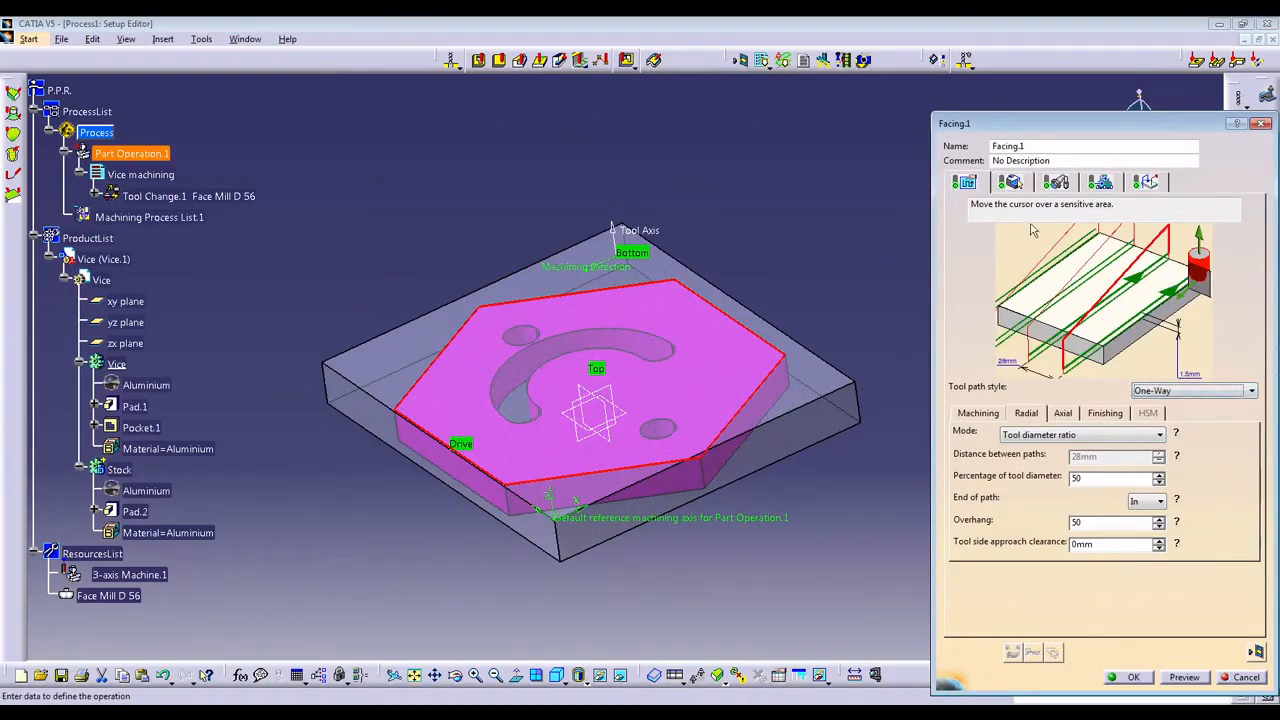
Remove the hexagonal drive contour from the facing operation's geometry.
{"action": "left_click", "coordinate": [1010, 181]}
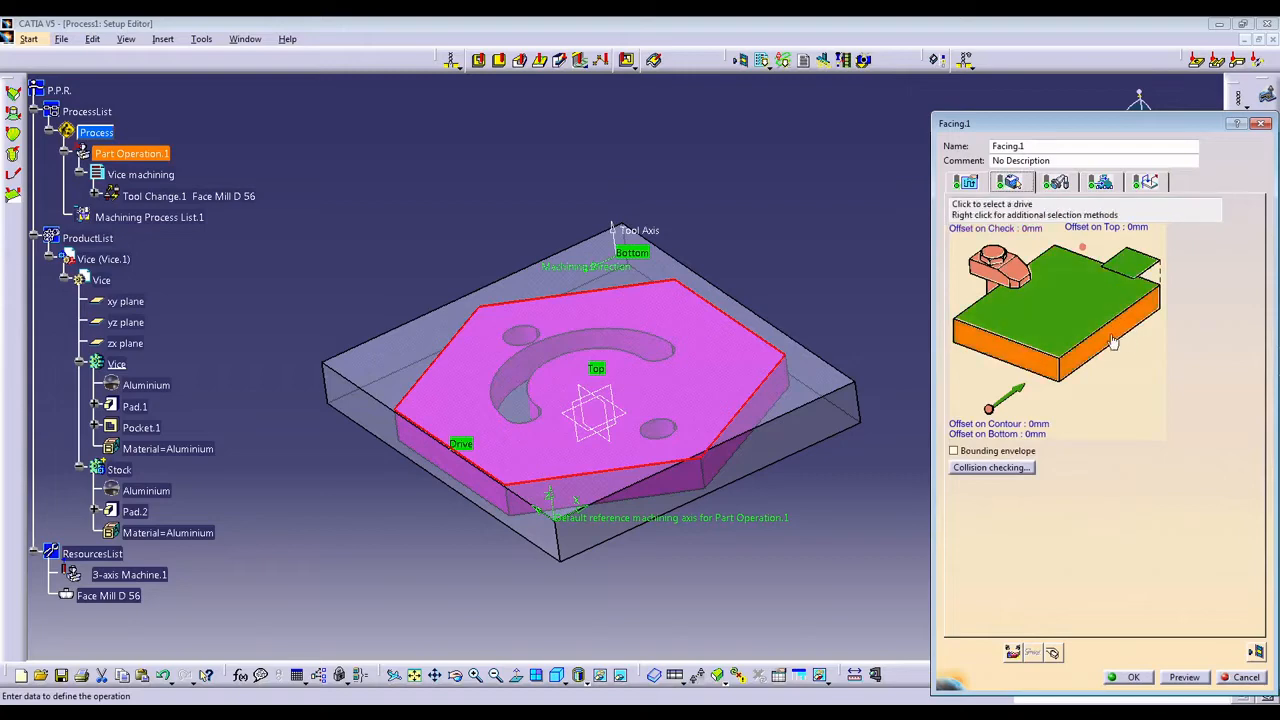
{"action": "right_click", "coordinate": [1114, 338]}
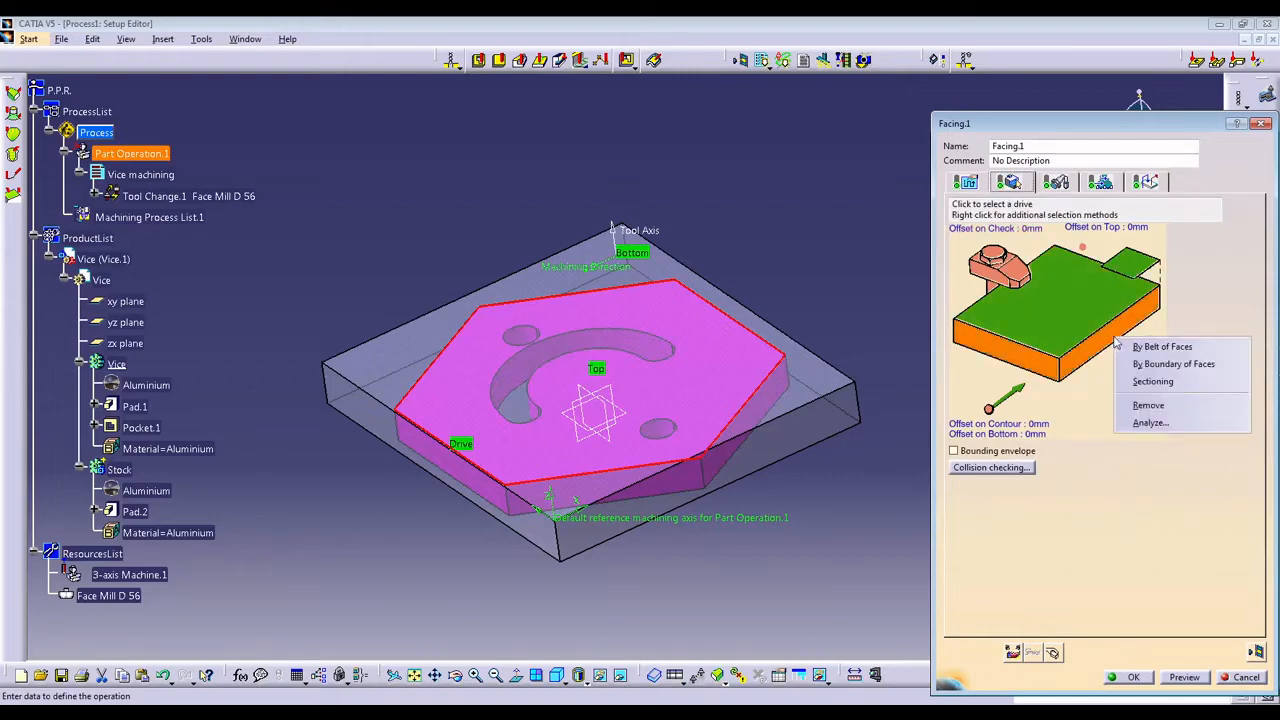
{"action": "left_click", "coordinate": [1097, 396]}
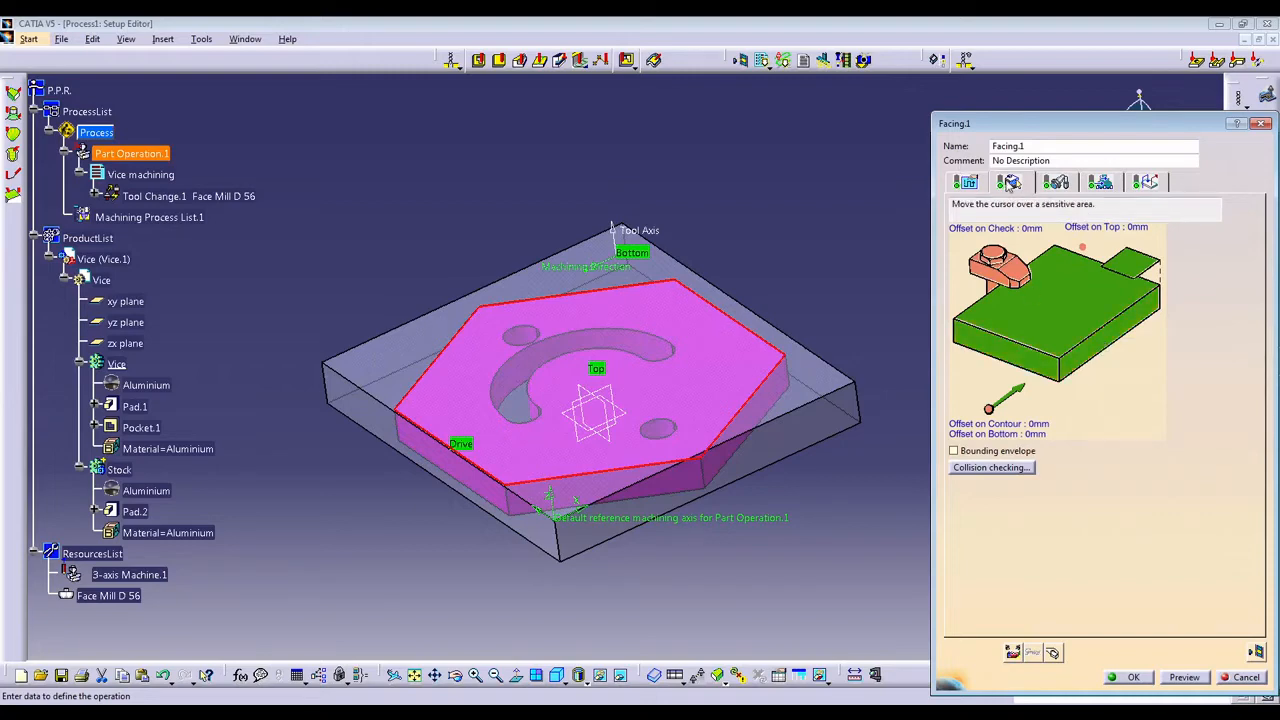
{"action": "right_click", "coordinate": [1106, 346]}
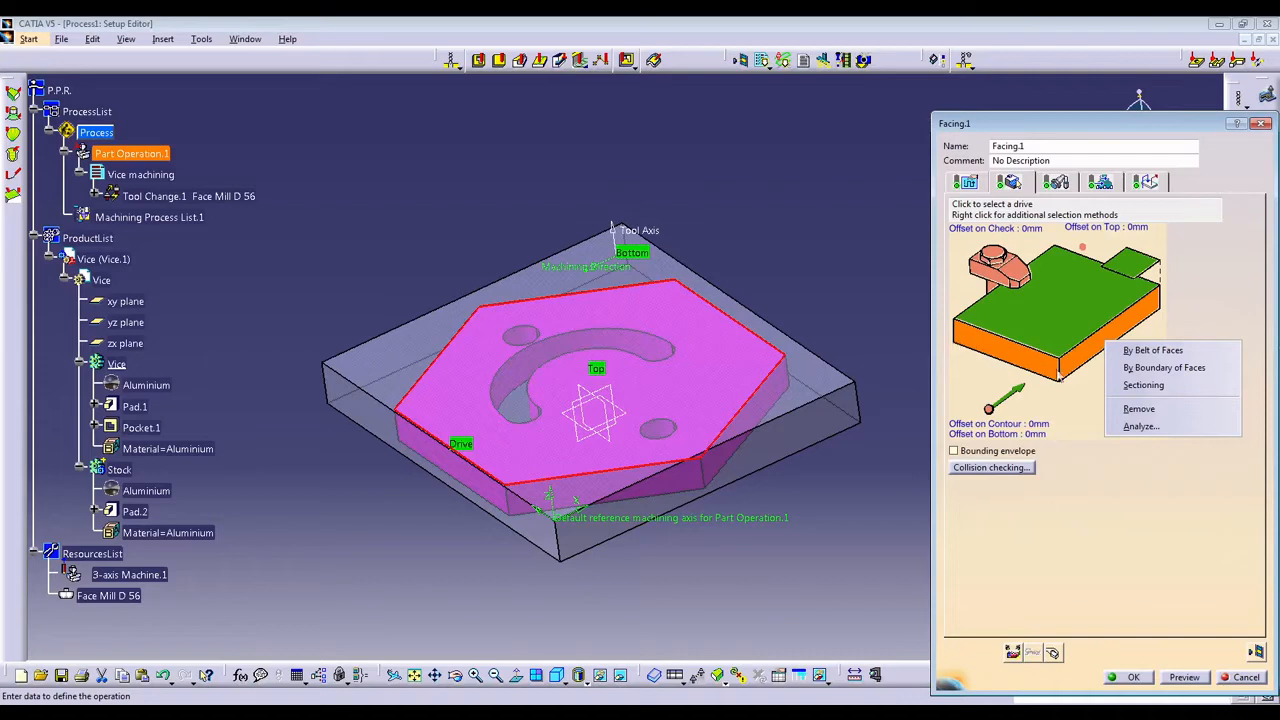
{"action": "left_click", "coordinate": [1124, 408]}
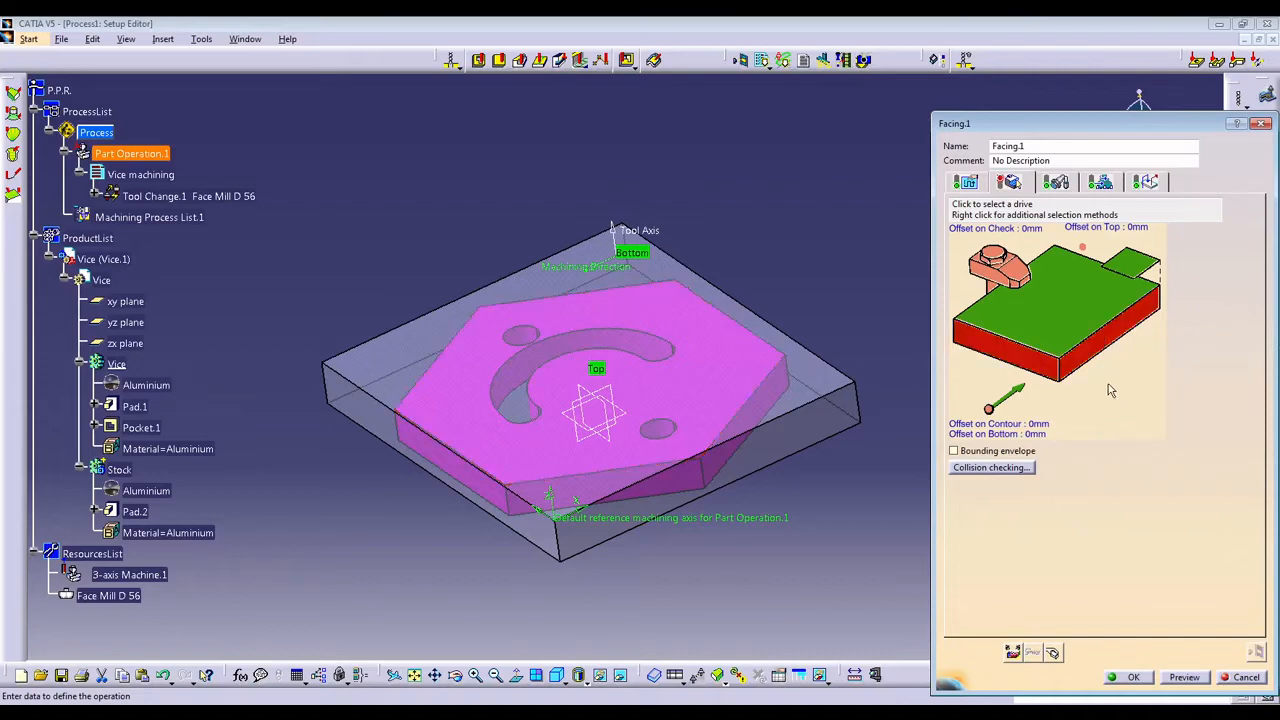
Try to define the facing operation's drive contour from the upper edges of the stock block.
{"action": "left_click", "coordinate": [1097, 360]}
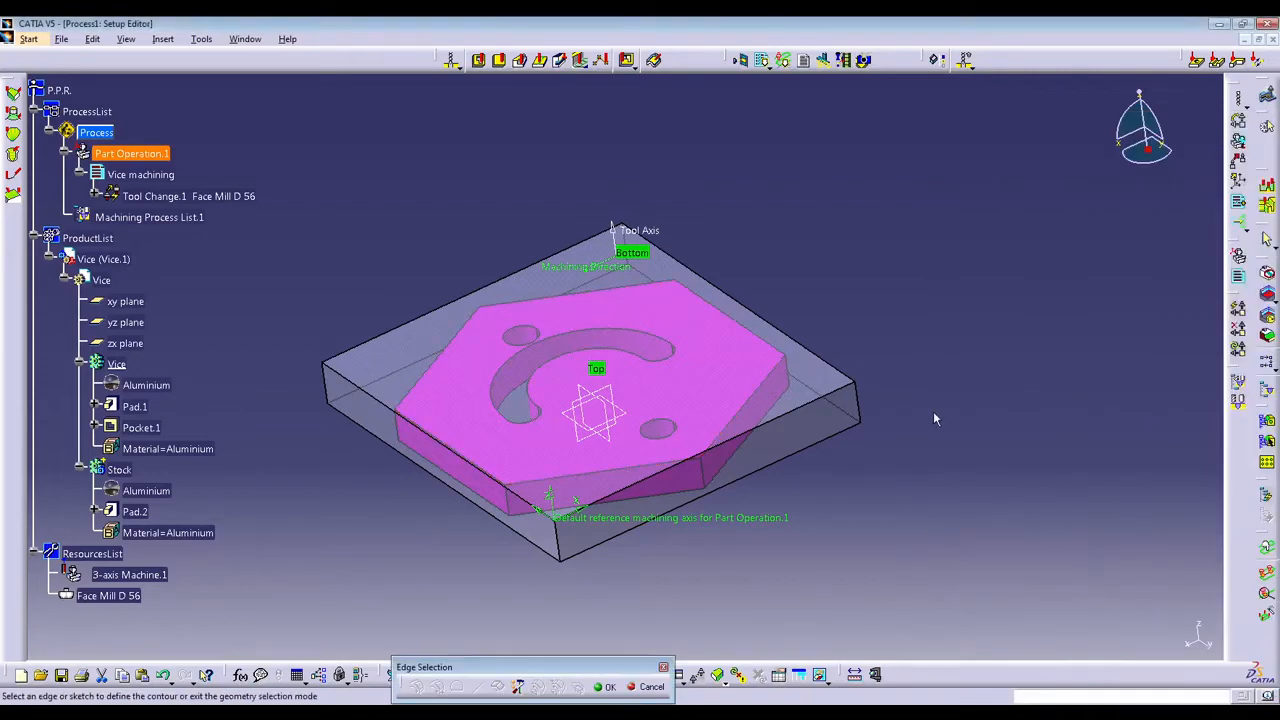
{"action": "left_click", "coordinate": [806, 410]}
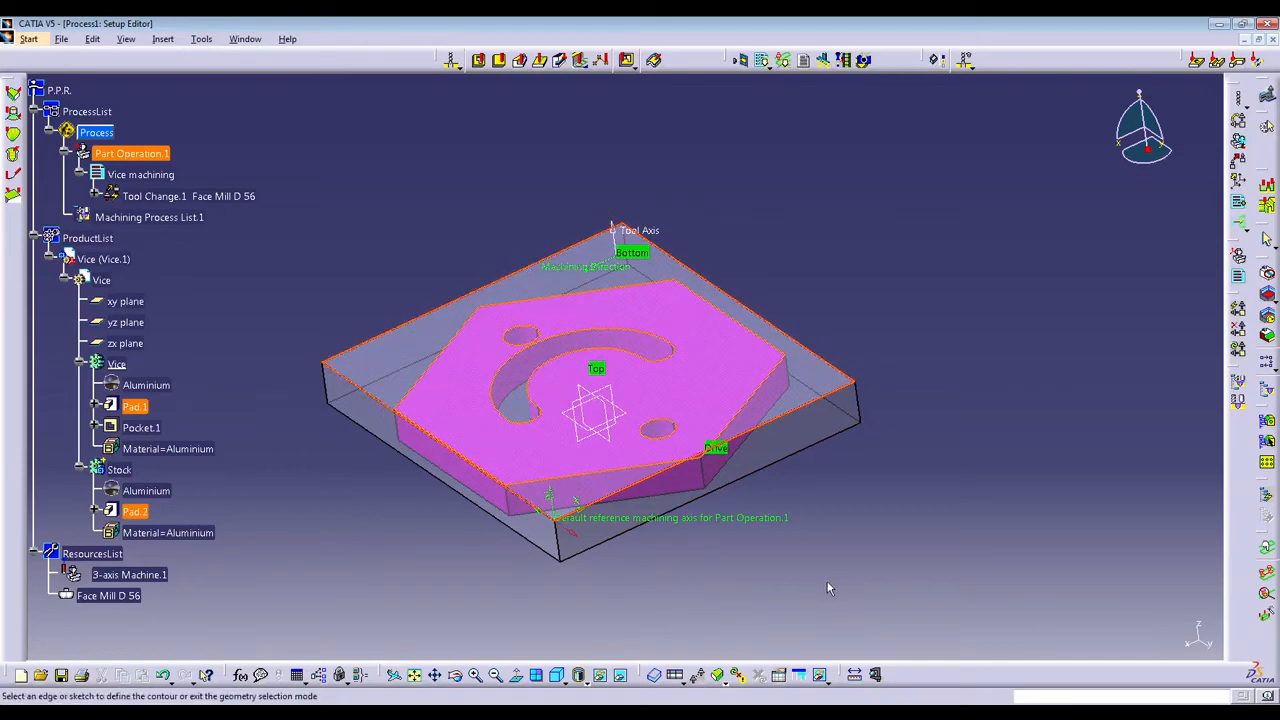
{"action": "left_click", "coordinate": [650, 486]}
{"action": "left_click", "coordinate": [784, 428]}
{"action": "left_click", "coordinate": [706, 403]}
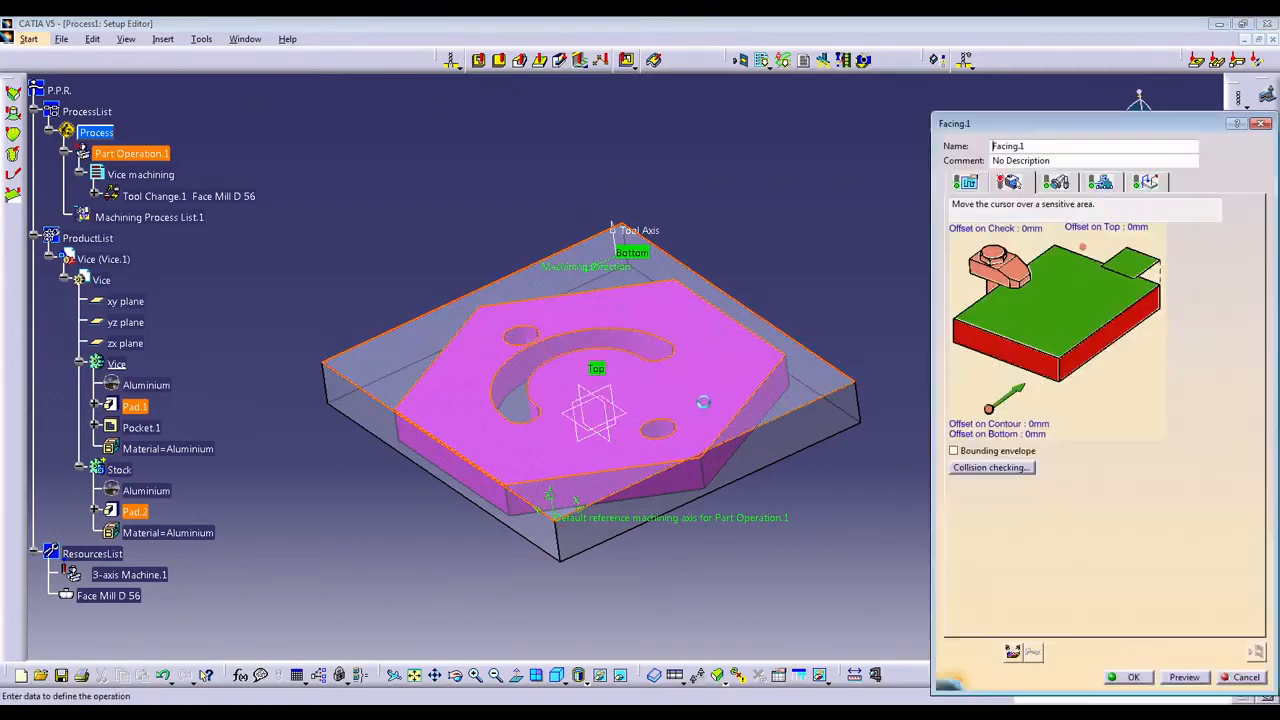
Define the facing operation's drive contour from the upper outer edges of the stock block and finish the edge selection.
{"action": "left_click", "coordinate": [1017, 360]}
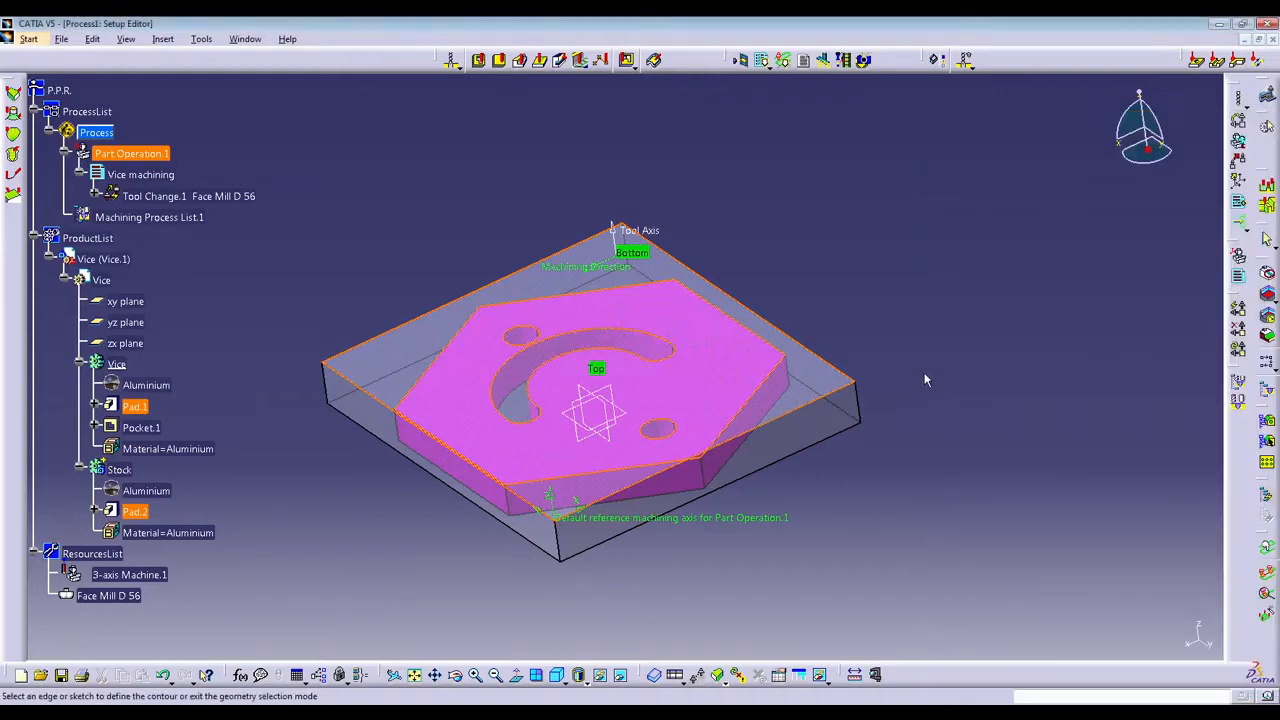
{"action": "left_click", "coordinate": [800, 415]}
{"action": "left_click", "coordinate": [818, 358]}
{"action": "left_click", "coordinate": [423, 433]}
{"action": "double_click", "coordinate": [802, 587]}
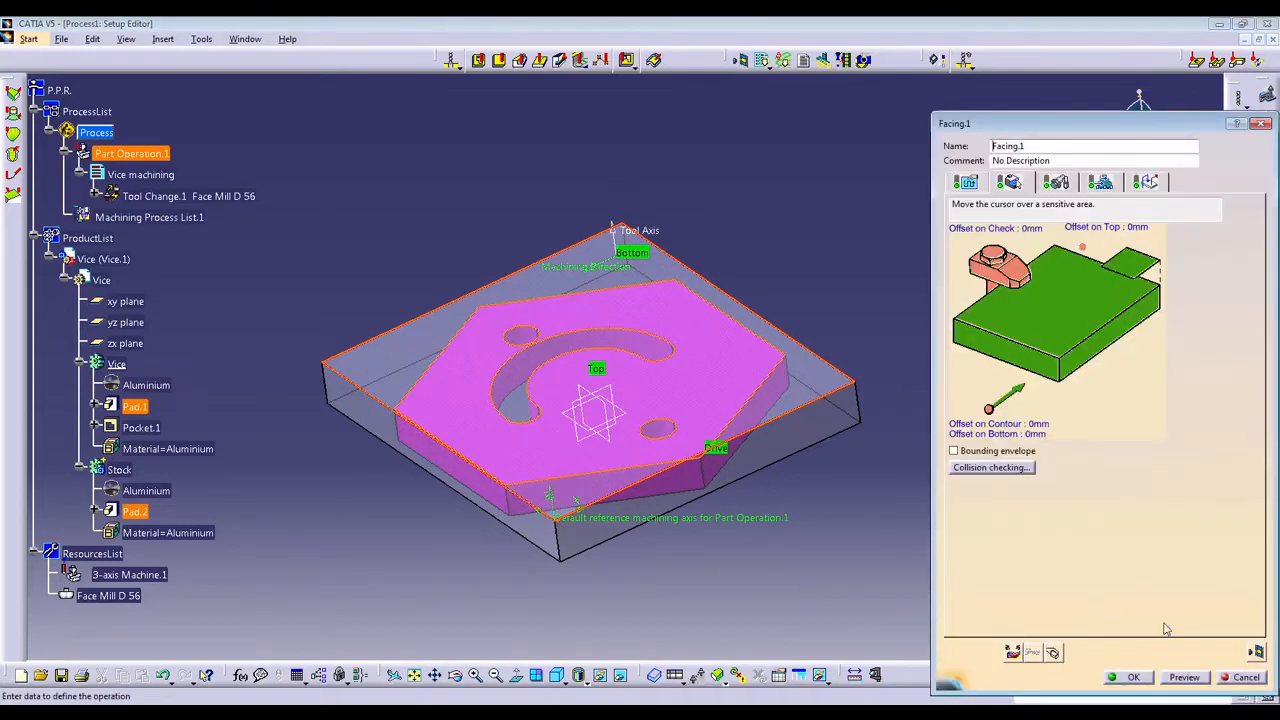
Compute and replay the facing tool path with the stock drive contour, and examine the machined stock in the photo simulation.
{"action": "left_click", "coordinate": [1256, 652]}
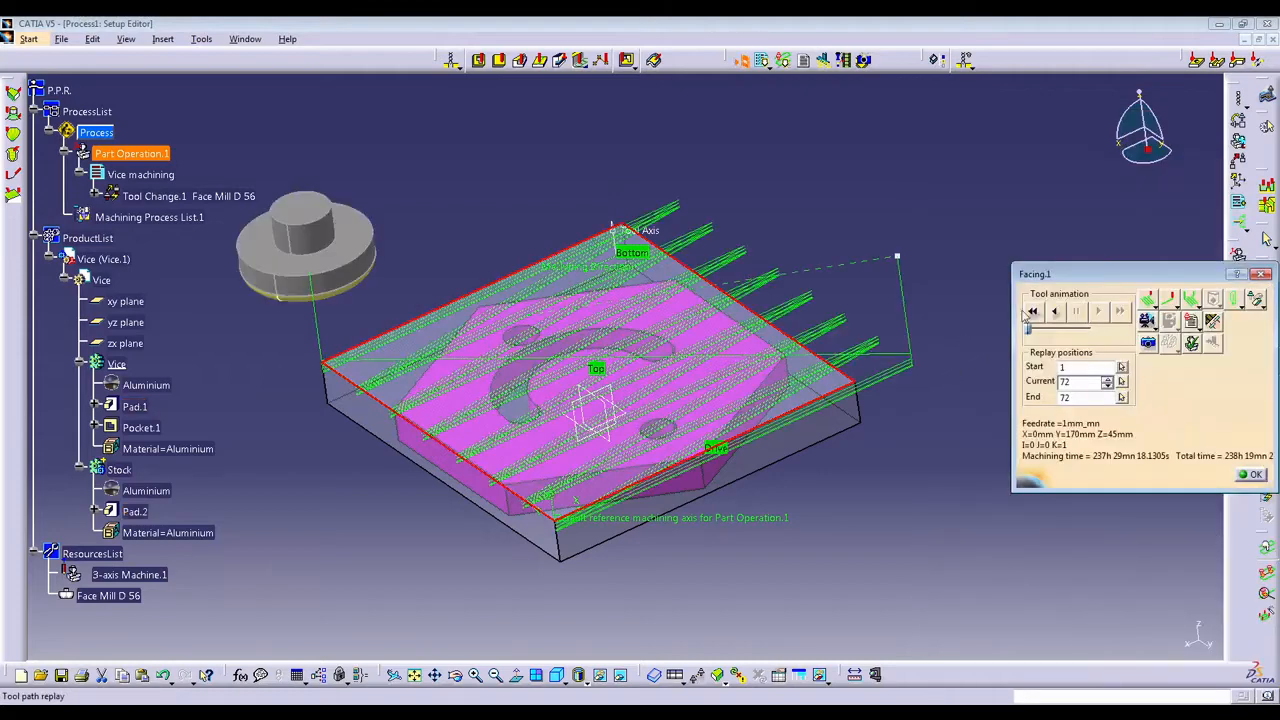
{"action": "left_click", "coordinate": [1031, 312]}
{"action": "left_click", "coordinate": [1098, 313]}
{"action": "left_click", "coordinate": [1148, 342]}
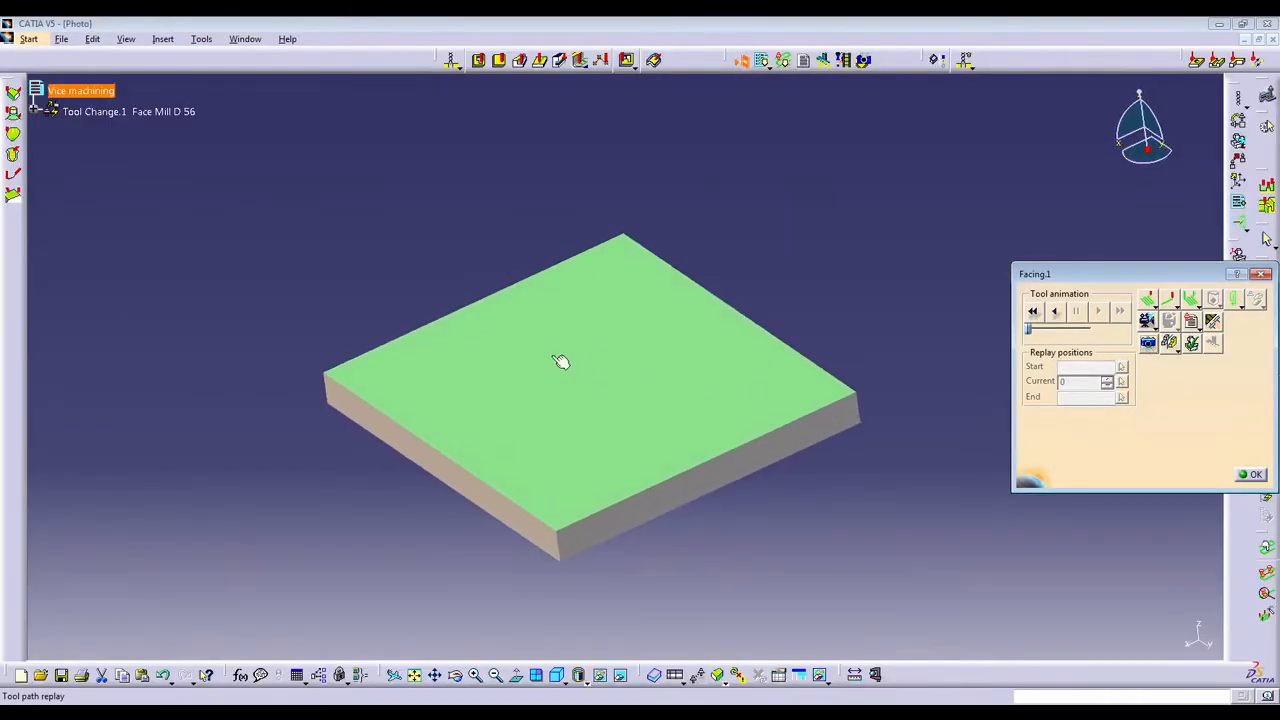
{"action": "middle_click_drag", "start_coordinate": [656, 384], "coordinate": [781, 238]}
{"action": "middle_click_drag", "start_coordinate": [775, 170], "coordinate": [491, 403]}
Look at the fault analysis settings for the machined stock, close them unapplied, and start the Measure function.
{"action": "left_click", "coordinate": [1170, 343]}
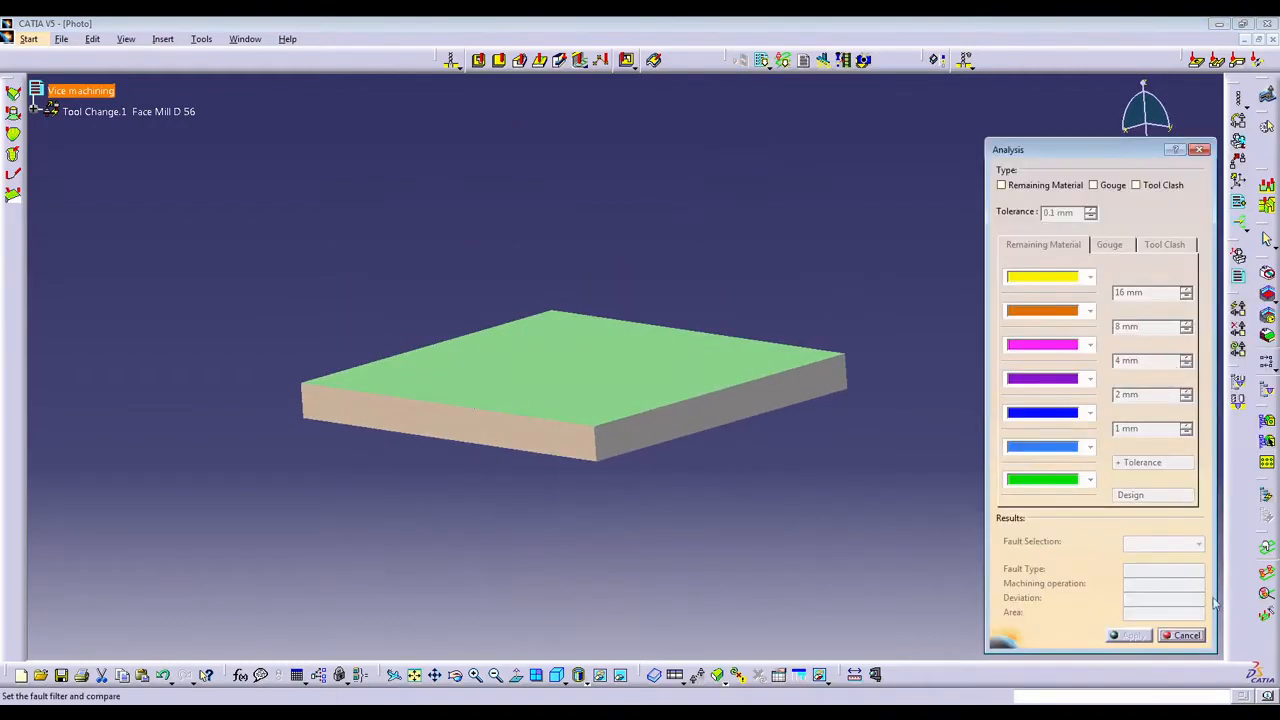
{"action": "left_click", "coordinate": [1181, 635]}
{"action": "left_click", "coordinate": [1177, 352]}
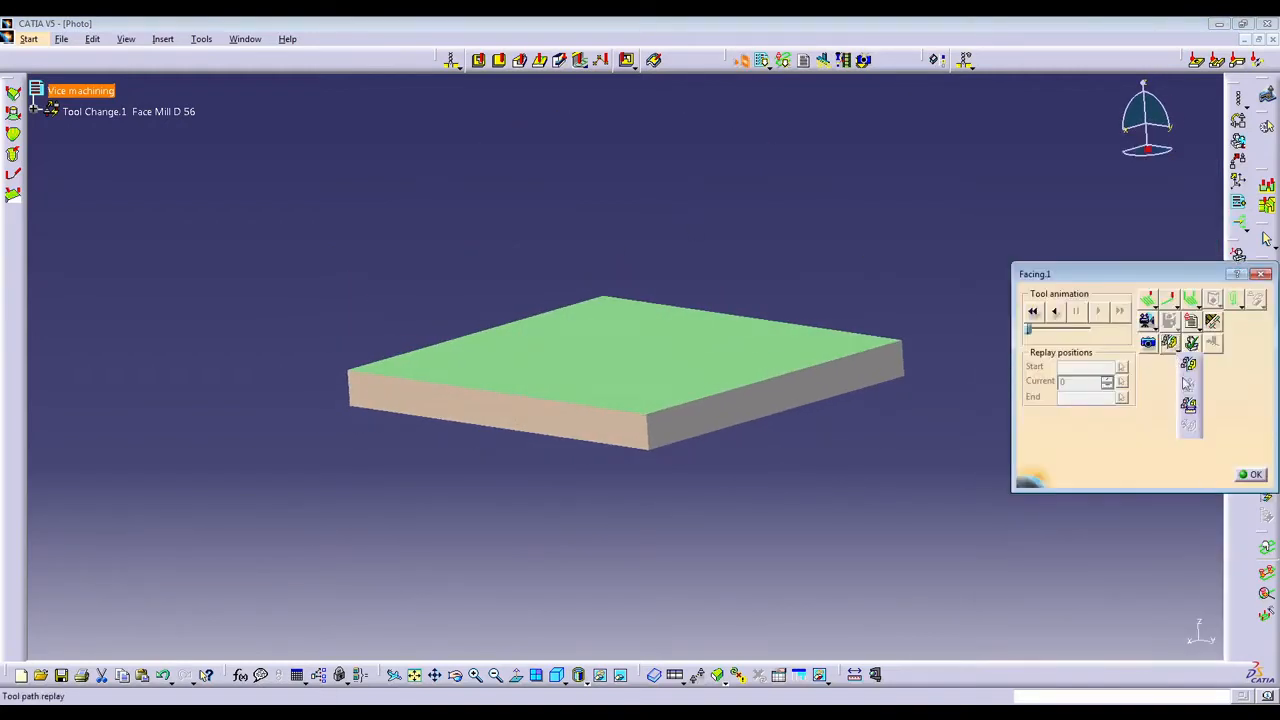
{"action": "left_click", "coordinate": [1175, 349]}
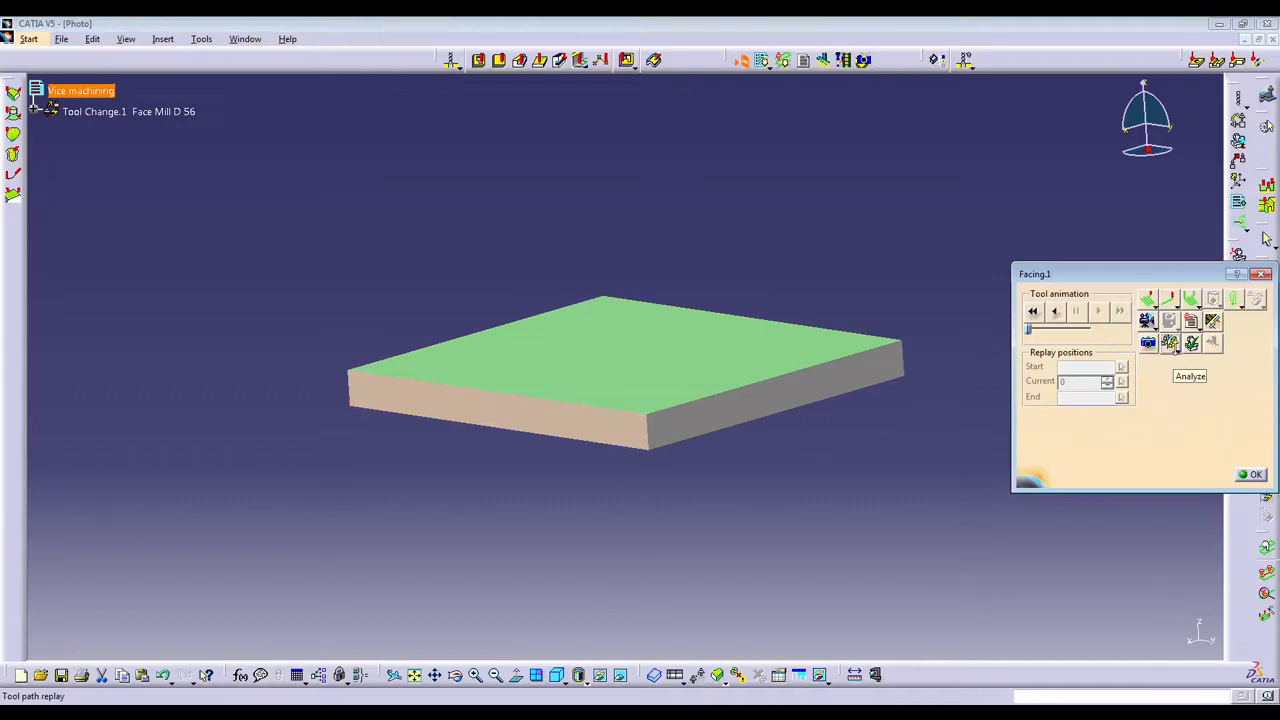
{"action": "left_click", "coordinate": [1176, 350]}
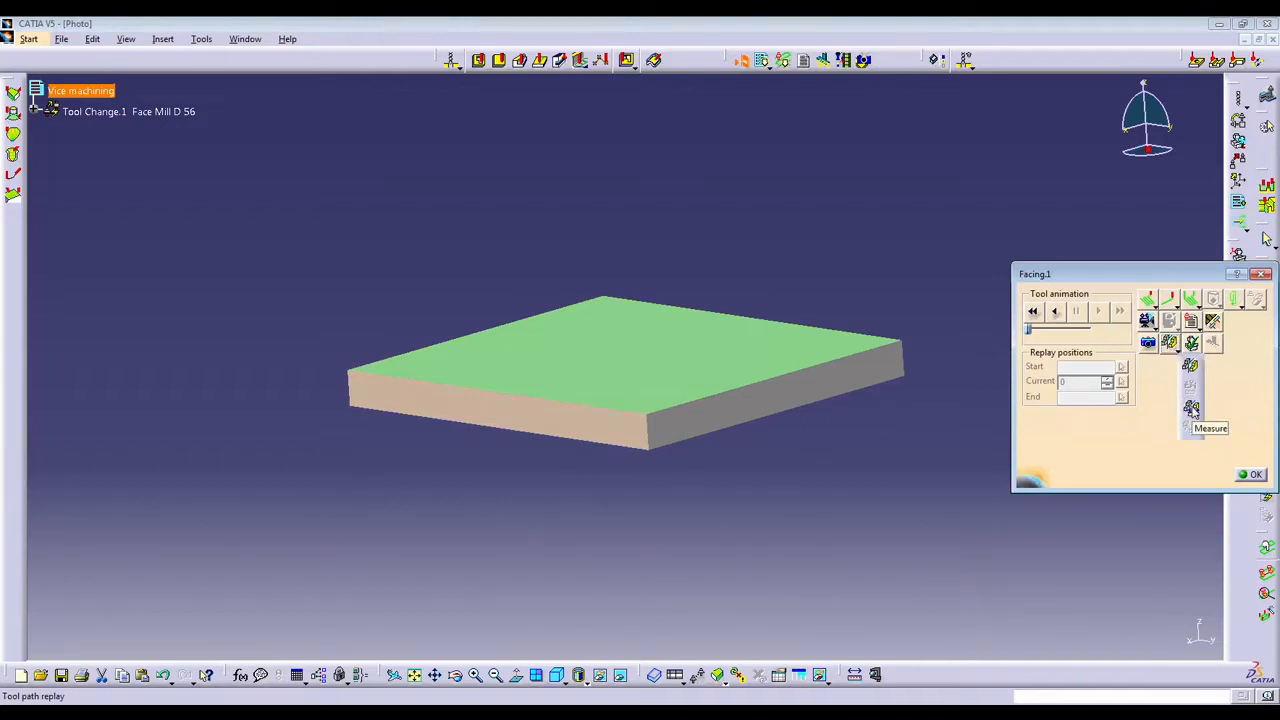
{"action": "left_click", "coordinate": [1192, 410]}
Measure the distance and angle between the machined stock's top face and an adjoining side face.
{"action": "middle_click_drag", "start_coordinate": [614, 486], "coordinate": [509, 352]}
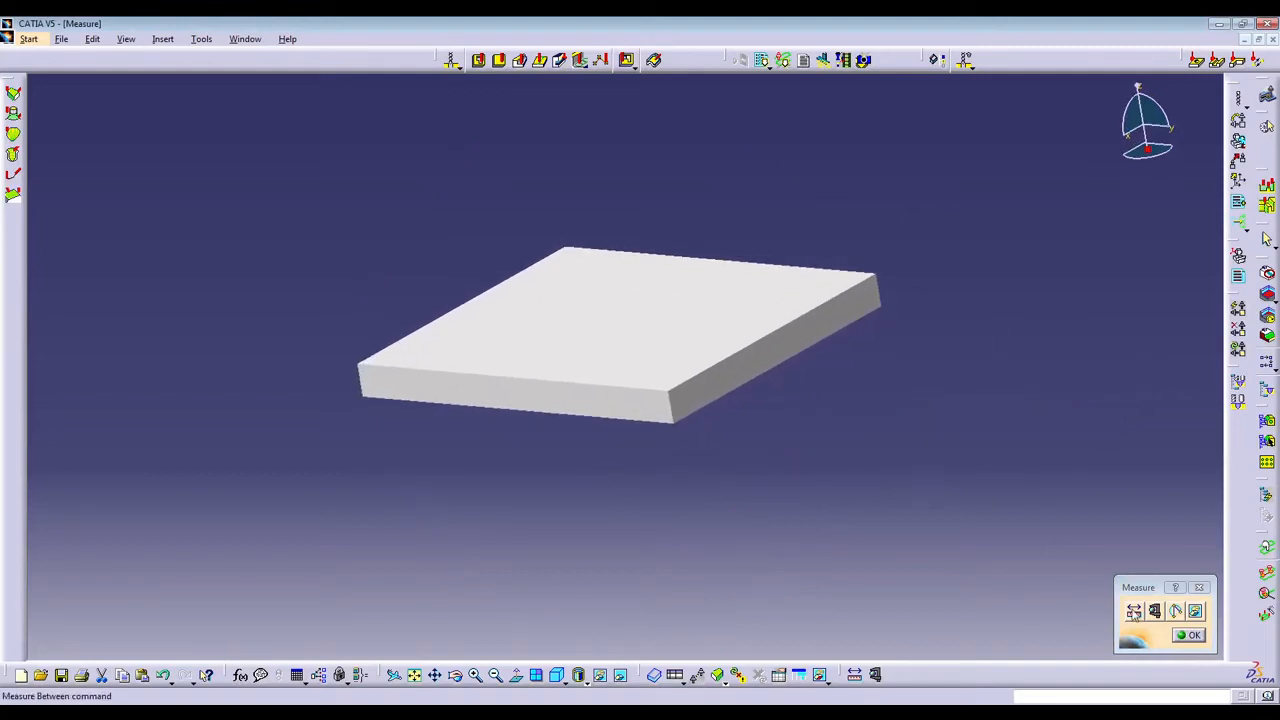
{"action": "left_click", "coordinate": [1134, 611]}
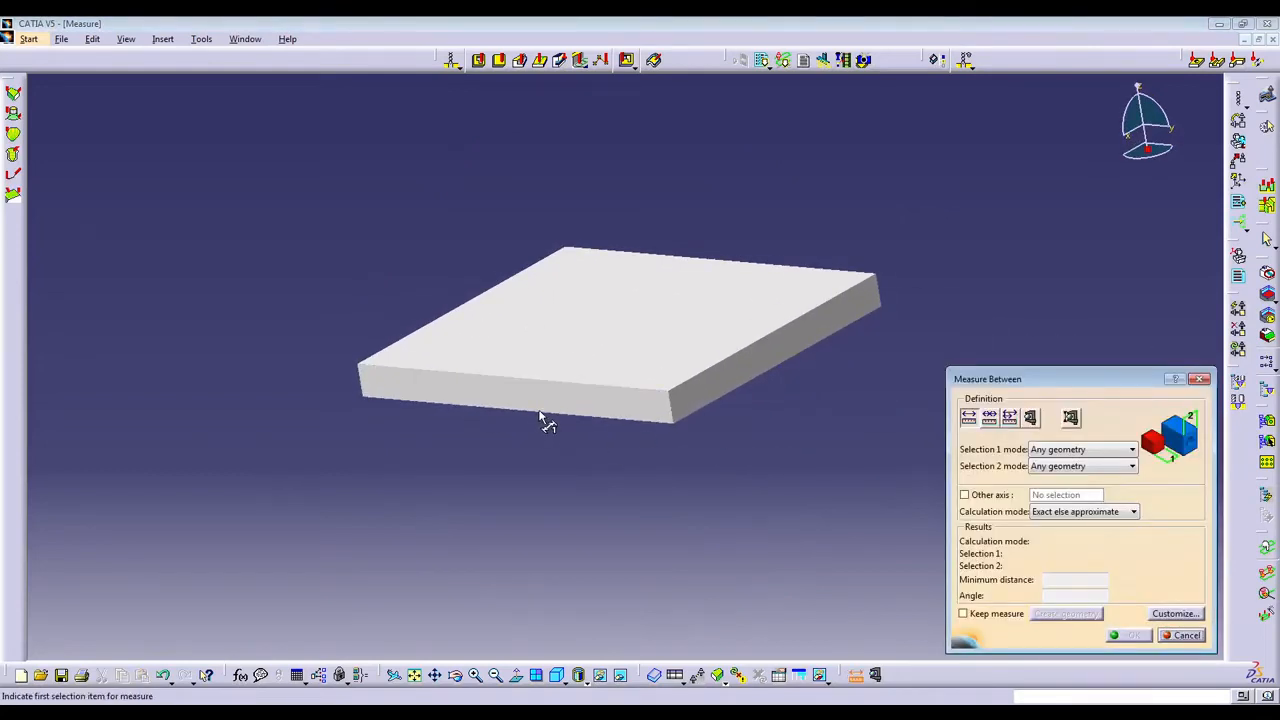
{"action": "middle_click_drag", "start_coordinate": [566, 391], "coordinate": [803, 394]}
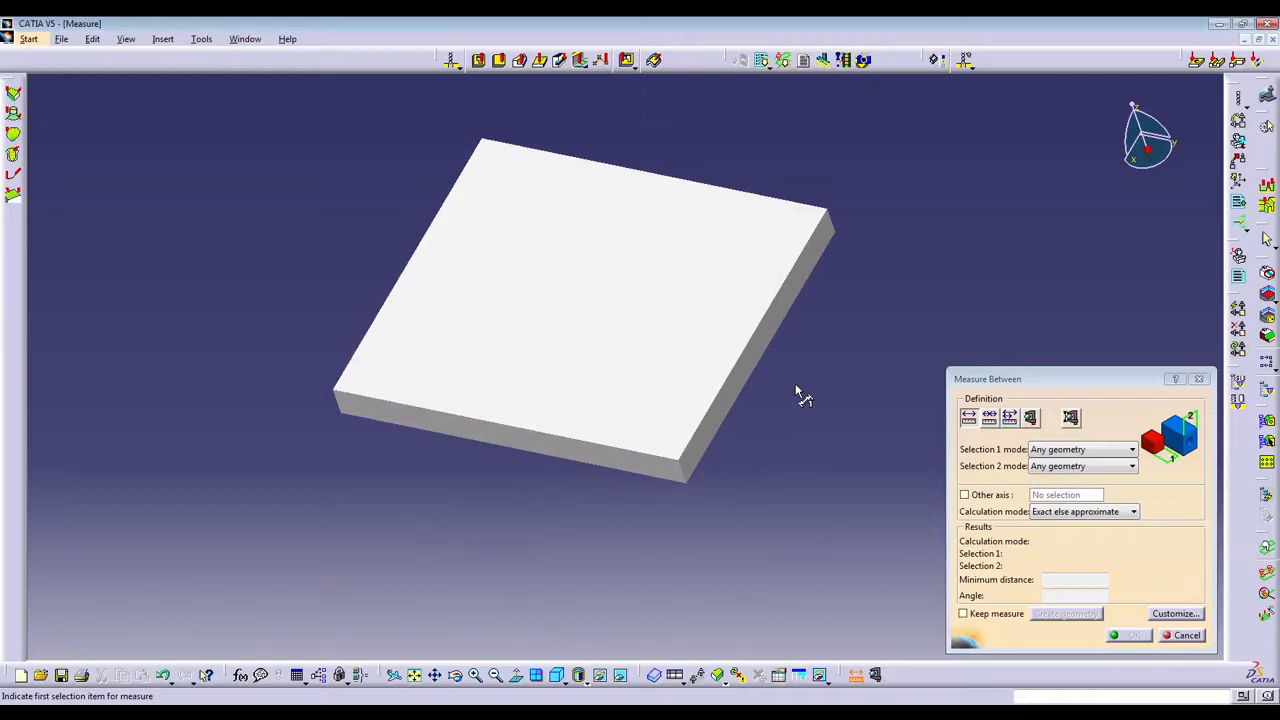
{"action": "left_click", "coordinate": [736, 380]}
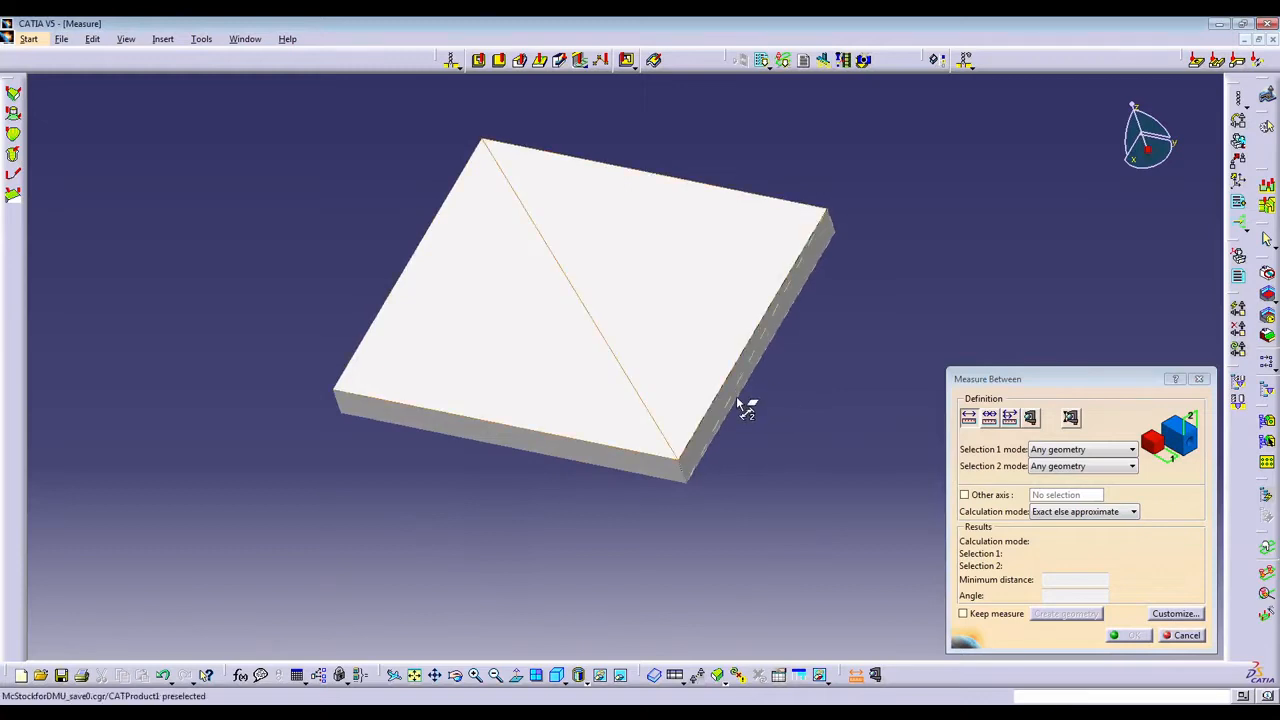
{"action": "left_click", "coordinate": [743, 406]}
{"action": "middle_click_drag", "start_coordinate": [751, 474], "coordinate": [877, 483]}
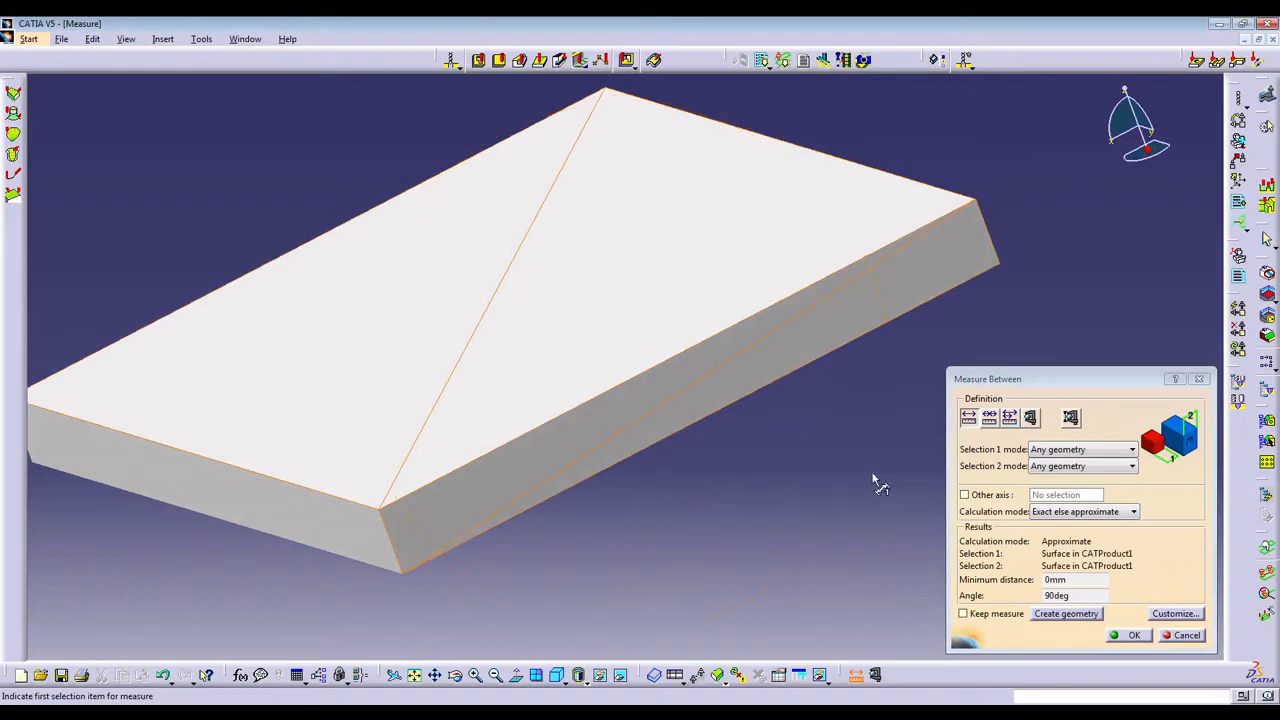
{"action": "left_click", "coordinate": [1134, 636]}
Measure the machined stock's thickness between its top and bottom faces, and close the measurement.
{"action": "left_click", "coordinate": [1133, 611]}
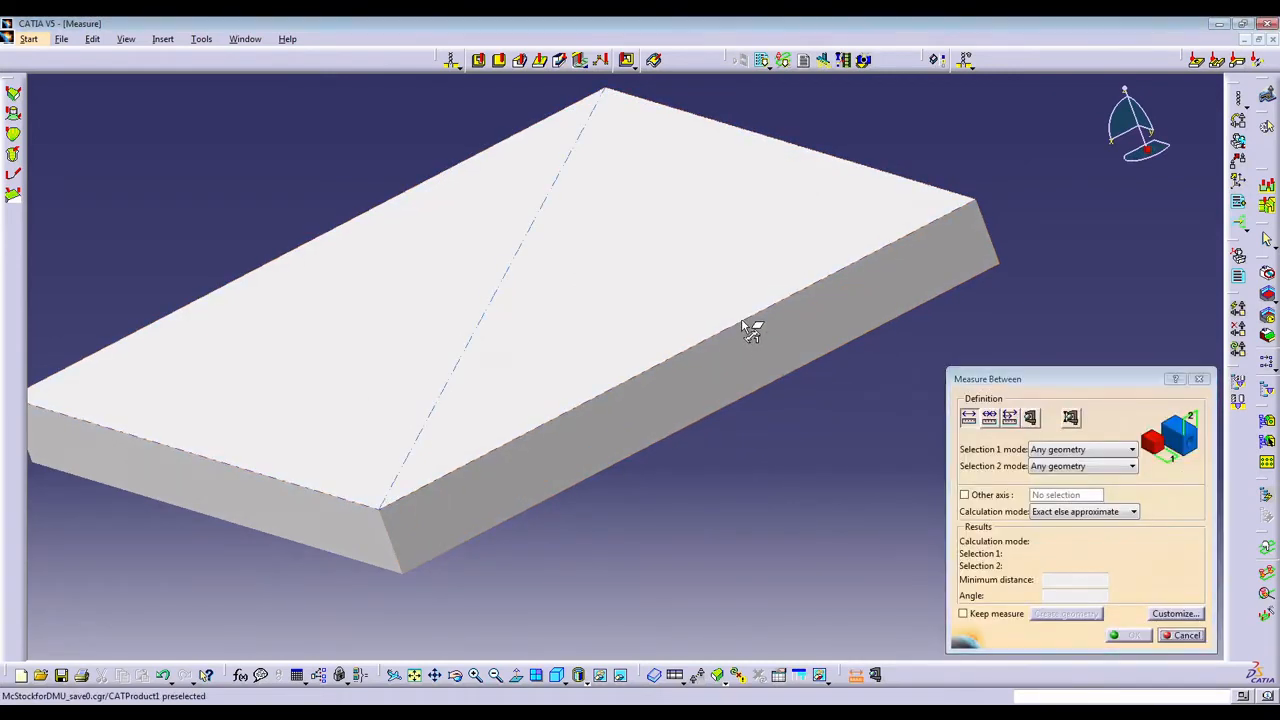
{"action": "left_click", "coordinate": [749, 327]}
{"action": "middle_click_drag", "start_coordinate": [795, 375], "coordinate": [632, 214]}
{"action": "left_click", "coordinate": [567, 193]}
{"action": "middle_click_drag", "start_coordinate": [563, 191], "coordinate": [1083, 585]}
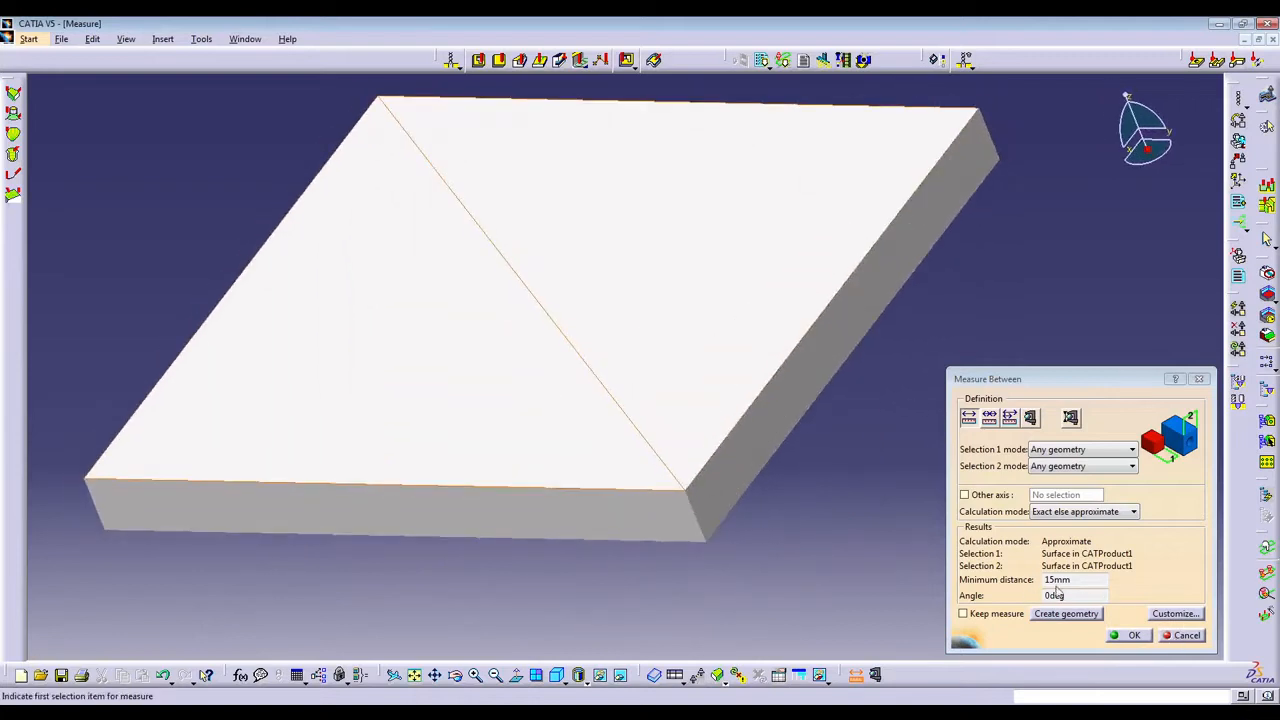
{"action": "left_click", "coordinate": [1183, 641]}
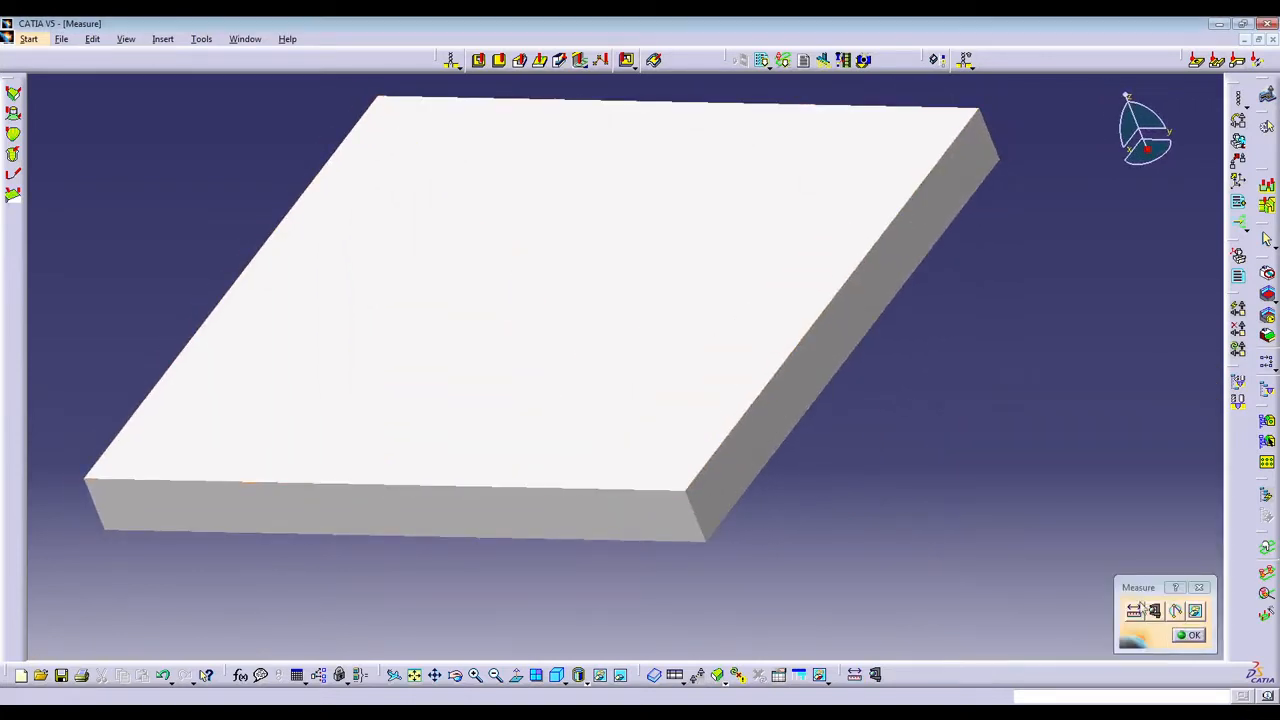
Measure the surface areas of the stock's top face and a narrow side face with Measure Item.
{"action": "left_click", "coordinate": [1152, 610]}
{"action": "left_click", "coordinate": [793, 362]}
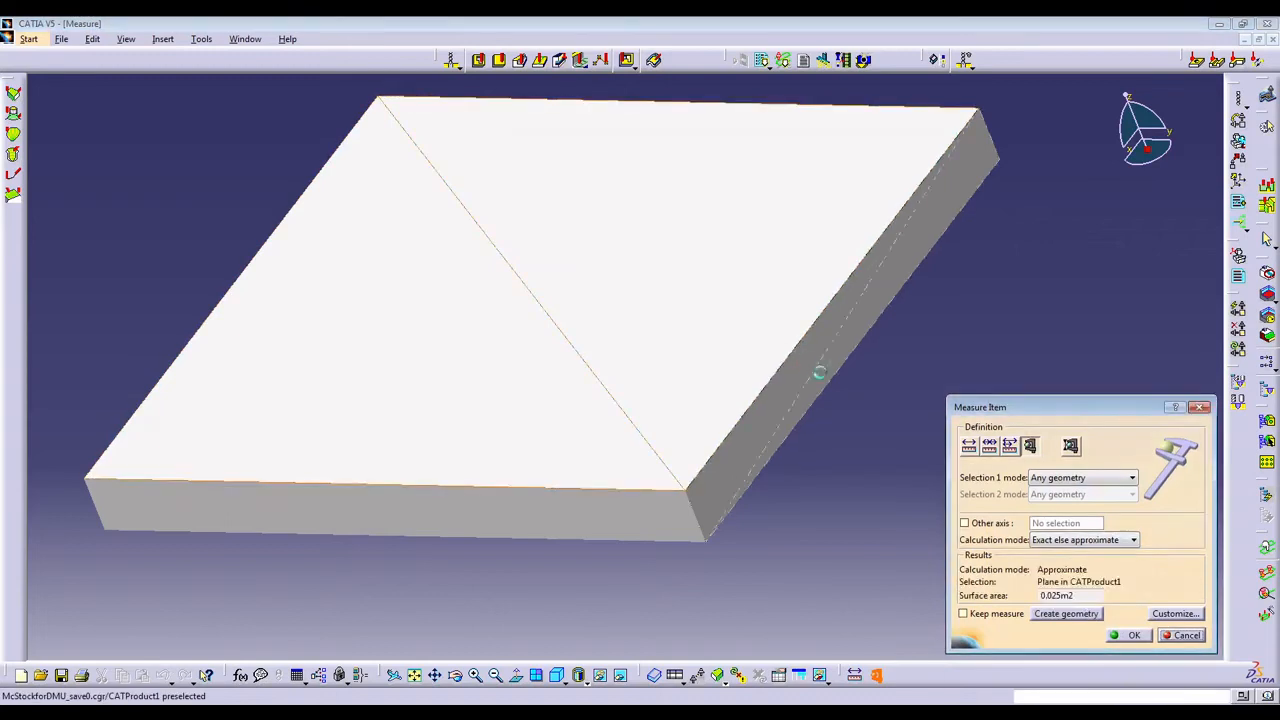
{"action": "middle_click_drag", "start_coordinate": [830, 392], "coordinate": [600, 200]}
{"action": "left_click", "coordinate": [588, 198]}
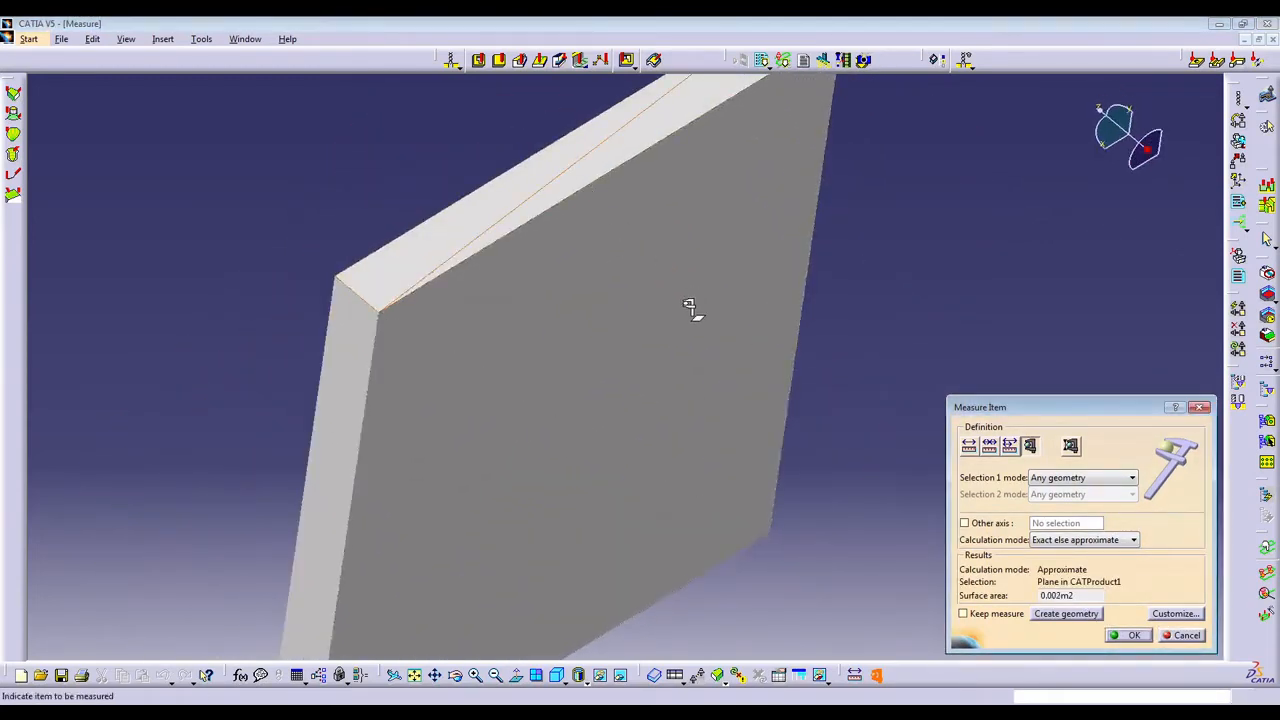
{"action": "middle_click_drag", "start_coordinate": [694, 309], "coordinate": [740, 420]}
{"action": "left_click", "coordinate": [1185, 635]}
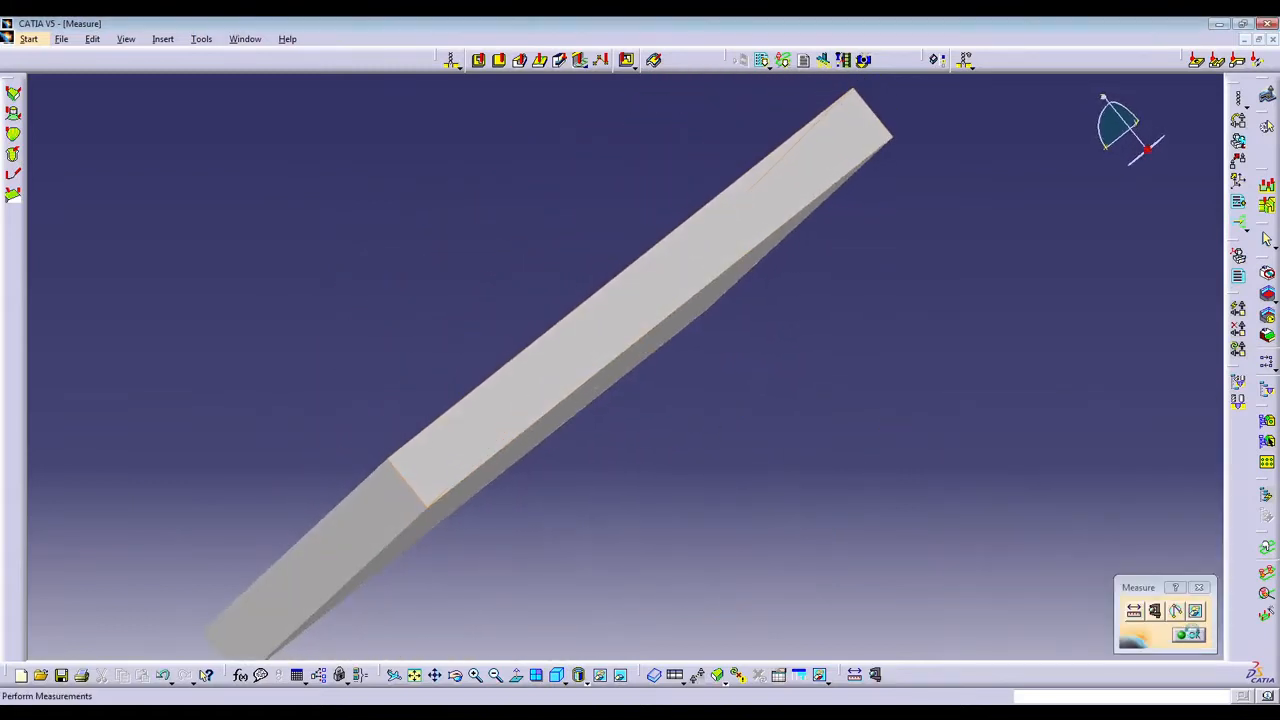
{"action": "left_click", "coordinate": [1134, 612]}
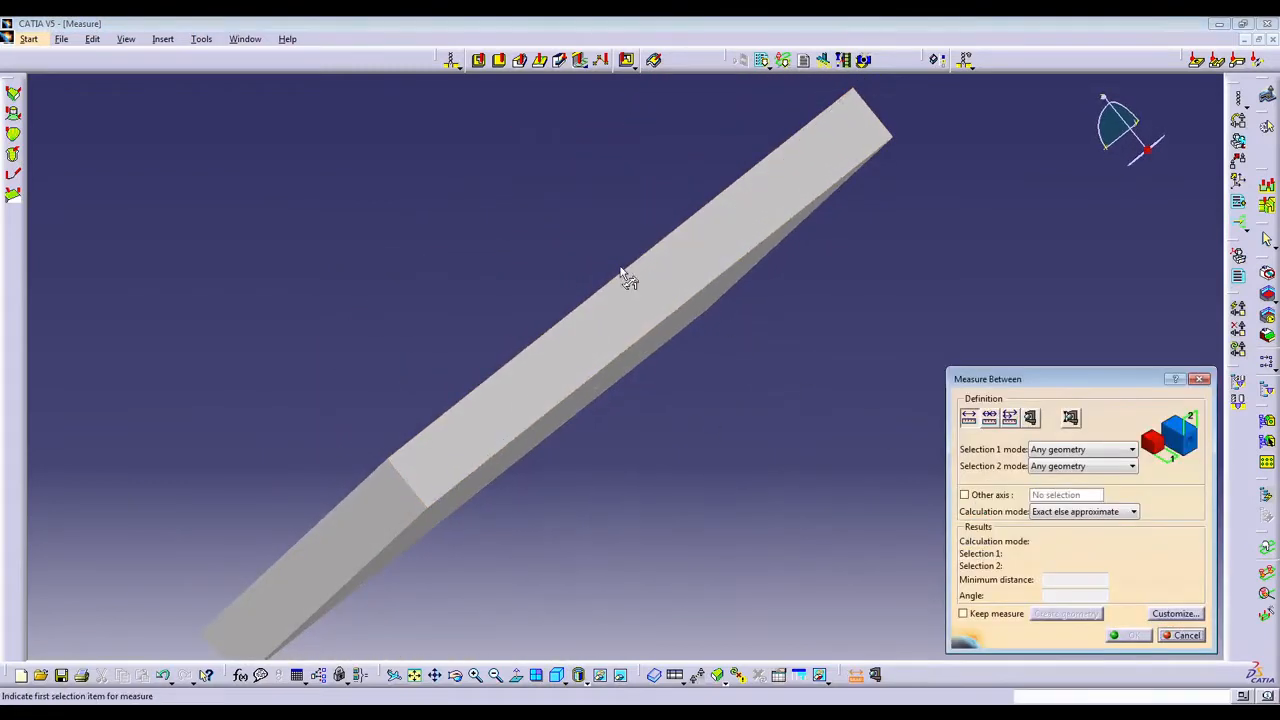
{"action": "left_click", "coordinate": [675, 315]}
{"action": "middle_click_drag", "start_coordinate": [573, 344], "coordinate": [667, 453]}
{"action": "left_click", "coordinate": [1198, 636]}
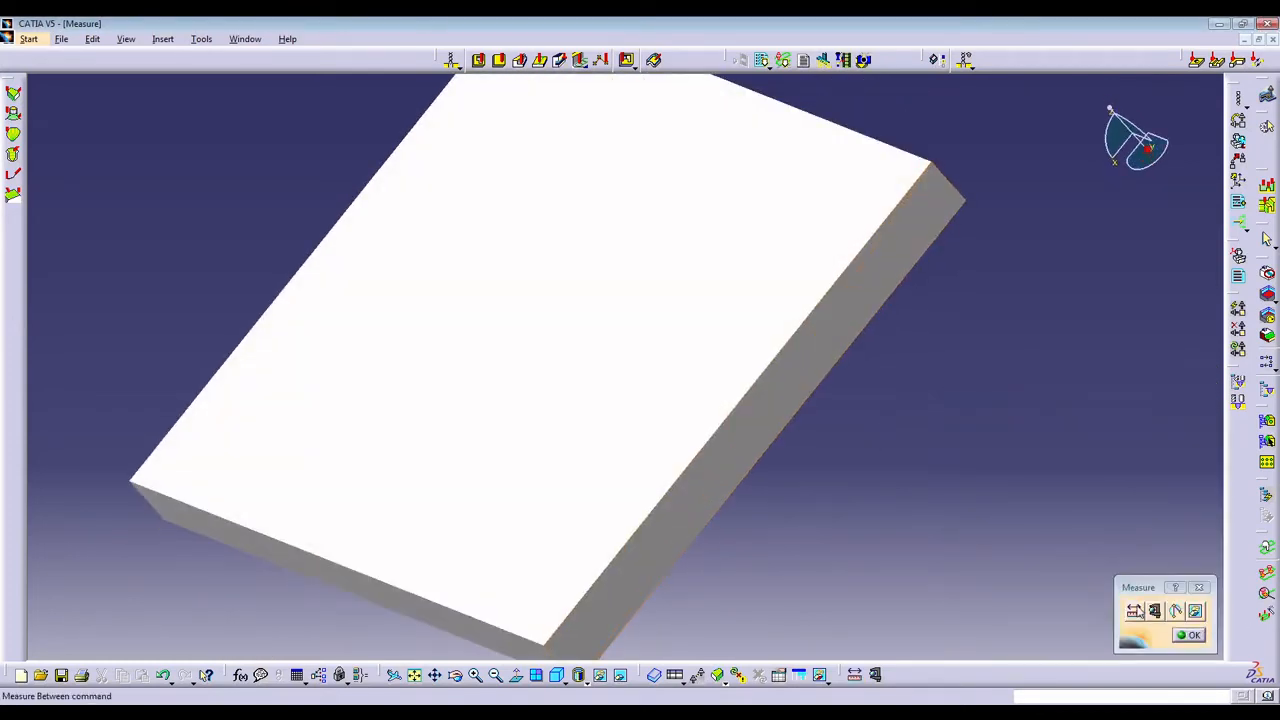
Measure the distance and angle between a narrow side face and the bottom face of the stock.
{"action": "left_click", "coordinate": [1144, 611]}
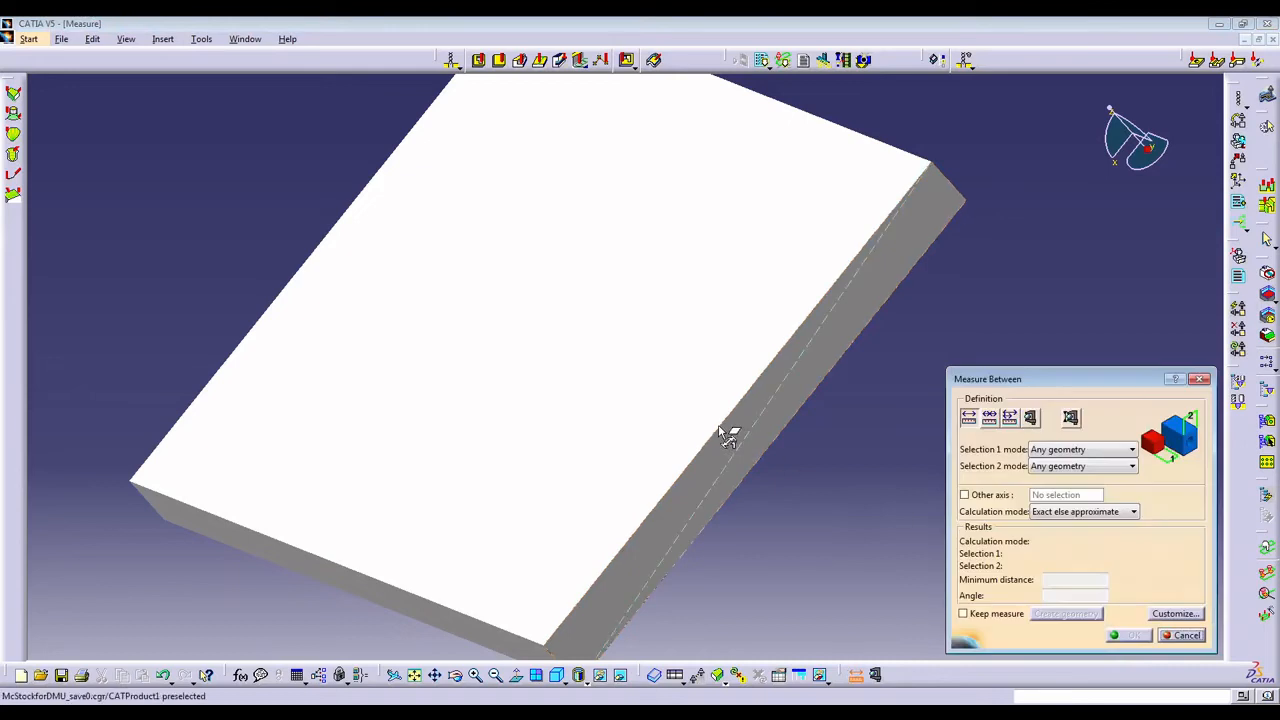
{"action": "middle_click_drag", "start_coordinate": [757, 477], "coordinate": [540, 265]}
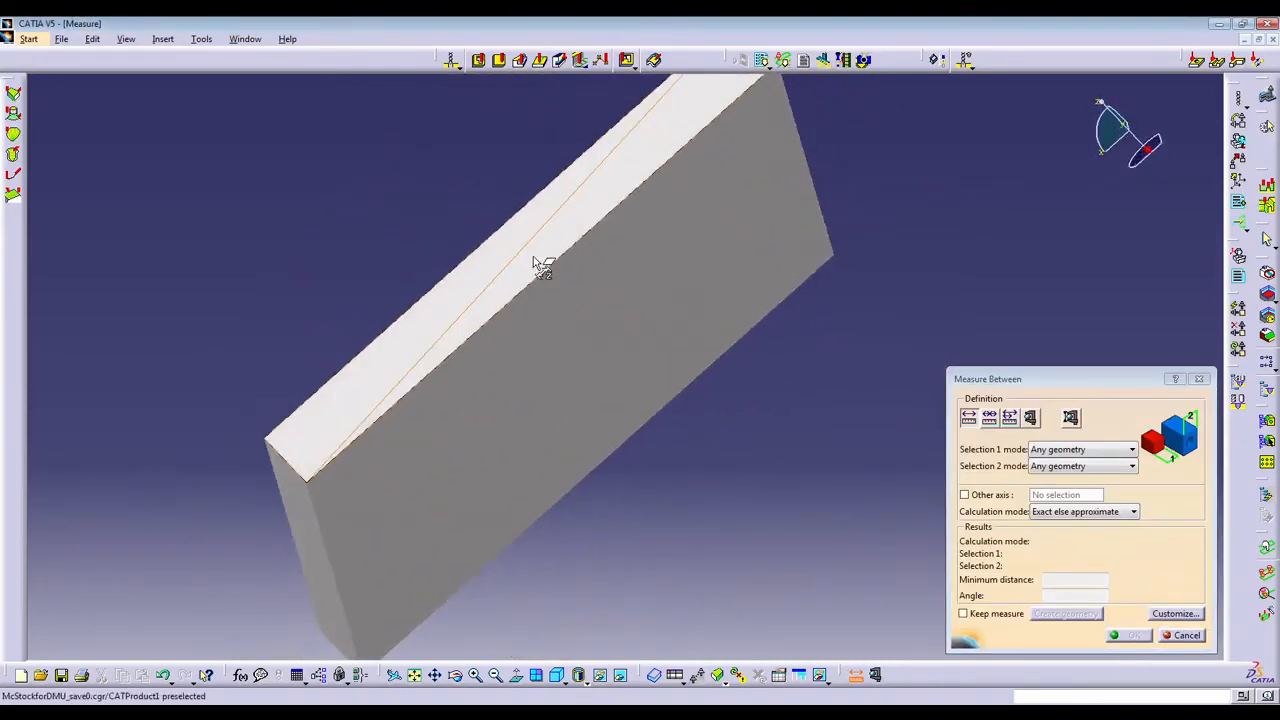
{"action": "left_click", "coordinate": [551, 264]}
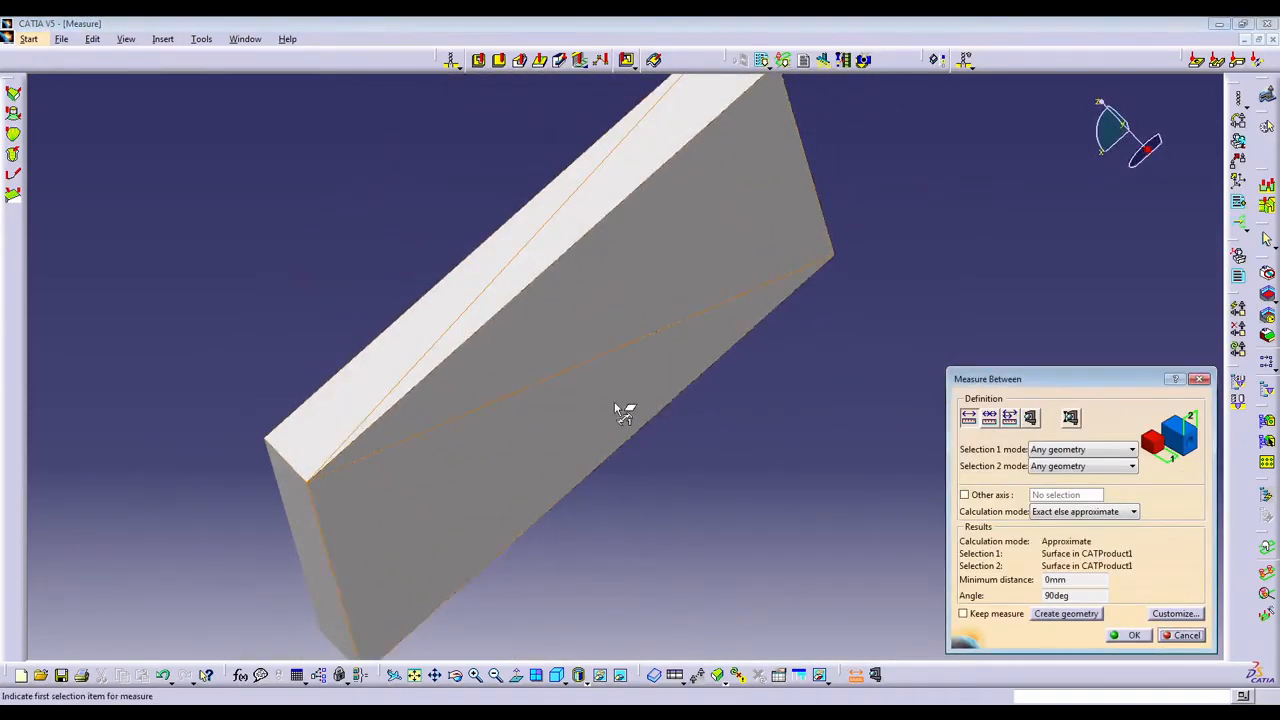
{"action": "middle_click_drag", "start_coordinate": [614, 401], "coordinate": [978, 570]}
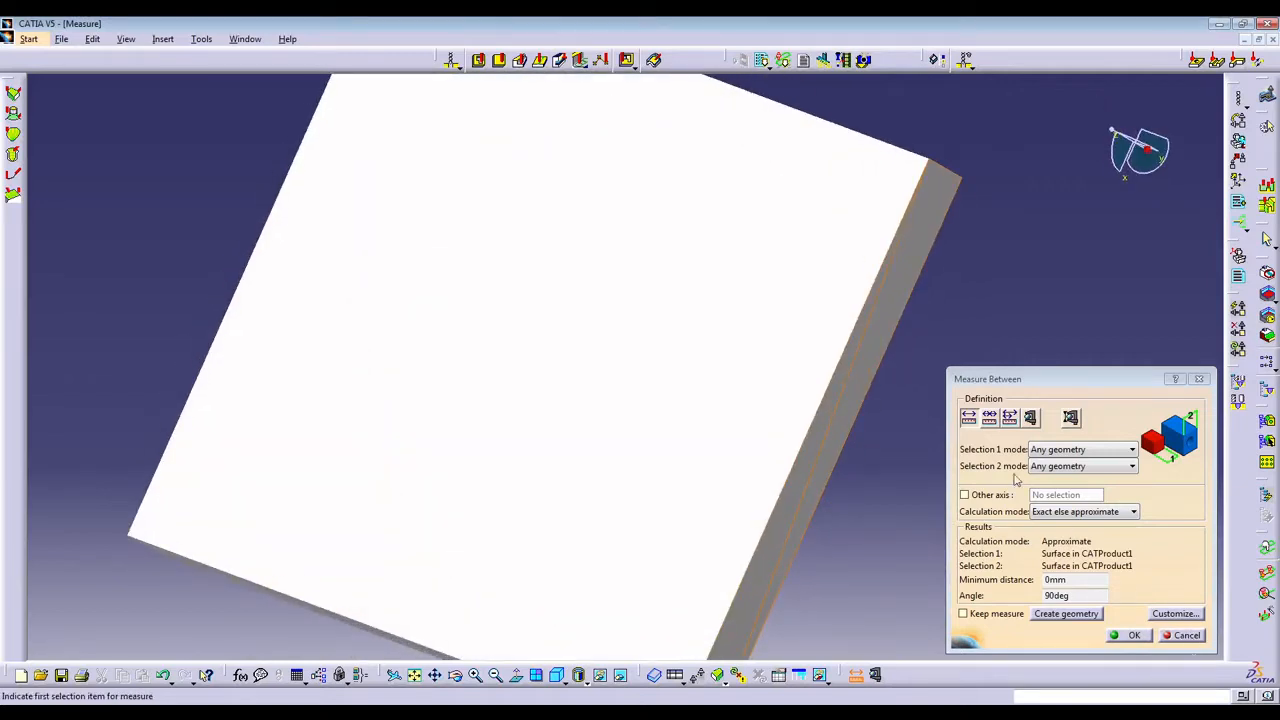
Switch to Measure Item and check the surface areas of the stock's top face and long side face.
{"action": "left_click", "coordinate": [1032, 418]}
{"action": "left_click", "coordinate": [822, 424]}
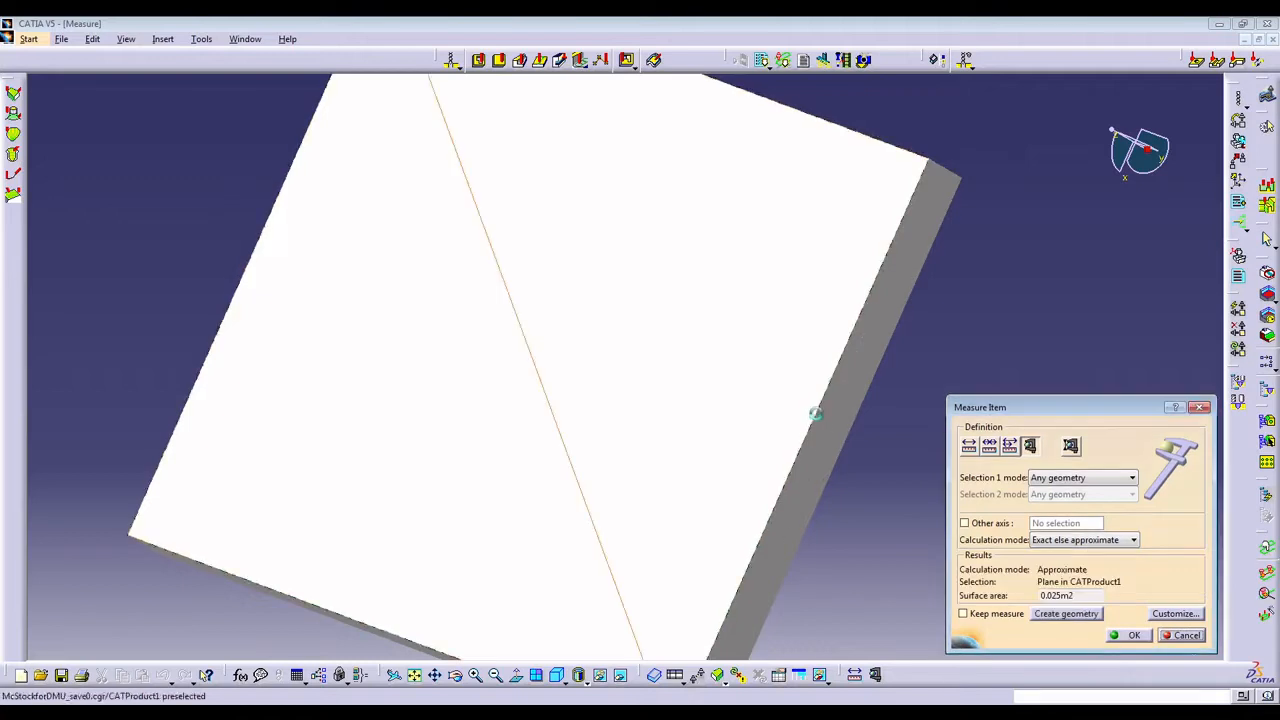
{"action": "left_click", "coordinate": [856, 436]}
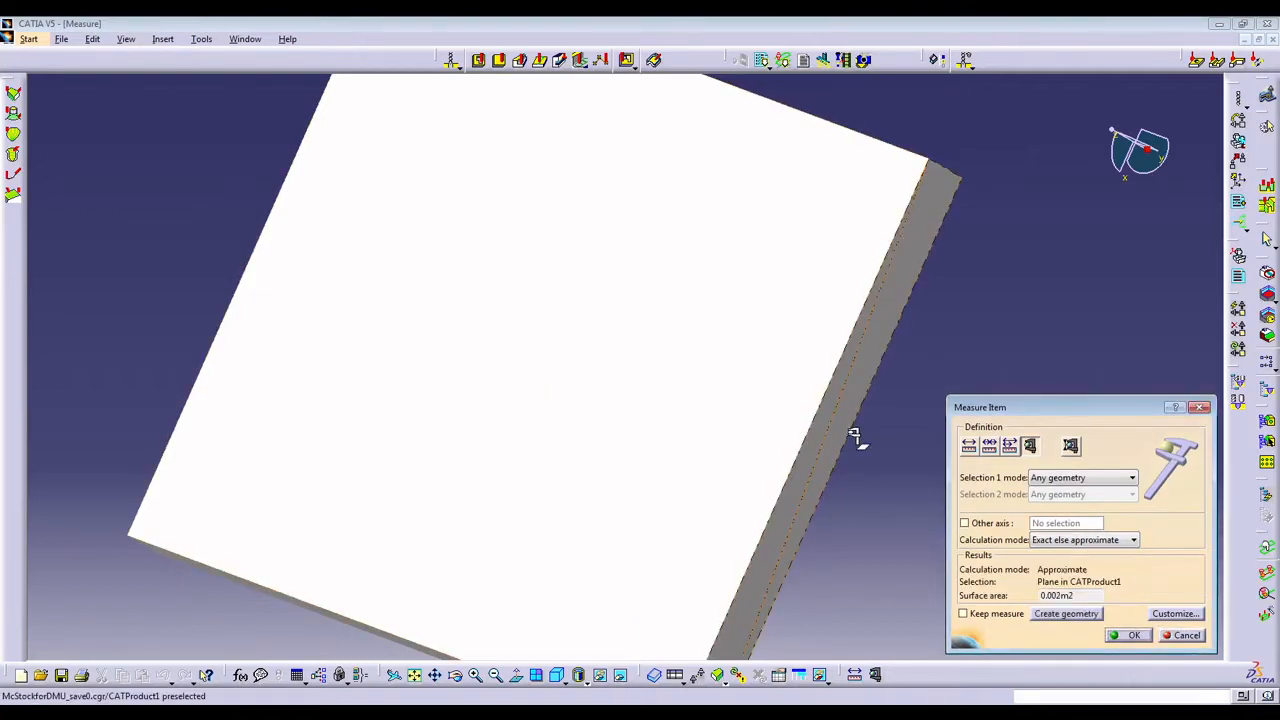
{"action": "middle_click_drag", "start_coordinate": [855, 434], "coordinate": [766, 426]}
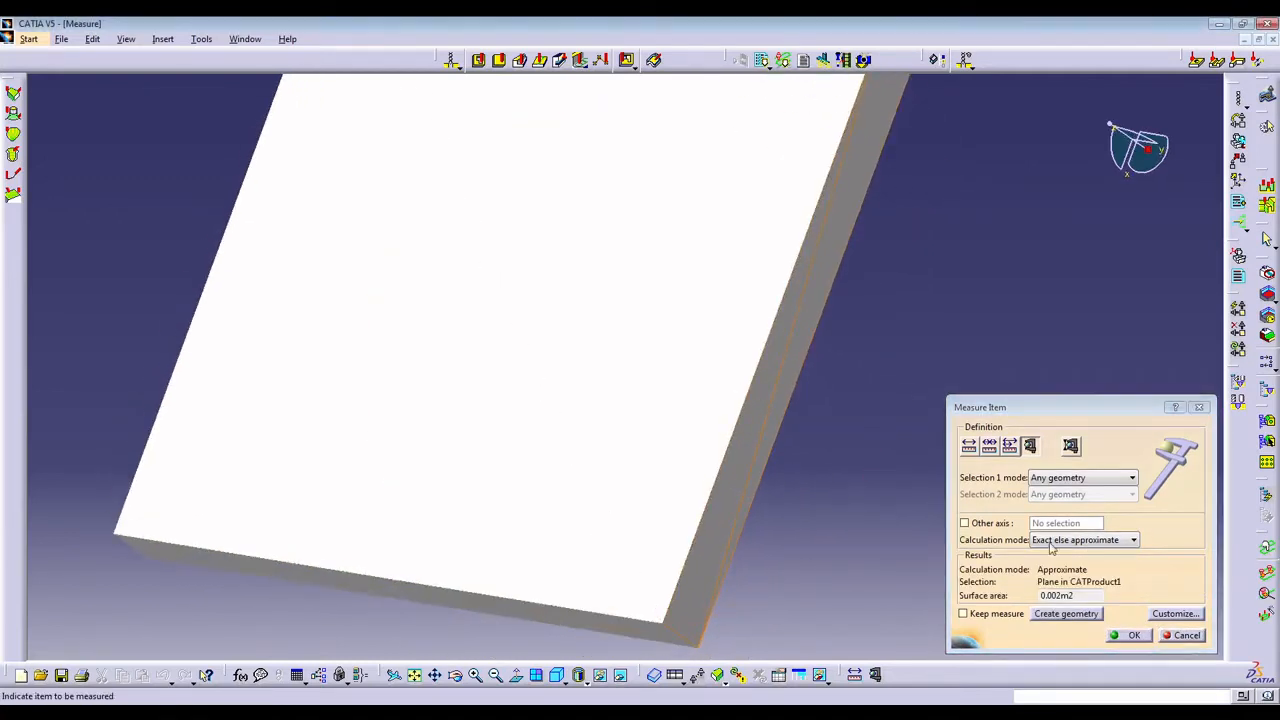
{"action": "left_click", "coordinate": [968, 447]}
{"action": "middle_click_drag", "start_coordinate": [789, 512], "coordinate": [657, 309]}
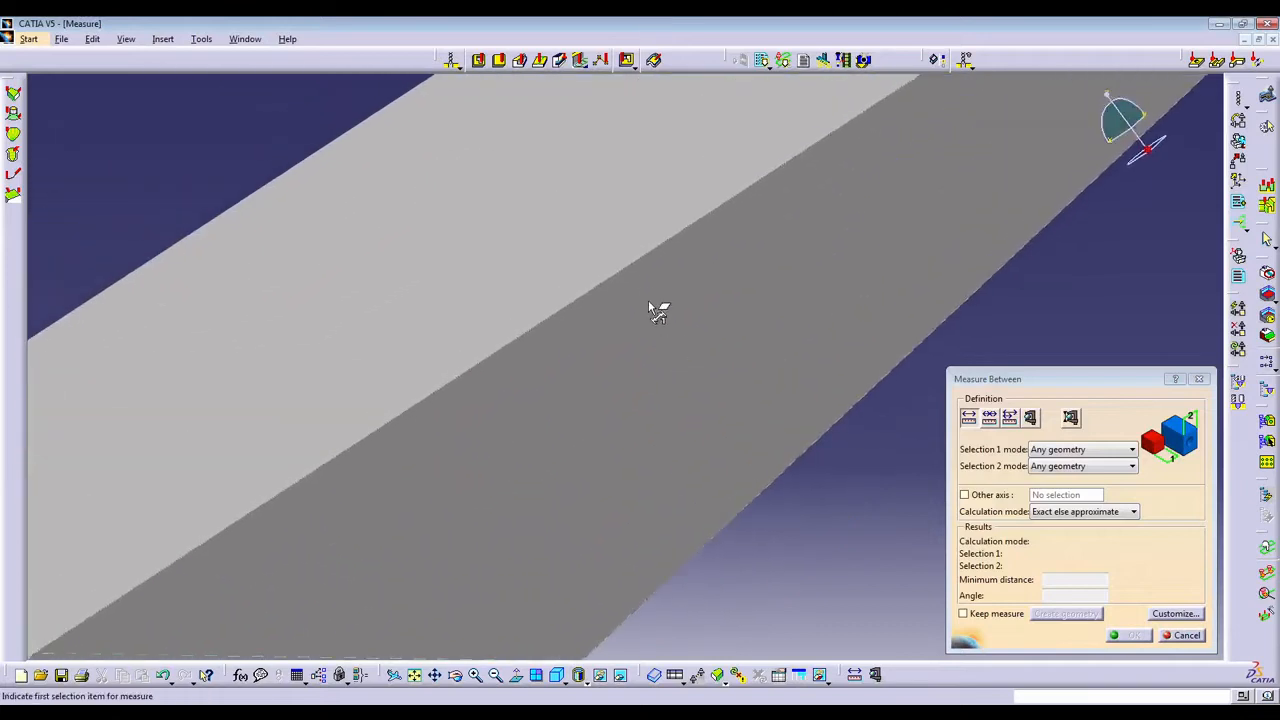
{"action": "middle_click_drag", "start_coordinate": [428, 176], "coordinate": [606, 400]}
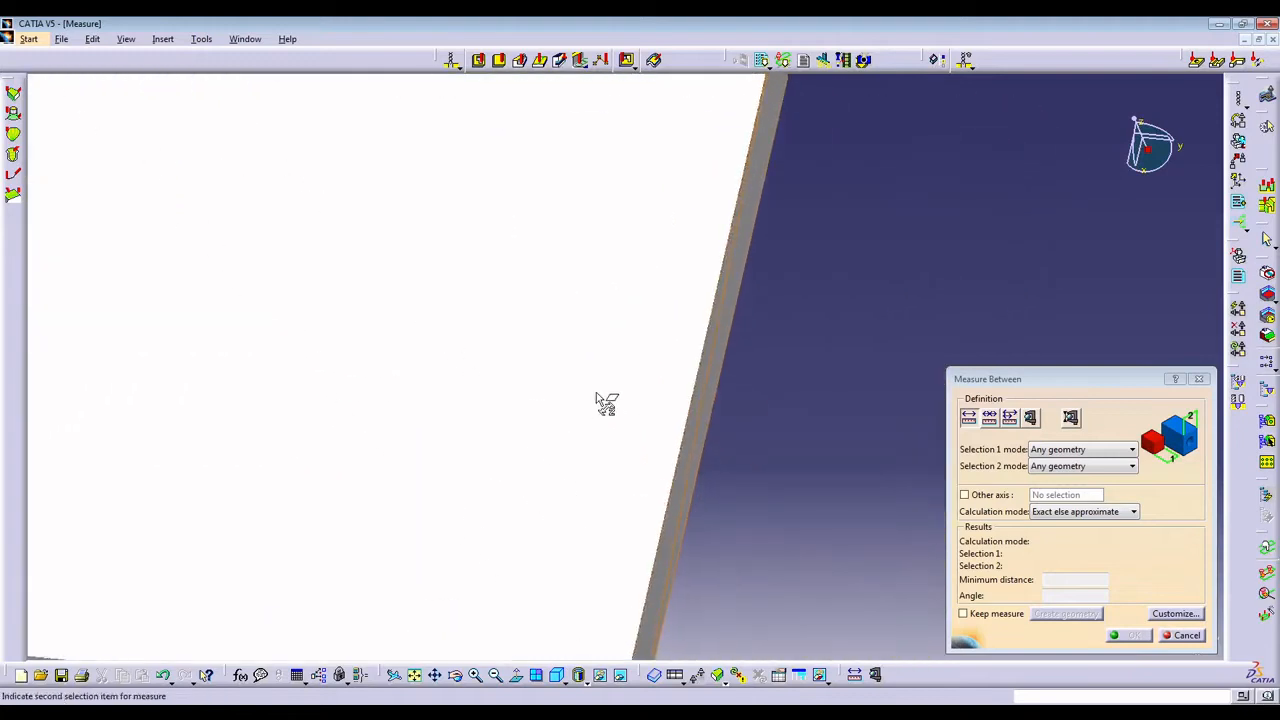
{"action": "left_click", "coordinate": [694, 397]}
{"action": "middle_click_drag", "start_coordinate": [700, 403], "coordinate": [616, 556]}
{"action": "left_click", "coordinate": [1013, 420]}
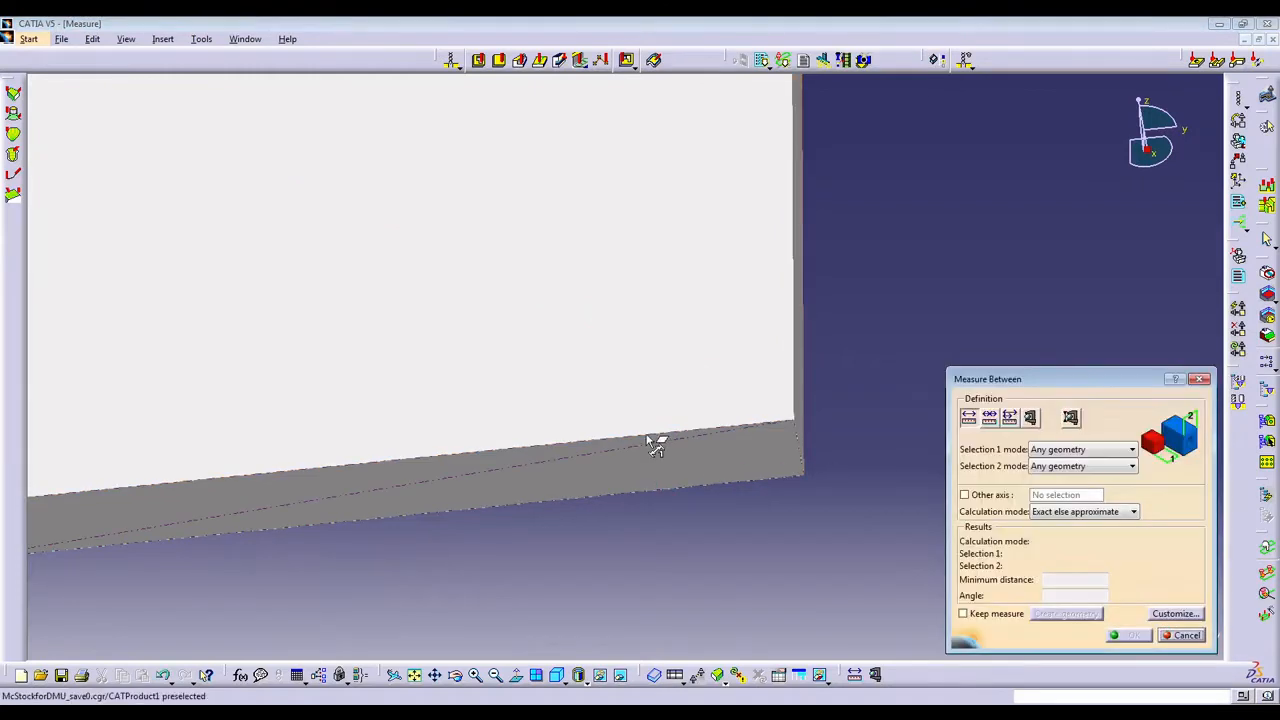
{"action": "left_click", "coordinate": [806, 449]}
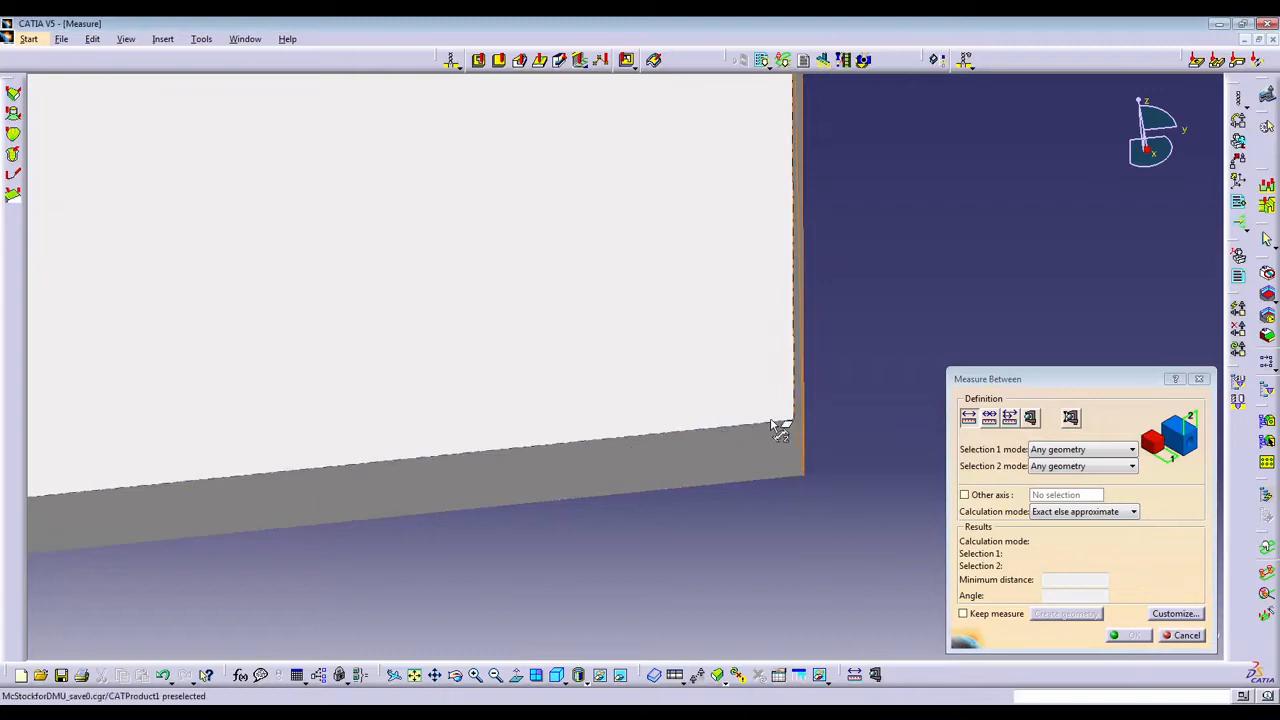
{"action": "left_click", "coordinate": [1031, 418]}
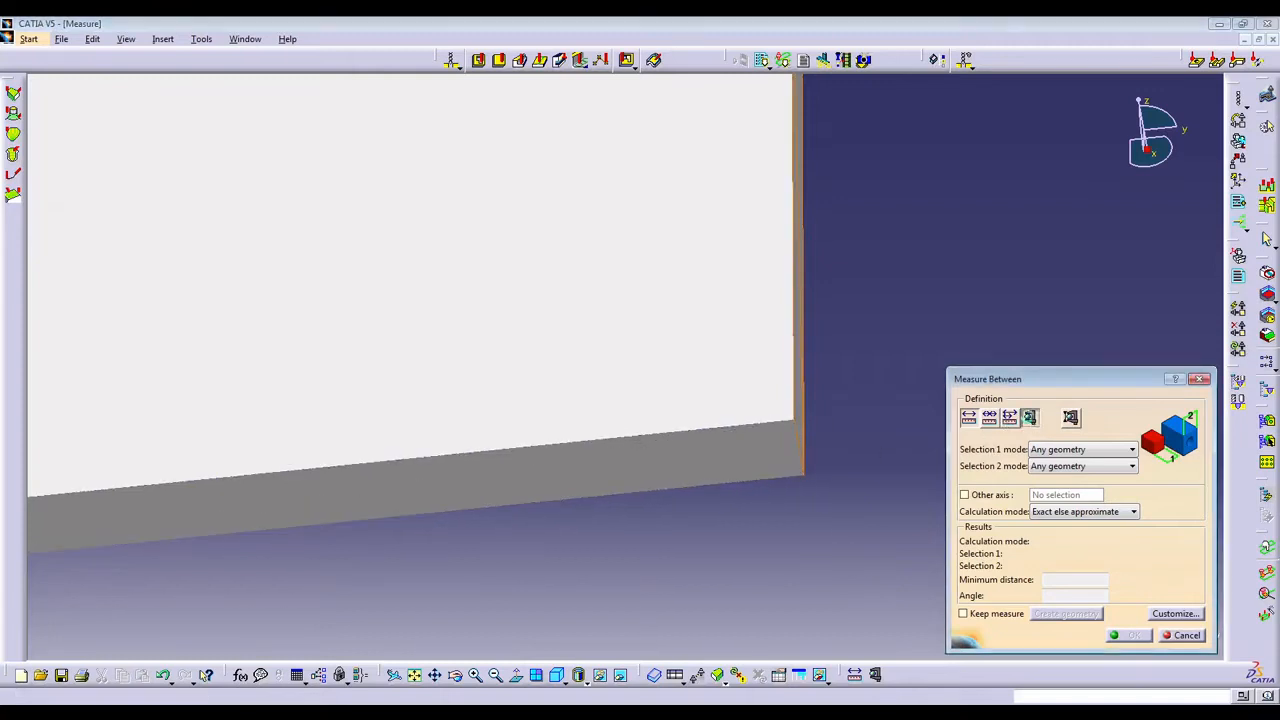
{"action": "left_click", "coordinate": [971, 488]}
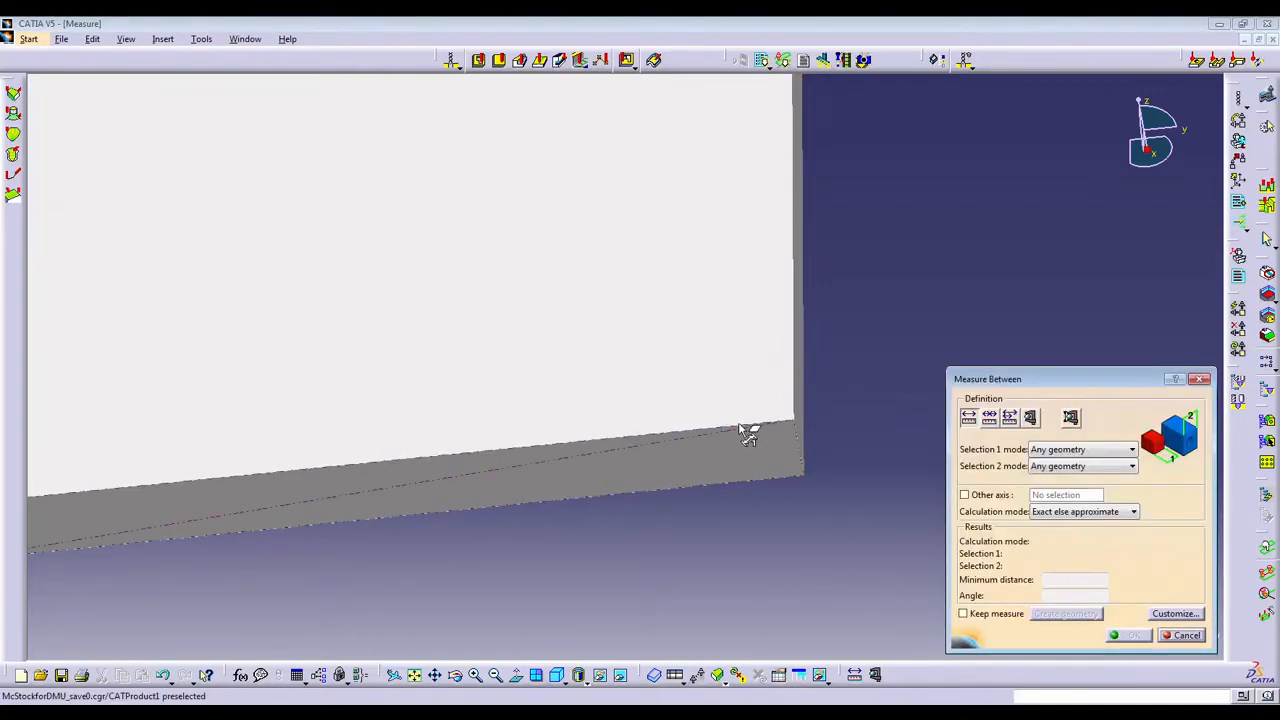
Measure the distance and angle between the stock's top face and an adjacent side face with Measure Between.
{"action": "left_click", "coordinate": [745, 432]}
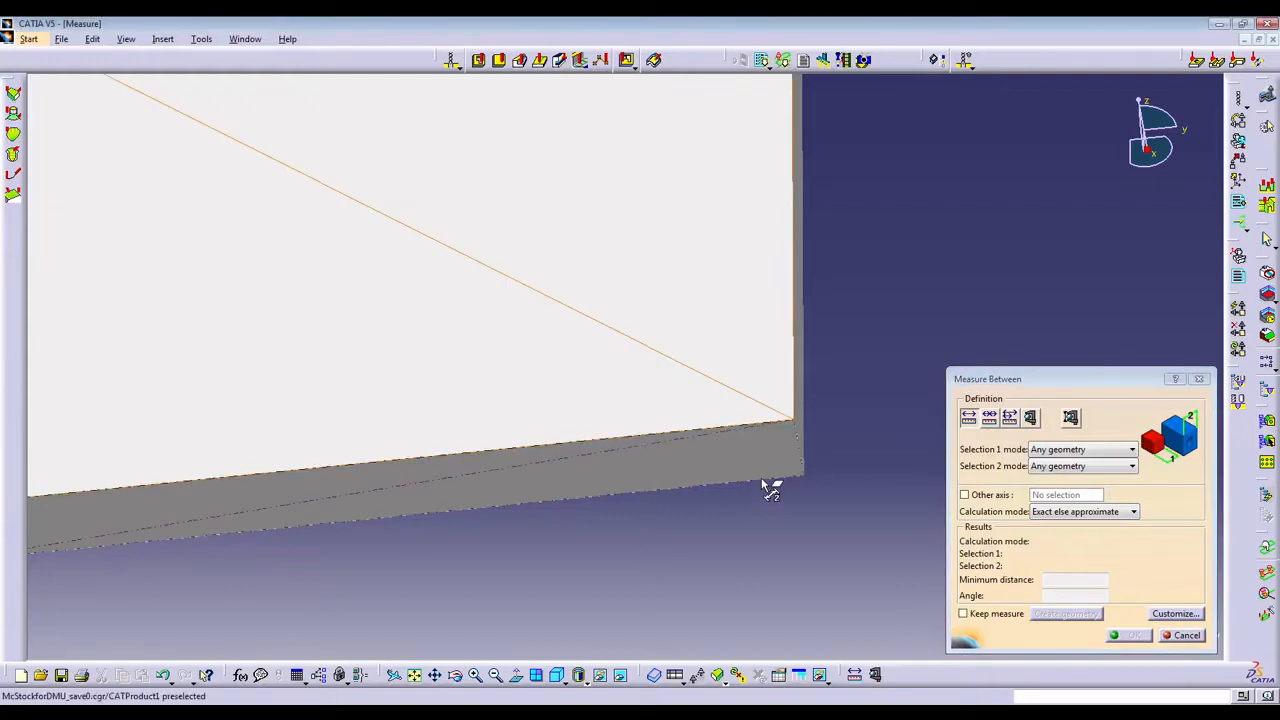
{"action": "left_click", "coordinate": [770, 488]}
{"action": "middle_click_drag", "start_coordinate": [766, 523], "coordinate": [742, 430]}
{"action": "left_click", "coordinate": [713, 356]}
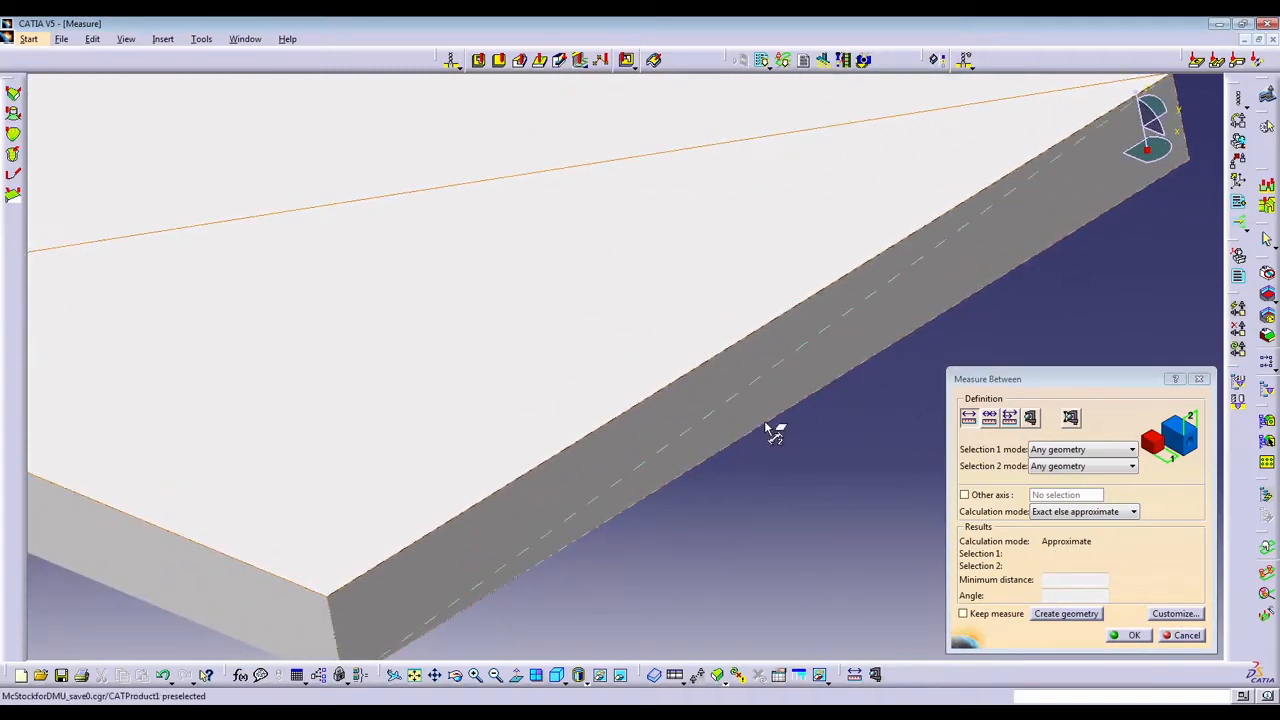
{"action": "left_click", "coordinate": [771, 433]}
{"action": "middle_click_drag", "start_coordinate": [458, 519], "coordinate": [583, 420]}
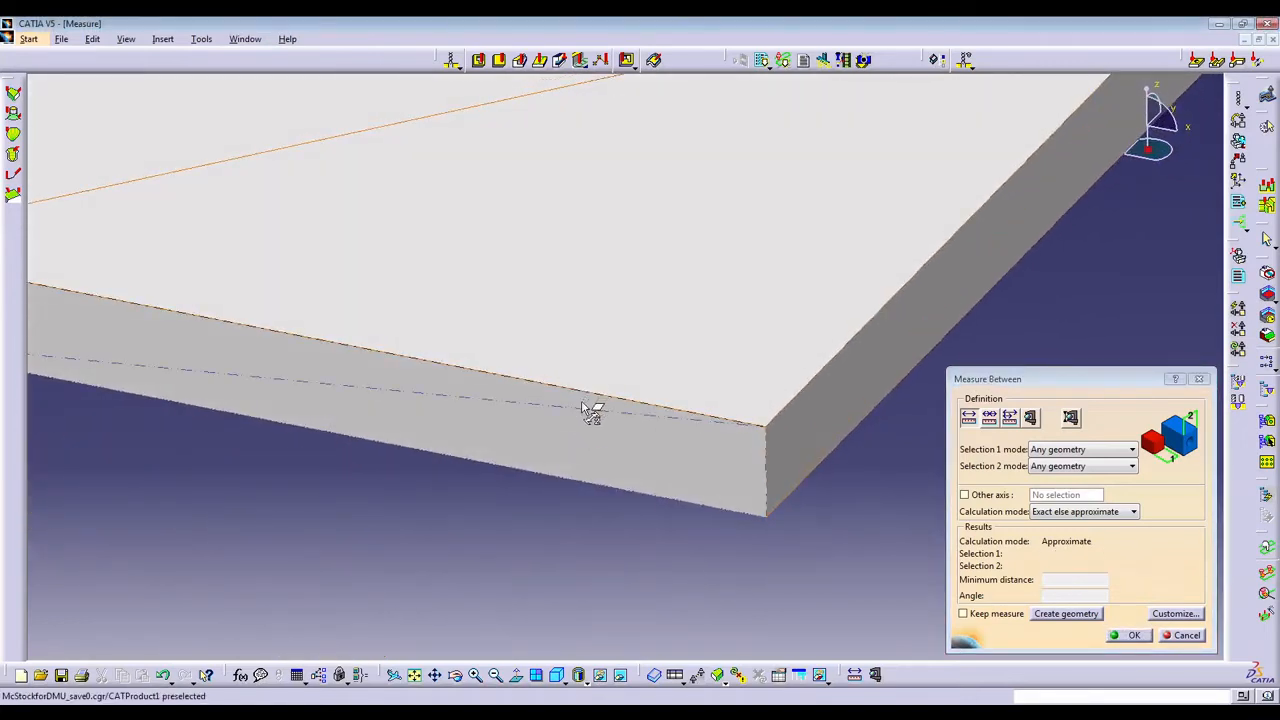
{"action": "left_click", "coordinate": [583, 482]}
{"action": "left_click", "coordinate": [586, 488]}
{"action": "middle_click_drag", "start_coordinate": [584, 549], "coordinate": [608, 650]}
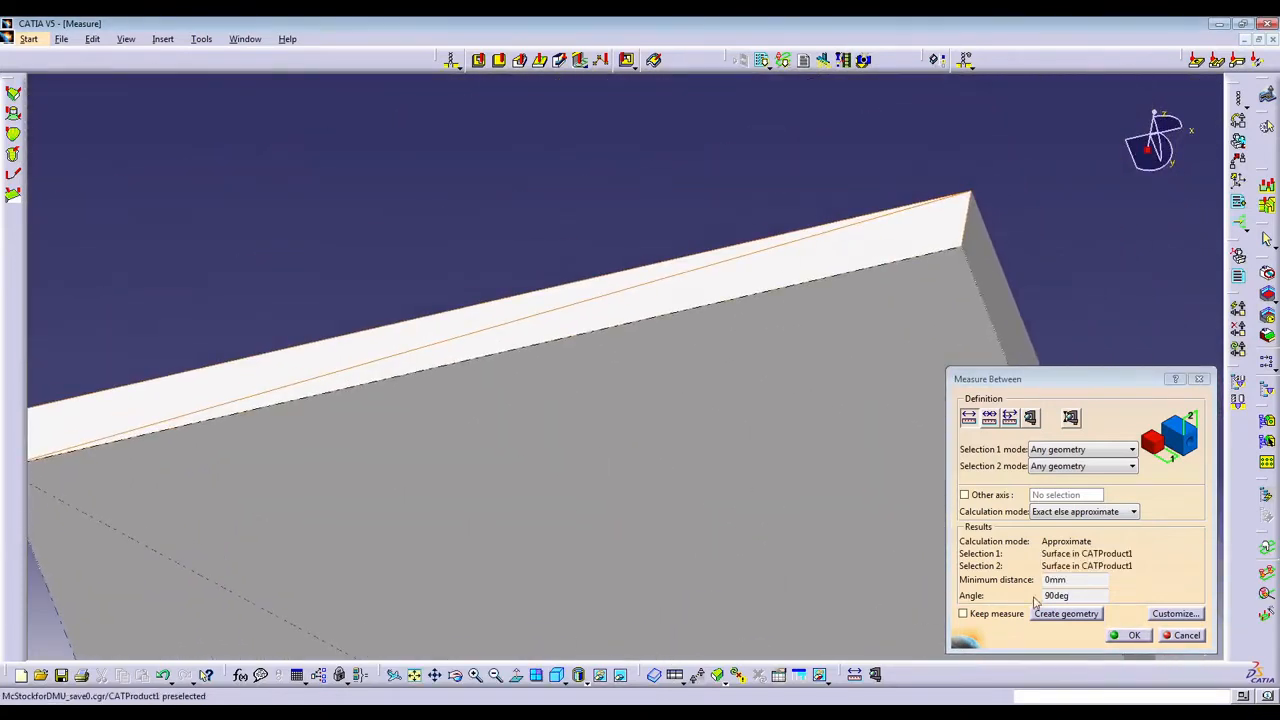
Restart Measure Between, measure the distance and angle between the stock's large top and bottom faces, and close the measurement.
{"action": "left_click", "coordinate": [1030, 418]}
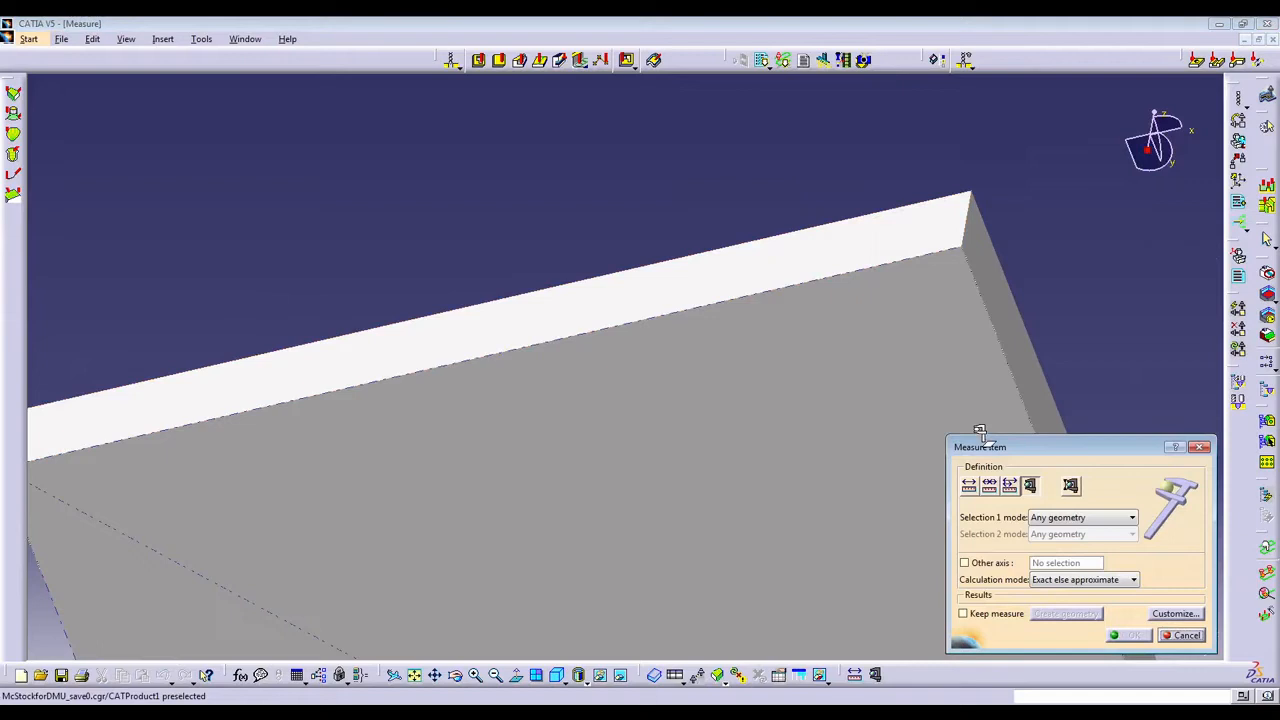
{"action": "left_click", "coordinate": [967, 486]}
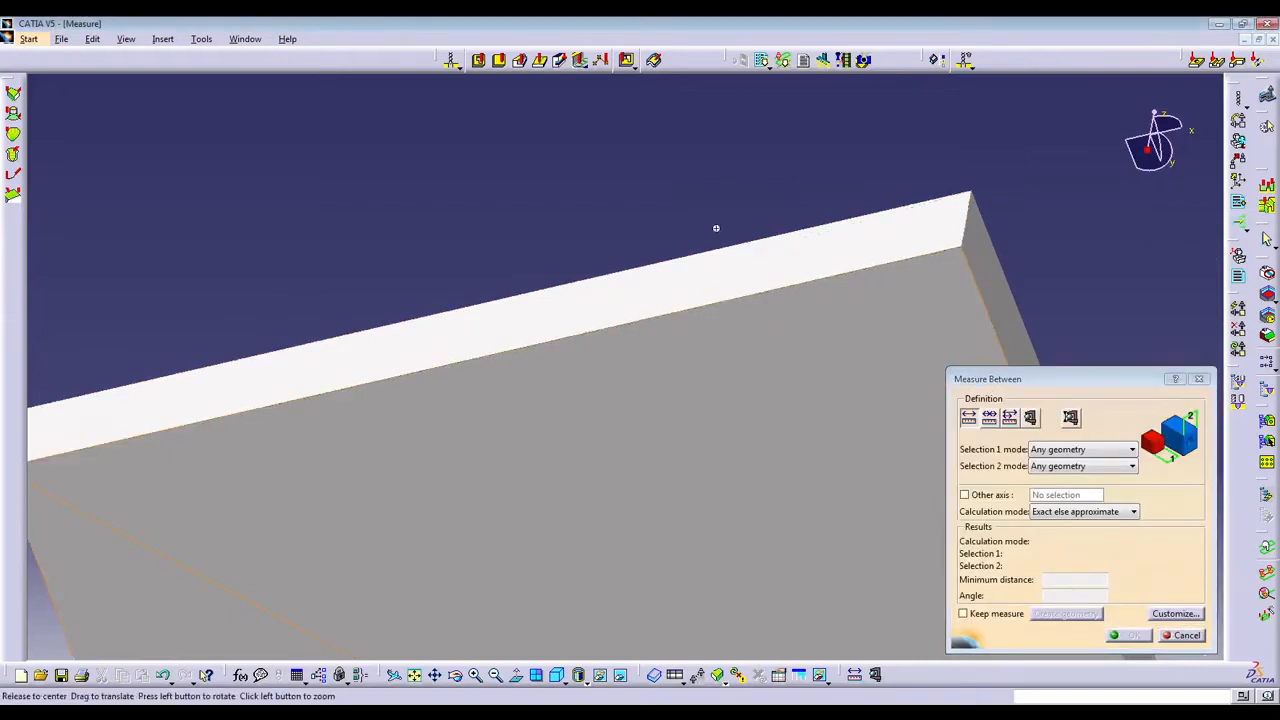
{"action": "middle_click_drag", "start_coordinate": [717, 229], "coordinate": [545, 502]}
{"action": "left_click", "coordinate": [545, 502]}
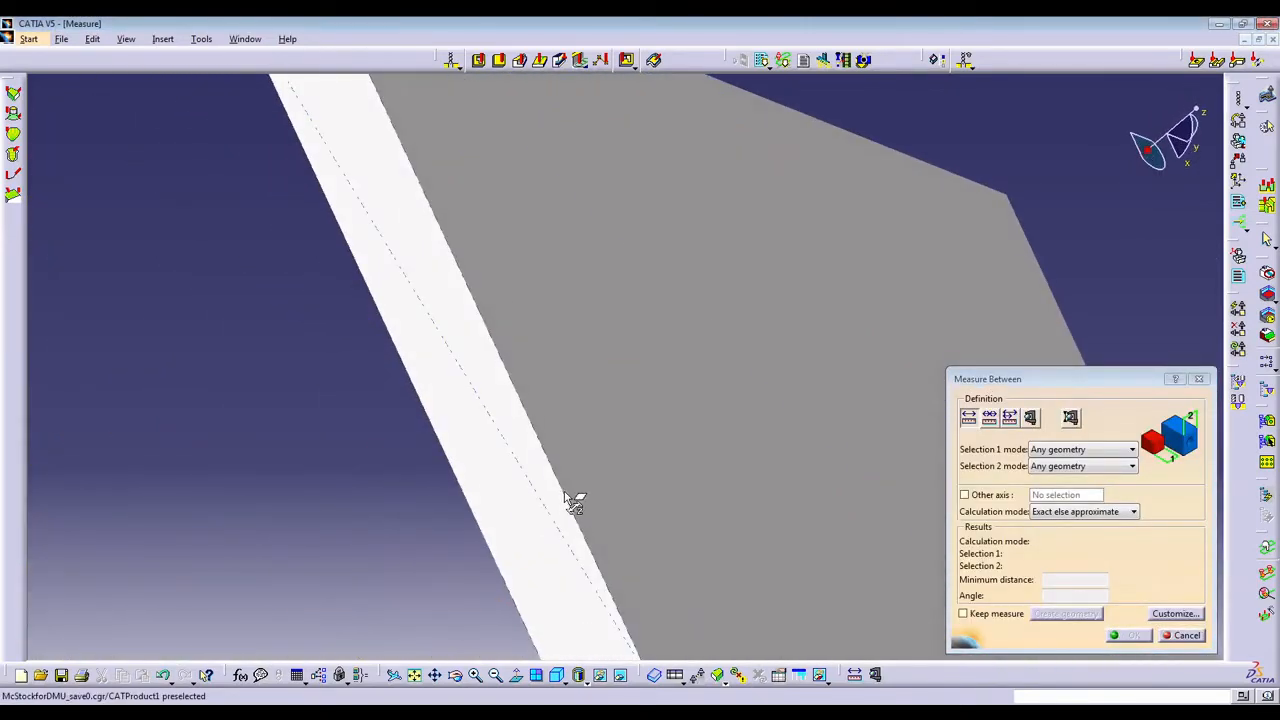
{"action": "left_click", "coordinate": [572, 502]}
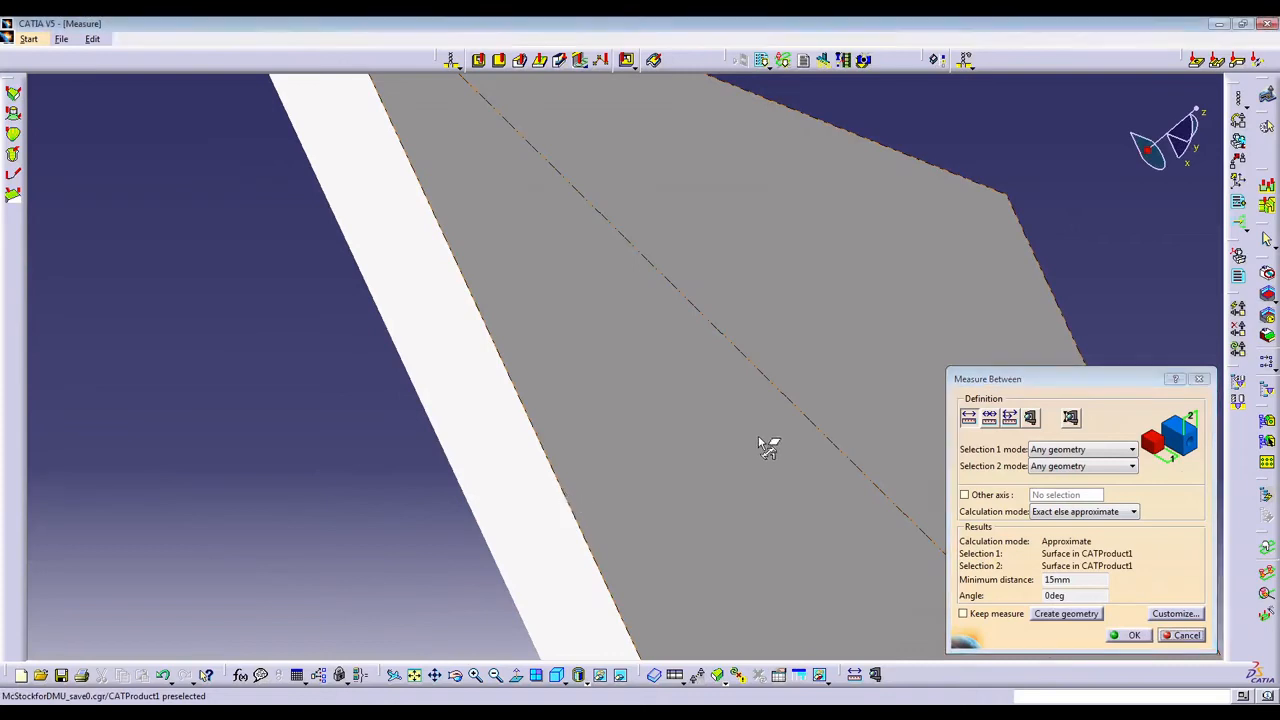
{"action": "middle_click_drag", "start_coordinate": [766, 443], "coordinate": [680, 360]}
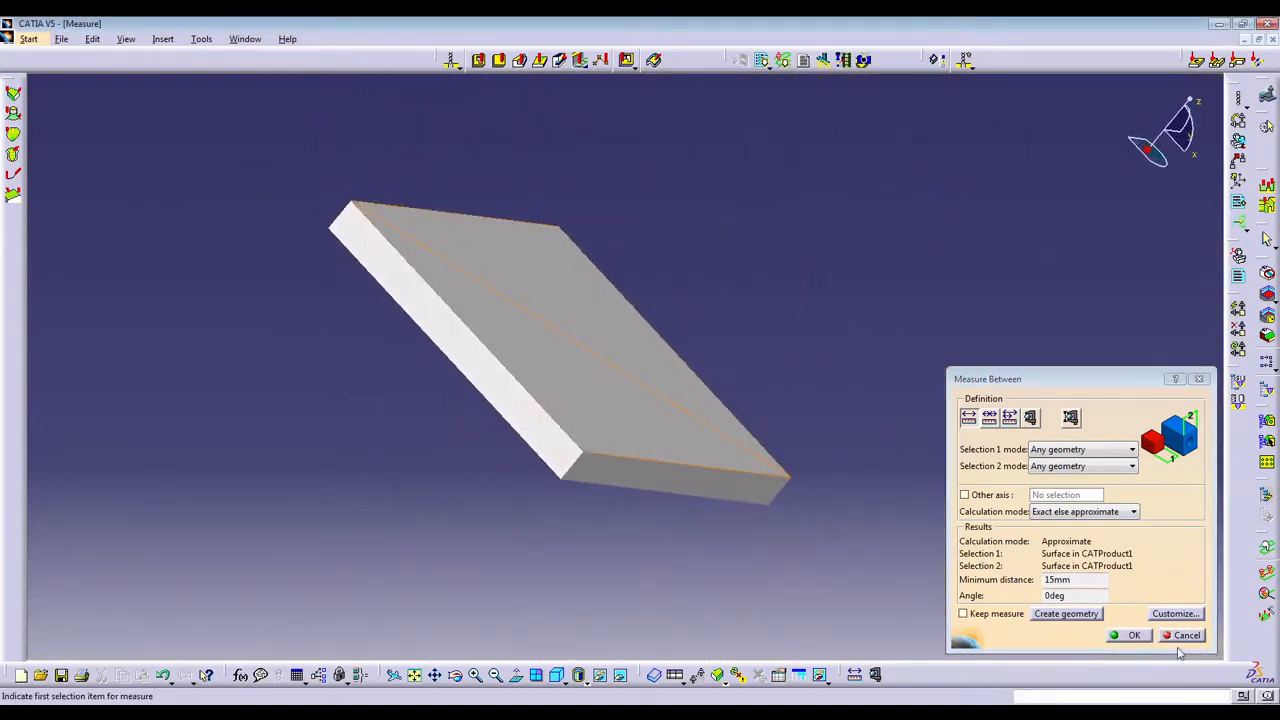
{"action": "left_click", "coordinate": [1148, 637]}
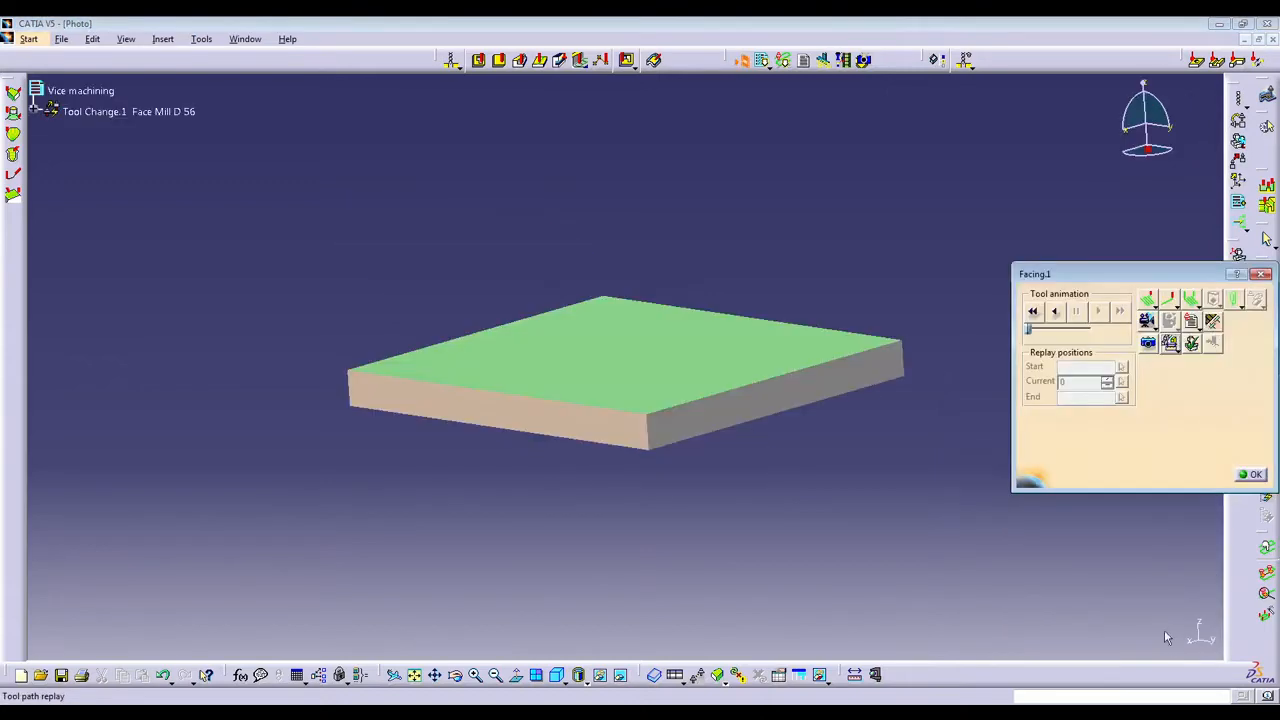
Close the tool path replay and confirm the Facing.1 operation.
{"action": "left_click", "coordinate": [1254, 478]}
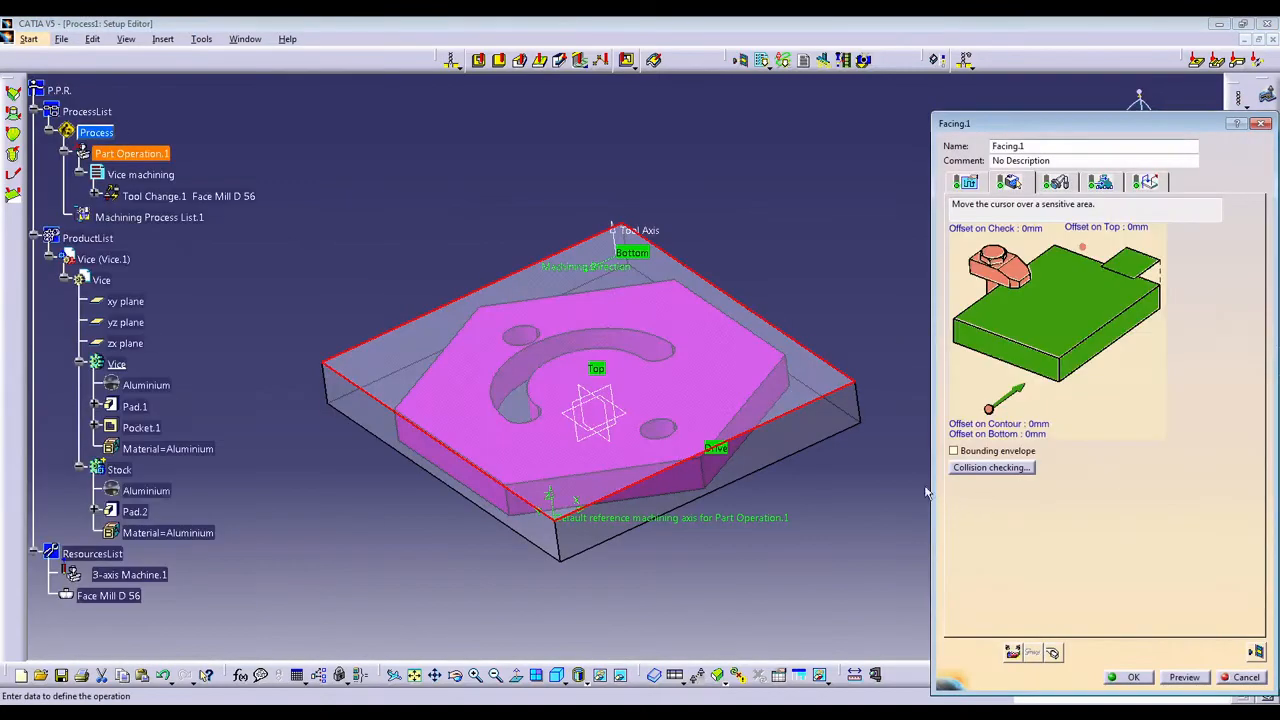
{"action": "middle_click_drag", "start_coordinate": [925, 492], "coordinate": [447, 432]}
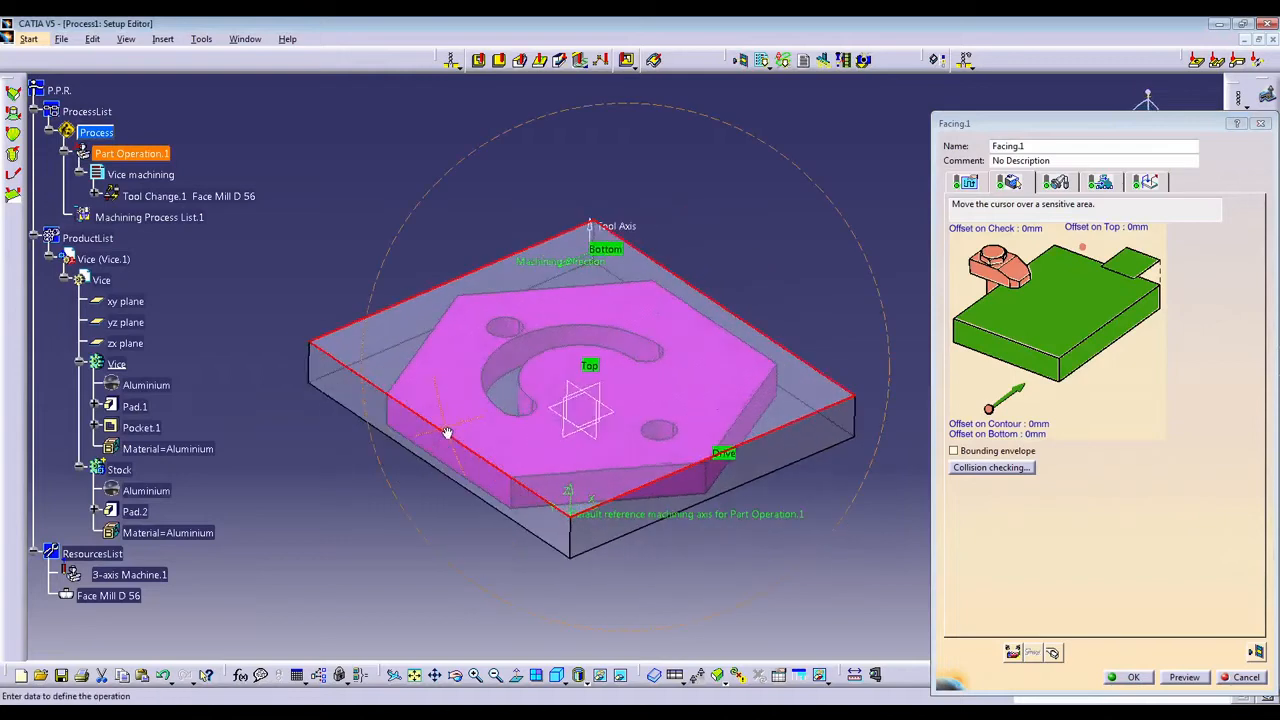
{"action": "left_click", "coordinate": [1133, 677]}
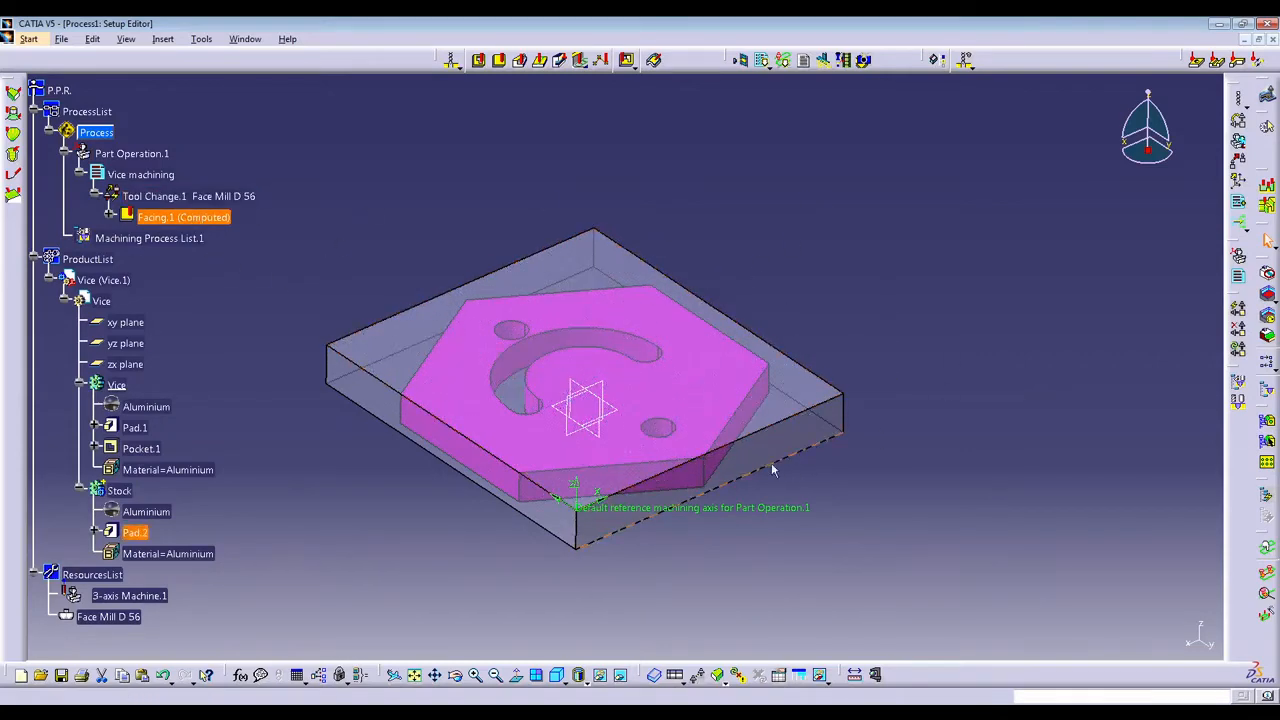
Add a Profile Contouring operation after Facing.1 and hide the transparent stock block around the Vice part.
{"action": "middle_click_drag", "start_coordinate": [539, 345], "coordinate": [625, 368]}
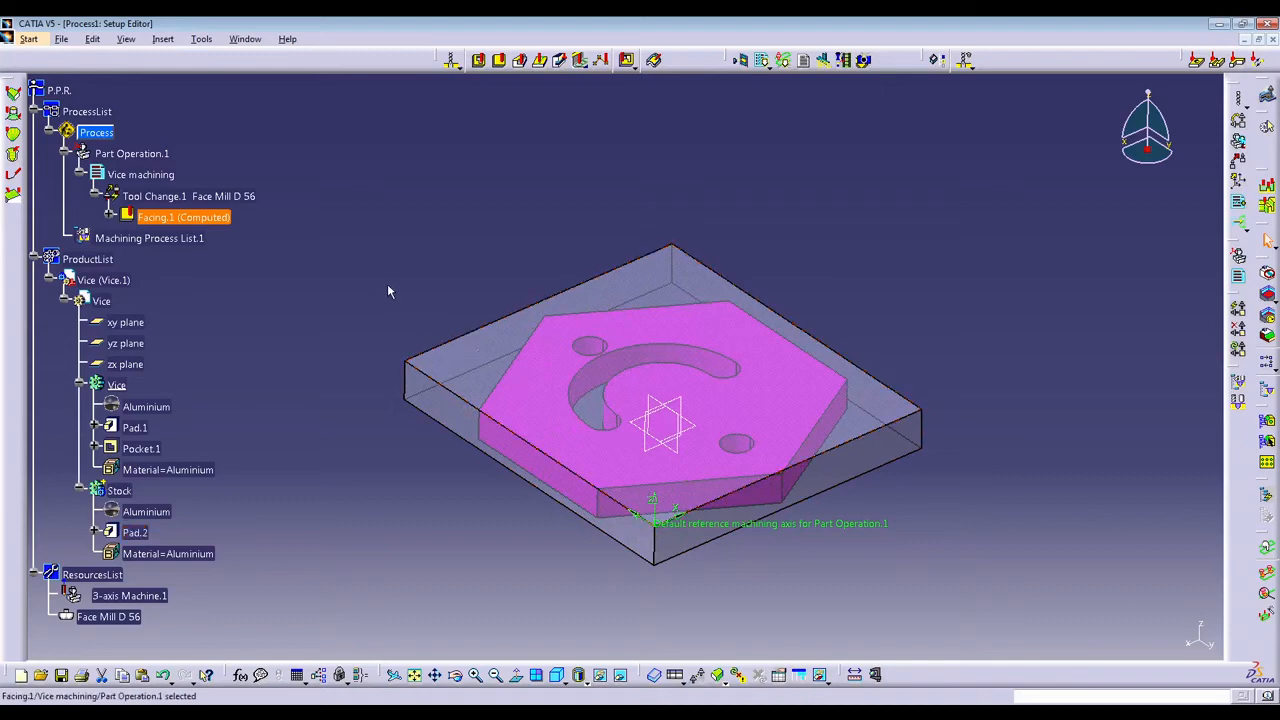
{"action": "left_click", "coordinate": [522, 62]}
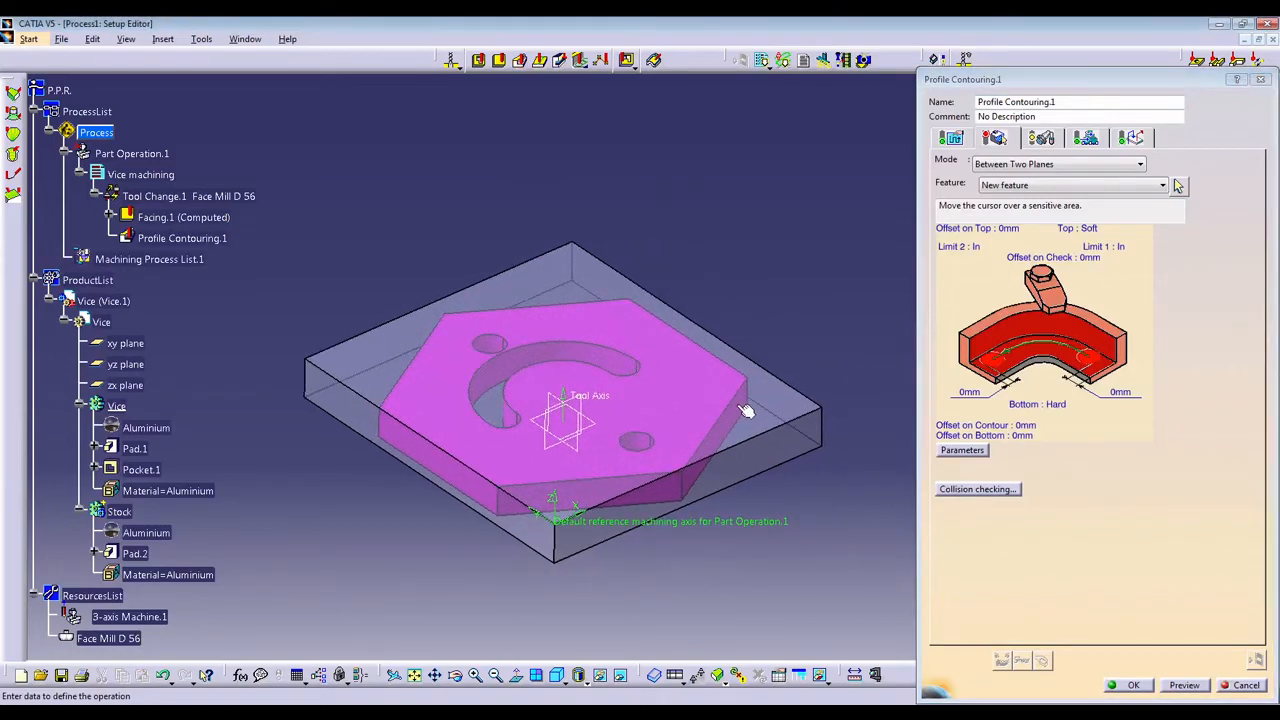
{"action": "right_click", "coordinate": [659, 396]}
{"action": "left_click", "coordinate": [700, 437]}
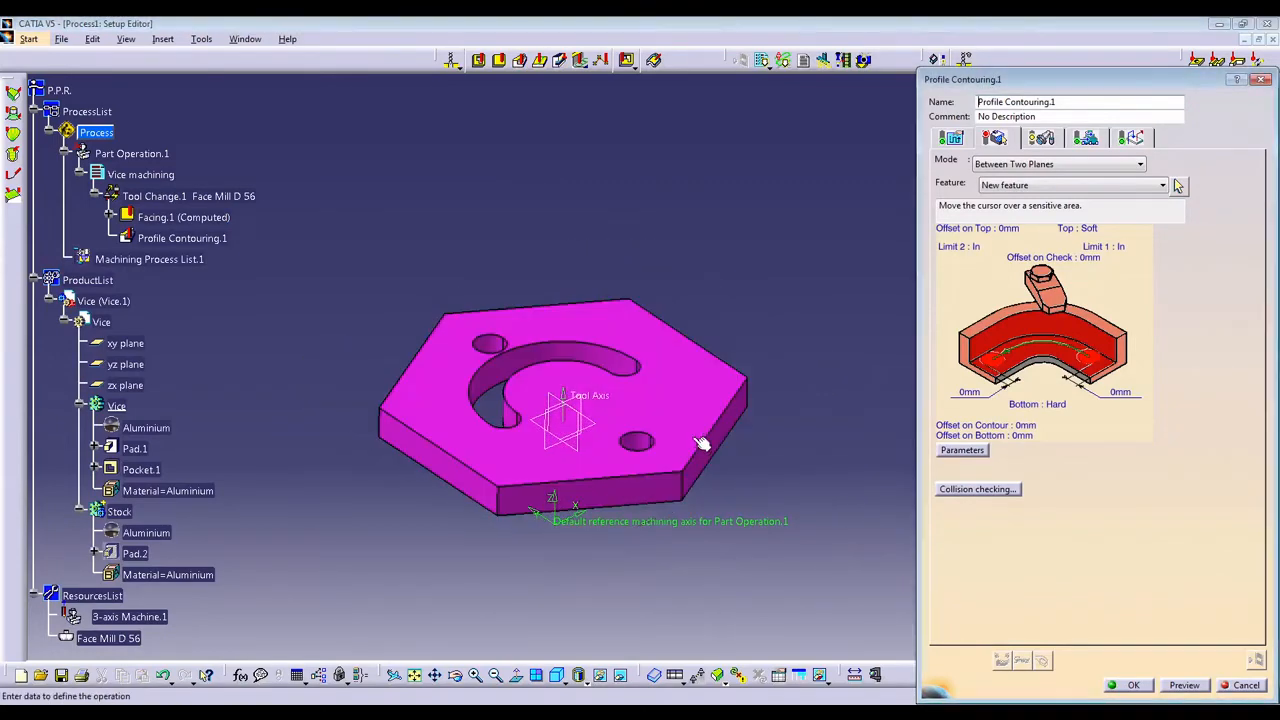
Define the contouring guide as the closed loop of outer edges around the hexagonal part's top face.
{"action": "left_click", "coordinate": [1050, 327]}
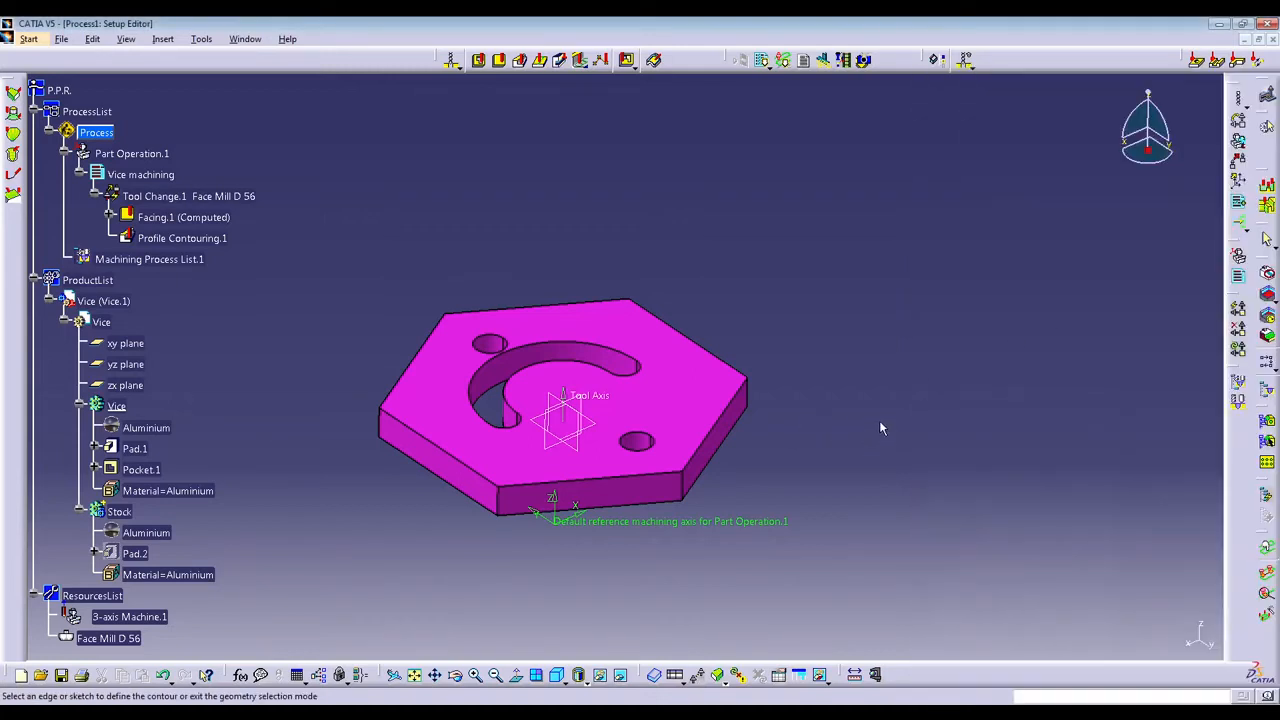
{"action": "left_click", "coordinate": [617, 484]}
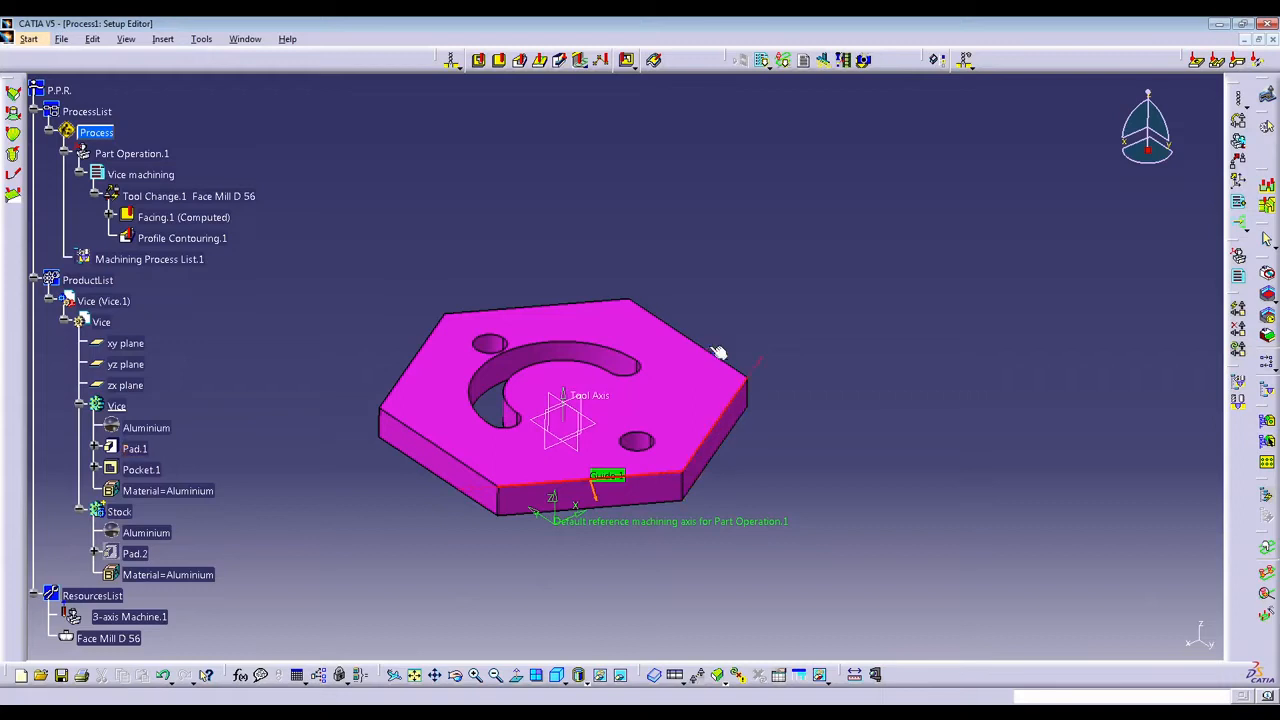
{"action": "left_click", "coordinate": [569, 309]}
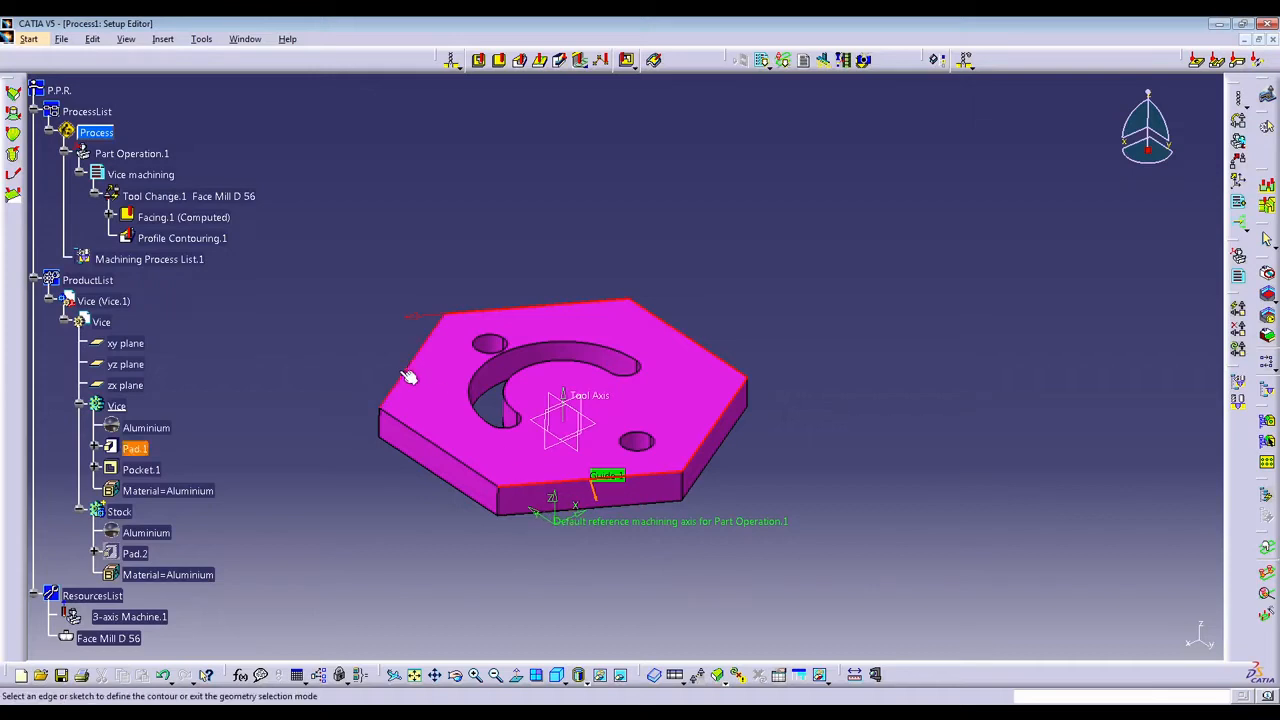
{"action": "left_click", "coordinate": [429, 444]}
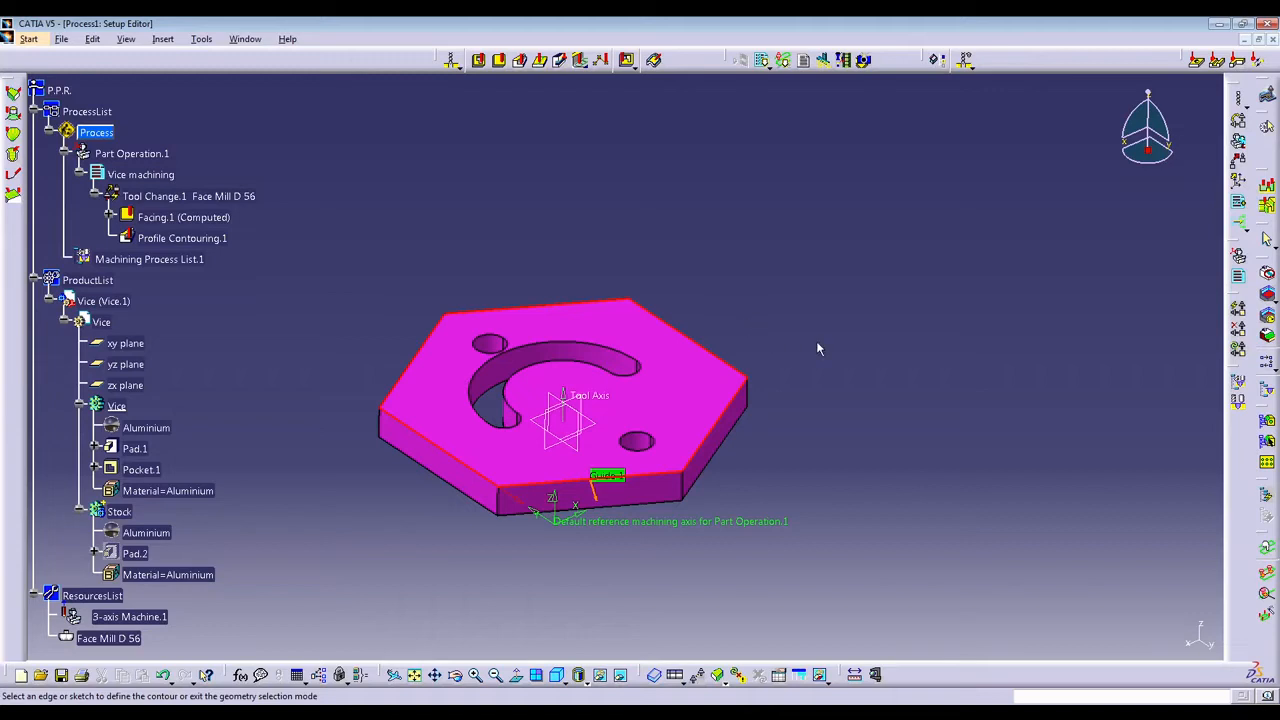
{"action": "double_click", "coordinate": [840, 360]}
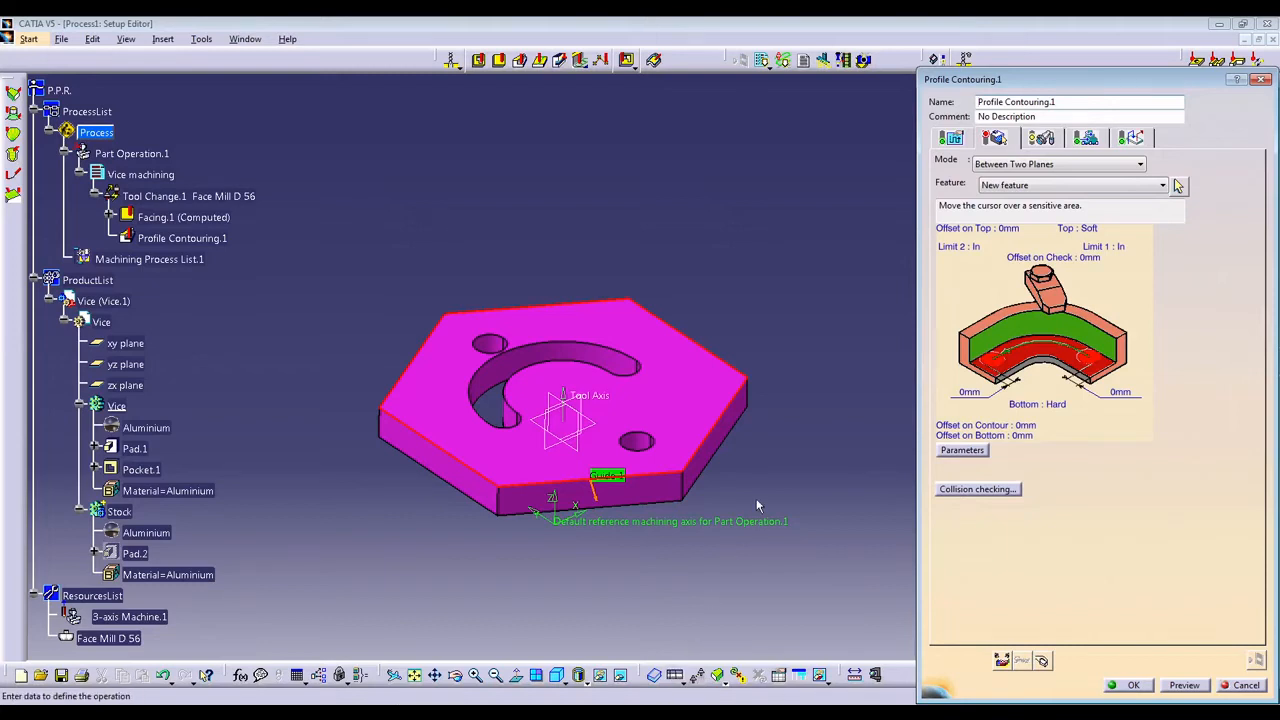
Set the underside face of the hexagonal part as the bottom plane of the profile contouring.
{"action": "middle_click_drag", "start_coordinate": [725, 472], "coordinate": [783, 205]}
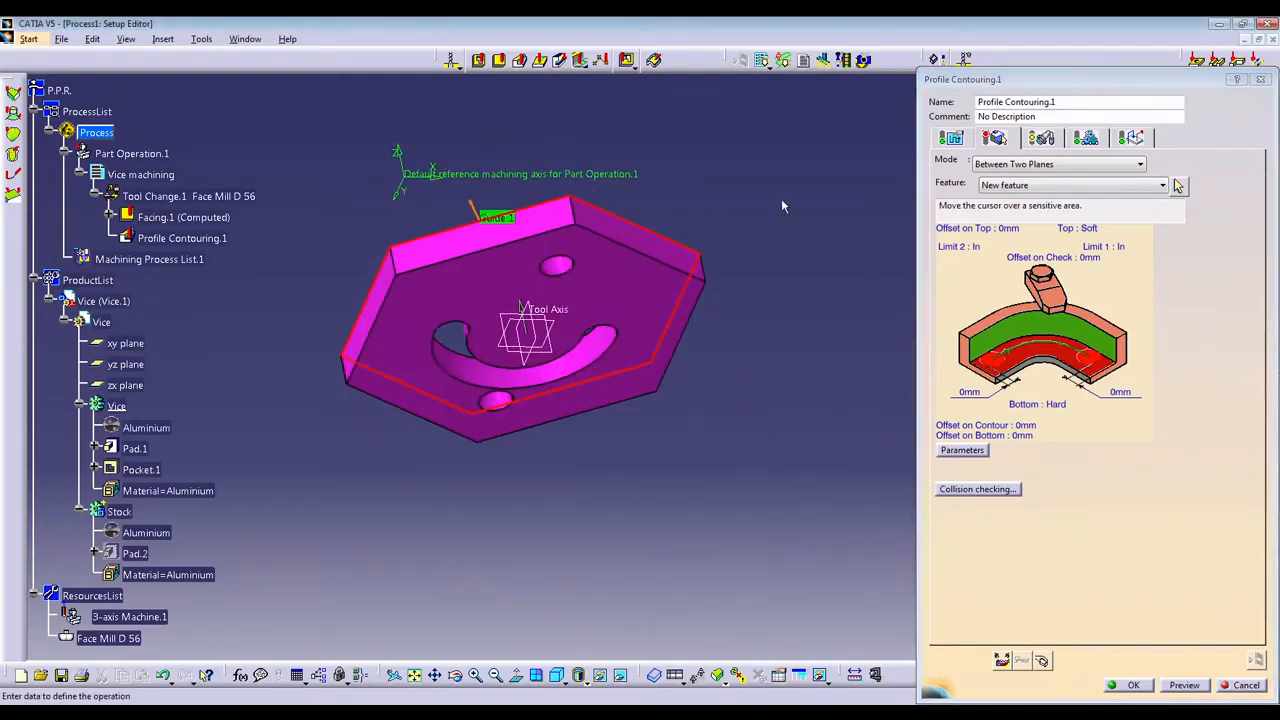
{"action": "middle_click_drag", "start_coordinate": [741, 326], "coordinate": [757, 410]}
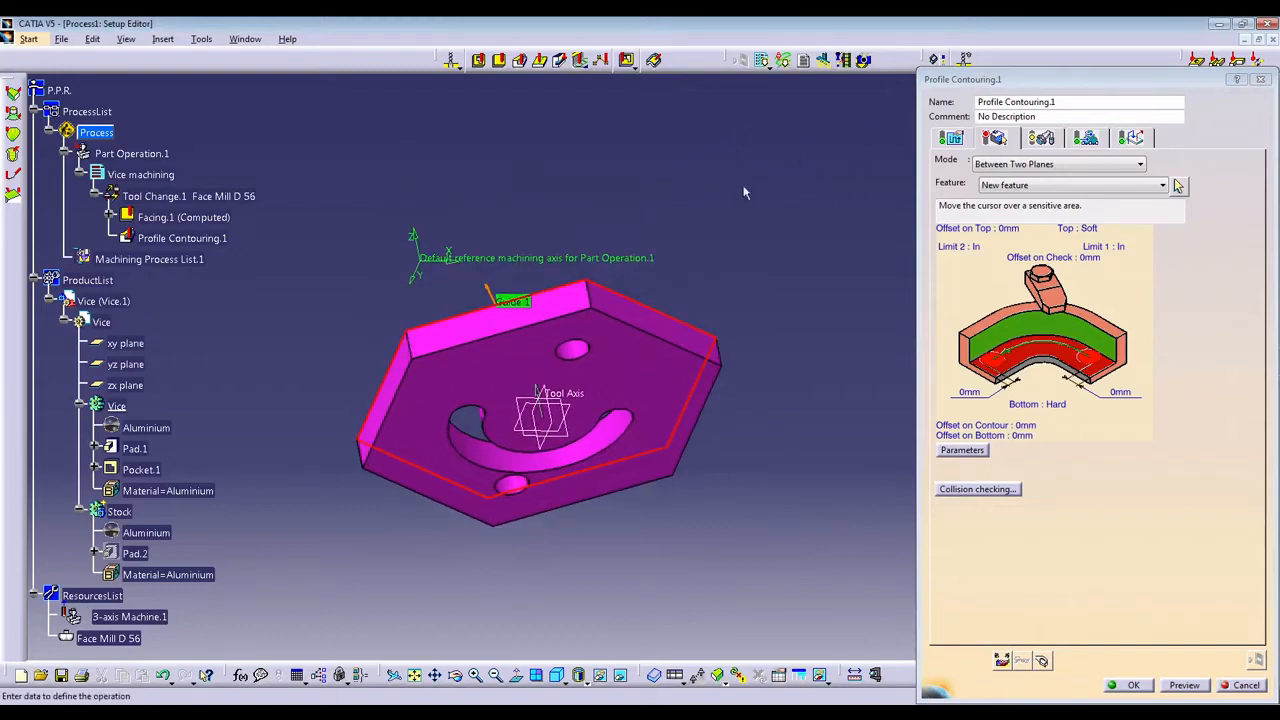
{"action": "left_click", "coordinate": [1042, 357]}
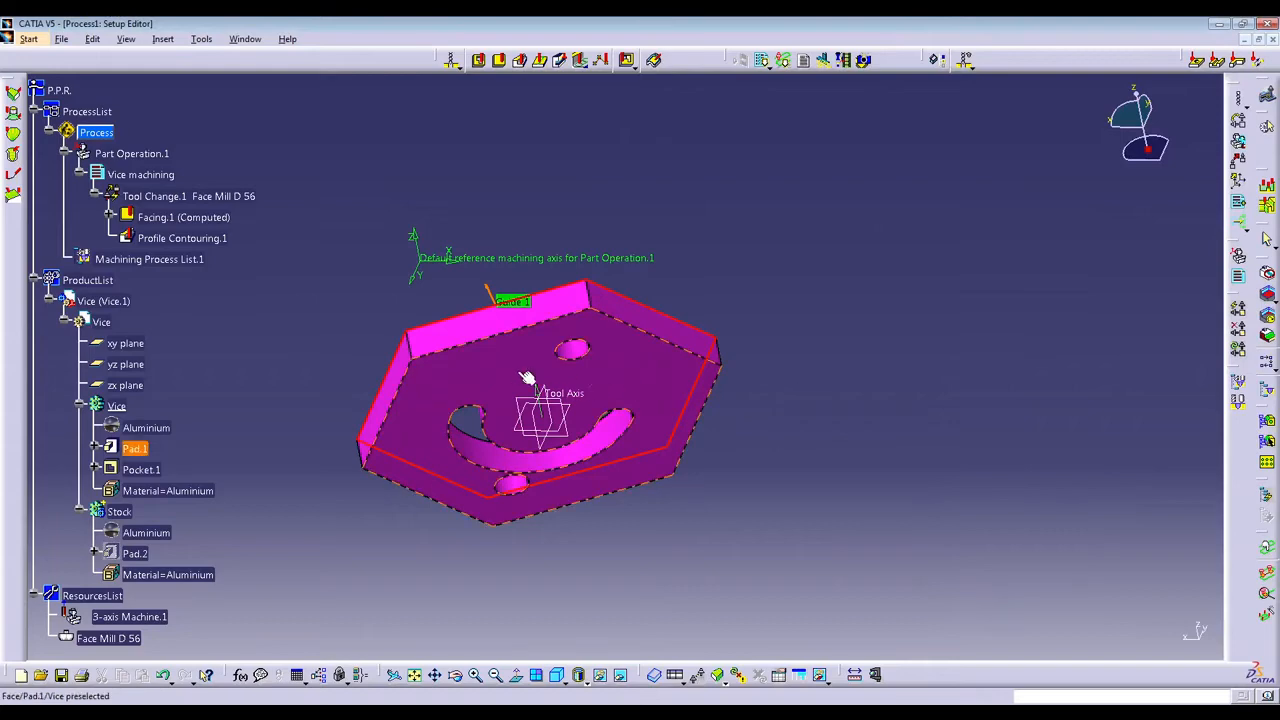
{"action": "left_click", "coordinate": [529, 374]}
{"action": "middle_click_drag", "start_coordinate": [675, 305], "coordinate": [557, 463]}
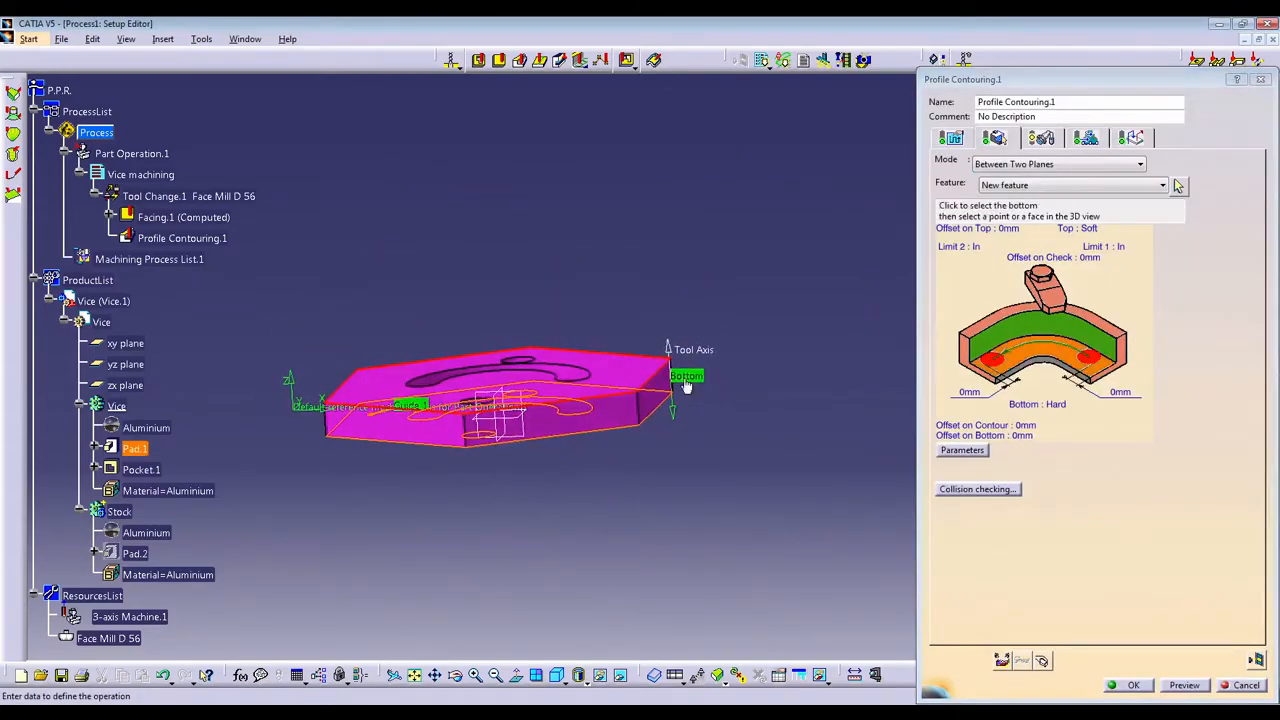
{"action": "middle_click_drag", "start_coordinate": [463, 450], "coordinate": [543, 455]}
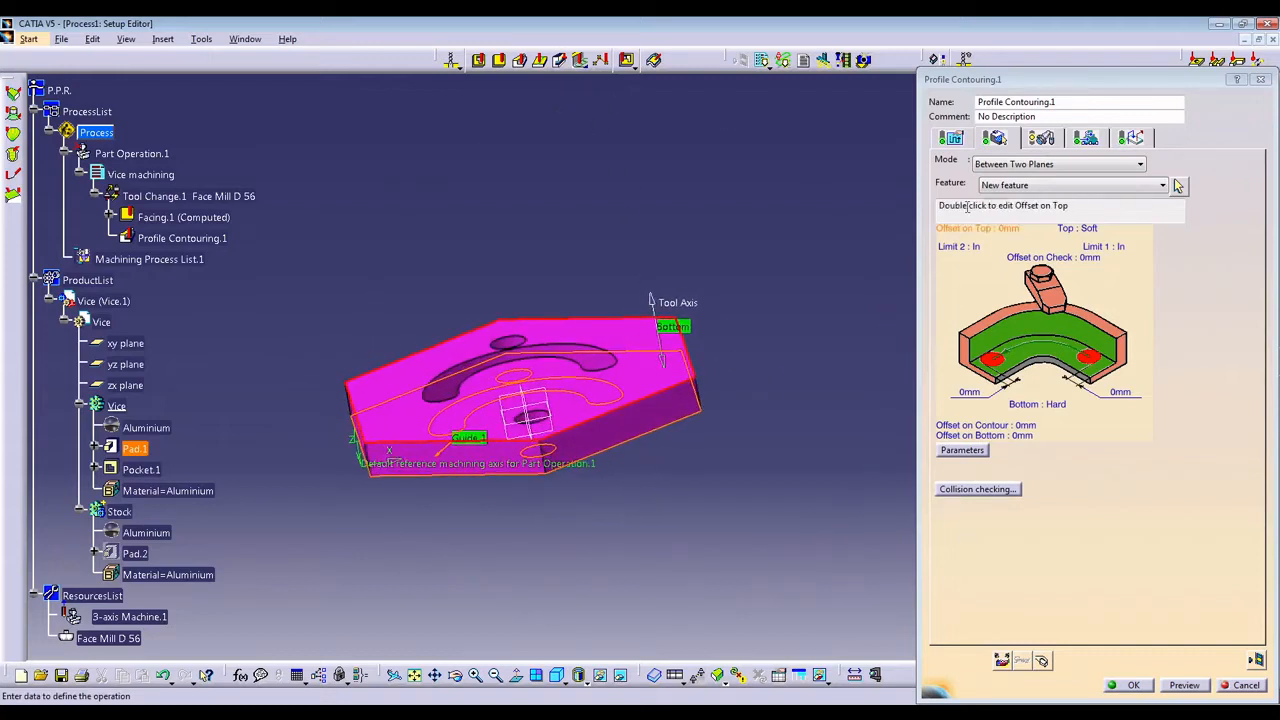
Assign the End Mill D15 Rc0 tool from the MillAndDrillStarterSet catalogue to the profile contouring operation.
{"action": "left_click", "coordinate": [1042, 138]}
{"action": "middle_click_drag", "start_coordinate": [540, 290], "coordinate": [852, 270]}
{"action": "left_click", "coordinate": [970, 226]}
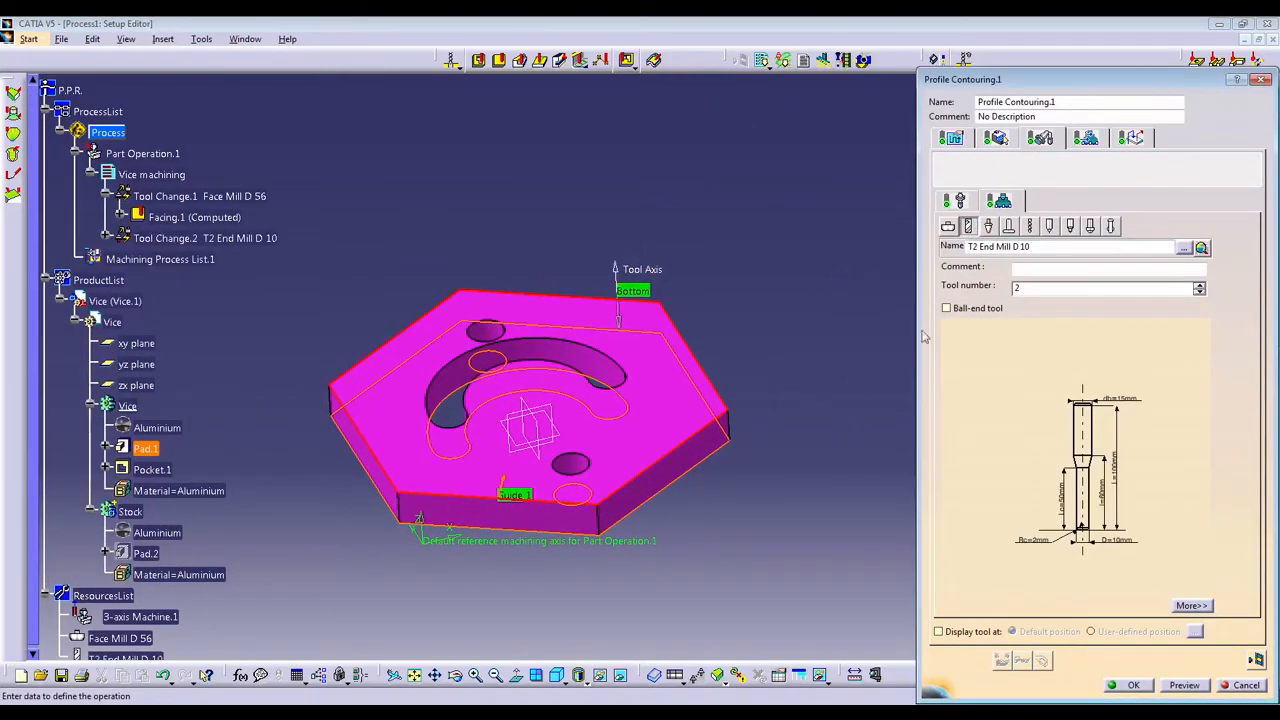
{"action": "left_click", "coordinate": [1201, 247]}
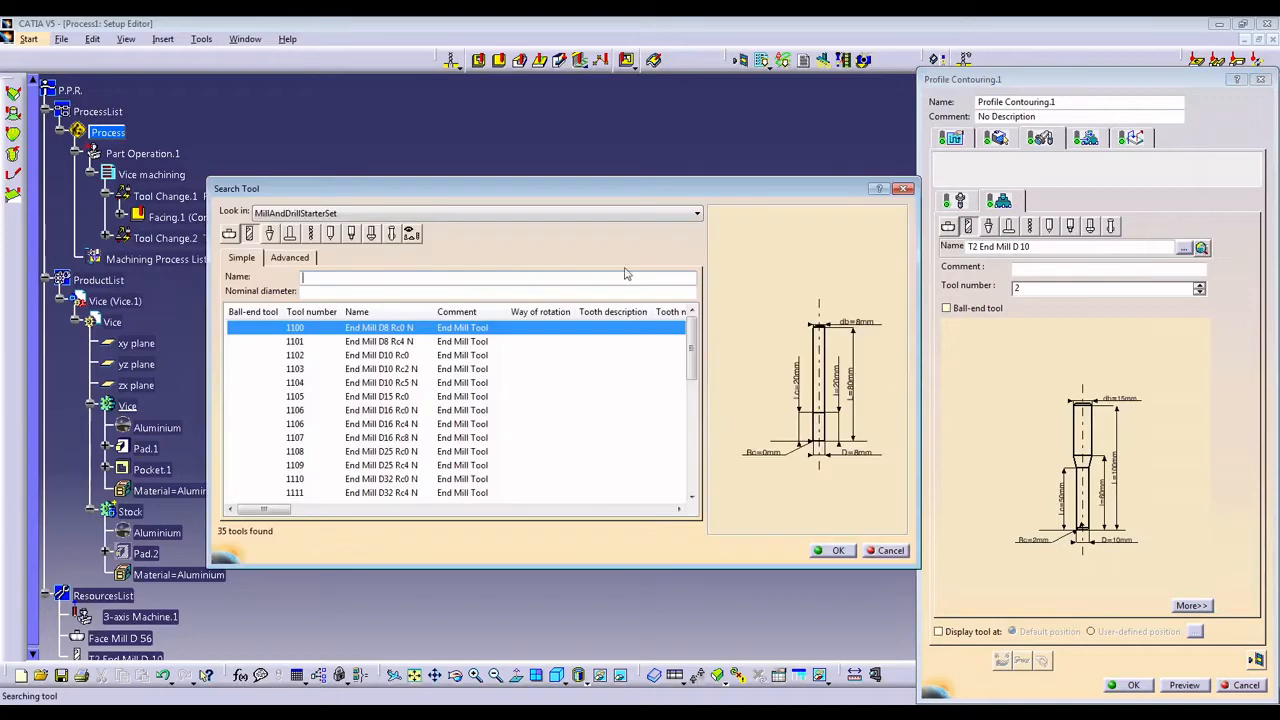
{"action": "left_click", "coordinate": [407, 397]}
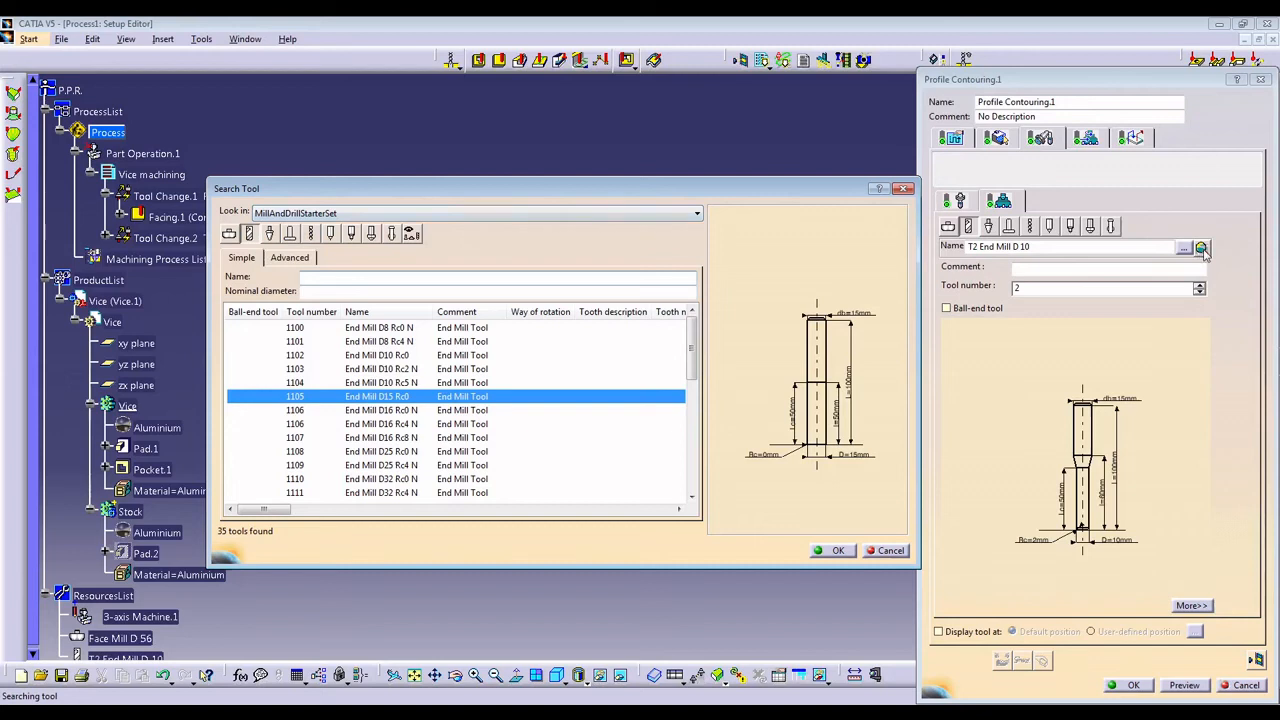
{"action": "left_click", "coordinate": [305, 214]}
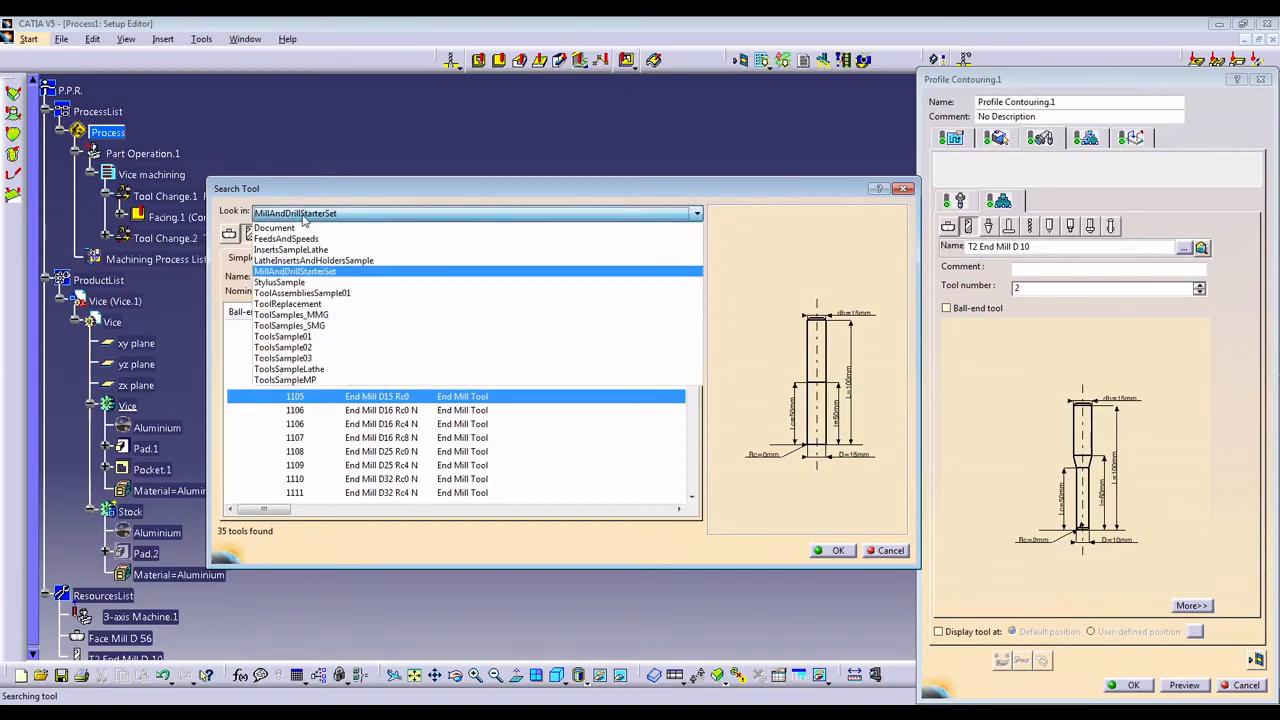
{"action": "left_click", "coordinate": [305, 217]}
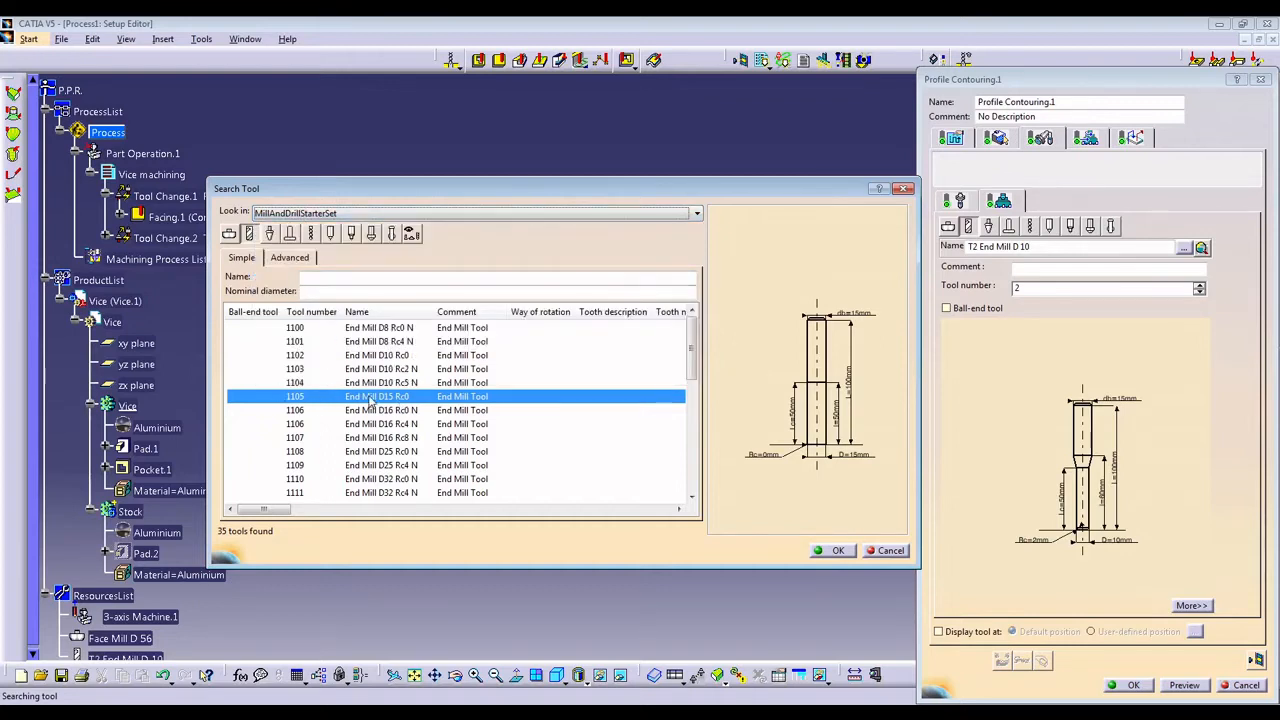
{"action": "left_click", "coordinate": [837, 553]}
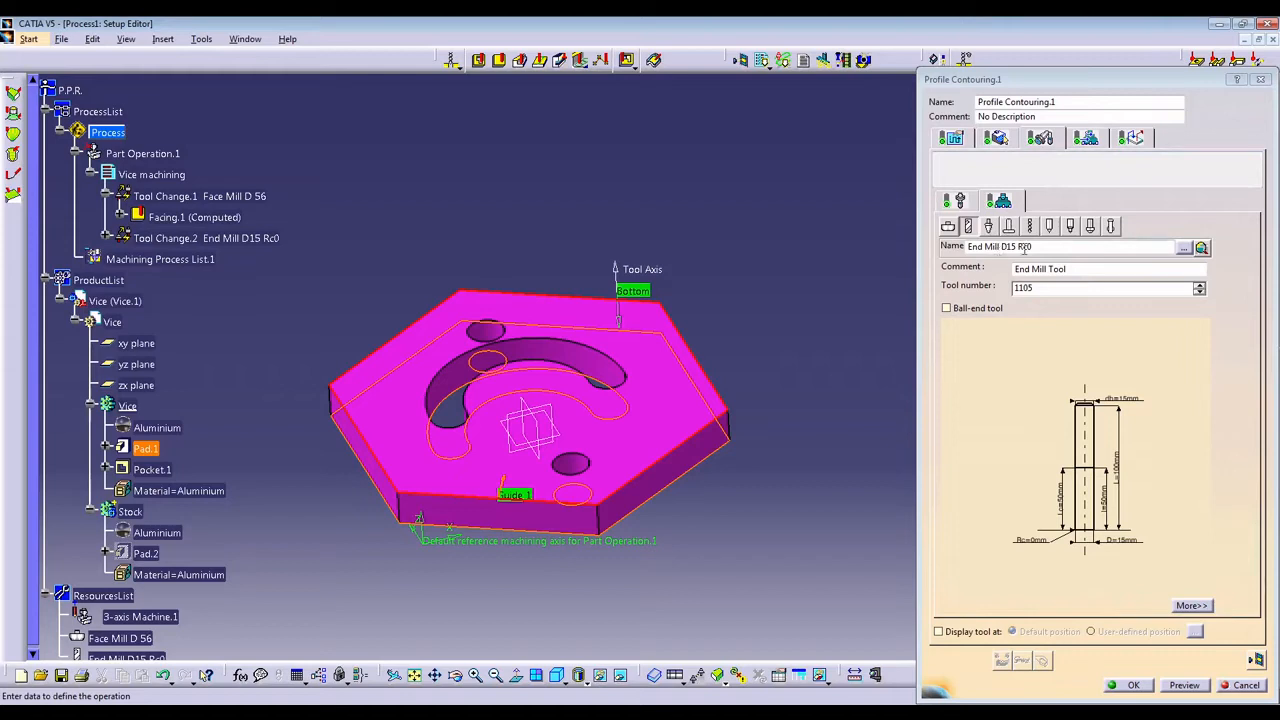
Set the profile contouring tool path style to One-Way.
{"action": "left_click", "coordinate": [951, 139]}
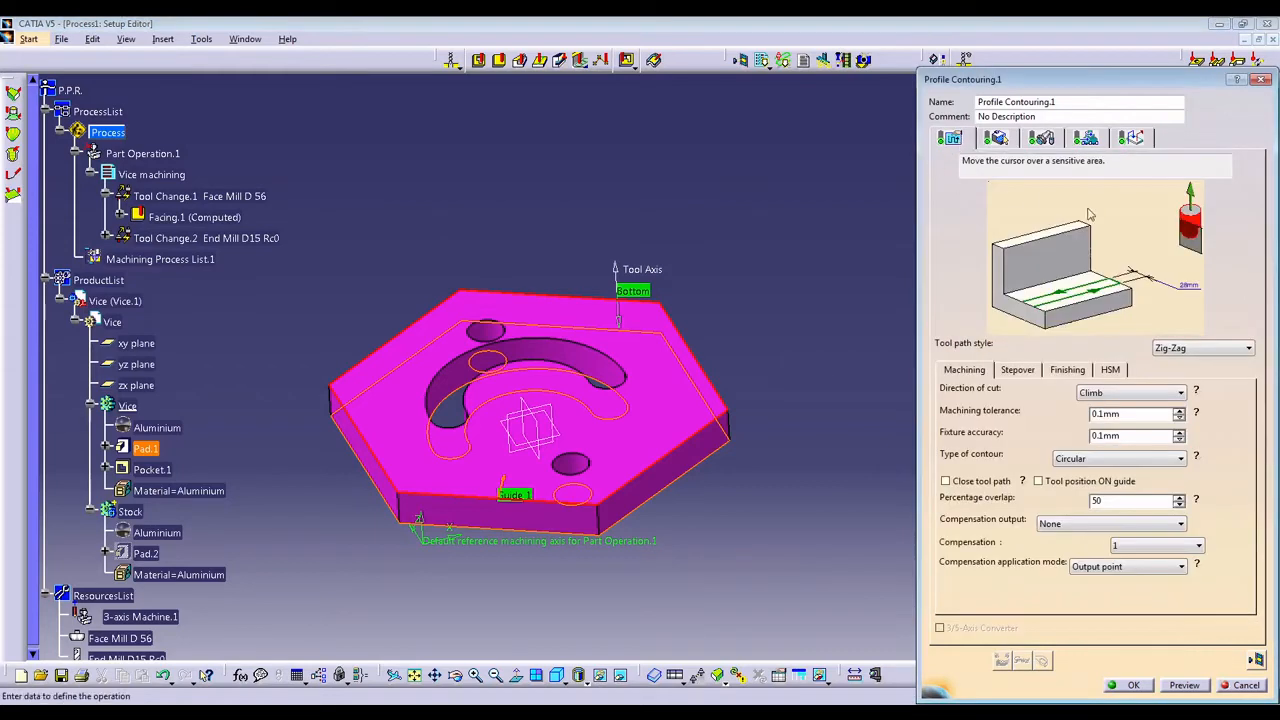
{"action": "left_click", "coordinate": [1248, 348]}
{"action": "left_click", "coordinate": [1233, 369]}
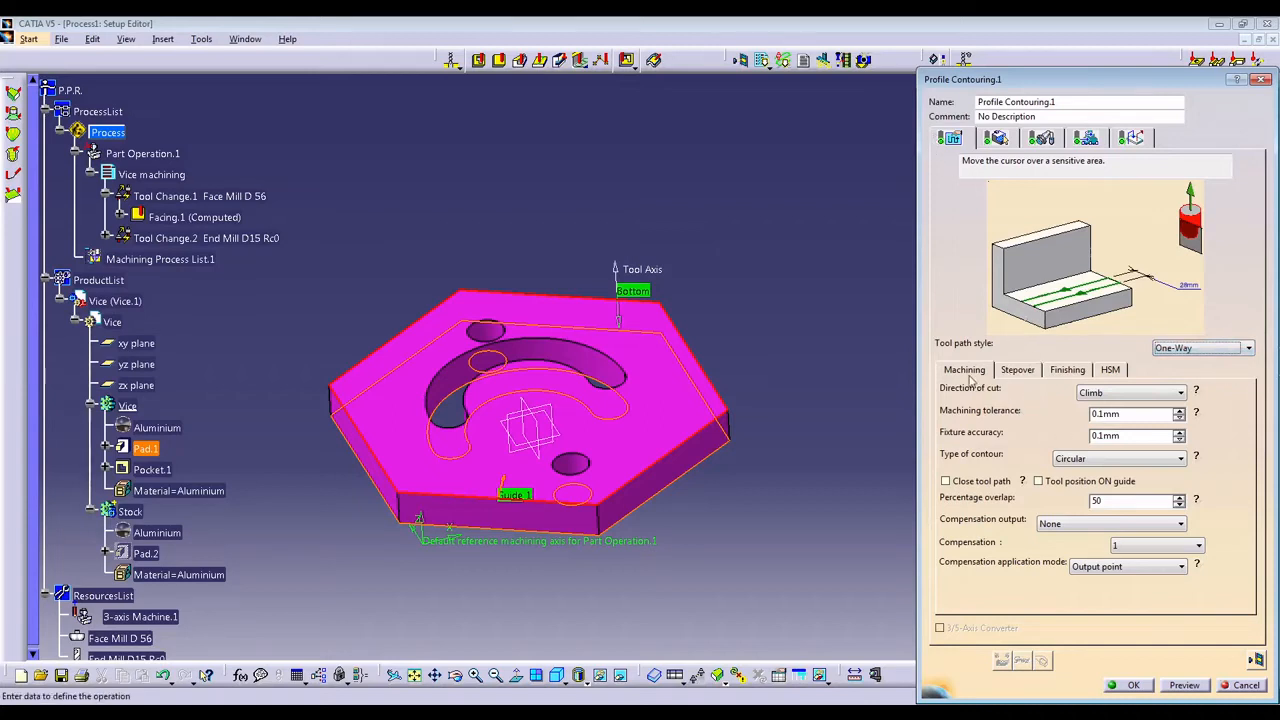
Set the stepover to Radial first with 4 paths spaced 15 mm apart, and change the maximum depth of cut.
{"action": "left_click", "coordinate": [1018, 371]}
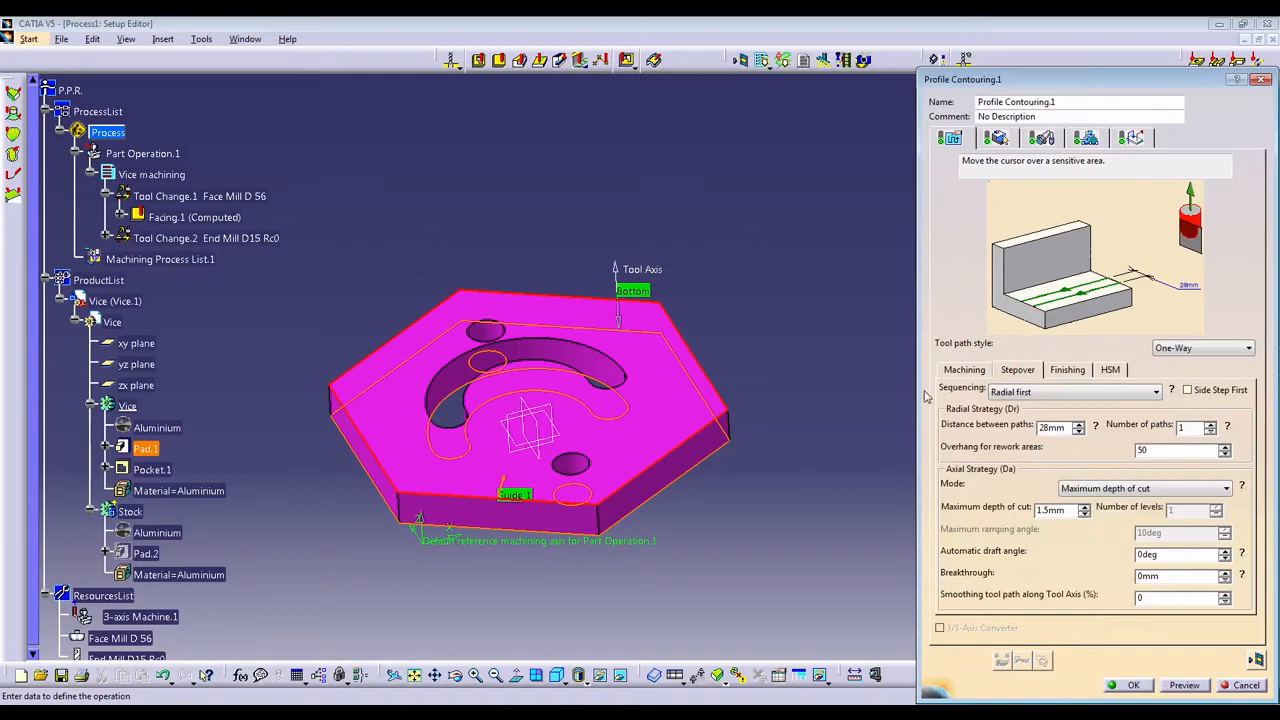
{"action": "left_click", "coordinate": [1080, 392]}
{"action": "left_click", "coordinate": [1040, 403]}
{"action": "double_click", "coordinate": [1188, 430]}
{"action": "double_click", "coordinate": [1044, 427]}
{"action": "type", "text": "156"}
{"action": "double_click", "coordinate": [1048, 510]}
{"action": "type", "text": "2"}
Set the finishing mode to Side finish at last level & bottom, with a bottom finish thickness of 0 mm.
{"action": "left_click", "coordinate": [1067, 369]}
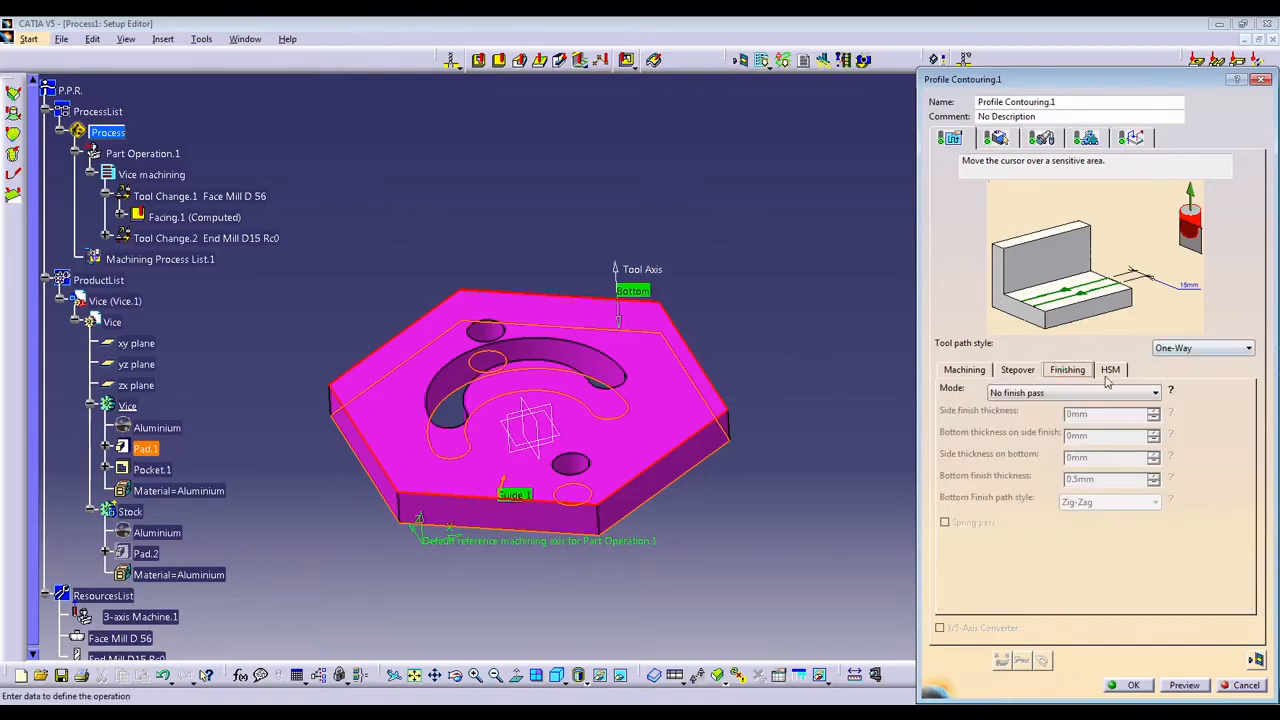
{"action": "left_click", "coordinate": [1097, 392]}
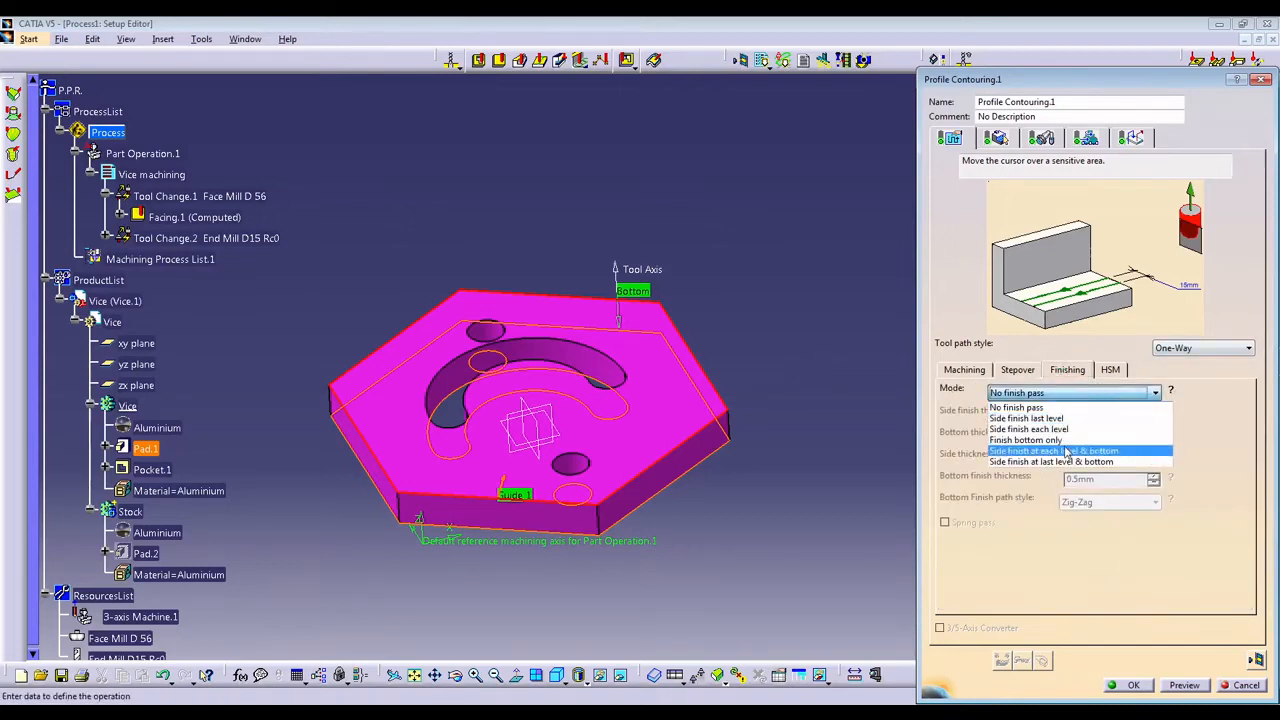
{"action": "left_click", "coordinate": [1035, 440]}
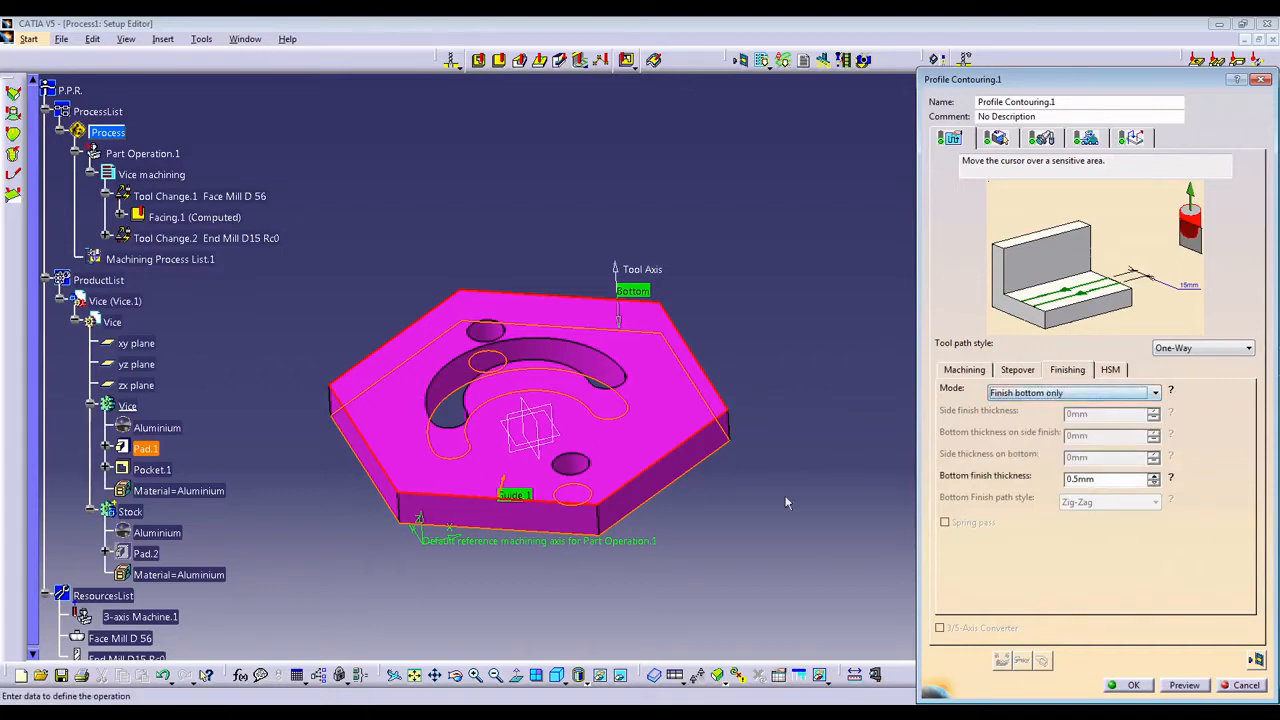
{"action": "left_click", "coordinate": [1076, 394]}
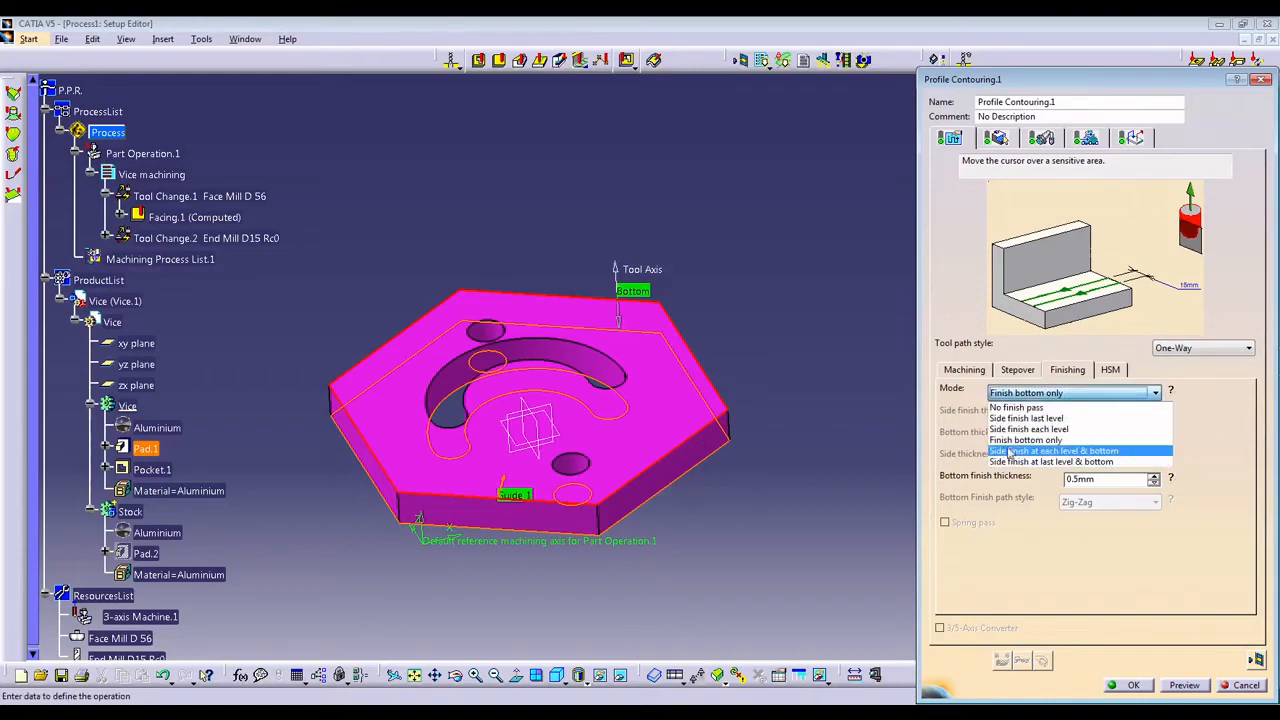
{"action": "key", "text": "Return"}
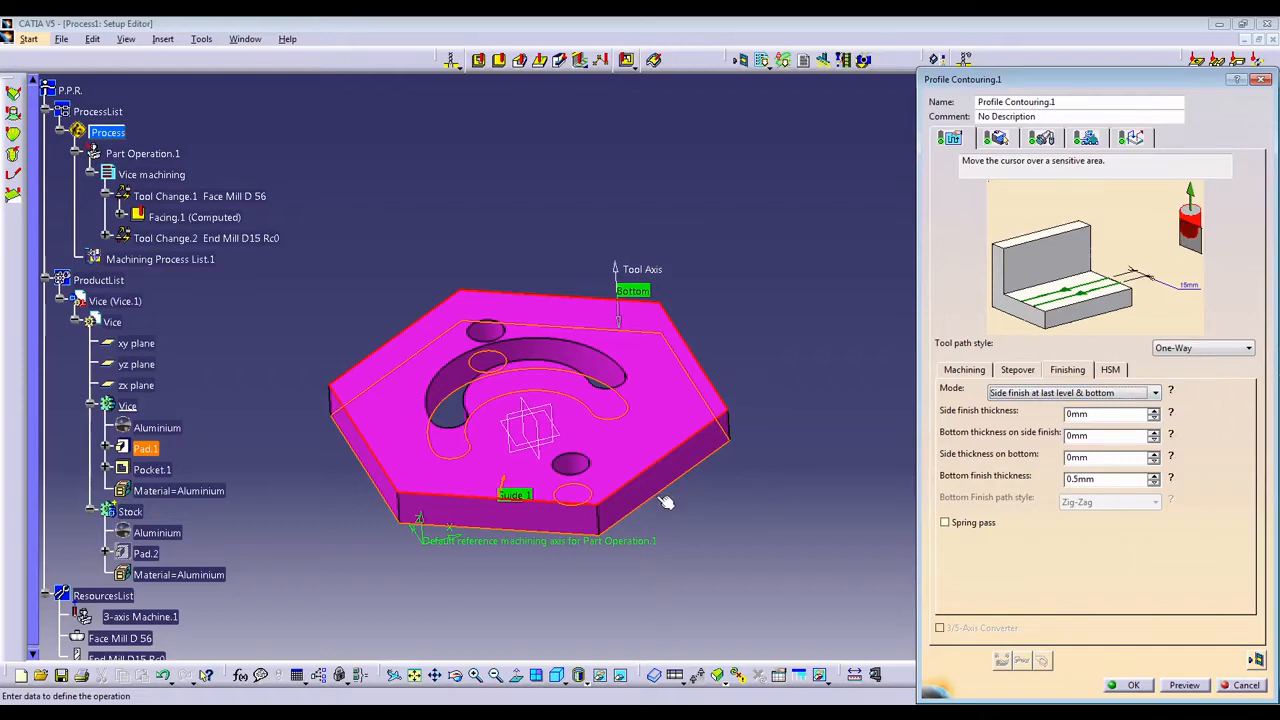
{"action": "left_click_drag", "start_coordinate": [1081, 480], "coordinate": [1047, 486]}
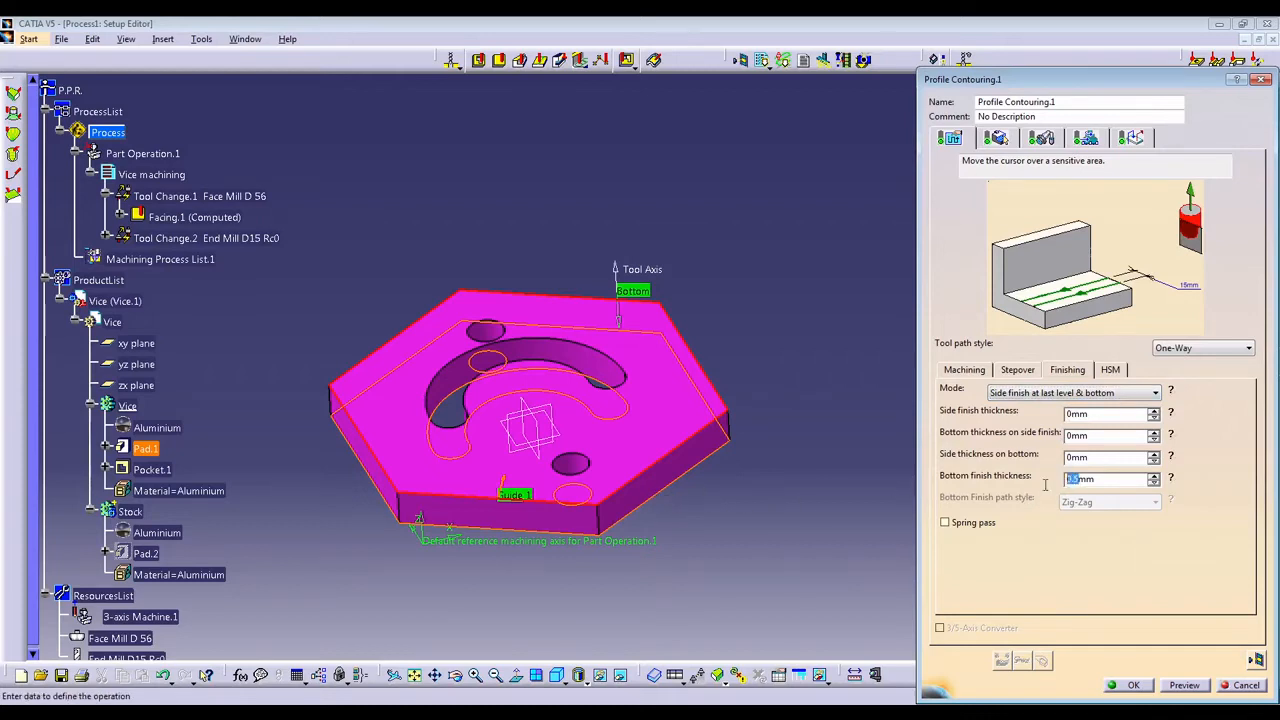
{"action": "type", "text": "0"}
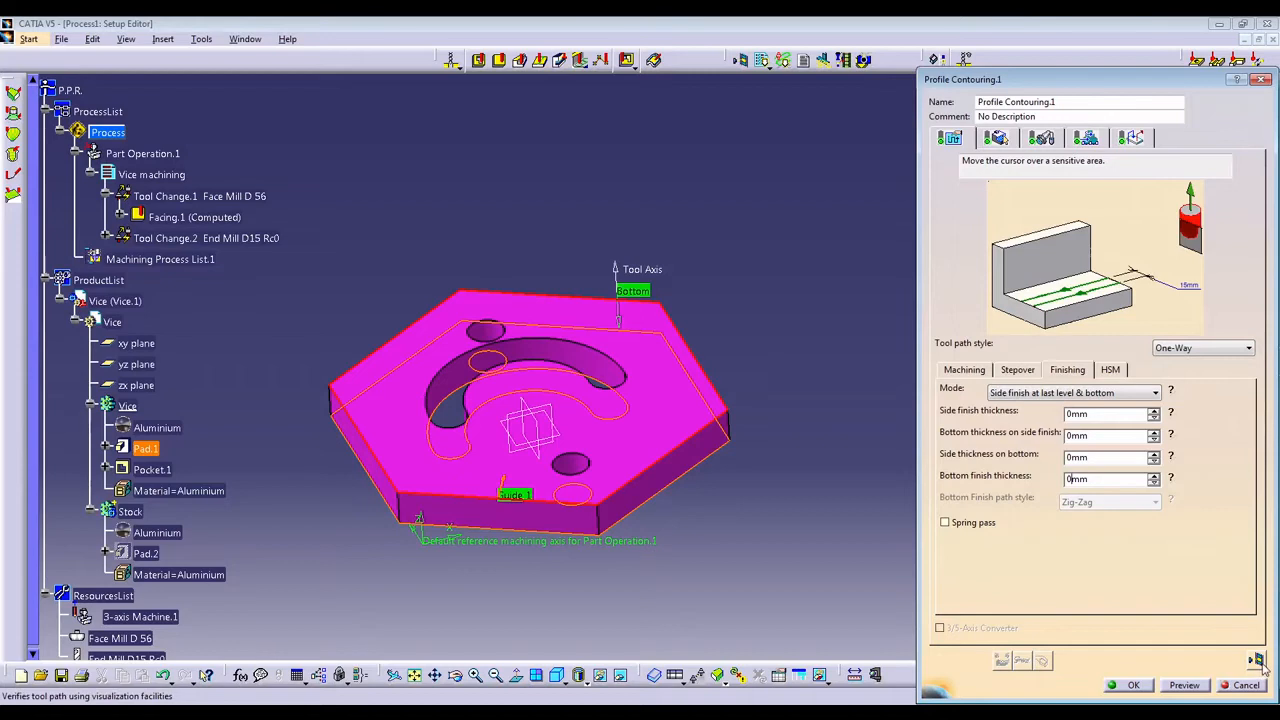
Set the Approach macro to Axial mode with a 50 mm distance and activate it.
{"action": "left_click", "coordinate": [1140, 141]}
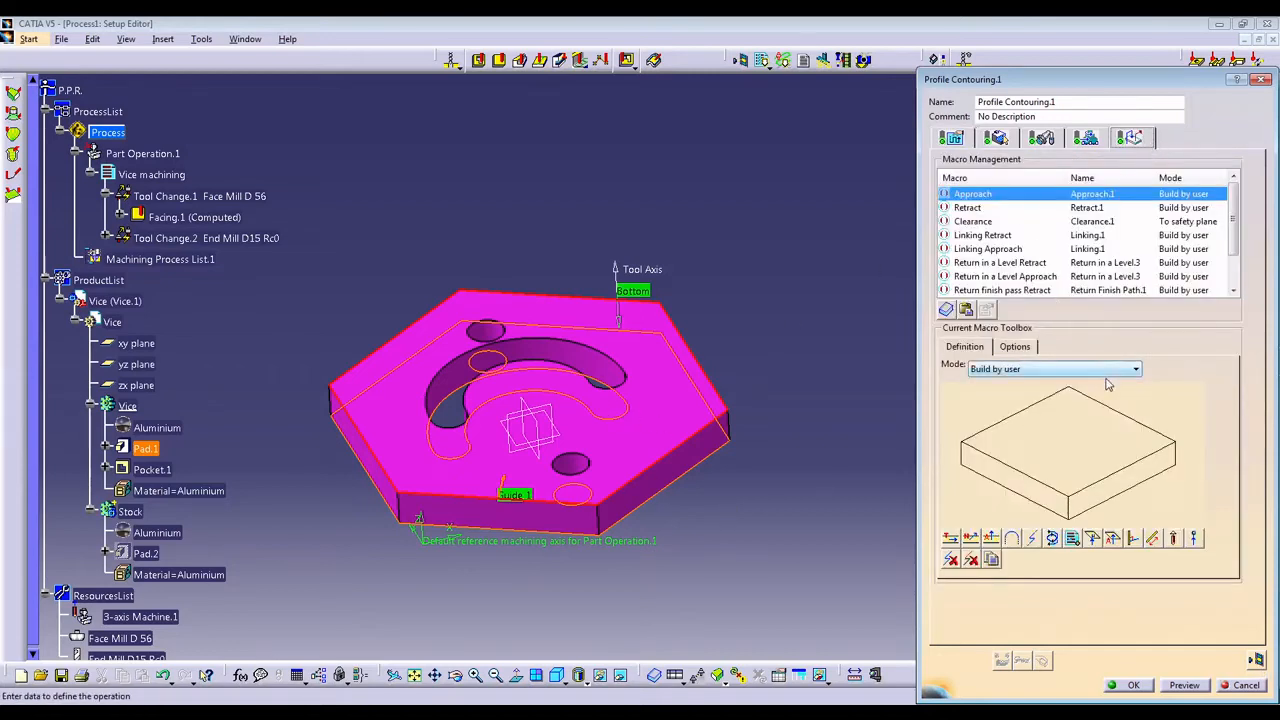
{"action": "left_click", "coordinate": [1027, 369]}
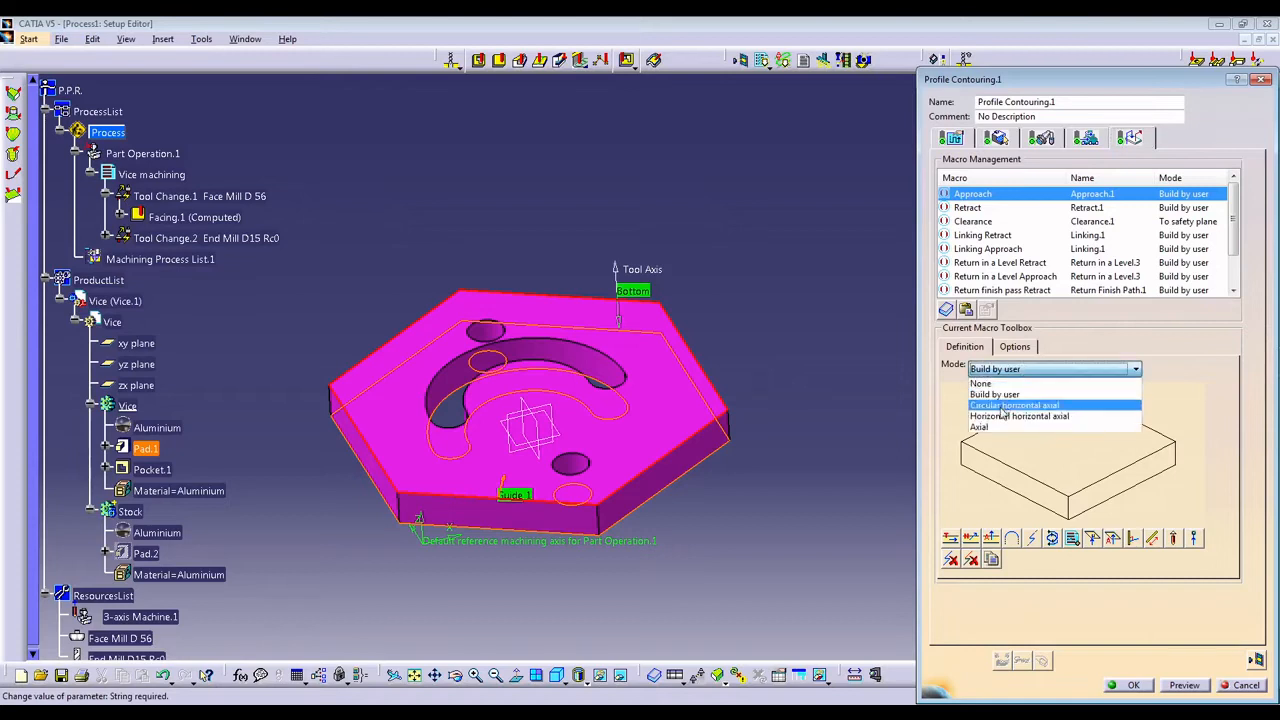
{"action": "left_click", "coordinate": [1000, 406]}
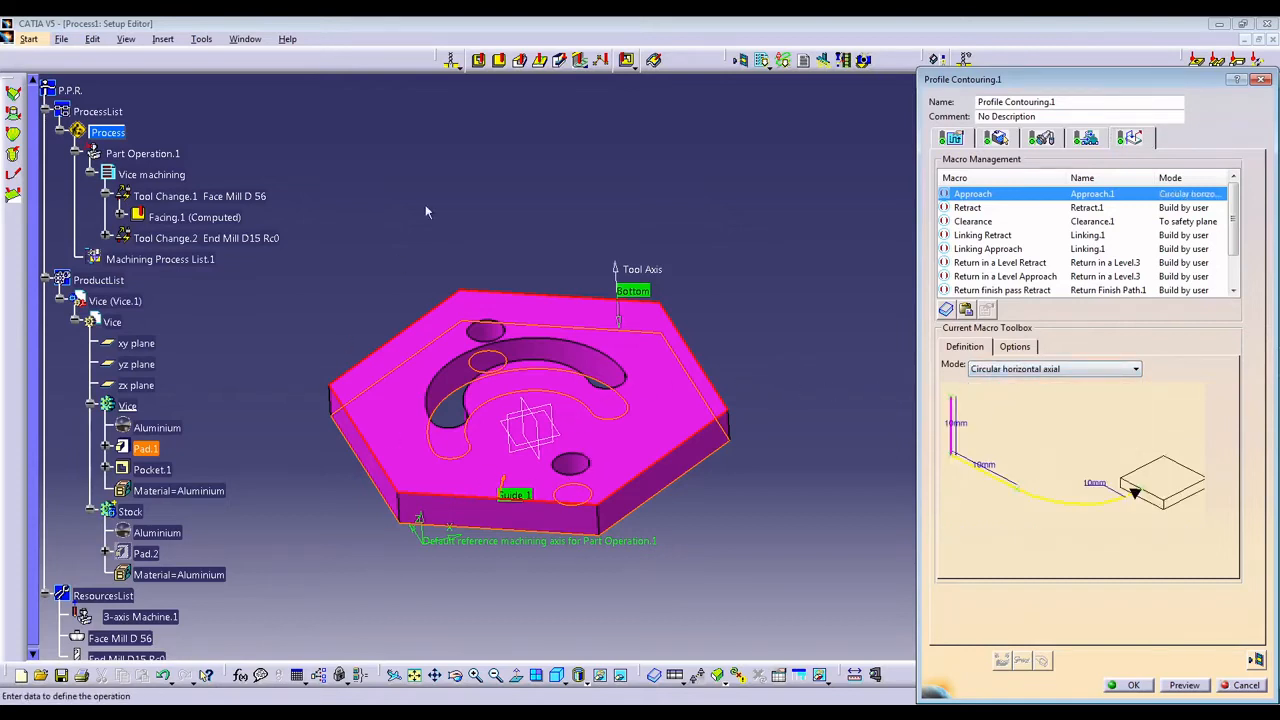
{"action": "middle_click_drag", "start_coordinate": [529, 206], "coordinate": [427, 287]}
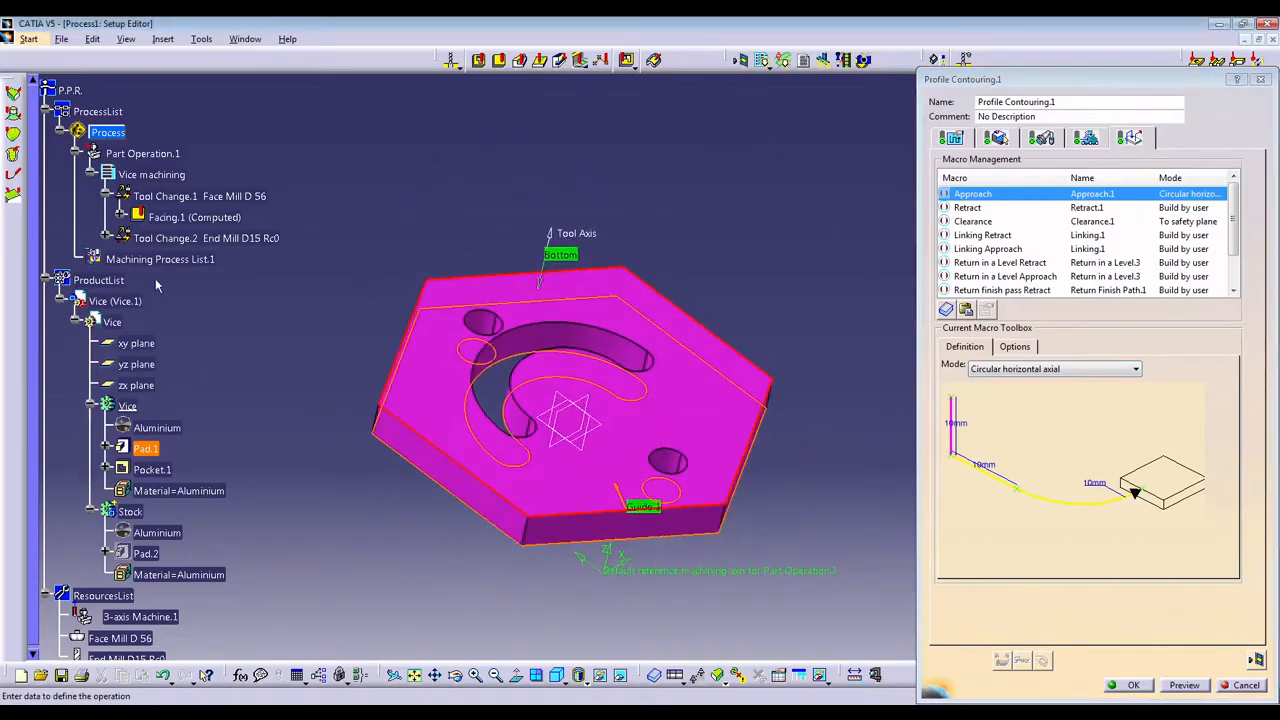
{"action": "middle_click_drag", "start_coordinate": [567, 584], "coordinate": [576, 522]}
{"action": "left_click", "coordinate": [1093, 376]}
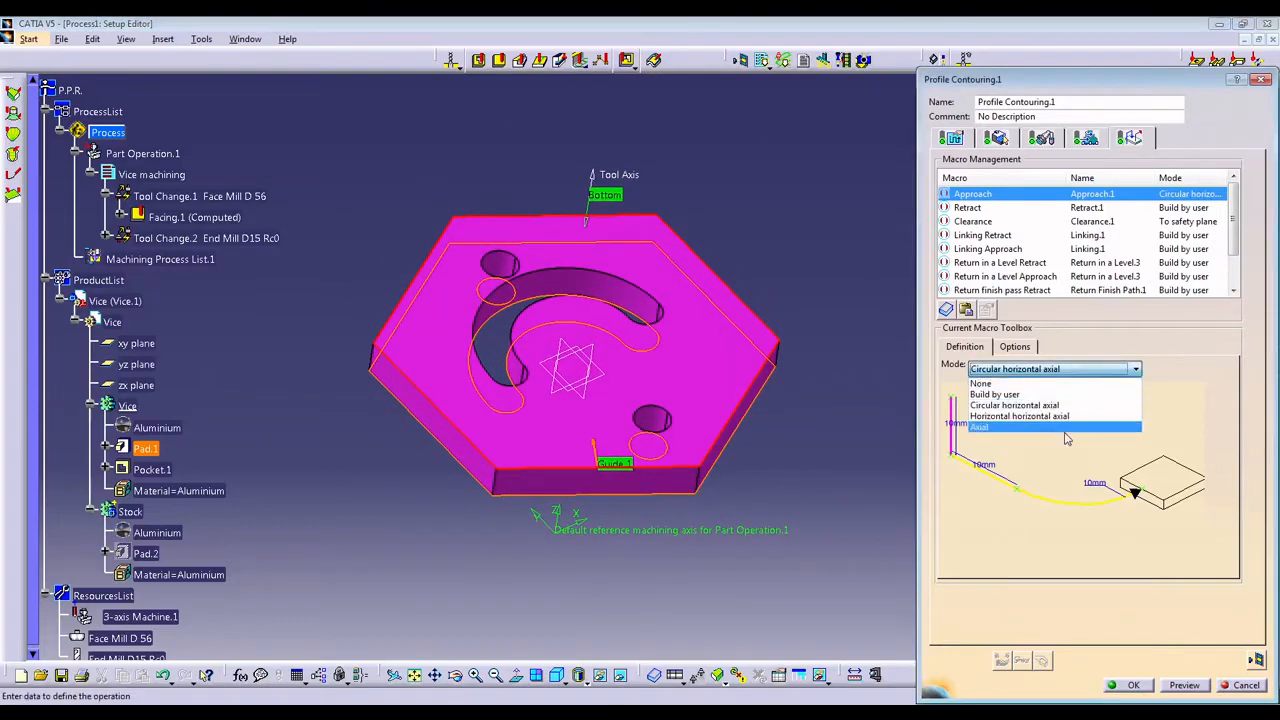
{"action": "left_click", "coordinate": [1068, 430]}
{"action": "double_click", "coordinate": [1056, 436]}
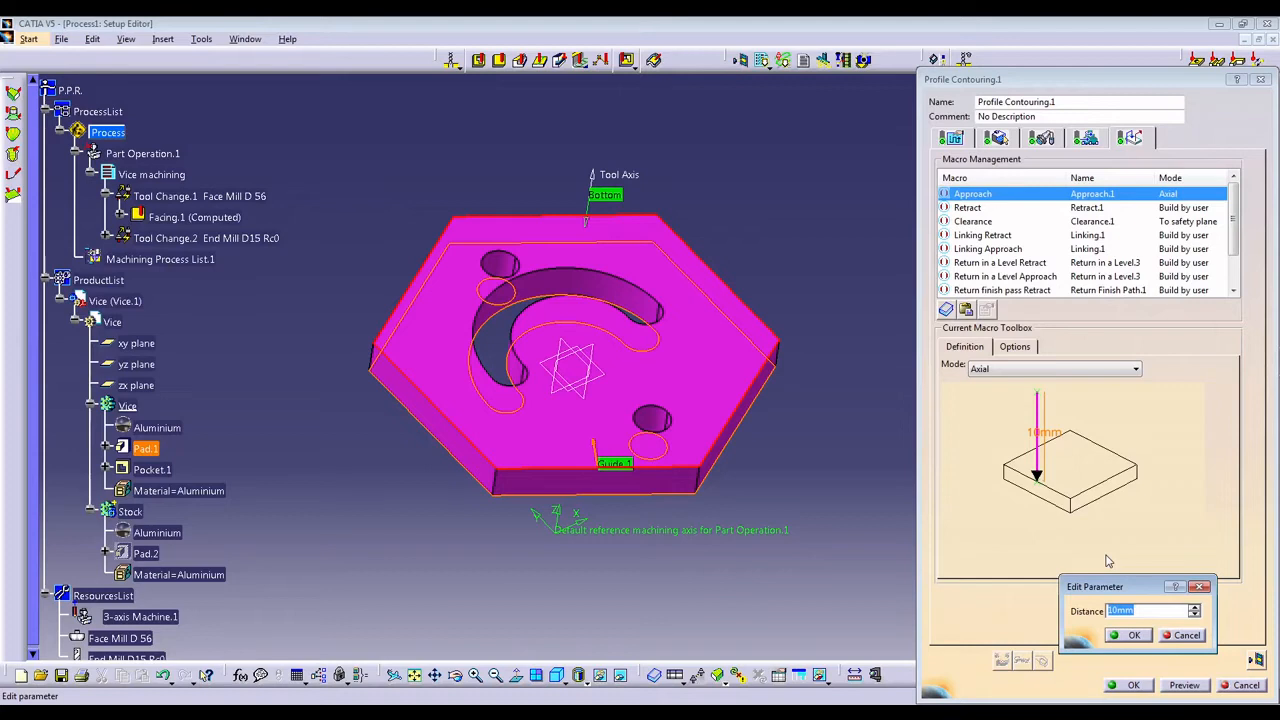
{"action": "type", "text": "50"}
{"action": "key", "text": "Return"}
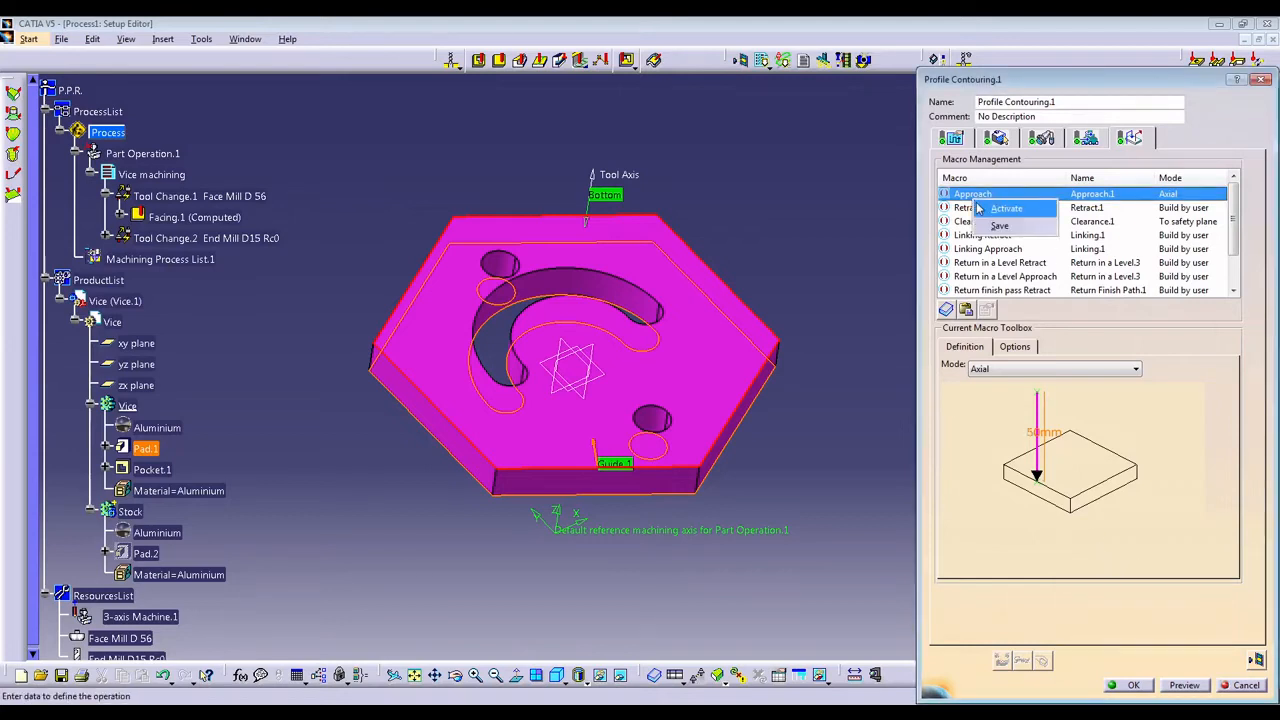
{"action": "left_click", "coordinate": [975, 207]}
Set the Retract macro to Axial mode with a 50 mm distance and activate it.
{"action": "left_click", "coordinate": [1050, 366]}
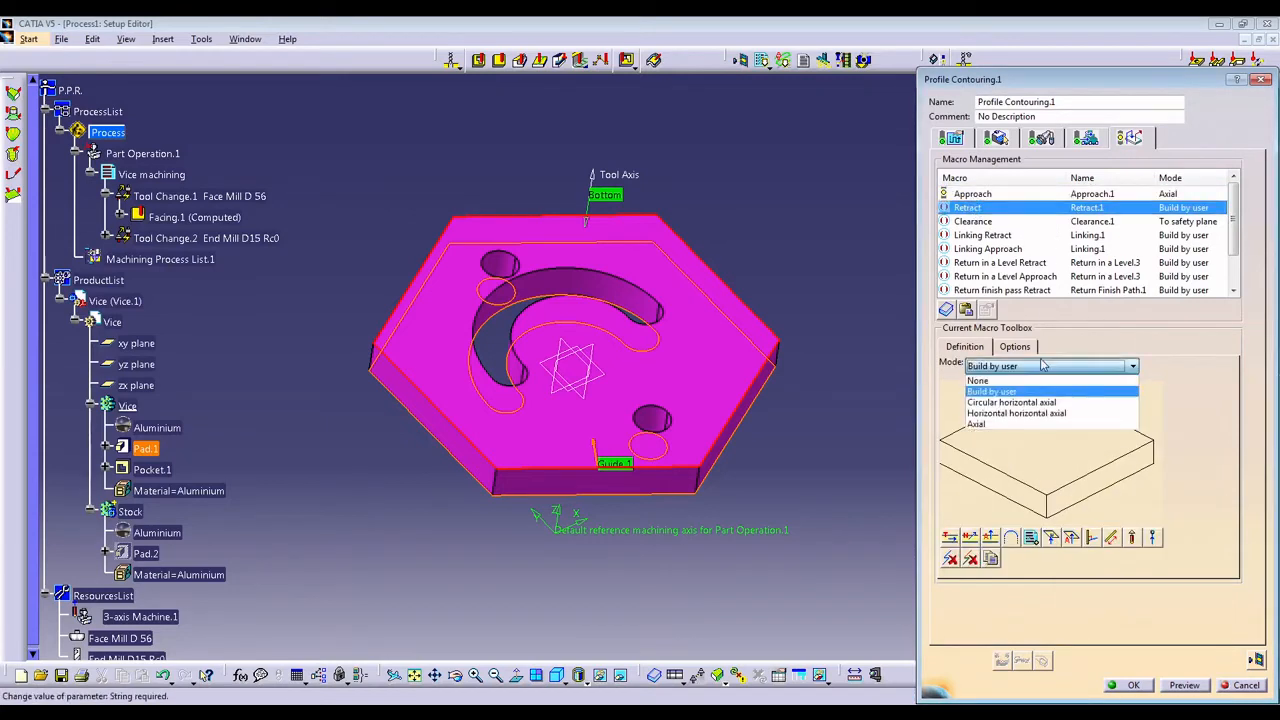
{"action": "left_click", "coordinate": [1019, 430]}
{"action": "double_click", "coordinate": [1020, 433]}
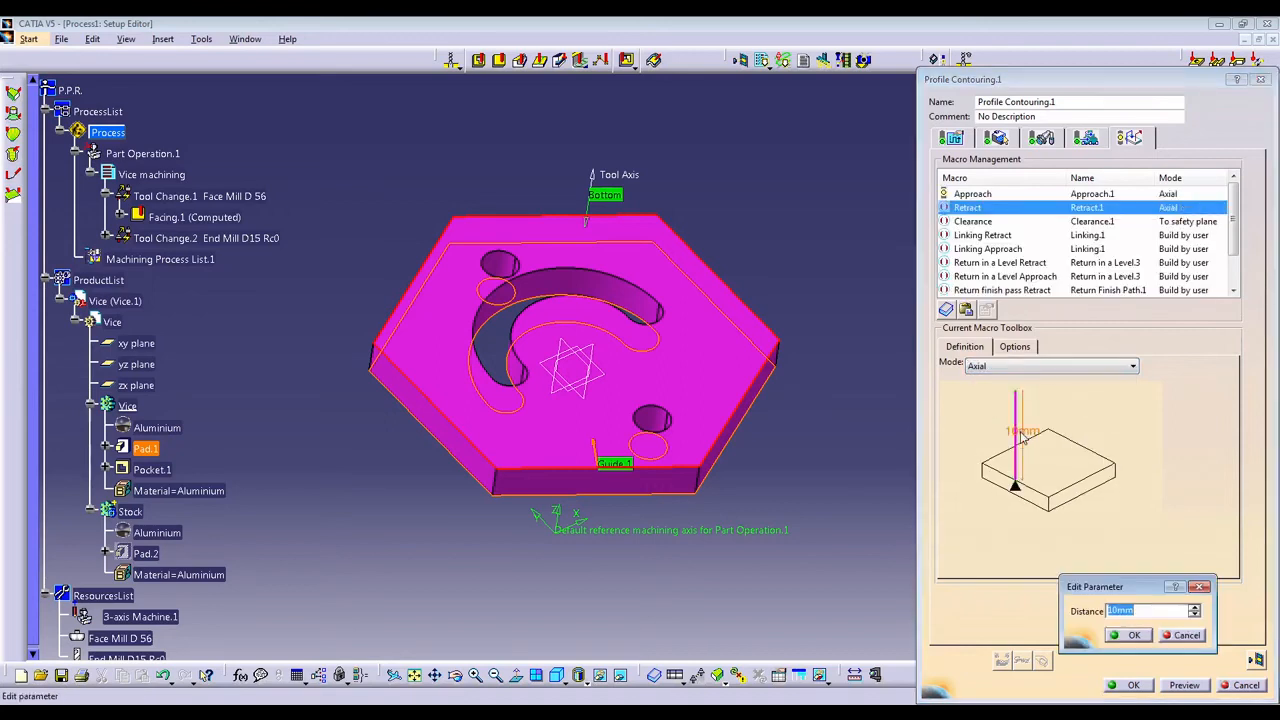
{"action": "type", "text": "50"}
{"action": "key", "text": "Return"}
{"action": "right_click", "coordinate": [986, 213]}
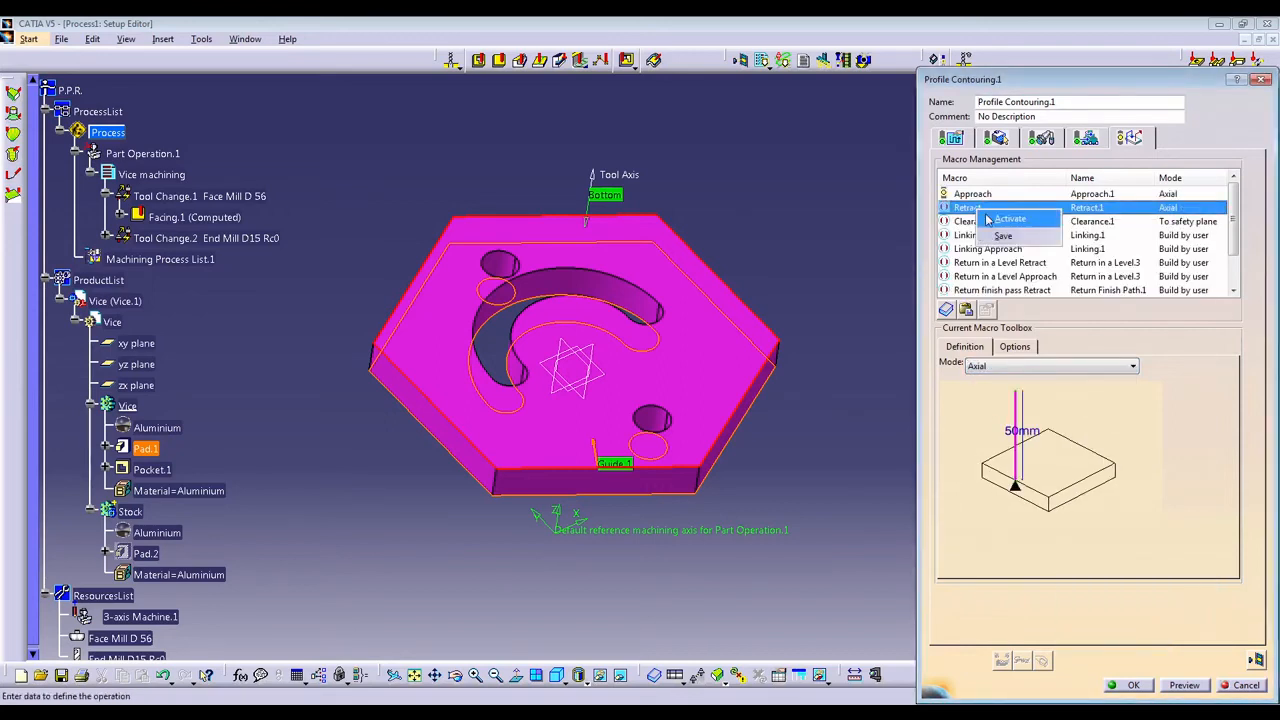
{"action": "left_click", "coordinate": [988, 219]}
Replay the profile contouring tool path from its start to check where the tool cuts.
{"action": "left_click", "coordinate": [1256, 660]}
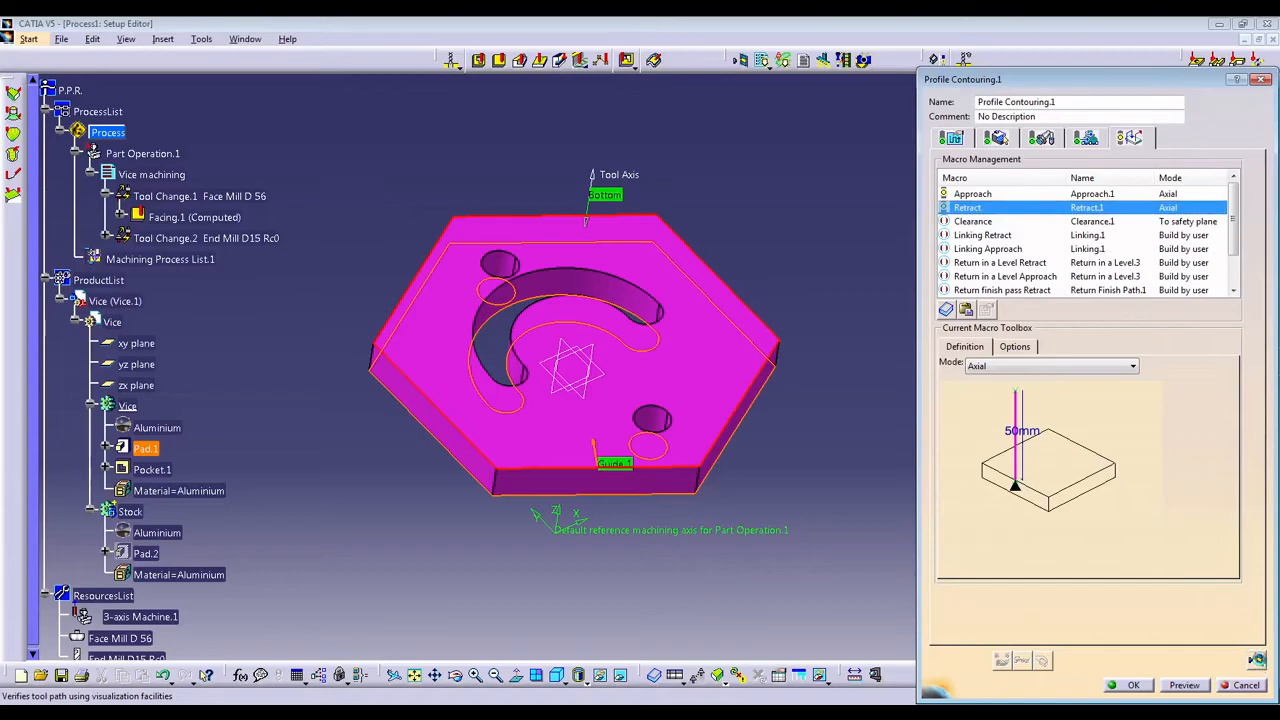
{"action": "left_click", "coordinate": [1033, 312]}
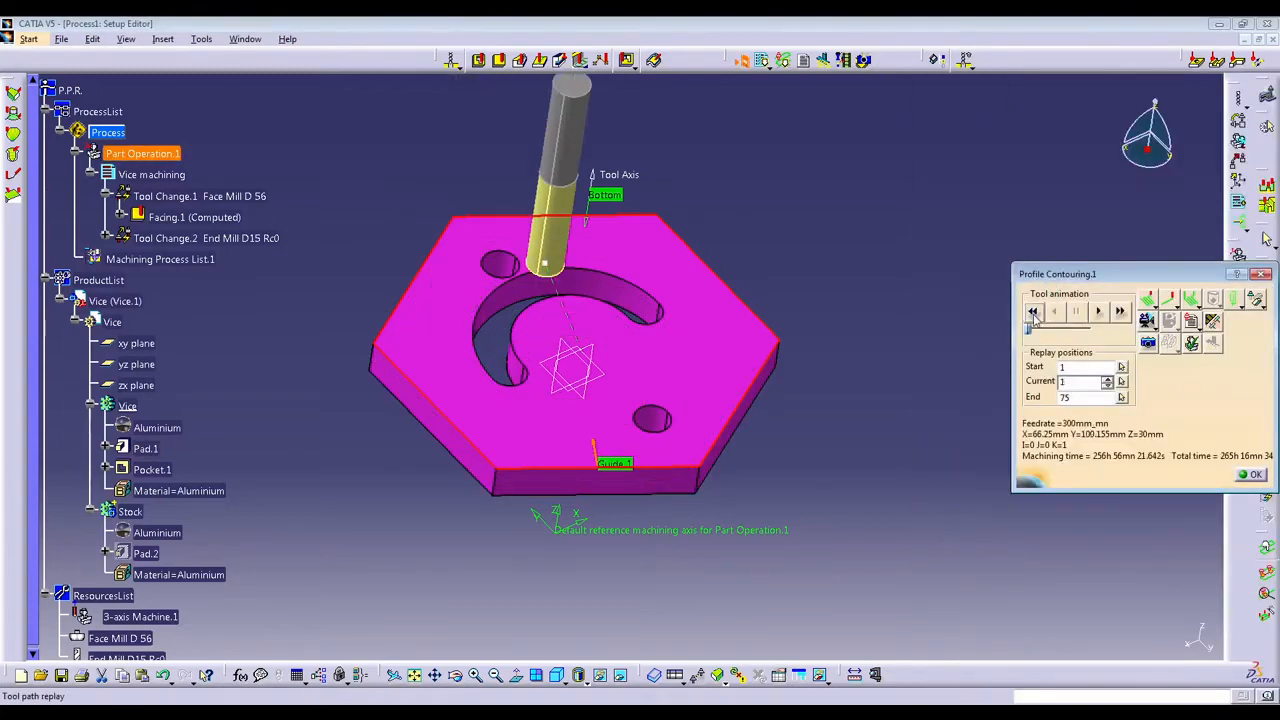
{"action": "left_click", "coordinate": [1101, 314]}
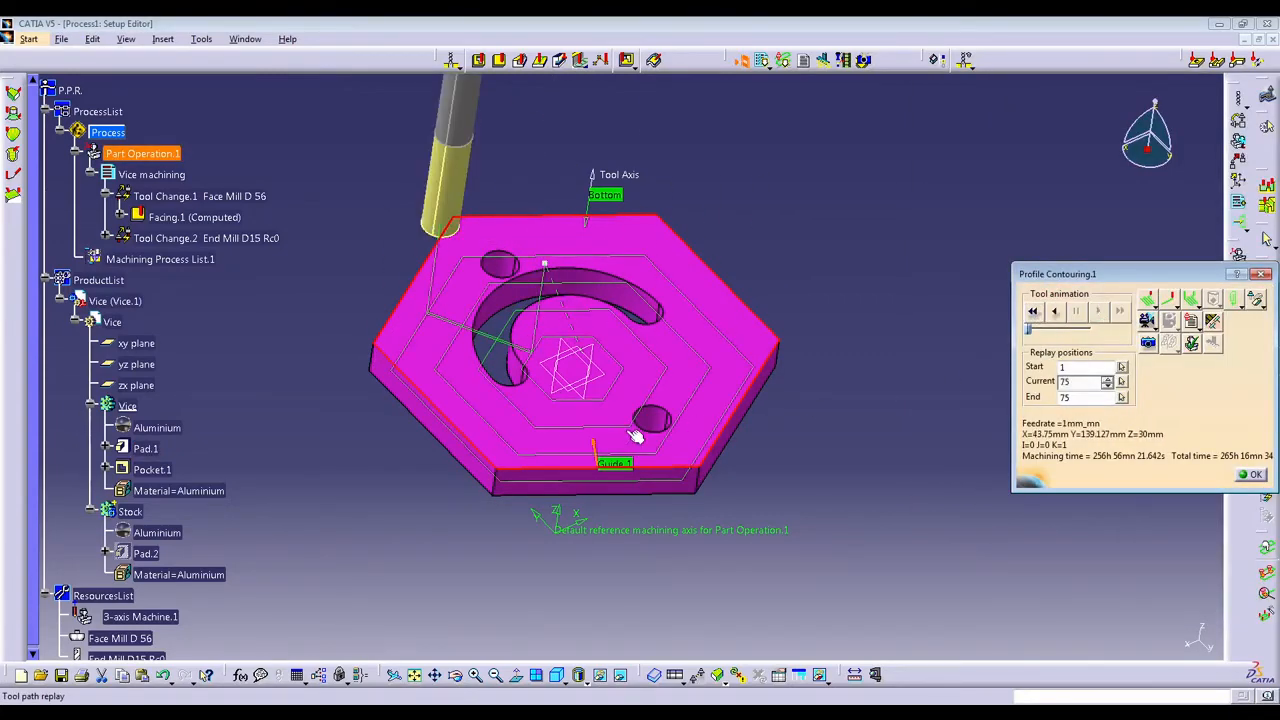
Reverse the Guide 1 direction arrow to point outward from the hexagonal part and replay the tool animation from the start.
{"action": "middle_click_drag", "start_coordinate": [635, 435], "coordinate": [533, 343]}
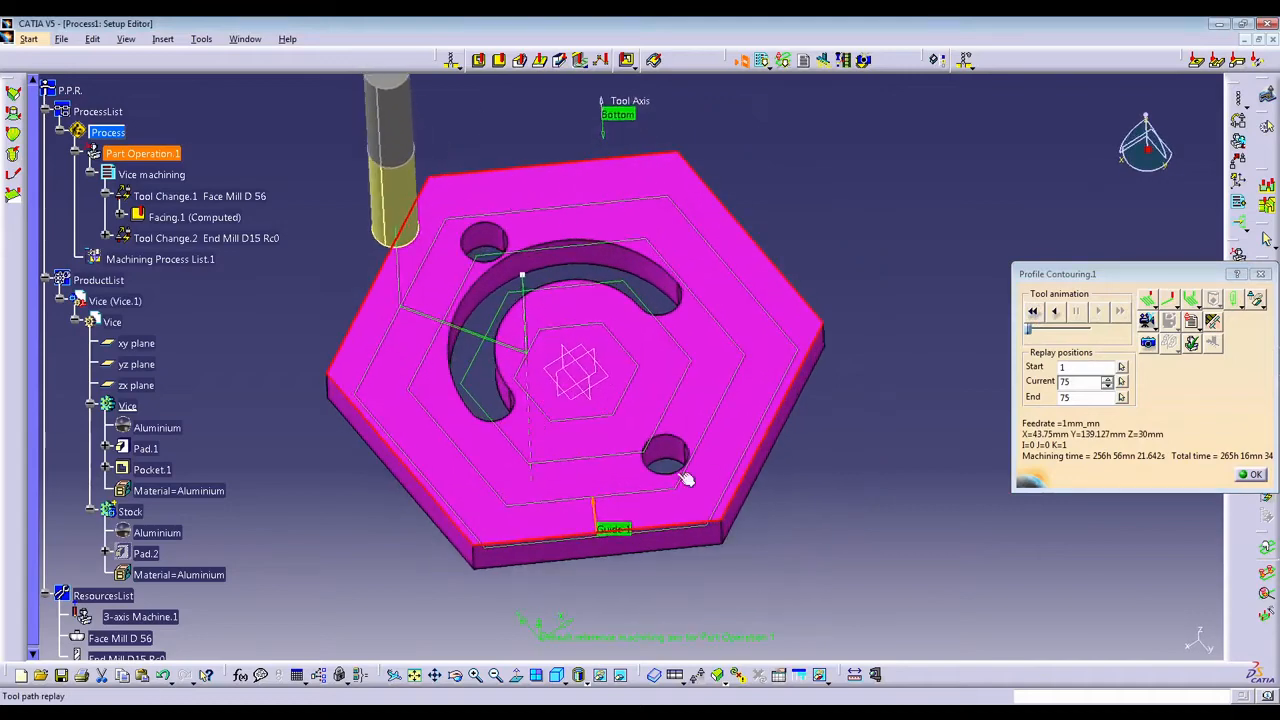
{"action": "left_click", "coordinate": [593, 513]}
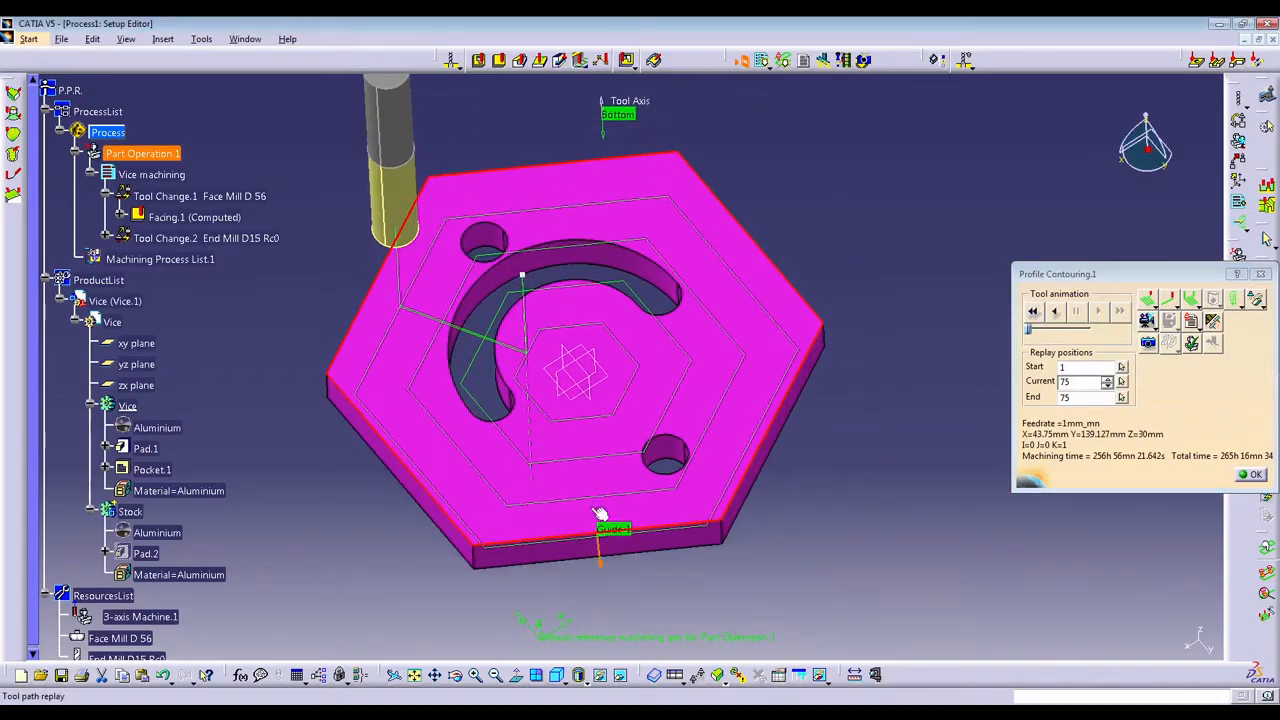
{"action": "left_click", "coordinate": [1032, 312]}
{"action": "left_click", "coordinate": [1097, 312]}
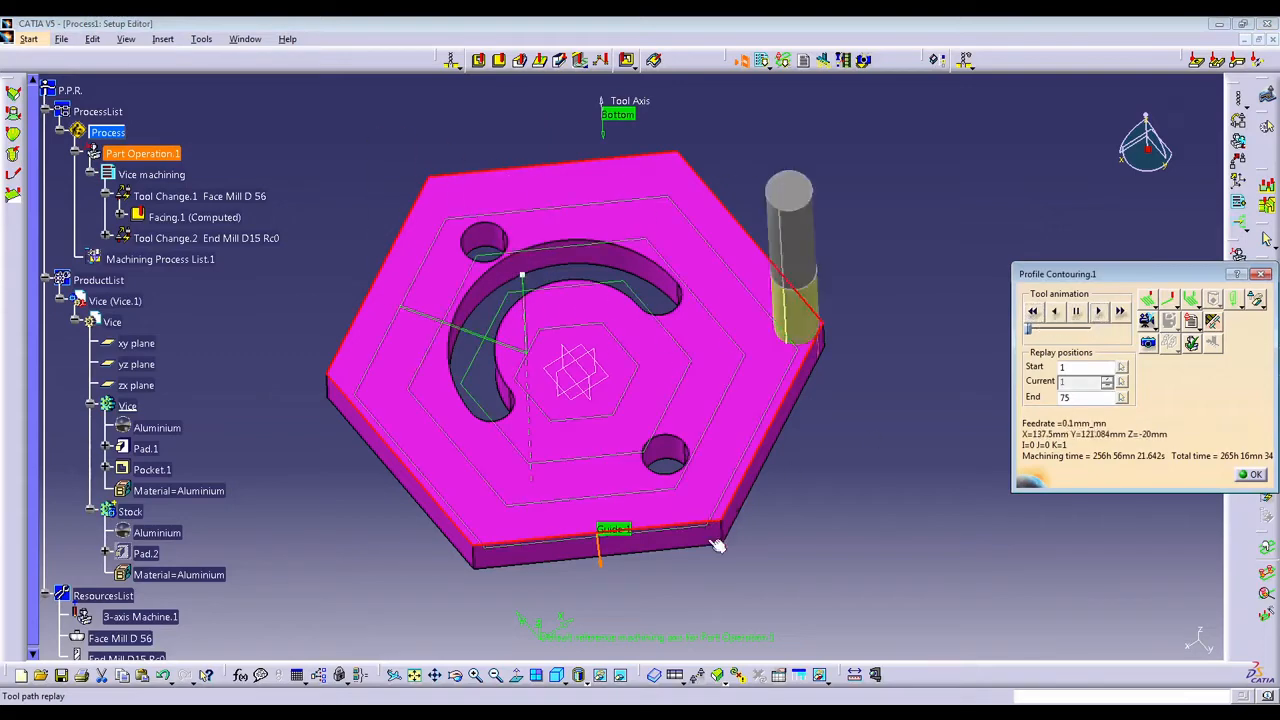
Replay the profile contouring tool path from its start and inspect the machined stock in a photo simulation.
{"action": "middle_click_drag", "start_coordinate": [703, 512], "coordinate": [610, 545]}
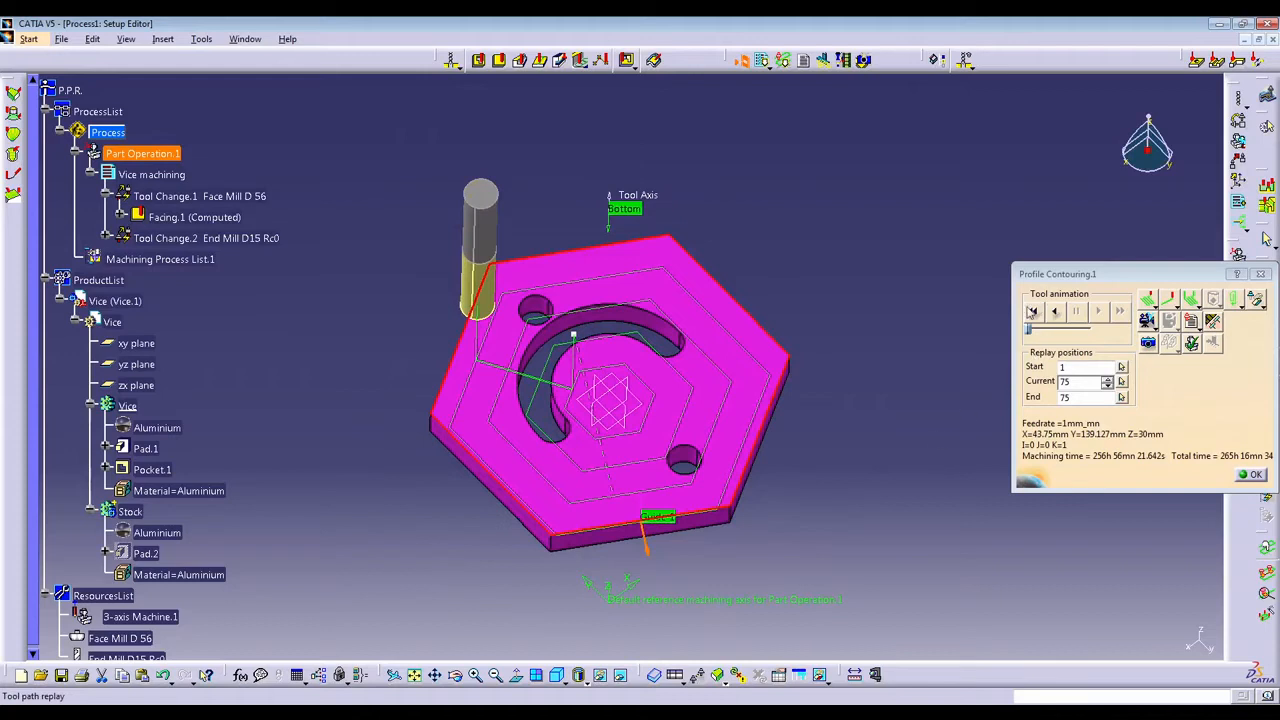
{"action": "left_click", "coordinate": [1033, 311]}
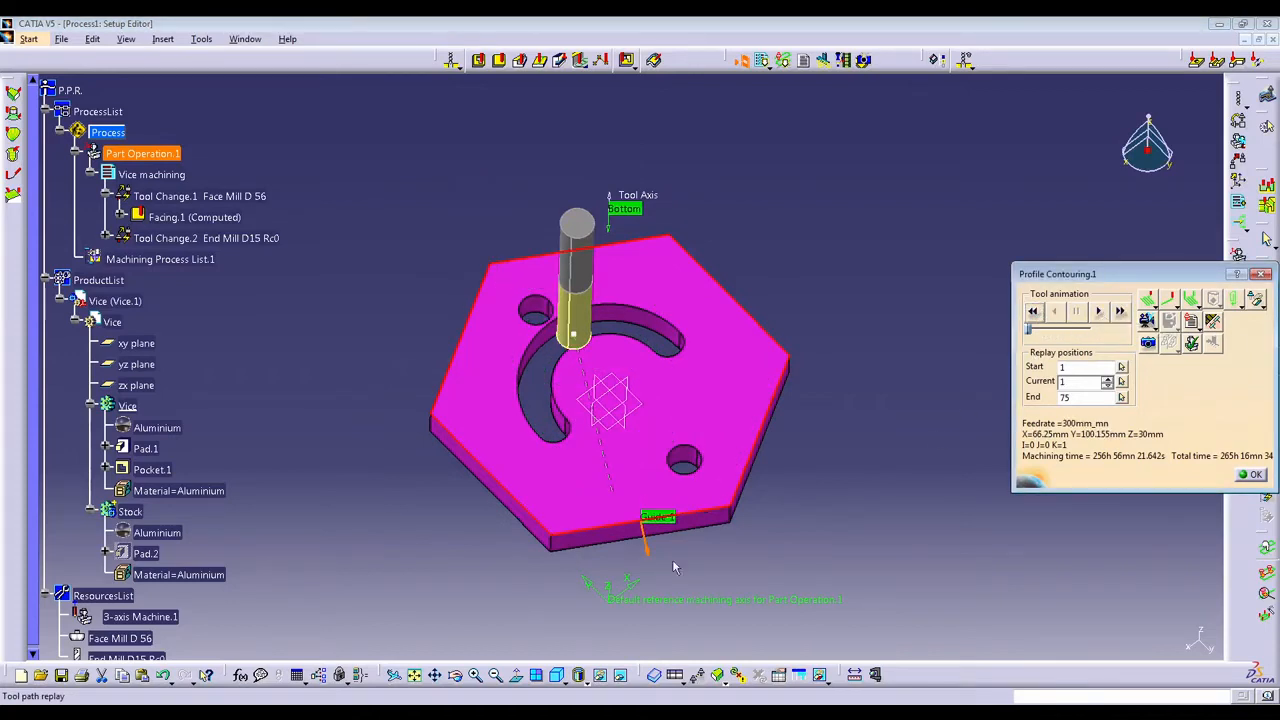
{"action": "left_click", "coordinate": [1098, 311]}
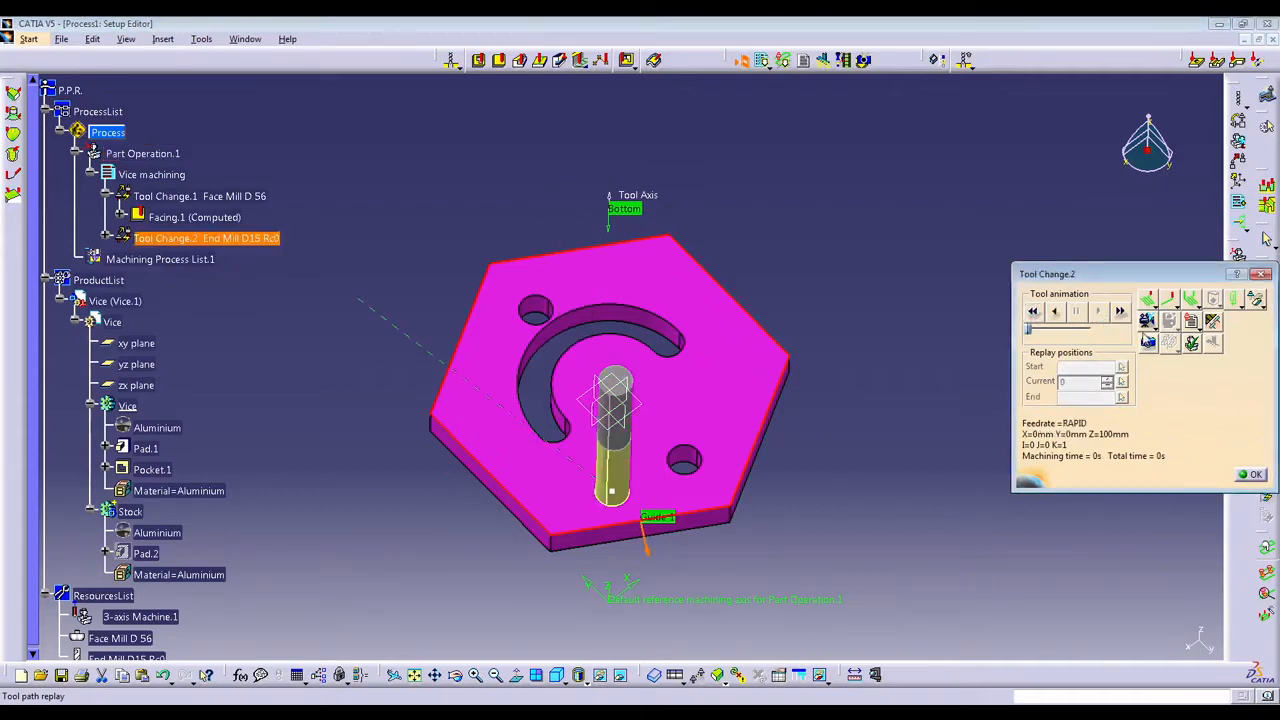
{"action": "left_click", "coordinate": [1148, 342]}
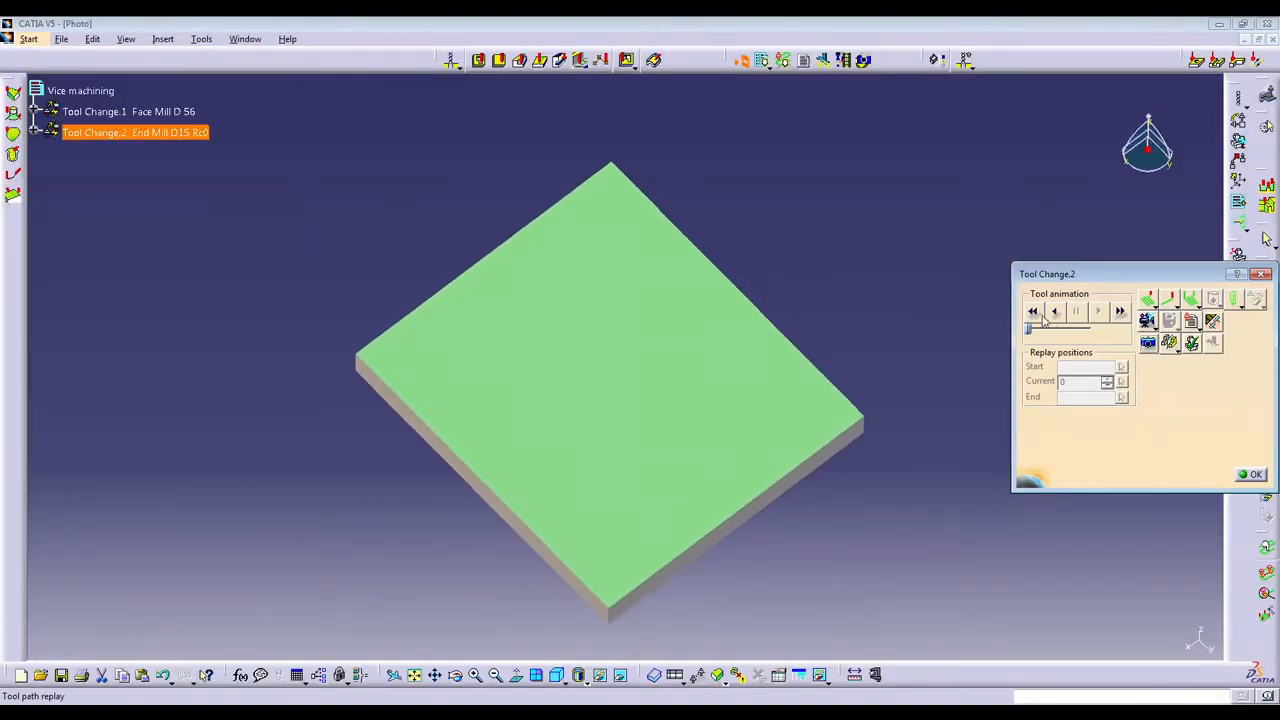
{"action": "left_click", "coordinate": [1034, 312]}
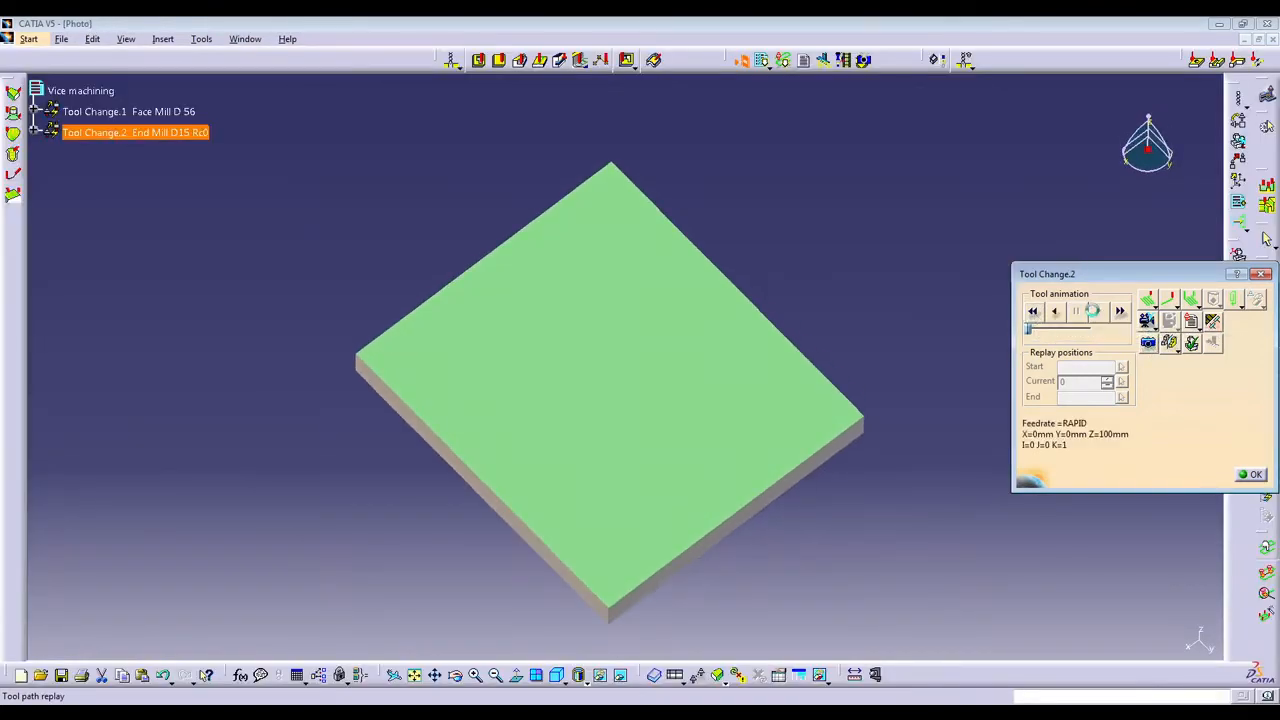
{"action": "left_click", "coordinate": [1244, 475]}
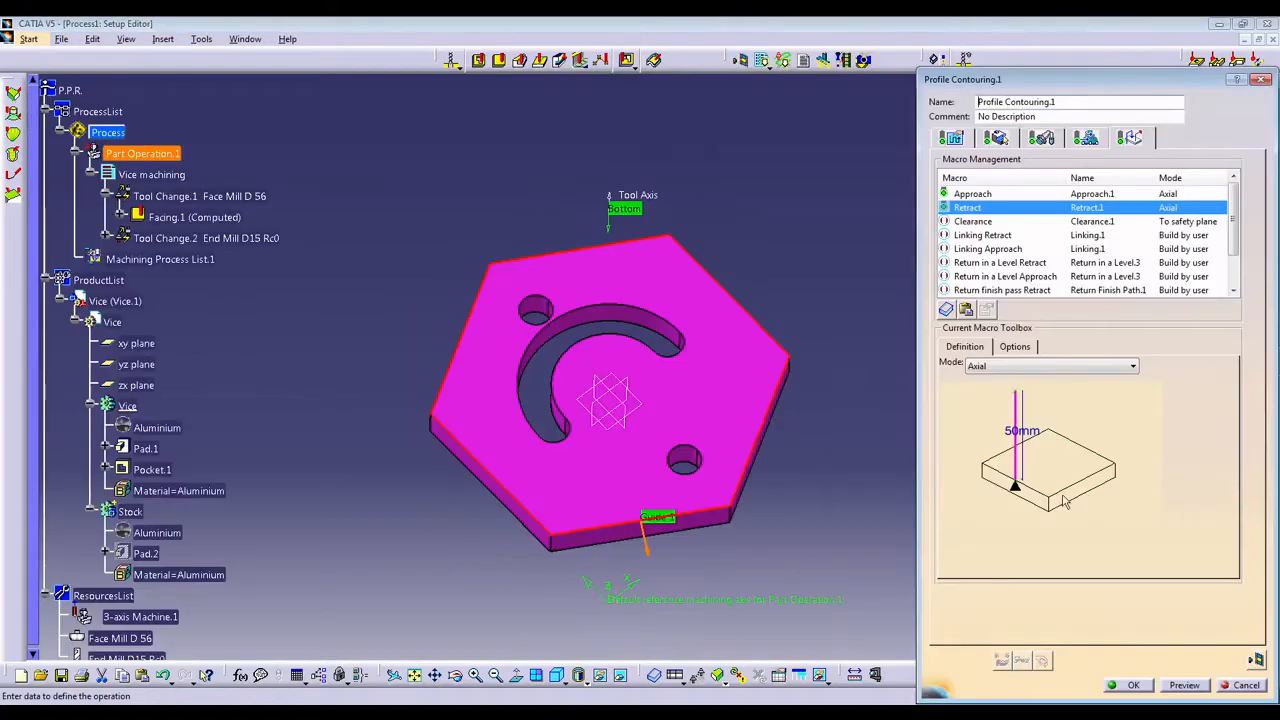
Point the Guide 1 direction outward from the hexagon and set the stepover to 4 paths, 15 mm apart, with 2 mm maximum depth of cut.
{"action": "left_click", "coordinate": [994, 140]}
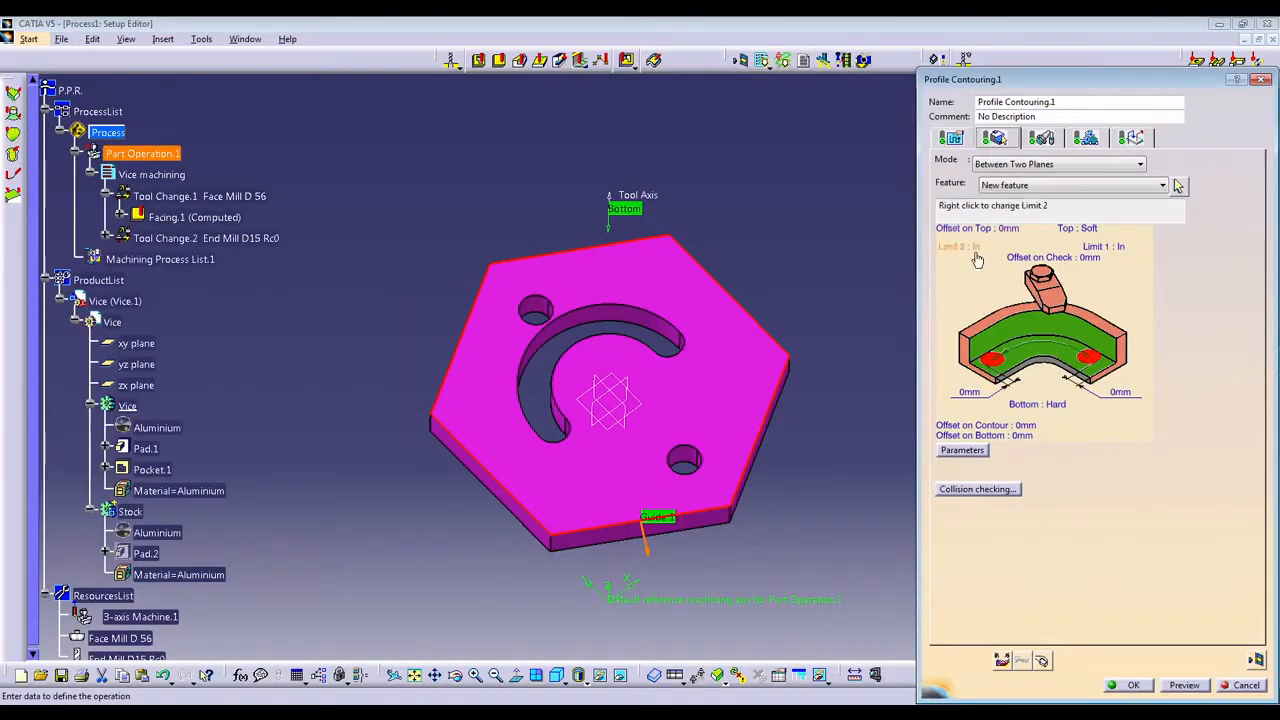
{"action": "left_click", "coordinate": [646, 545]}
{"action": "left_click", "coordinate": [636, 500]}
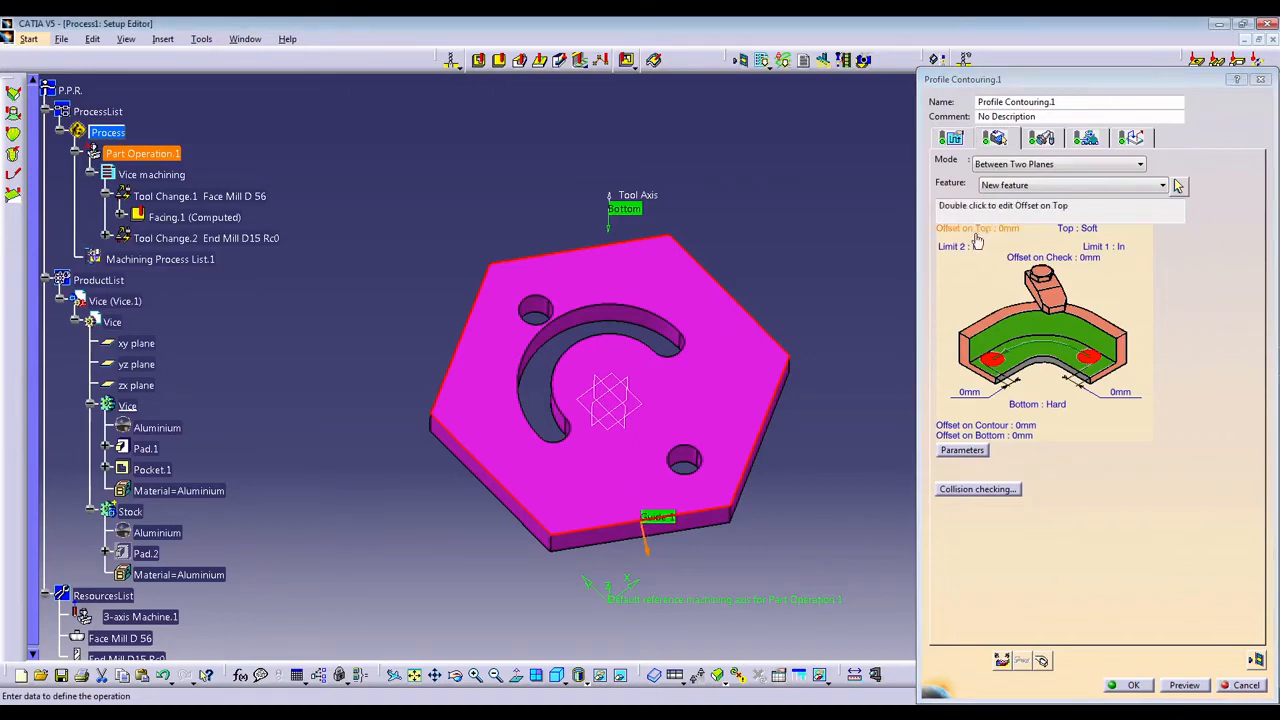
{"action": "left_click", "coordinate": [950, 138]}
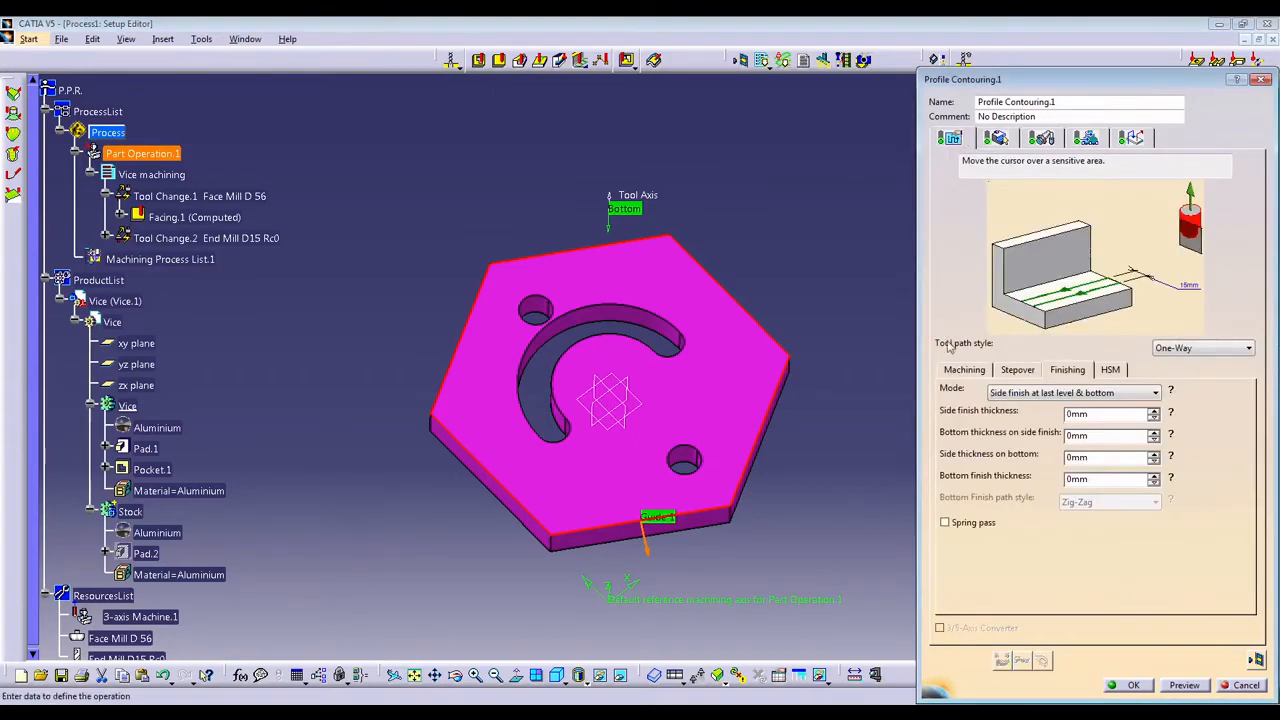
{"action": "left_click", "coordinate": [964, 370]}
{"action": "left_click", "coordinate": [1001, 370]}
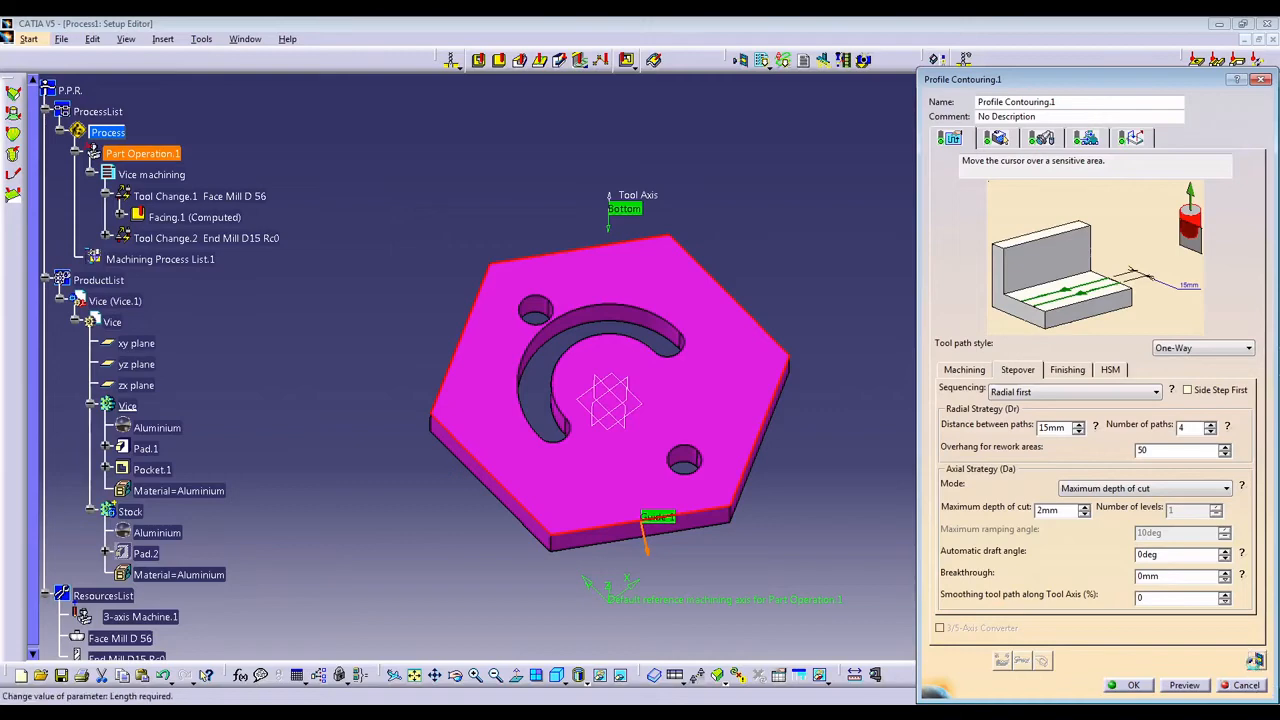
Compute the updated profile contouring tool path and replay it around the hexagon.
{"action": "left_click", "coordinate": [1256, 660]}
{"action": "left_click", "coordinate": [1033, 311]}
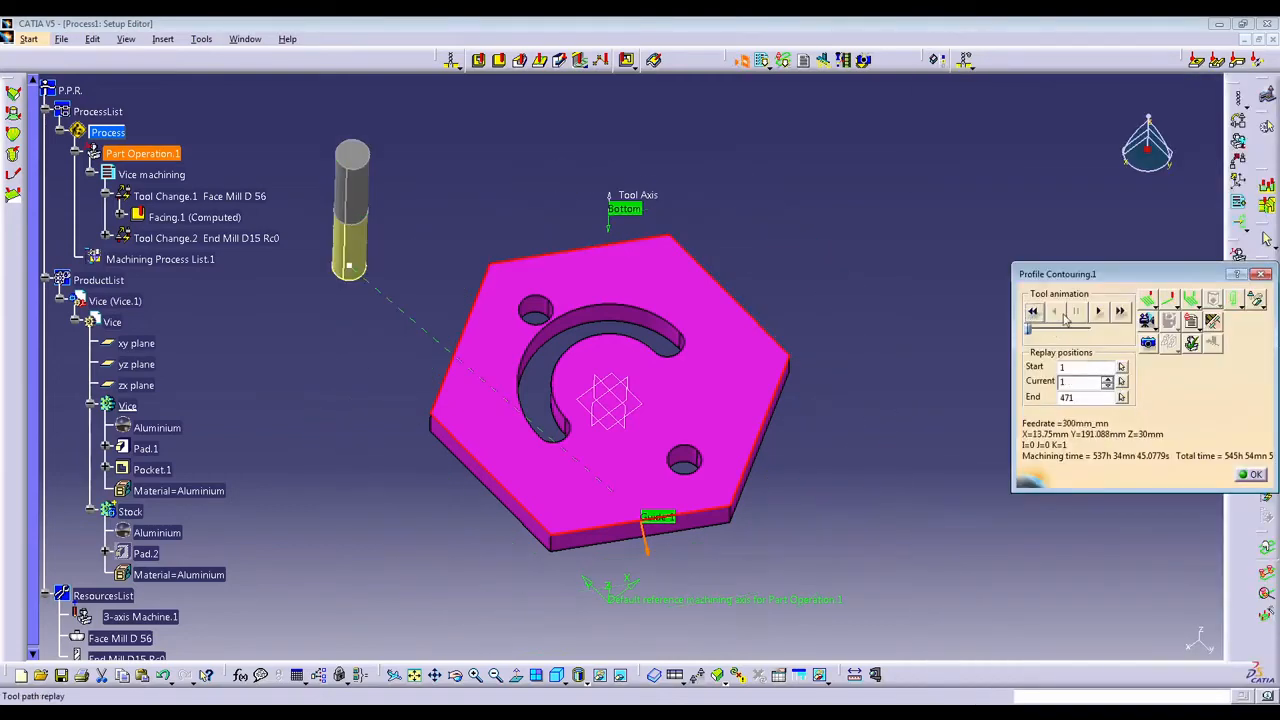
{"action": "left_click", "coordinate": [1098, 313]}
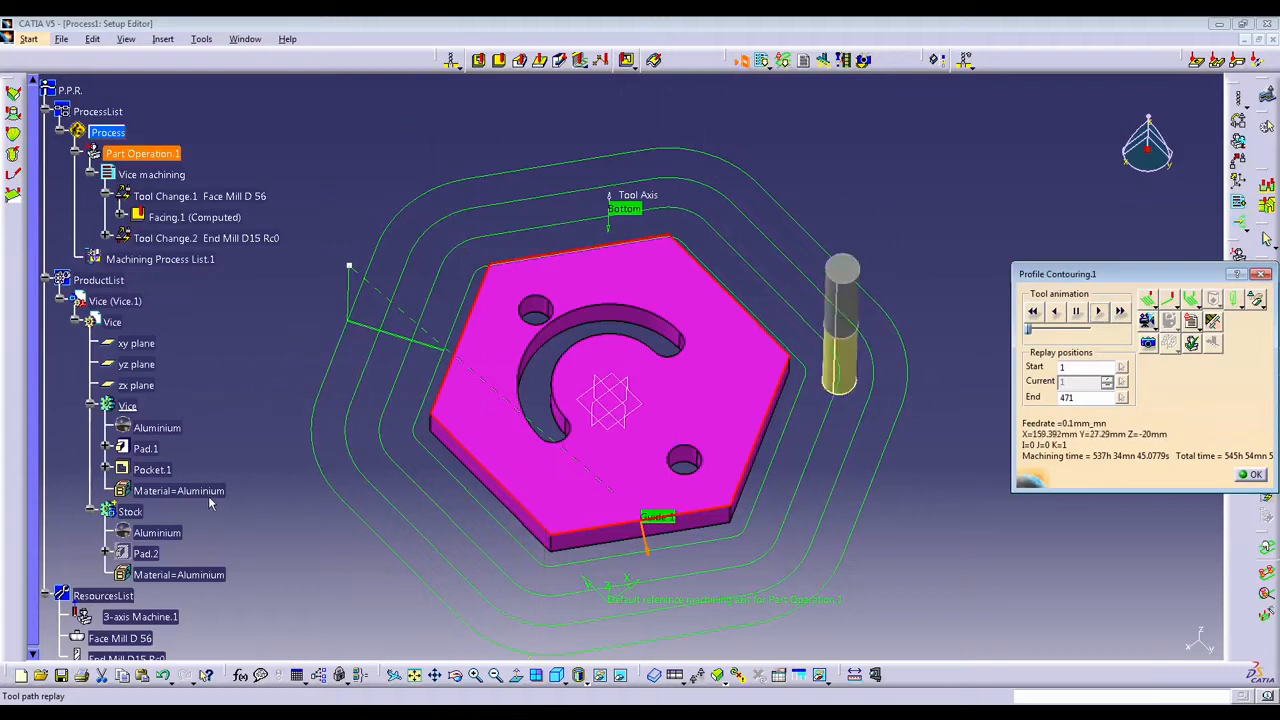
Make the Stock body's Pad.2 visible around the hexagonal part for comparison with the tool path.
{"action": "right_click", "coordinate": [133, 511]}
{"action": "left_click", "coordinate": [172, 556]}
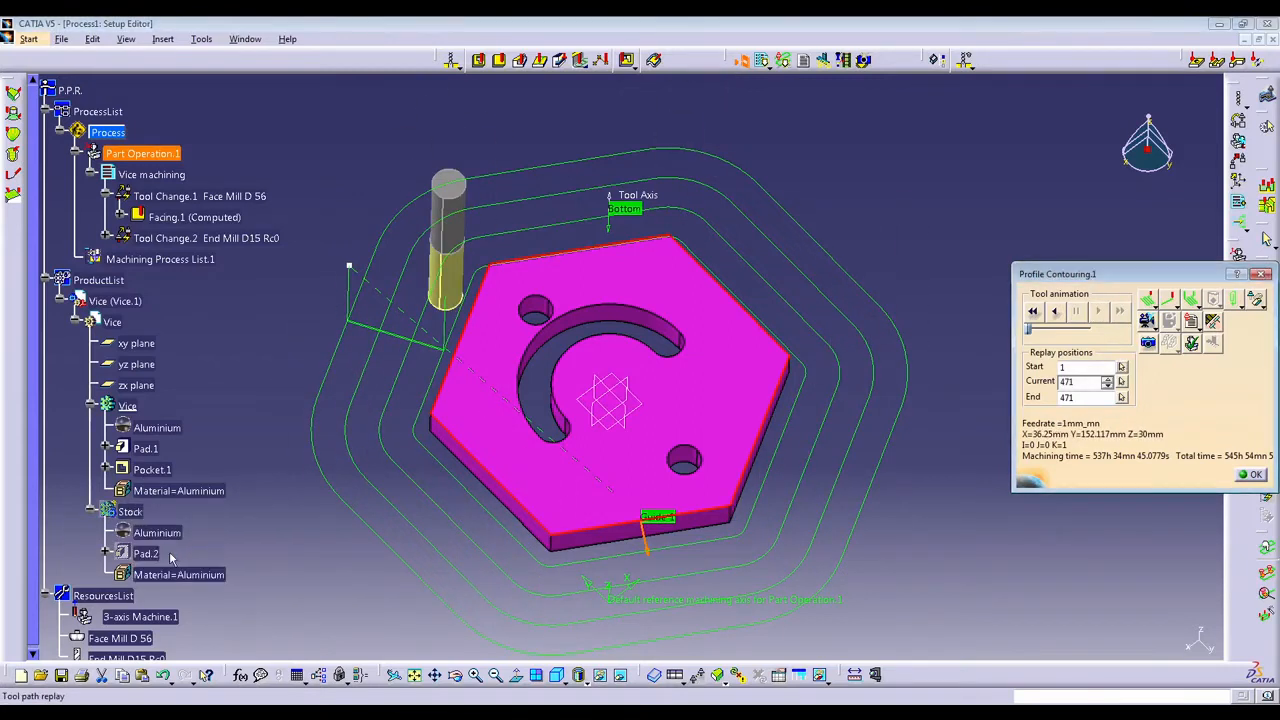
{"action": "right_click", "coordinate": [133, 514]}
{"action": "left_click", "coordinate": [176, 558]}
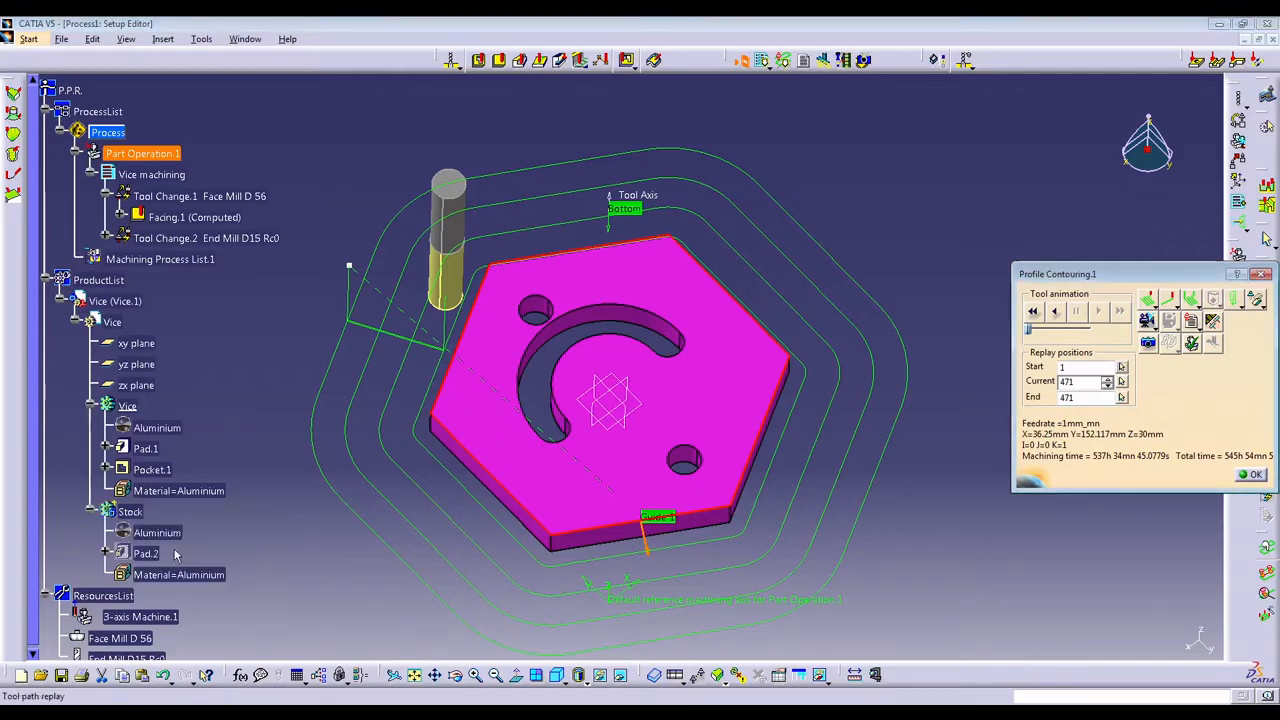
{"action": "right_click", "coordinate": [146, 551]}
{"action": "left_click", "coordinate": [188, 590]}
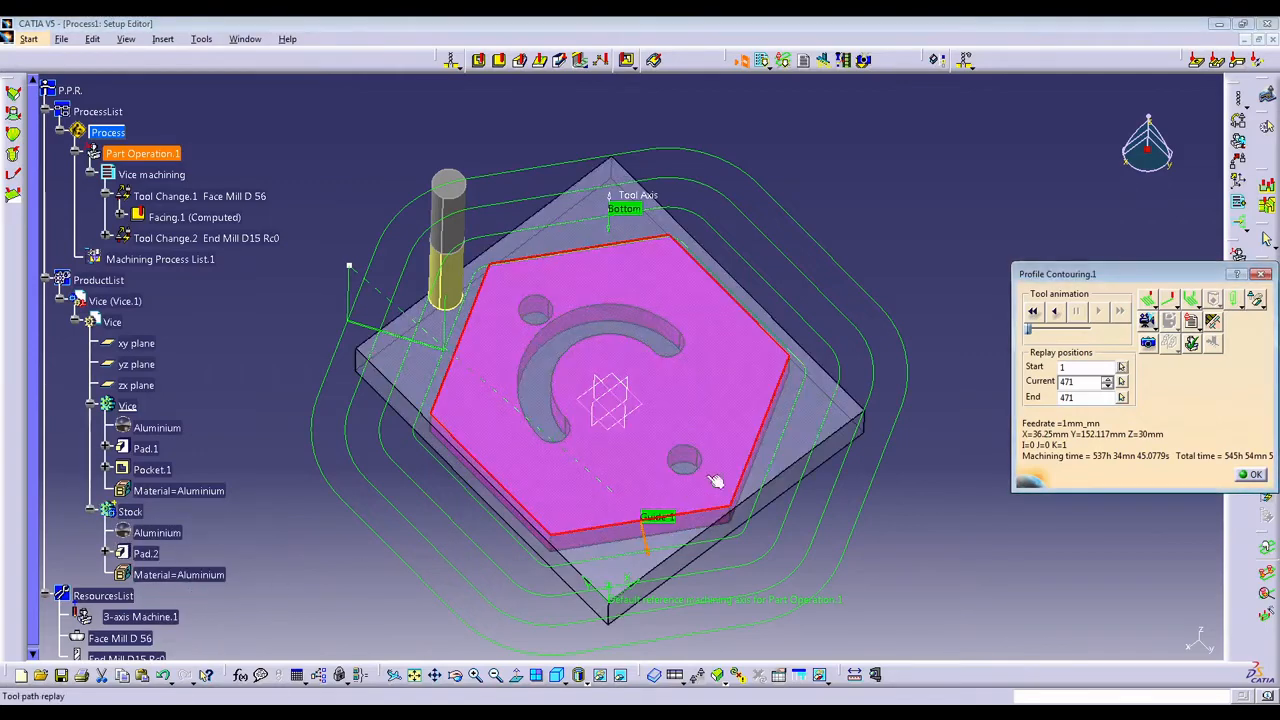
Replay the contouring passes against the visible stock block to check how far they reach beyond its edges.
{"action": "middle_click_drag", "start_coordinate": [715, 481], "coordinate": [602, 513]}
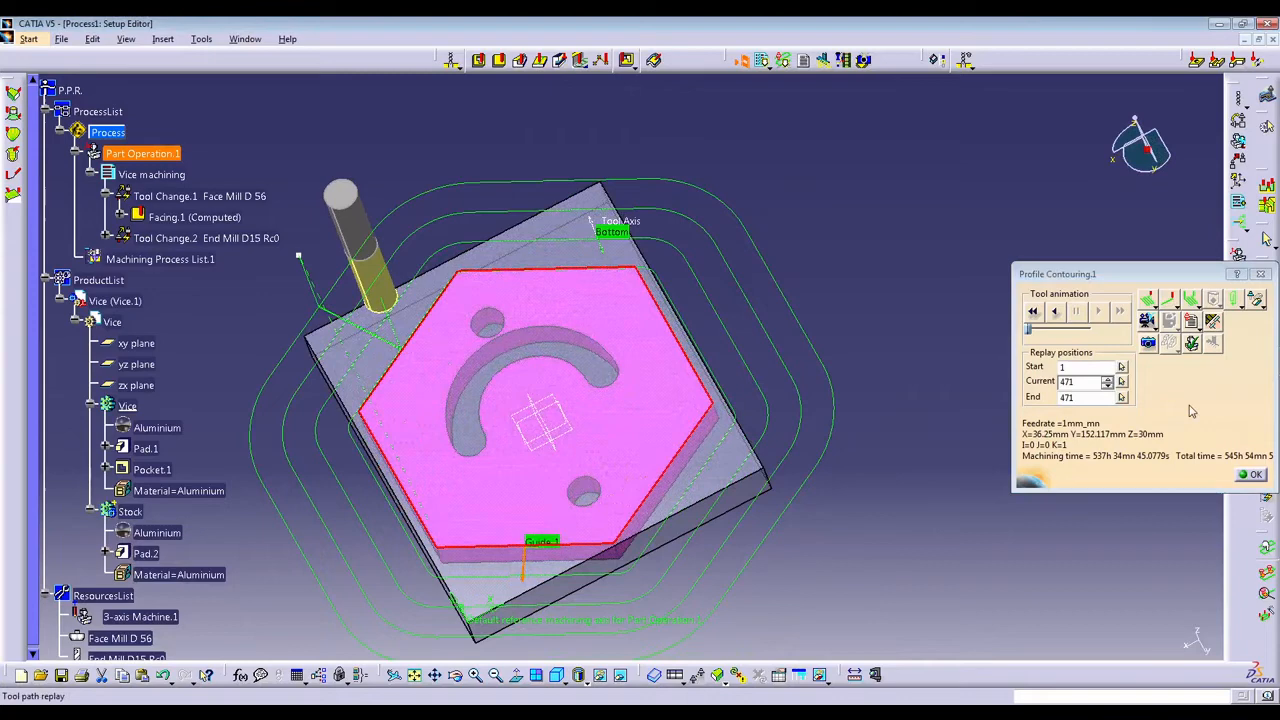
{"action": "left_click", "coordinate": [1036, 313]}
{"action": "left_click", "coordinate": [1097, 312]}
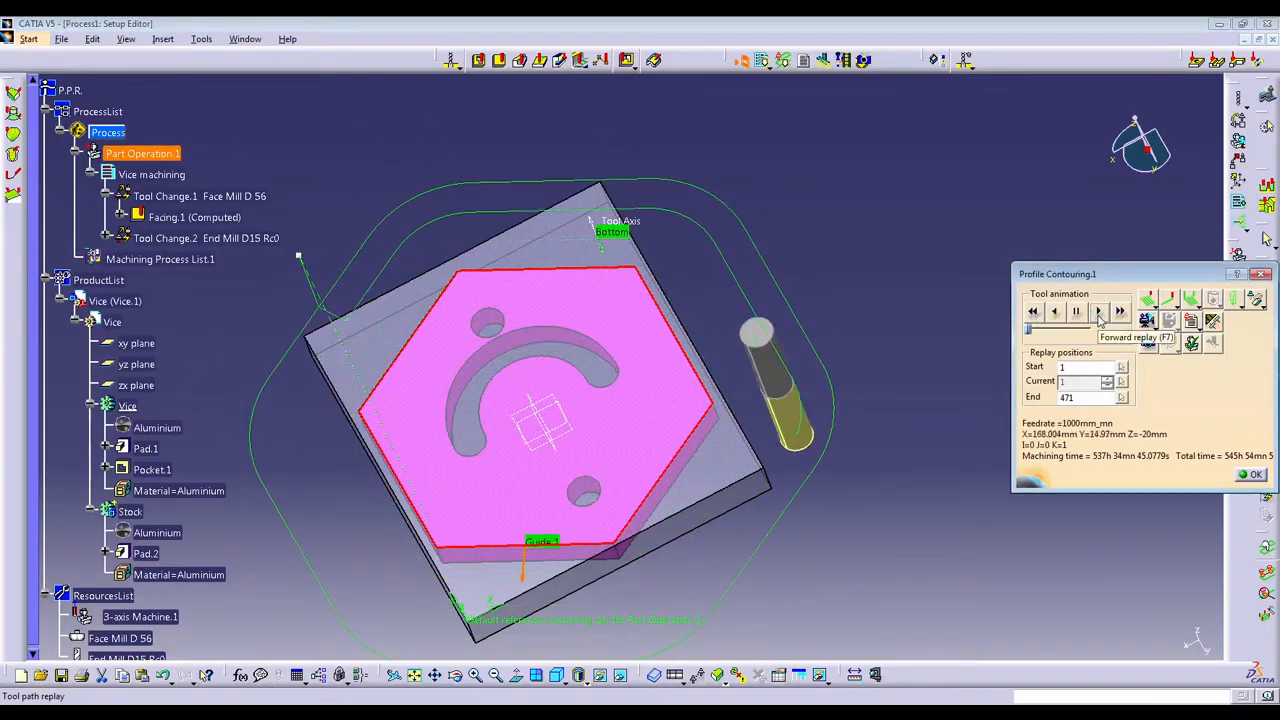
{"action": "middle_click_drag", "start_coordinate": [567, 330], "coordinate": [626, 264]}
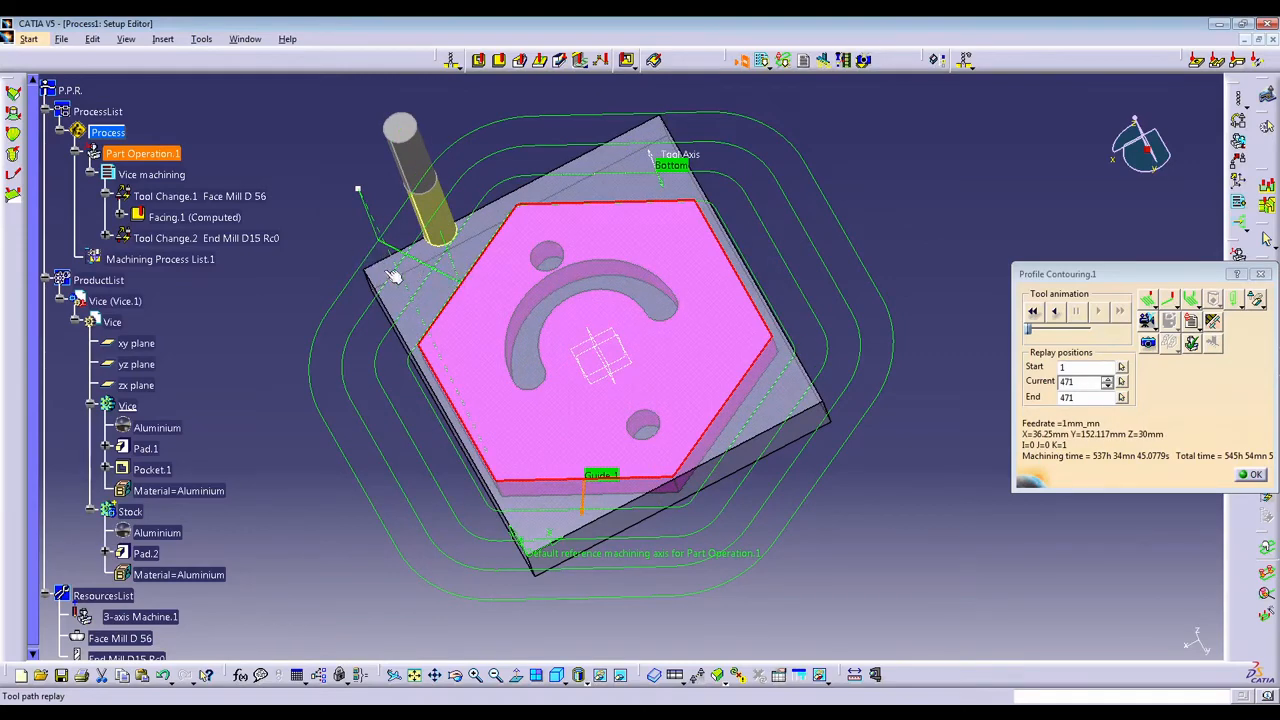
{"action": "left_click", "coordinate": [1034, 311]}
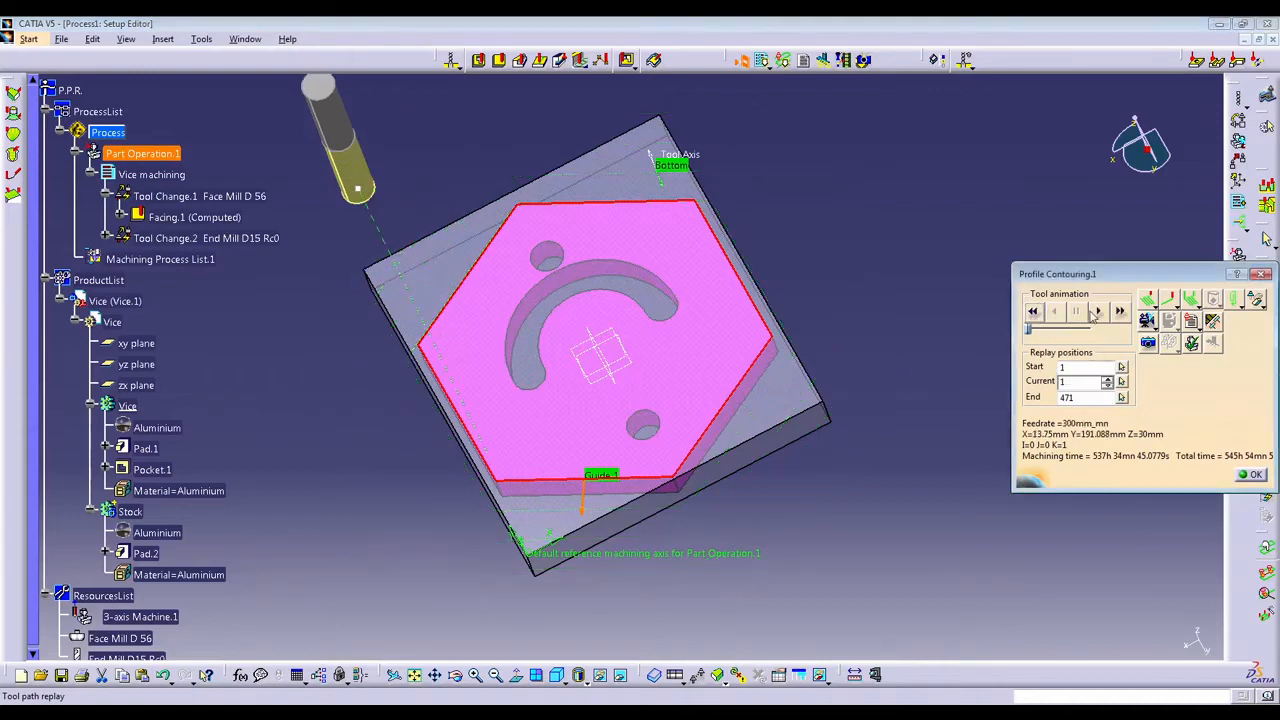
{"action": "left_click", "coordinate": [1098, 311]}
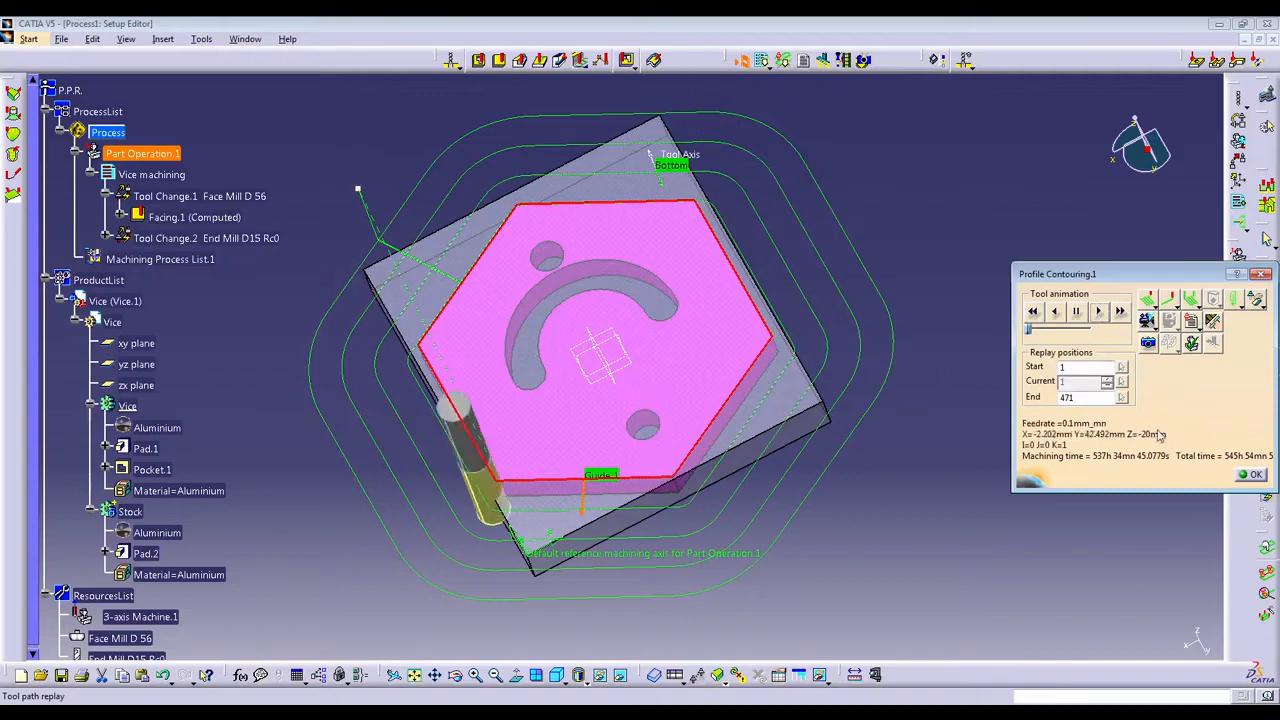
{"action": "left_click", "coordinate": [1253, 476]}
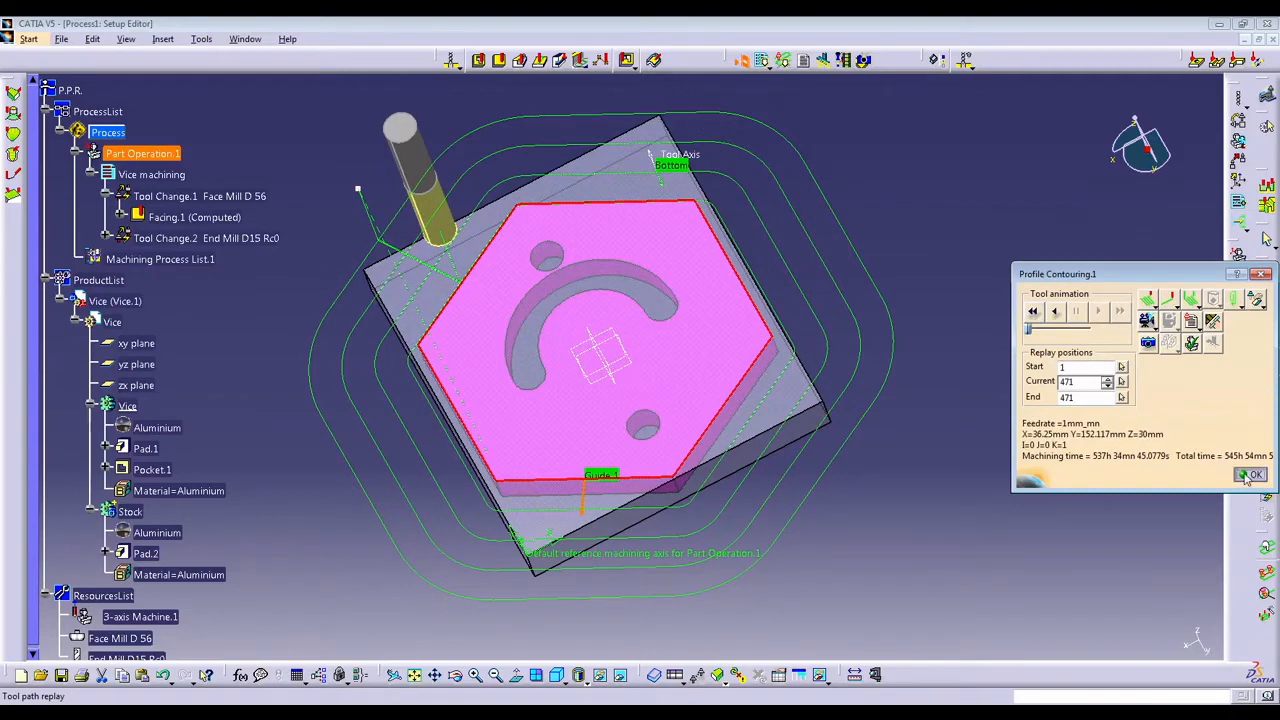
Set the number of radial paths to 3 and replay the recomputed tool path from its start.
{"action": "left_click", "coordinate": [1058, 371]}
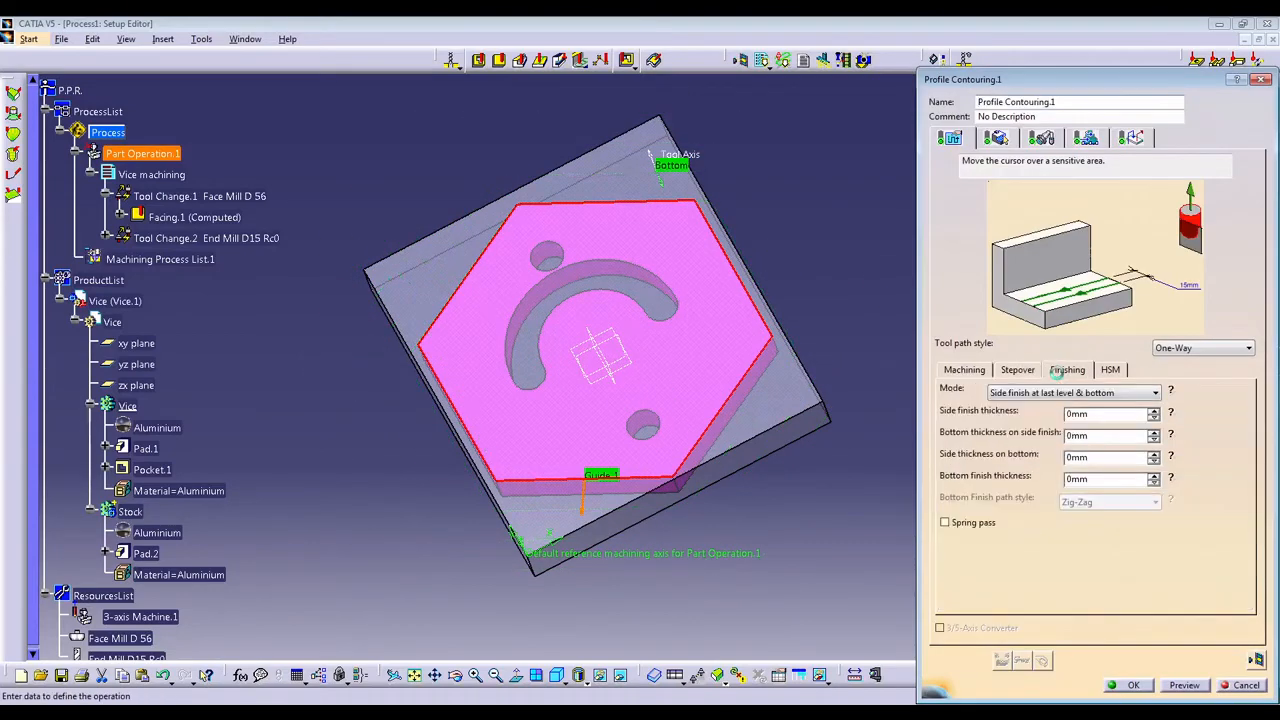
{"action": "left_click", "coordinate": [1026, 372]}
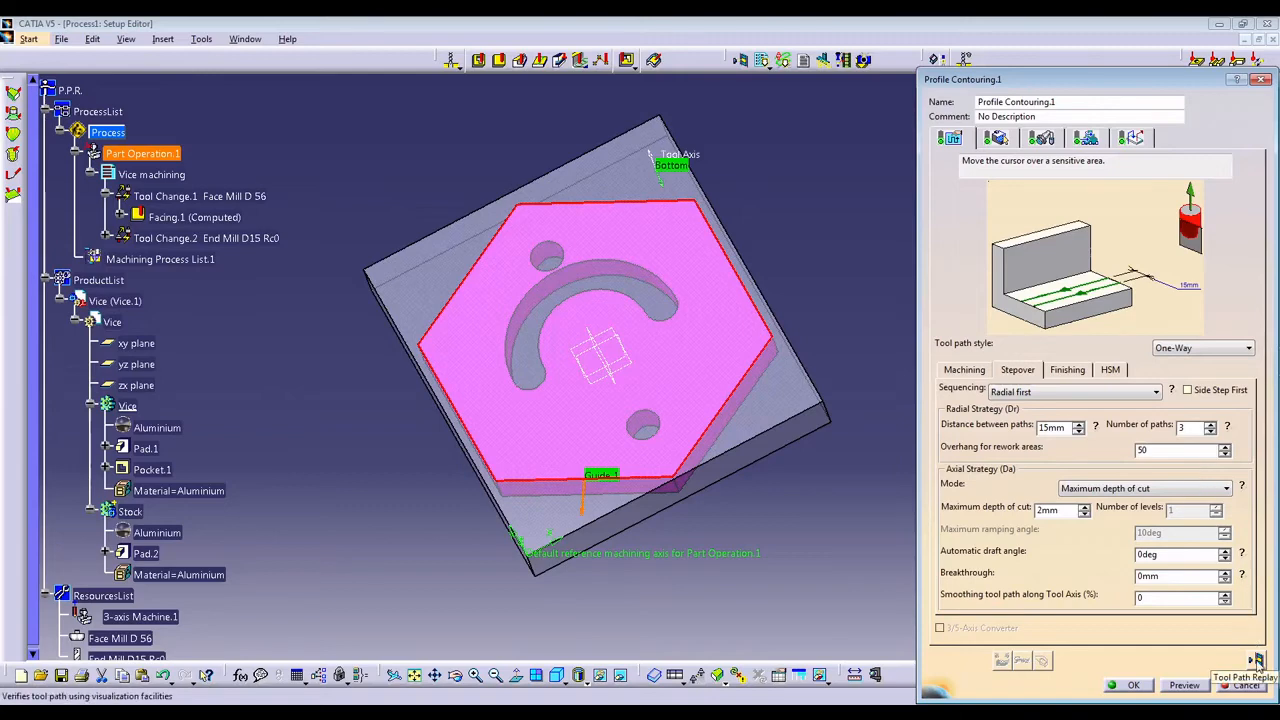
{"action": "left_click", "coordinate": [1257, 662]}
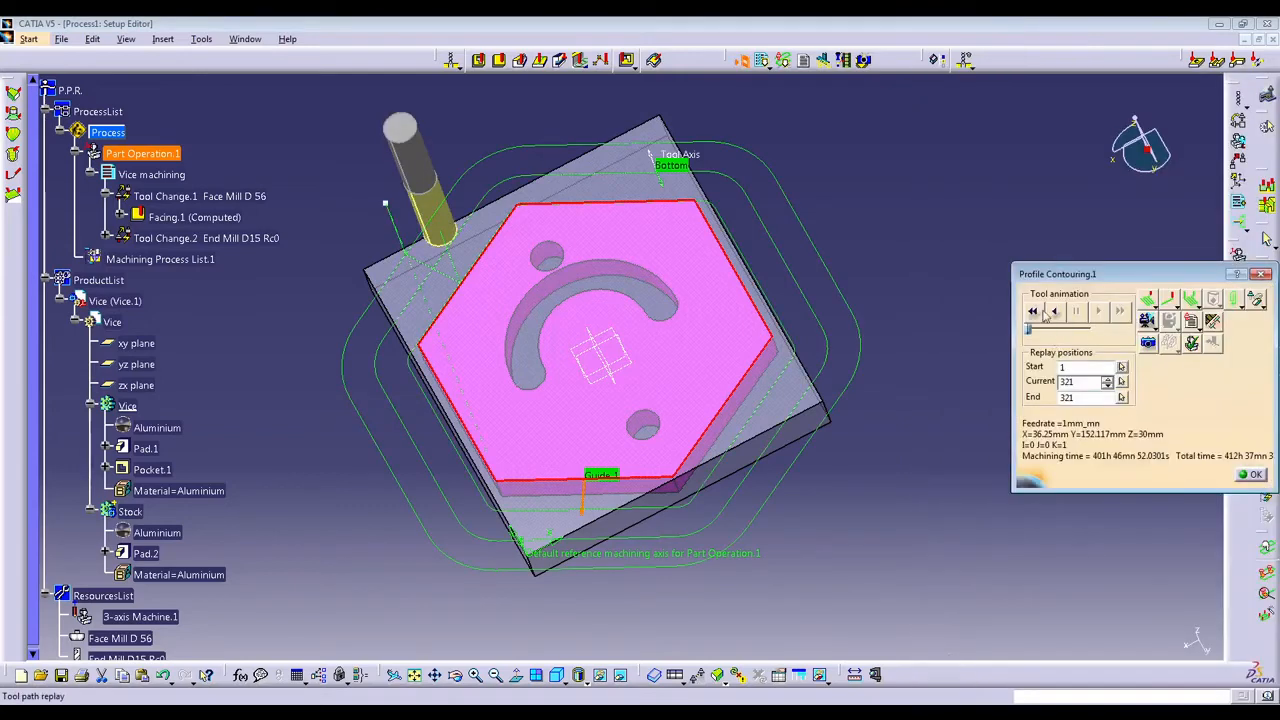
{"action": "left_click", "coordinate": [1036, 312]}
{"action": "left_click", "coordinate": [1097, 312]}
Inspect the machined hexagon from several sides in a photo simulation and accept the Profile Contouring.1 operation.
{"action": "left_click", "coordinate": [1147, 342]}
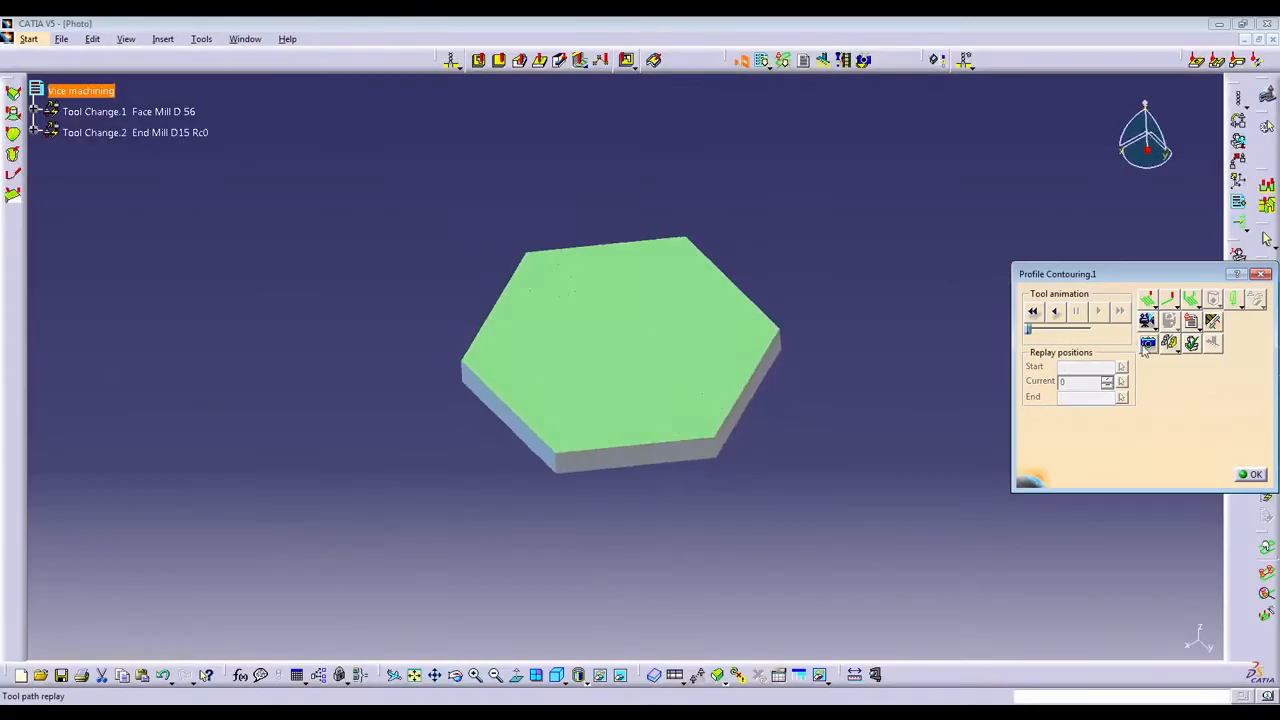
{"action": "middle_click_drag", "start_coordinate": [554, 350], "coordinate": [640, 400]}
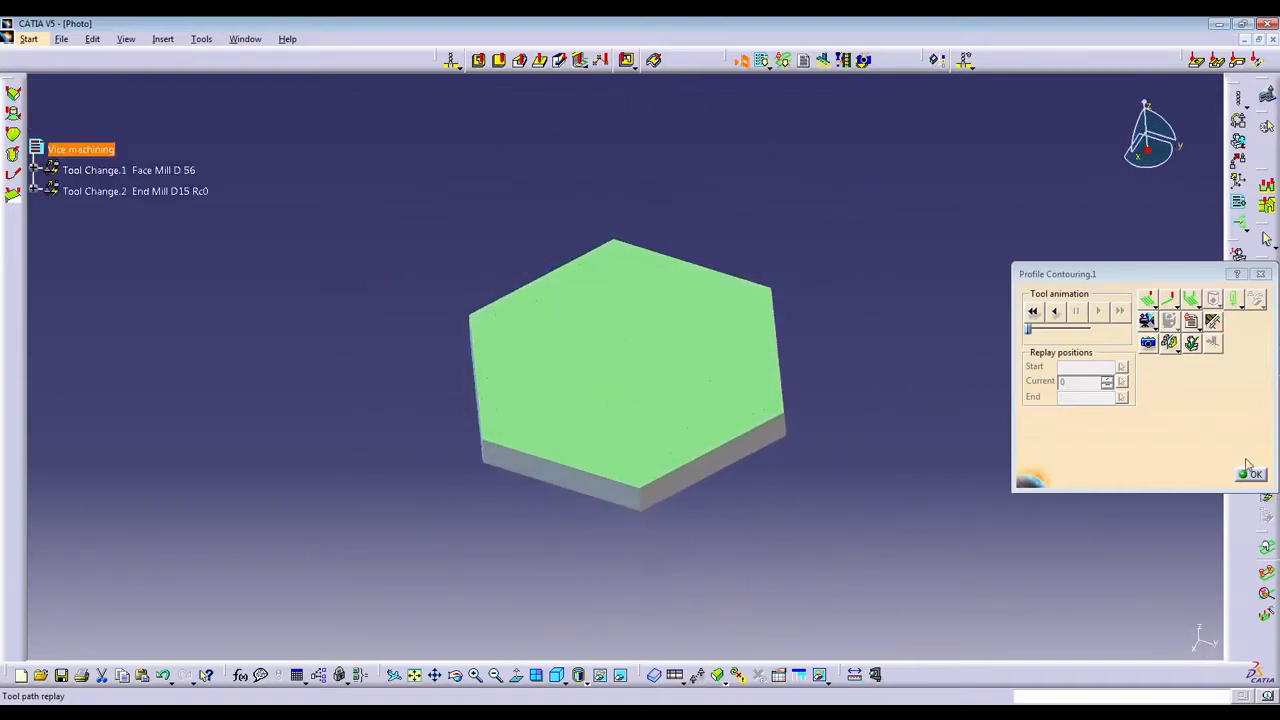
{"action": "left_click", "coordinate": [1177, 352]}
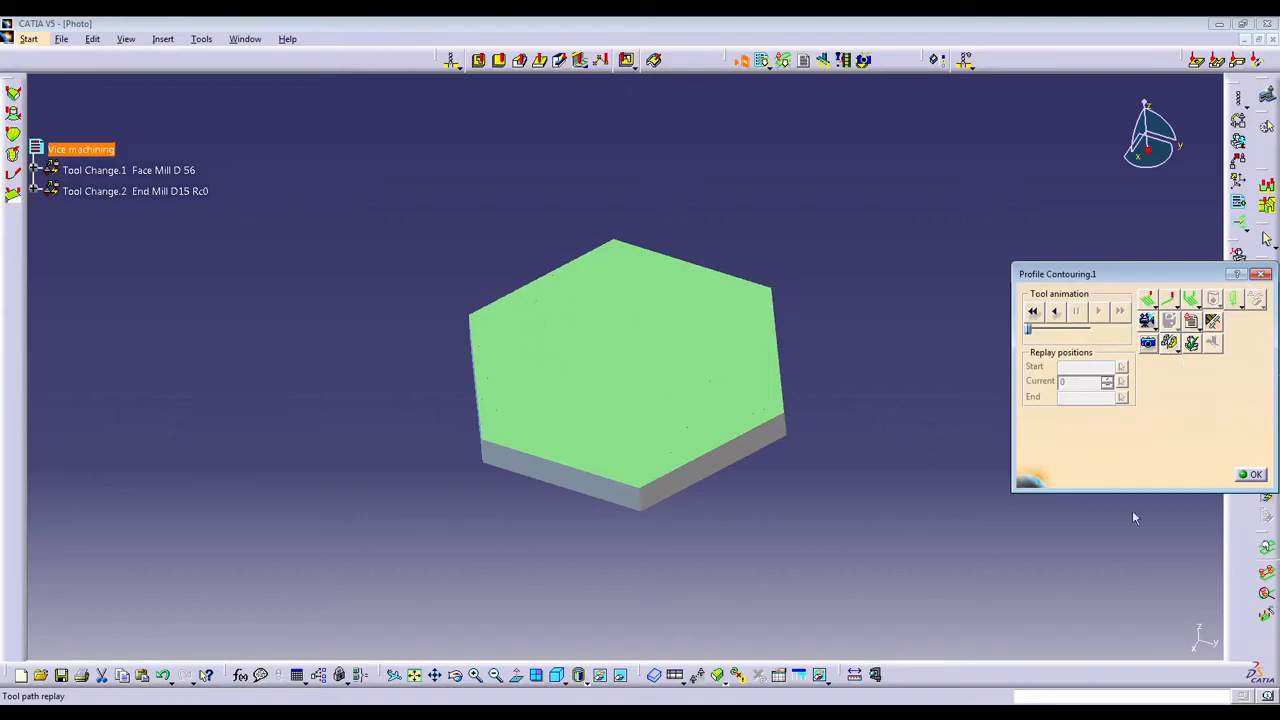
{"action": "left_click", "coordinate": [1242, 476]}
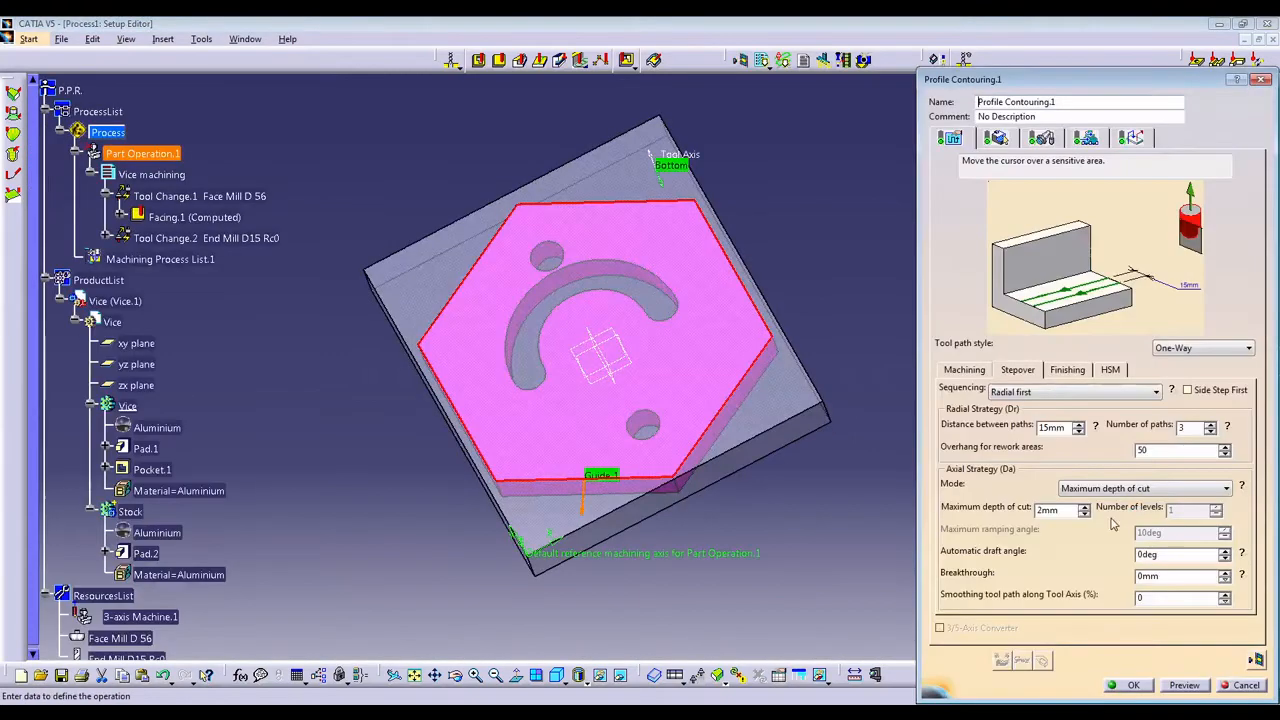
{"action": "left_click", "coordinate": [1128, 686]}
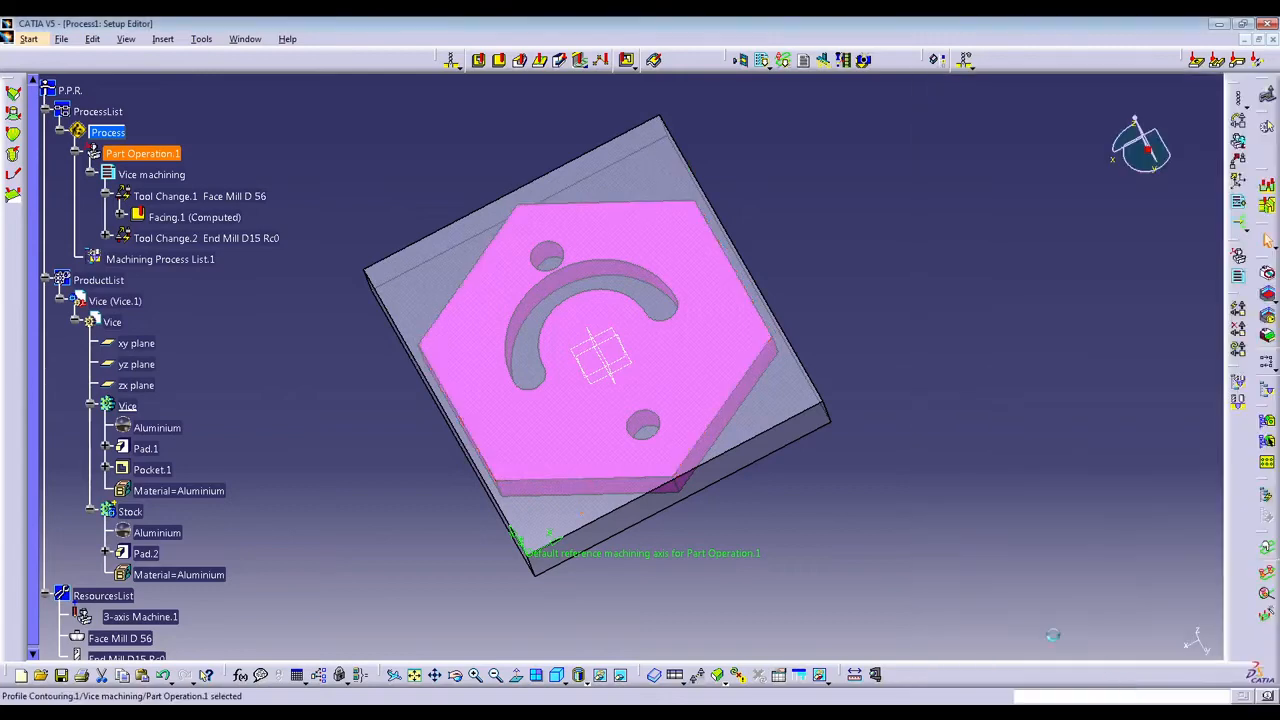
Hide the entire Stock body so that only the Vice part is displayed.
{"action": "middle_click_drag", "start_coordinate": [281, 370], "coordinate": [659, 333]}
{"action": "left_click_drag", "start_coordinate": [659, 333], "coordinate": [543, 383]}
{"action": "scroll", "coordinate": [543, 383], "scroll_direction": "down", "scroll_amount": 1}
{"action": "middle_click_drag", "start_coordinate": [543, 383], "coordinate": [532, 395]}
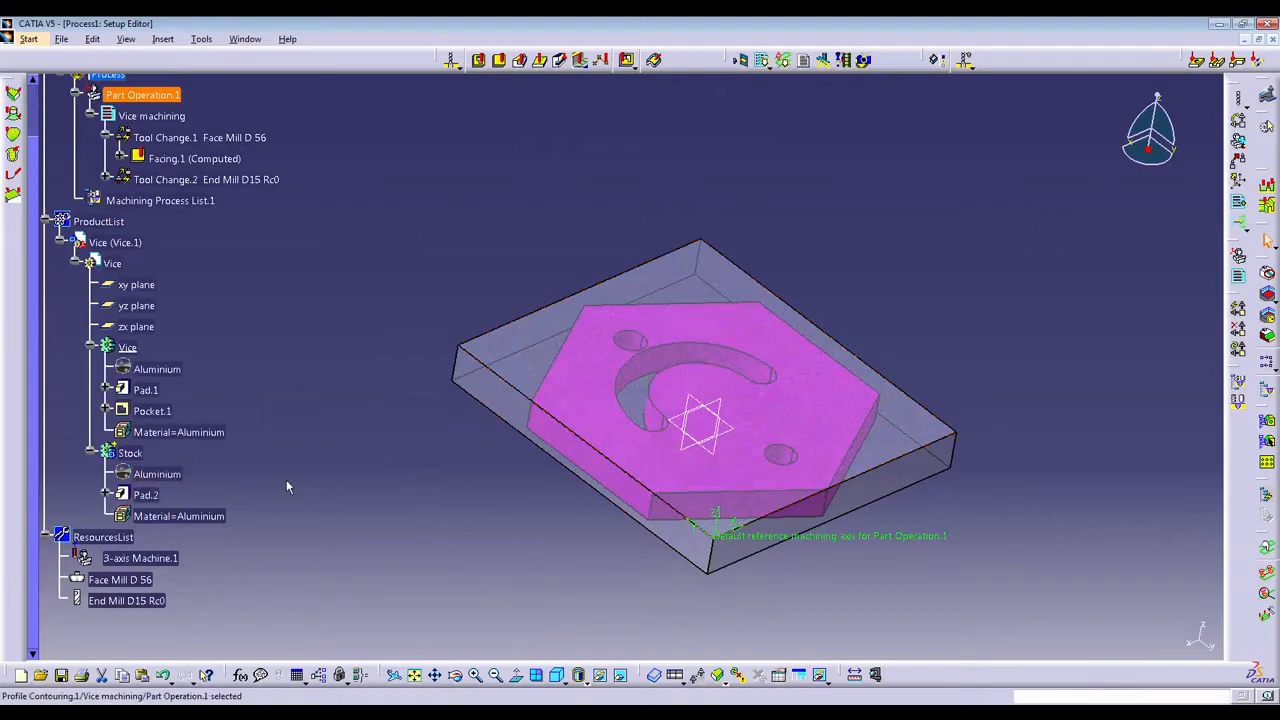
{"action": "right_click", "coordinate": [584, 330]}
{"action": "left_click", "coordinate": [630, 380]}
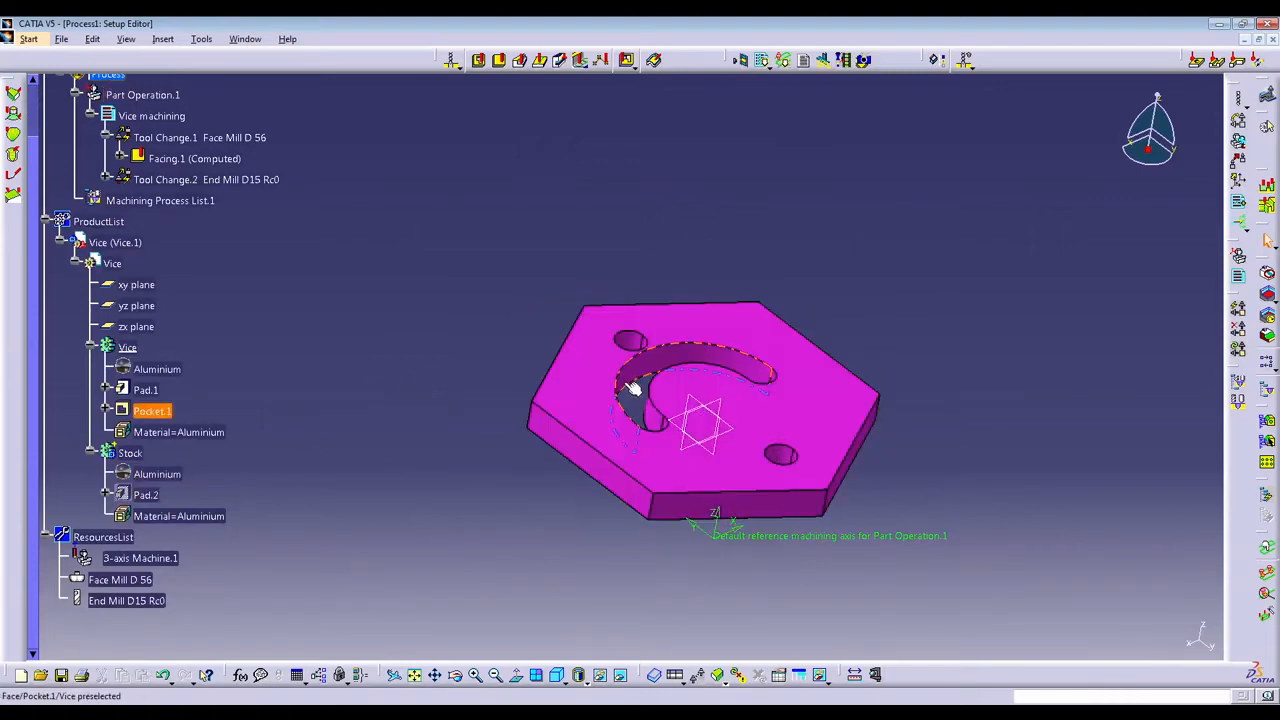
{"action": "right_click", "coordinate": [138, 494]}
{"action": "left_click", "coordinate": [178, 545]}
{"action": "right_click", "coordinate": [130, 457]}
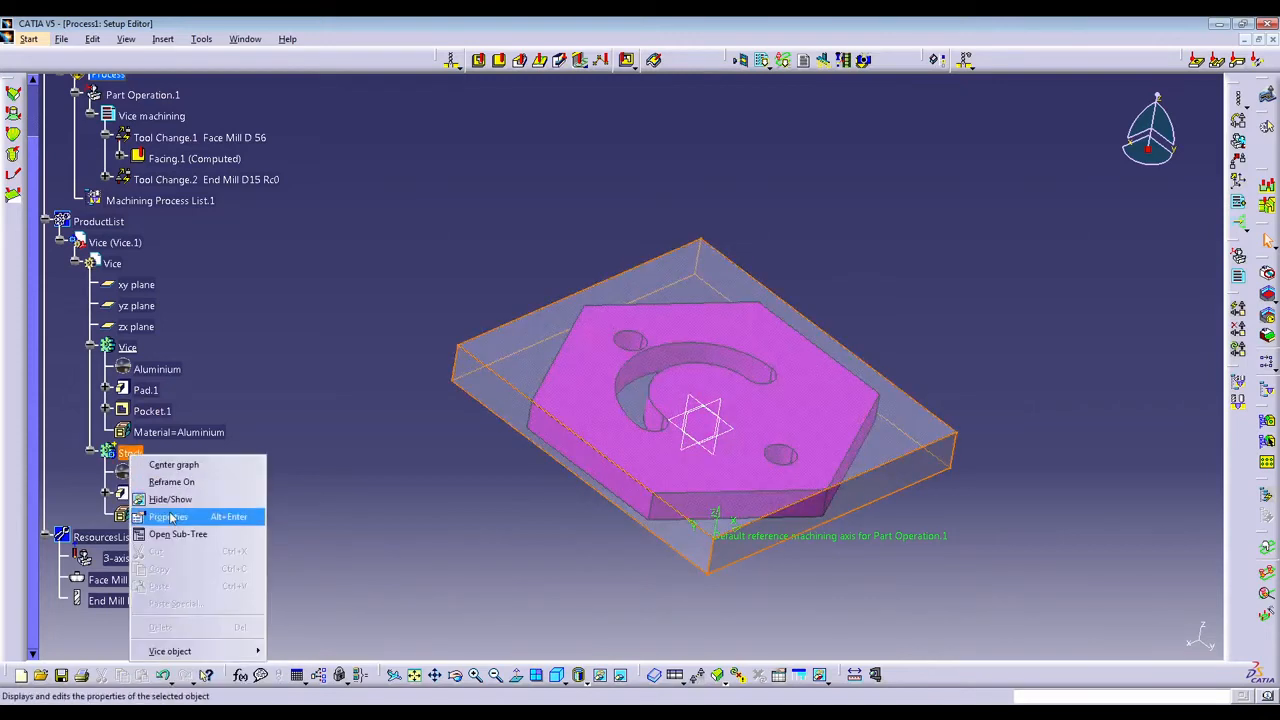
{"action": "left_click", "coordinate": [175, 498]}
Collapse the Stock body, Vice body and Vice part branches in the specification tree.
{"action": "left_click", "coordinate": [92, 453]}
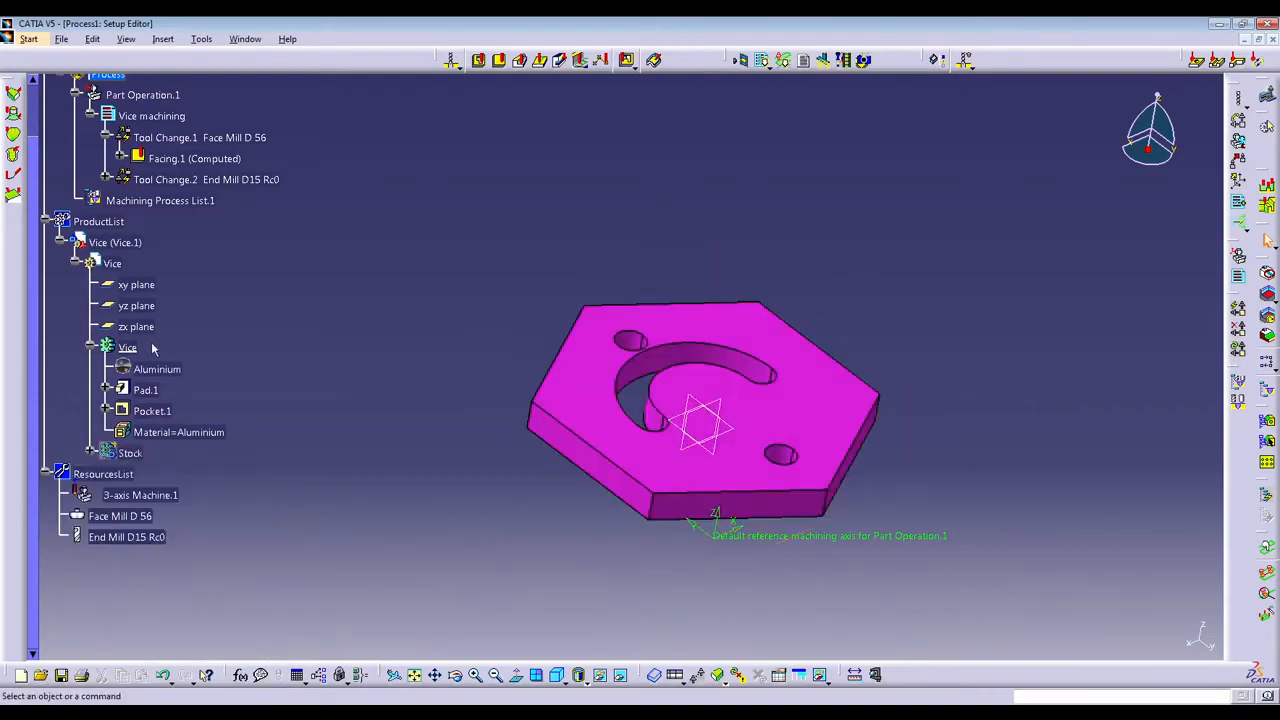
{"action": "left_click", "coordinate": [91, 348]}
{"action": "left_click", "coordinate": [75, 264]}
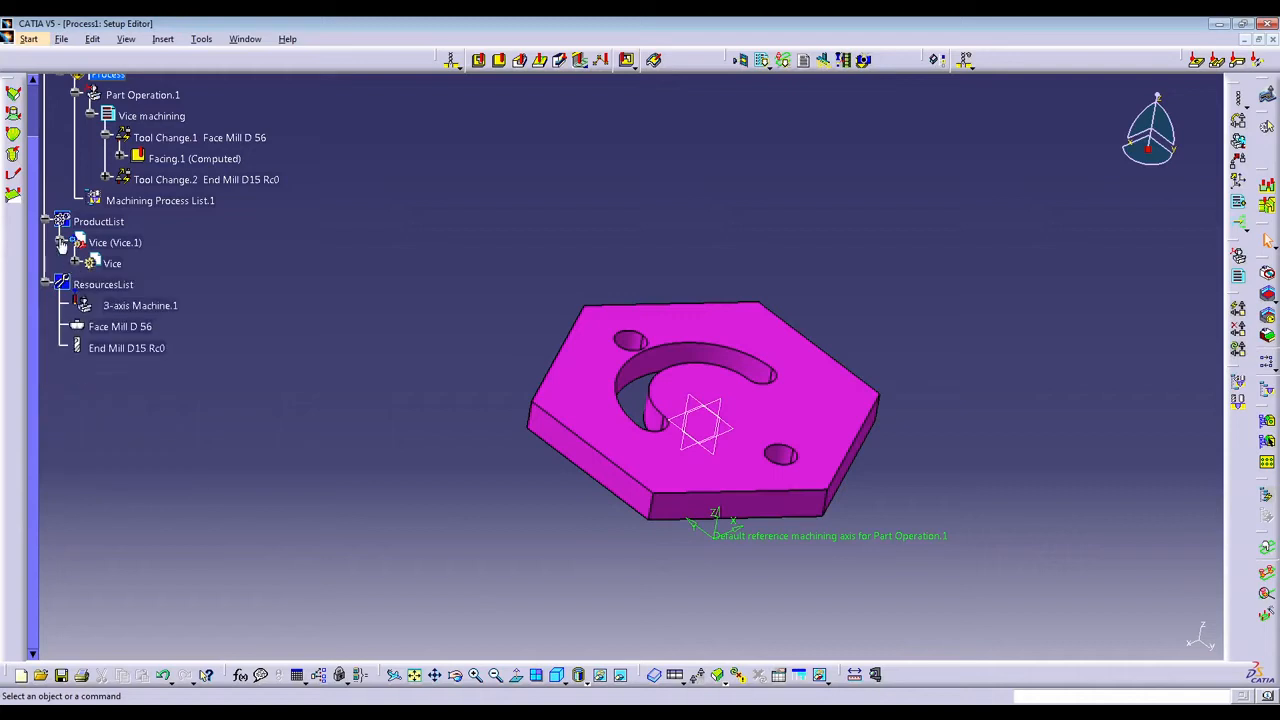
Insert a Drilling operation after Profile Contouring.1 under the End Mill D15 Rc0 tool change.
{"action": "left_click", "coordinate": [192, 180]}
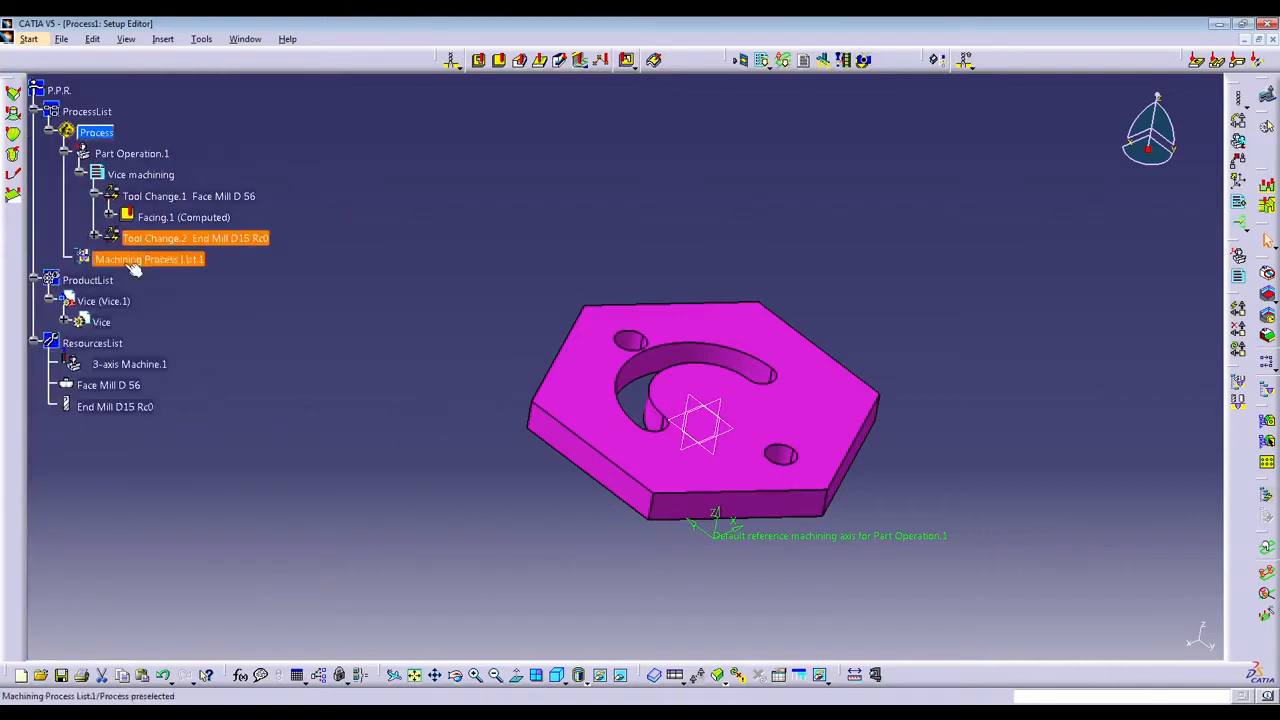
{"action": "left_click", "coordinate": [96, 239]}
{"action": "left_click", "coordinate": [200, 259]}
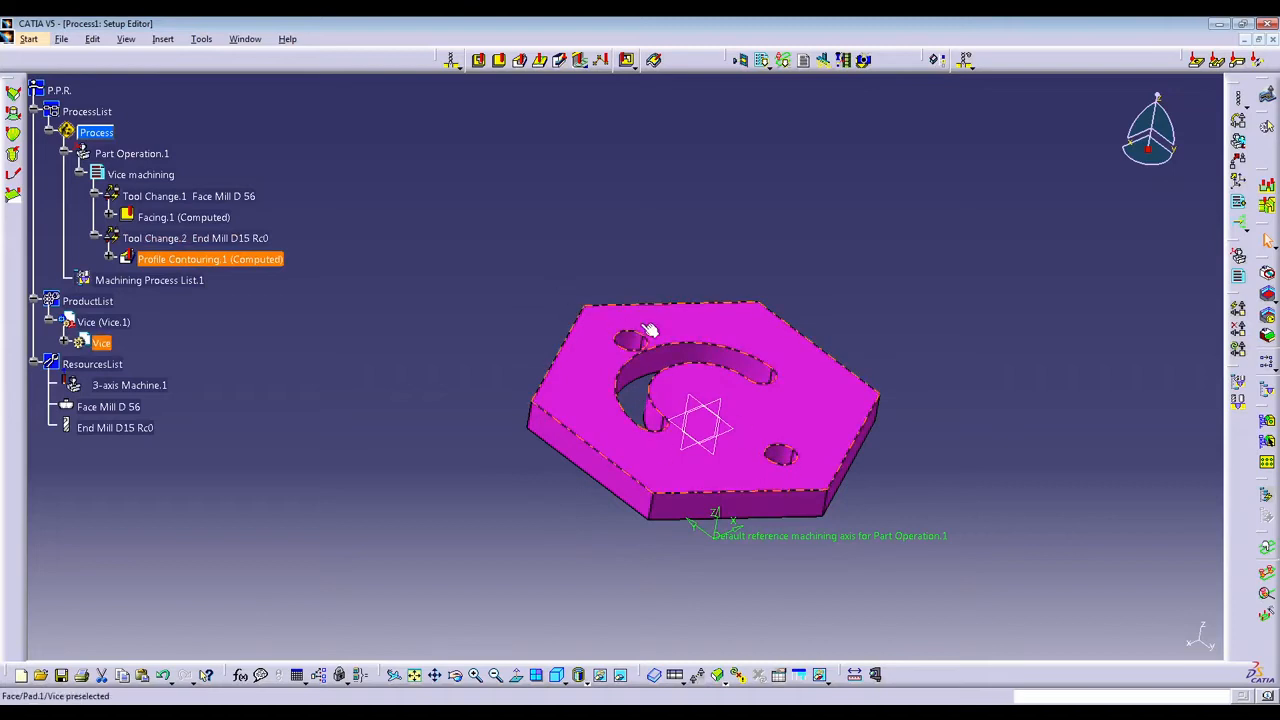
{"action": "left_click", "coordinate": [452, 62]}
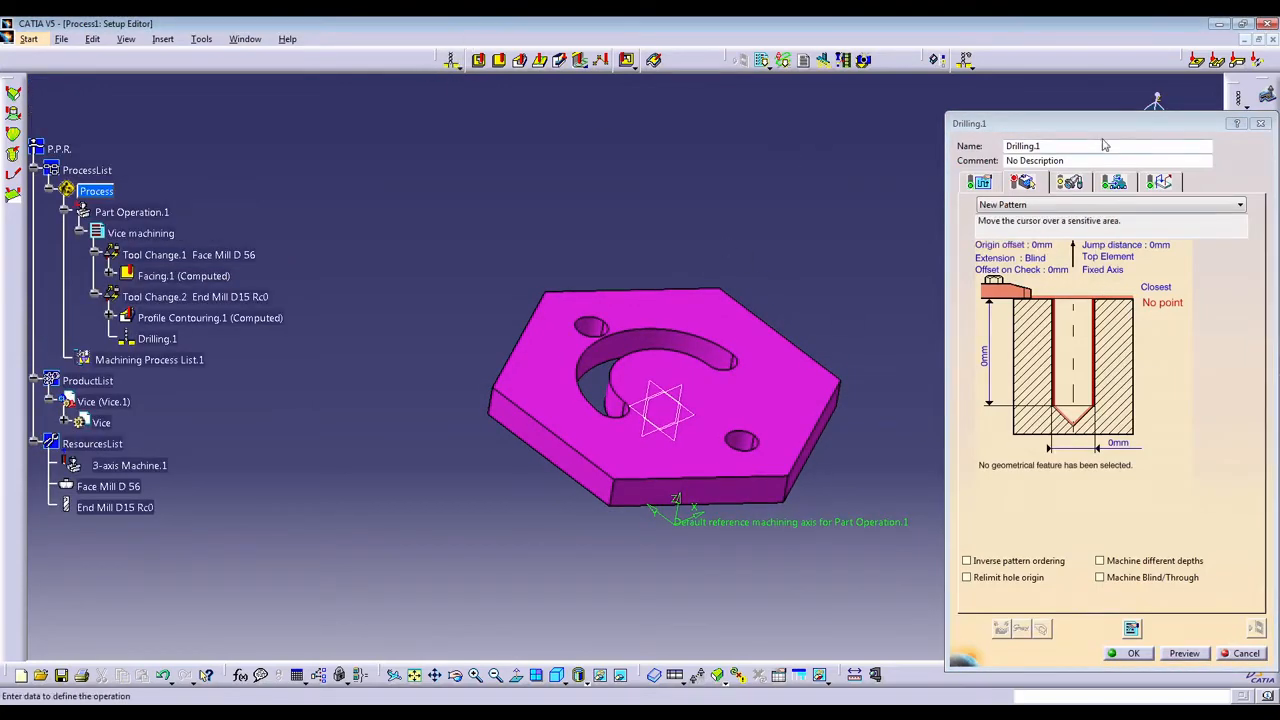
Select the top face of the Vice plate as the part surface of Drilling.1.
{"action": "left_click_drag", "start_coordinate": [1120, 132], "coordinate": [1036, 118]}
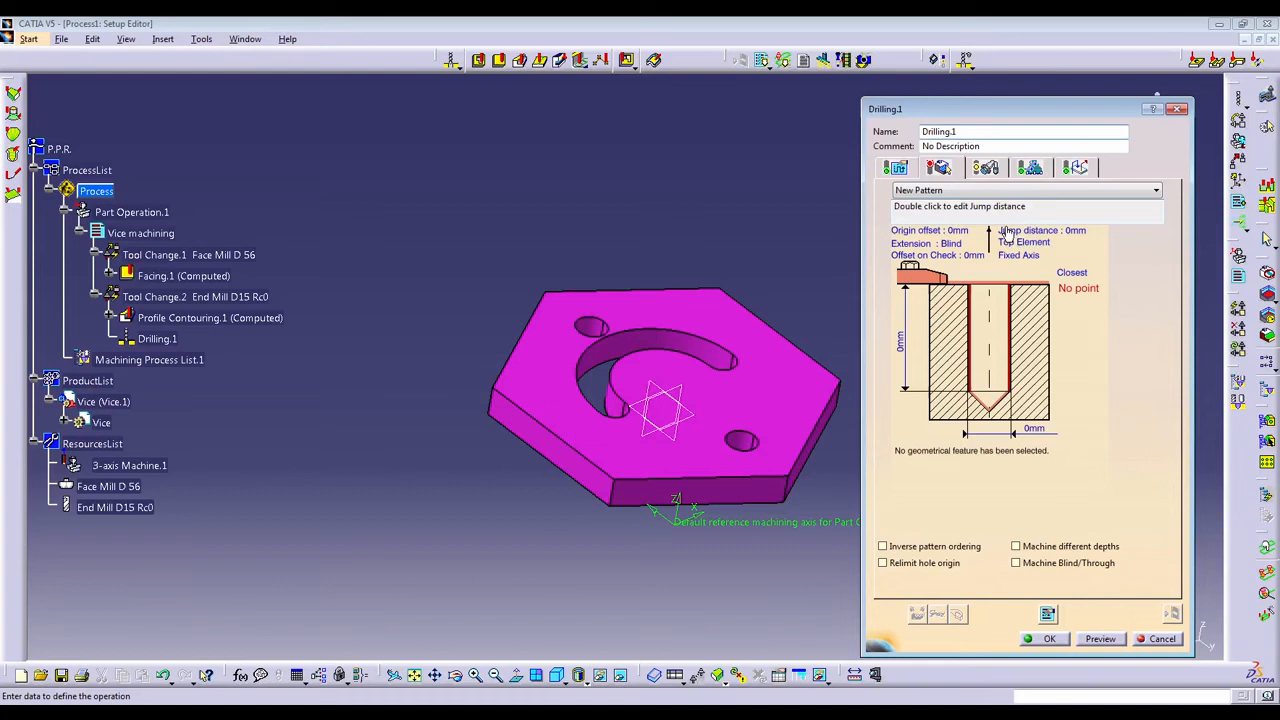
{"action": "left_click", "coordinate": [1038, 288]}
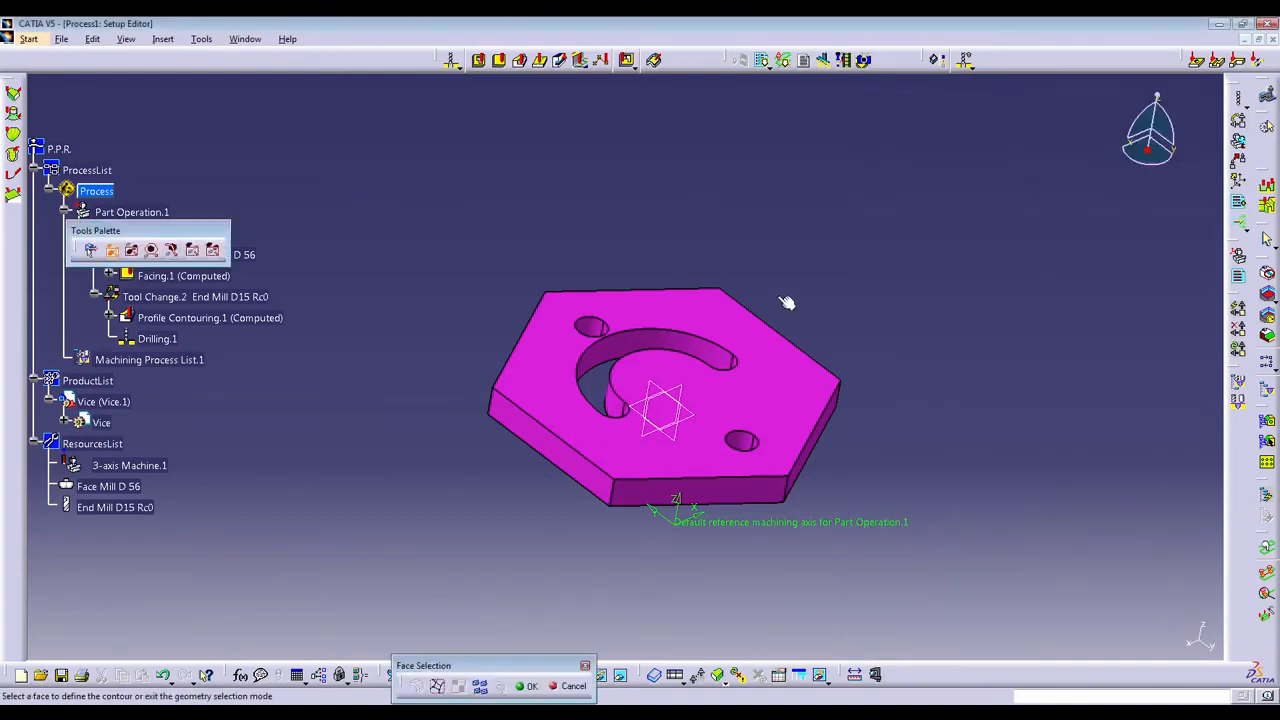
{"action": "left_click", "coordinate": [755, 337]}
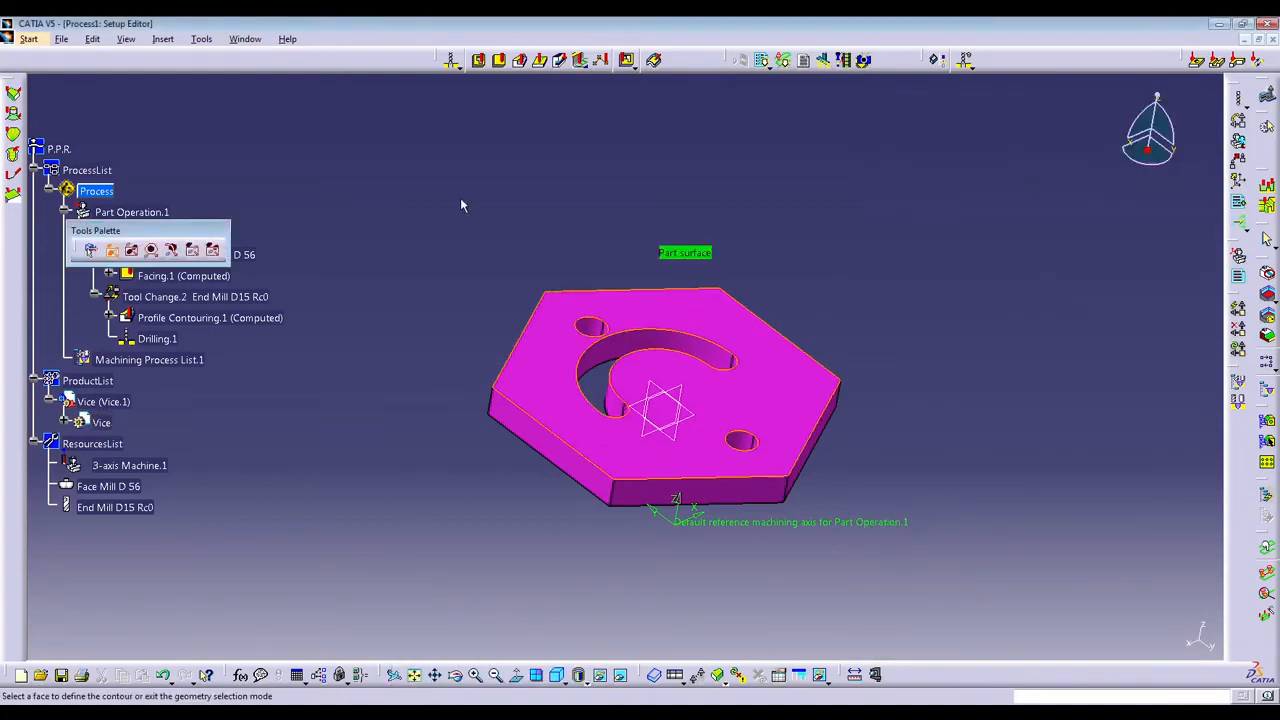
{"action": "double_click", "coordinate": [401, 195]}
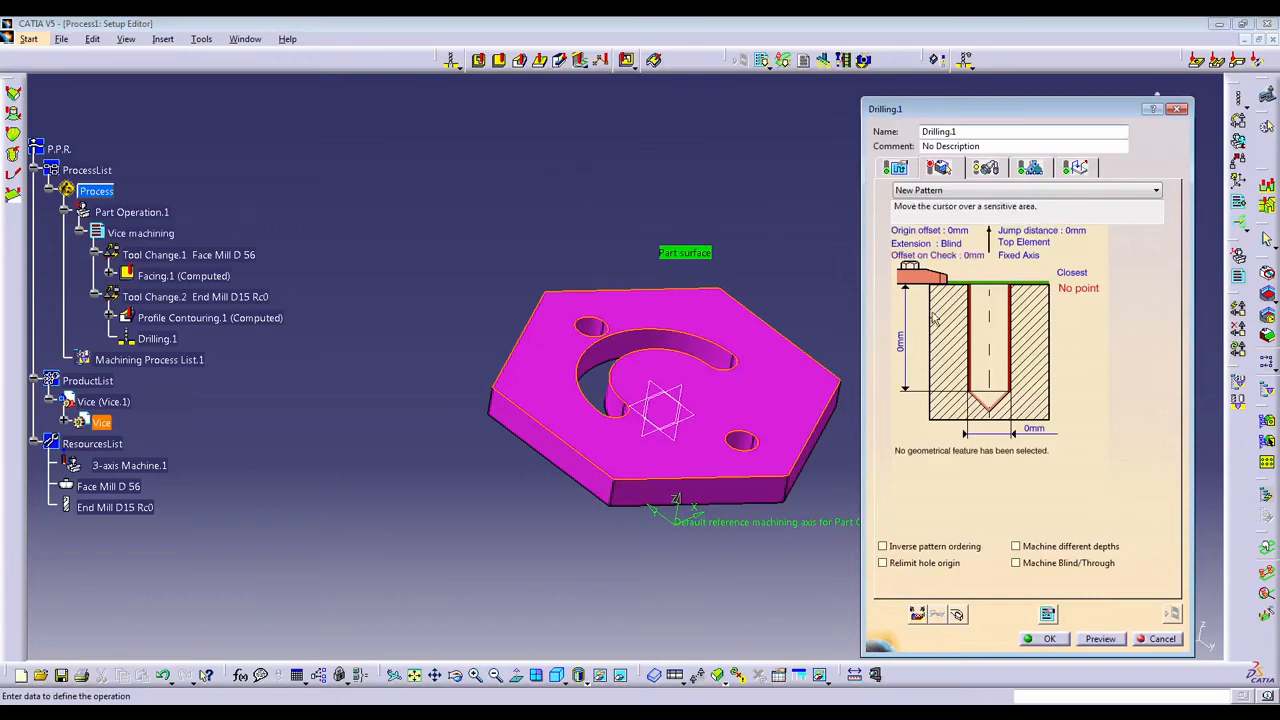
Add the two circular holes on the Vice plate's top face to the pattern of Drilling.1.
{"action": "left_click", "coordinate": [969, 325]}
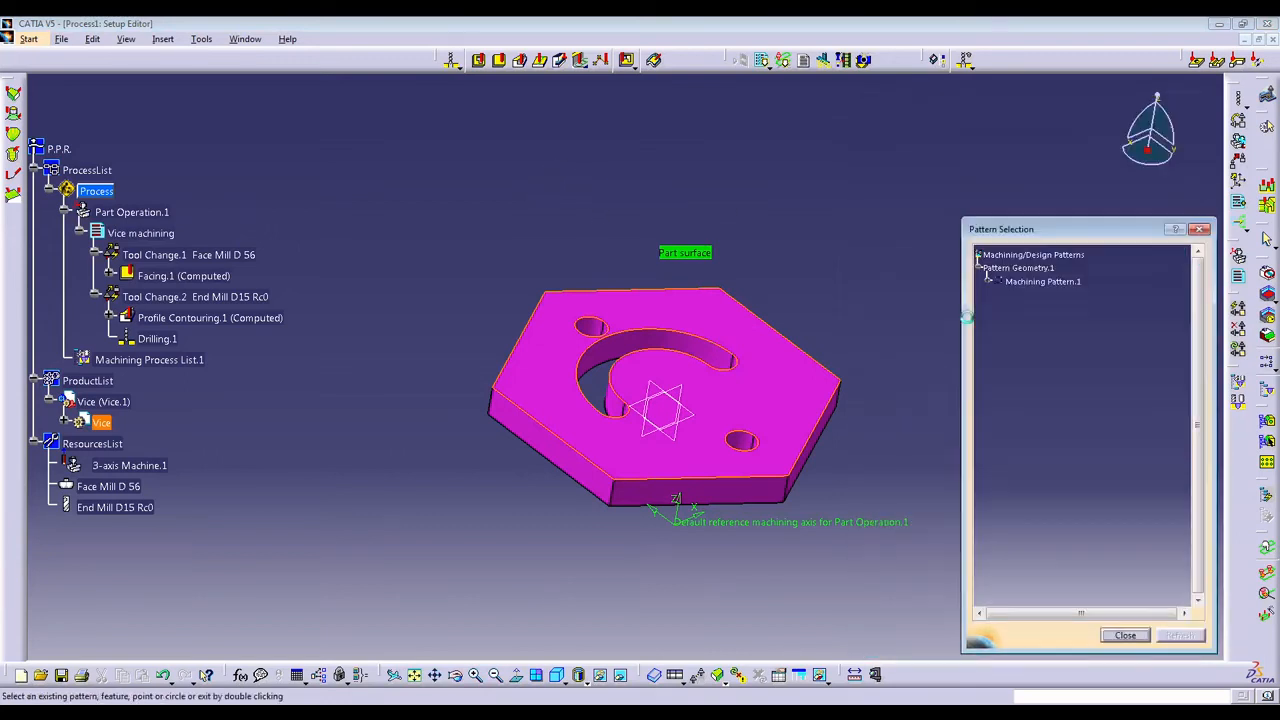
{"action": "left_click", "coordinate": [596, 321]}
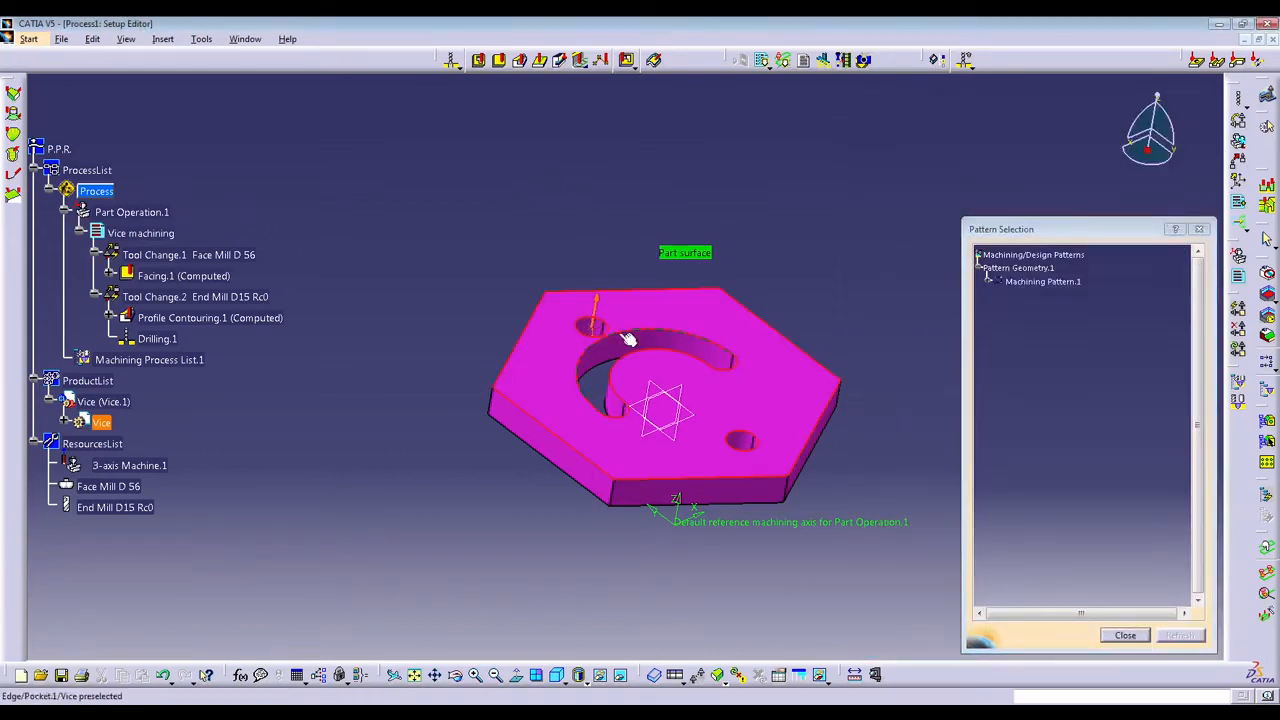
{"action": "left_click", "coordinate": [762, 443]}
{"action": "double_click", "coordinate": [340, 255]}
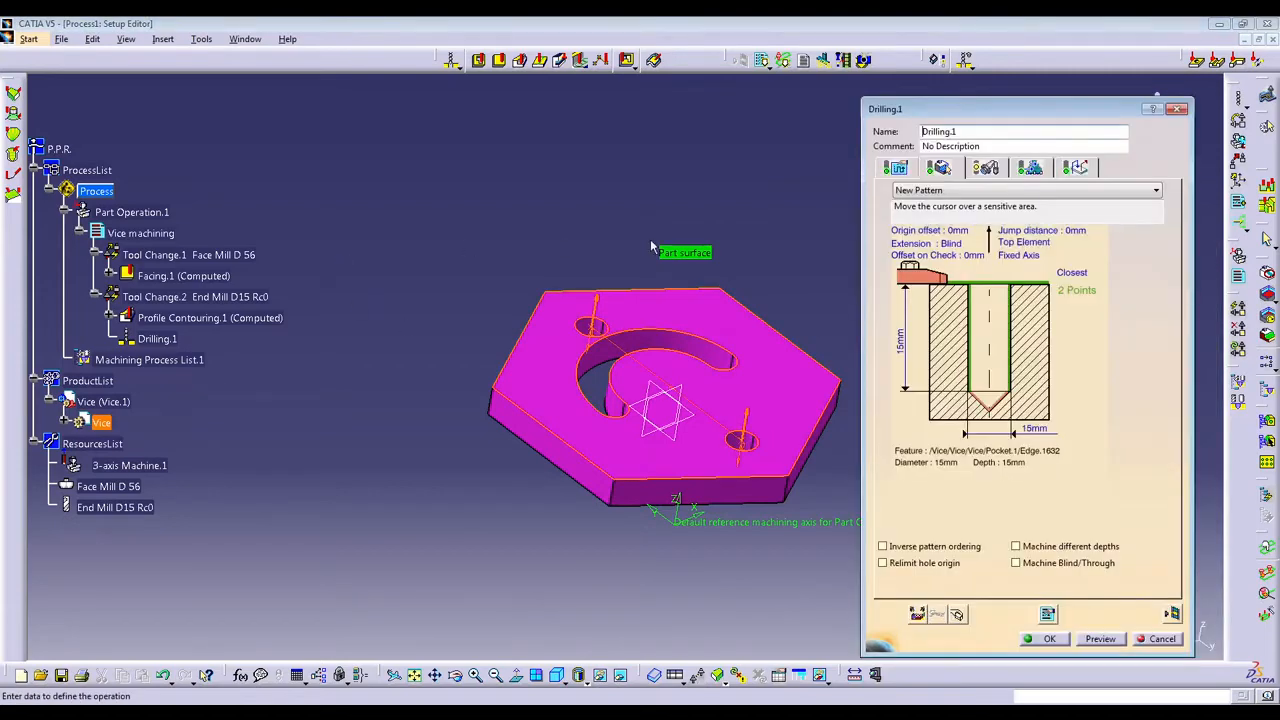
Select the Vice plate's underside as the bottom of the drilling and change the hole extension to Through.
{"action": "left_click", "coordinate": [981, 406]}
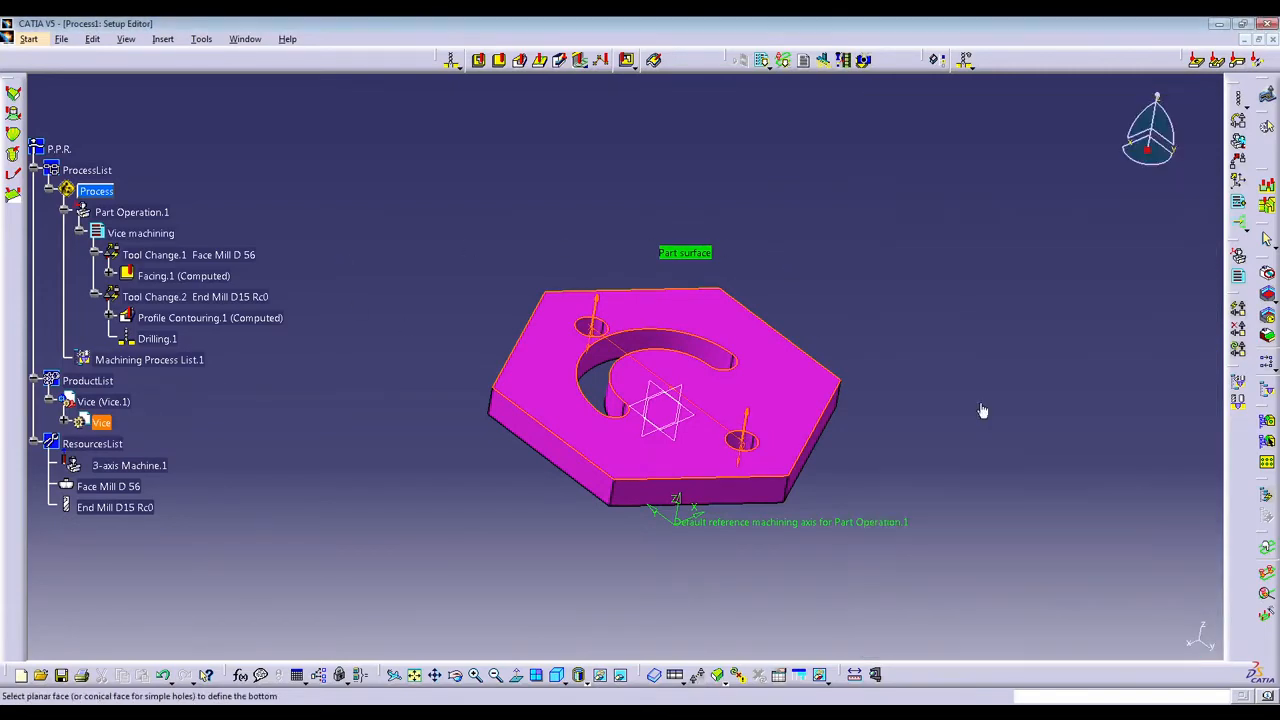
{"action": "middle_click_drag", "start_coordinate": [721, 428], "coordinate": [668, 142]}
{"action": "left_click", "coordinate": [670, 237]}
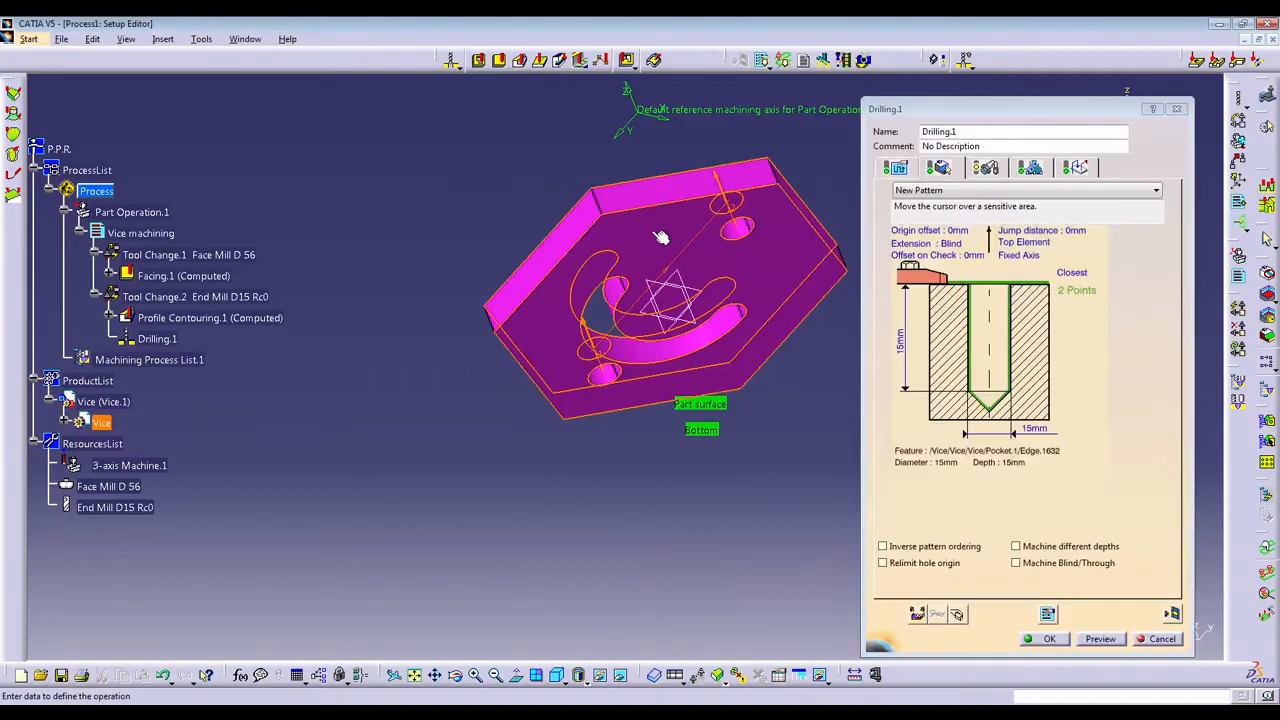
{"action": "middle_click_drag", "start_coordinate": [660, 237], "coordinate": [498, 298]}
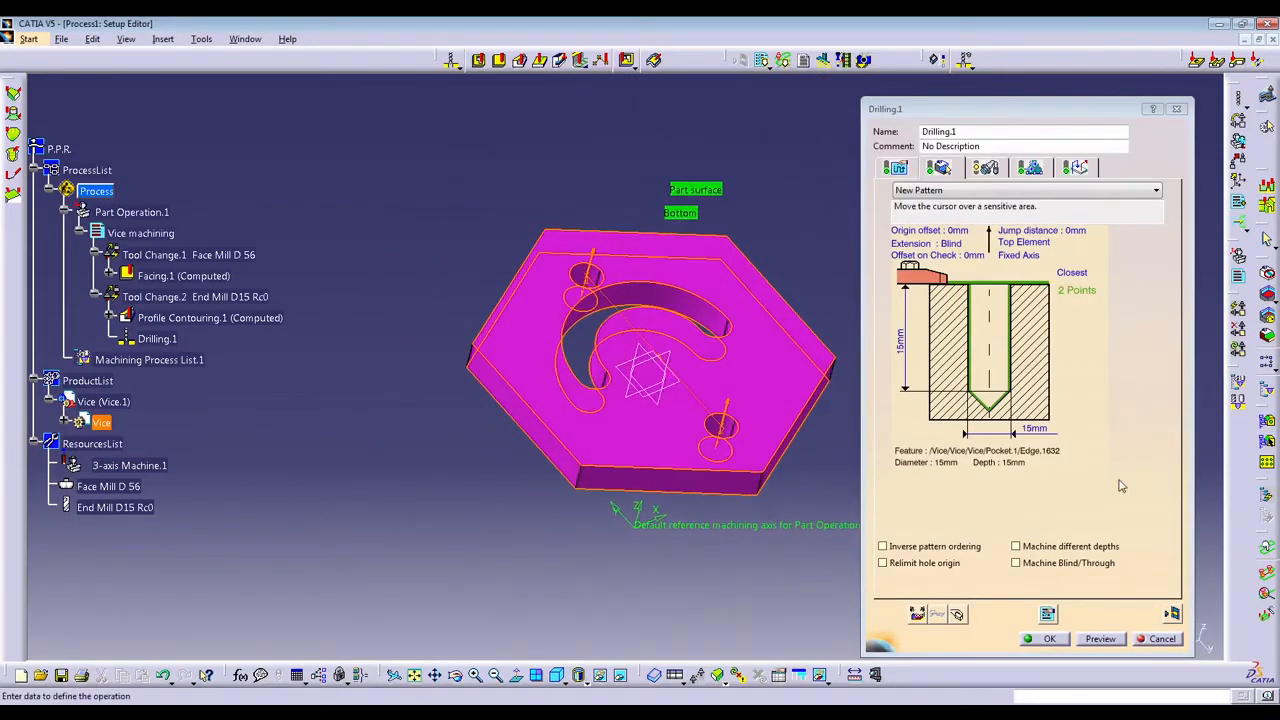
{"action": "left_click", "coordinate": [955, 244]}
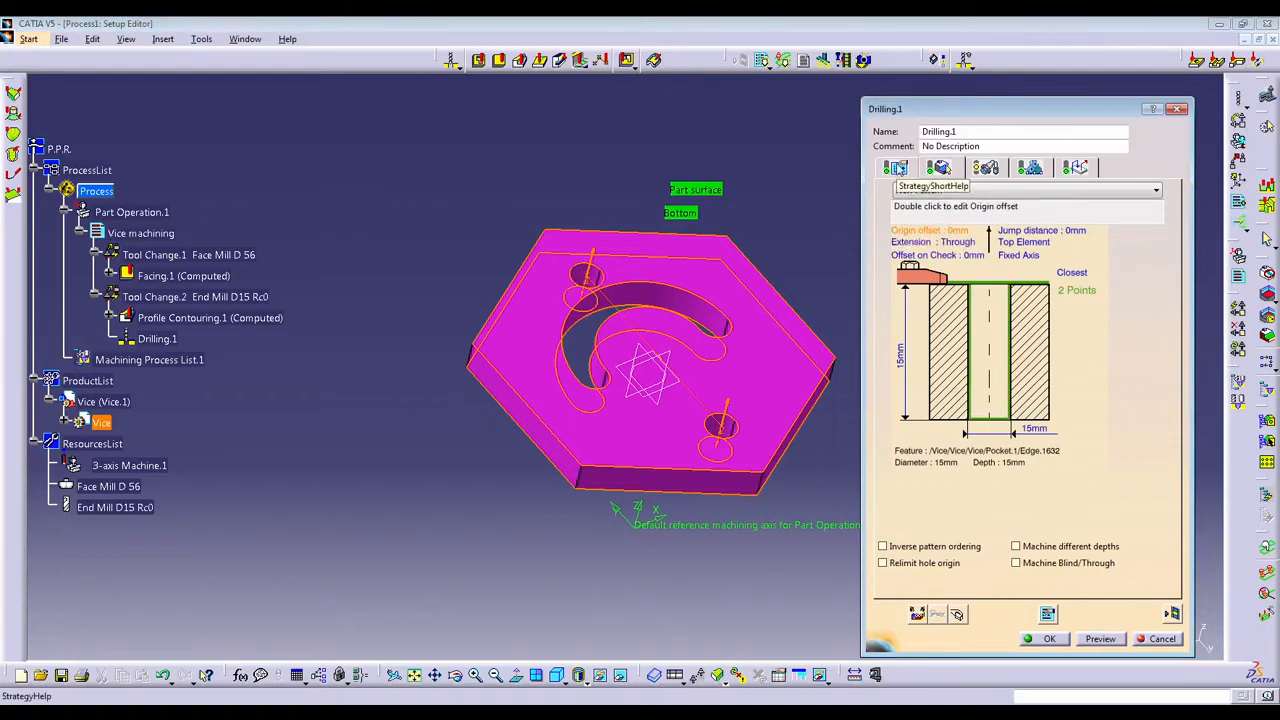
Assign the catalogue tool Drill D15 (tool number 2422) to Drilling.1 and expand its new tool change in the tree.
{"action": "left_click", "coordinate": [986, 168]}
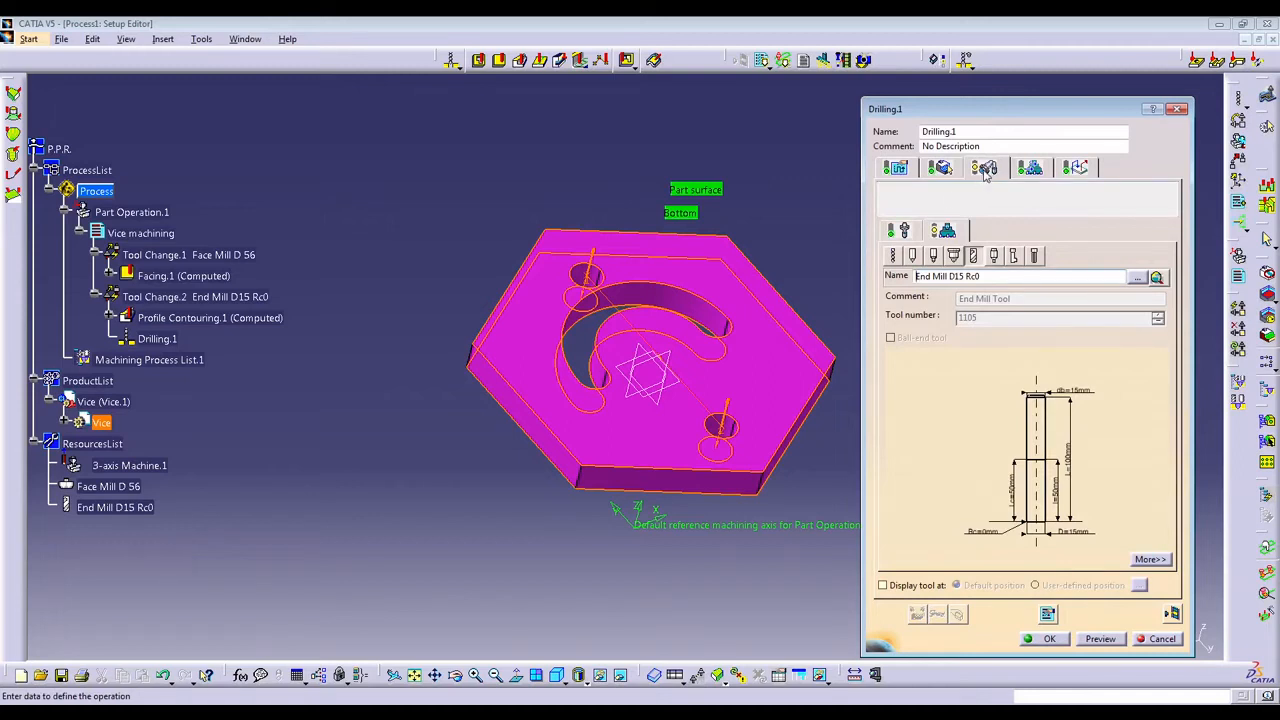
{"action": "left_click", "coordinate": [897, 257]}
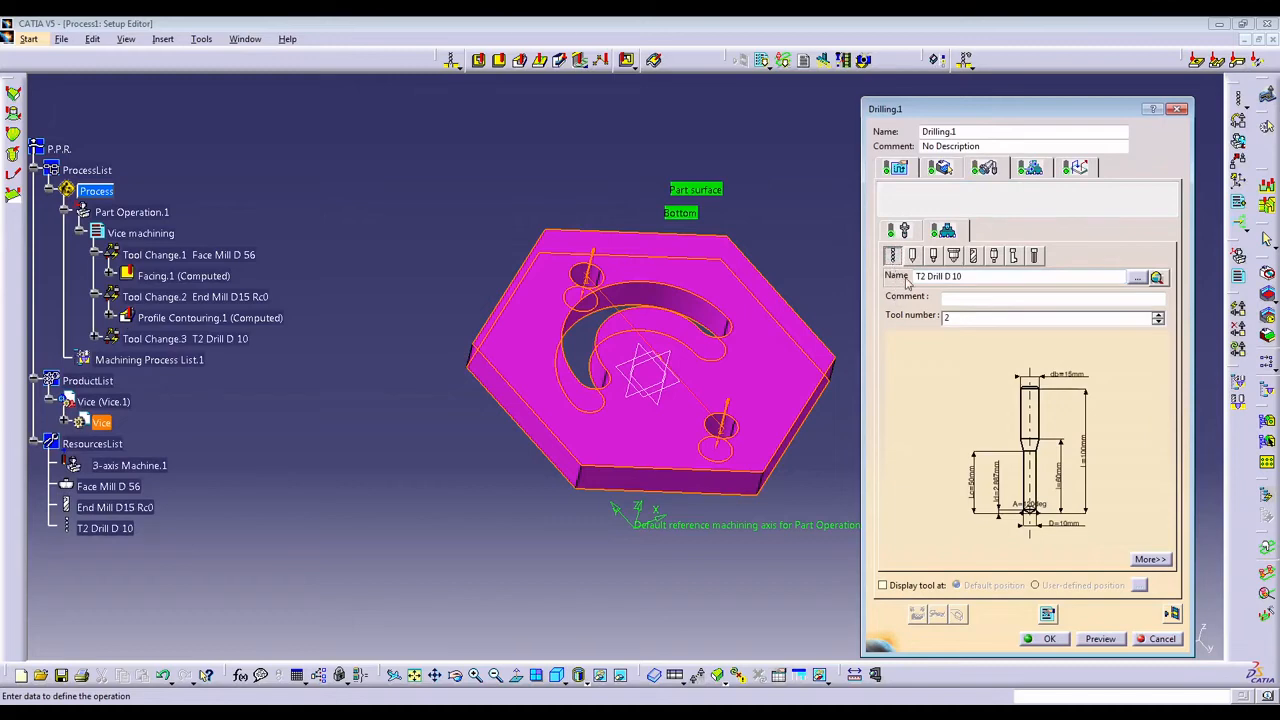
{"action": "left_click", "coordinate": [1157, 277]}
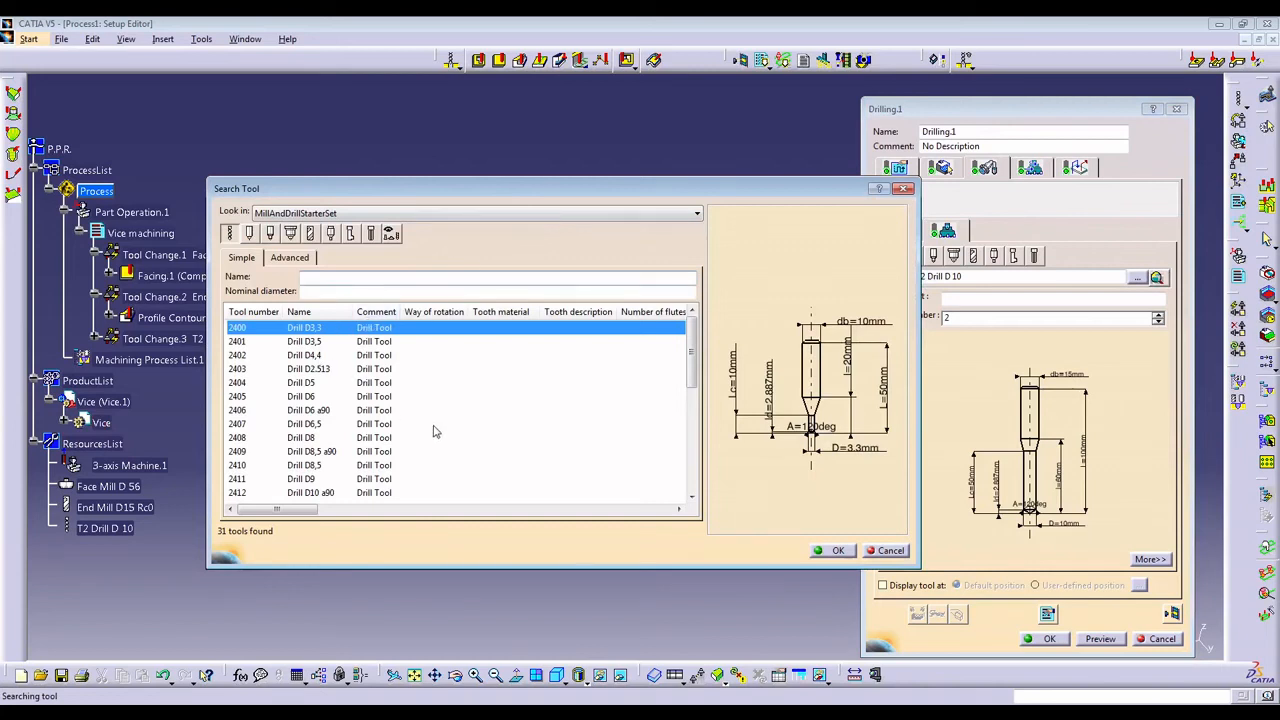
{"action": "left_click_drag", "start_coordinate": [692, 360], "coordinate": [690, 424]}
{"action": "left_click", "coordinate": [310, 467]}
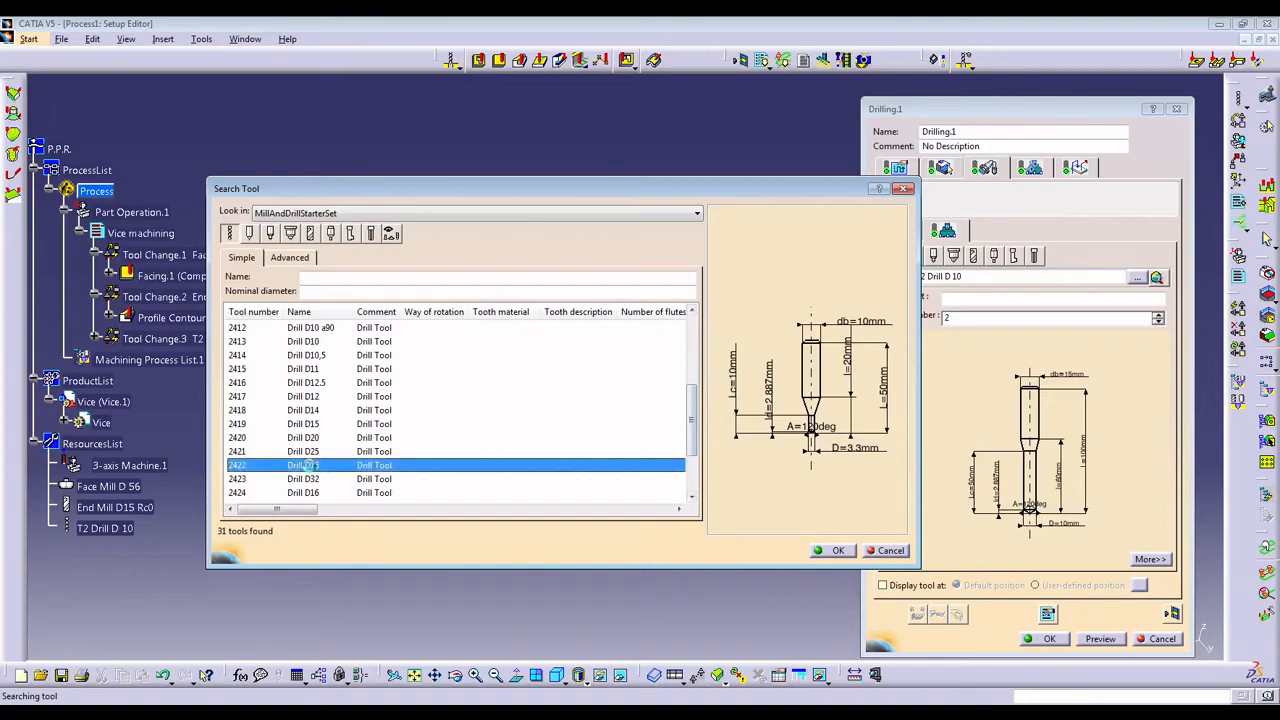
{"action": "left_click", "coordinate": [834, 551]}
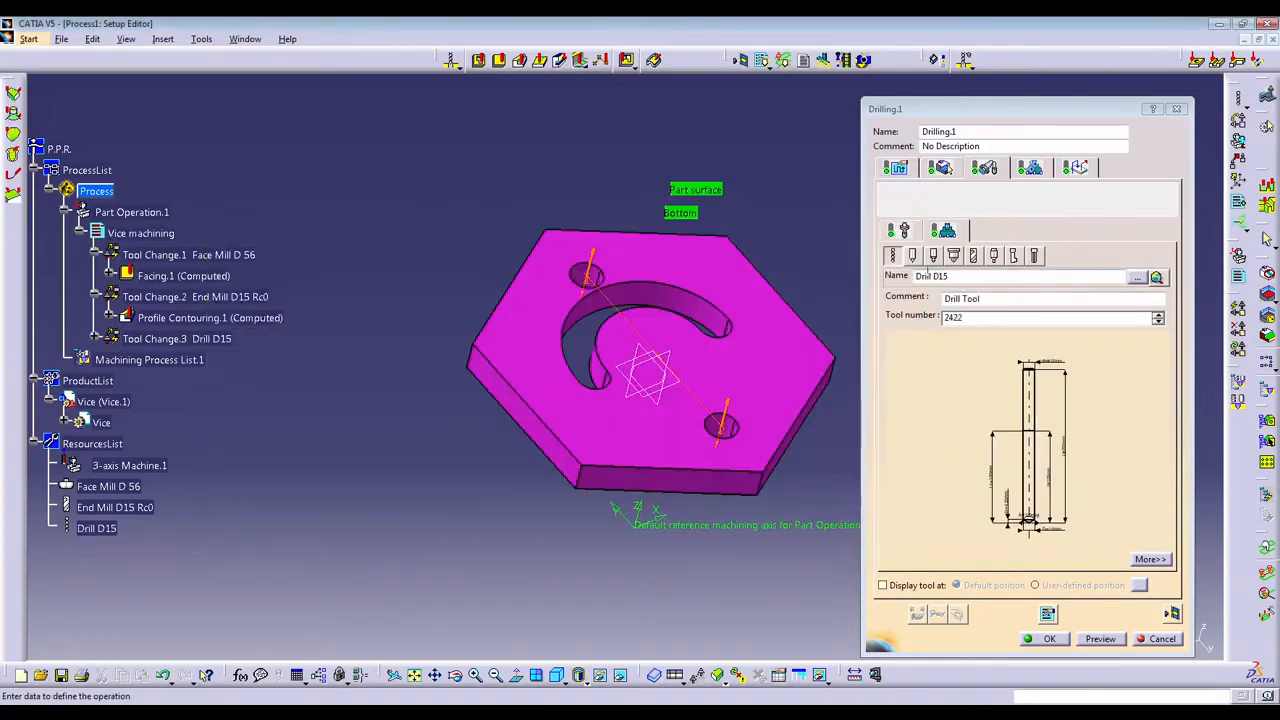
{"action": "left_click", "coordinate": [948, 168]}
{"action": "left_click", "coordinate": [985, 168]}
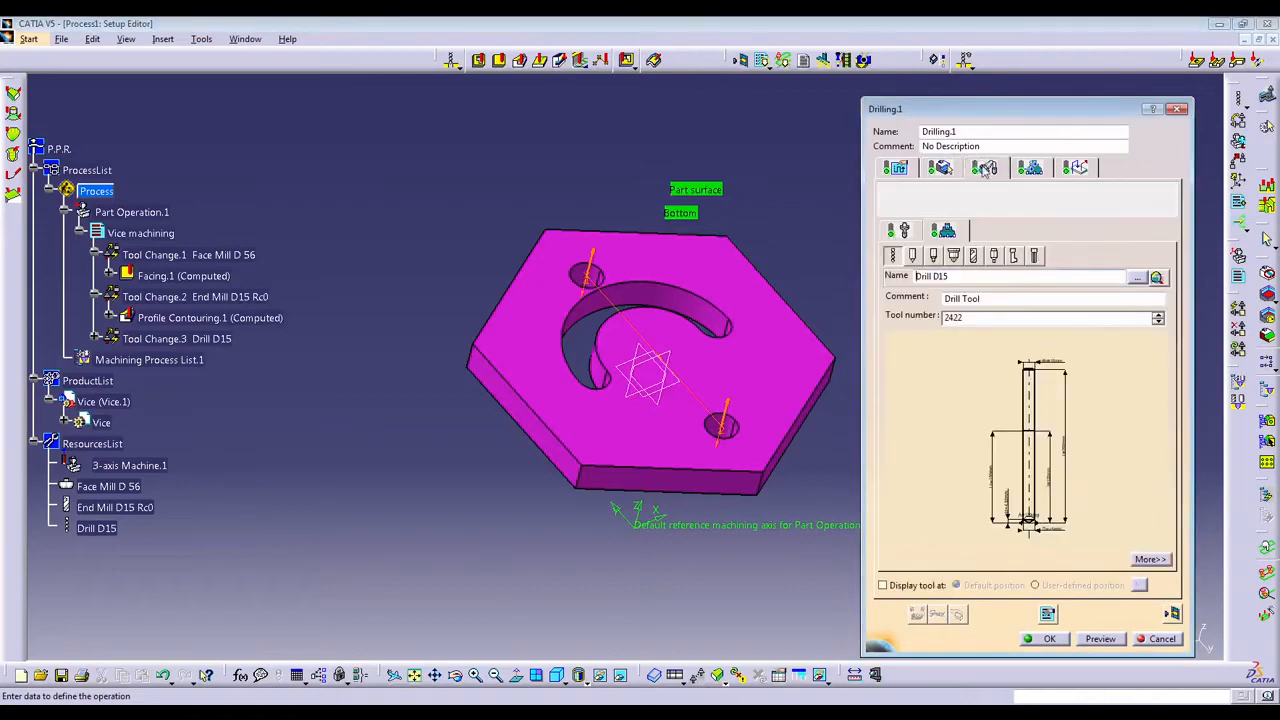
{"action": "left_click", "coordinate": [95, 339]}
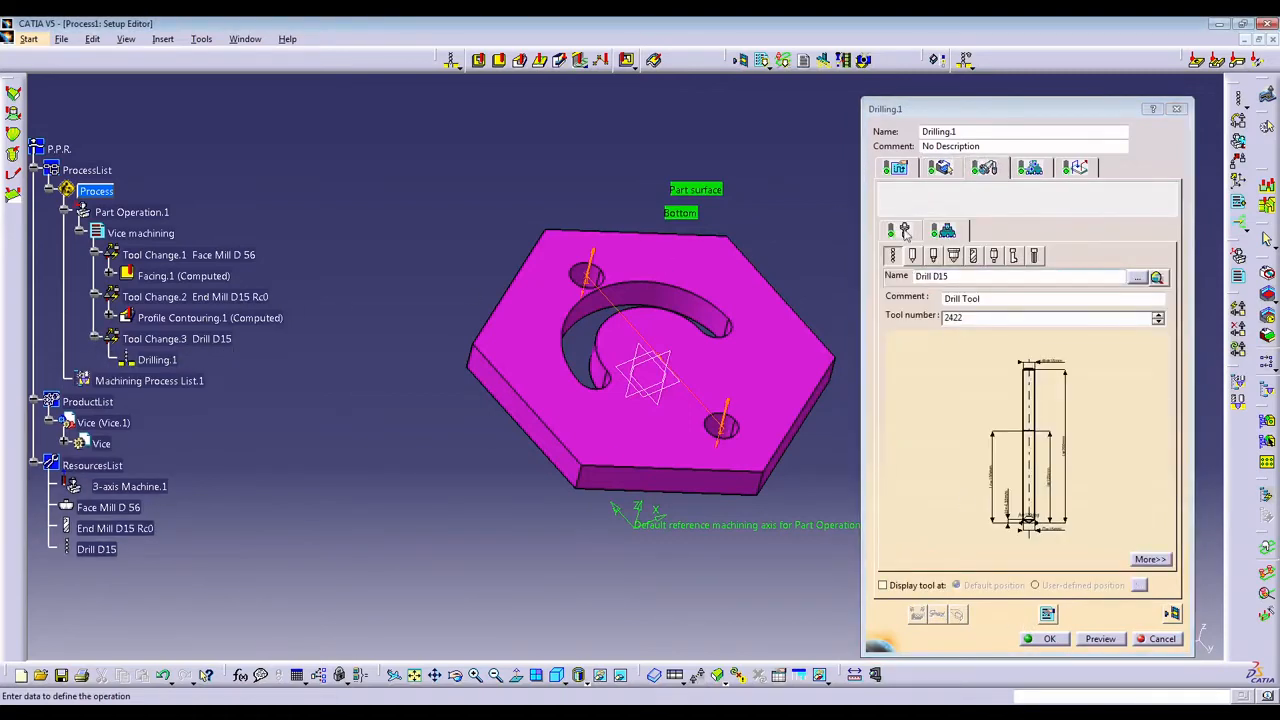
Set the drilling depth mode to By shoulder (Ds) with a 5 mm breakthrough.
{"action": "left_click", "coordinate": [895, 168]}
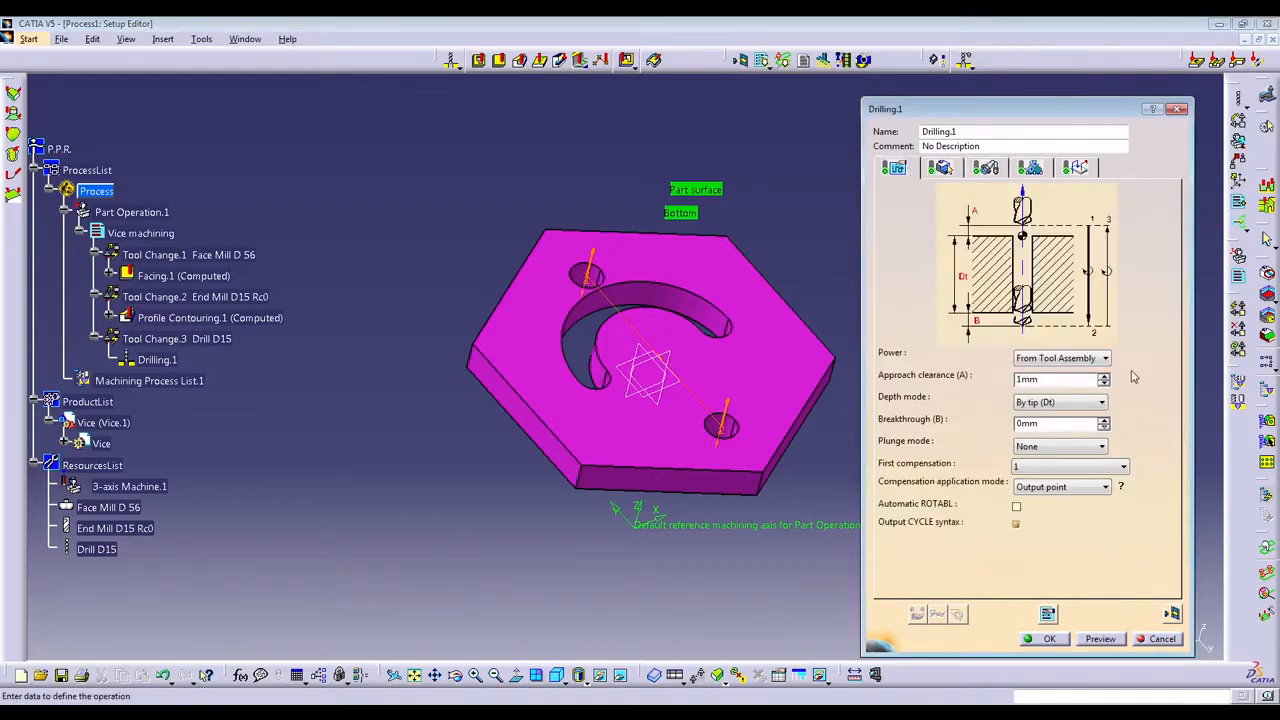
{"action": "left_click", "coordinate": [1088, 404]}
{"action": "left_click", "coordinate": [1042, 427]}
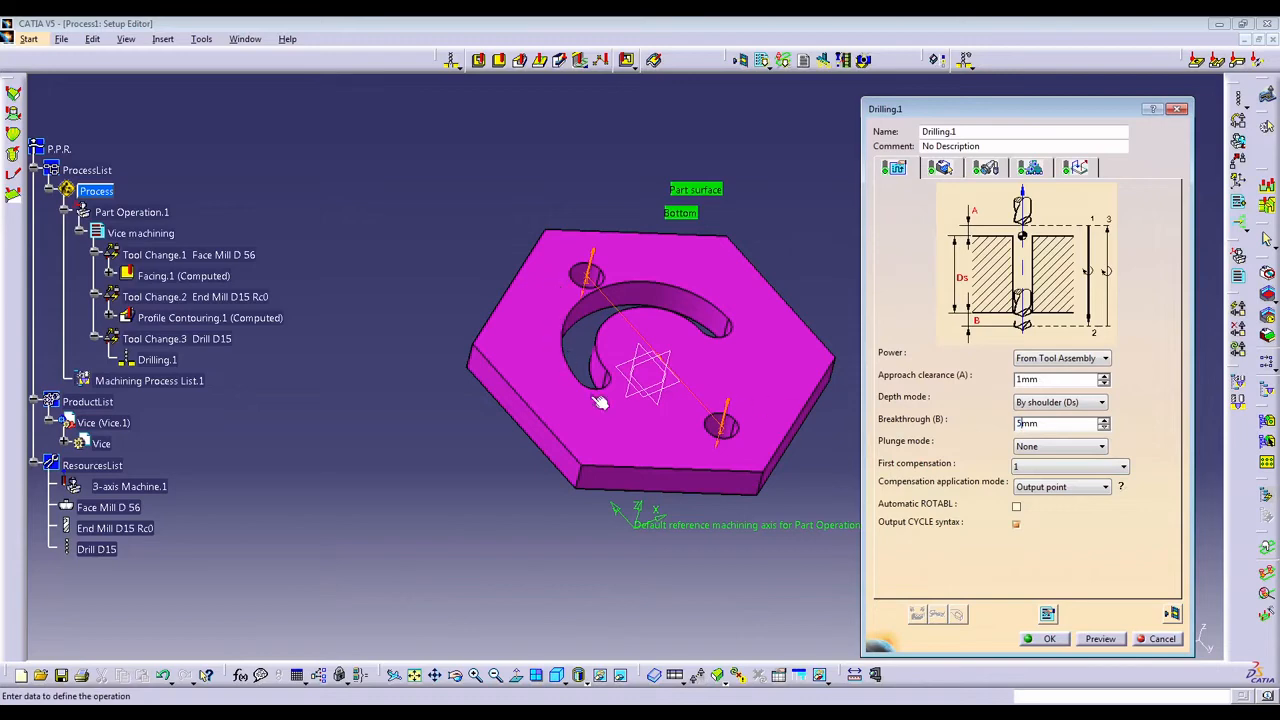
{"action": "middle_click_drag", "start_coordinate": [600, 402], "coordinate": [590, 245]}
{"action": "middle_click_drag", "start_coordinate": [592, 290], "coordinate": [928, 356]}
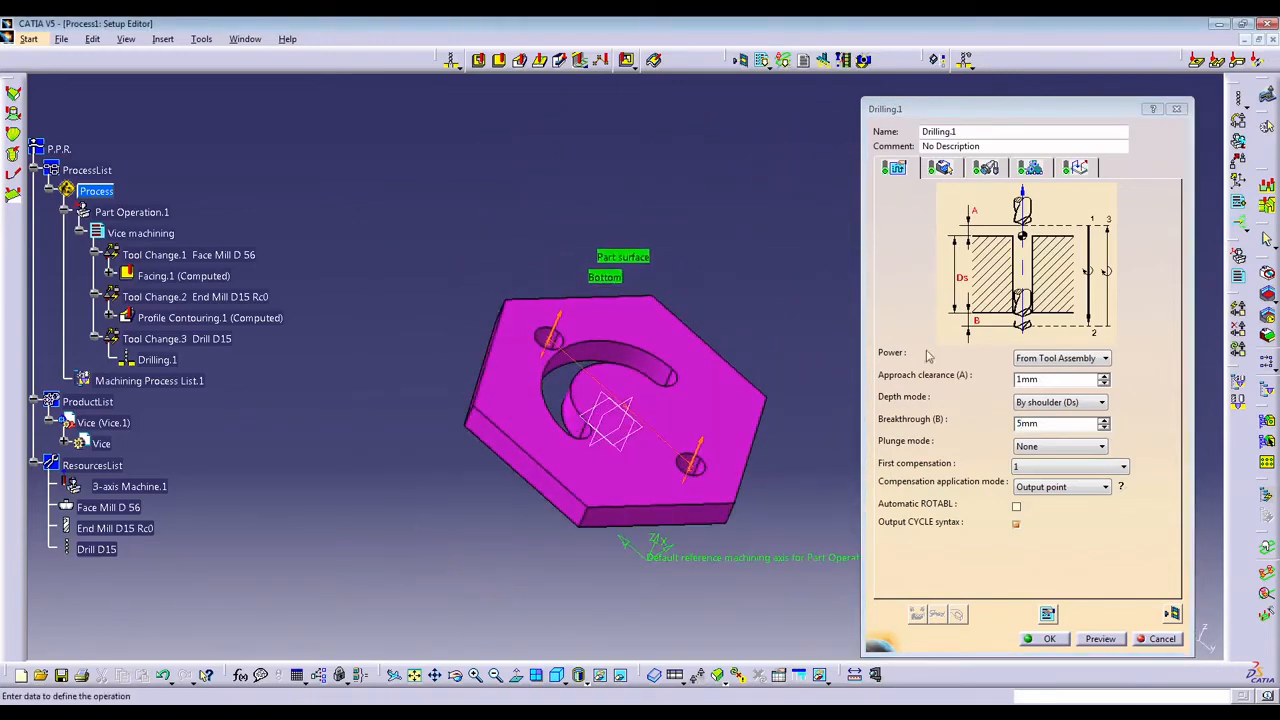
Check the feeds and speeds, and activate the Approach macro of Drilling.1 with an added axial motion.
{"action": "left_click", "coordinate": [1030, 167]}
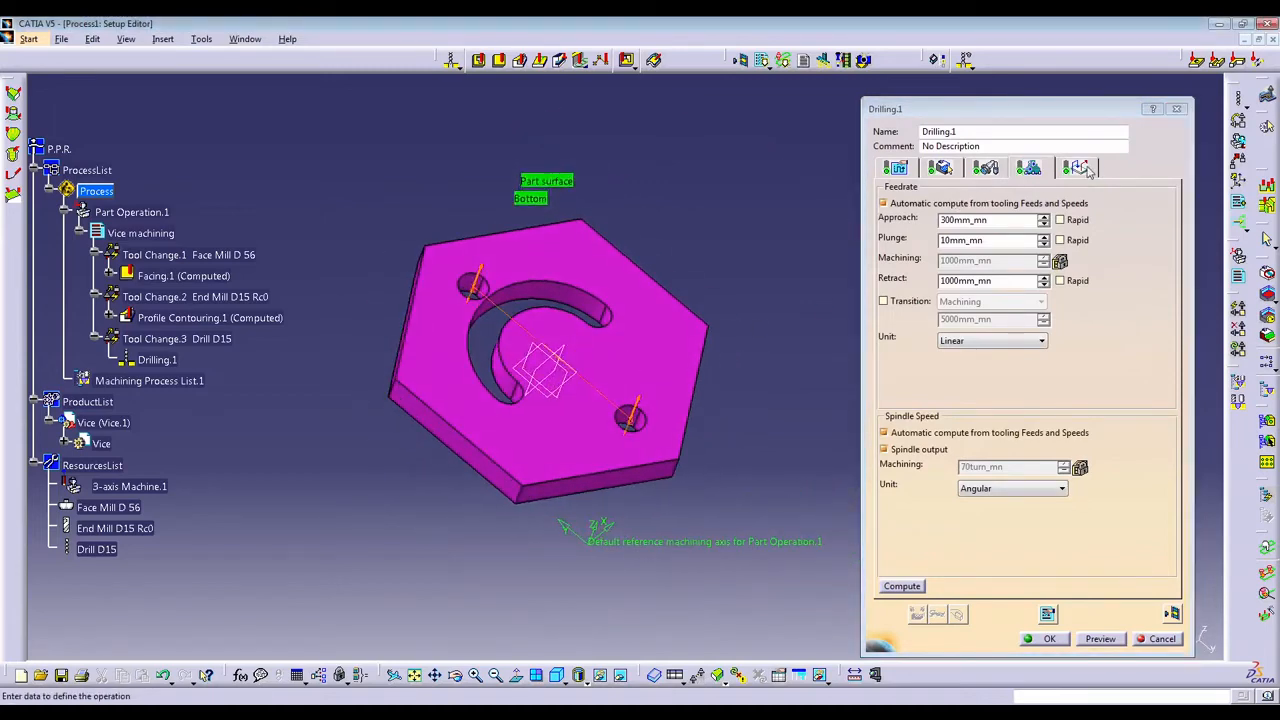
{"action": "left_click", "coordinate": [1090, 170]}
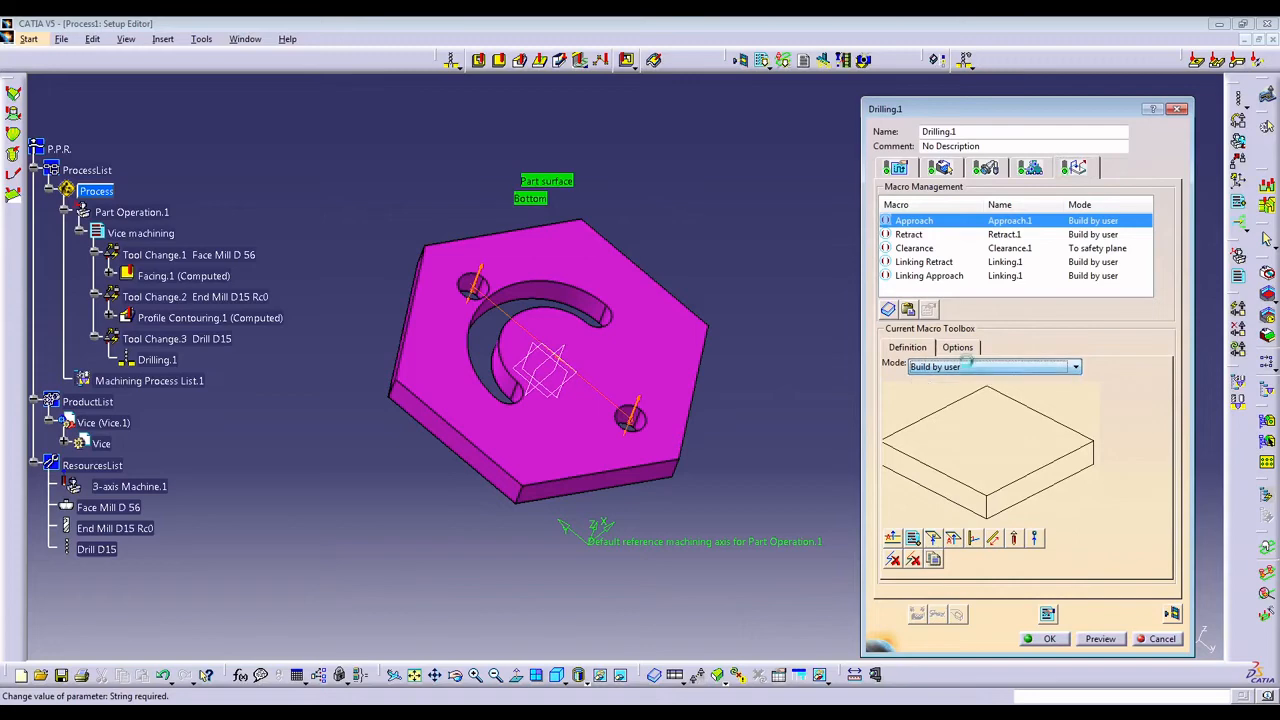
{"action": "left_click", "coordinate": [924, 221]}
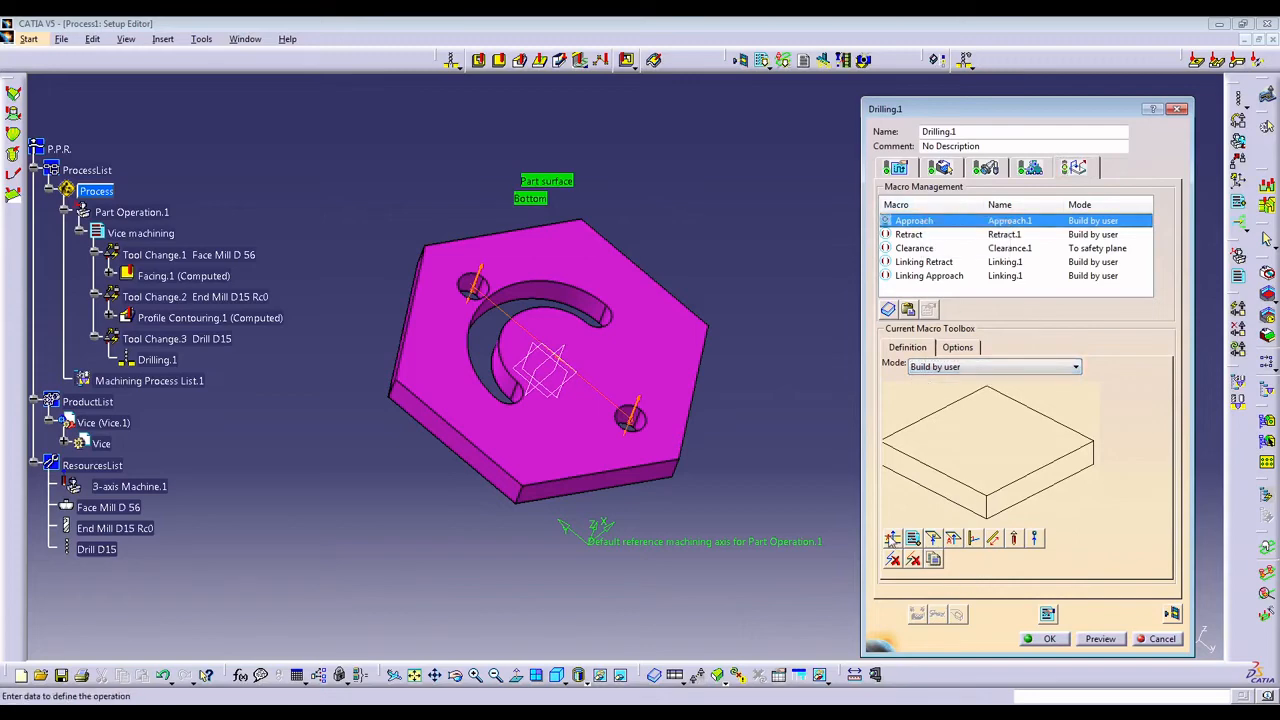
{"action": "left_click", "coordinate": [891, 539]}
{"action": "double_click", "coordinate": [962, 433]}
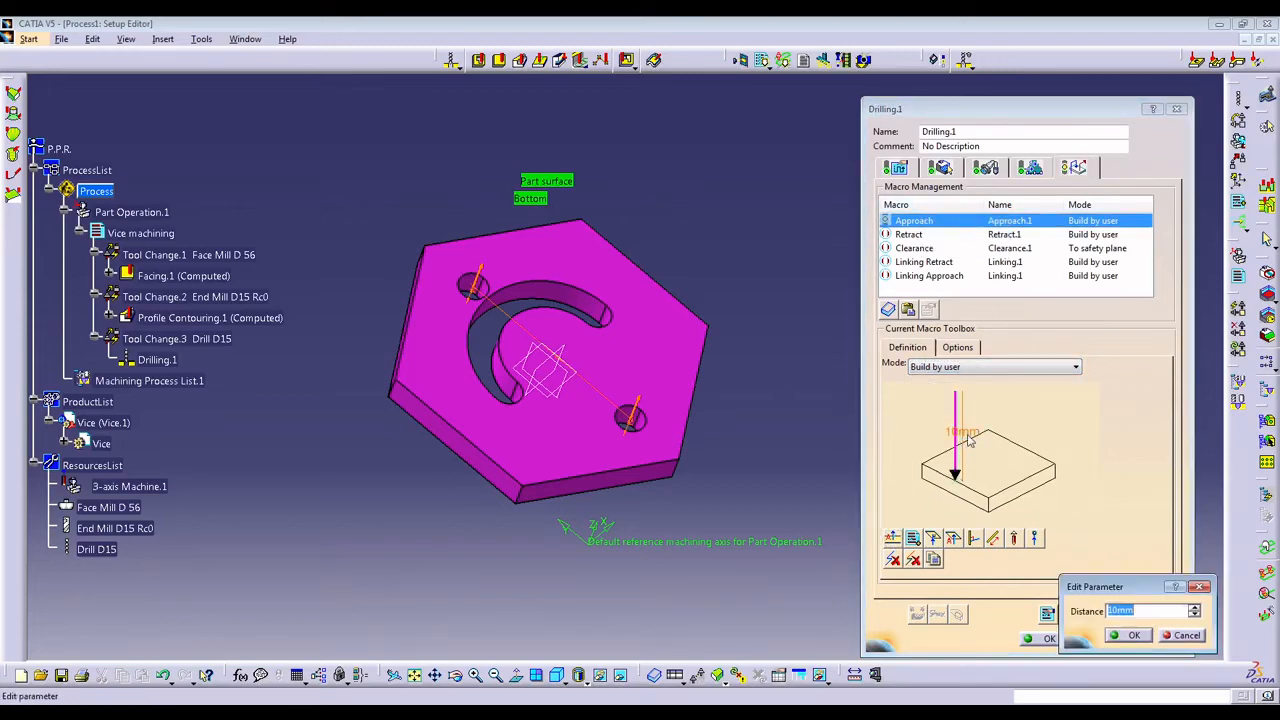
{"action": "key", "text": "Return"}
Activate the Retract macro of Drilling.1 and add an axial motion with a distance of 50 mm.
{"action": "left_click", "coordinate": [921, 235]}
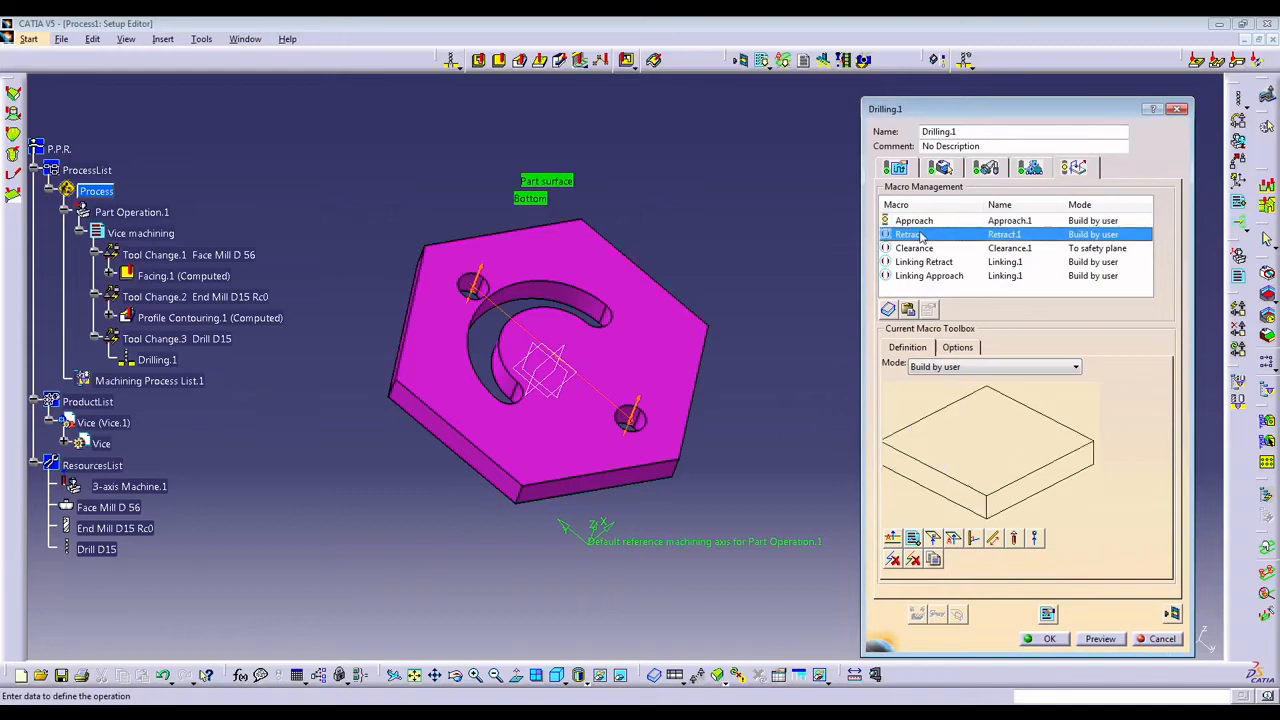
{"action": "left_click", "coordinate": [891, 539]}
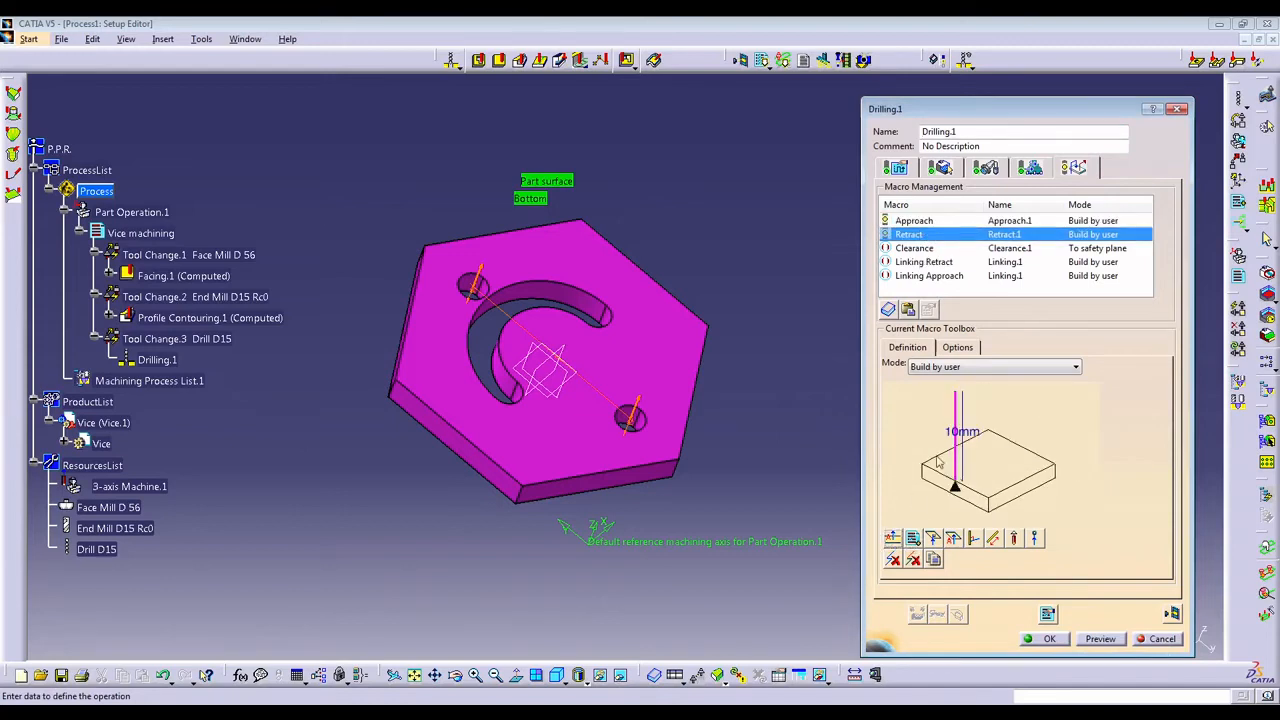
{"action": "double_click", "coordinate": [962, 433]}
{"action": "type", "text": "50"}
{"action": "key", "text": "Return"}
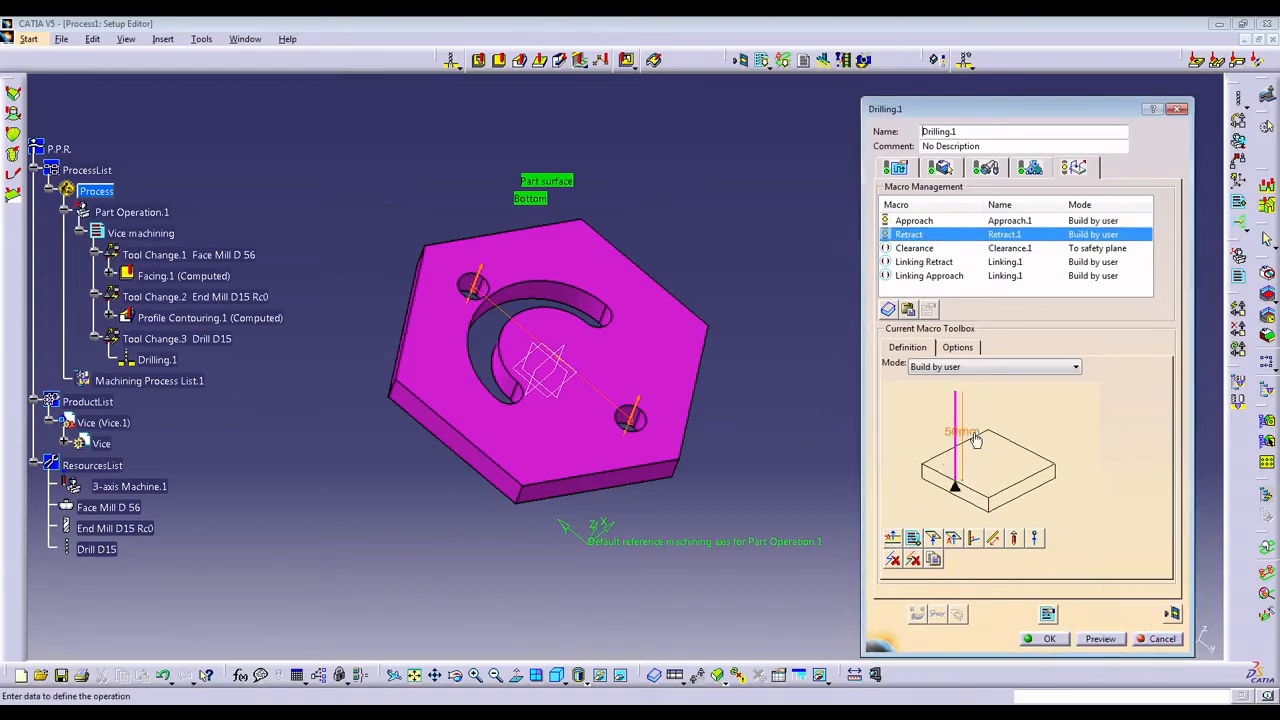
Compute the tool path of Drilling.1 and replay it from the start.
{"action": "left_click", "coordinate": [1170, 614]}
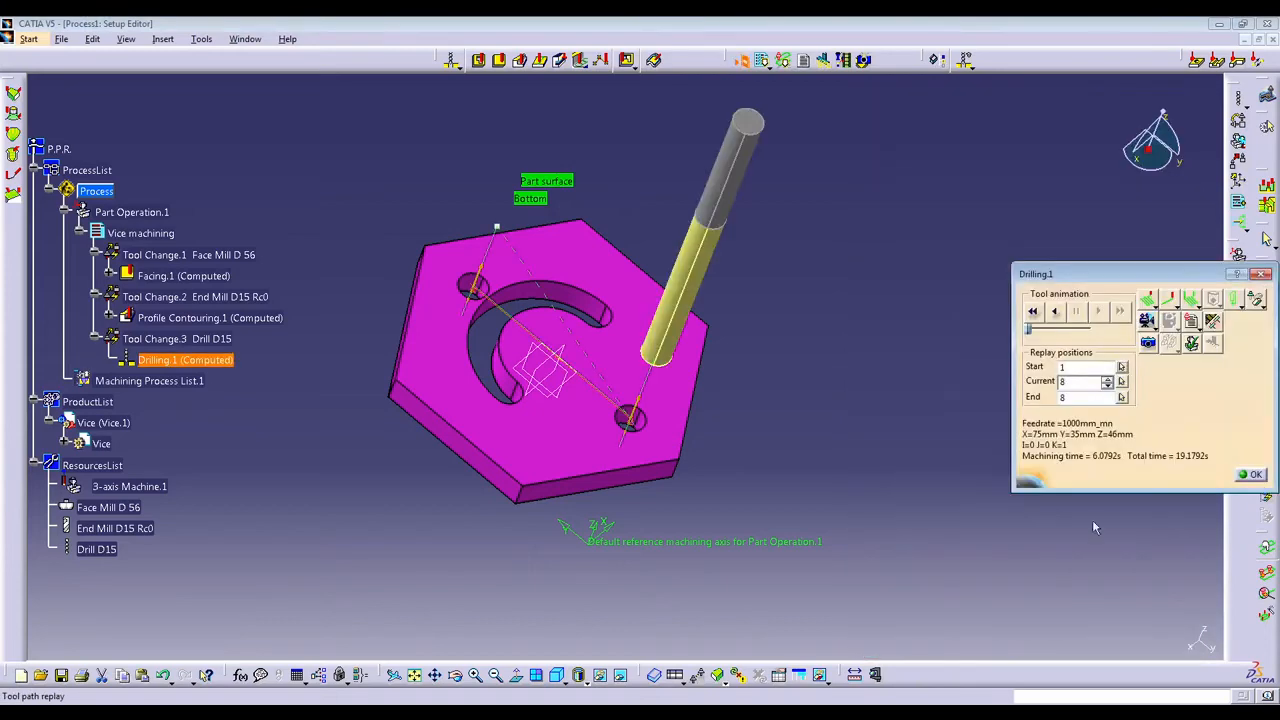
{"action": "left_click", "coordinate": [1034, 311]}
{"action": "left_click", "coordinate": [1099, 312]}
Inspect the two drilled holes in a photo simulation and accept the Drilling.1 operation.
{"action": "left_click", "coordinate": [1152, 343]}
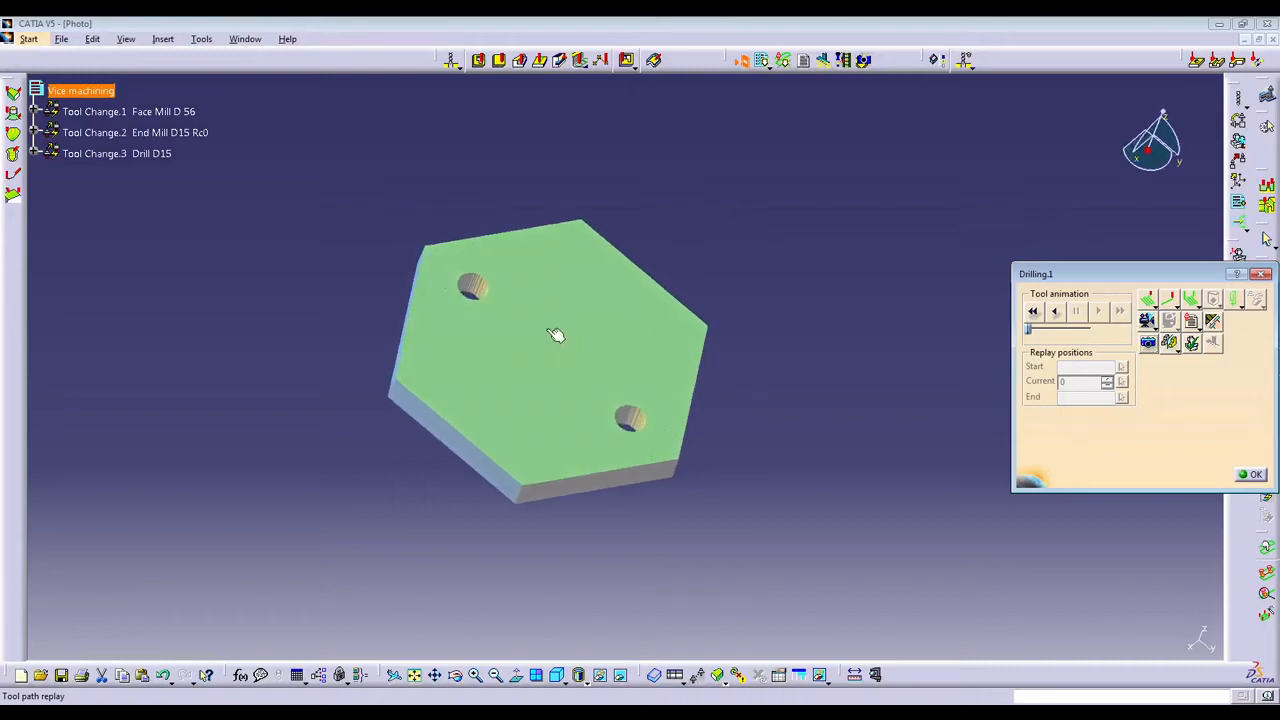
{"action": "middle_click_drag", "start_coordinate": [557, 338], "coordinate": [609, 443]}
{"action": "middle_click_drag", "start_coordinate": [500, 345], "coordinate": [640, 300]}
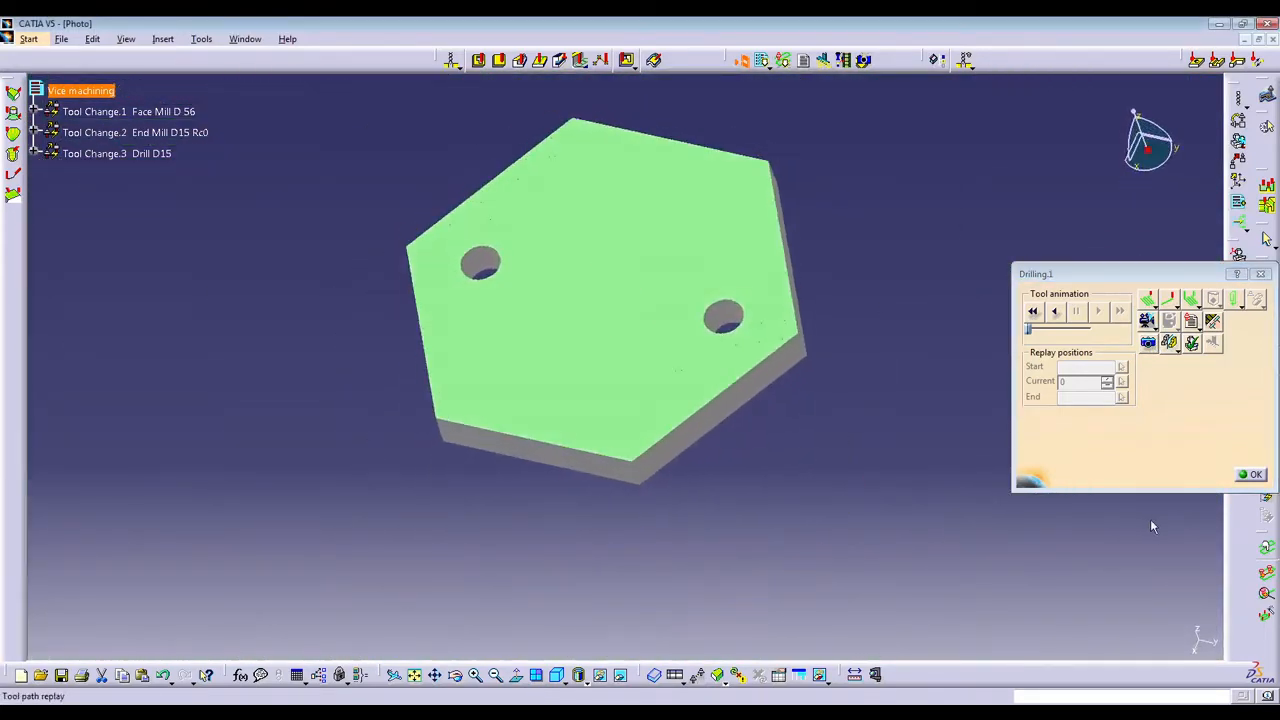
{"action": "left_click", "coordinate": [1253, 475]}
{"action": "middle_click_drag", "start_coordinate": [613, 368], "coordinate": [613, 310]}
{"action": "left_click", "coordinate": [1059, 644]}
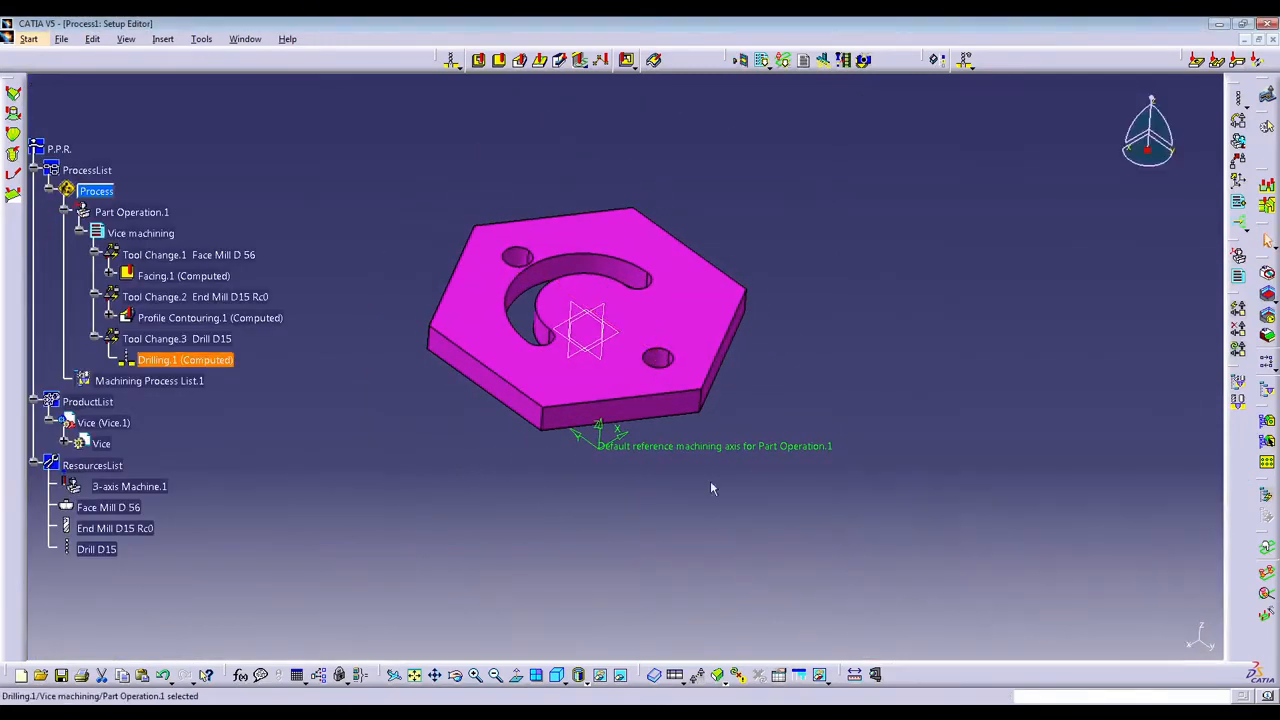
Create a second drilling operation using the hexagon's top face as part surface and the curved slot's two ends as drilling positions.
{"action": "middle_click_drag", "start_coordinate": [388, 367], "coordinate": [403, 474]}
{"action": "middle_click_drag", "start_coordinate": [686, 346], "coordinate": [626, 443]}
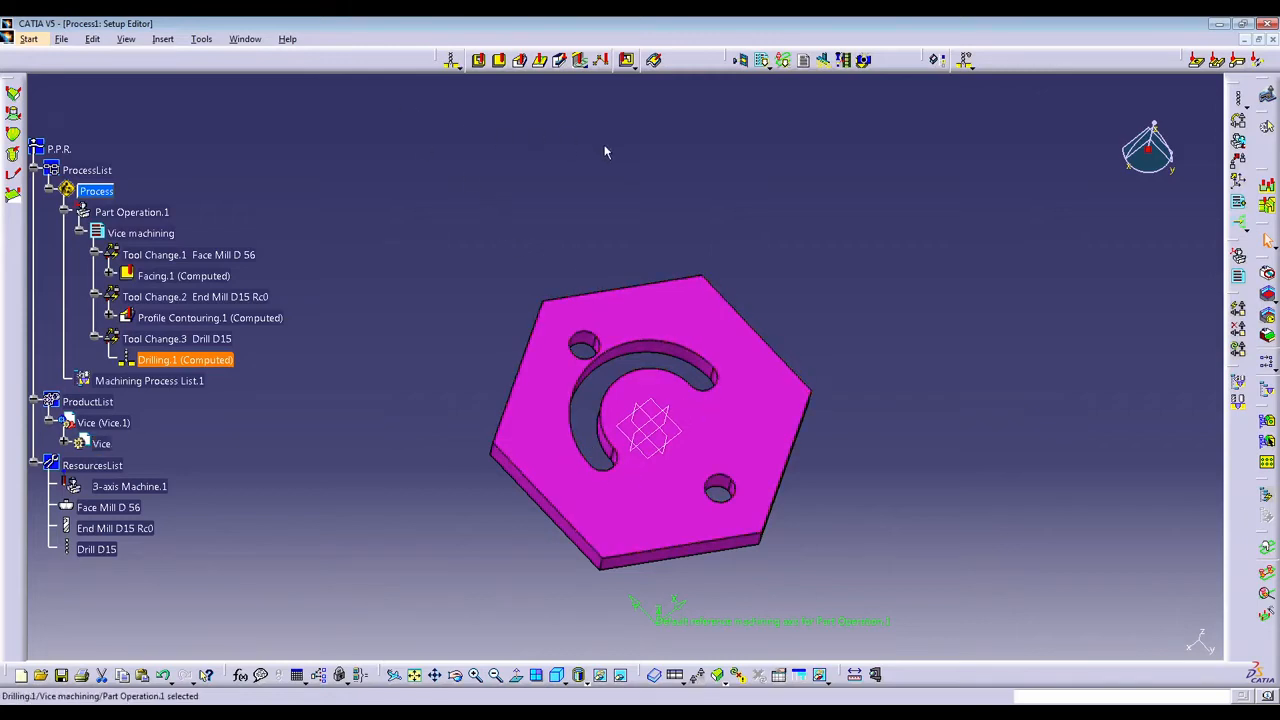
{"action": "left_click", "coordinate": [453, 61]}
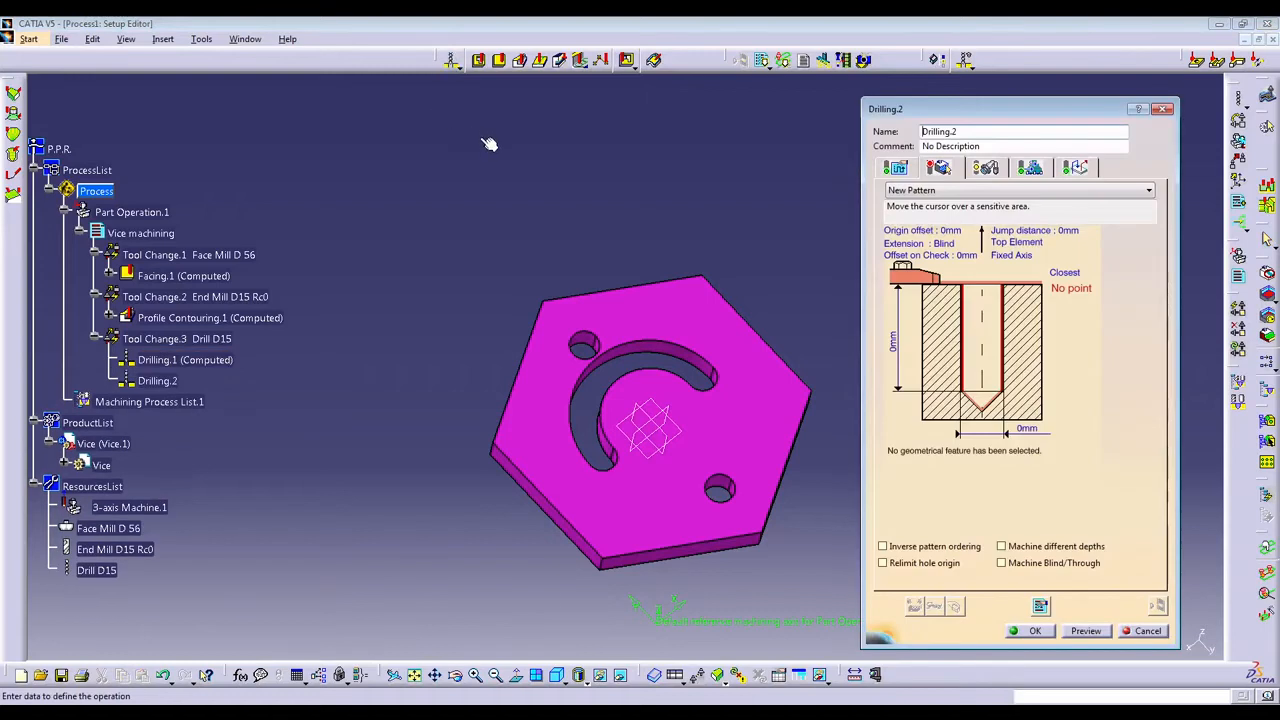
{"action": "left_click", "coordinate": [978, 287]}
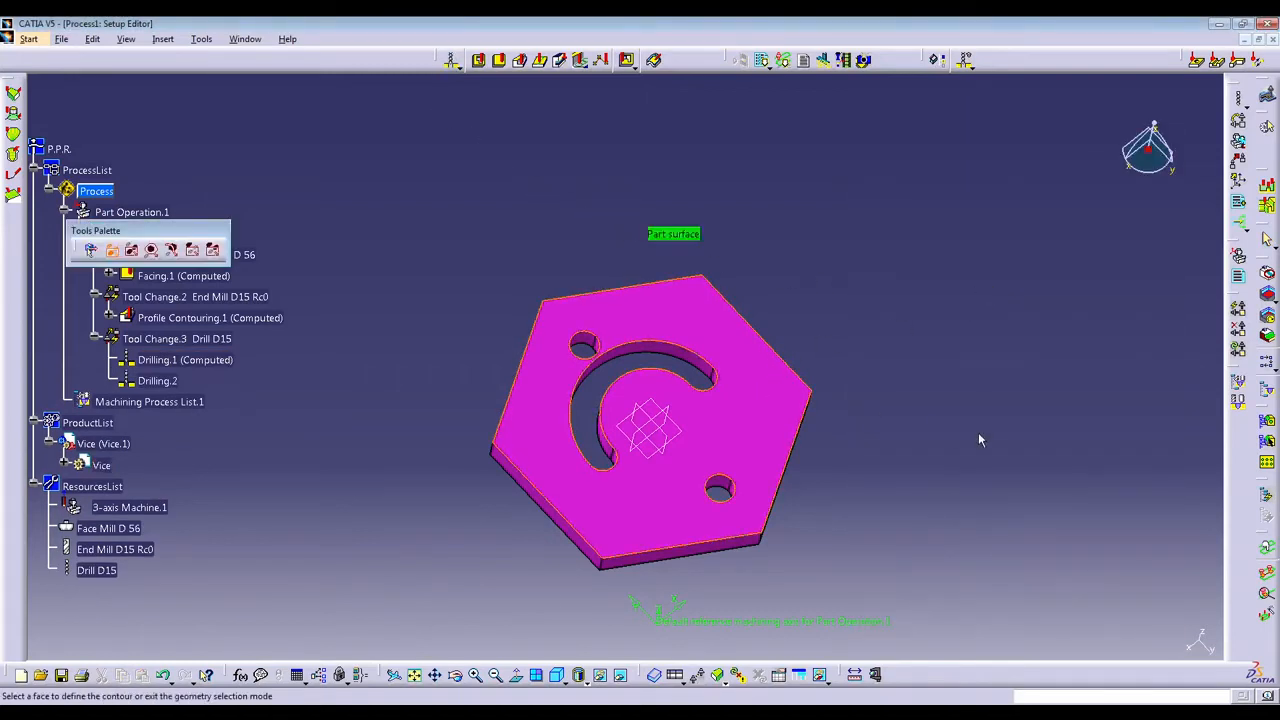
{"action": "left_click", "coordinate": [902, 499]}
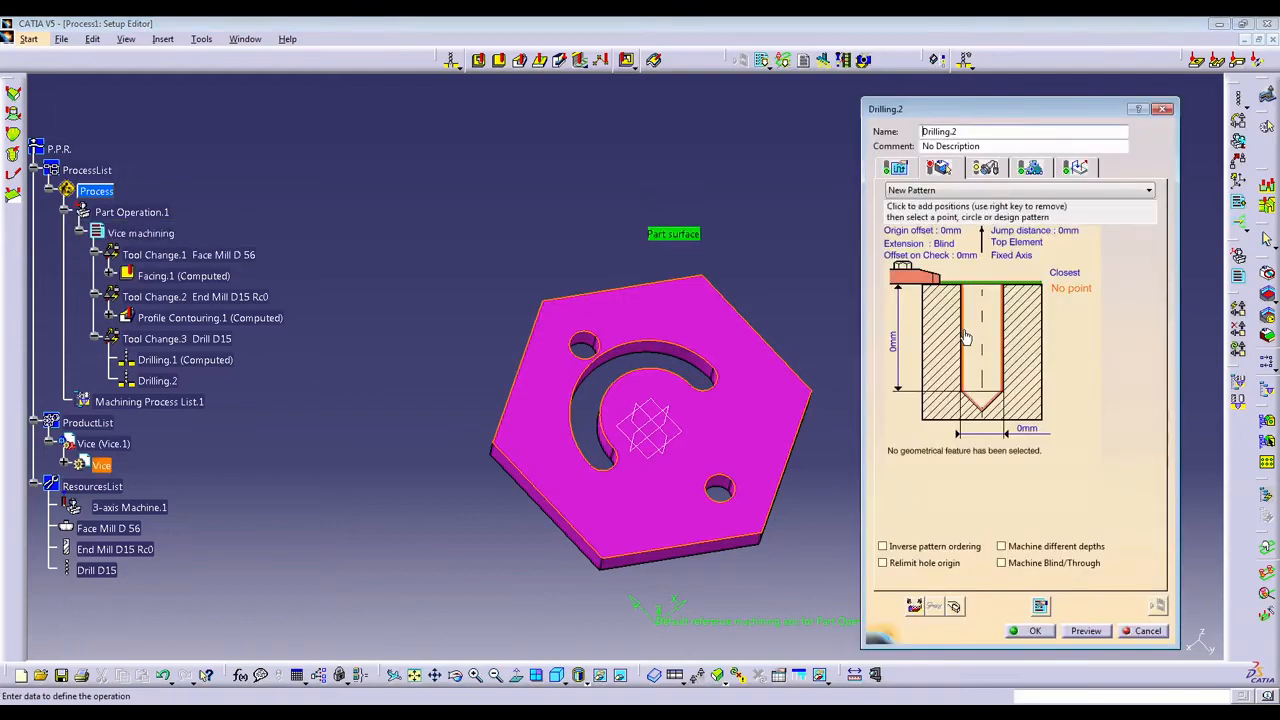
{"action": "left_click", "coordinate": [955, 345]}
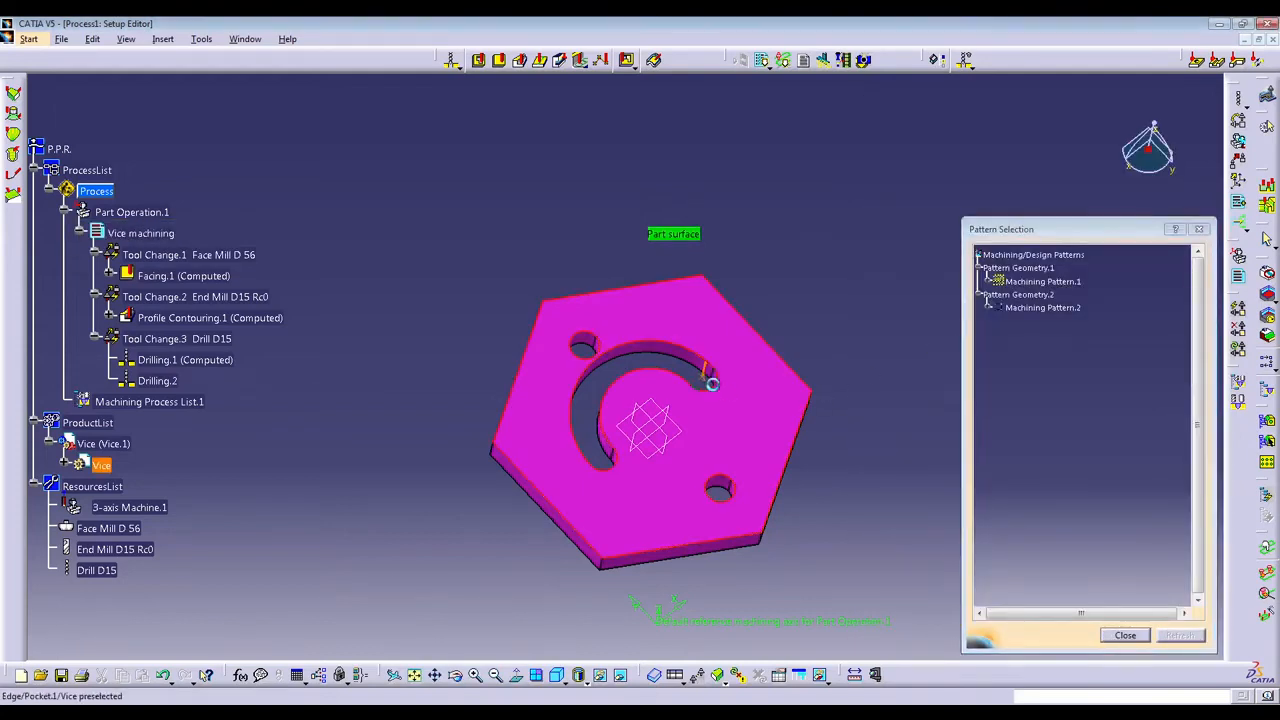
{"action": "left_click", "coordinate": [620, 473]}
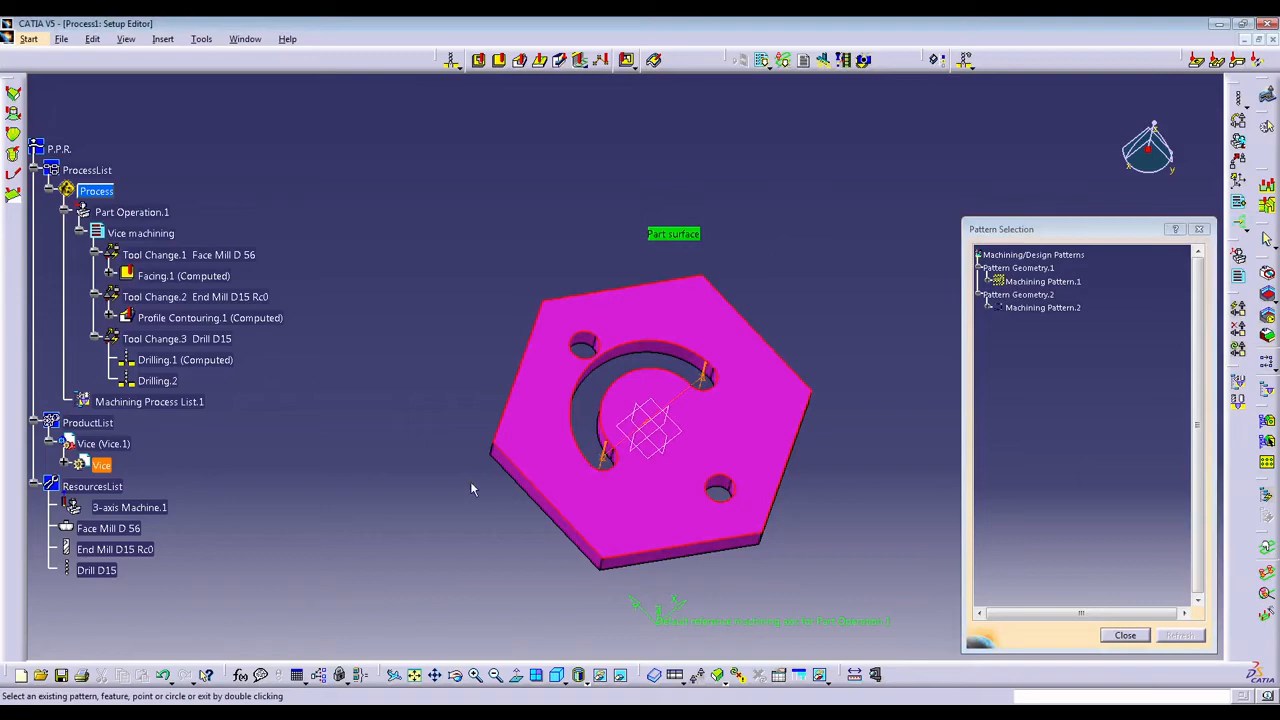
{"action": "double_click", "coordinate": [391, 408]}
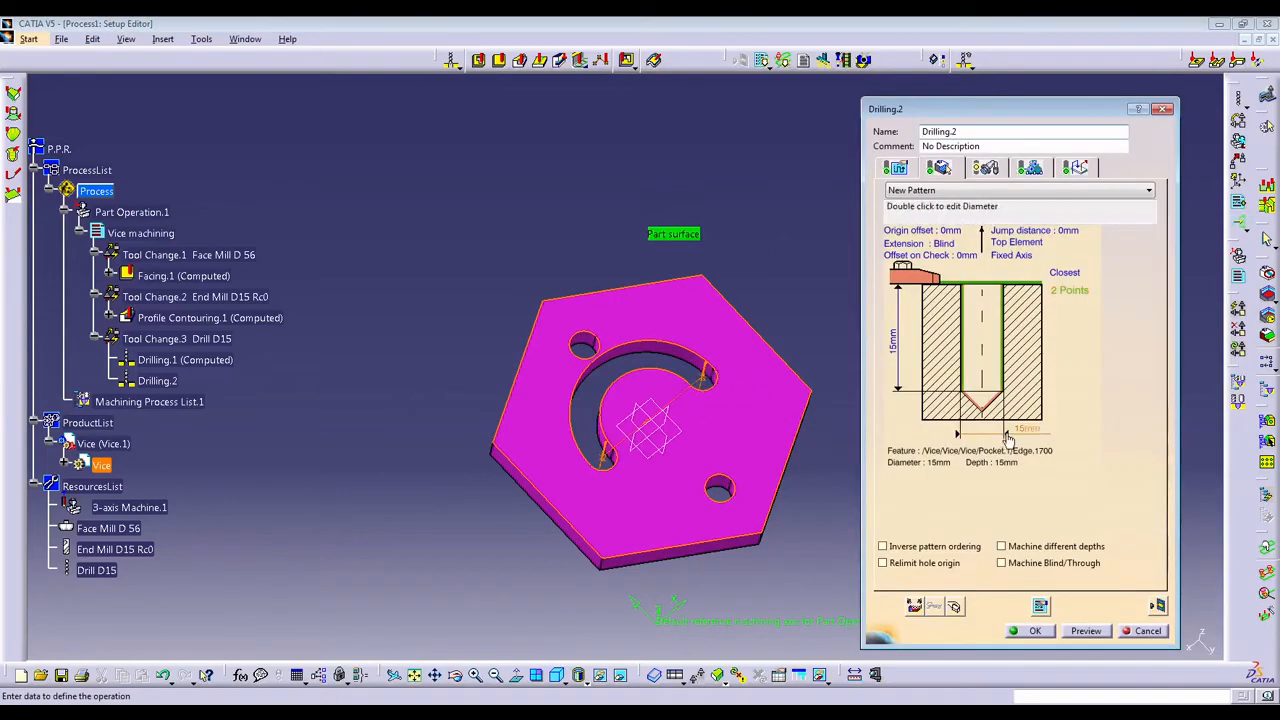
Define the part's underside as the hole bottom for Drilling.2 and change the hole extension to through.
{"action": "left_click", "coordinate": [990, 408]}
{"action": "middle_click_drag", "start_coordinate": [774, 491], "coordinate": [606, 158]}
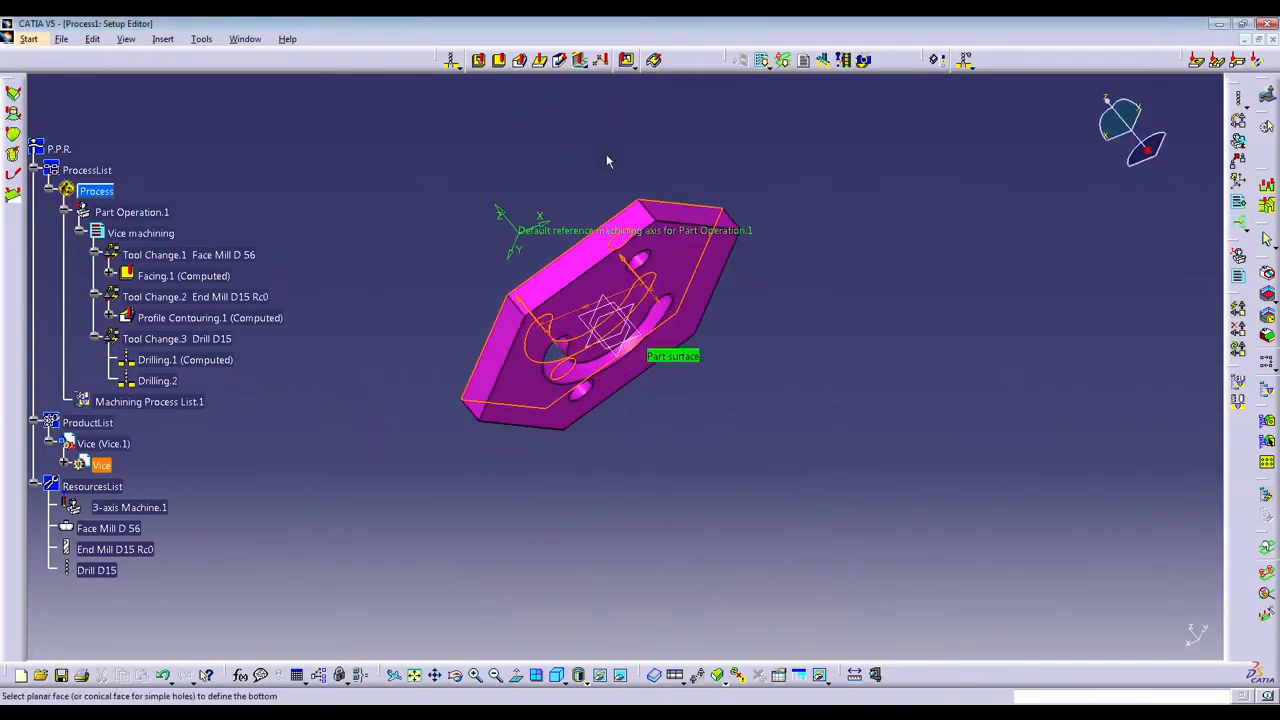
{"action": "left_click", "coordinate": [692, 256]}
{"action": "middle_click_drag", "start_coordinate": [360, 290], "coordinate": [598, 372]}
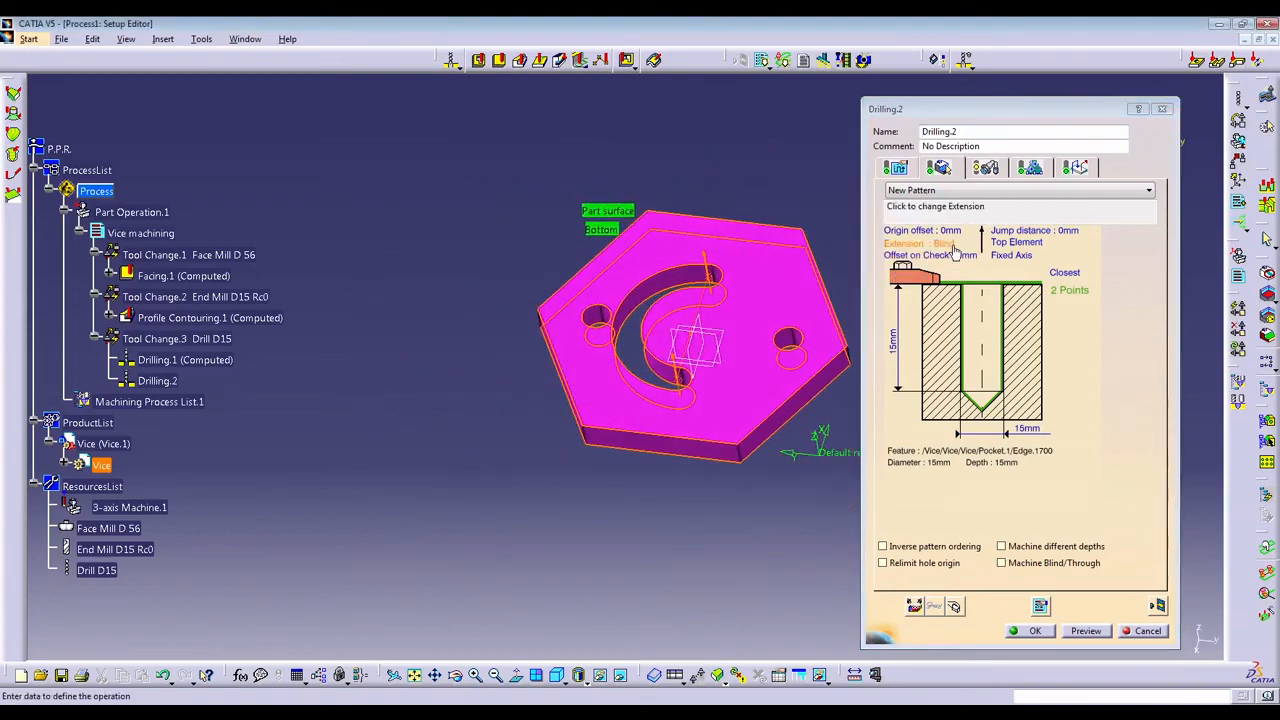
{"action": "middle_click_drag", "start_coordinate": [654, 438], "coordinate": [560, 380]}
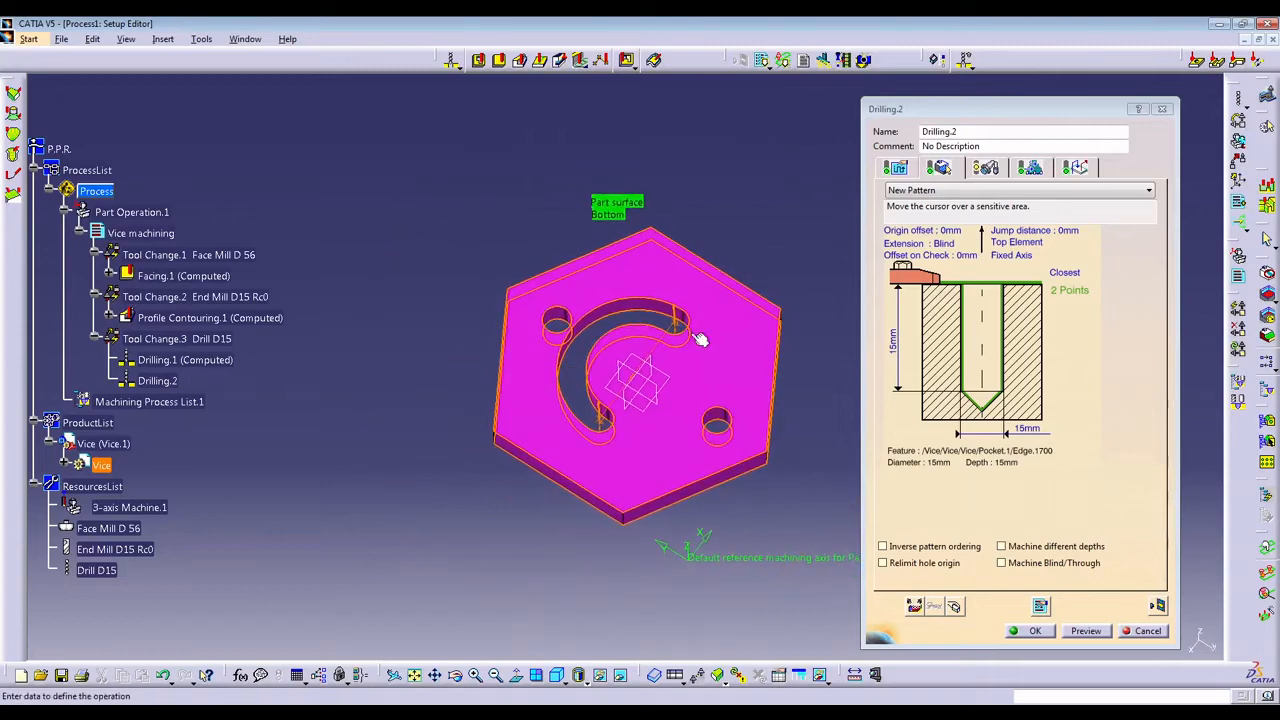
{"action": "left_click", "coordinate": [952, 245]}
Check the machining strategy, drill tool and approach macro of Drilling.2.
{"action": "left_click", "coordinate": [894, 167]}
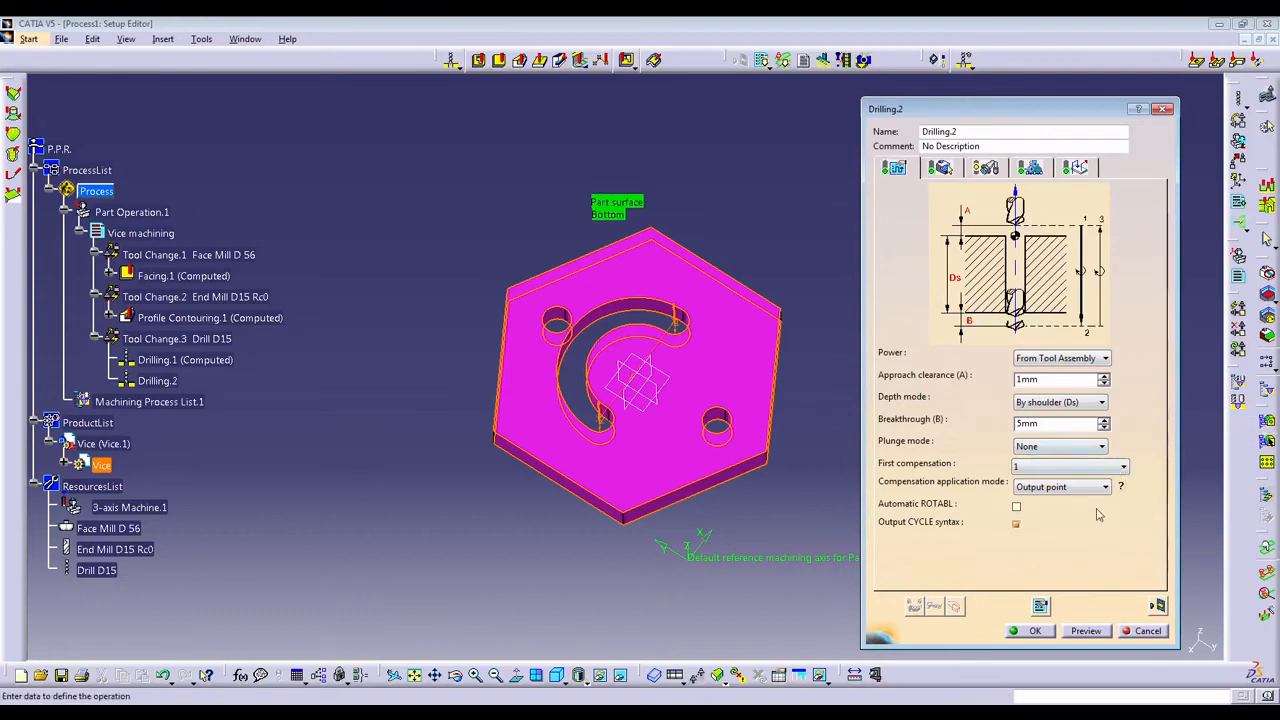
{"action": "left_click", "coordinate": [978, 172]}
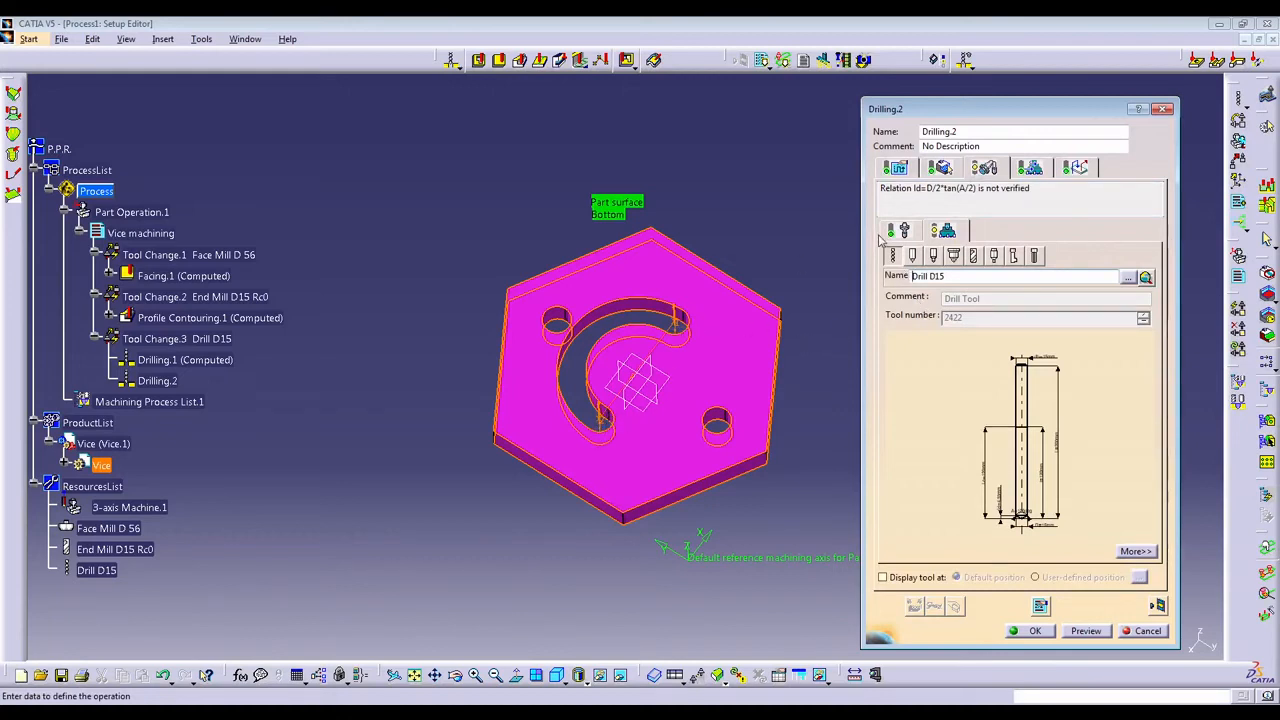
{"action": "left_click", "coordinate": [1074, 168]}
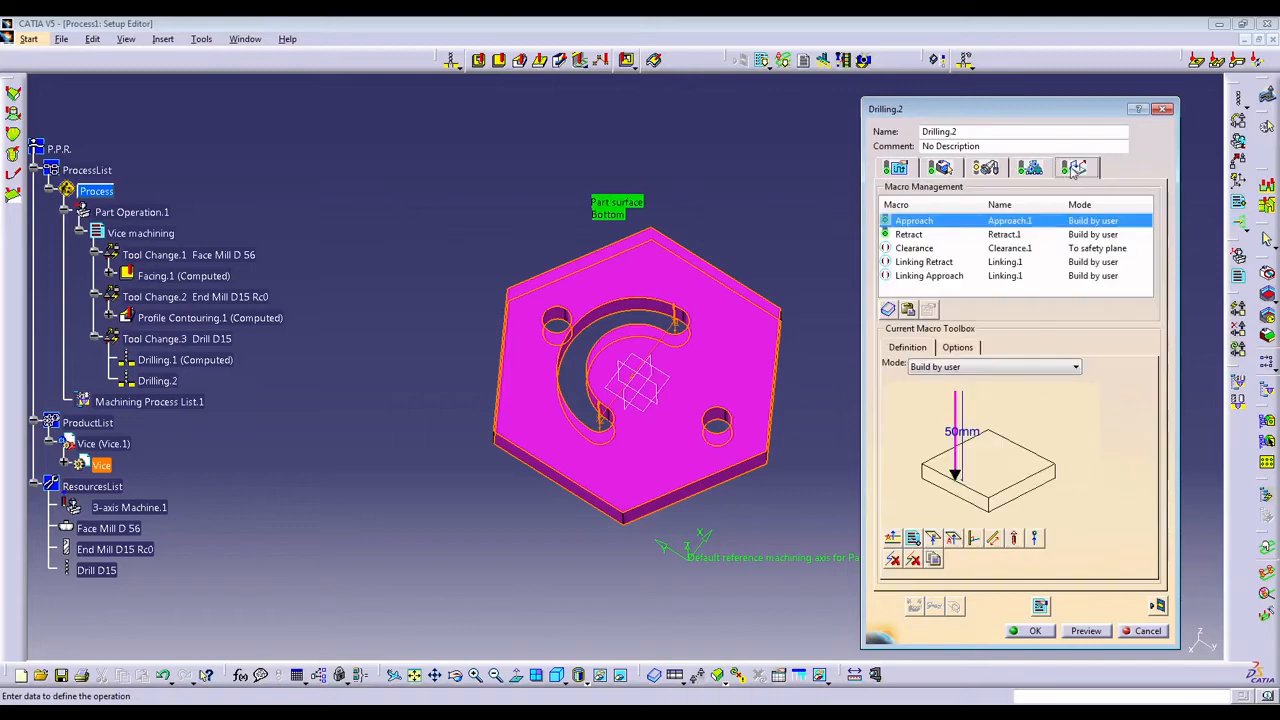
Compute and replay the Drilling.2 tool path, inspect it in a photo simulation, and accept the operation.
{"action": "left_click", "coordinate": [1157, 607]}
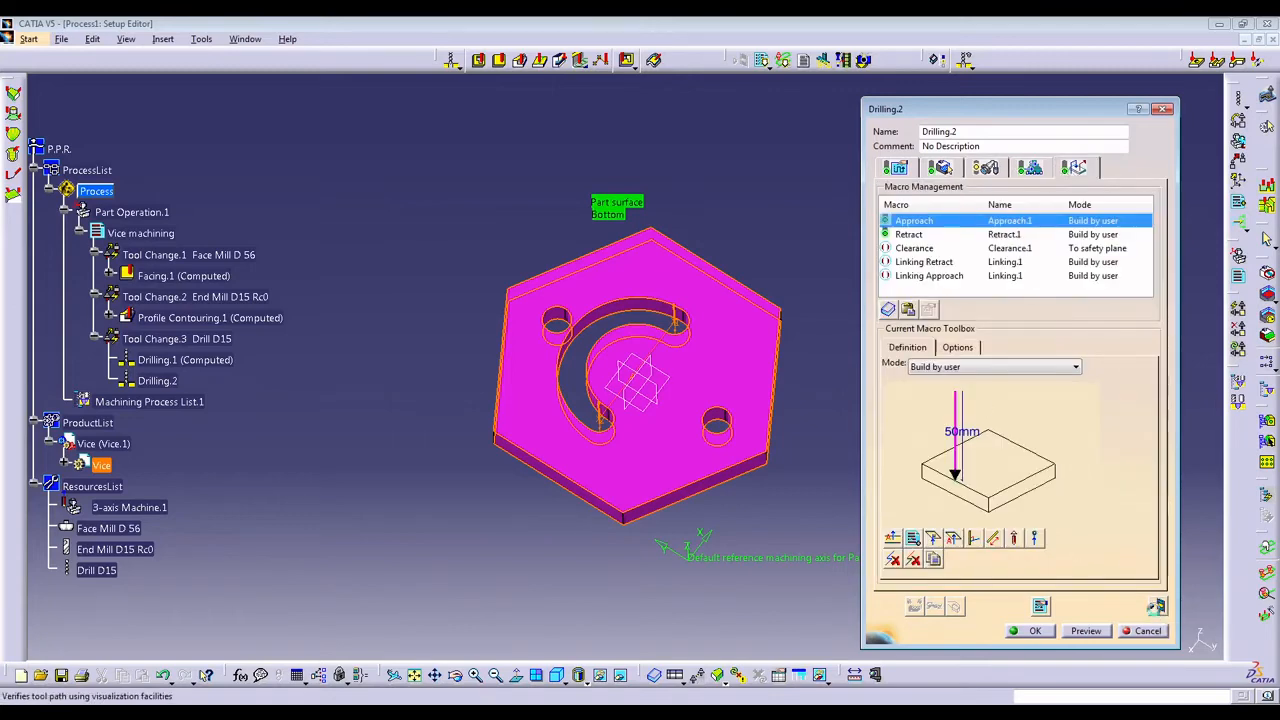
{"action": "left_click", "coordinate": [1035, 312]}
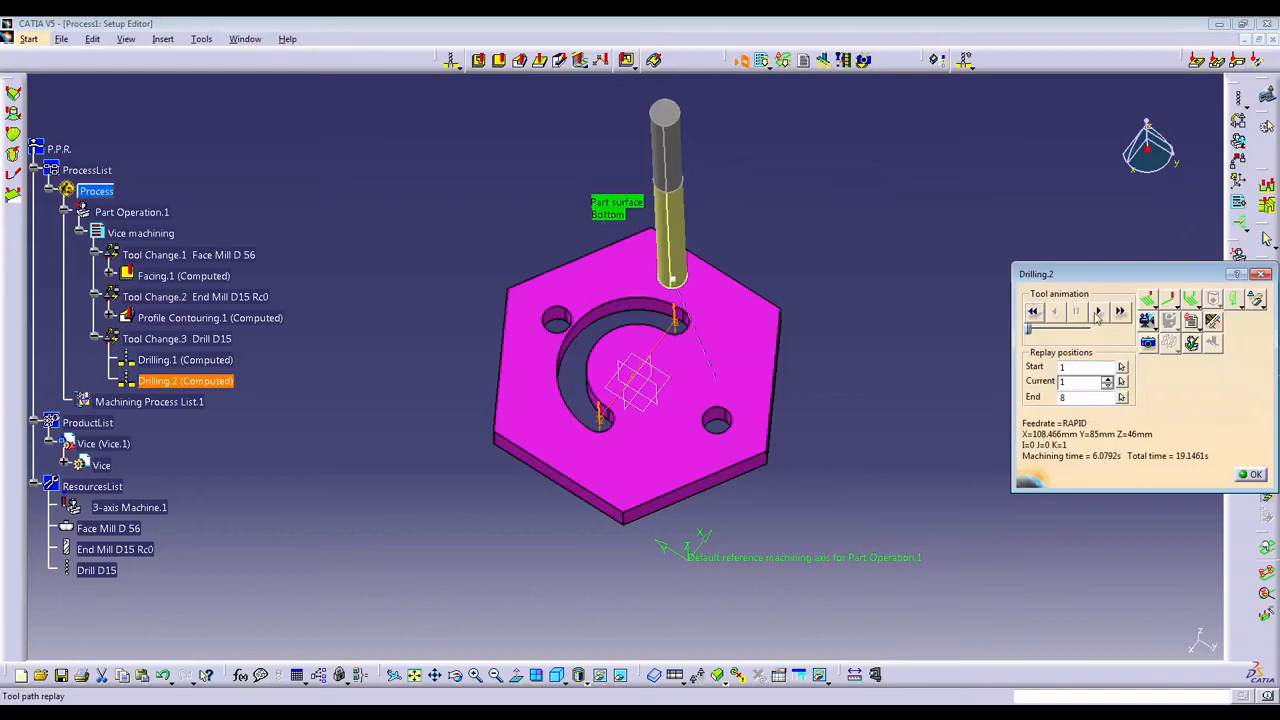
{"action": "left_click", "coordinate": [1097, 312]}
{"action": "left_click", "coordinate": [1148, 343]}
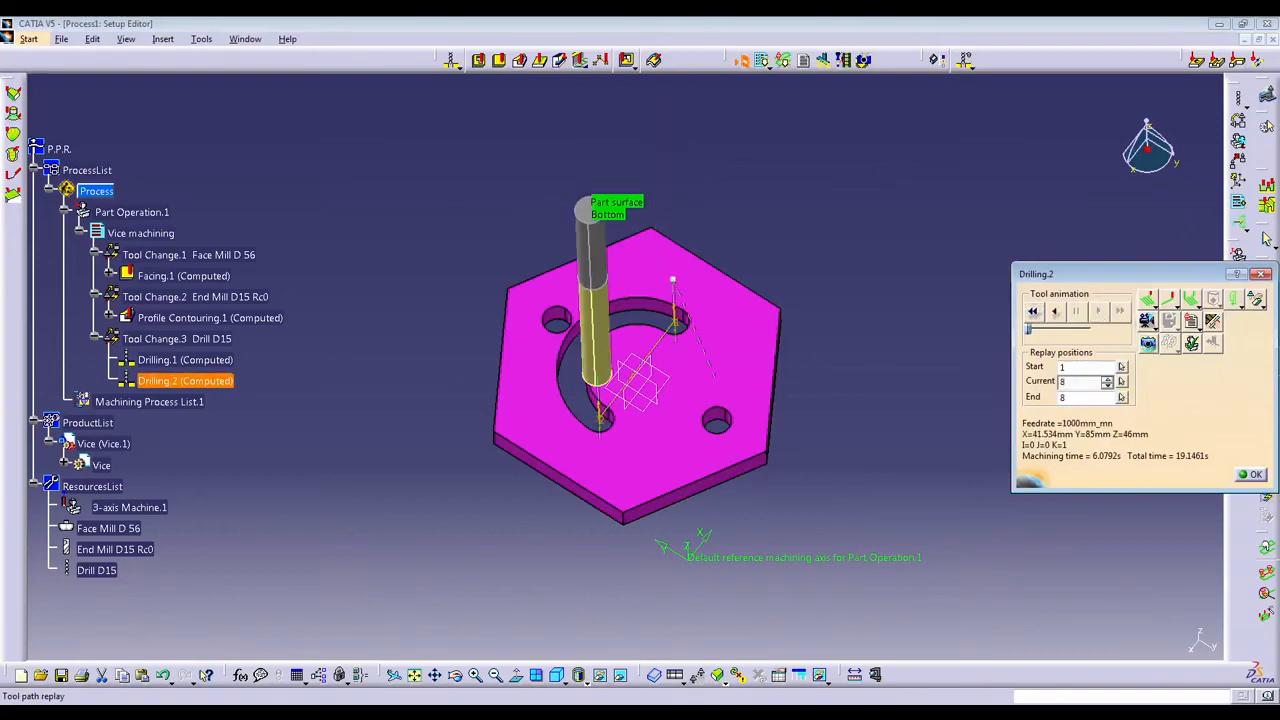
{"action": "left_click", "coordinate": [1255, 476]}
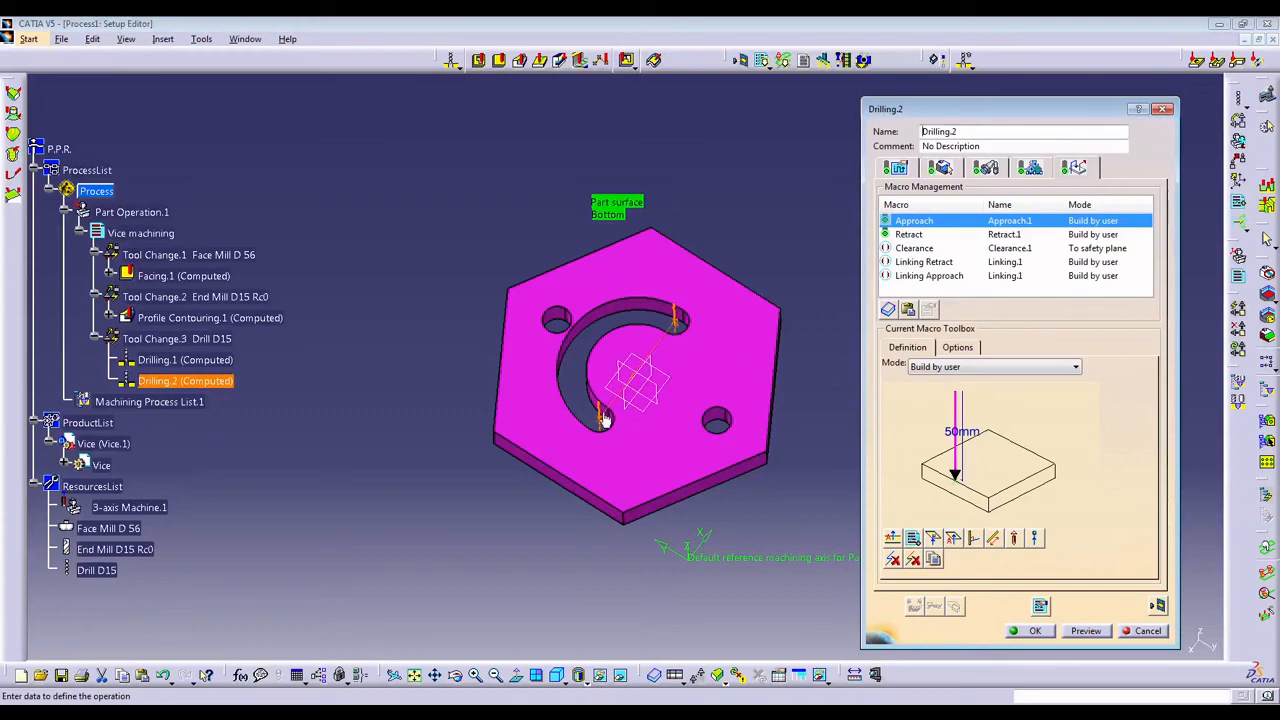
{"action": "left_click", "coordinate": [1030, 631]}
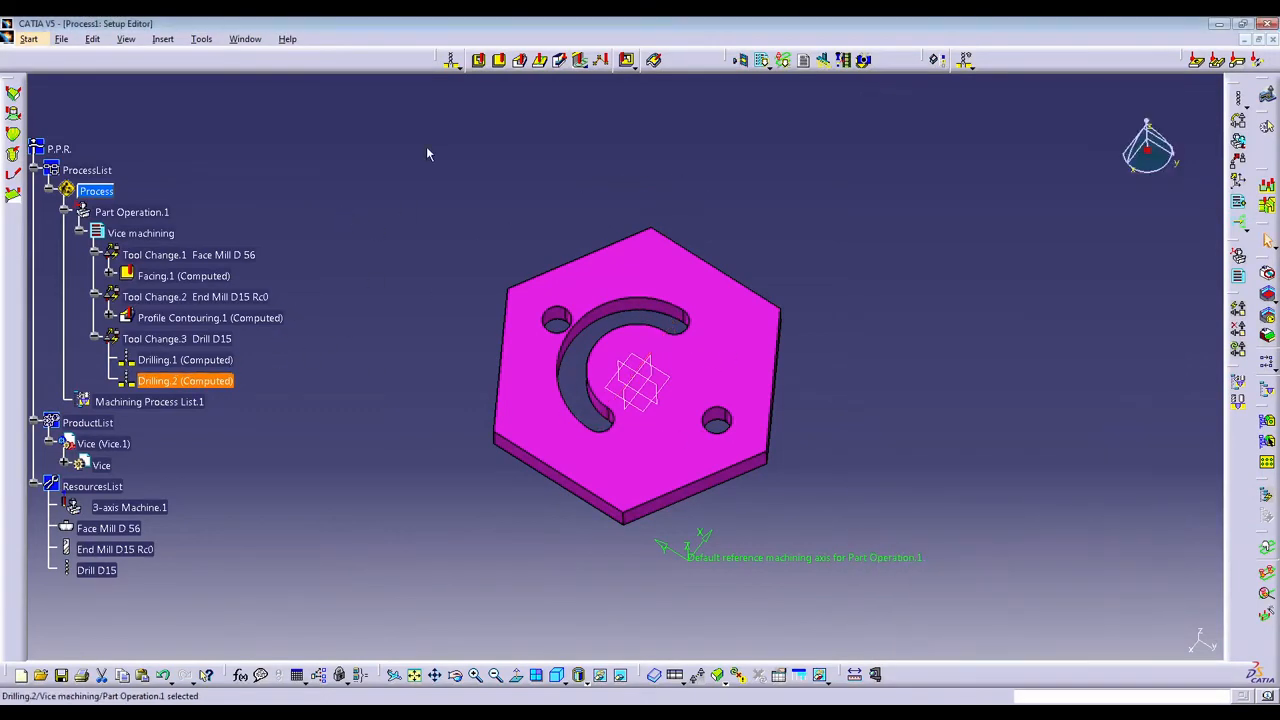
Add a profile contouring operation after Drilling.2 and select the curved slot's top edges as its guide contour.
{"action": "left_click", "coordinate": [331, 323]}
{"action": "left_click", "coordinate": [222, 380]}
{"action": "left_click", "coordinate": [520, 60]}
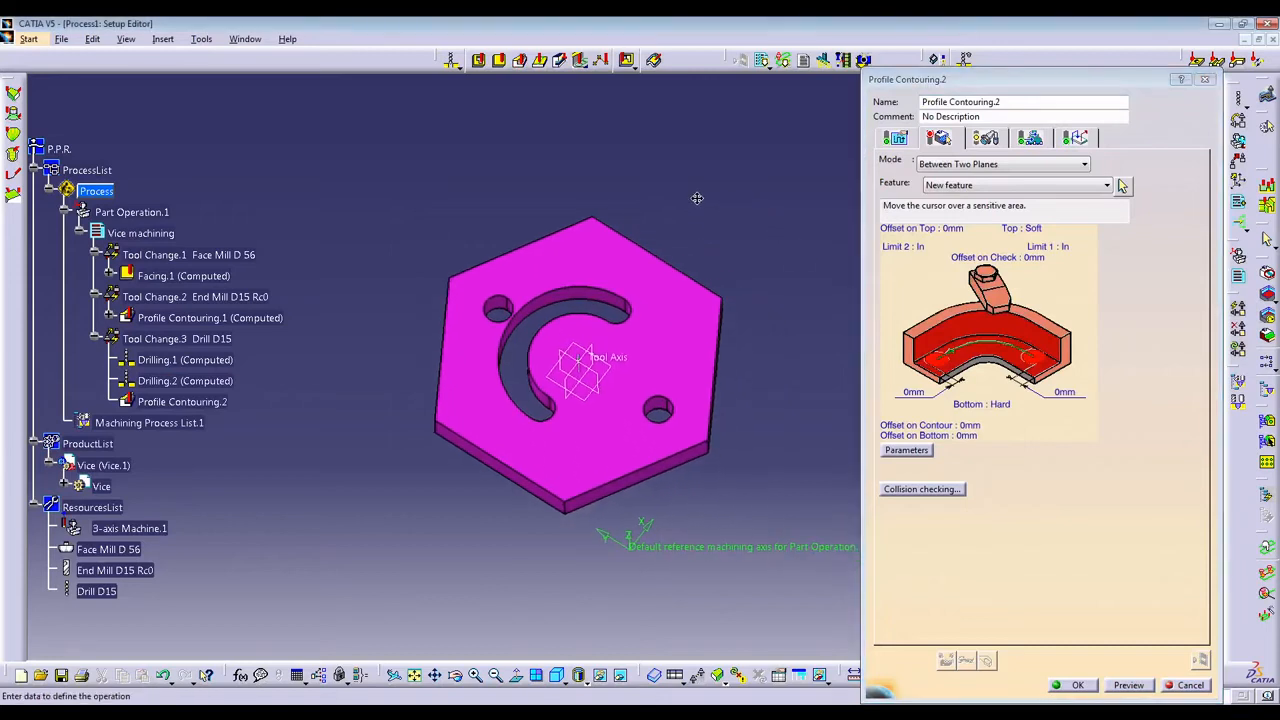
{"action": "left_click", "coordinate": [968, 332]}
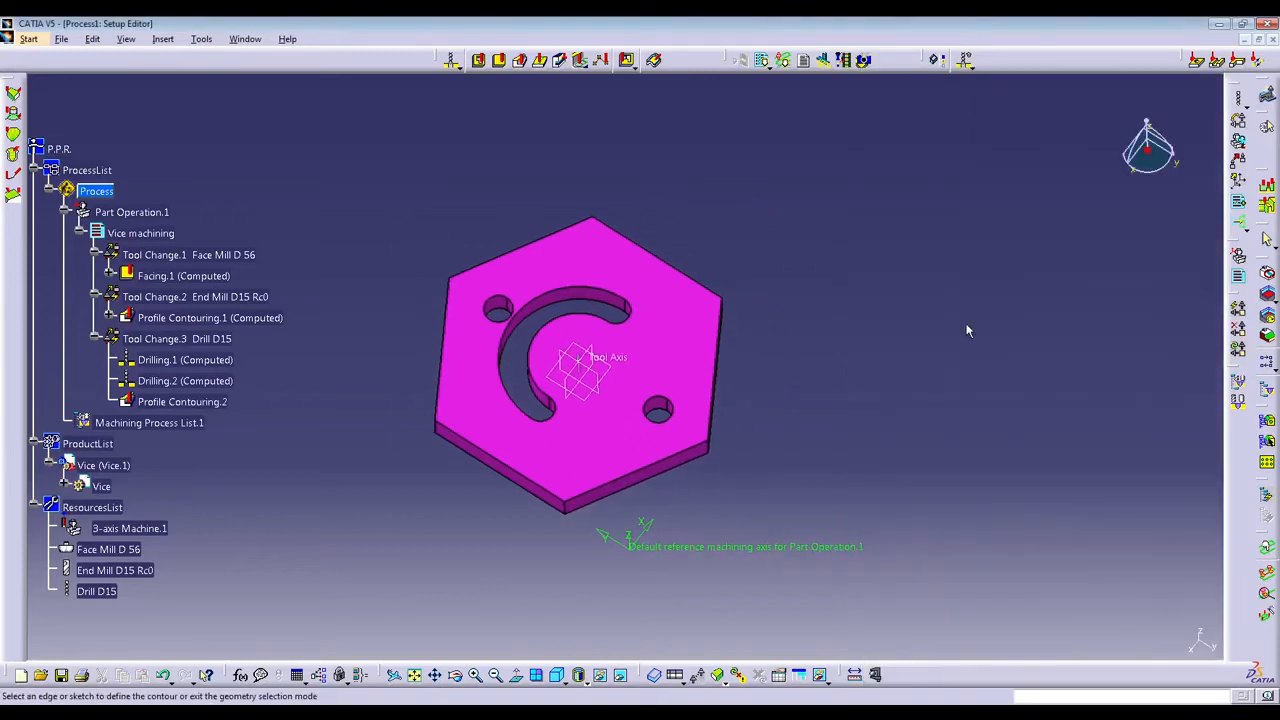
{"action": "left_click", "coordinate": [555, 415]}
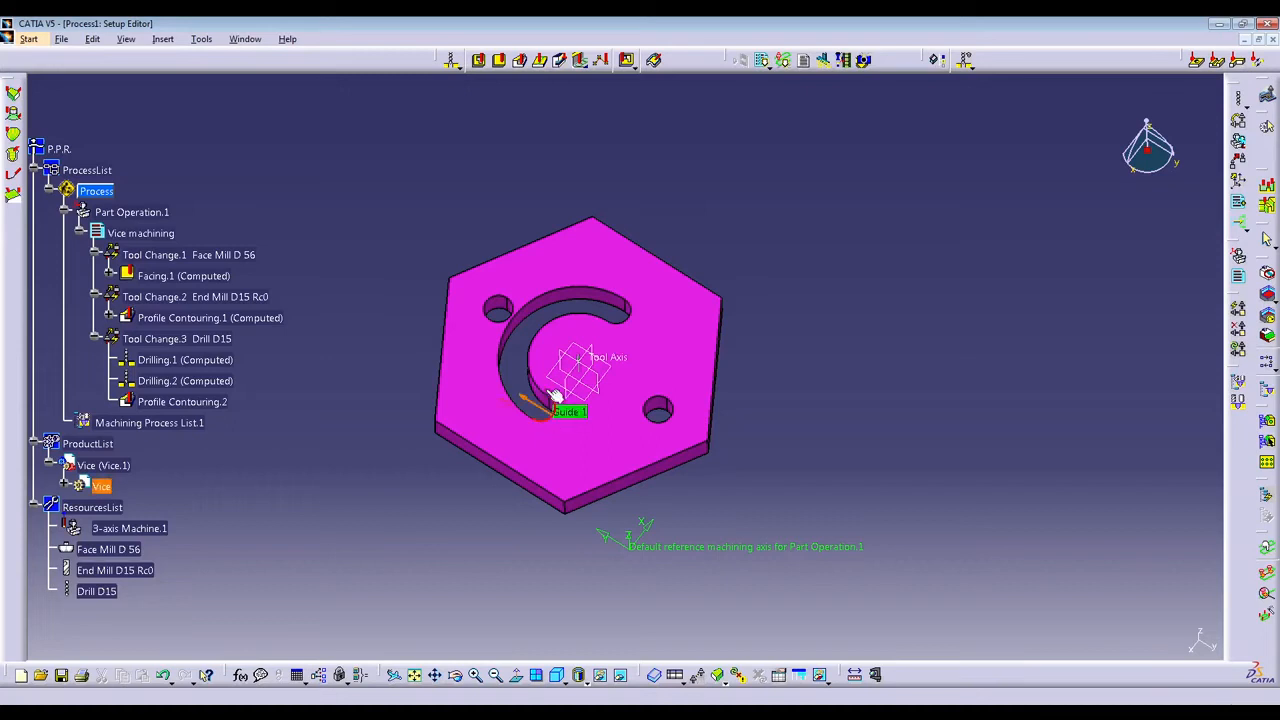
{"action": "middle_click_drag", "start_coordinate": [535, 357], "coordinate": [537, 283]}
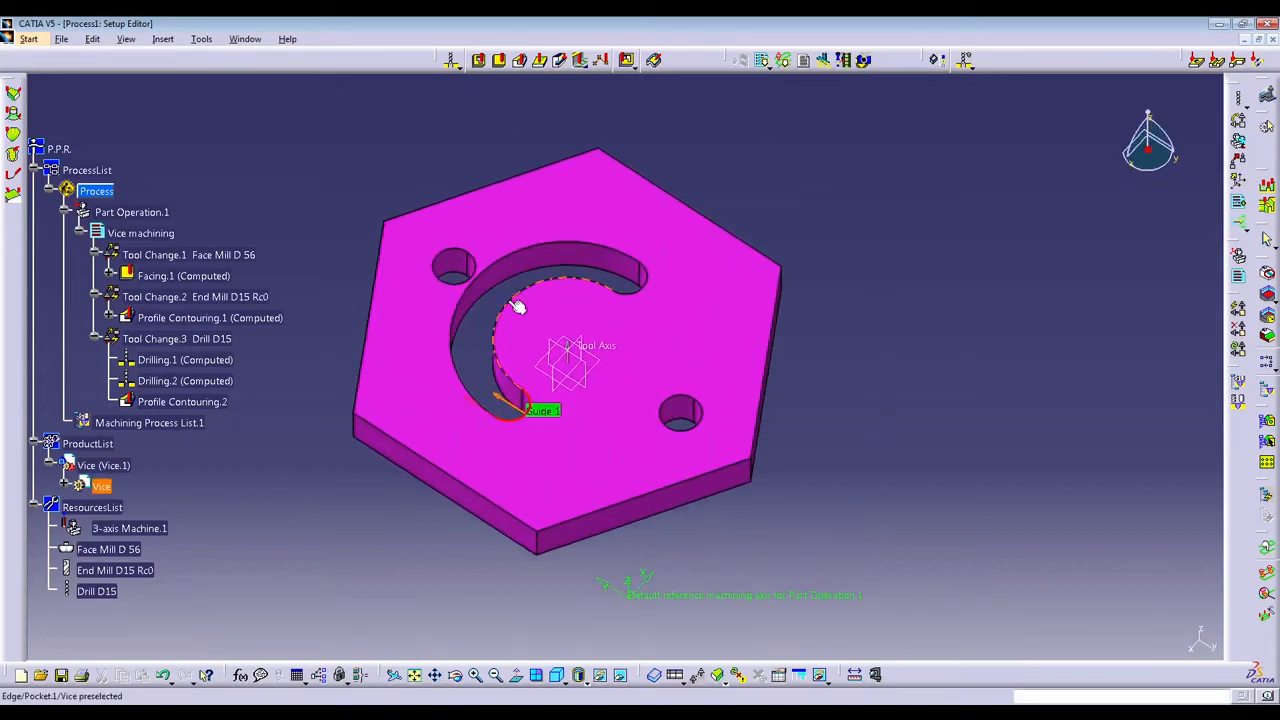
{"action": "left_click", "coordinate": [517, 306]}
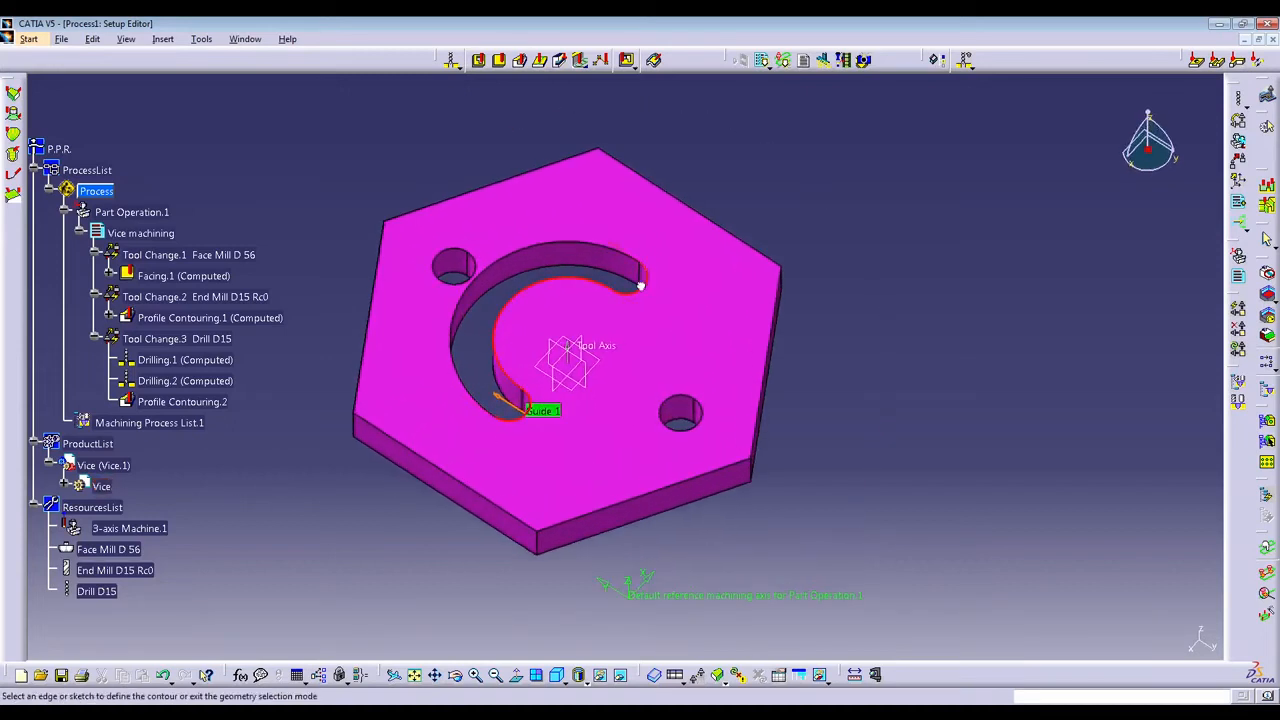
{"action": "left_click", "coordinate": [607, 249]}
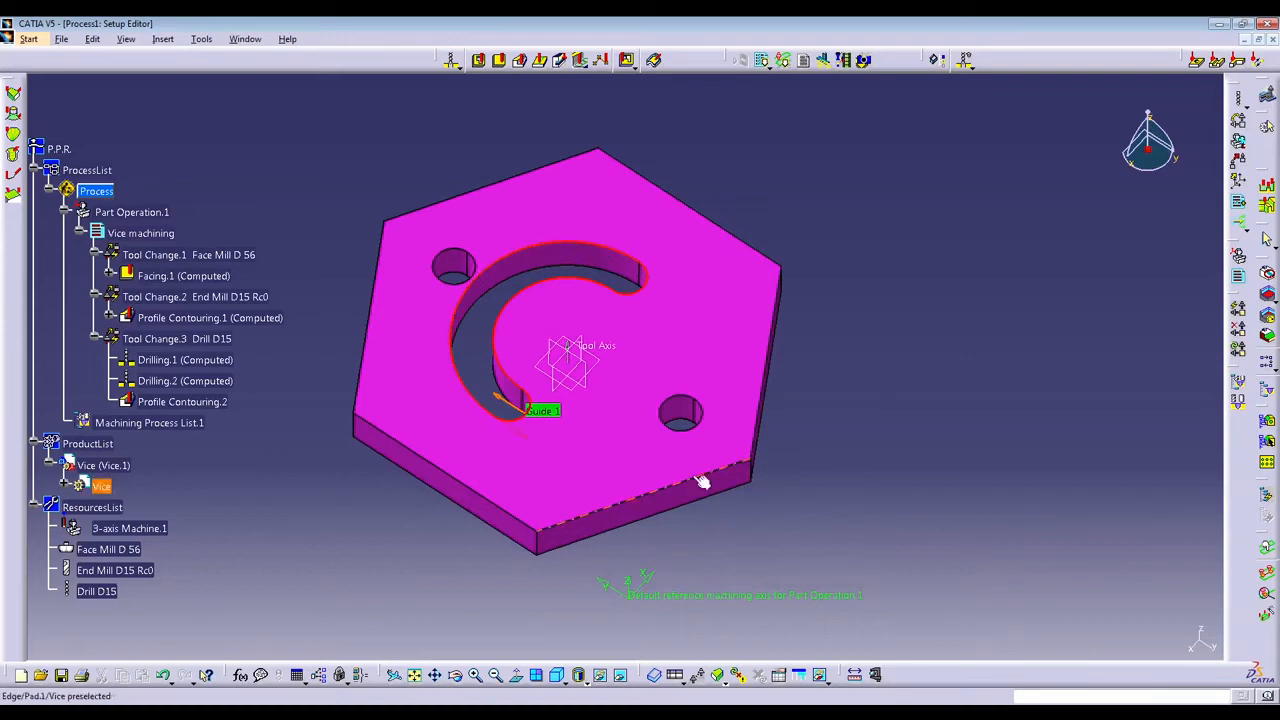
{"action": "double_click", "coordinate": [736, 134]}
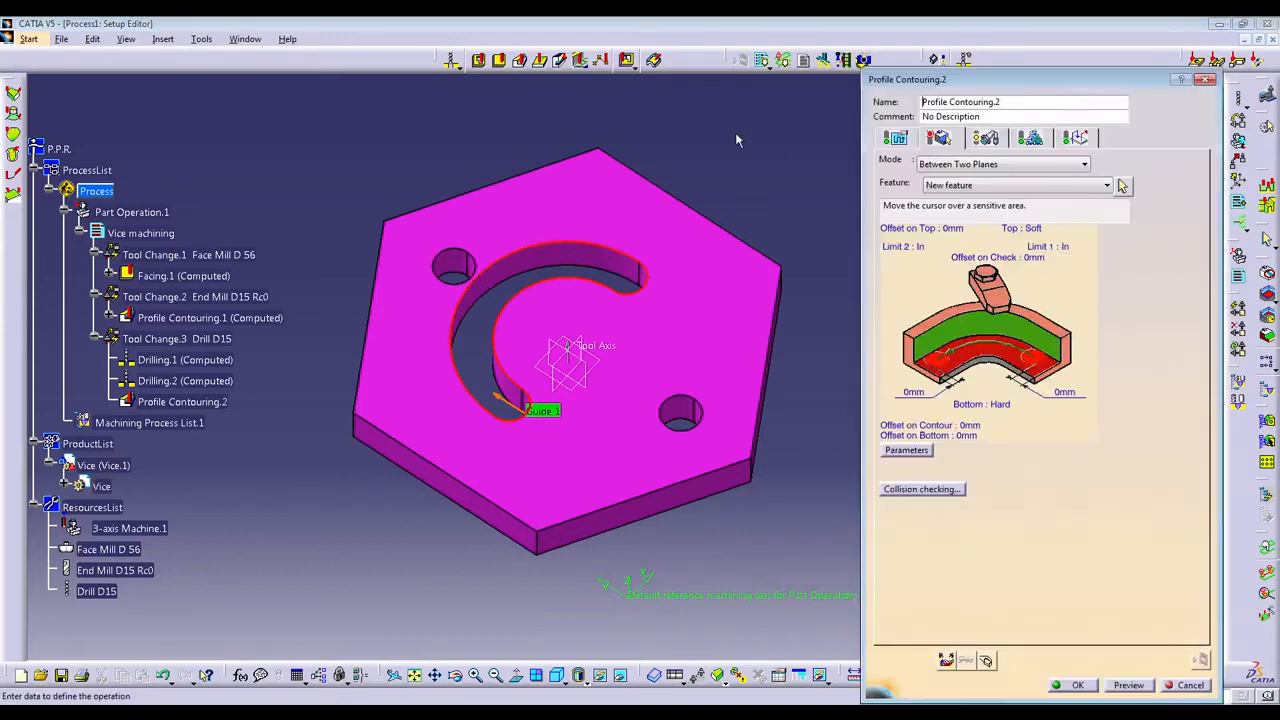
Select the underside face of the Vice as the bottom plane of Profile Contouring.2.
{"action": "left_click", "coordinate": [985, 358]}
{"action": "middle_click_drag", "start_coordinate": [980, 351], "coordinate": [545, 328]}
{"action": "left_click", "coordinate": [485, 280]}
{"action": "middle_click_drag", "start_coordinate": [388, 198], "coordinate": [606, 266]}
Assign the End Mill D8 Rc0 N from the MillAndDrillStarterSet catalog as the Profile Contouring.2 tool.
{"action": "left_click", "coordinate": [986, 139]}
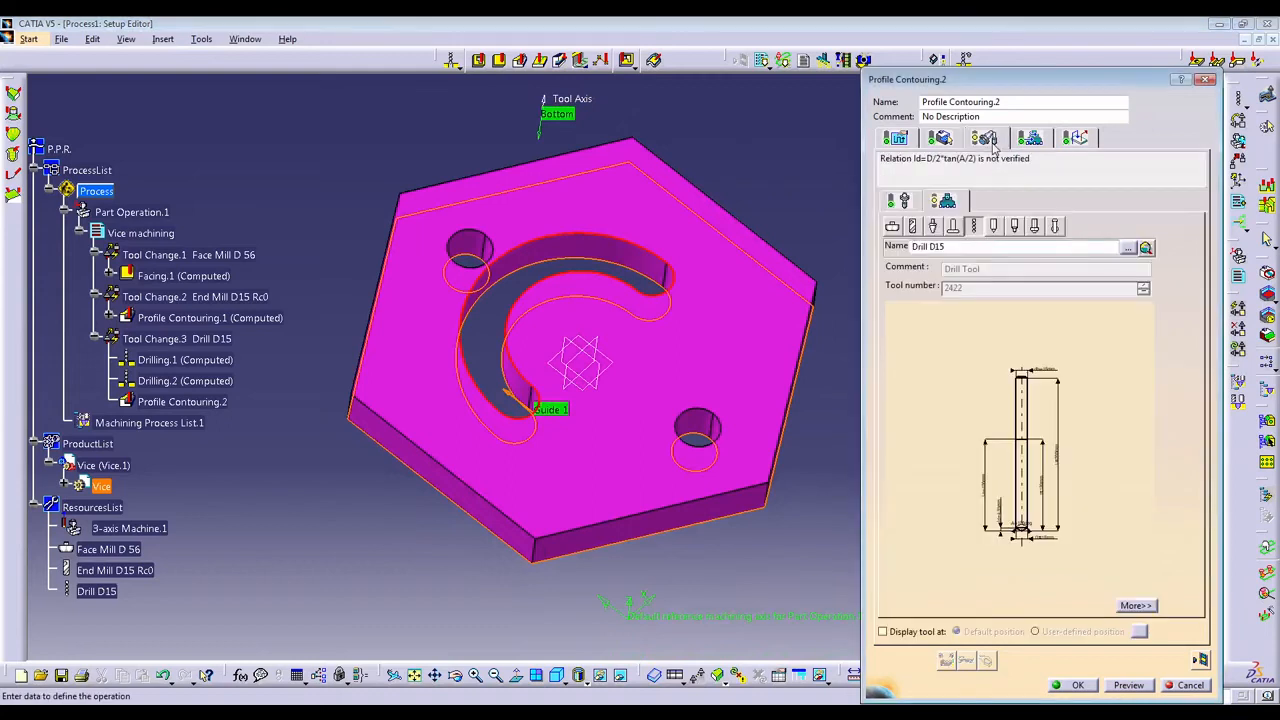
{"action": "left_click", "coordinate": [913, 228]}
{"action": "middle_click_drag", "start_coordinate": [653, 334], "coordinate": [574, 388]}
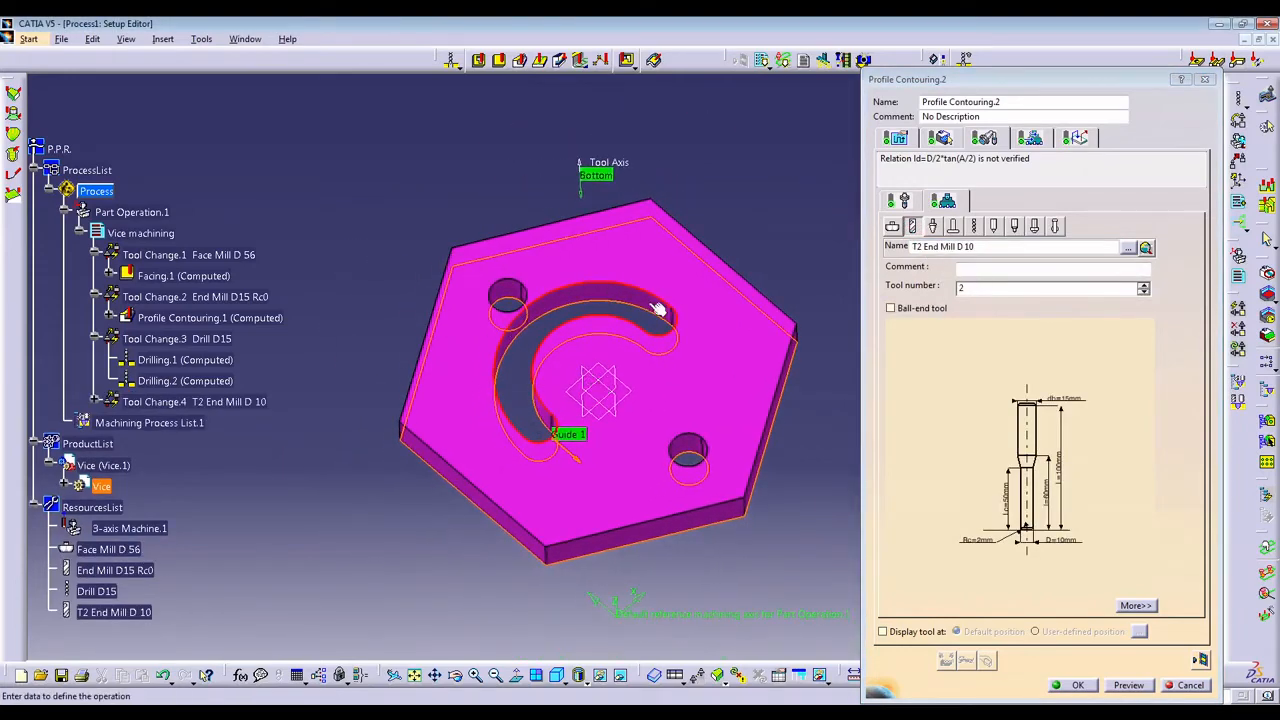
{"action": "left_click", "coordinate": [1145, 249]}
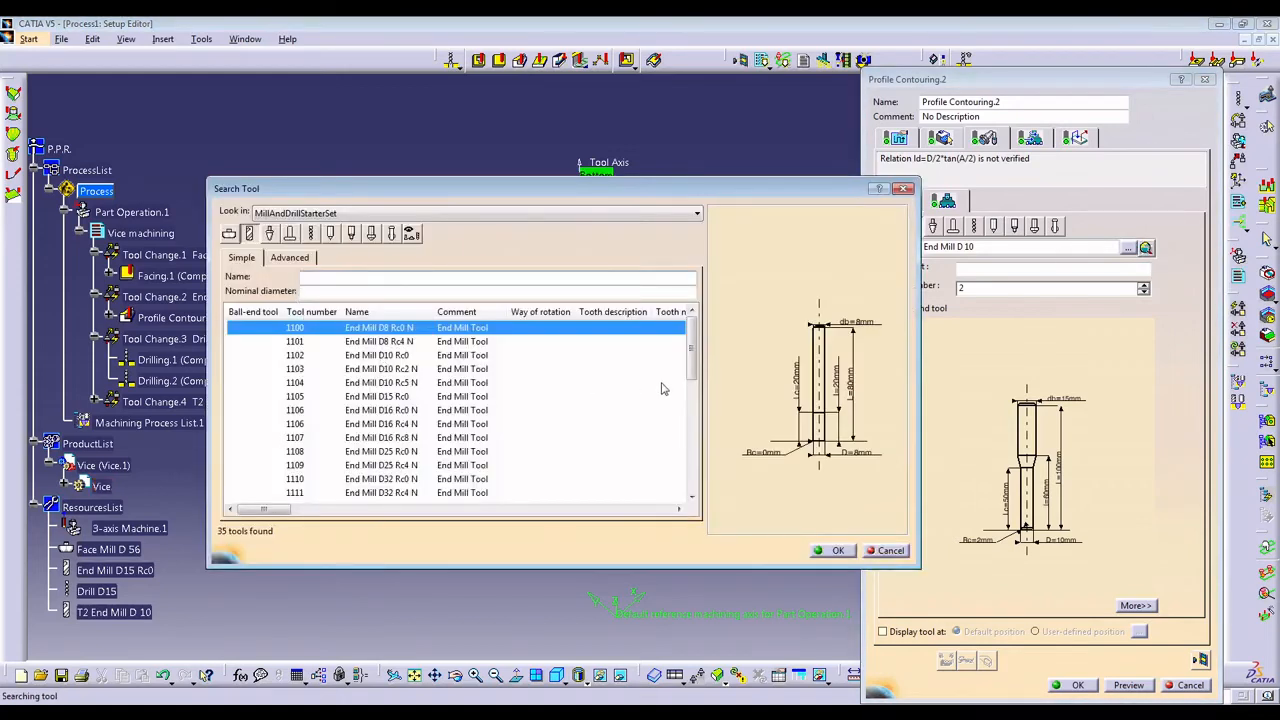
{"action": "left_click", "coordinate": [697, 341]}
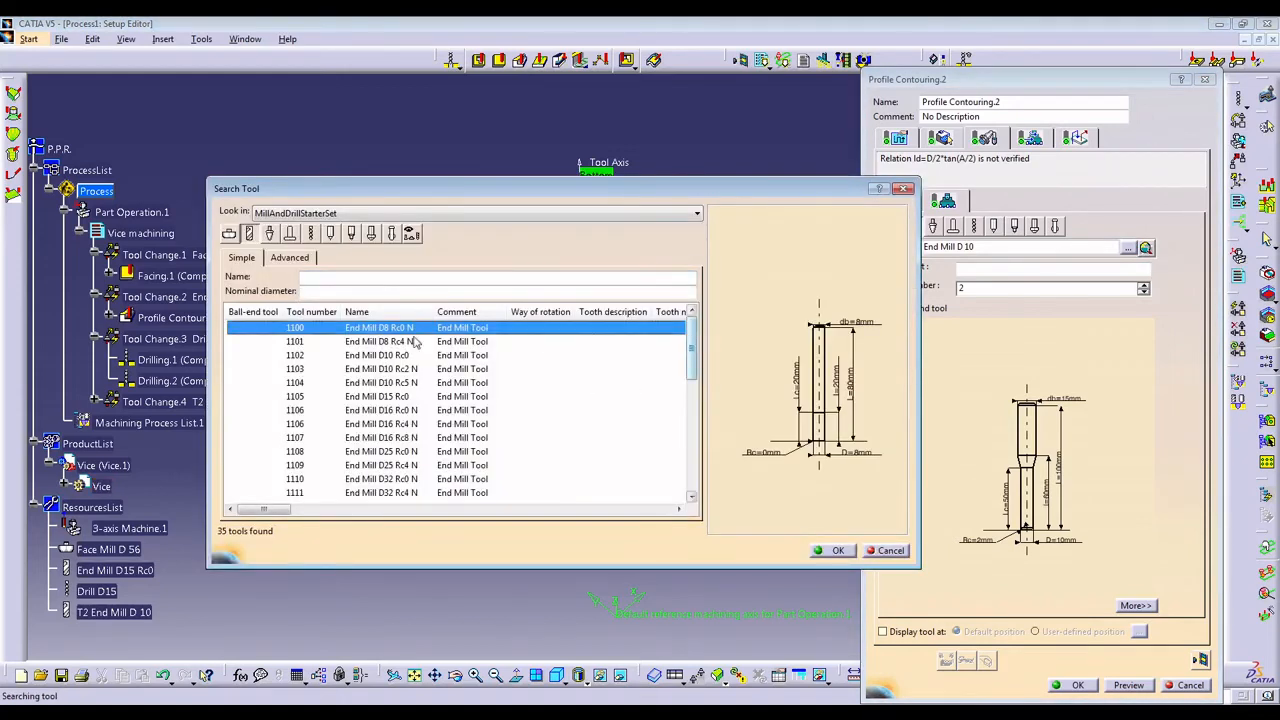
{"action": "left_click", "coordinate": [838, 550]}
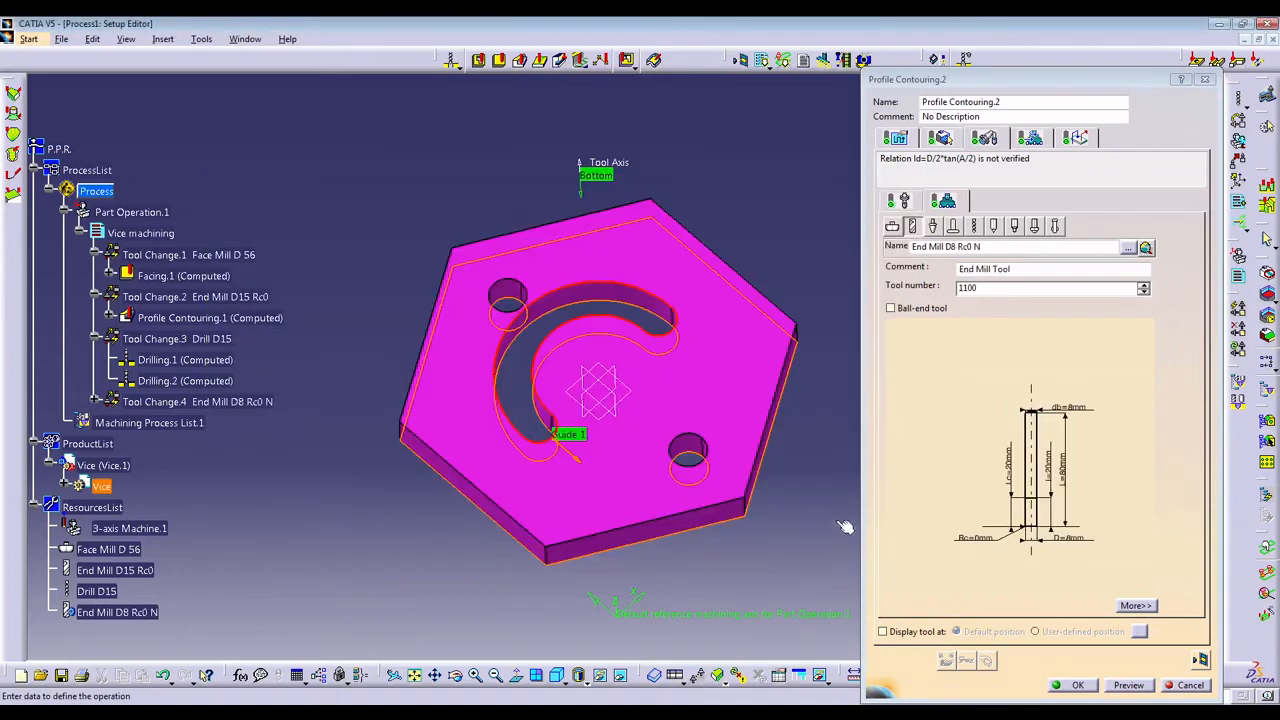
Set the tool path style of Profile Contouring.2 to Helix.
{"action": "left_click", "coordinate": [895, 140]}
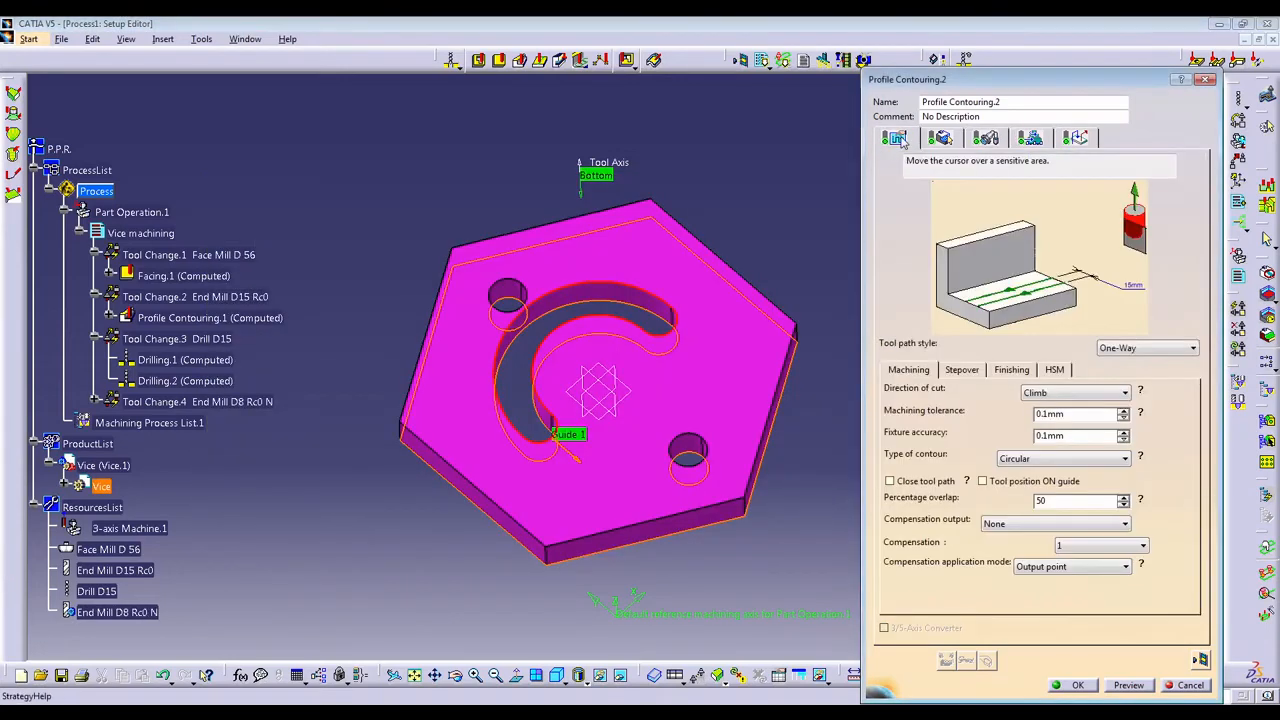
{"action": "left_click", "coordinate": [1178, 352]}
{"action": "left_click", "coordinate": [1175, 362]}
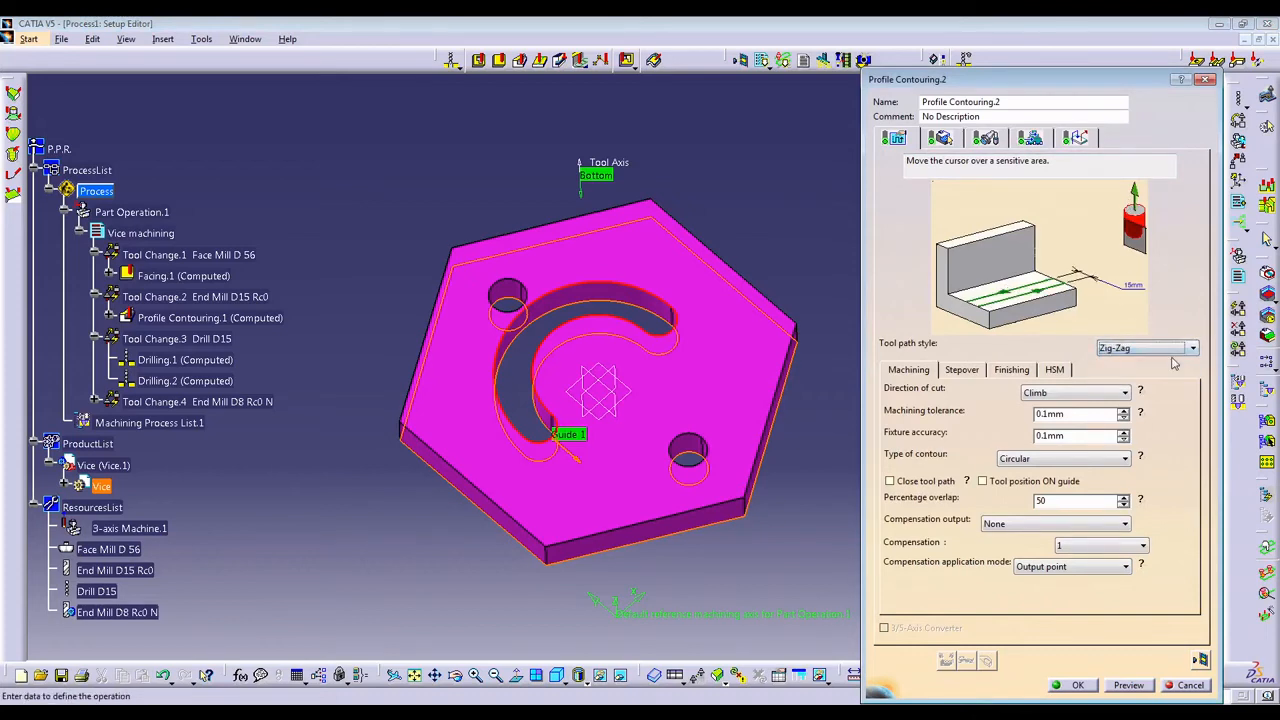
{"action": "left_click", "coordinate": [1160, 348]}
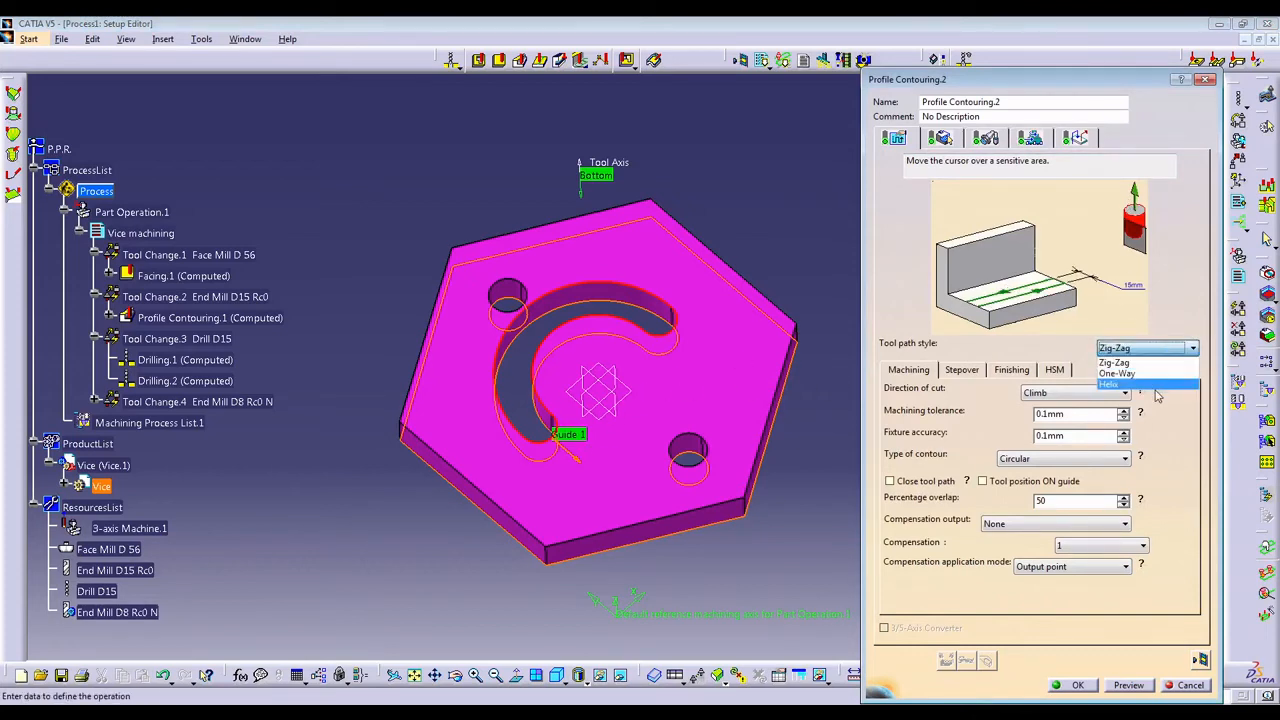
{"action": "left_click", "coordinate": [1155, 364]}
{"action": "left_click", "coordinate": [1160, 348]}
{"action": "left_click", "coordinate": [1152, 383]}
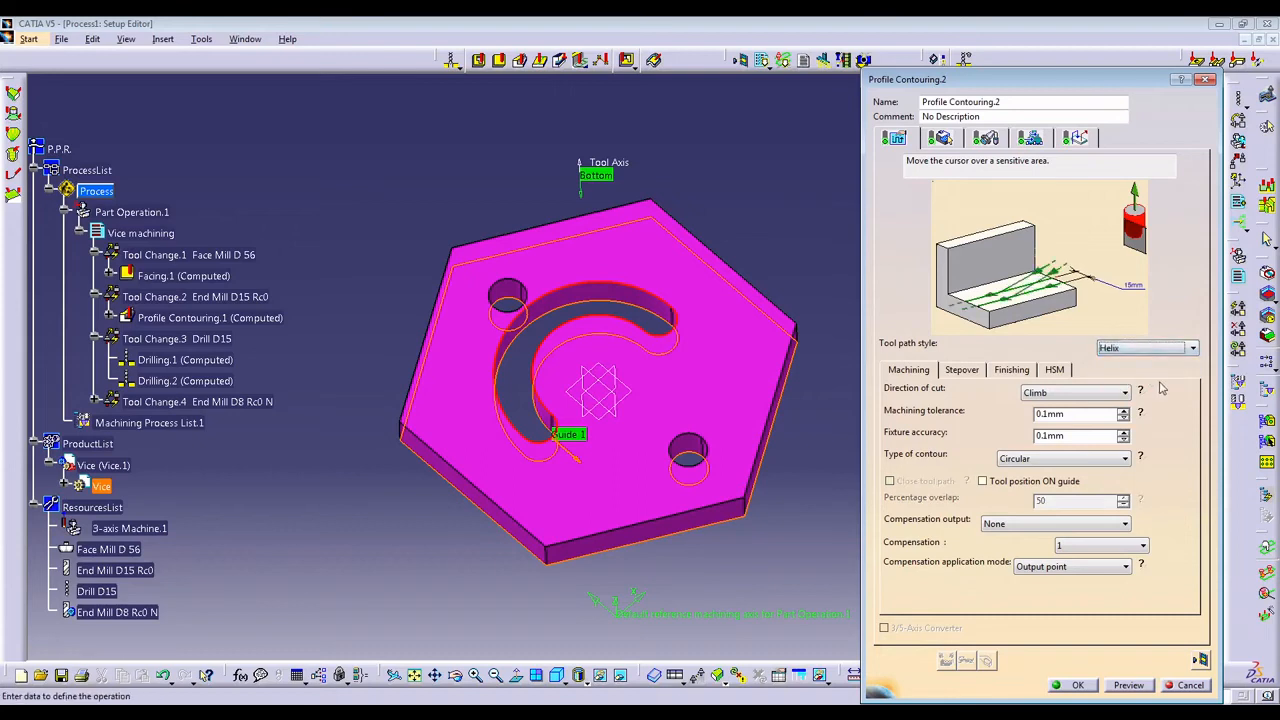
Give Profile Contouring.2 a Zig-Zag tool path style with 8 mm between paths, 6 paths and a 1 mm maximum depth of cut.
{"action": "left_click", "coordinate": [1168, 349]}
{"action": "left_click", "coordinate": [1165, 362]}
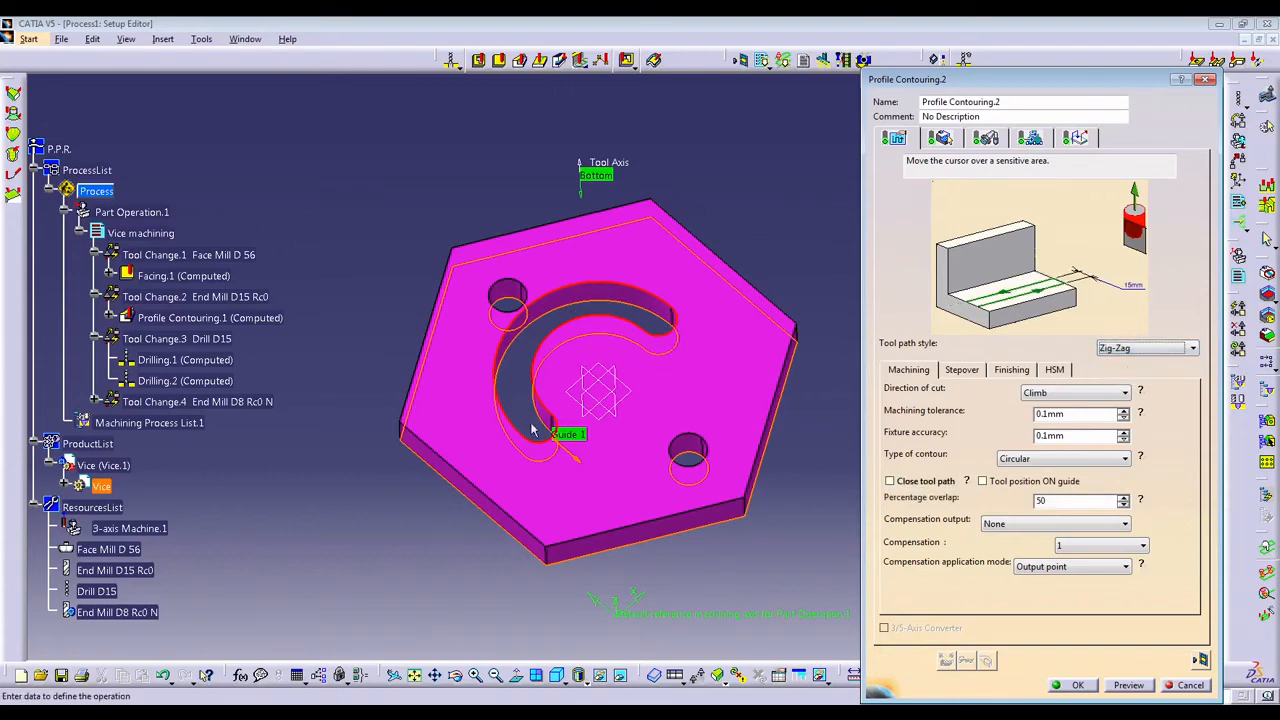
{"action": "left_click", "coordinate": [958, 370]}
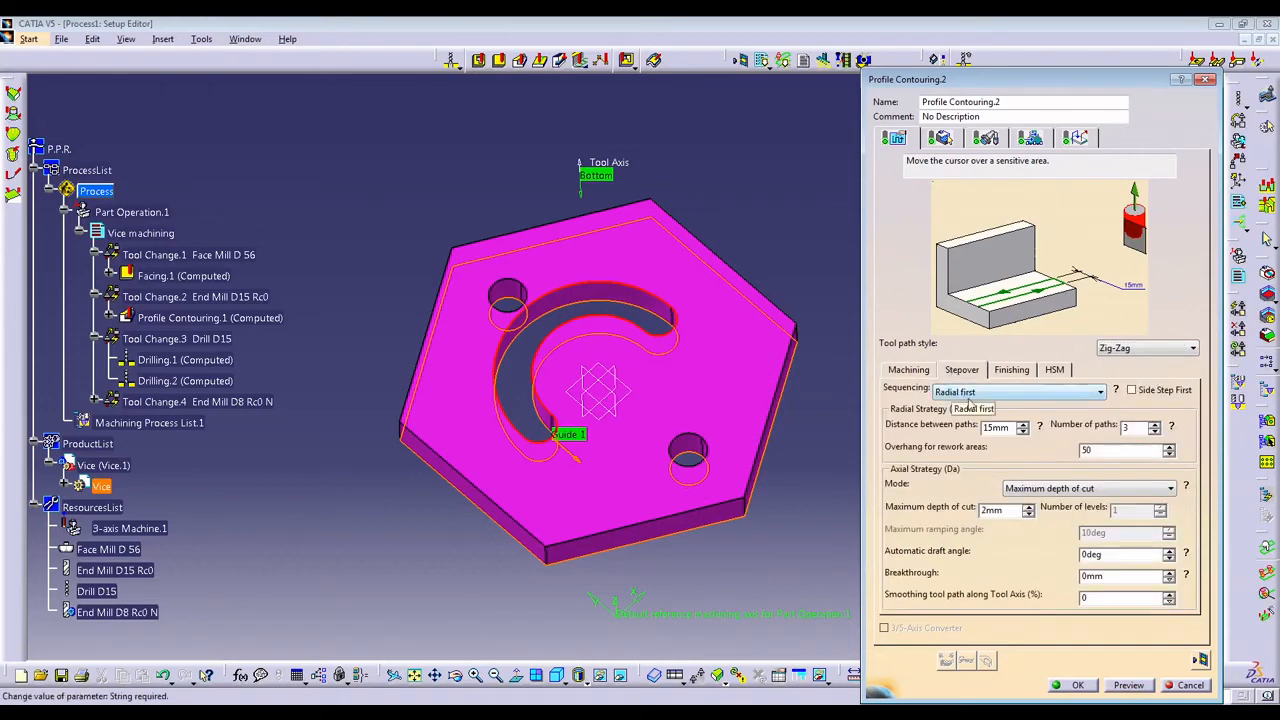
{"action": "double_click", "coordinate": [985, 427]}
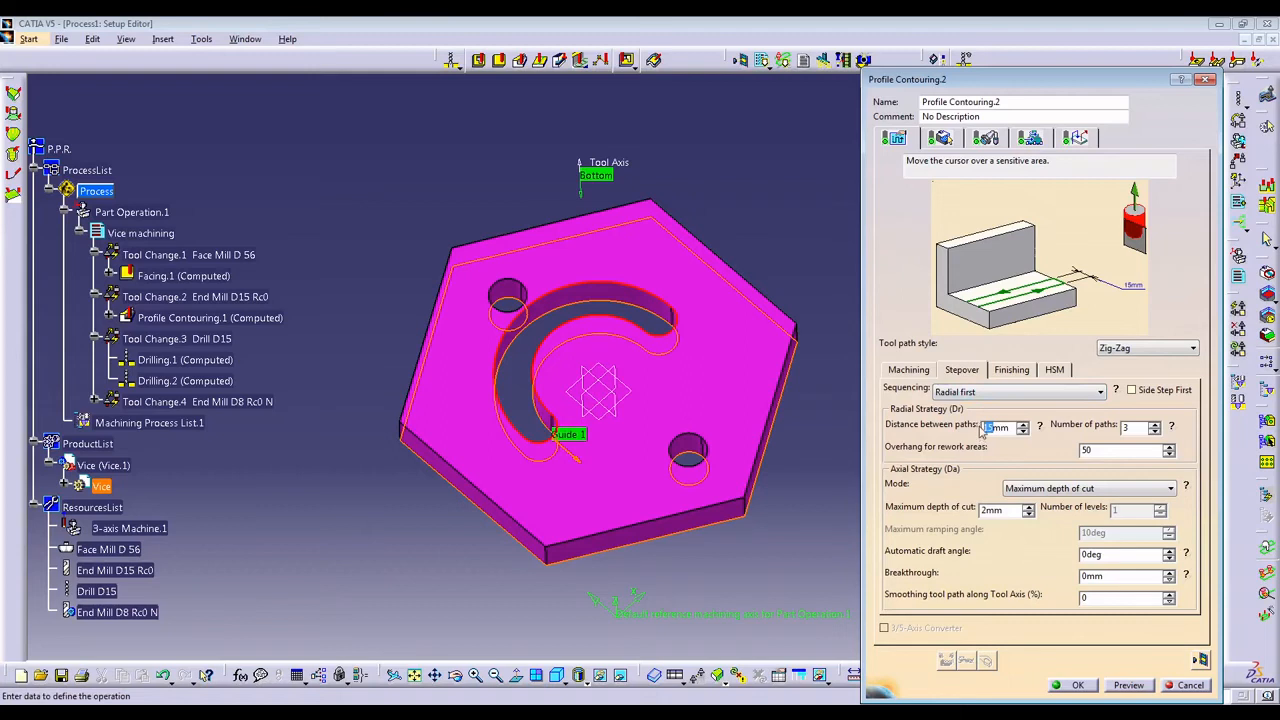
{"action": "left_click", "coordinate": [982, 393]}
{"action": "left_click", "coordinate": [982, 395]}
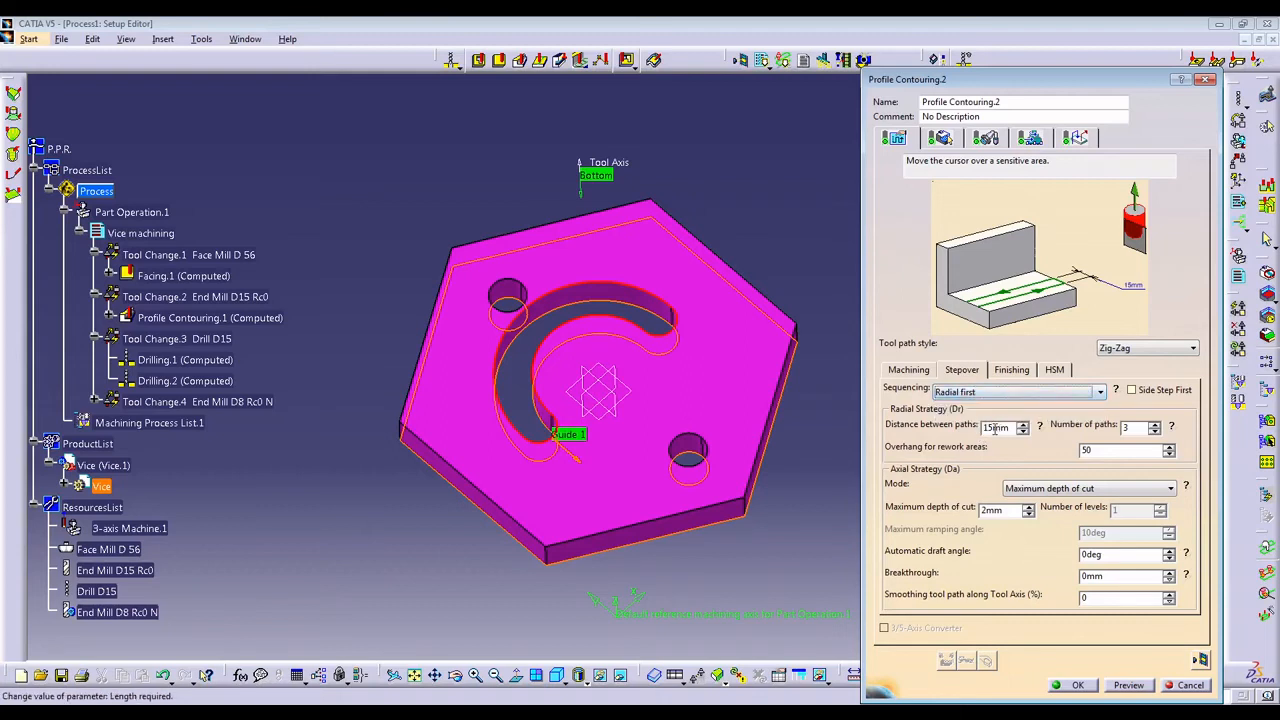
{"action": "double_click", "coordinate": [994, 428]}
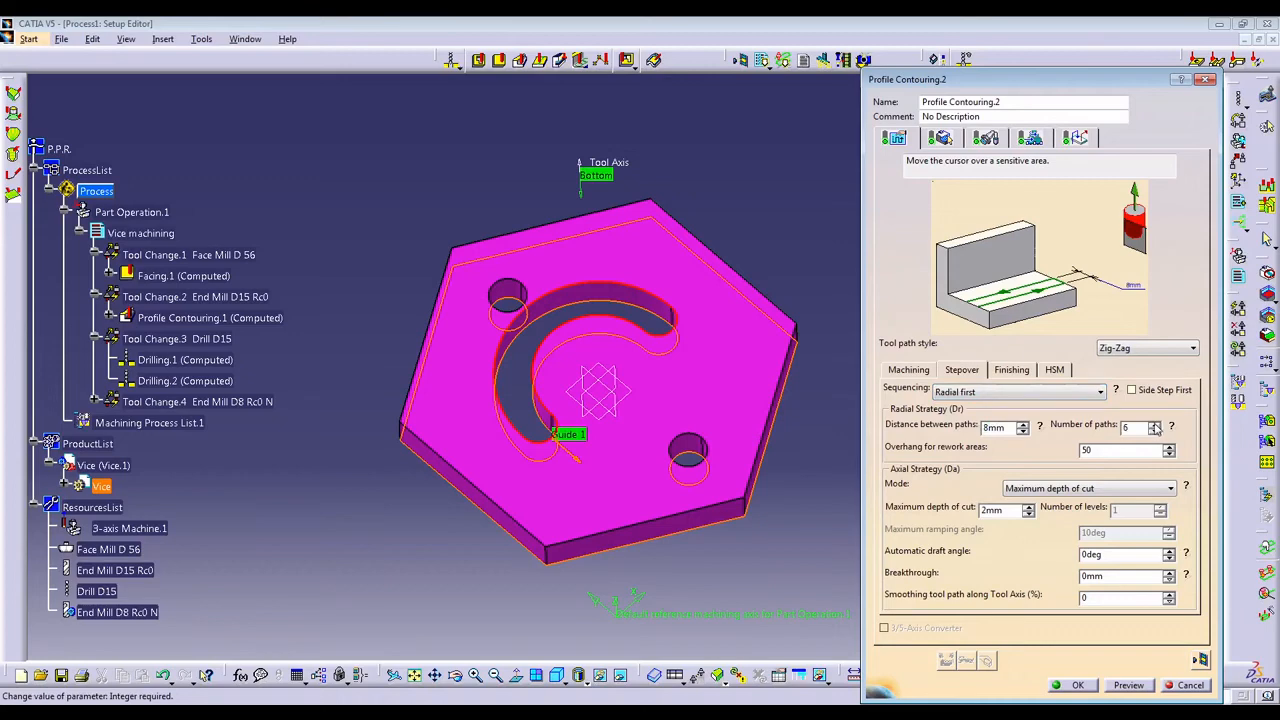
{"action": "left_click", "coordinate": [1013, 370]}
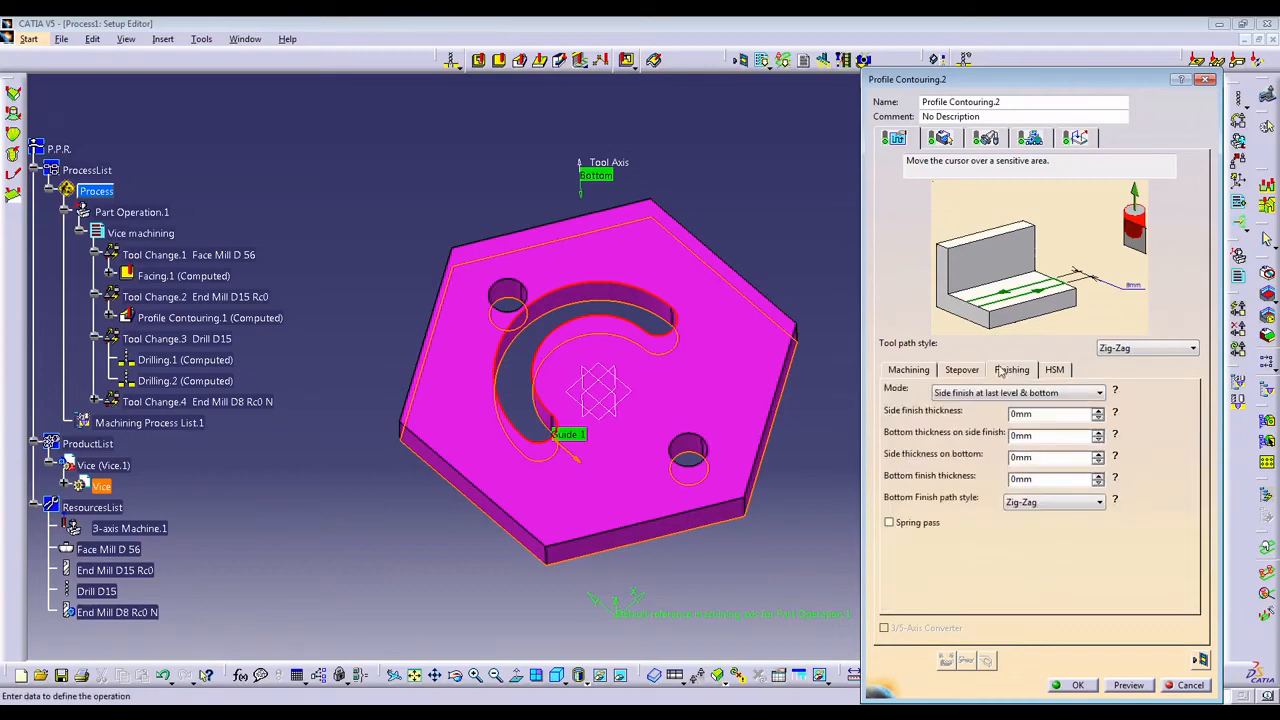
{"action": "left_click", "coordinate": [962, 370]}
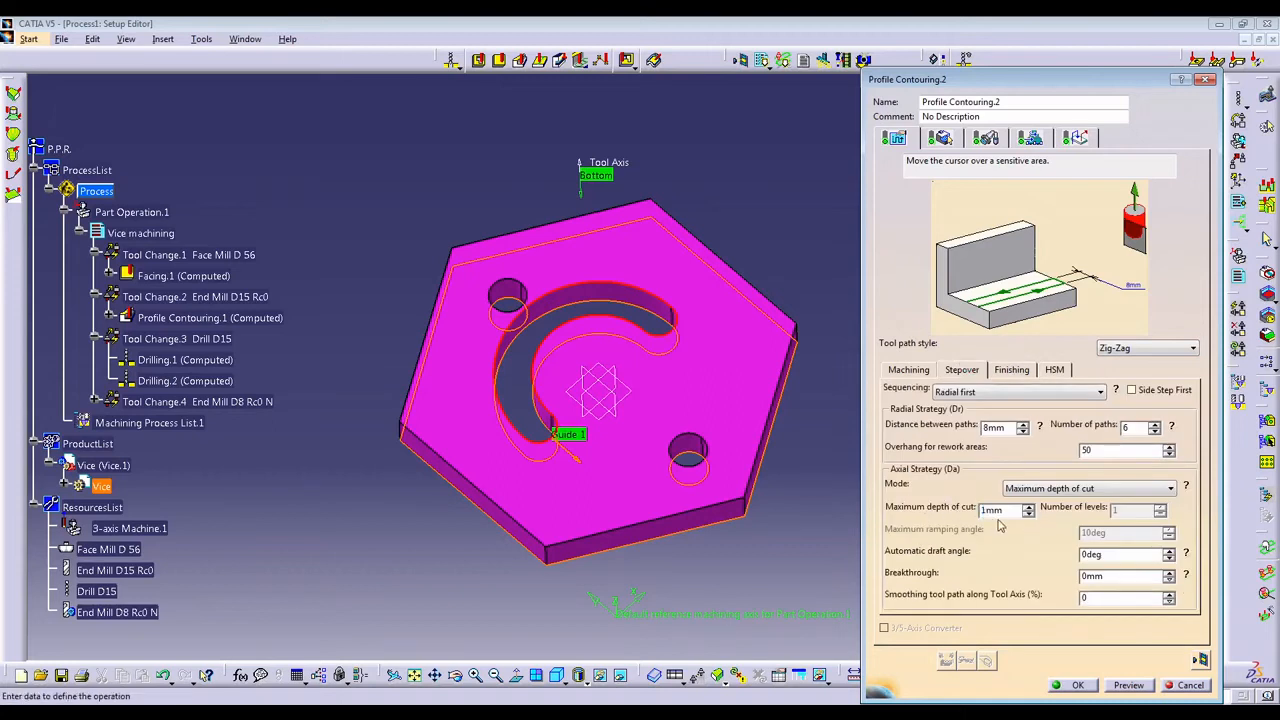
{"action": "left_click", "coordinate": [1012, 371]}
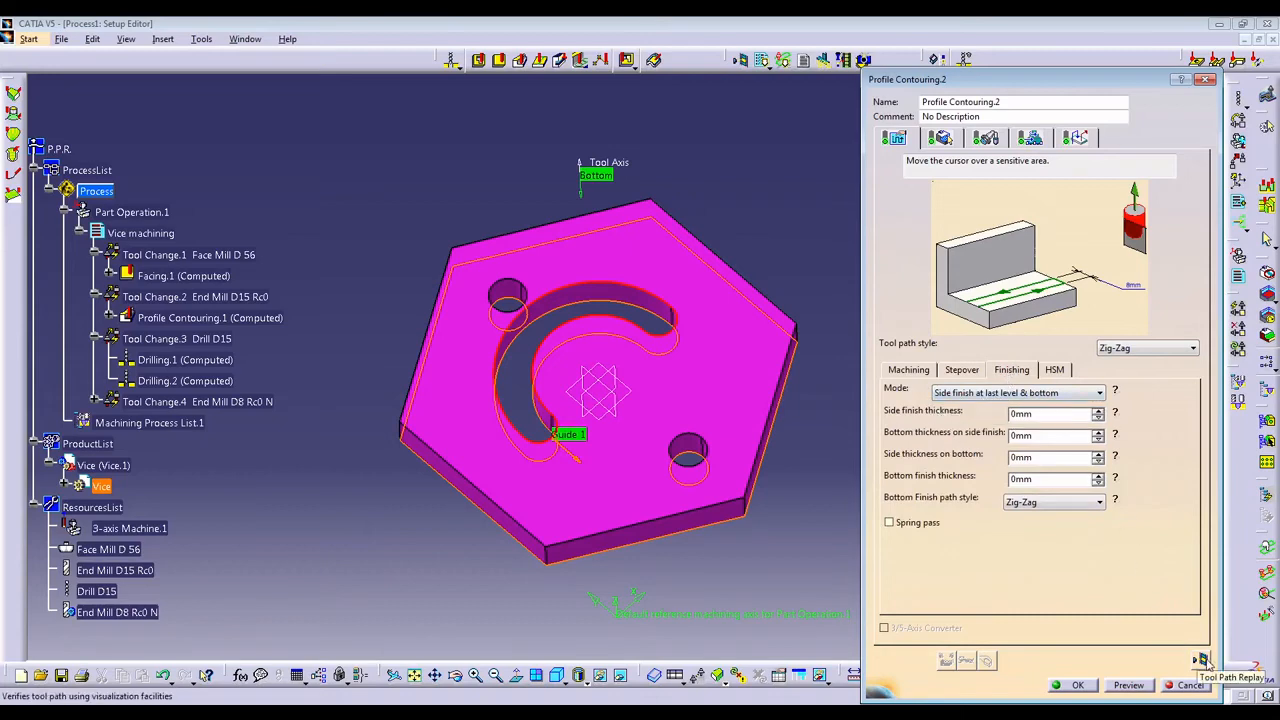
Review the feedrate settings and the approach and retract macros of Profile Contouring.2.
{"action": "left_click", "coordinate": [1072, 140]}
{"action": "left_click", "coordinate": [1040, 140]}
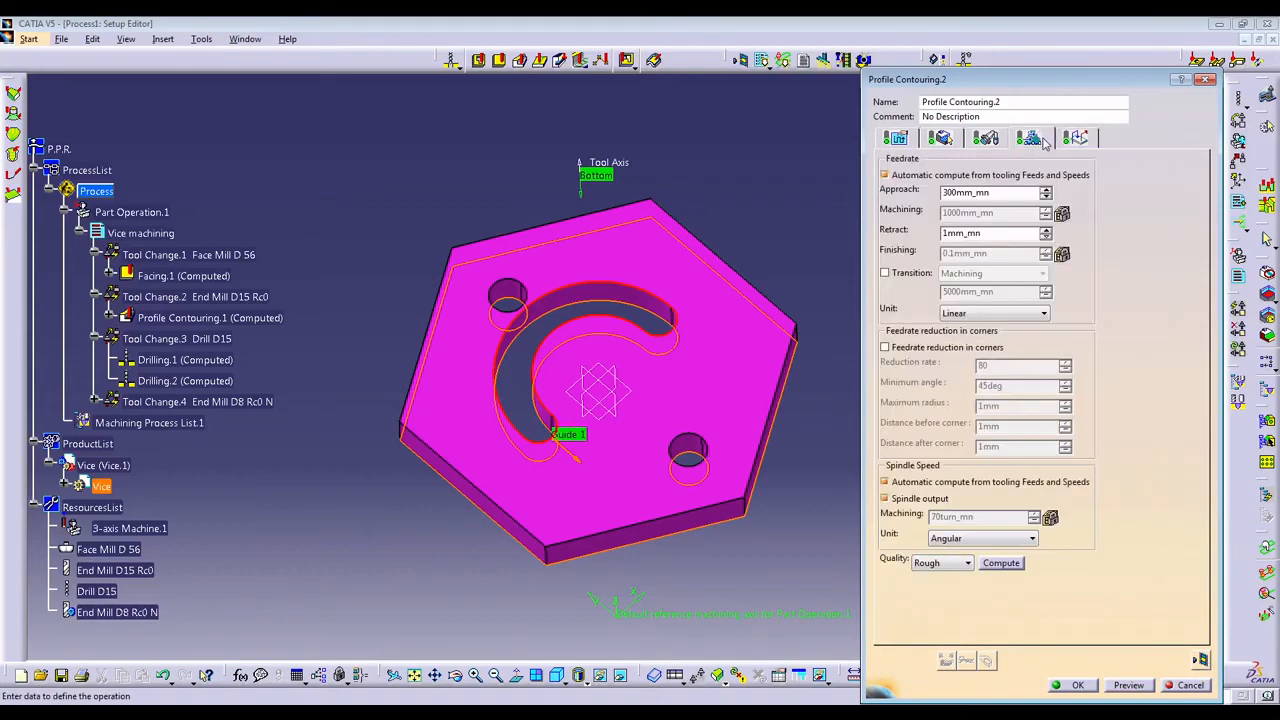
{"action": "left_click", "coordinate": [1086, 140]}
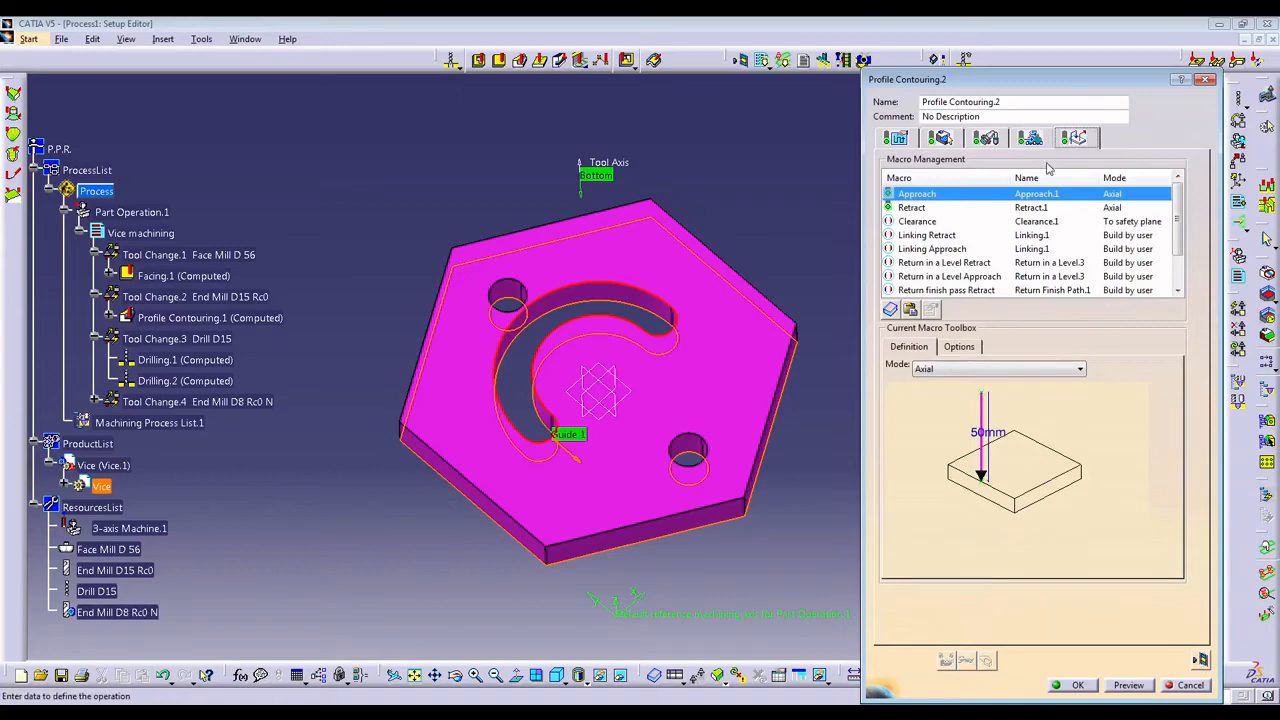
{"action": "left_click", "coordinate": [910, 207]}
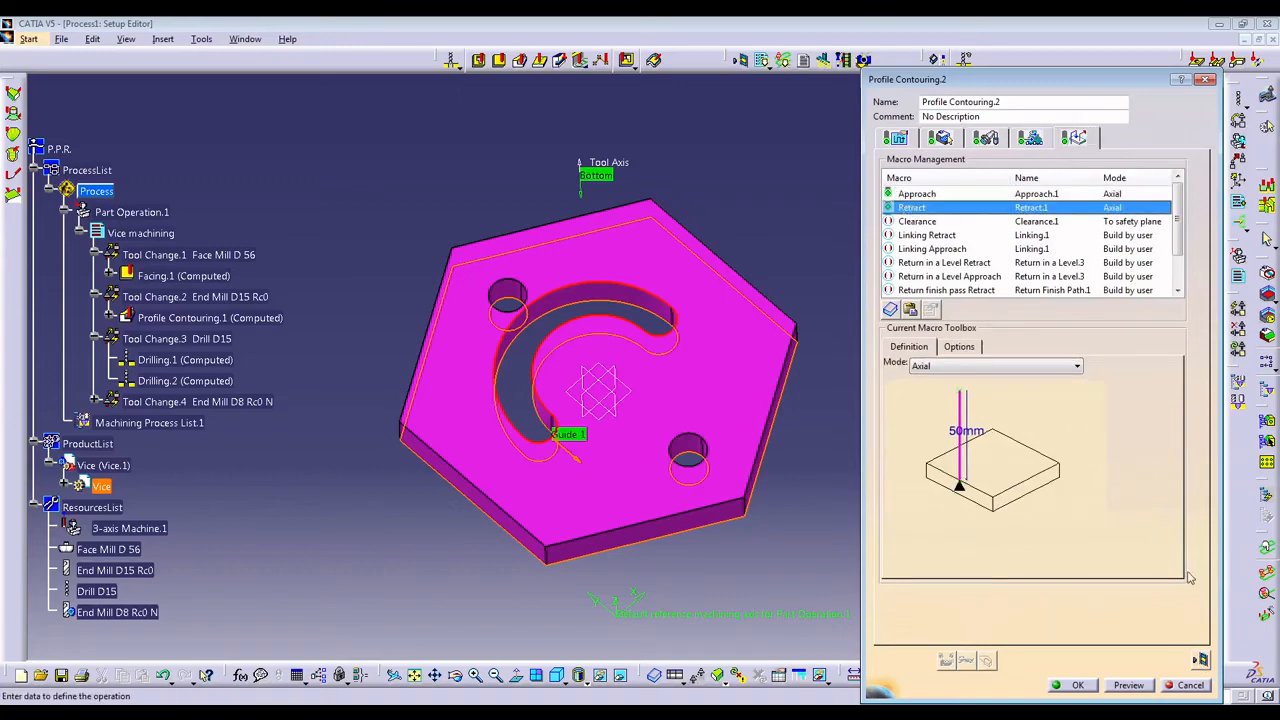
Replay the Profile Contouring.2 tool path and flip the guide's direction arrow so that the tool cuts inside the curved slot.
{"action": "left_click", "coordinate": [1199, 660]}
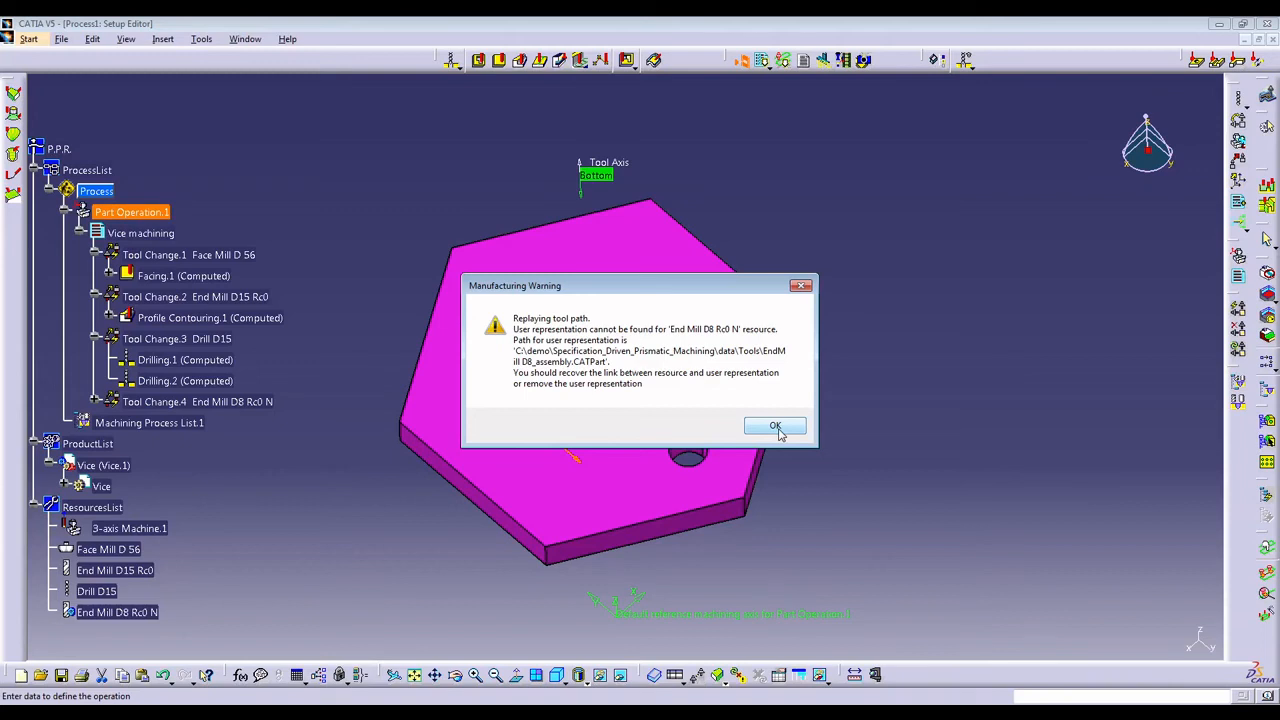
{"action": "left_click", "coordinate": [776, 427]}
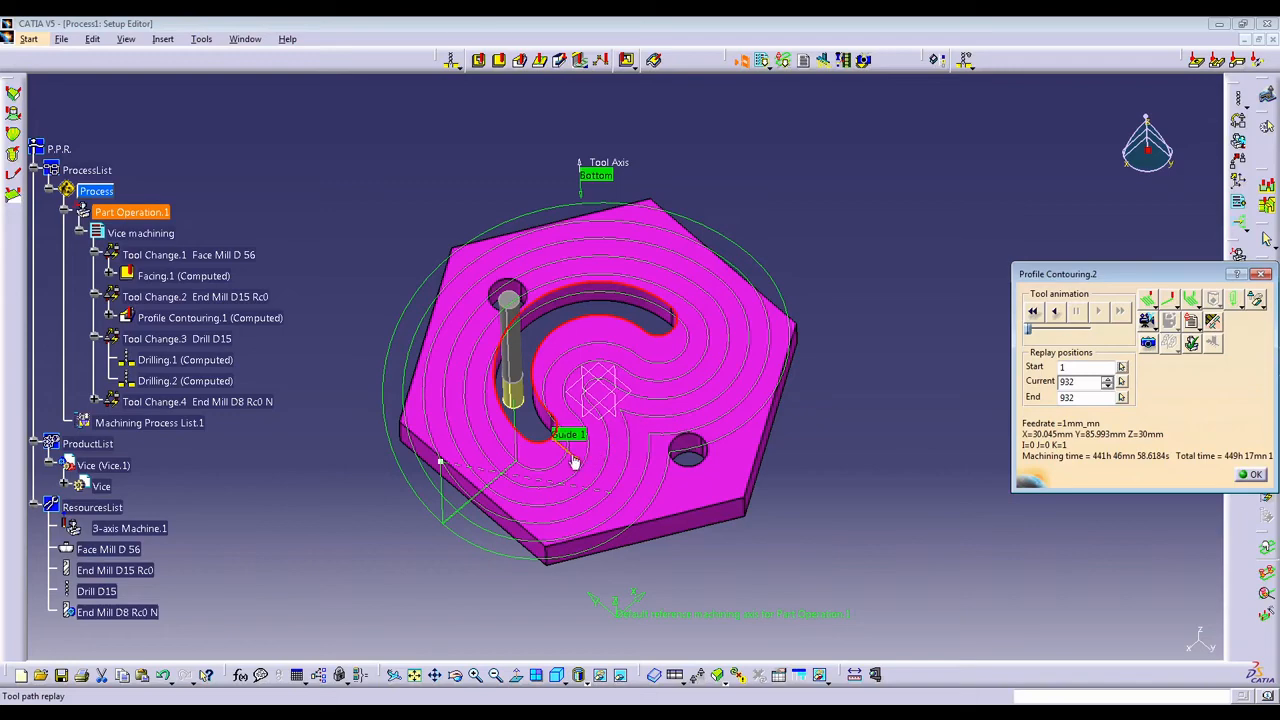
{"action": "left_click", "coordinate": [1033, 311]}
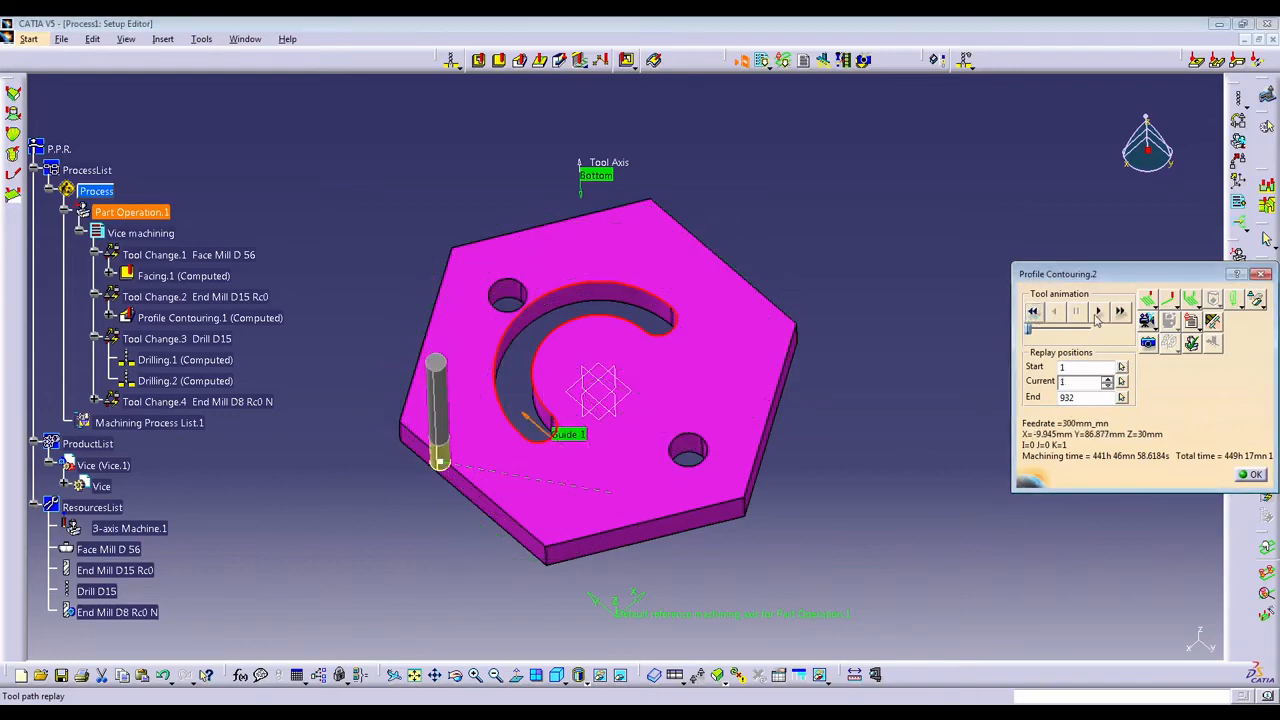
{"action": "left_click", "coordinate": [1097, 312]}
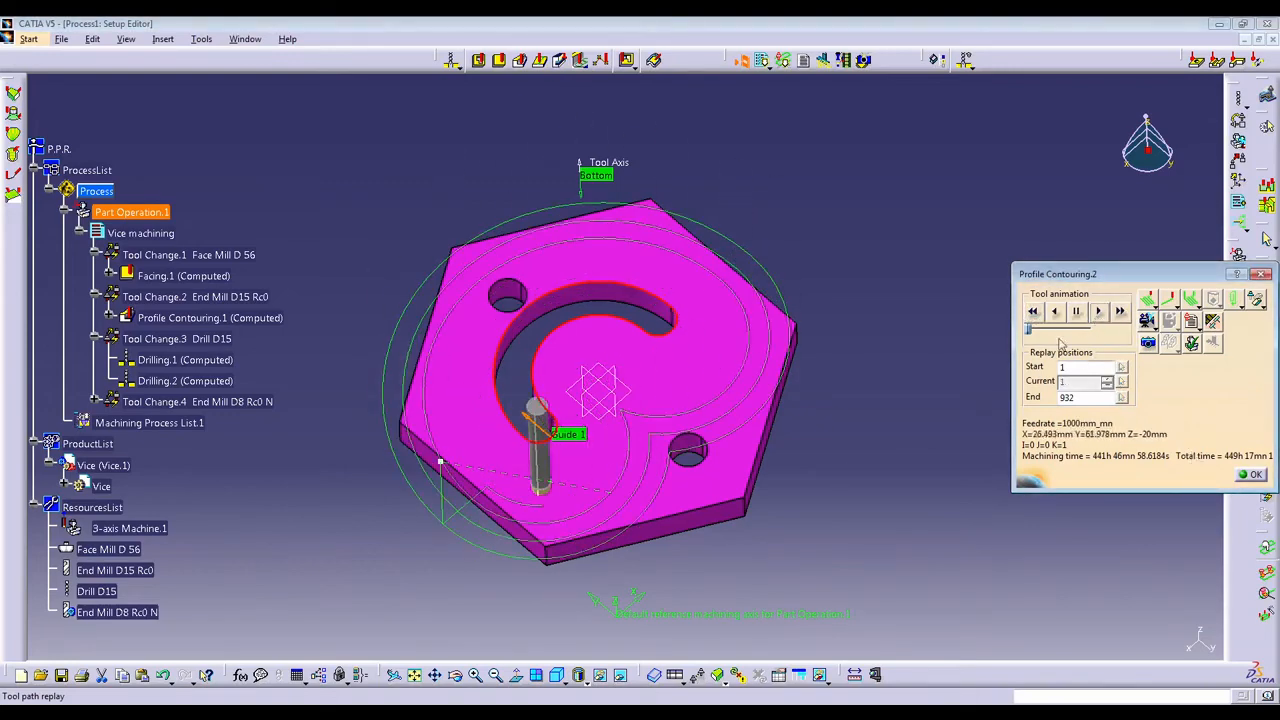
{"action": "left_click", "coordinate": [1033, 311]}
{"action": "left_click", "coordinate": [1254, 473]}
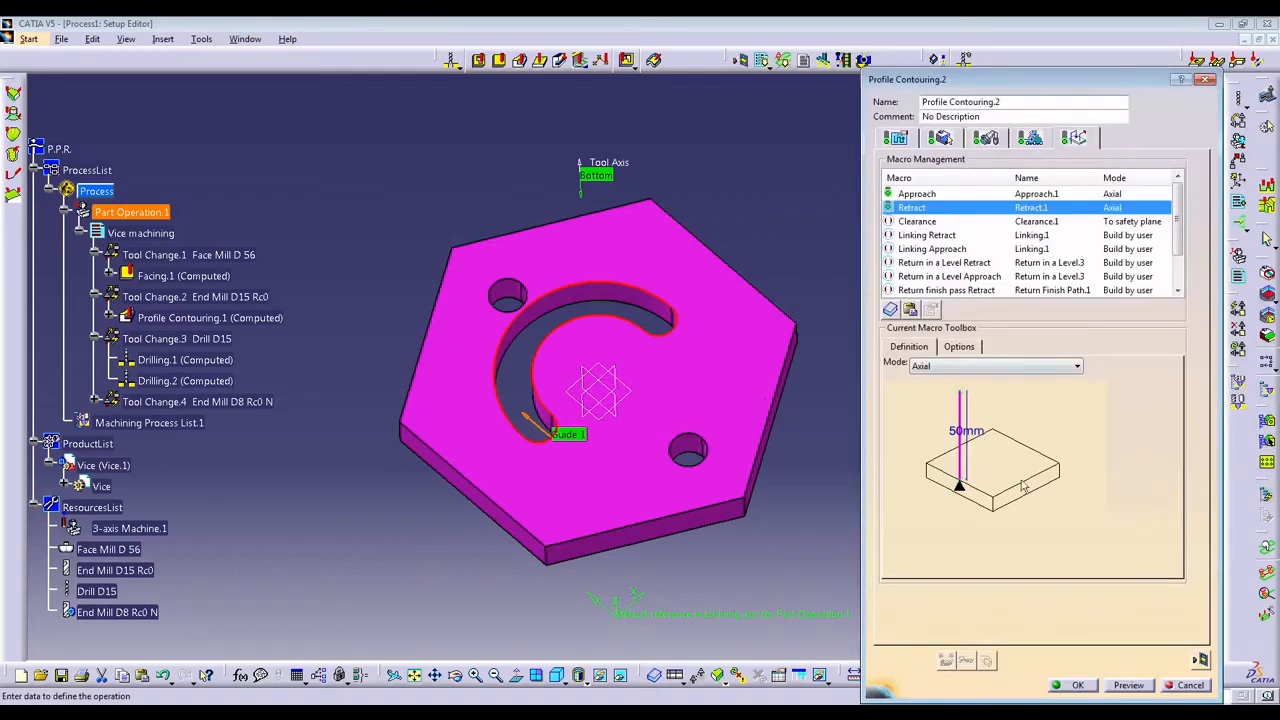
Recompute the Profile Contouring.2 tool path and play its animation from the start.
{"action": "left_click", "coordinate": [1200, 660]}
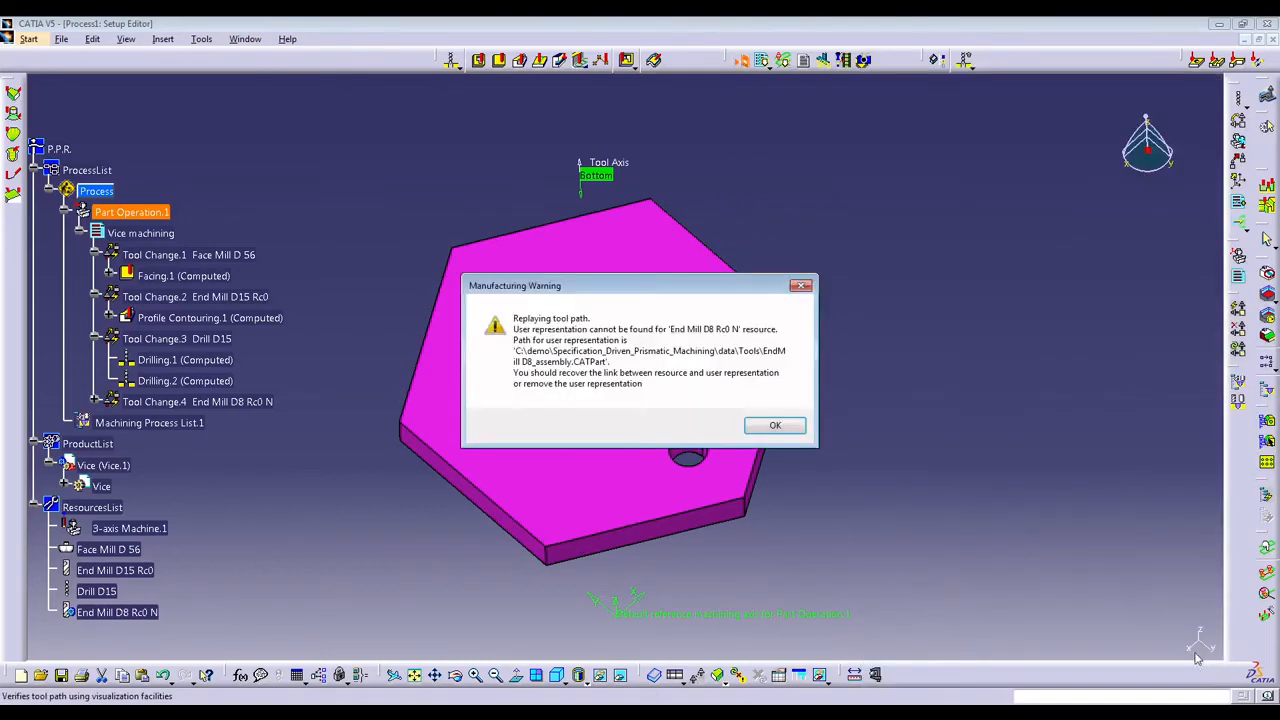
{"action": "left_click", "coordinate": [768, 426]}
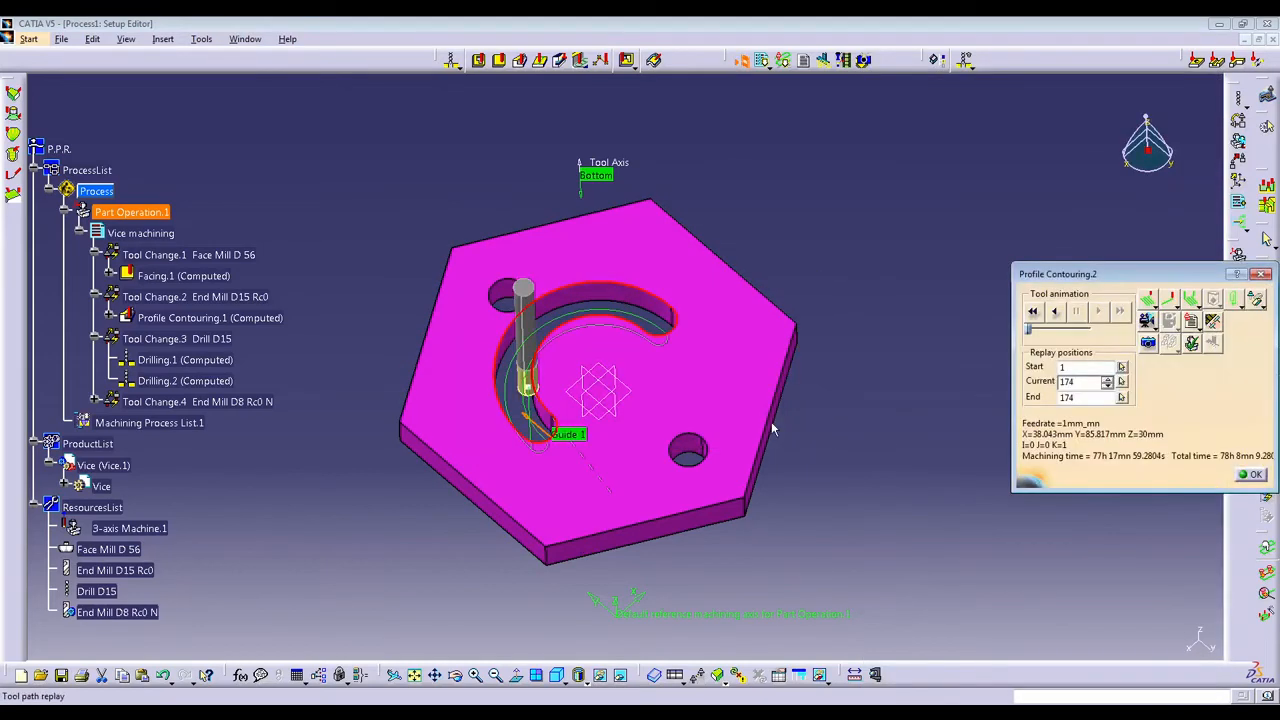
{"action": "left_click", "coordinate": [1033, 311]}
{"action": "left_click", "coordinate": [1097, 311]}
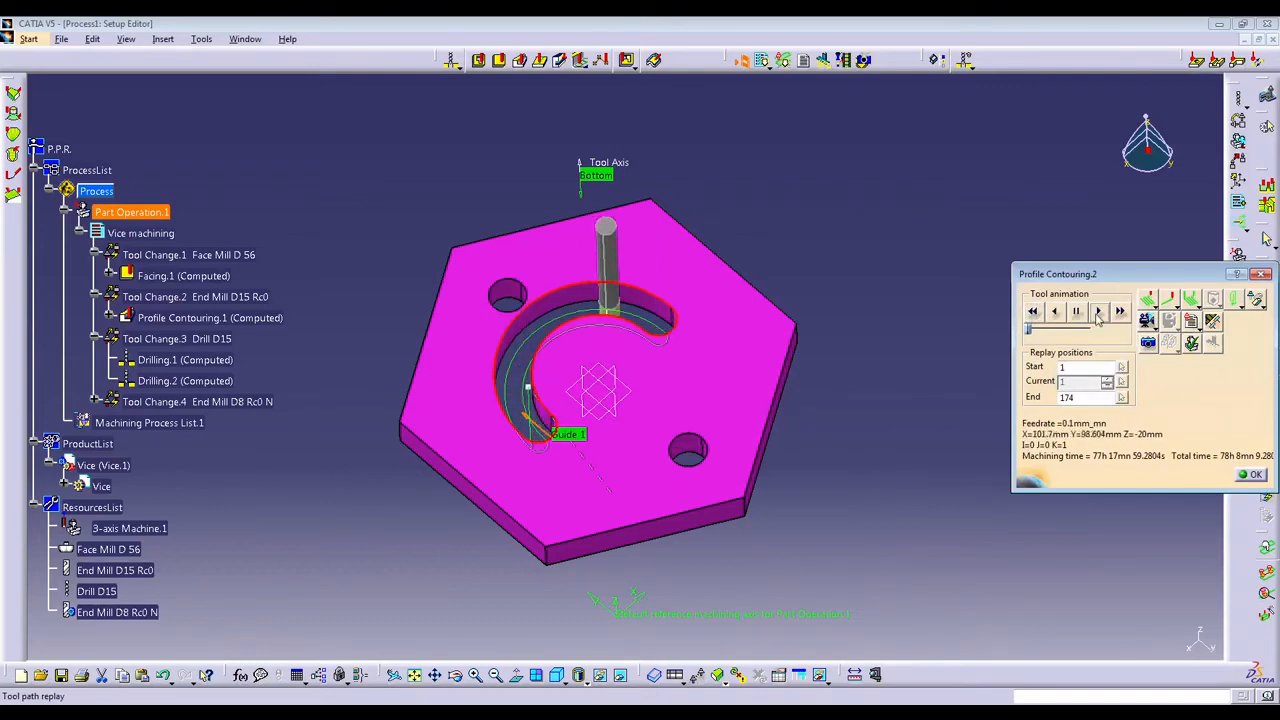
Generate a photo simulation of the machined Vice and inspect the slot from above and in isometric view.
{"action": "left_click", "coordinate": [1149, 345]}
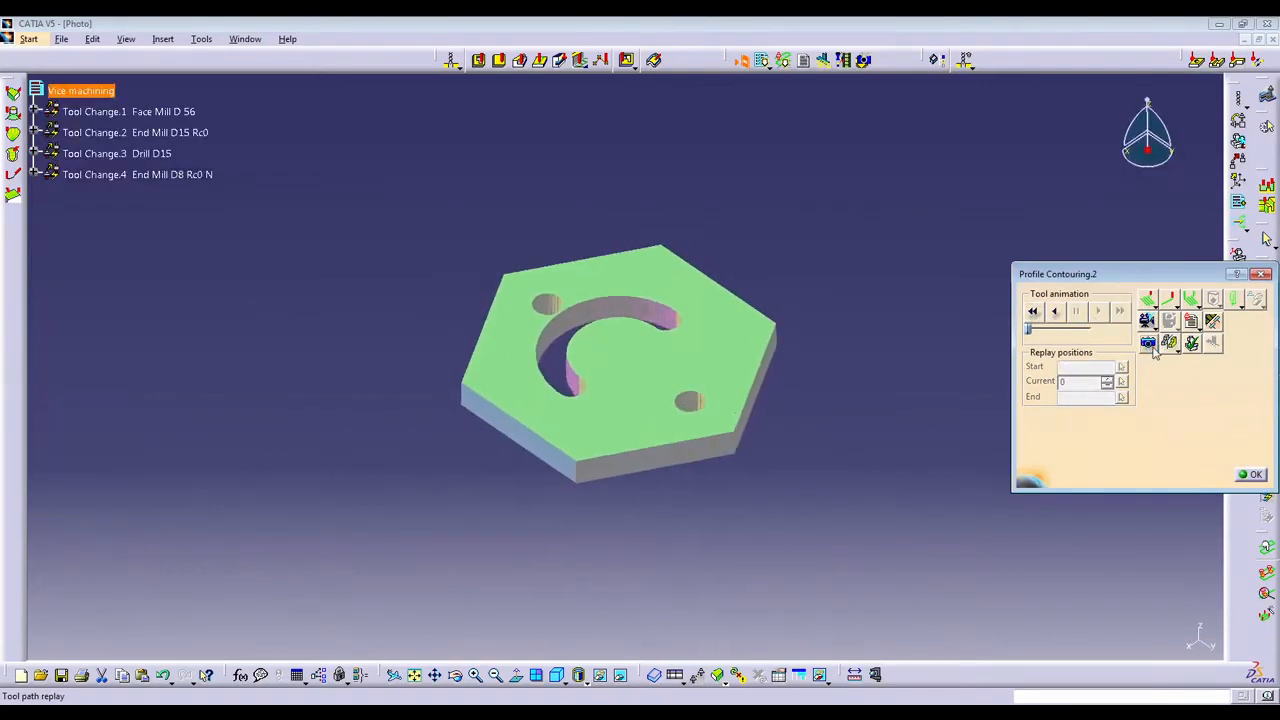
{"action": "middle_click_drag", "start_coordinate": [669, 403], "coordinate": [1146, 511]}
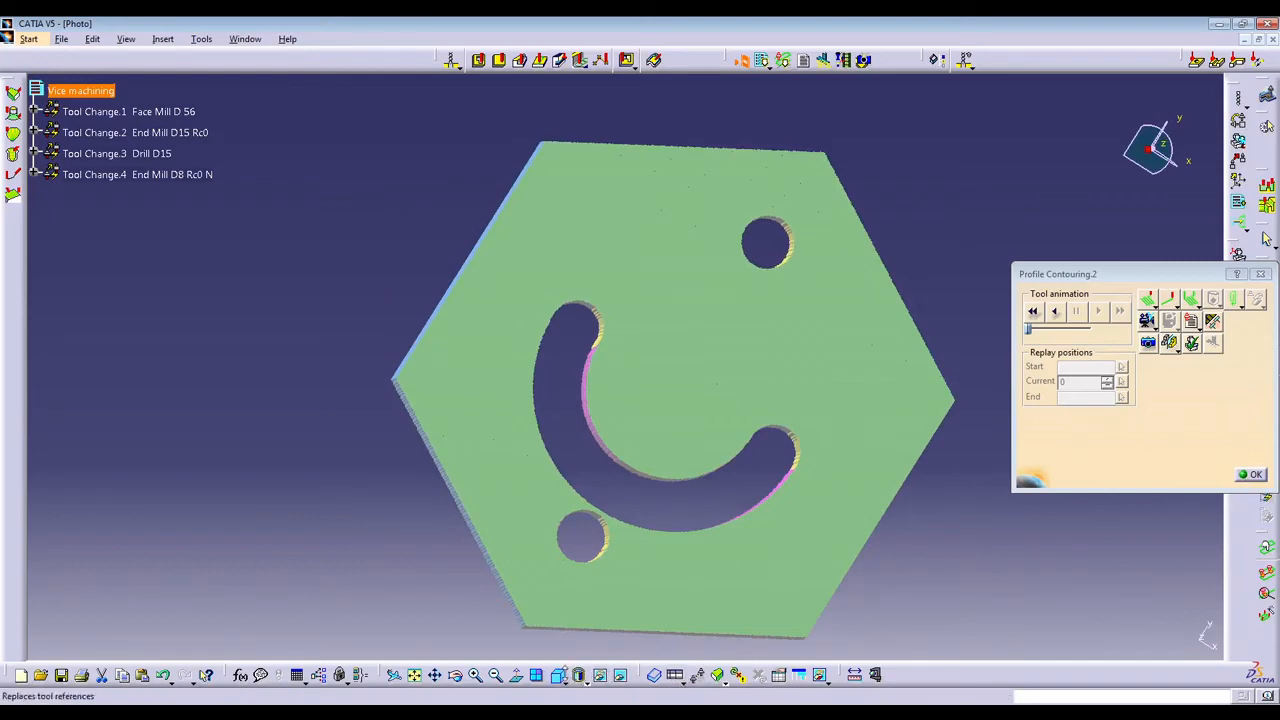
{"action": "left_click", "coordinate": [557, 675]}
{"action": "left_click", "coordinate": [500, 683]}
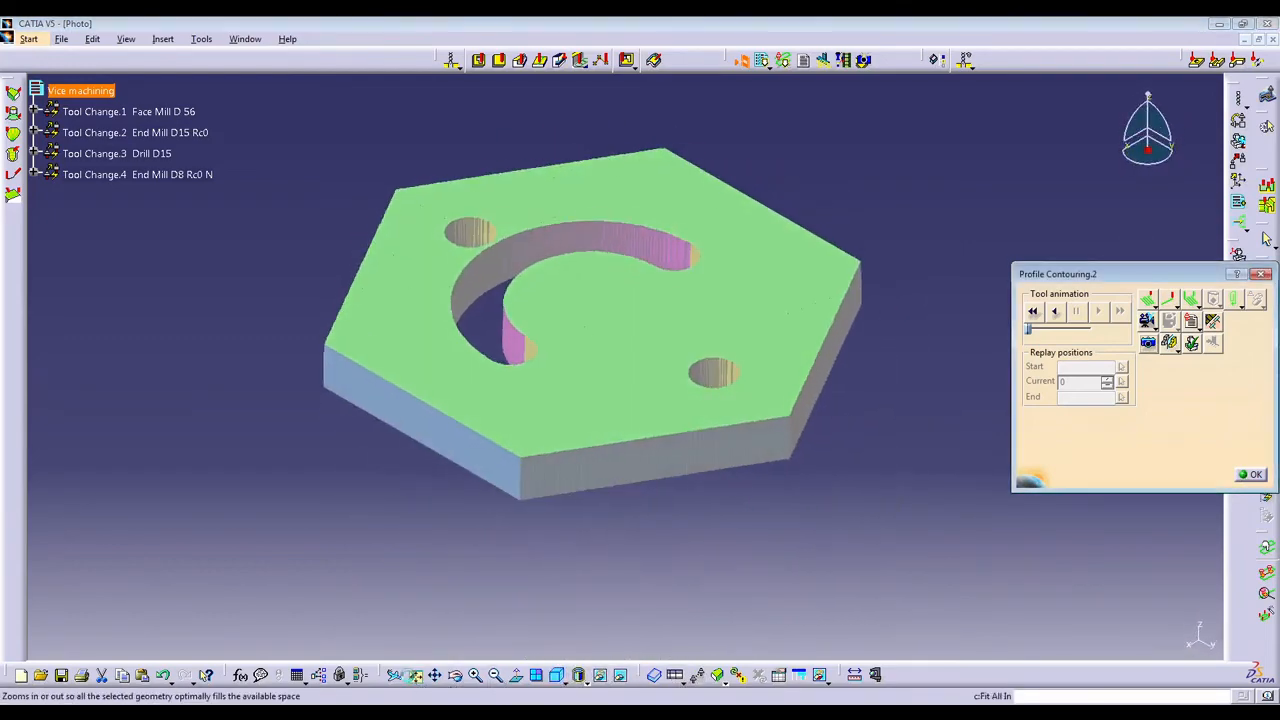
{"action": "left_click", "coordinate": [1250, 476]}
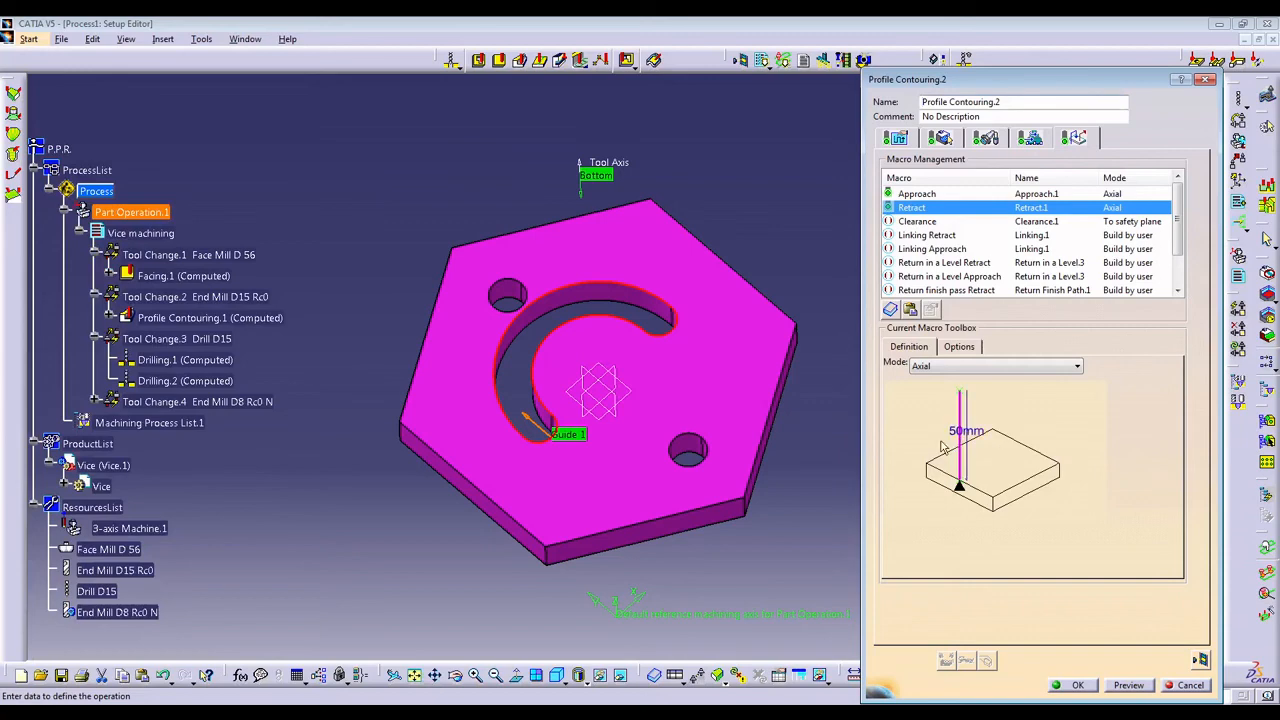
Check the slot tool path once more in isometric view, accept Profile Contouring.2 and expand Tool Change.4 in the tree.
{"action": "left_click", "coordinate": [557, 675]}
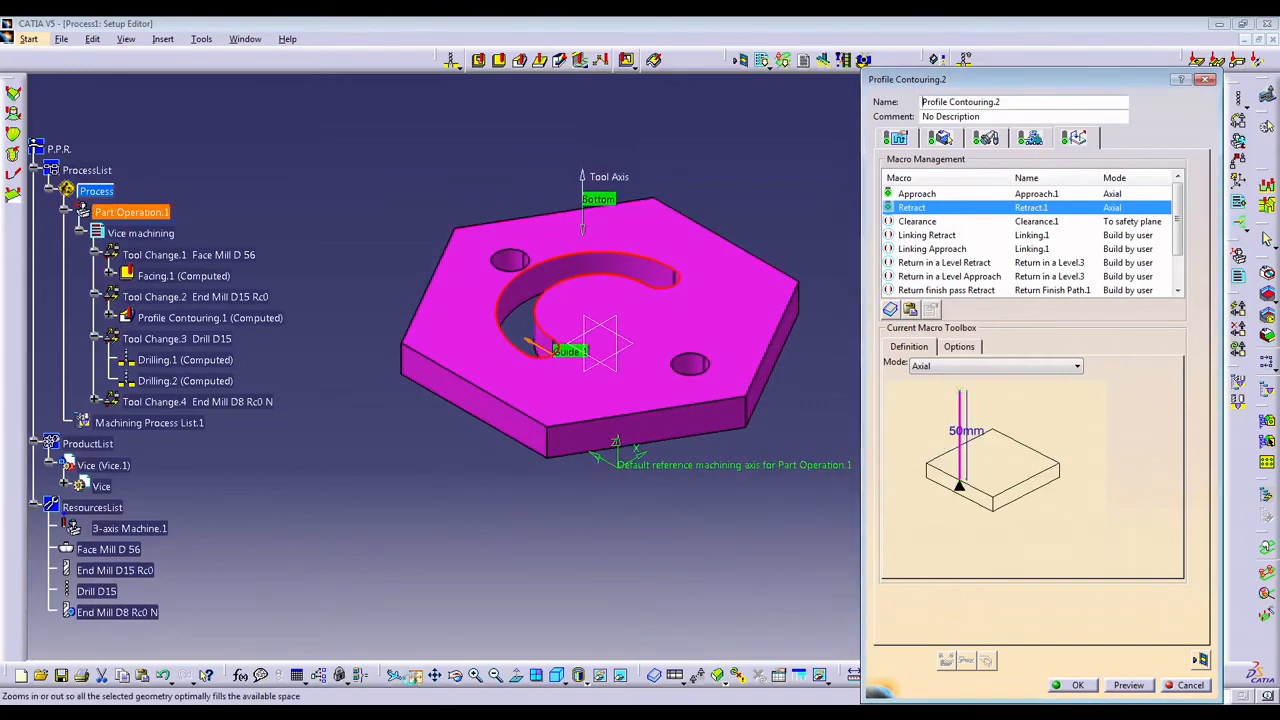
{"action": "left_click", "coordinate": [414, 675]}
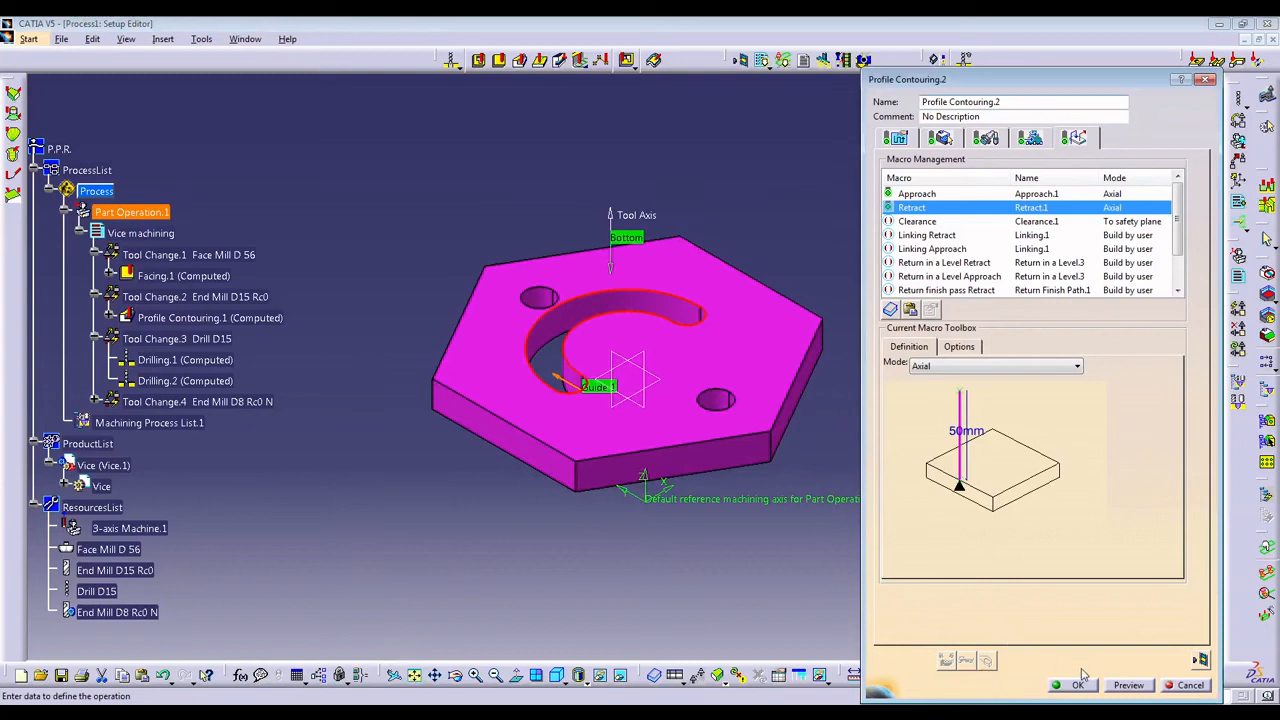
{"action": "left_click", "coordinate": [1192, 684]}
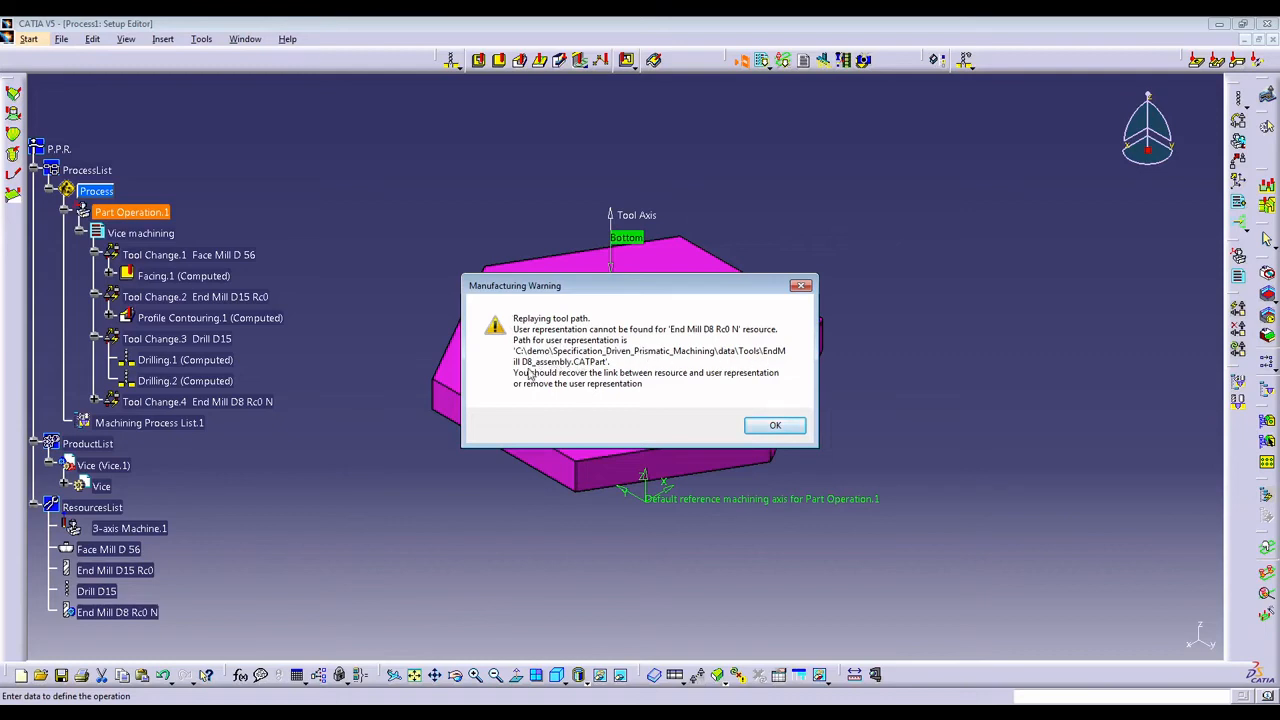
{"action": "left_click", "coordinate": [770, 426]}
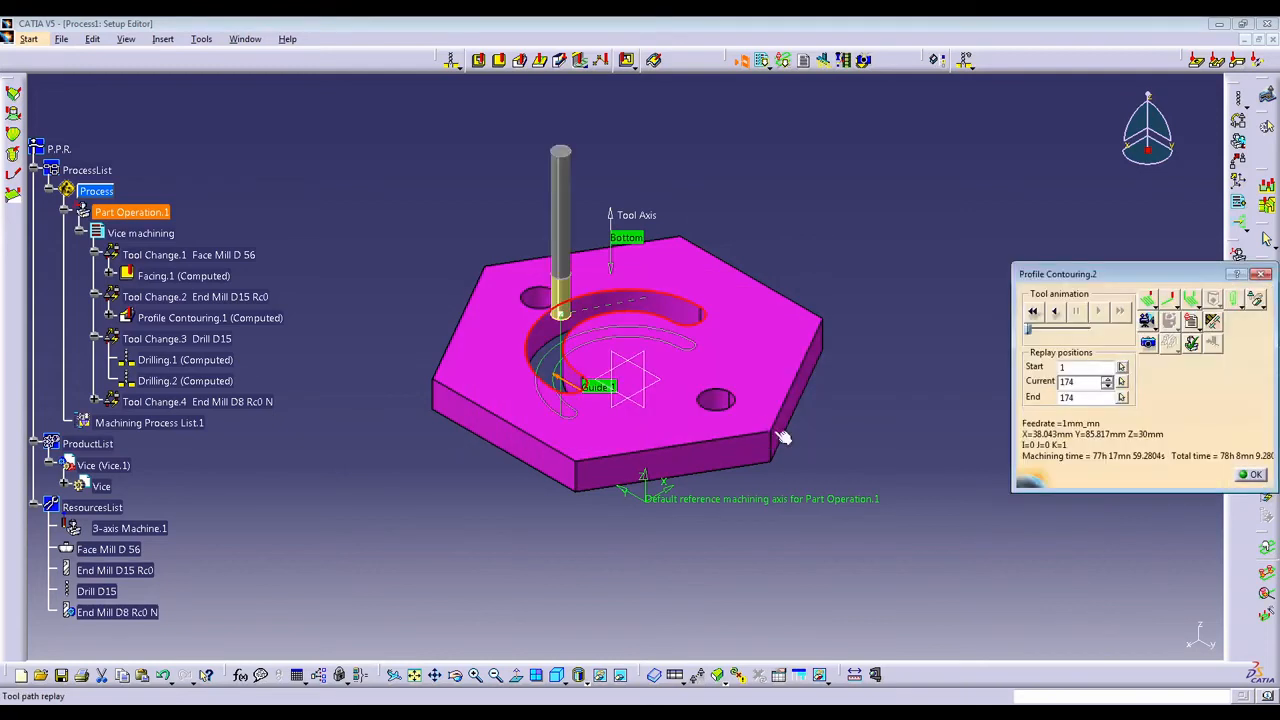
{"action": "left_click", "coordinate": [1247, 474]}
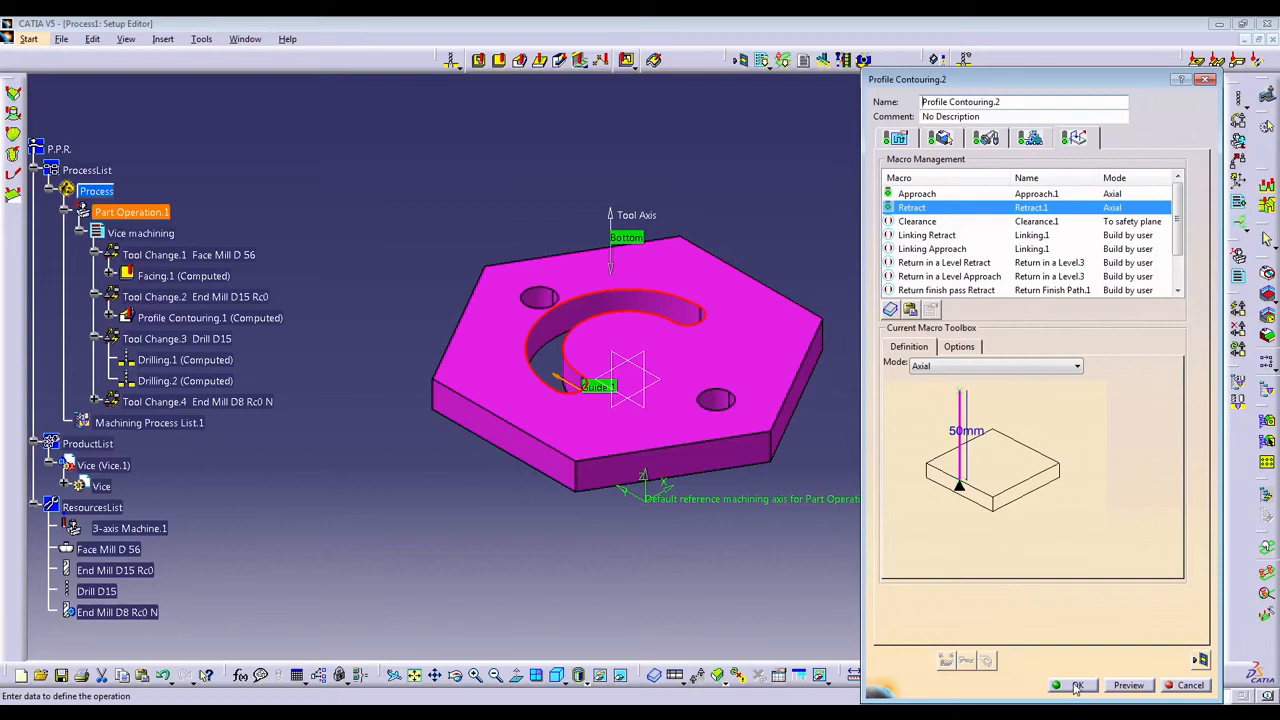
{"action": "left_click", "coordinate": [1077, 686]}
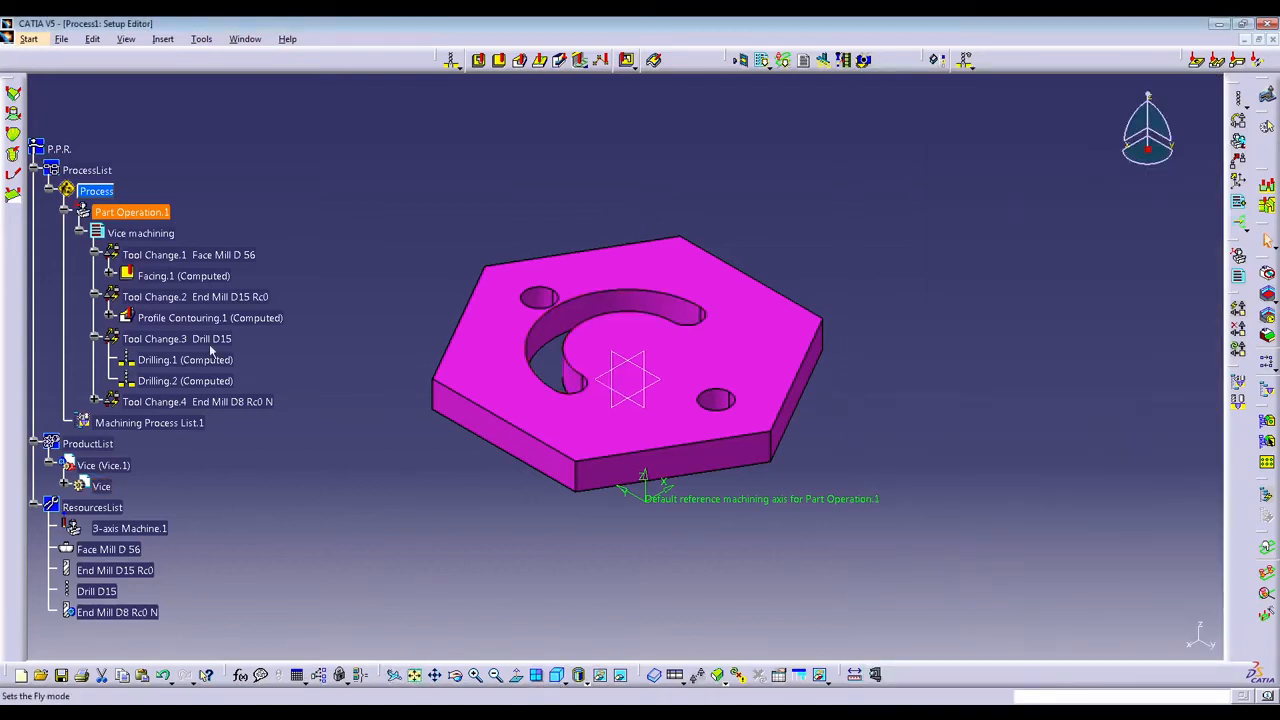
{"action": "left_click", "coordinate": [96, 401]}
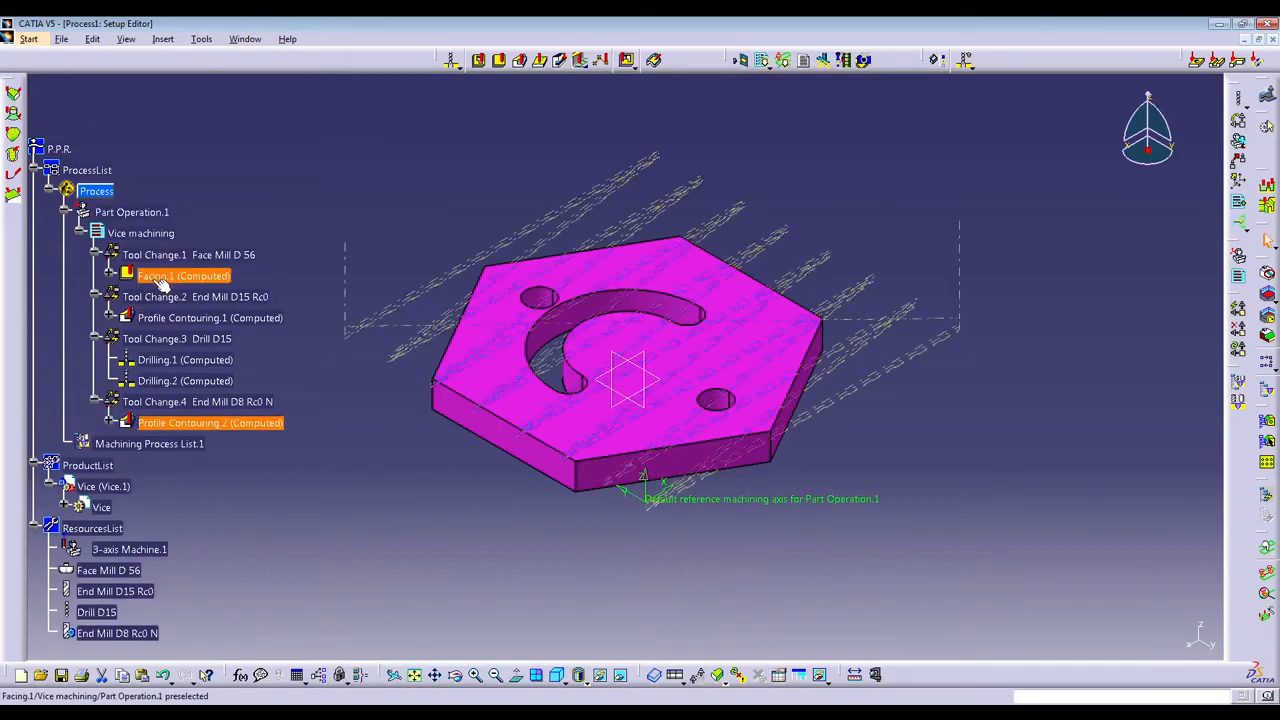
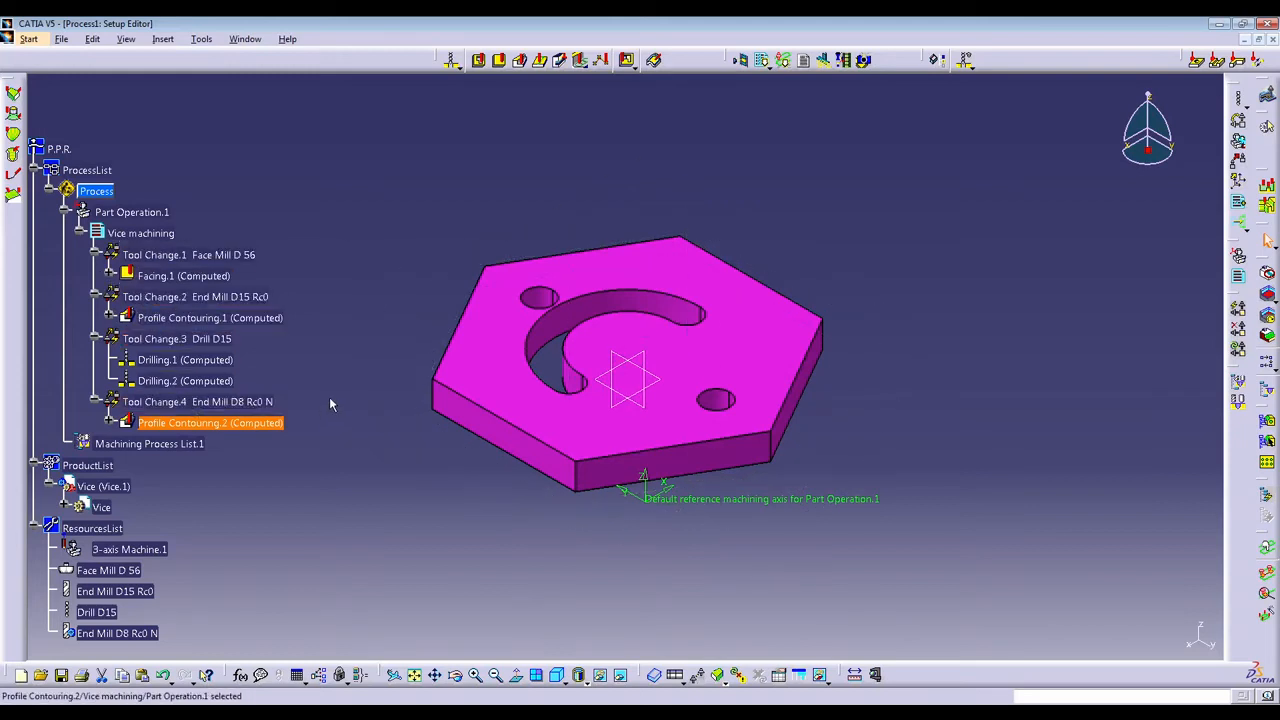
Show the tool path entries under Facing.1, Profile Contouring.1 and Profile Contouring.2 in the tree.
{"action": "left_click", "coordinate": [106, 275]}
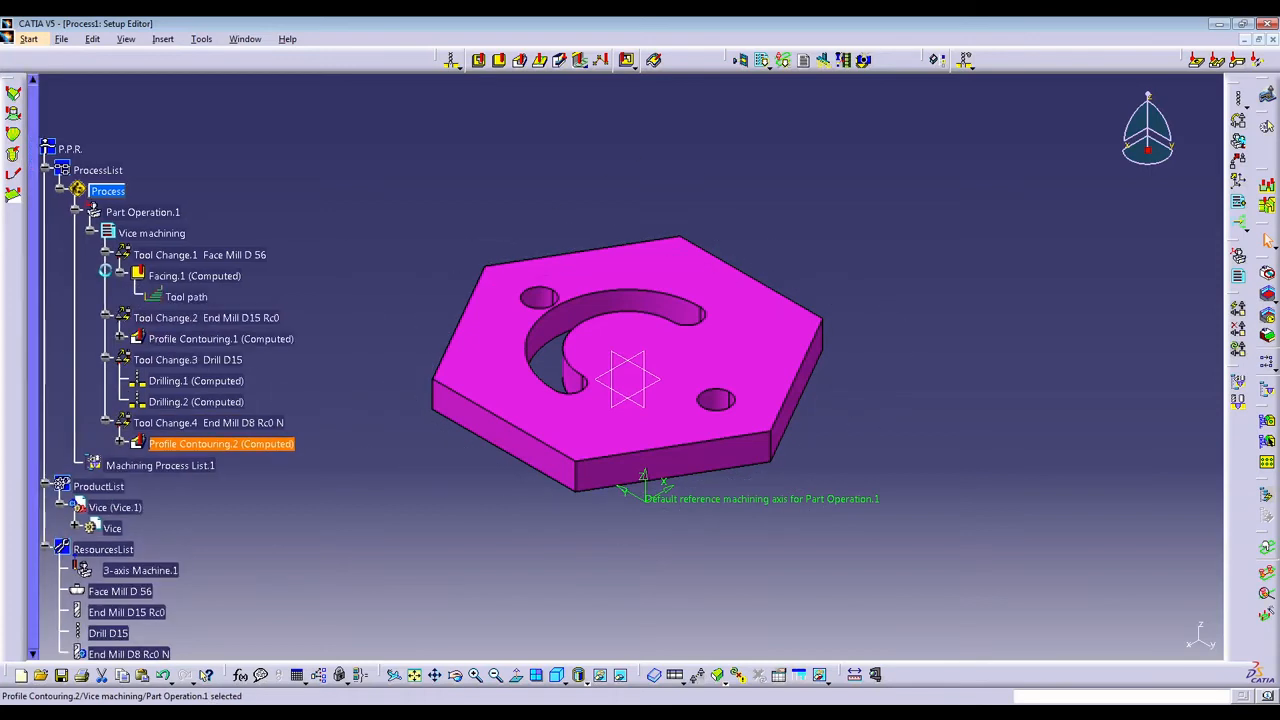
{"action": "left_click", "coordinate": [120, 339]}
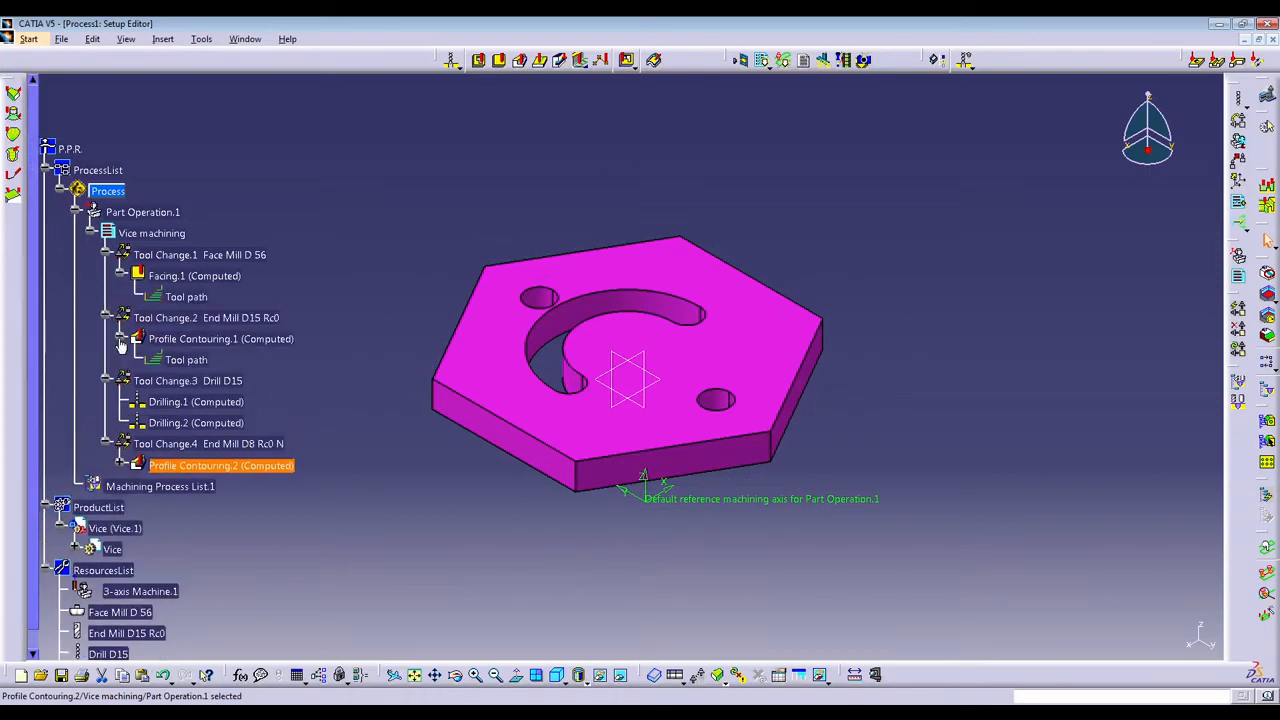
{"action": "left_click", "coordinate": [119, 465]}
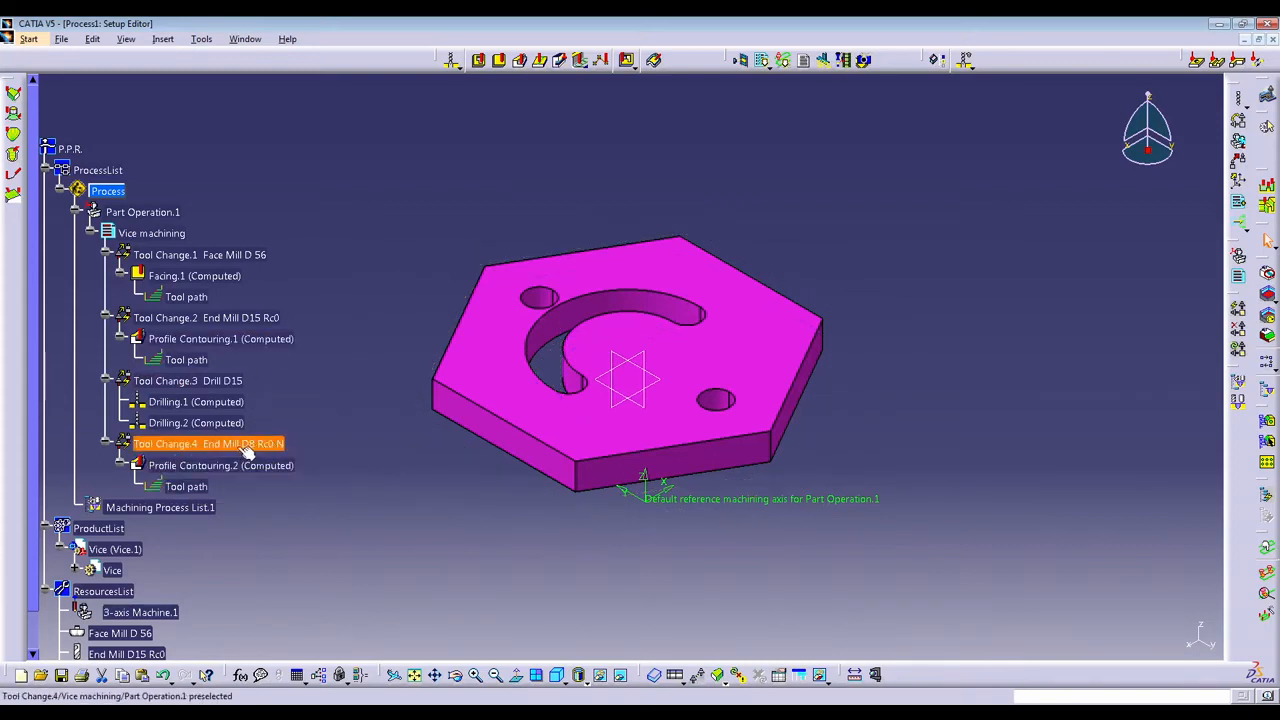
Review the four tool changes of the Vice machining program, from the face mill to the D8 end mill.
{"action": "left_click", "coordinate": [268, 444]}
{"action": "left_click", "coordinate": [274, 319]}
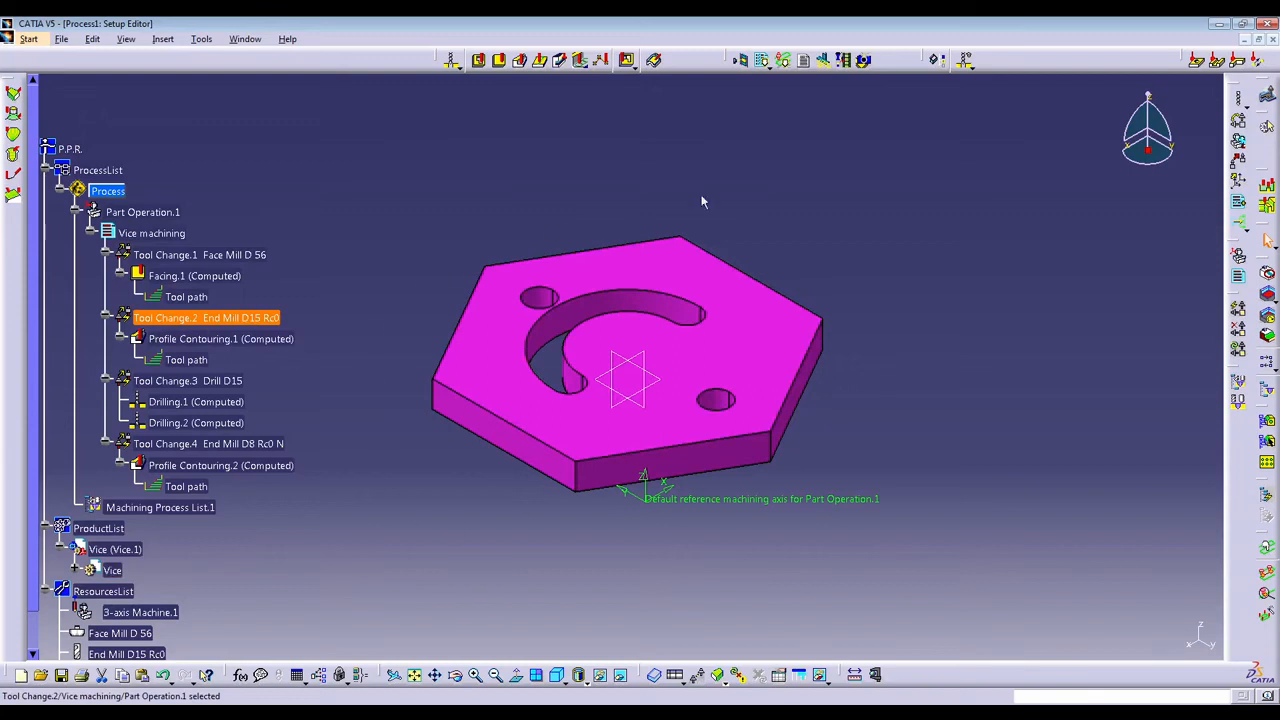
{"action": "left_click", "coordinate": [248, 256]}
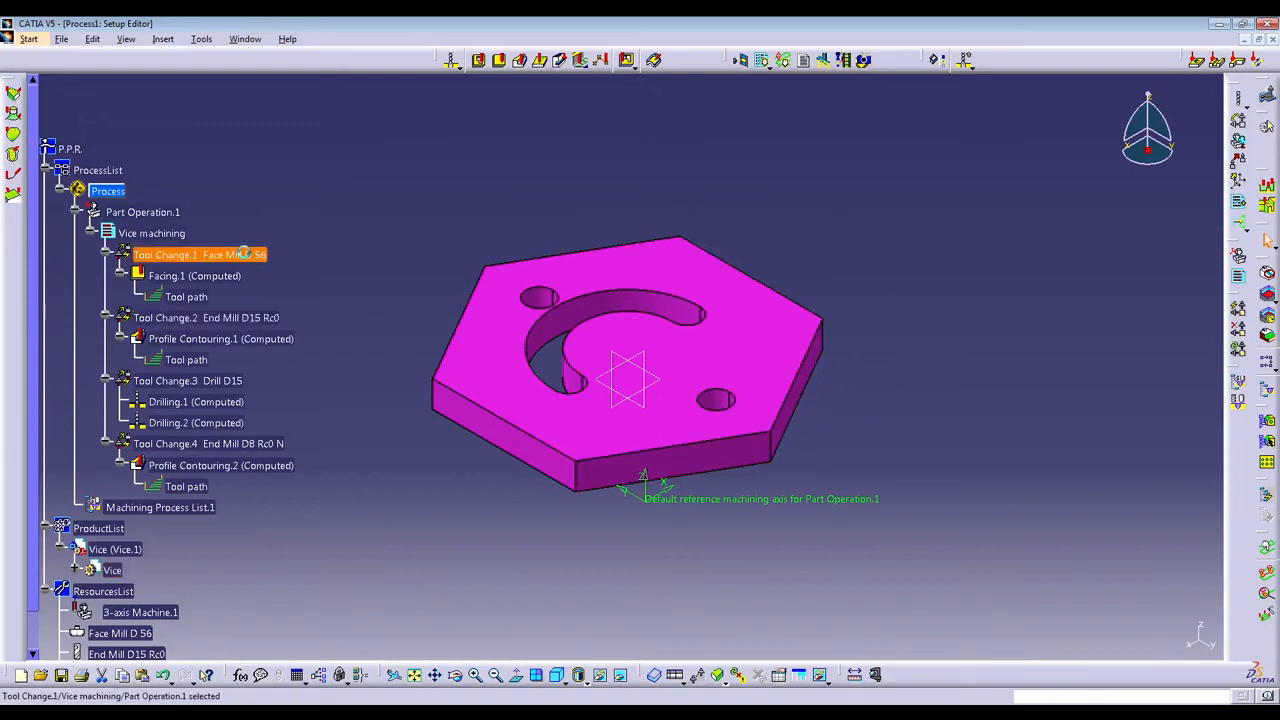
{"action": "left_click", "coordinate": [264, 318]}
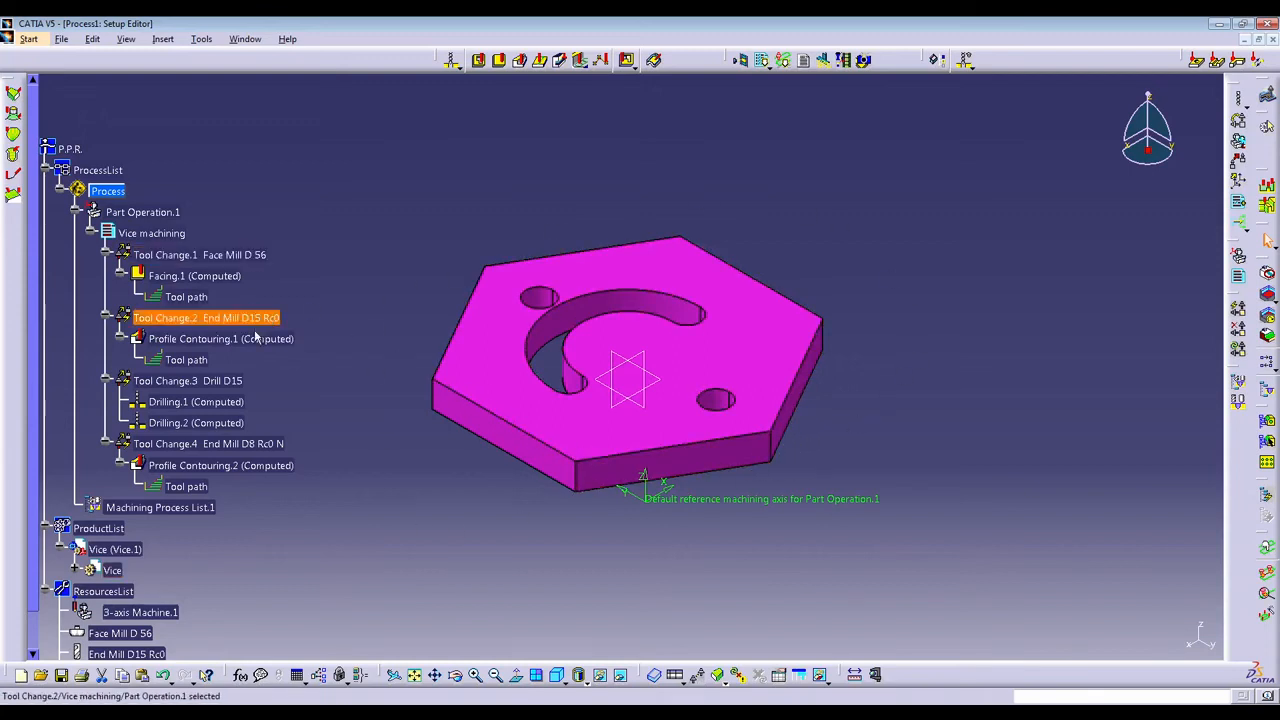
{"action": "left_click", "coordinate": [240, 384]}
{"action": "left_click", "coordinate": [252, 447]}
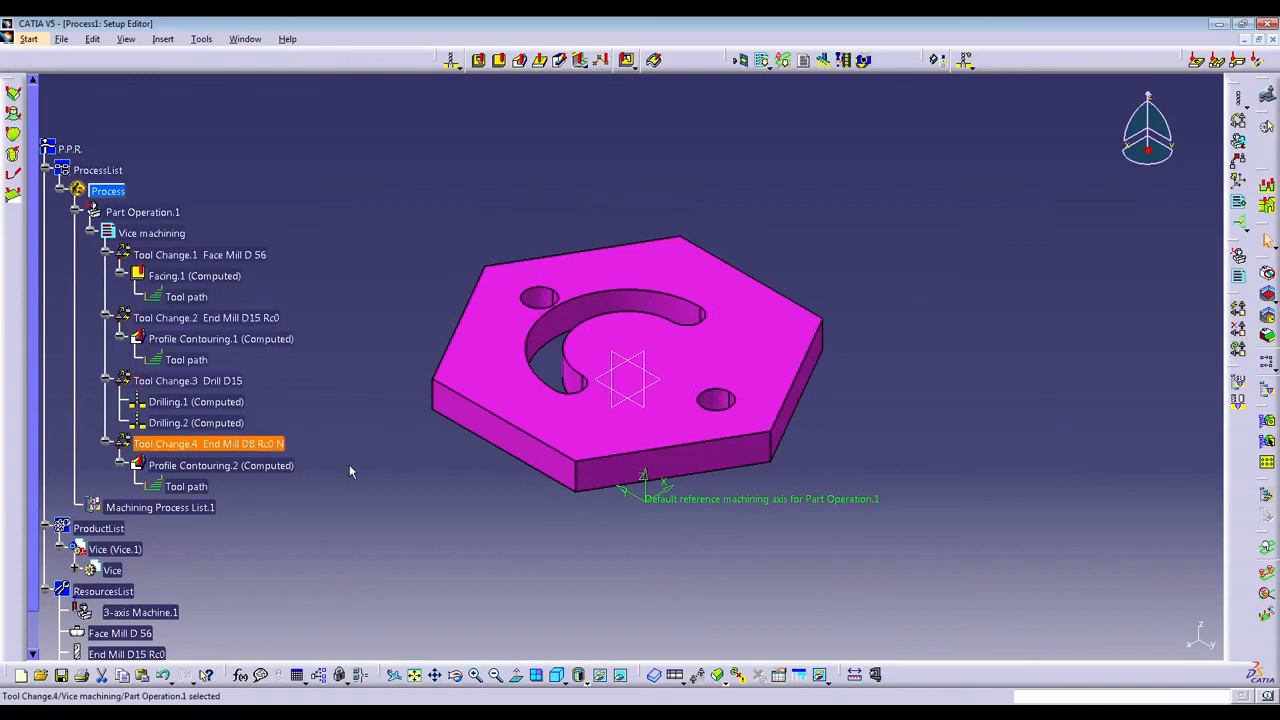
{"action": "left_click", "coordinate": [349, 465]}
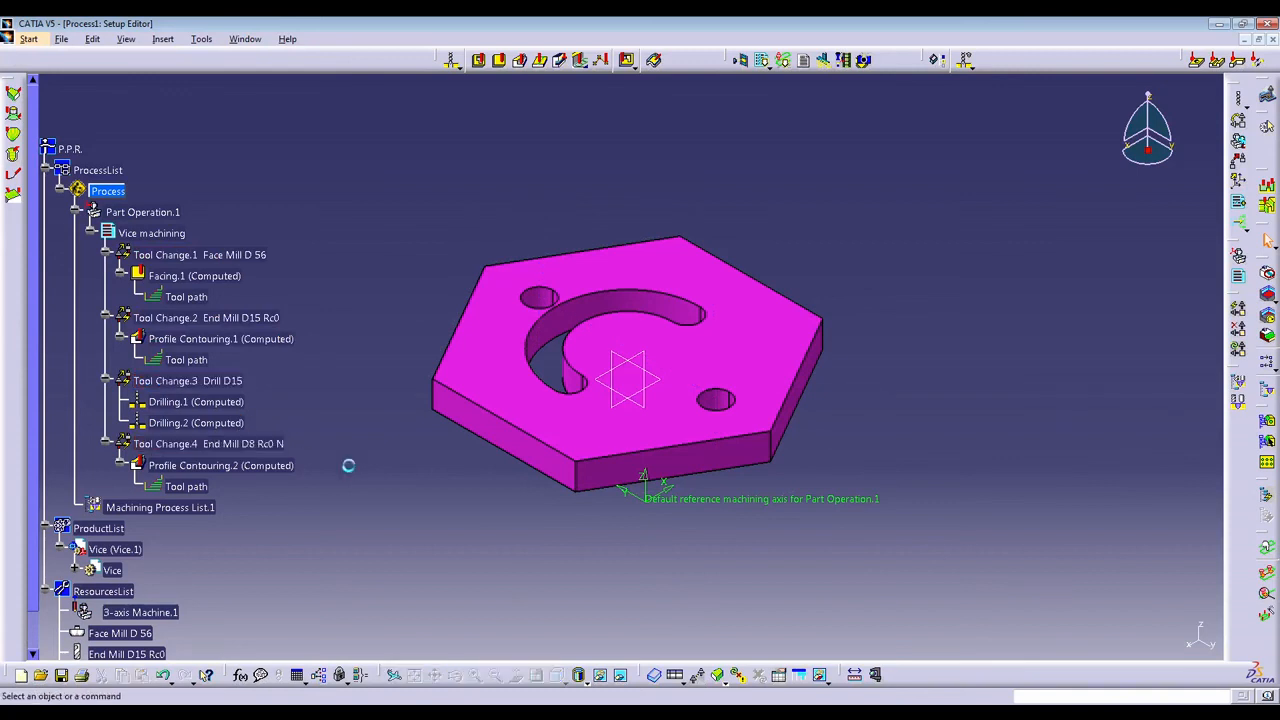
Collapse the operations and all four tool changes under Vice machining in the tree.
{"action": "left_click", "coordinate": [121, 276]}
{"action": "left_click", "coordinate": [121, 318]}
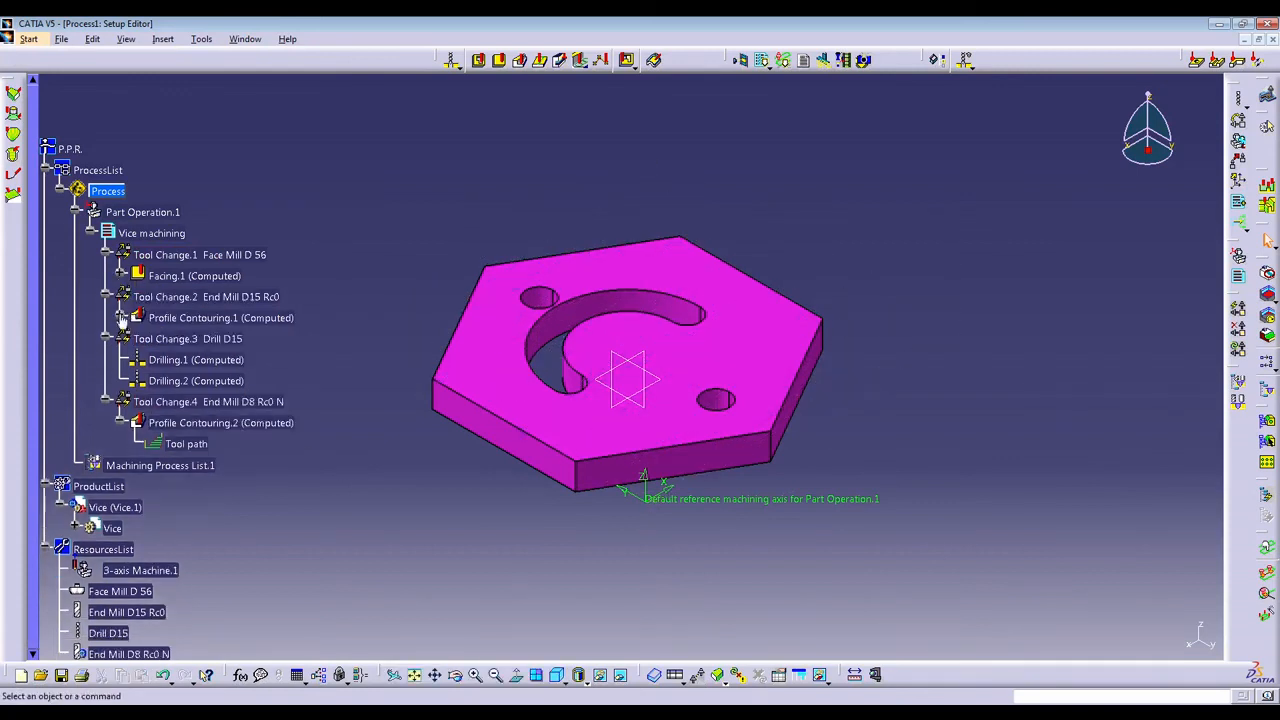
{"action": "left_click", "coordinate": [121, 423]}
{"action": "left_click", "coordinate": [95, 402]}
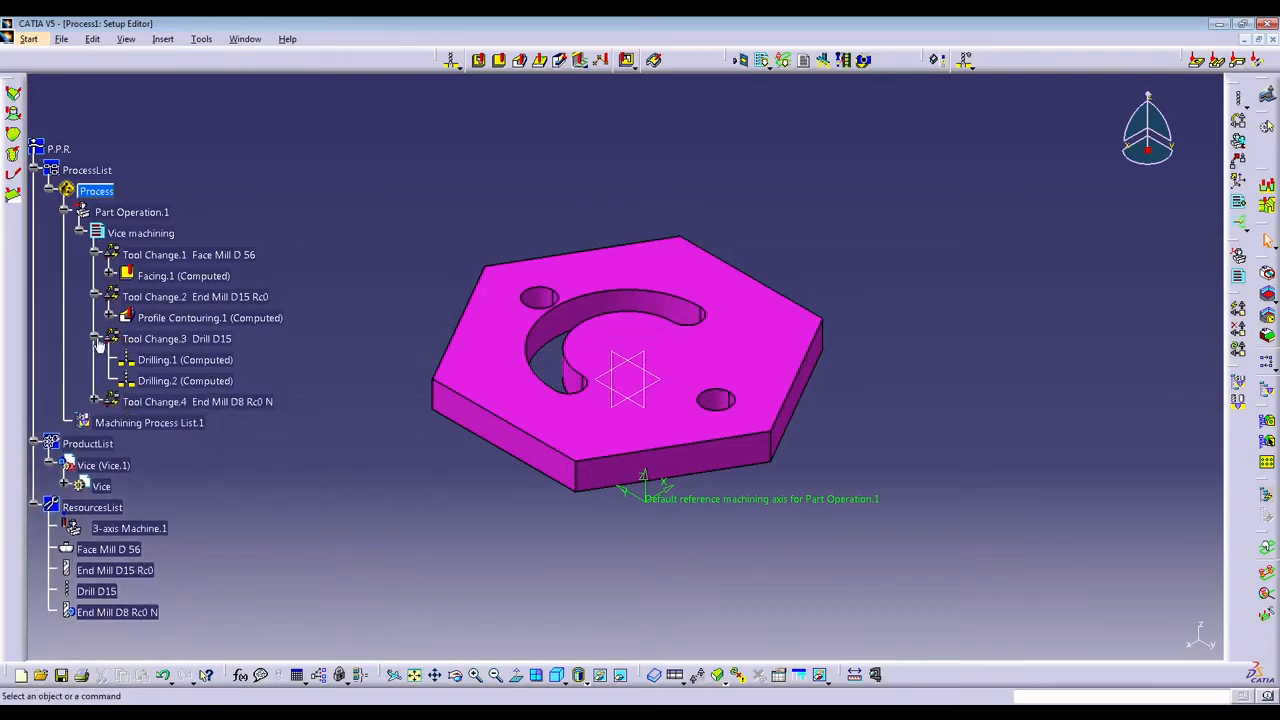
{"action": "left_click", "coordinate": [95, 339]}
{"action": "left_click", "coordinate": [95, 297]}
{"action": "left_click", "coordinate": [95, 255]}
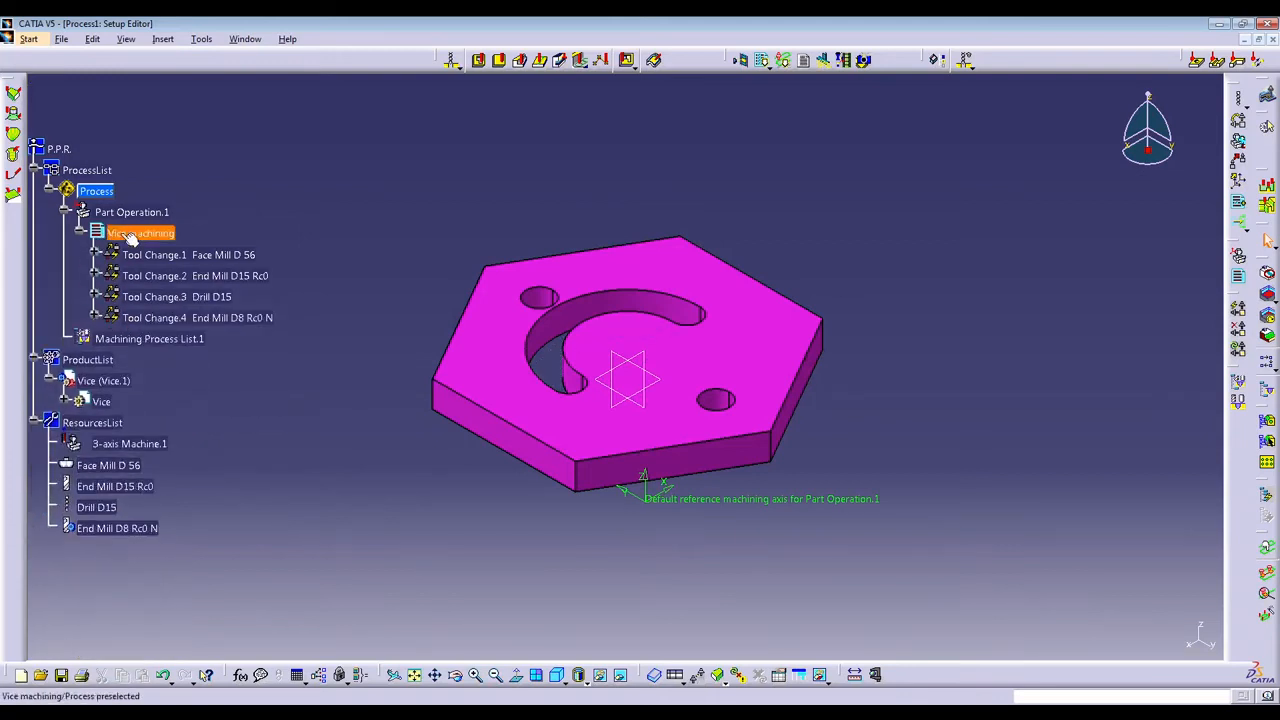
Run the video simulation using tool path for the whole Vice machining program and watch all operations cut the stock.
{"action": "right_click", "coordinate": [128, 234]}
{"action": "mouse_move", "coordinate": [248, 441]}
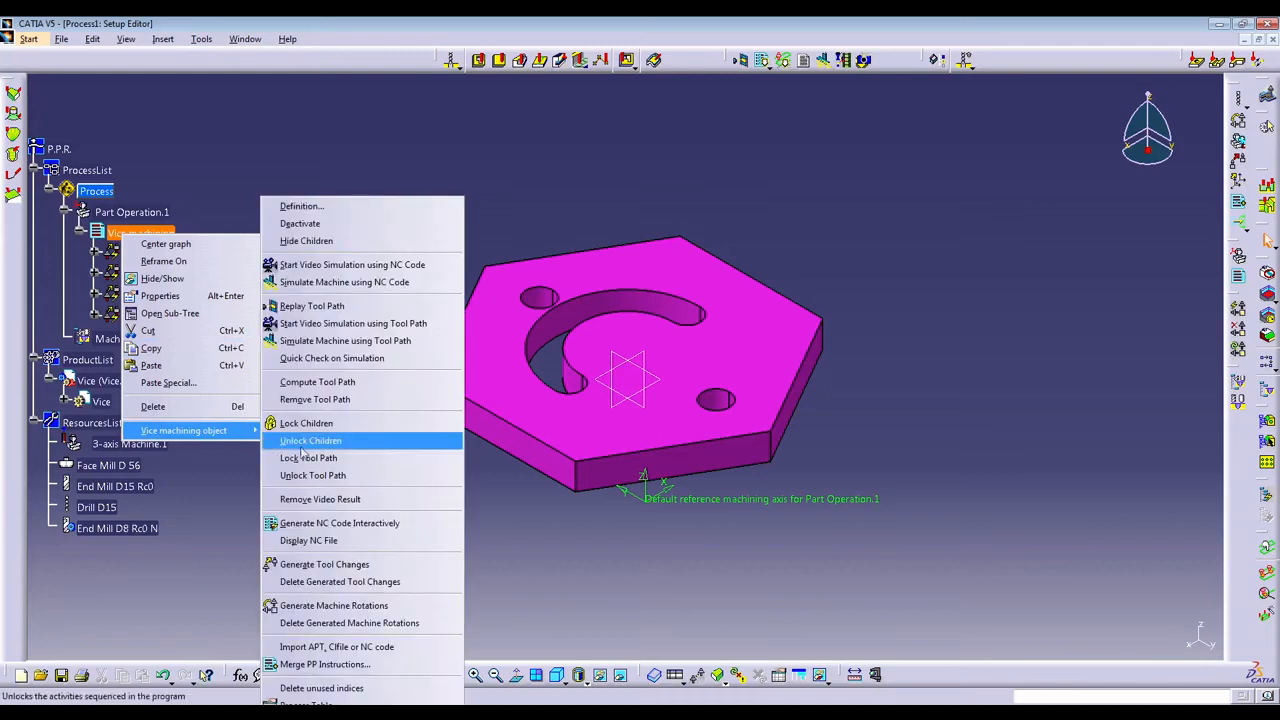
{"action": "left_click", "coordinate": [390, 327]}
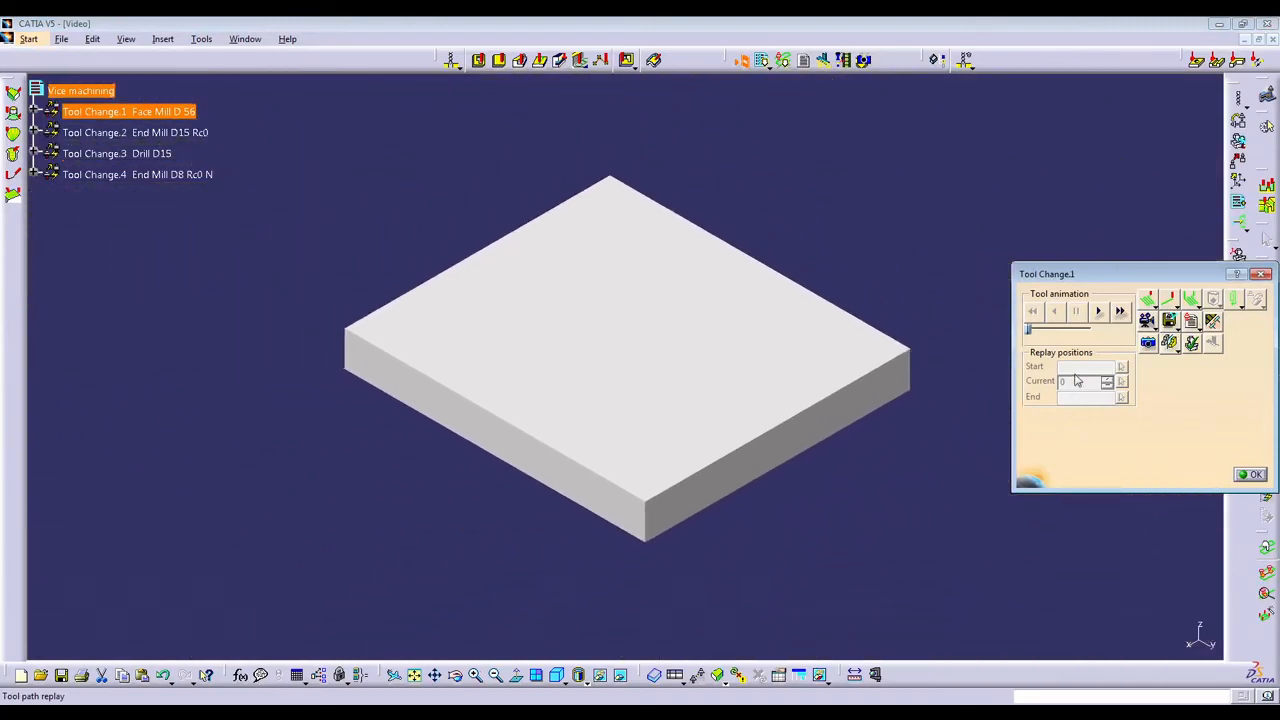
{"action": "left_click", "coordinate": [1100, 312]}
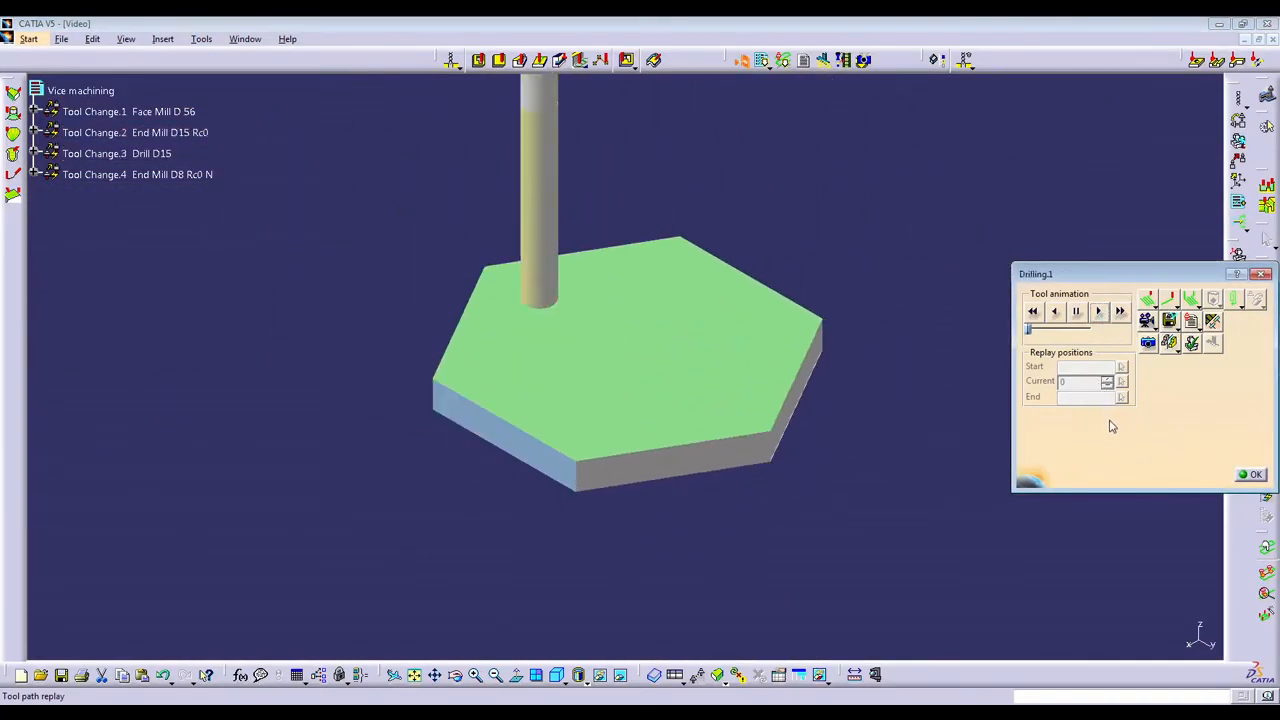
{"action": "mouse_move", "coordinate": [655, 320]}
{"action": "middle_mouse_down"}
{"action": "mouse_move", "coordinate": [617, 377]}
{"action": "mouse_move", "coordinate": [728, 470]}
{"action": "mouse_move", "coordinate": [620, 356]}
{"action": "mouse_move", "coordinate": [664, 316]}
{"action": "middle_mouse_up"}
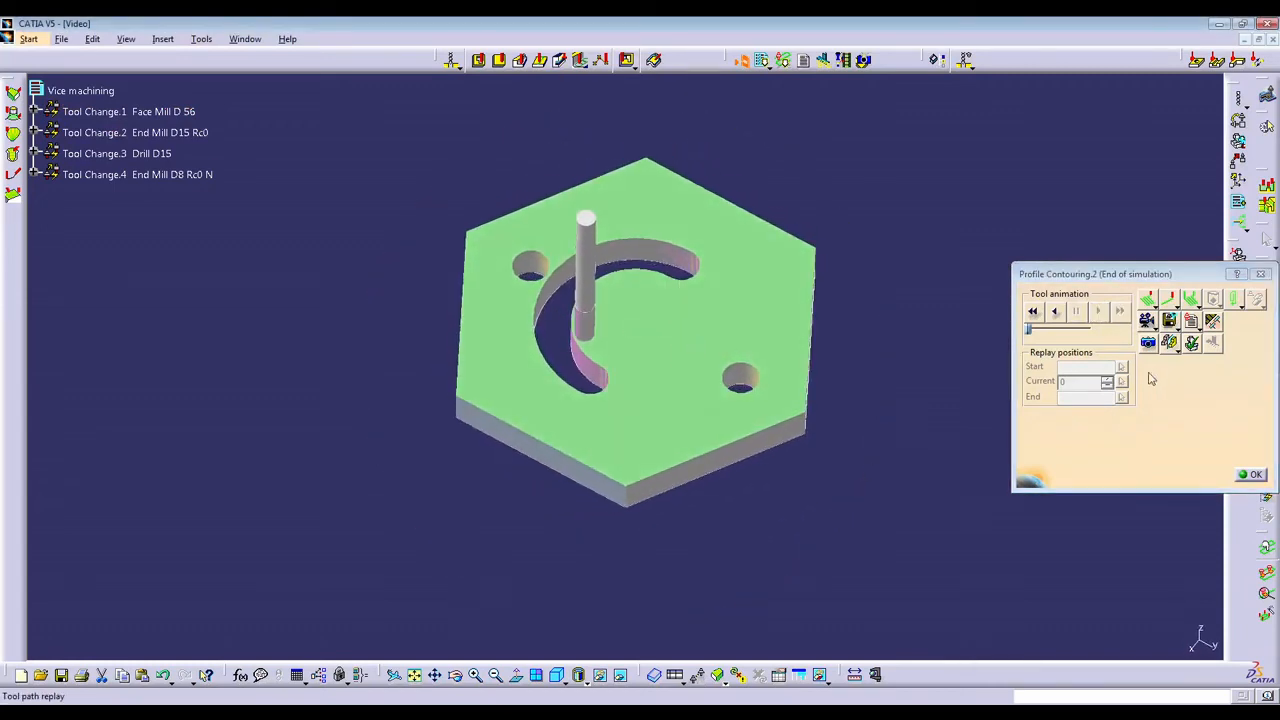
Rewind and replay the video simulation, inspect the machined slot and holes from another angle, and close the simulation.
{"action": "left_click", "coordinate": [1033, 311]}
{"action": "left_click", "coordinate": [1100, 312]}
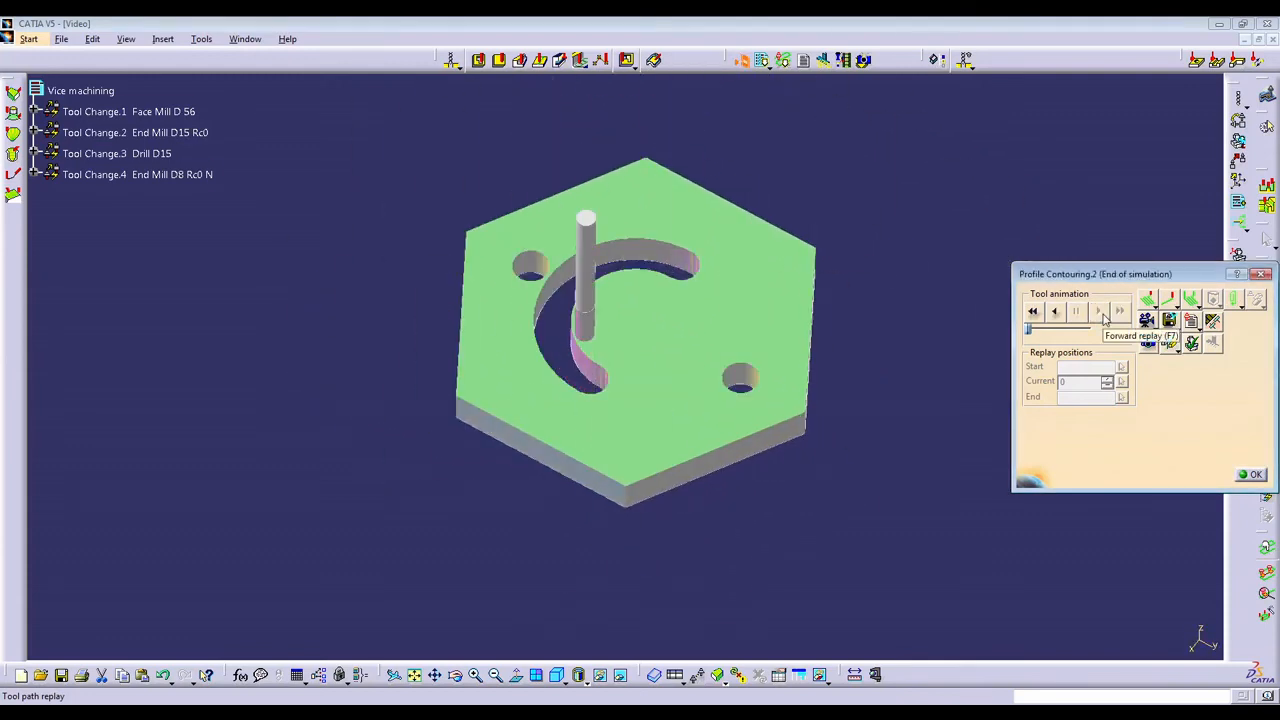
{"action": "middle_click_drag", "start_coordinate": [592, 405], "coordinate": [573, 440]}
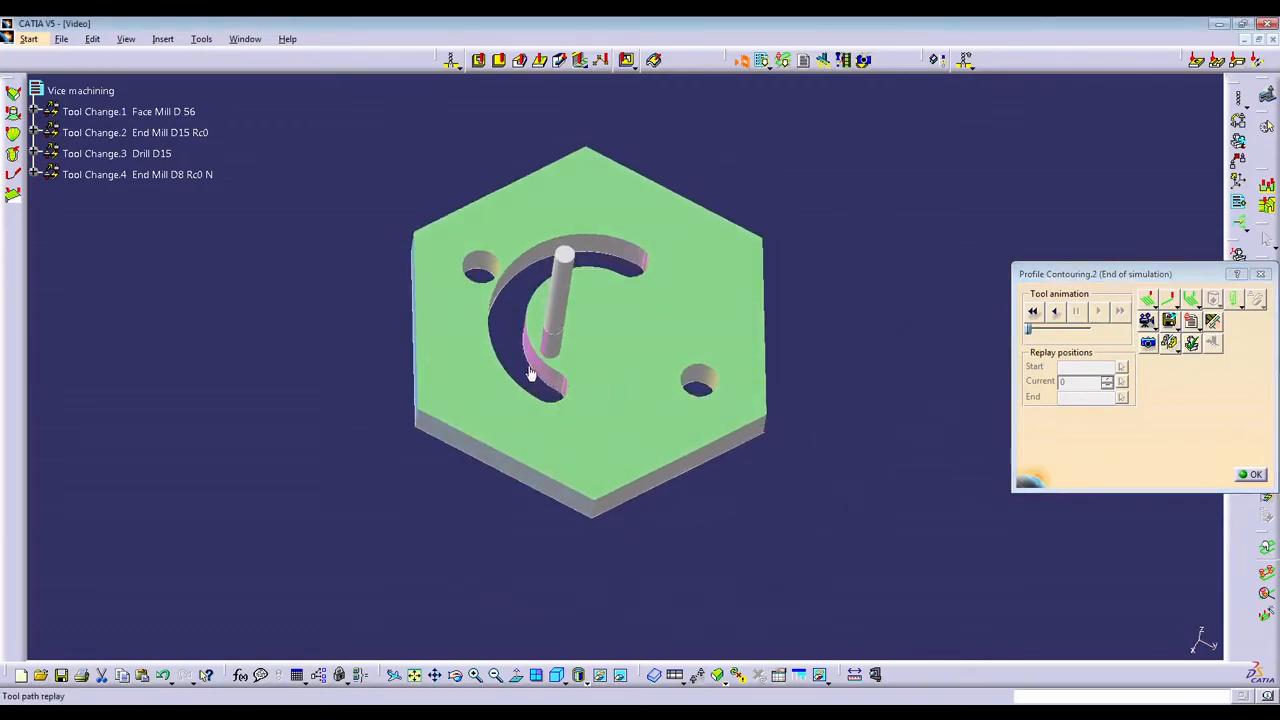
{"action": "left_click", "coordinate": [1256, 474]}
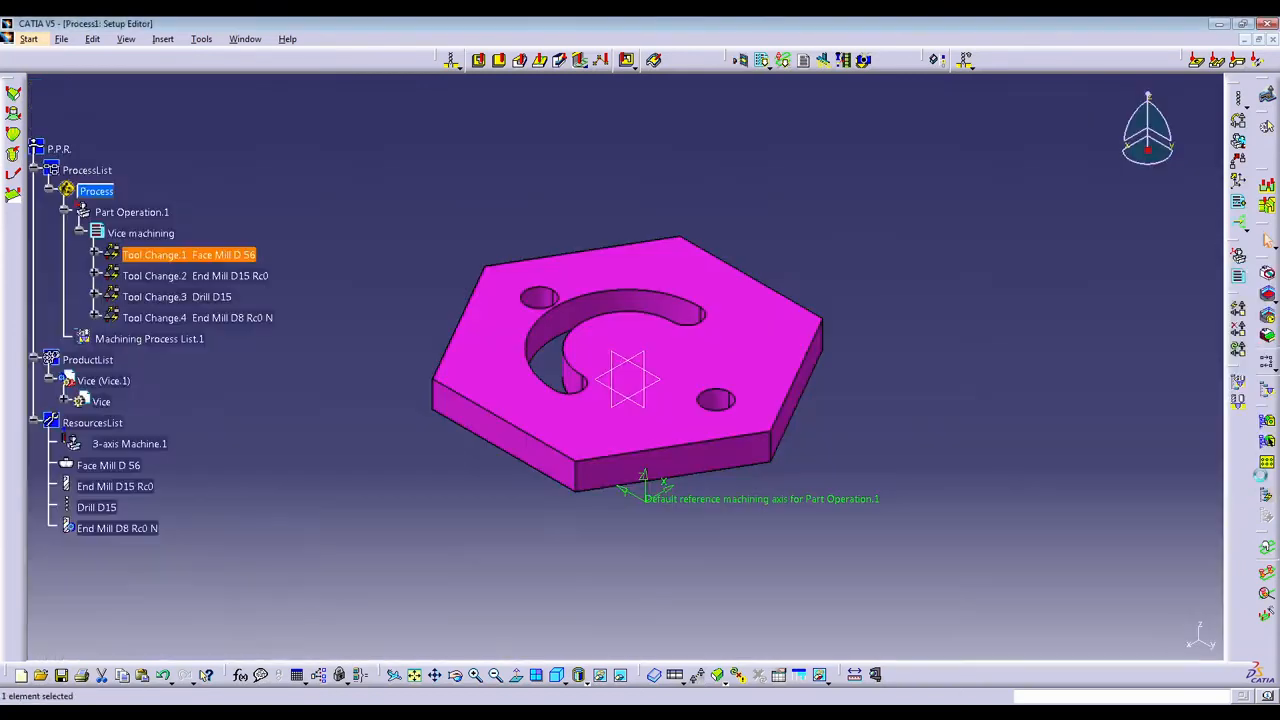
Start interactive NC code generation for the Vice machining program, keeping fanuc0 as the IMS post-processor file.
{"action": "right_click", "coordinate": [148, 235]}
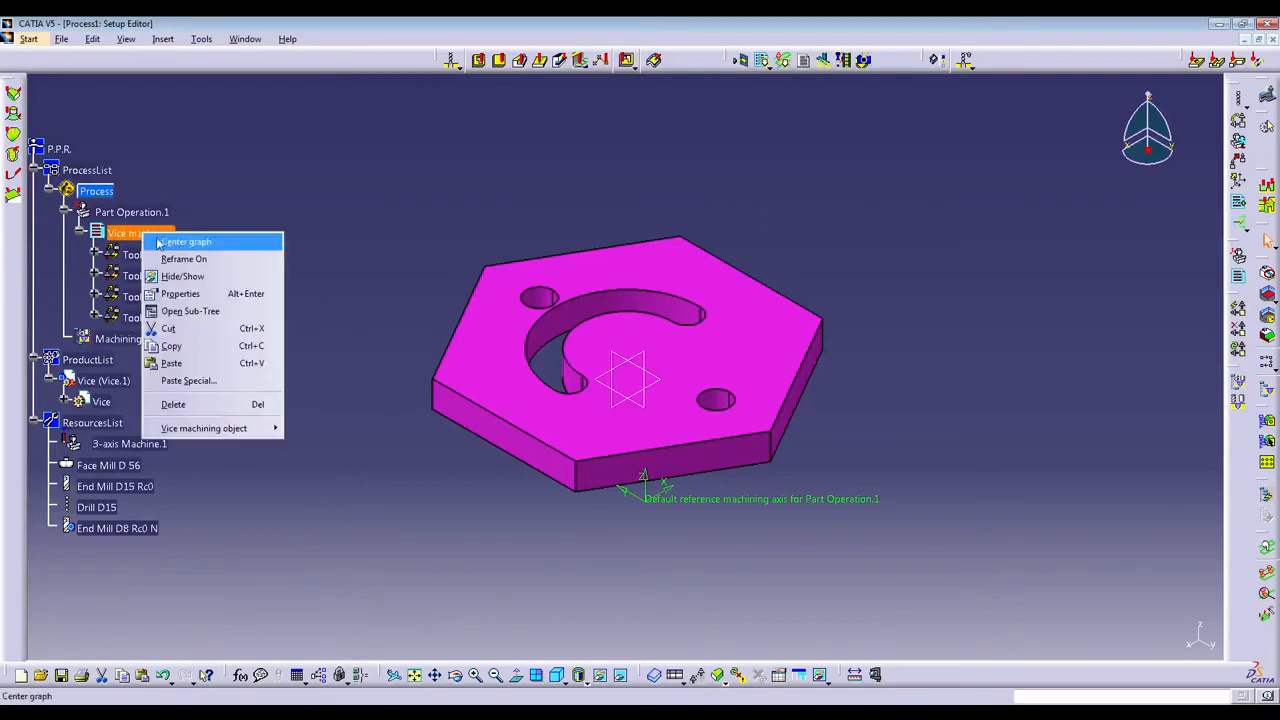
{"action": "mouse_move", "coordinate": [276, 431]}
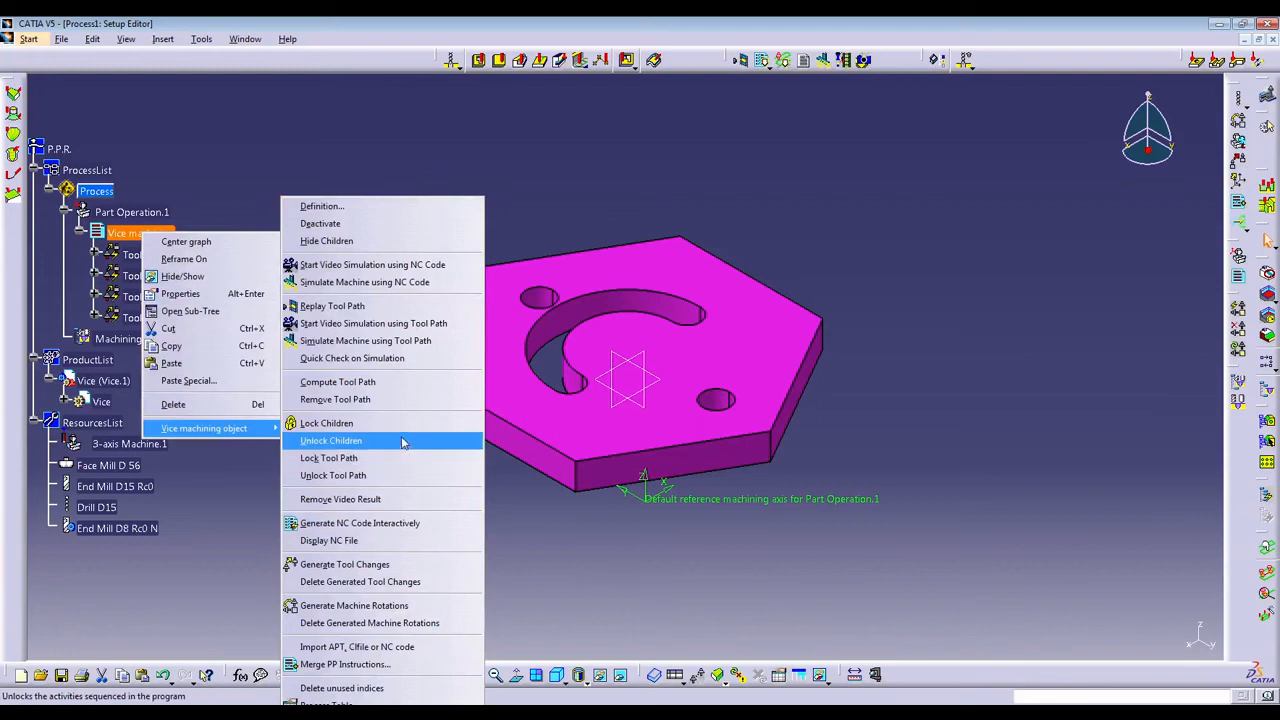
{"action": "left_click", "coordinate": [372, 524]}
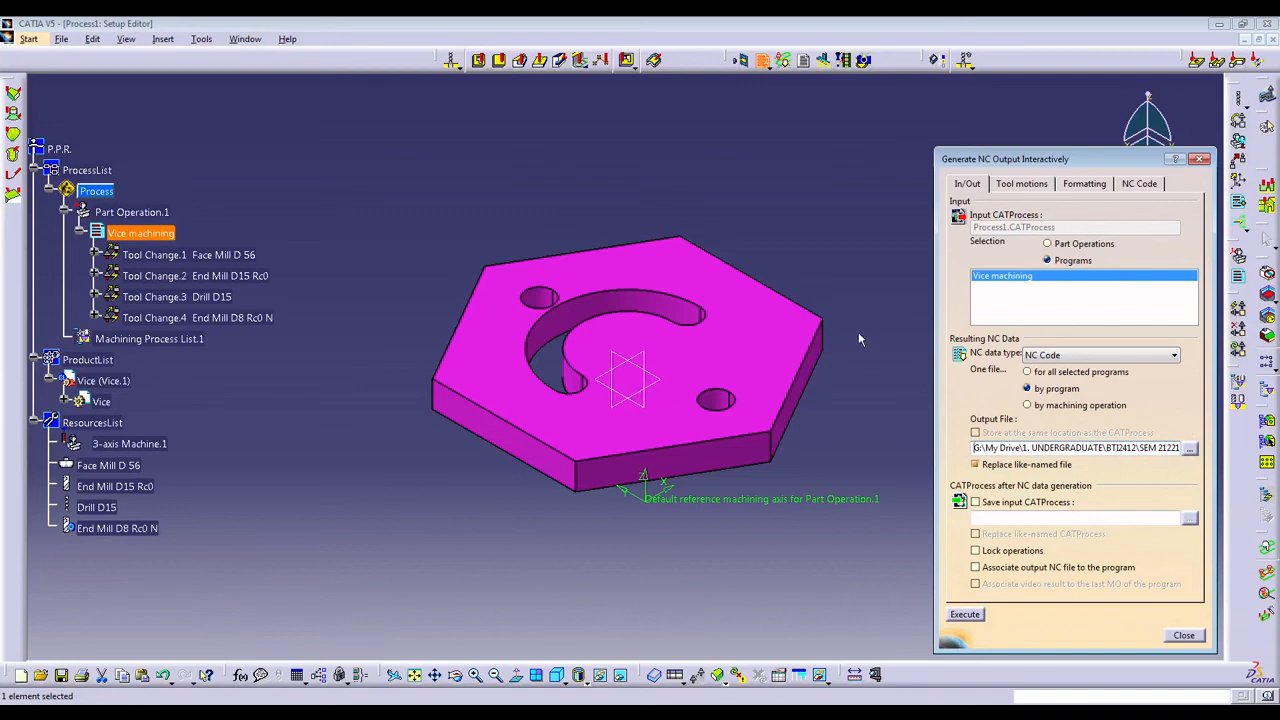
{"action": "left_click", "coordinate": [1150, 184]}
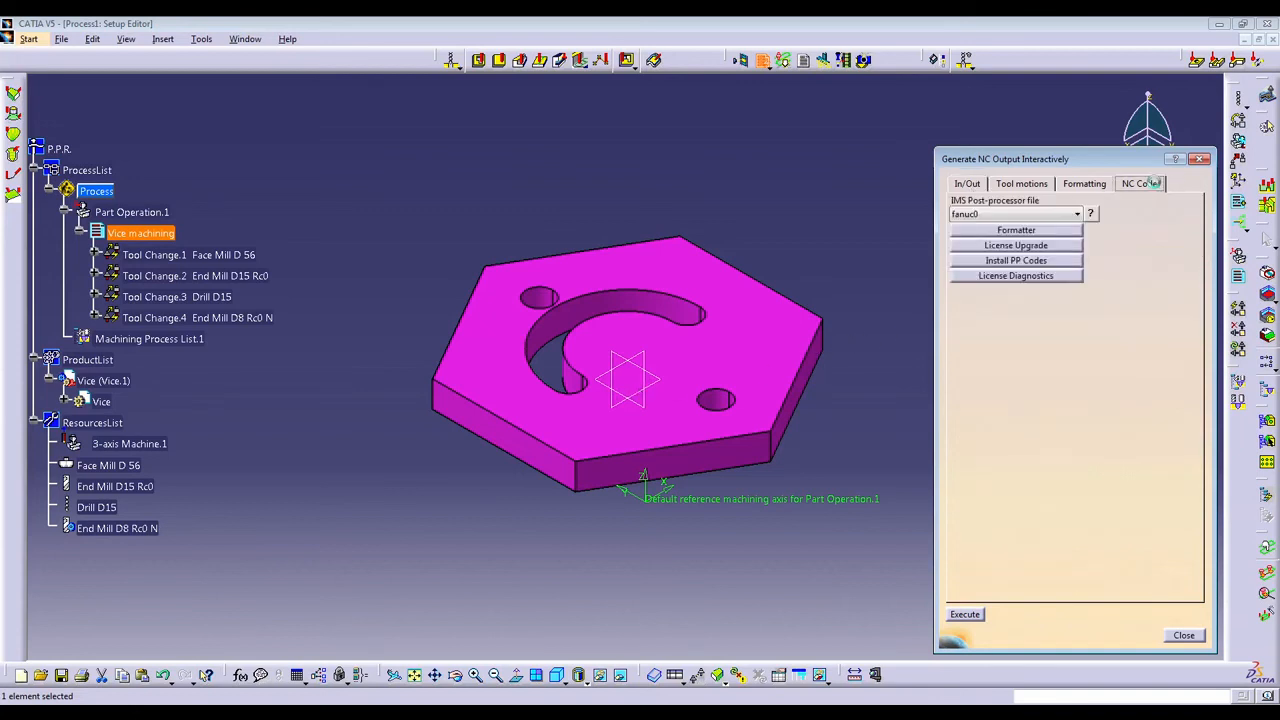
{"action": "left_click", "coordinate": [1077, 215]}
{"action": "left_click", "coordinate": [1077, 216]}
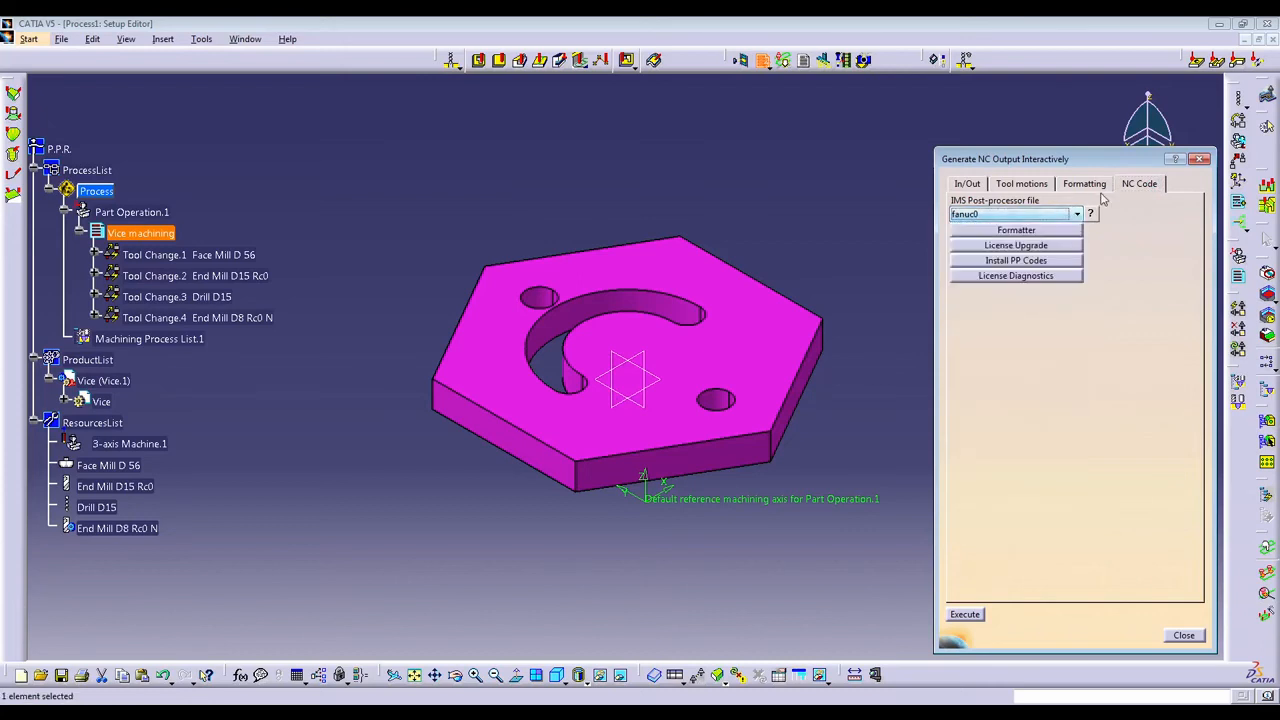
Check the formatting and tool motion settings of the NC output and return to the input and output settings.
{"action": "left_click", "coordinate": [1099, 187]}
{"action": "left_click", "coordinate": [1040, 186]}
{"action": "left_click", "coordinate": [965, 185]}
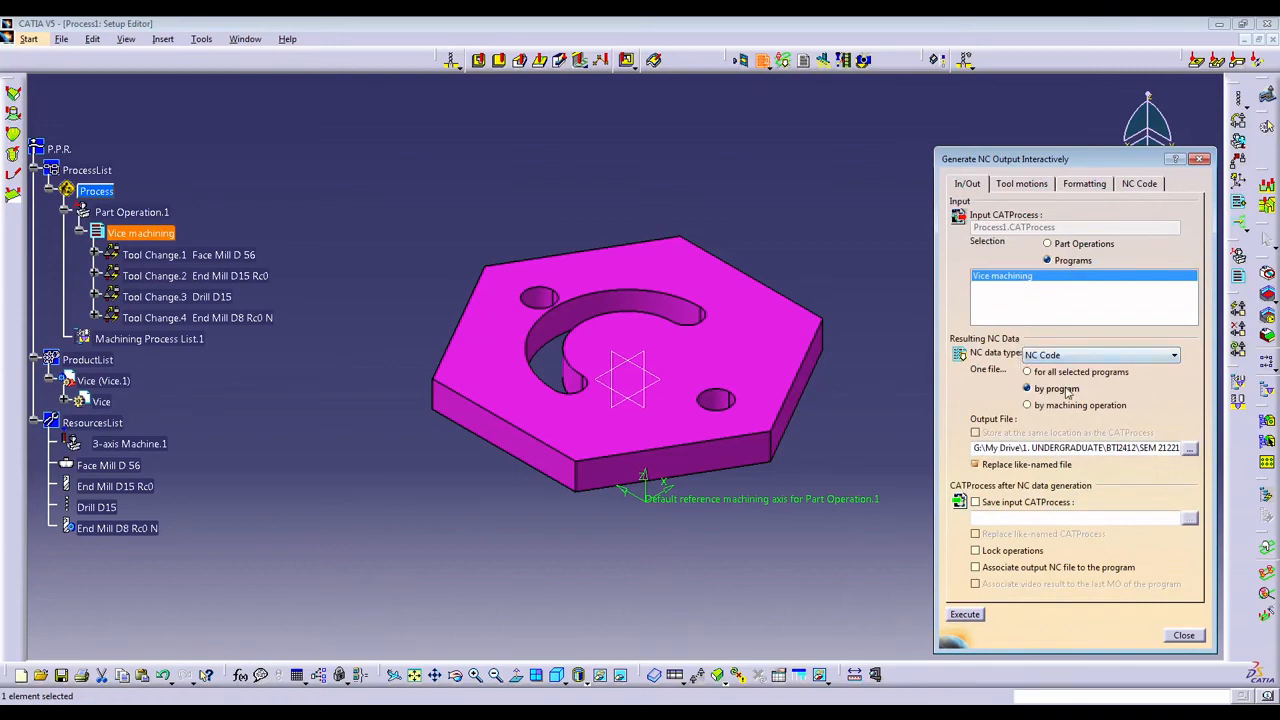
Confirm the save location for the NC output file and generate the NC code with program number 1000.
{"action": "left_click", "coordinate": [1189, 450]}
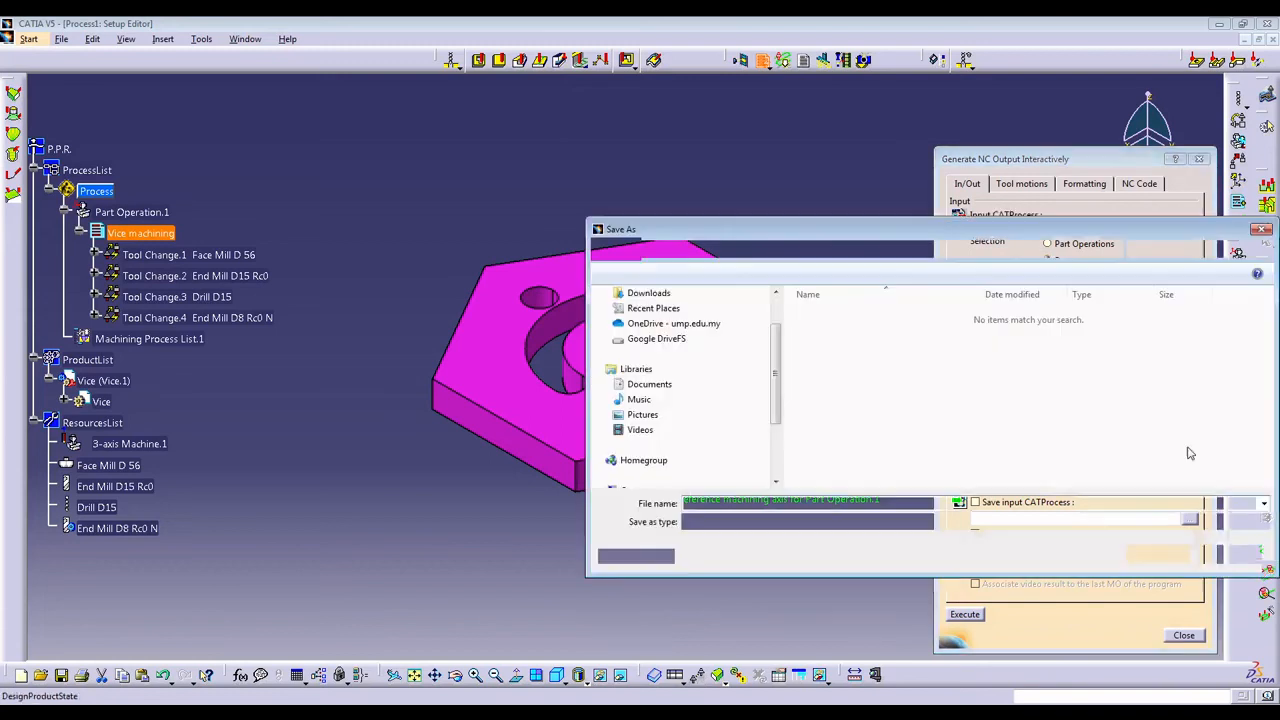
{"action": "left_click", "coordinate": [1157, 555]}
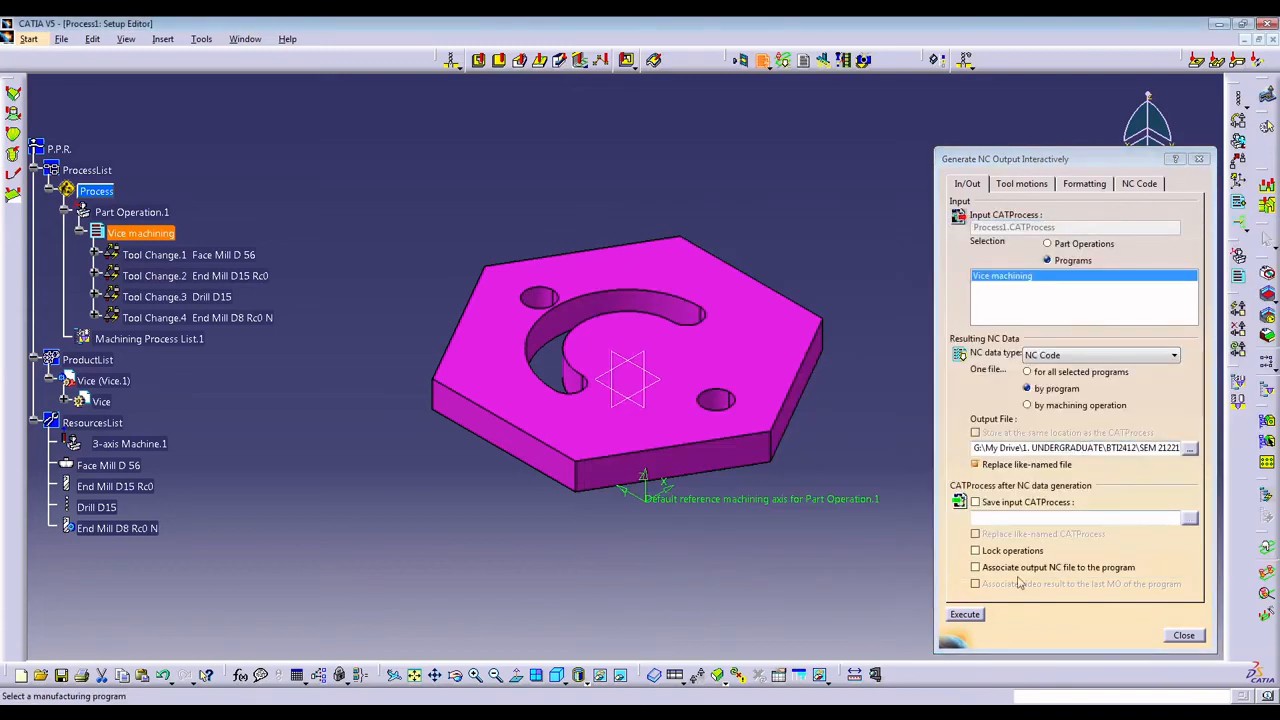
{"action": "left_click", "coordinate": [966, 614]}
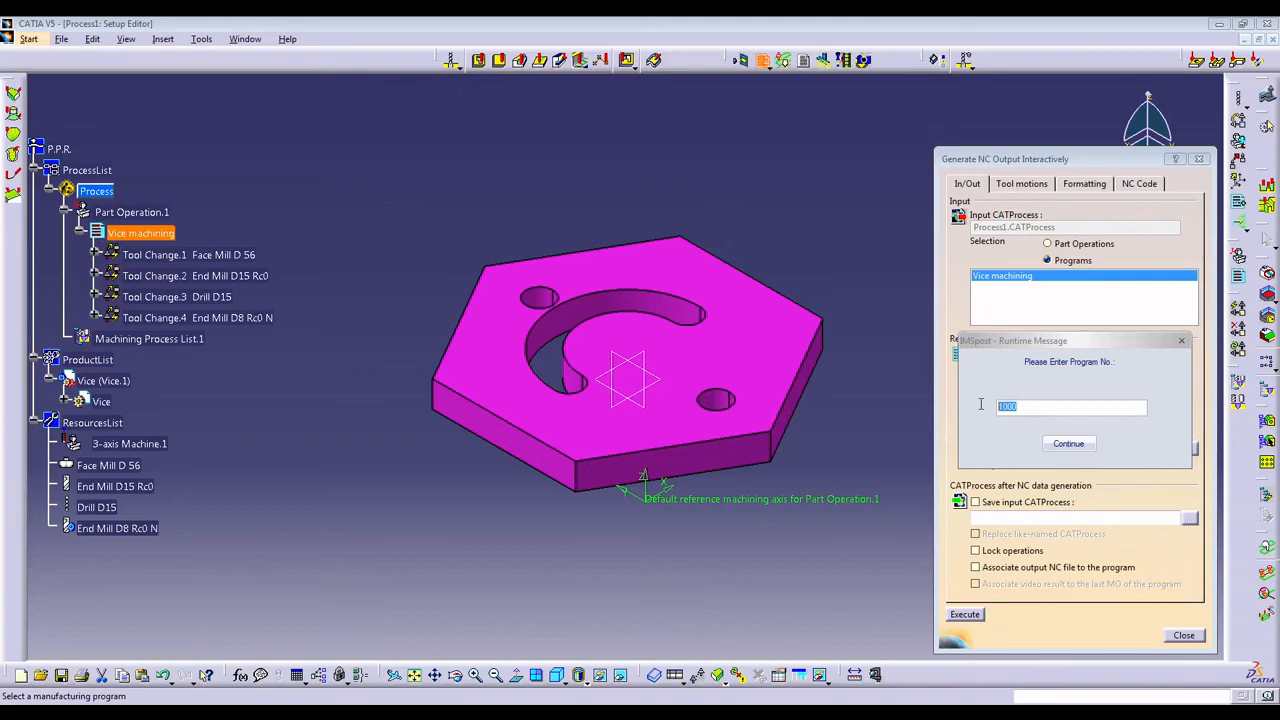
{"action": "left_click", "coordinate": [1055, 446]}
{"action": "left_click", "coordinate": [770, 411]}
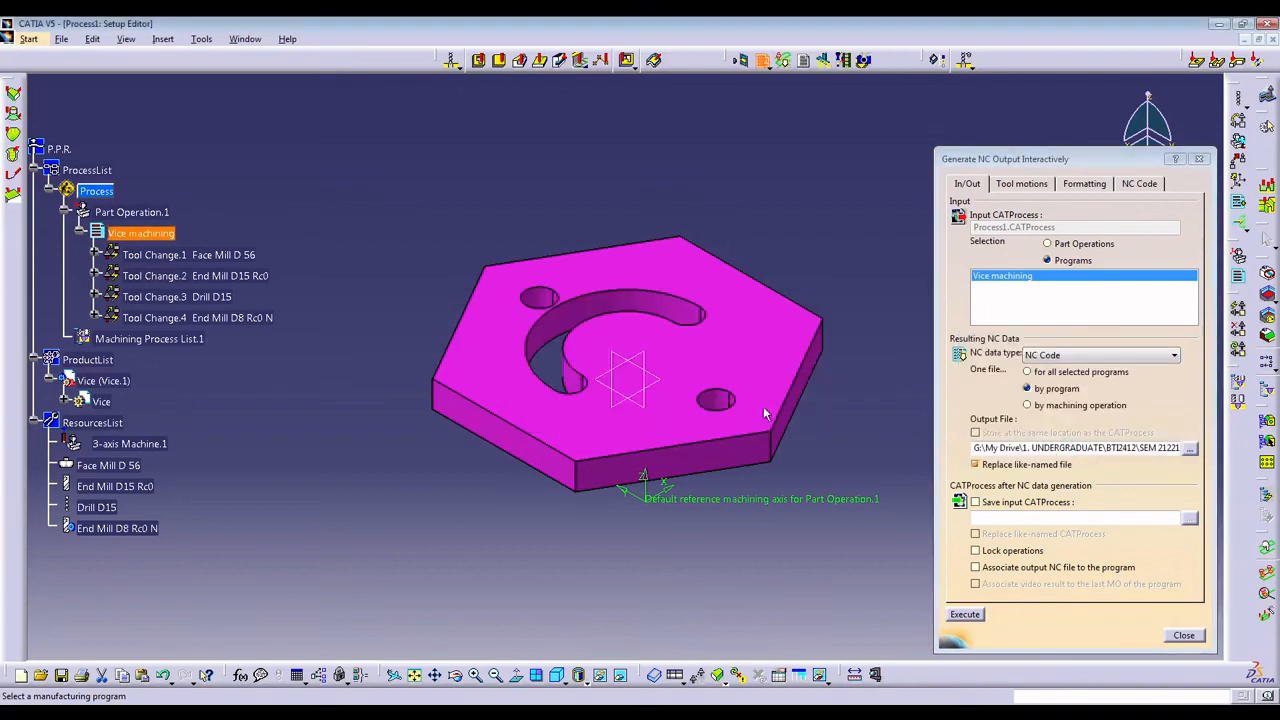
Switch to the VICE2 folder in Windows Explorer and check the properties of Process1_Vice_machining.CATNC.
{"action": "key", "text": "alt+Tab"}
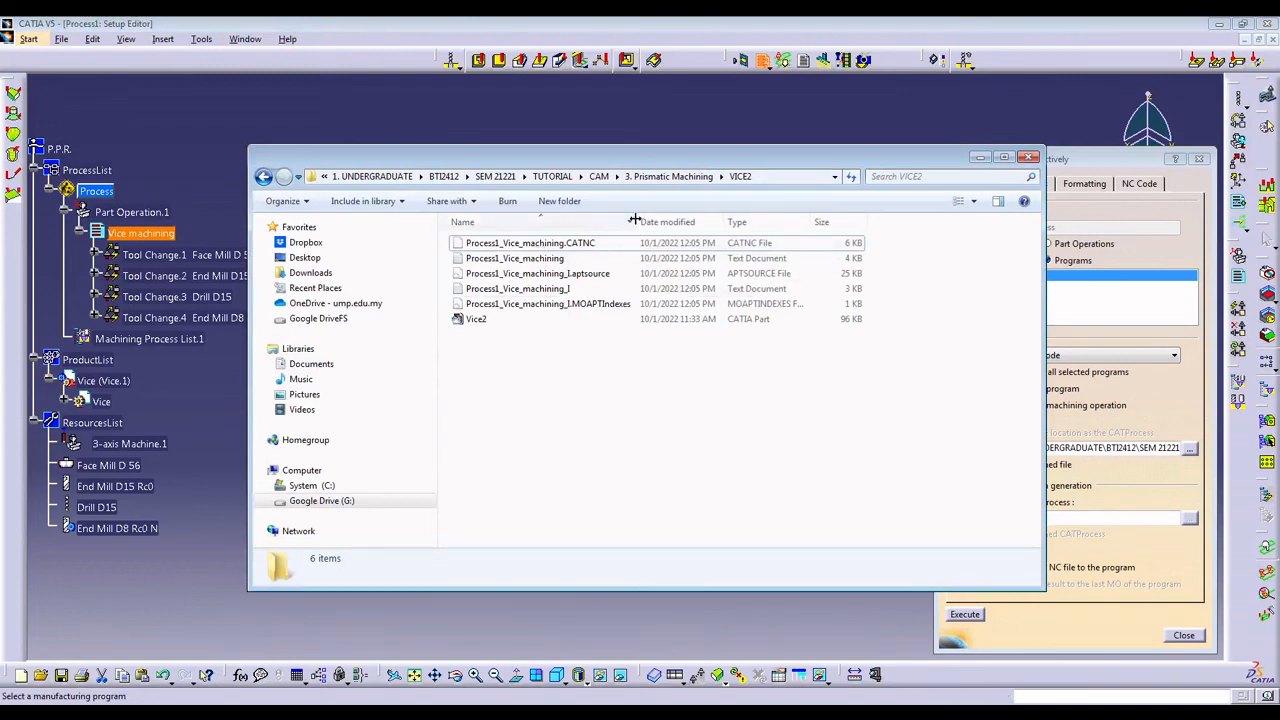
{"action": "left_click", "coordinate": [551, 245]}
{"action": "right_click", "coordinate": [551, 245]}
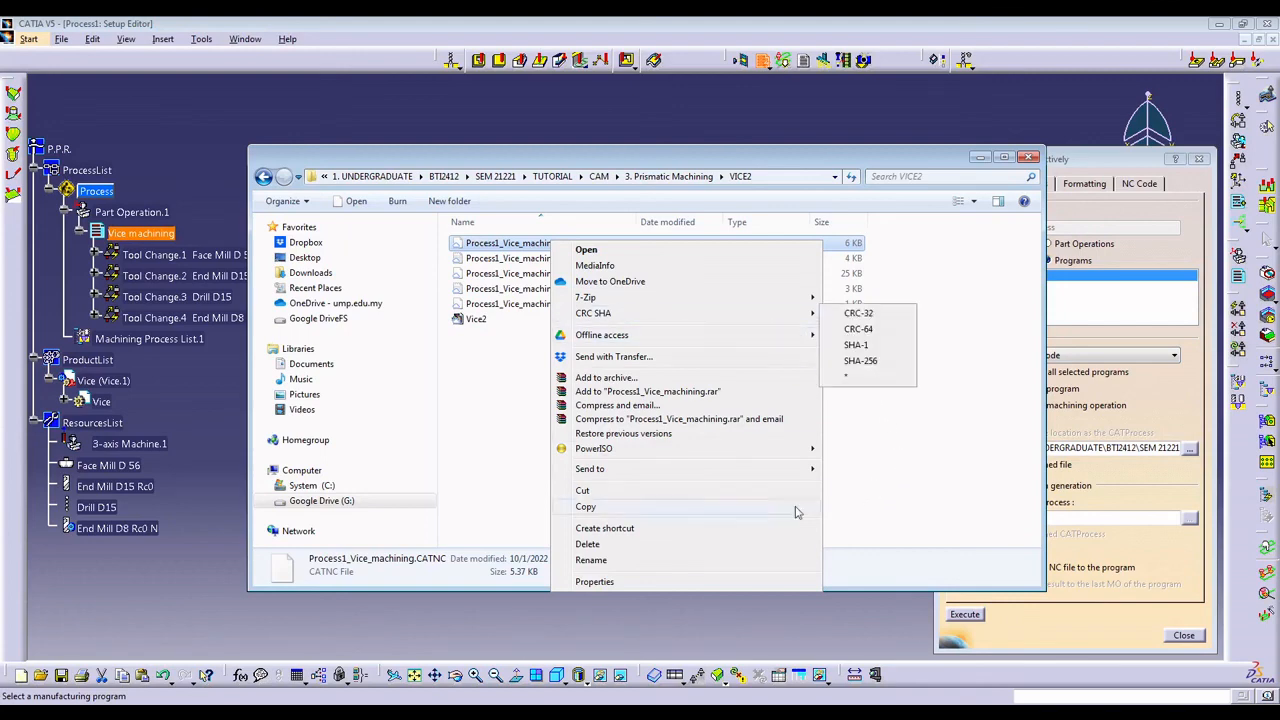
{"action": "left_click", "coordinate": [617, 585]}
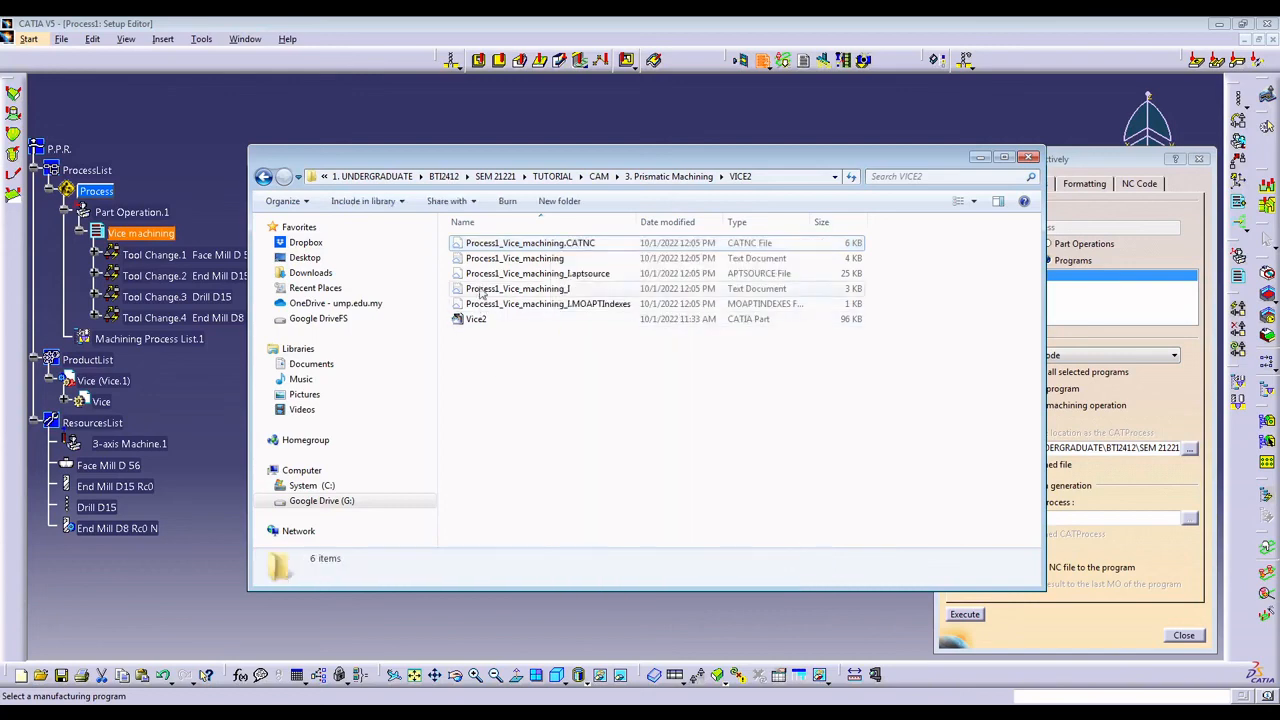
Open Process1_Vice_machining.CATNC in WordPad by choosing it from the list of installed programs.
{"action": "double_click", "coordinate": [488, 246]}
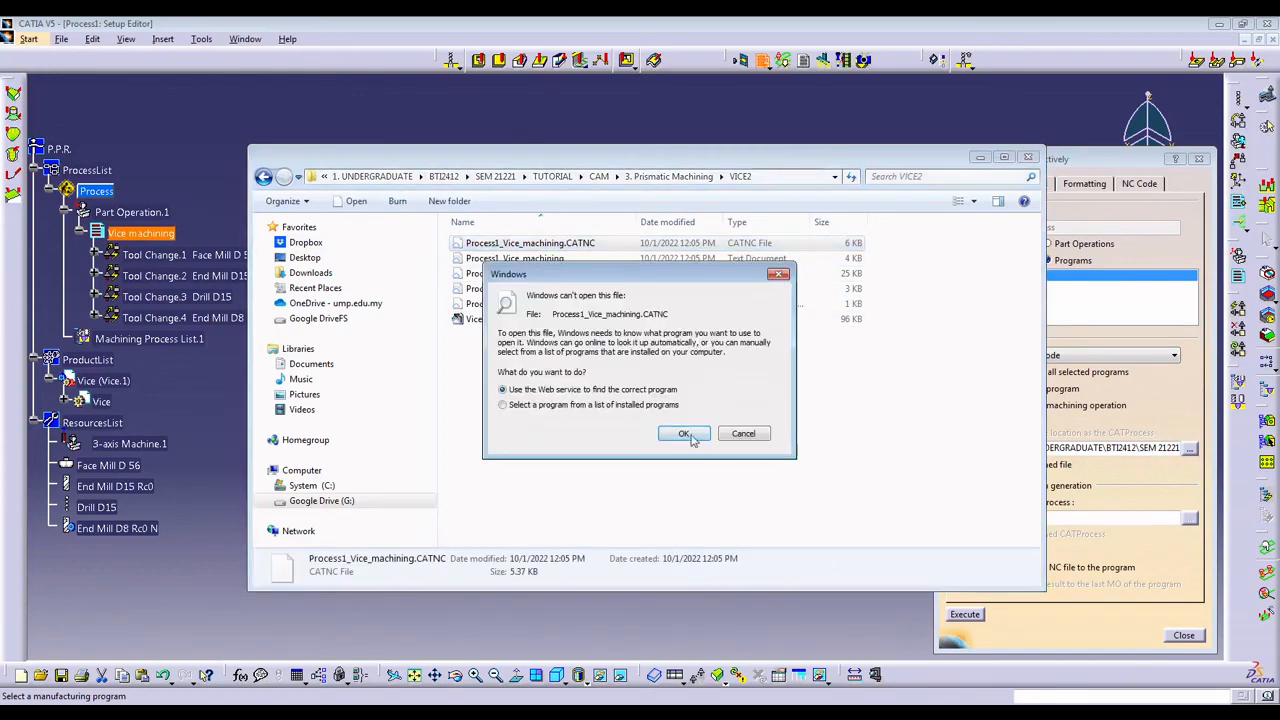
{"action": "left_click", "coordinate": [680, 434]}
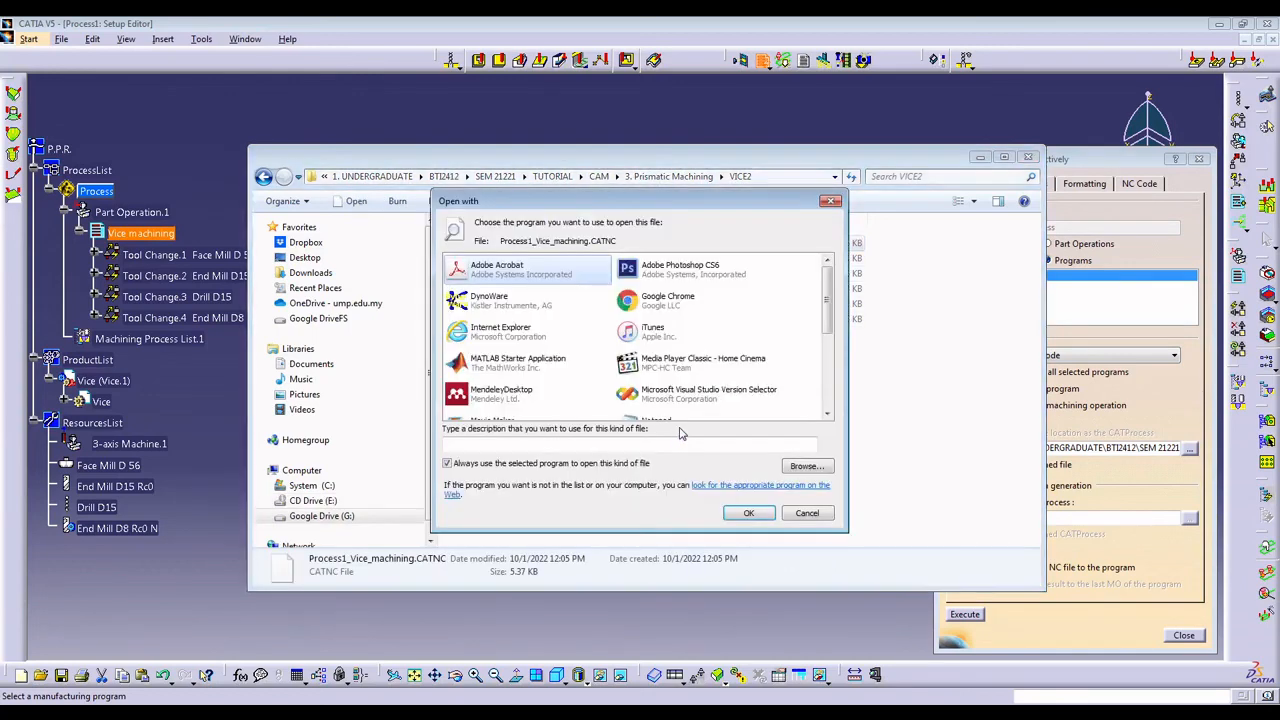
{"action": "scroll", "coordinate": [590, 335], "scroll_direction": "down", "scroll_amount": 5}
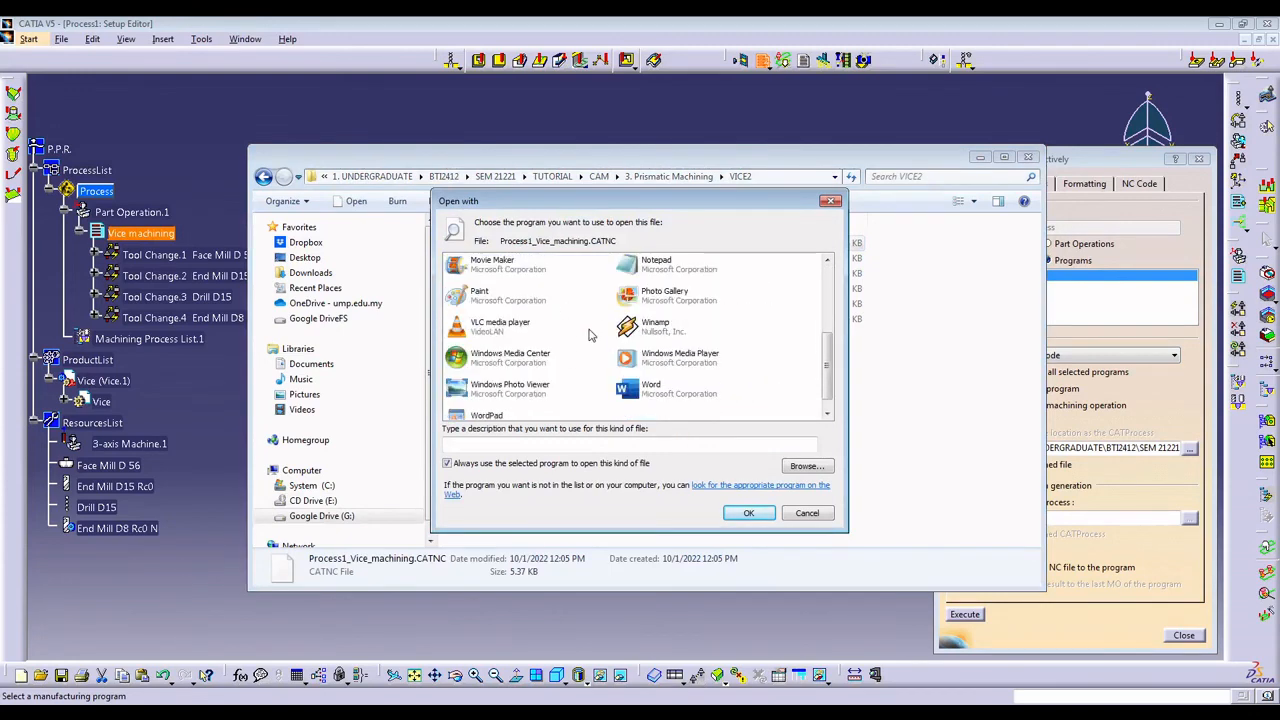
{"action": "double_click", "coordinate": [490, 397]}
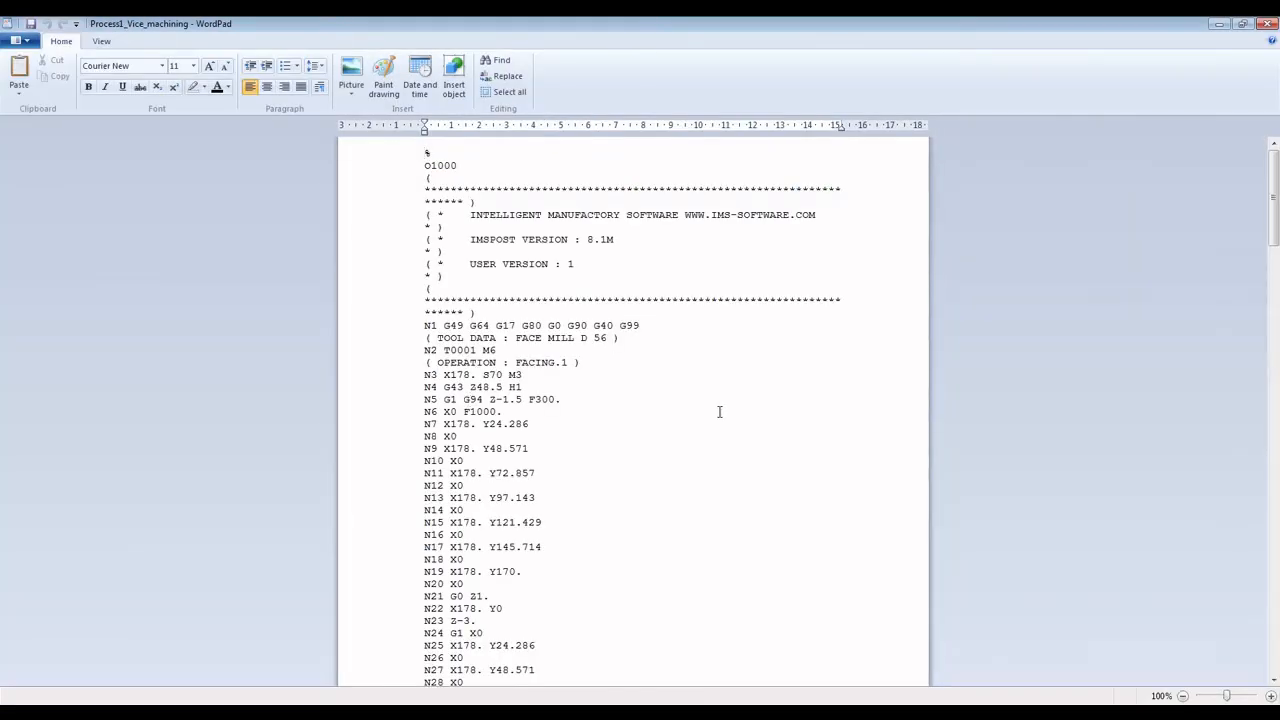
Highlight the final block number N211 at the end of the NC program and return to the program's beginning.
{"action": "left_click_drag", "start_coordinate": [1274, 193], "coordinate": [1274, 622]}
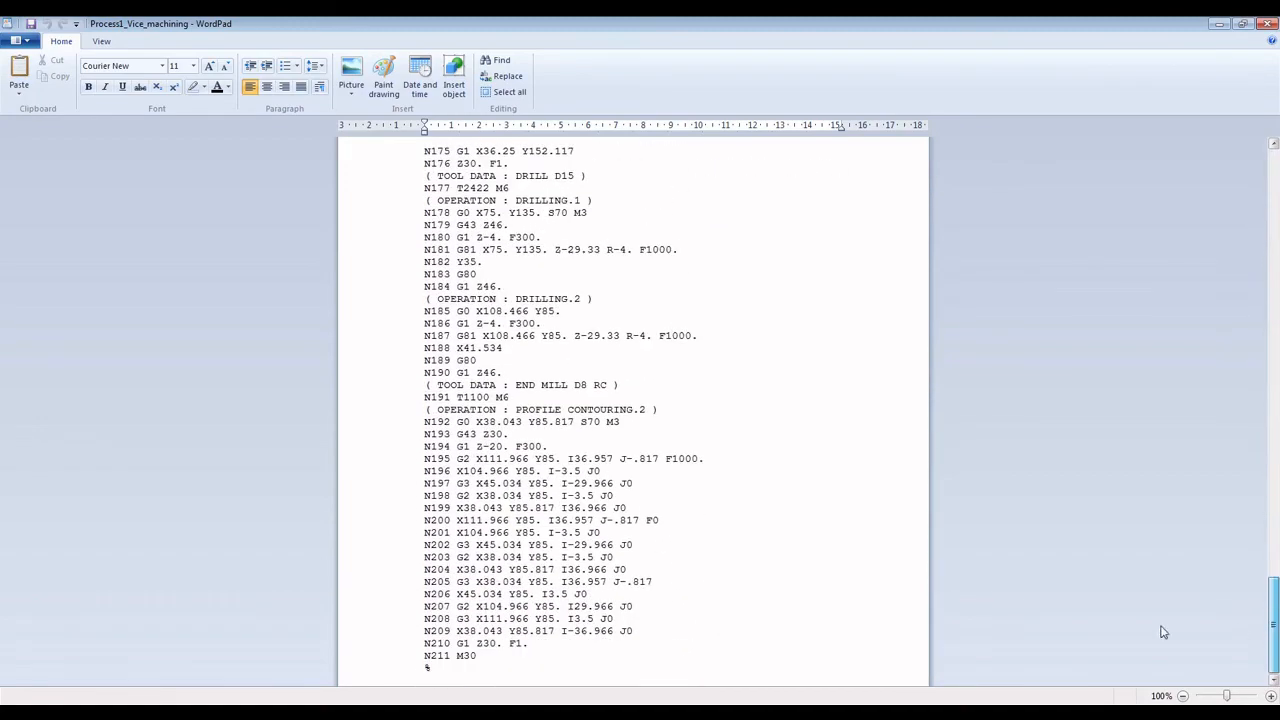
{"action": "left_click_drag", "start_coordinate": [425, 657], "coordinate": [443, 657]}
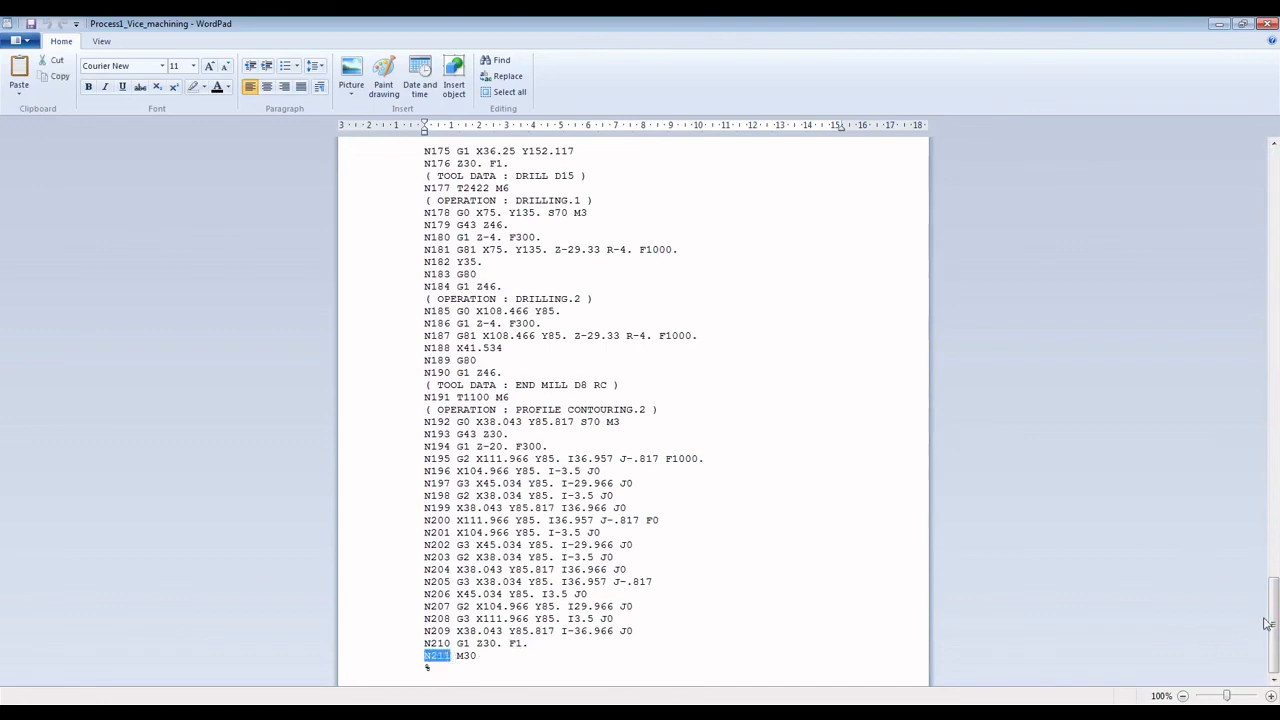
{"action": "mouse_move", "coordinate": [1274, 617]}
{"action": "left_mouse_down"}
{"action": "mouse_move", "coordinate": [1275, 185]}
{"action": "mouse_move", "coordinate": [1276, 627]}
{"action": "left_mouse_up"}
{"action": "left_click_drag", "start_coordinate": [1274, 622], "coordinate": [1260, 212]}
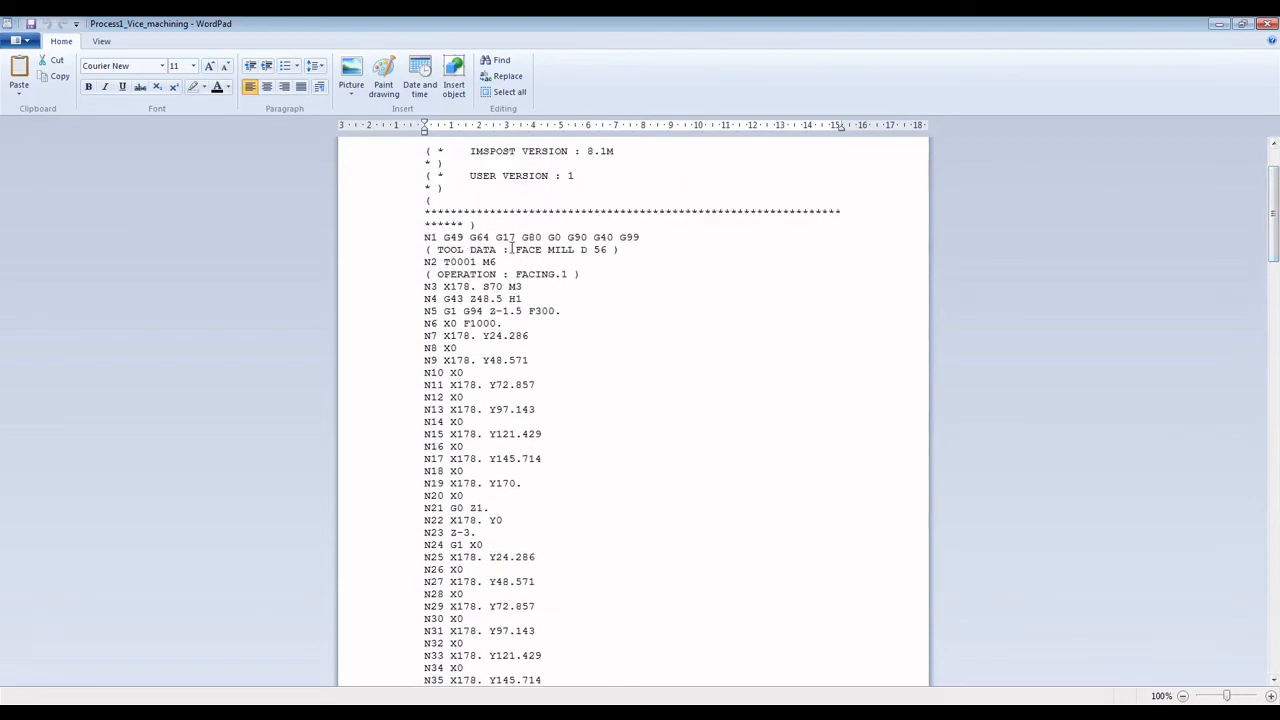
Review the Face Mill D 56 tool data and the Facing.1 and Profile Contouring.1 operation comments in the NC code.
{"action": "left_click_drag", "start_coordinate": [514, 249], "coordinate": [651, 250]}
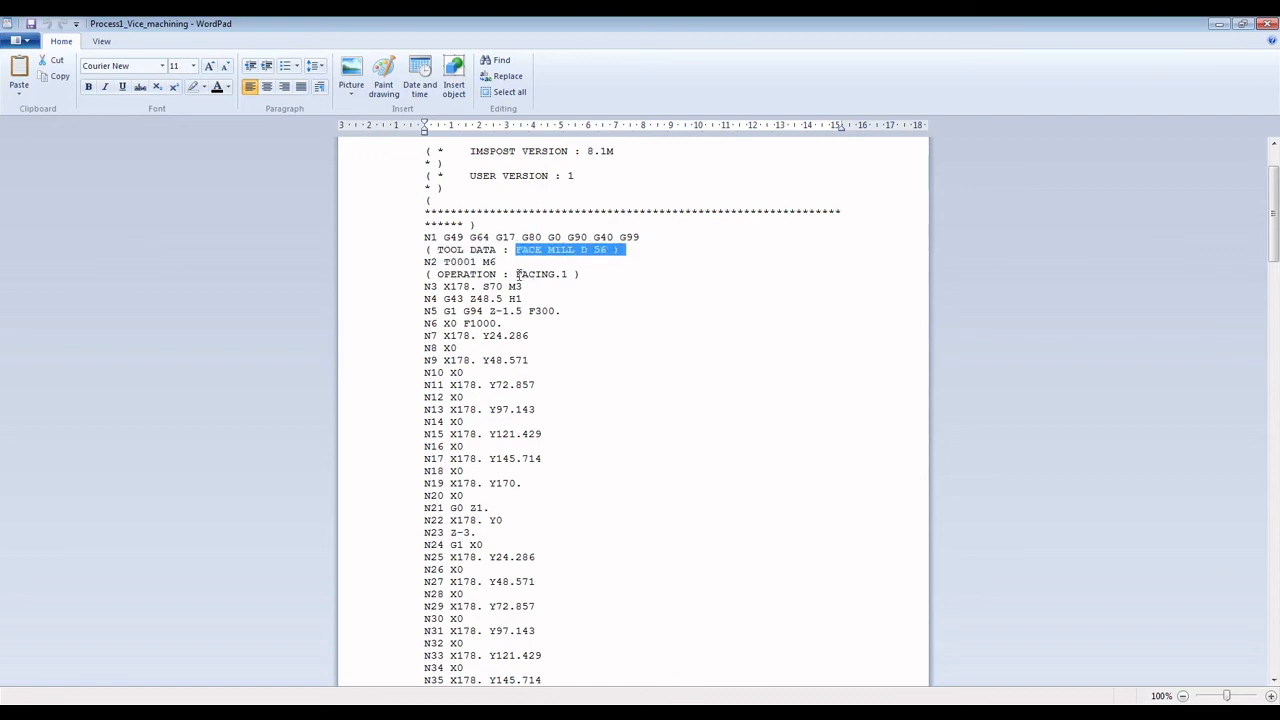
{"action": "left_click_drag", "start_coordinate": [518, 273], "coordinate": [586, 275]}
{"action": "scroll", "coordinate": [874, 354], "scroll_direction": "down", "scroll_amount": 20}
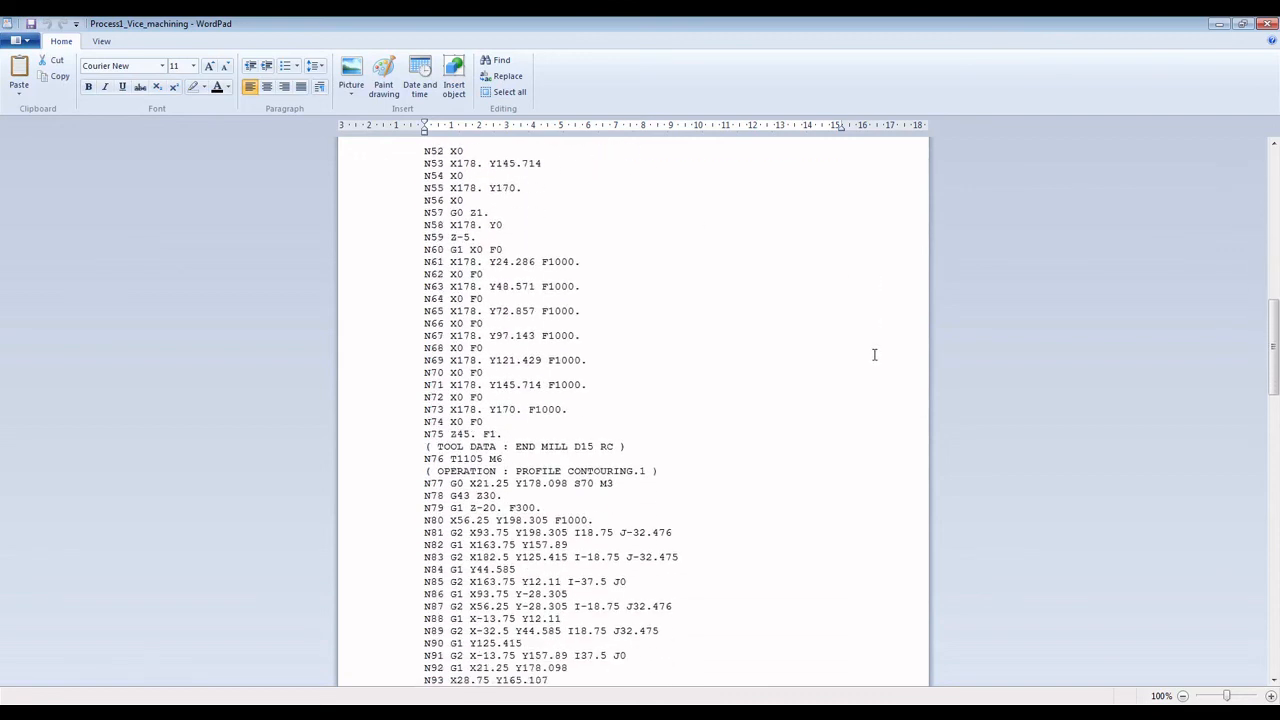
{"action": "scroll", "coordinate": [874, 354], "scroll_direction": "down", "scroll_amount": 1}
{"action": "left_click_drag", "start_coordinate": [514, 446], "coordinate": [664, 447]}
{"action": "scroll", "coordinate": [757, 435], "scroll_direction": "down", "scroll_amount": 5}
{"action": "scroll", "coordinate": [674, 420], "scroll_direction": "down", "scroll_amount": 18}
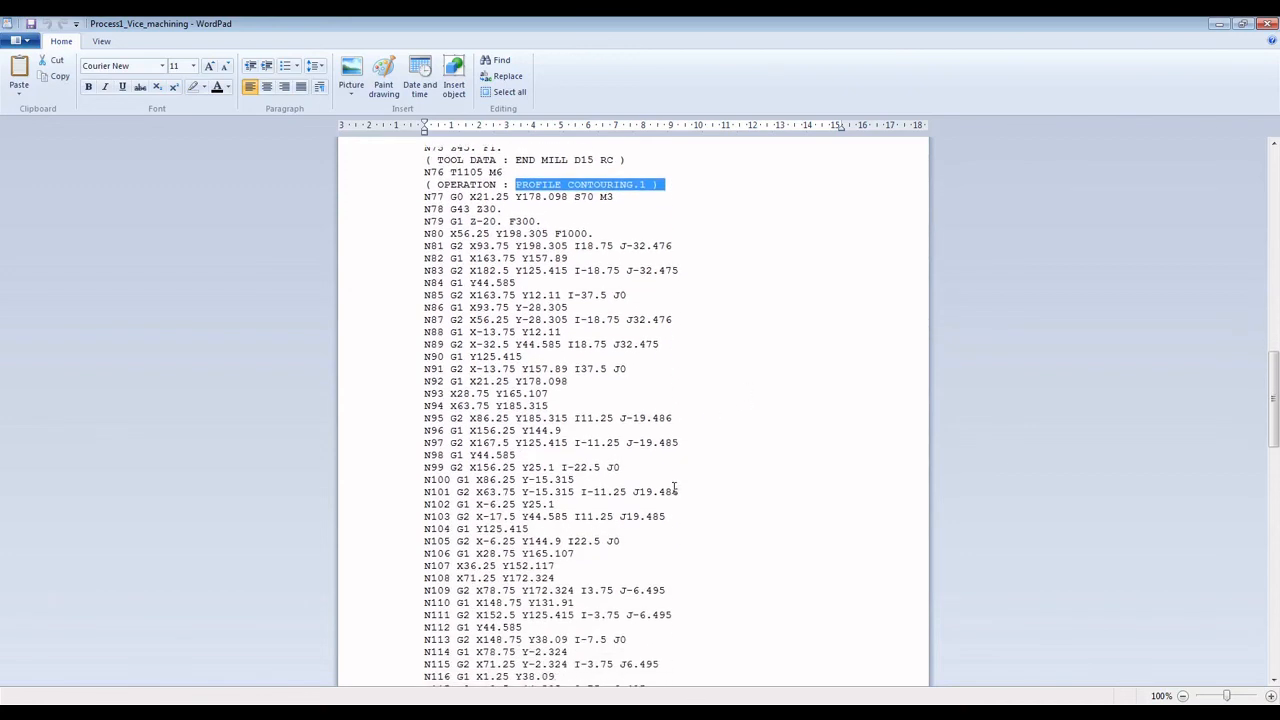
Review the Drilling.1, Drilling.2 and Profile Contouring.2 operation comments in the last part of the NC code.
{"action": "scroll", "coordinate": [670, 483], "scroll_direction": "down", "scroll_amount": 13}
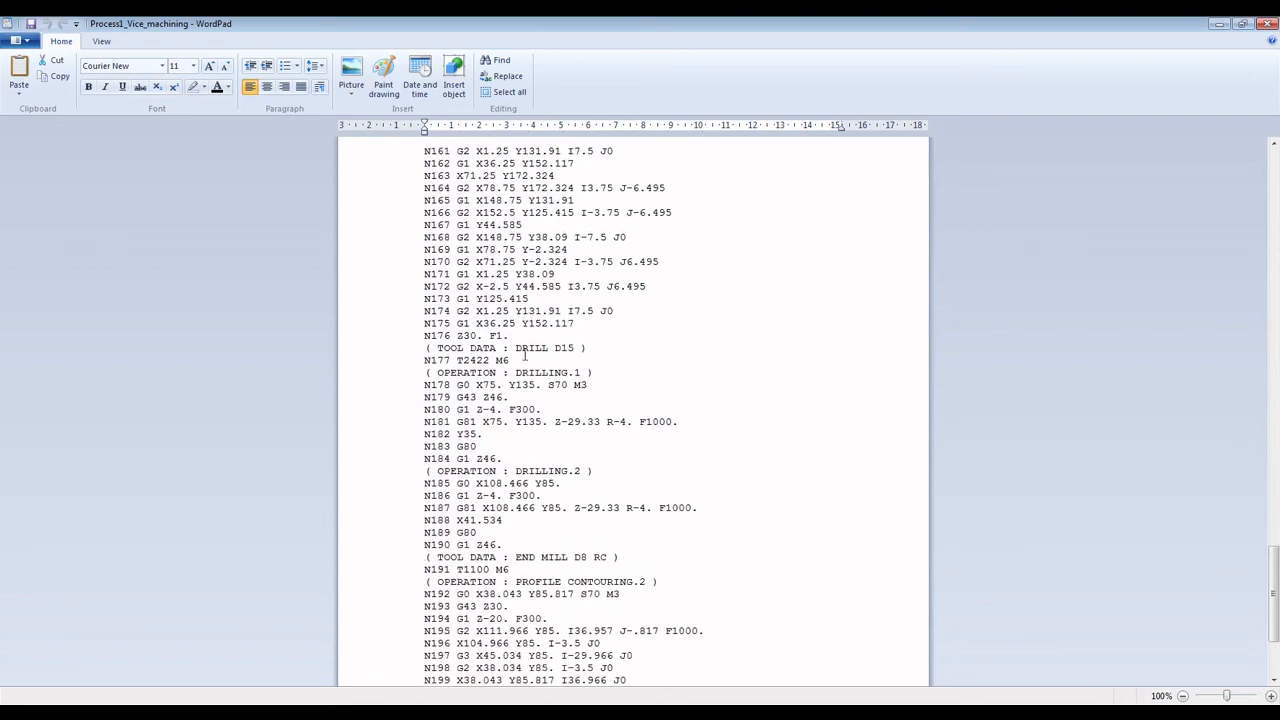
{"action": "left_click_drag", "start_coordinate": [515, 372], "coordinate": [599, 373]}
{"action": "left_click_drag", "start_coordinate": [515, 397], "coordinate": [600, 398]}
{"action": "scroll", "coordinate": [700, 400], "scroll_direction": "down", "scroll_amount": 3}
{"action": "left_click_drag", "start_coordinate": [516, 409], "coordinate": [705, 414]}
{"action": "left_click", "coordinate": [727, 413]}
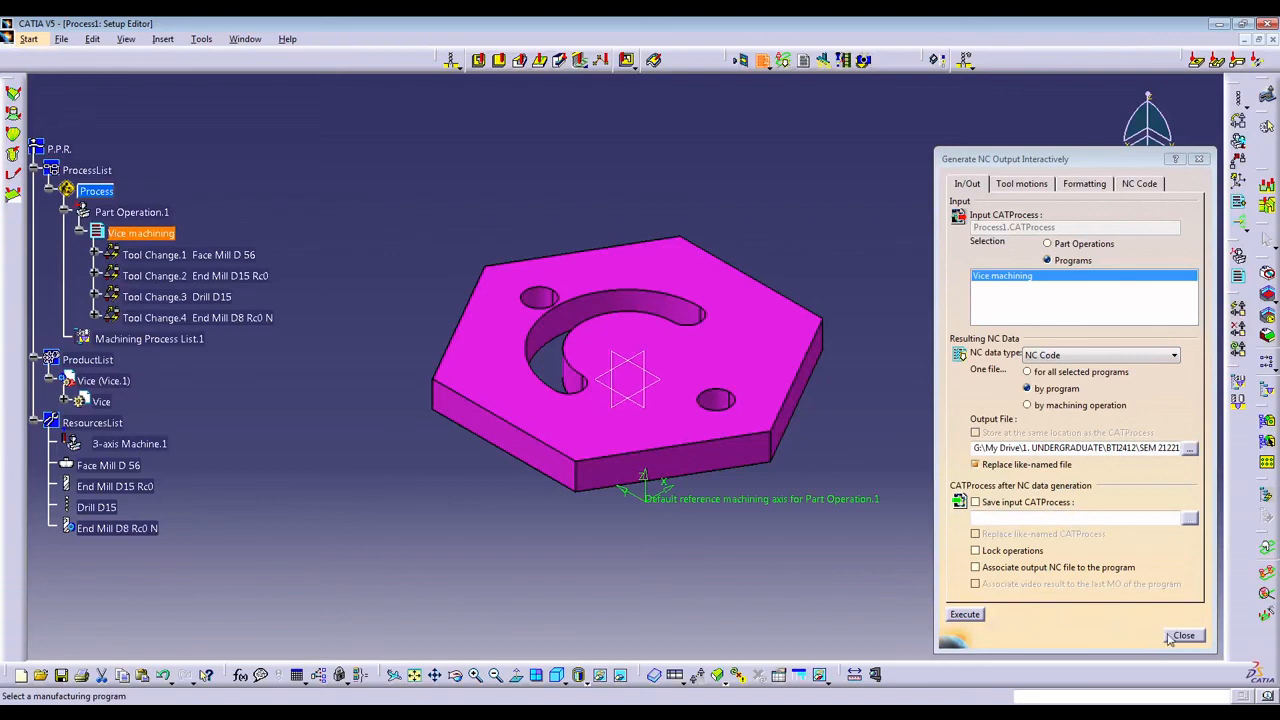
Switch briefly to CATIA, review the beginning of the NC file in WordPad again, and minimize WordPad to return to CATIA.
{"action": "left_click", "coordinate": [1175, 640]}
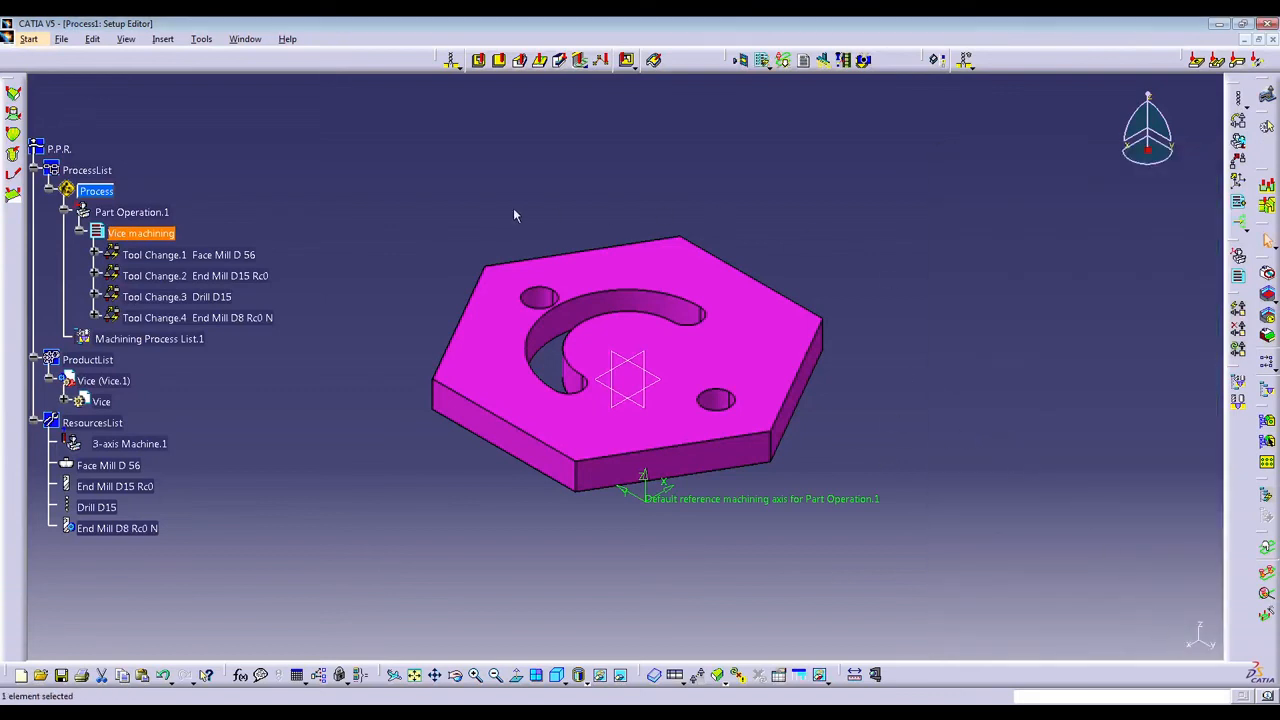
{"action": "left_click", "coordinate": [440, 714]}
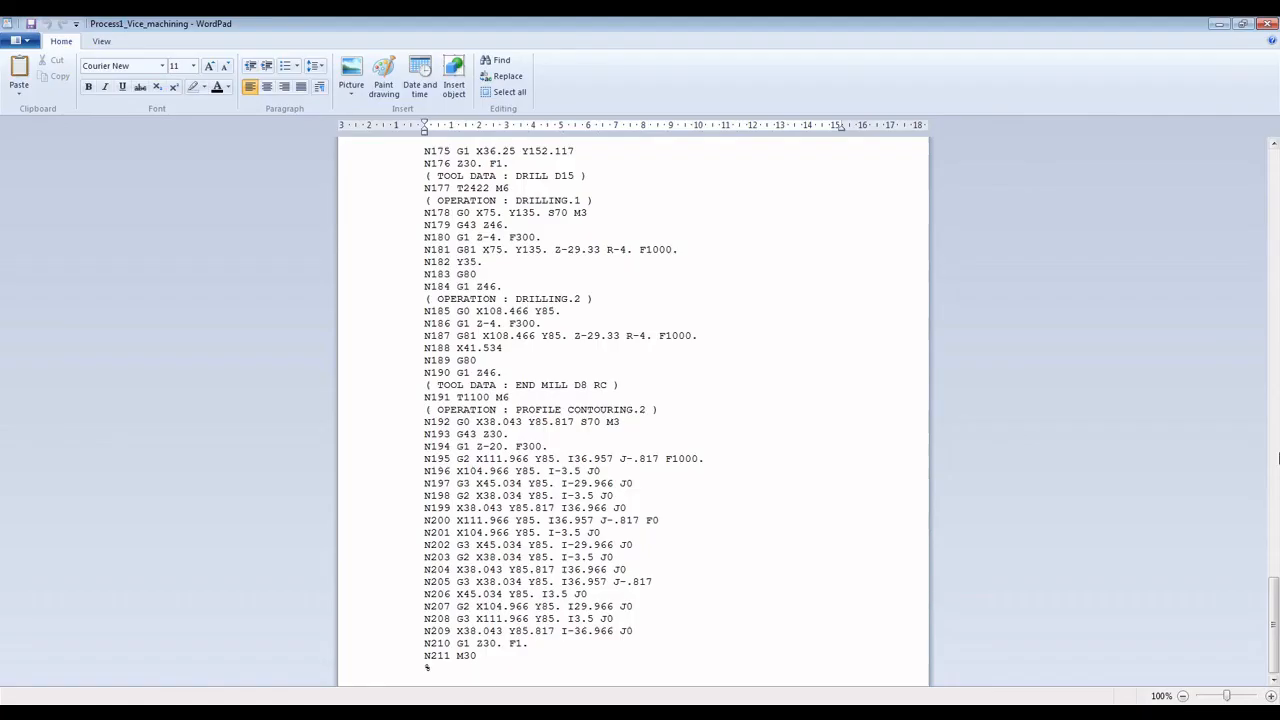
{"action": "left_click_drag", "start_coordinate": [1273, 625], "coordinate": [1273, 187]}
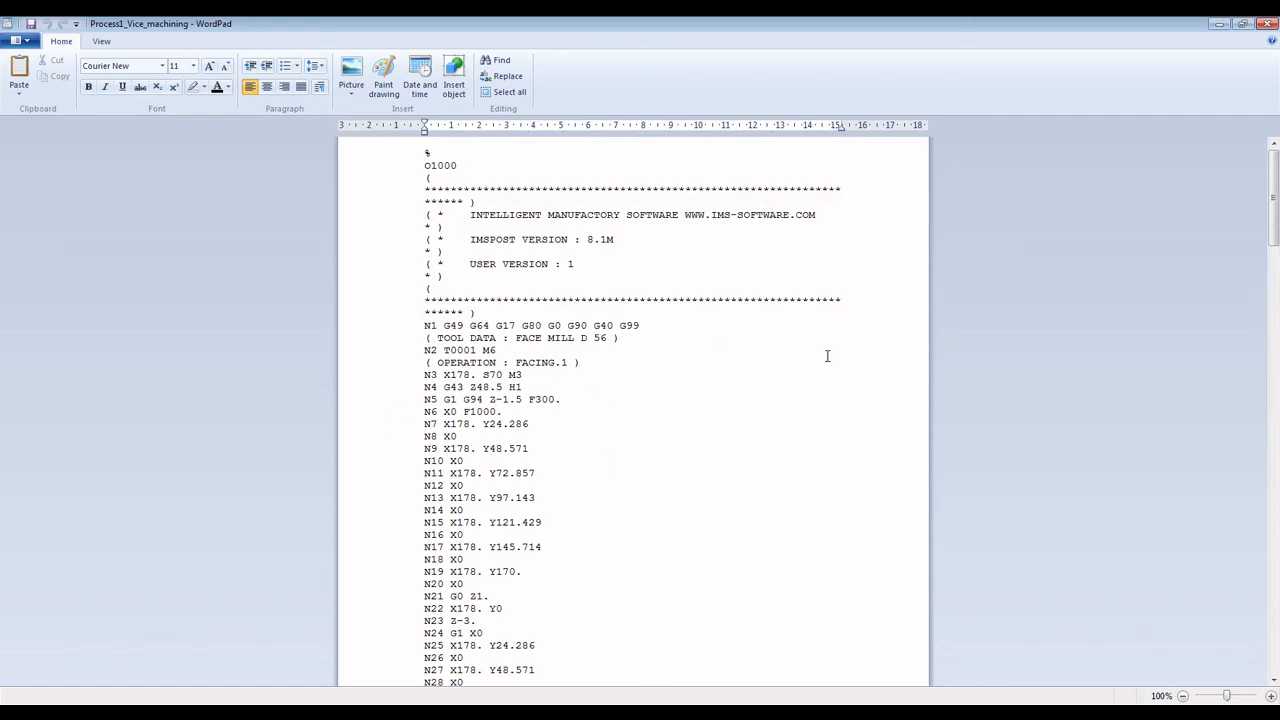
{"action": "left_click", "coordinate": [1219, 23]}
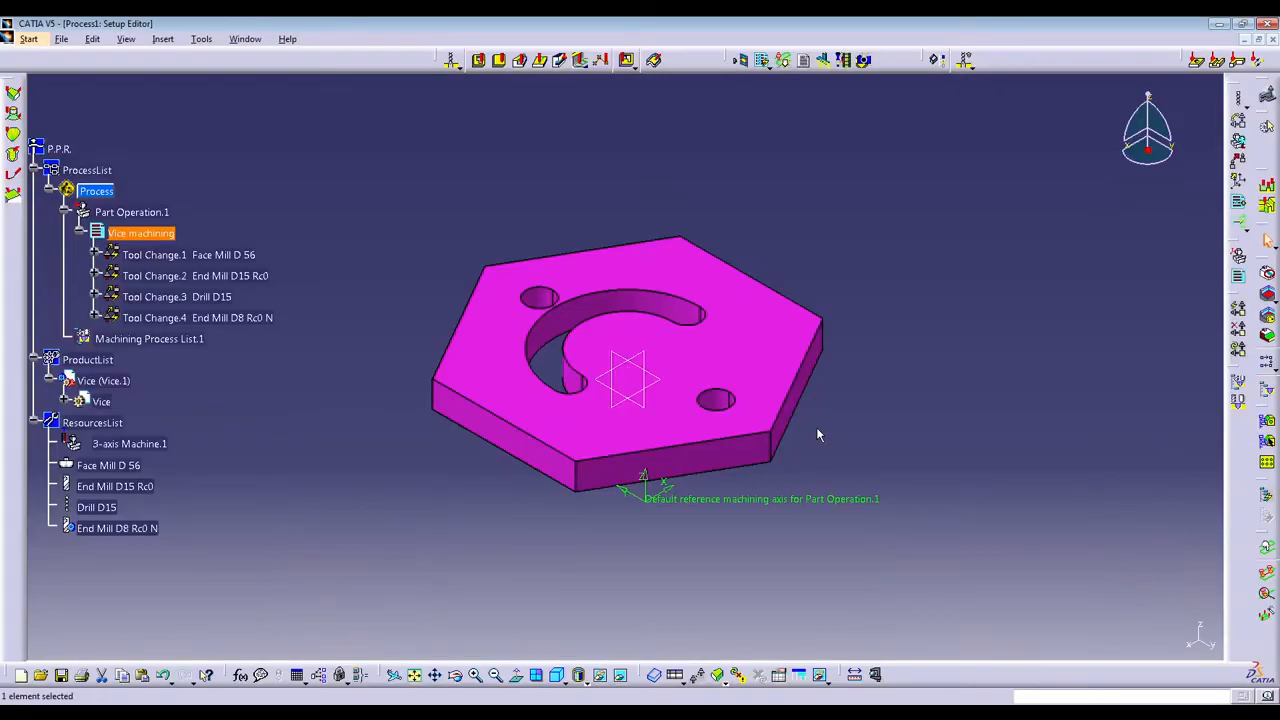